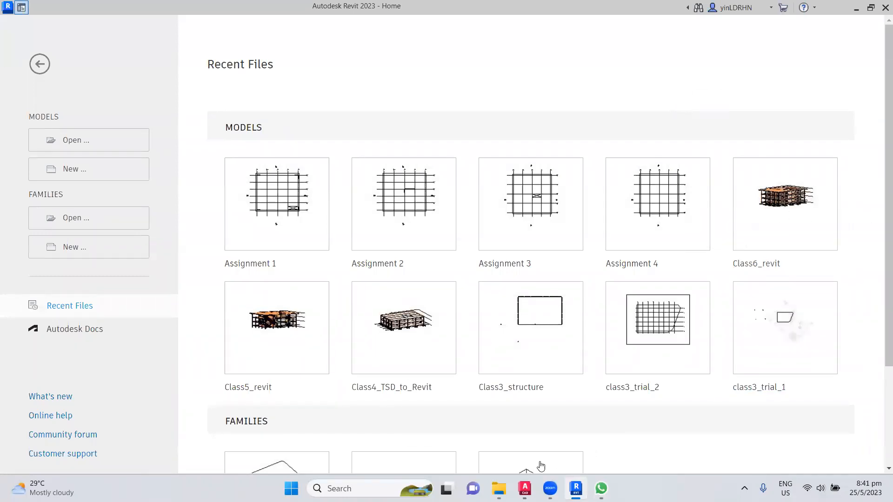
- Switch to AutoCAD and examine the Level 2 floor plan's gridlines, columns and walls around the SEMINAR 1 room
mouse_move(525, 488)
click(500, 442)
scroll(540, 257, up, 4)
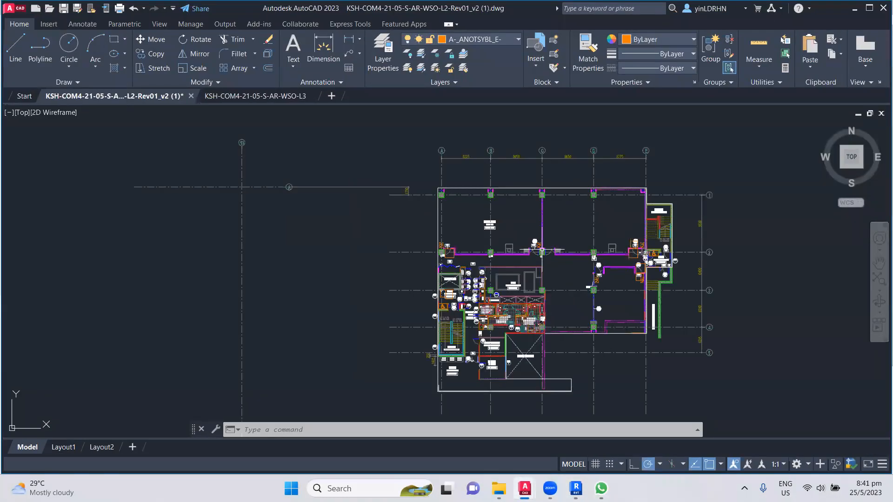
middle_drag(567, 222, 529, 206)
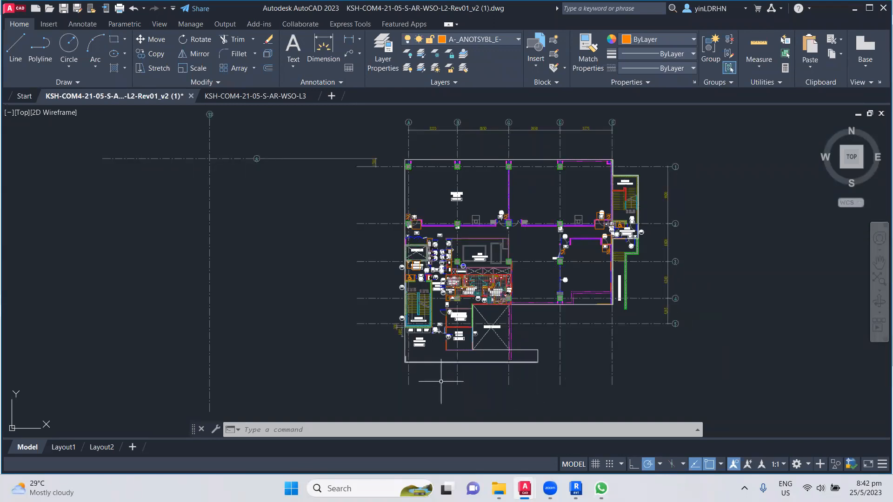
scroll(435, 184, up, 4)
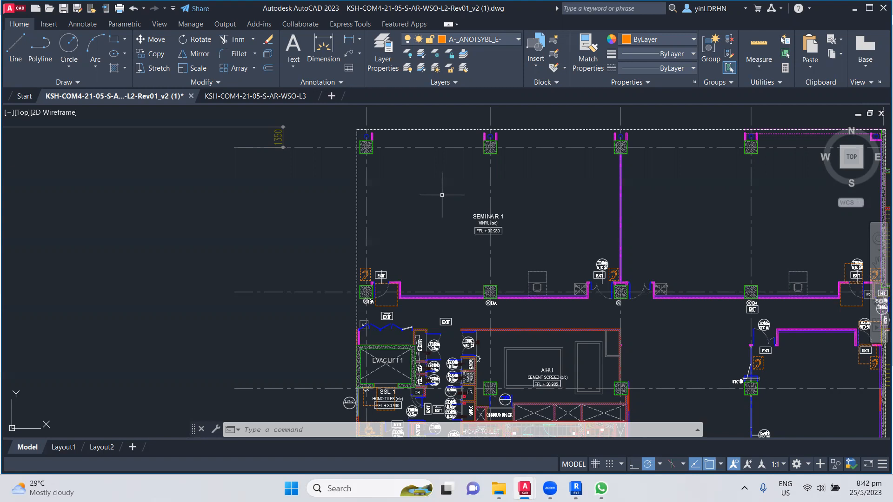
- Return to Revit and create a new project from the Structural Template
click(855, 9)
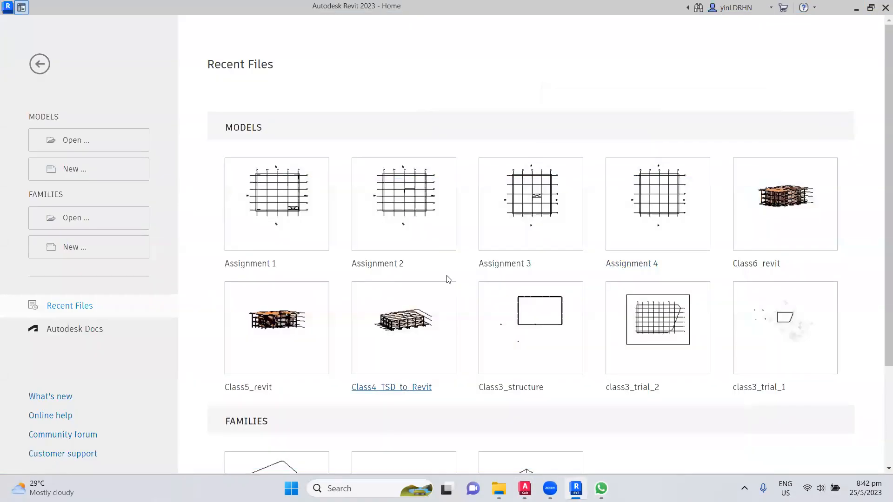
click(89, 171)
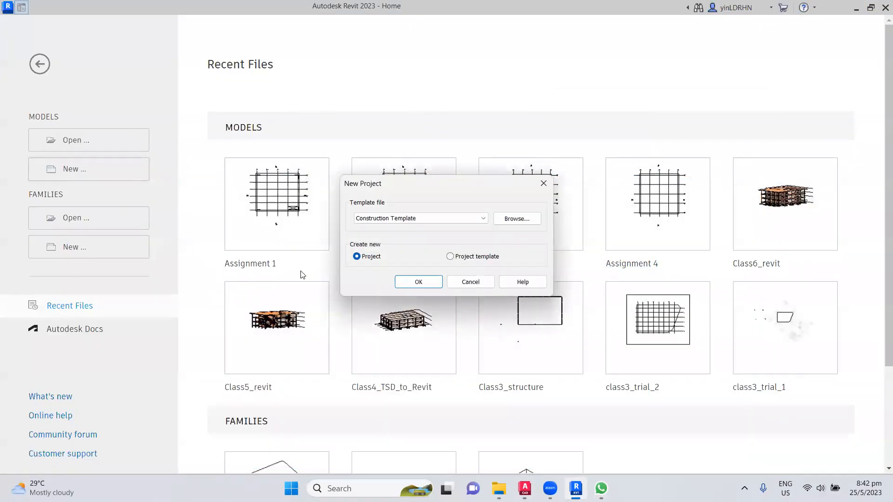
click(441, 222)
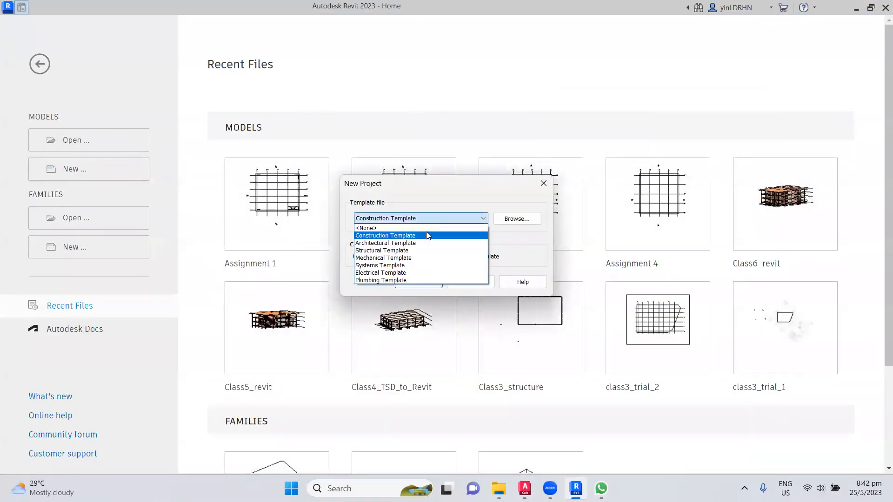
click(397, 251)
click(405, 281)
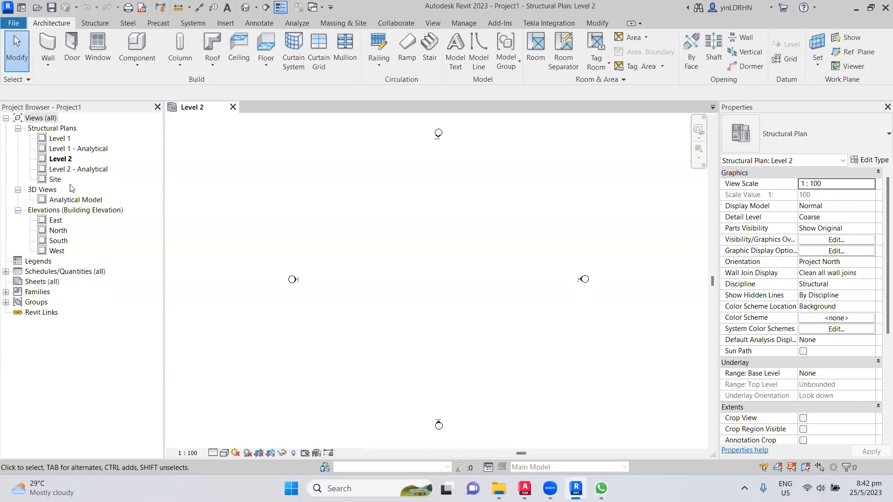
- Check the DWG files in the LATEST ARCHHCHCI folder, and open the project's East elevation in Revit
click(498, 418)
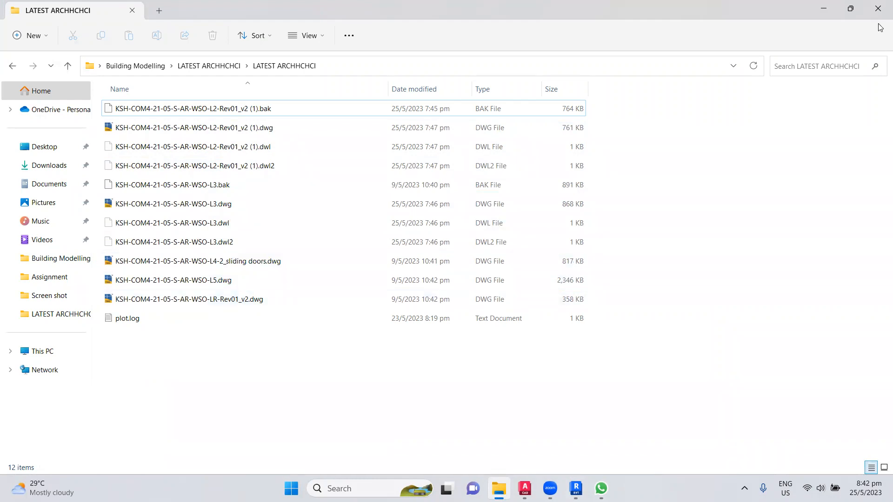
click(833, 13)
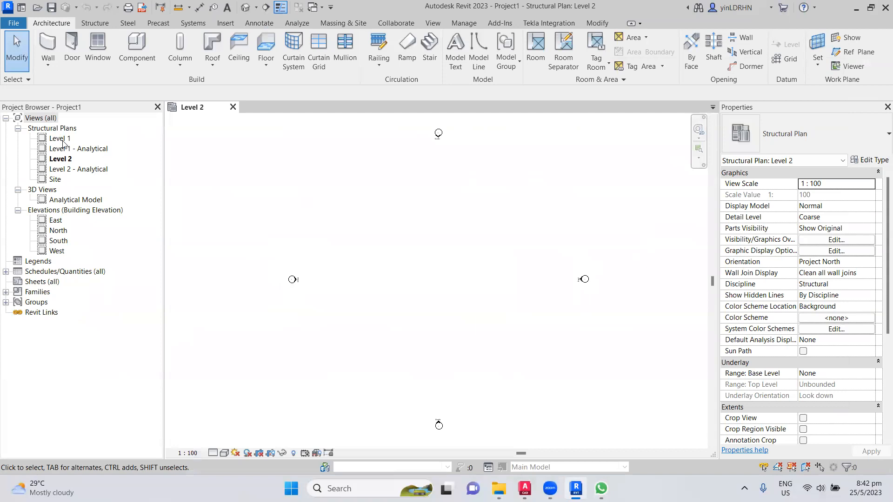
double_click(55, 220)
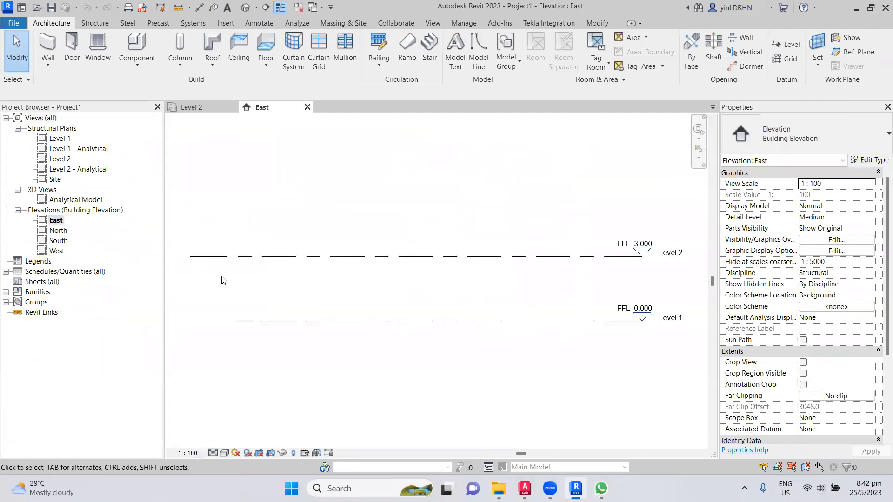
middle_drag(480, 302, 482, 324)
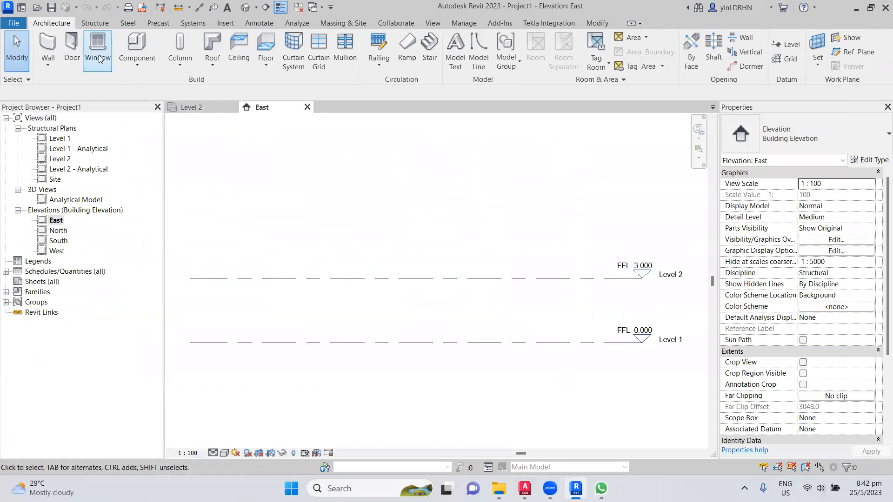
click(93, 24)
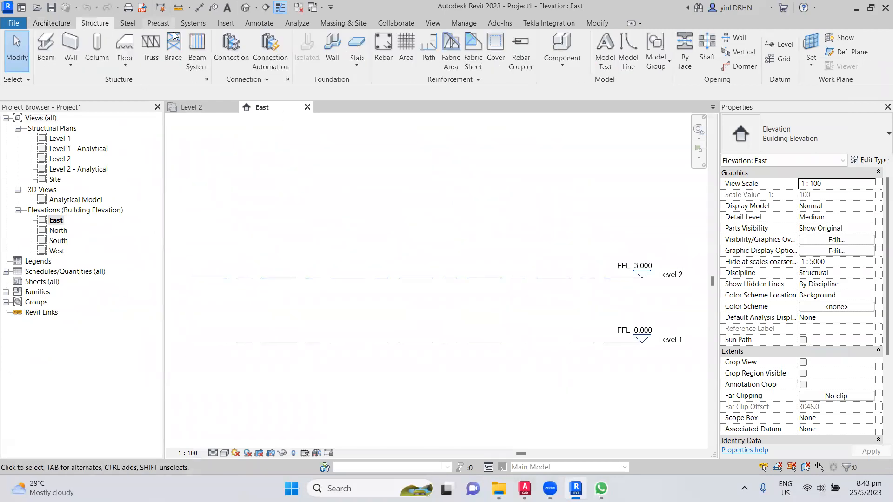
click(776, 45)
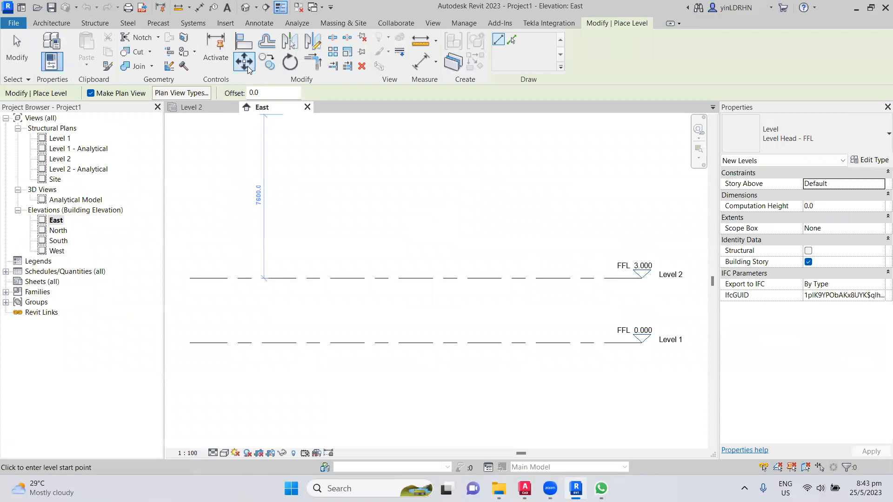
click(269, 63)
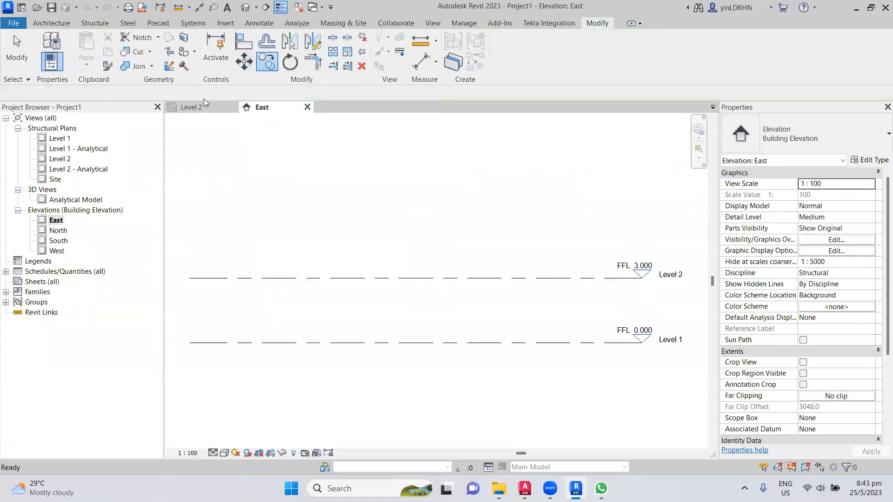
click(330, 277)
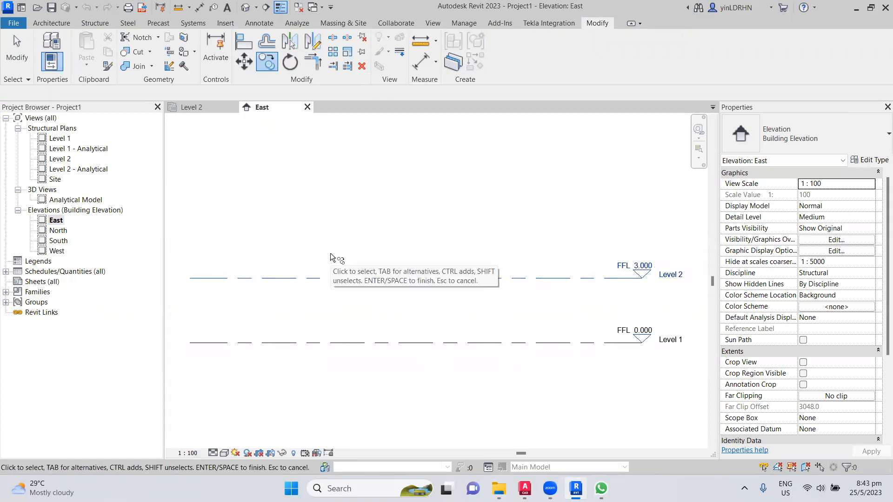
key(Escape)
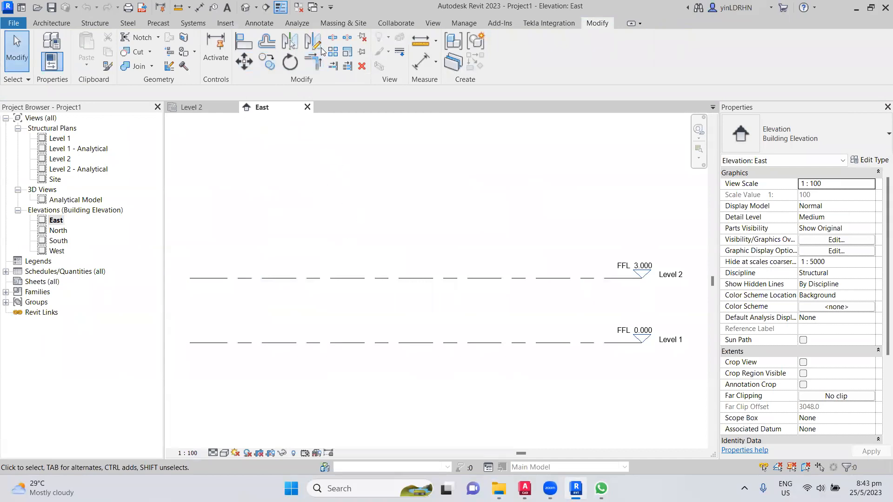
click(95, 23)
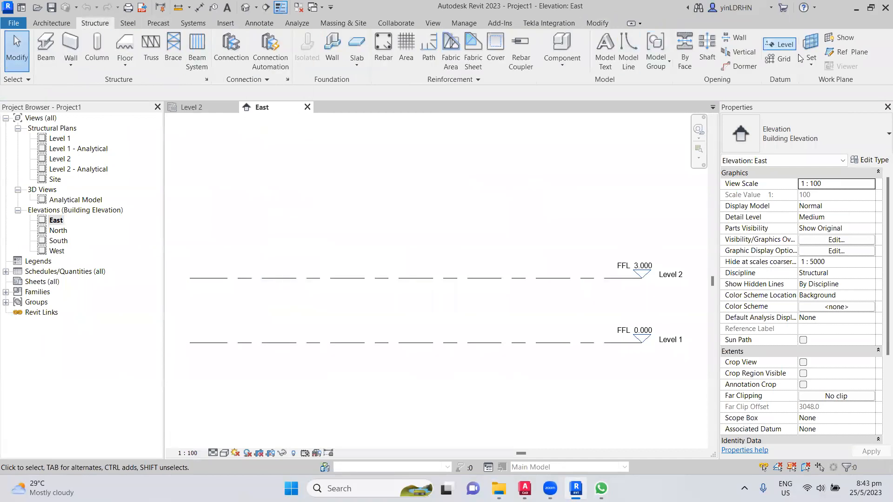
click(781, 45)
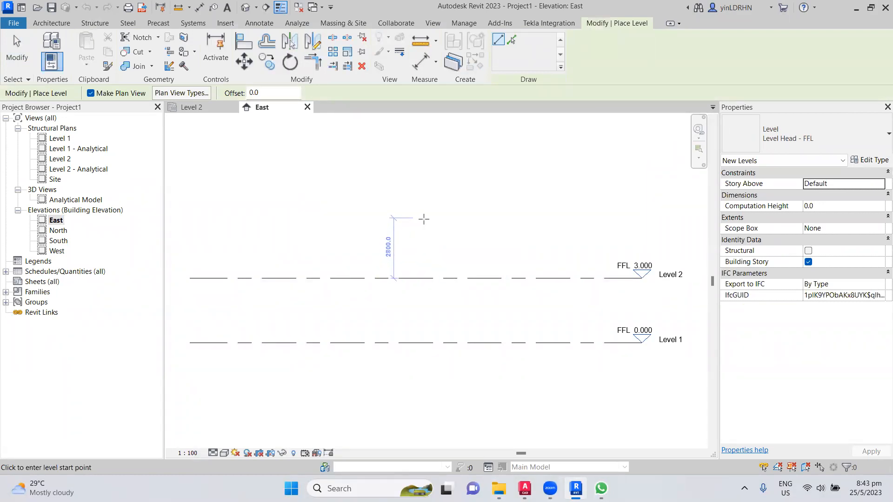
key(Escape)
- Set the elevation of Level 2 to 4000 mm
click(629, 270)
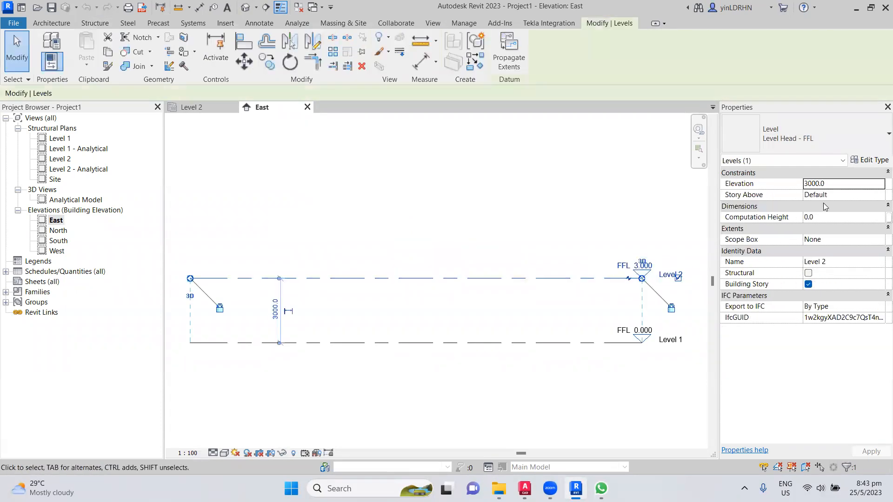
double_click(828, 184)
text(40)
key(Return)
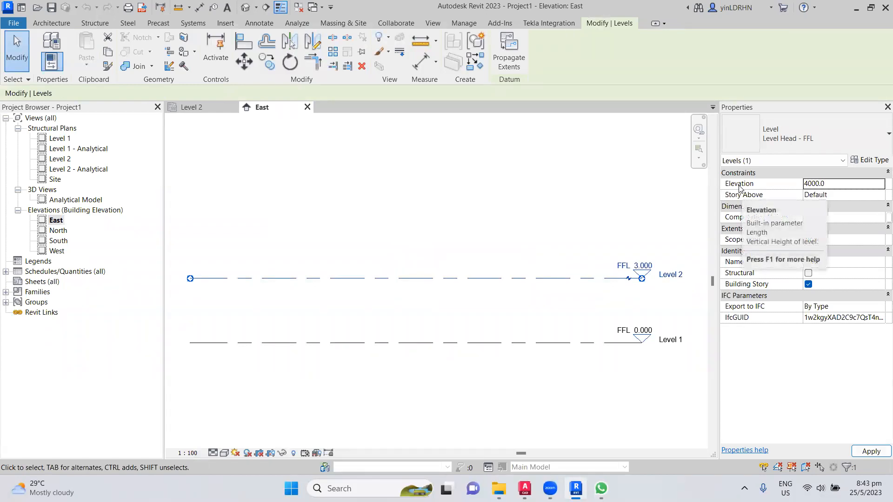
click(560, 299)
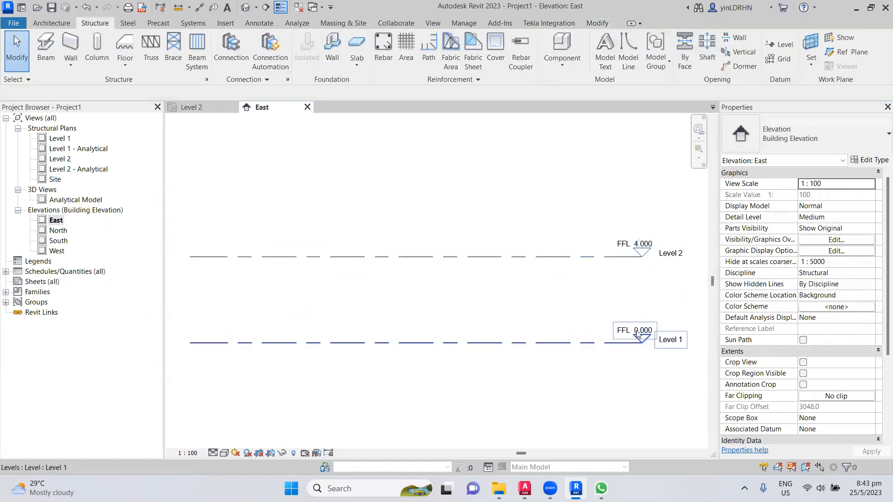
- Rename Level 1 as Foundation, including its corresponding views
click(666, 338)
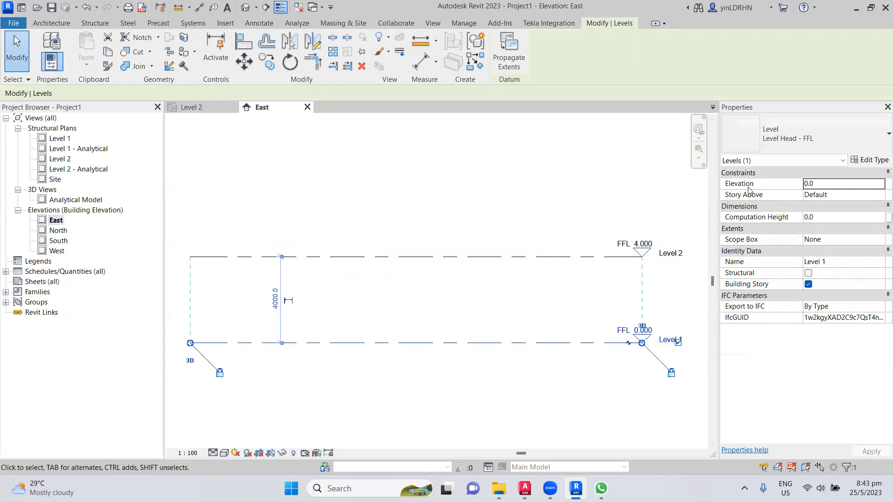
click(840, 261)
double_click(836, 262)
text(Foundation)
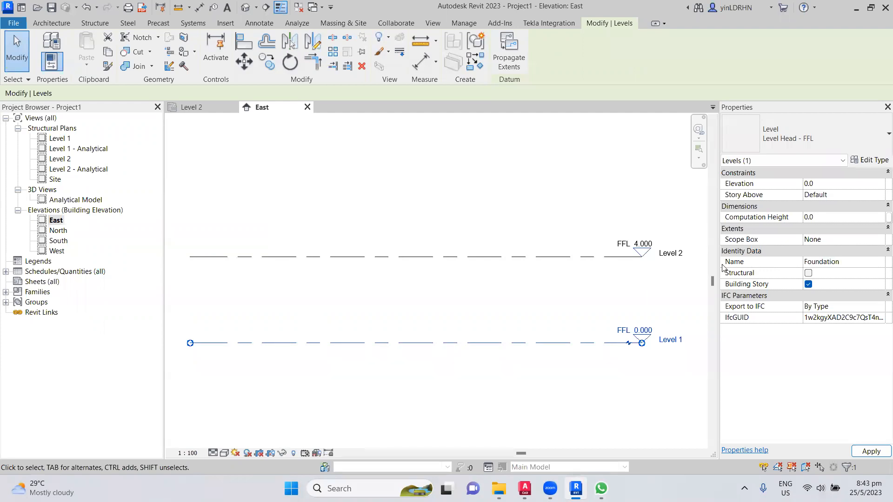
mouse_move(690, 283)
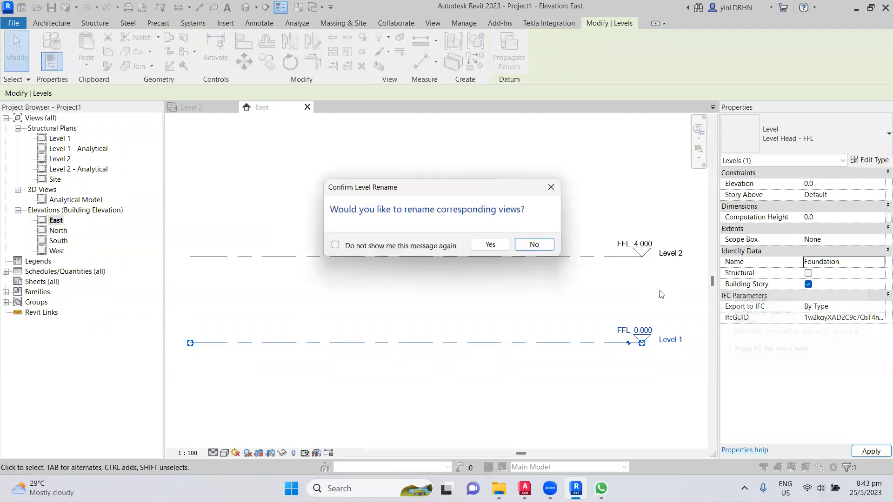
click(500, 247)
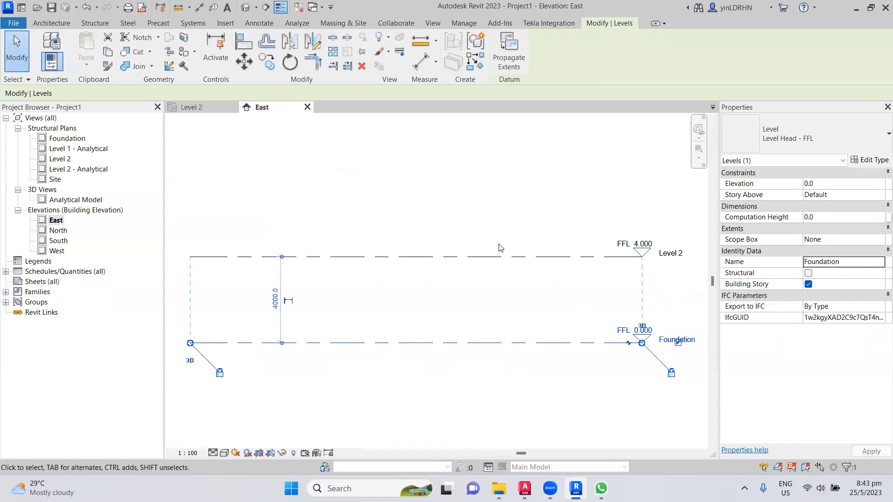
- Rename the Foundation level as Storey1, including its corresponding views
click(841, 263)
drag(846, 262, 784, 268)
text(Storey1)
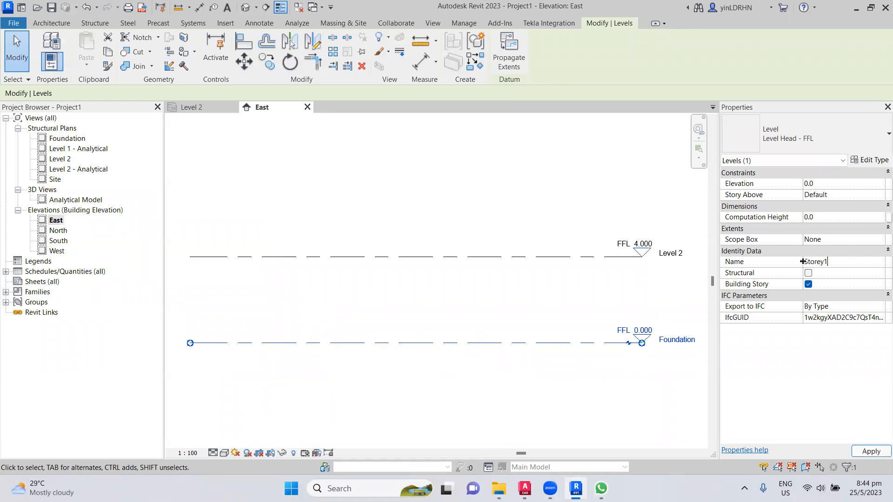
key(Return)
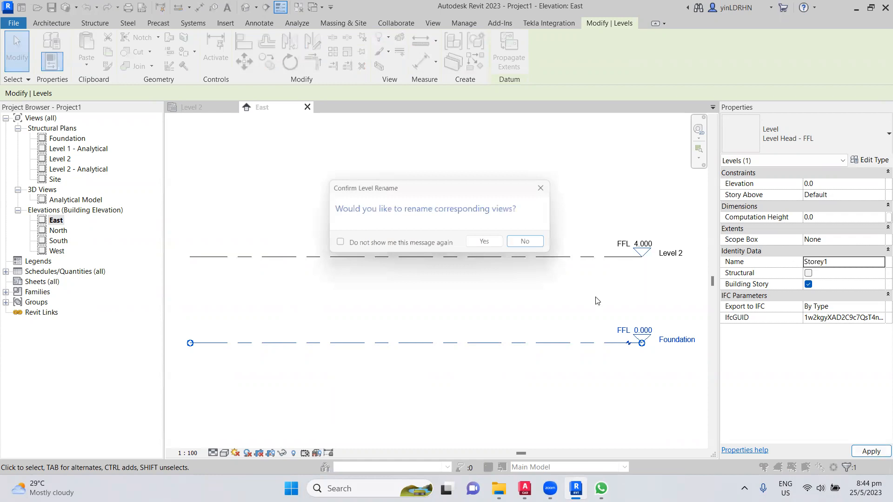
click(493, 244)
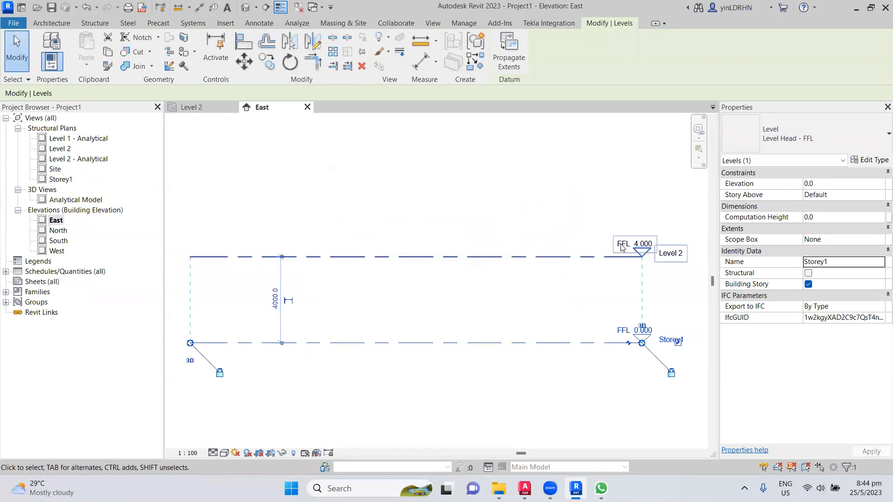
- Rename Level 2 as Storey 2, including its corresponding views
click(668, 254)
click(830, 264)
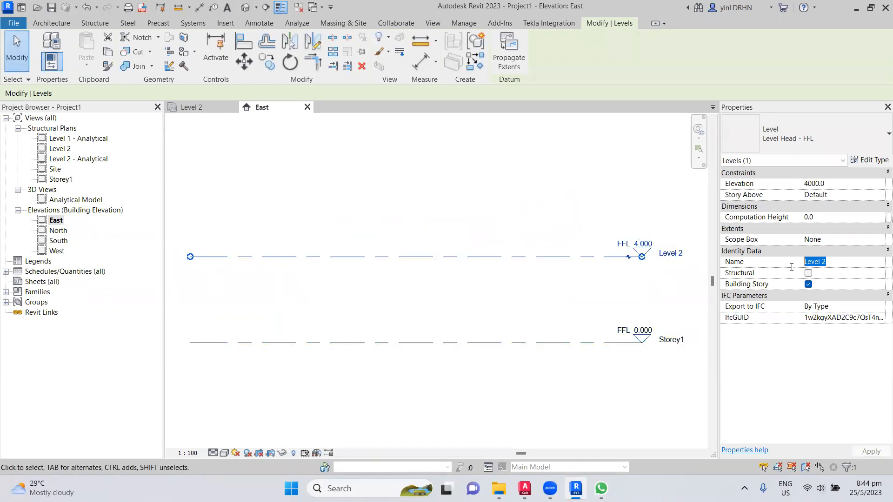
drag(821, 262, 782, 269)
text(Storey)
key(Return)
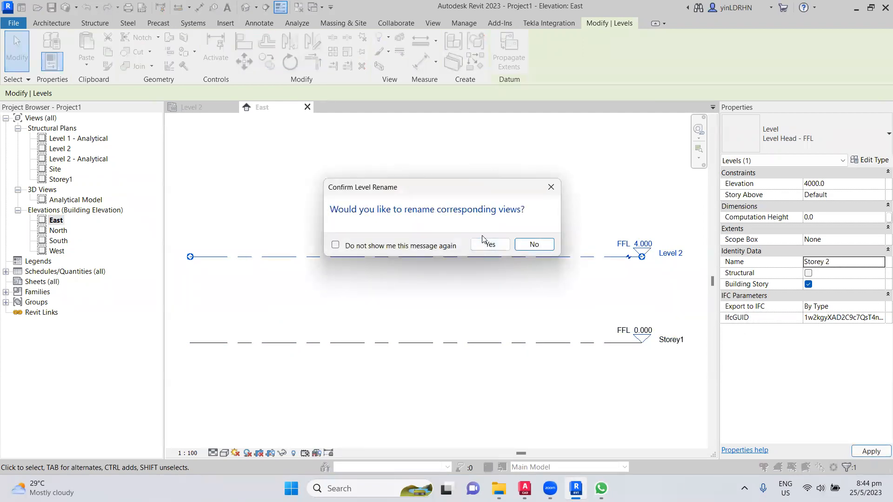
click(487, 243)
click(523, 319)
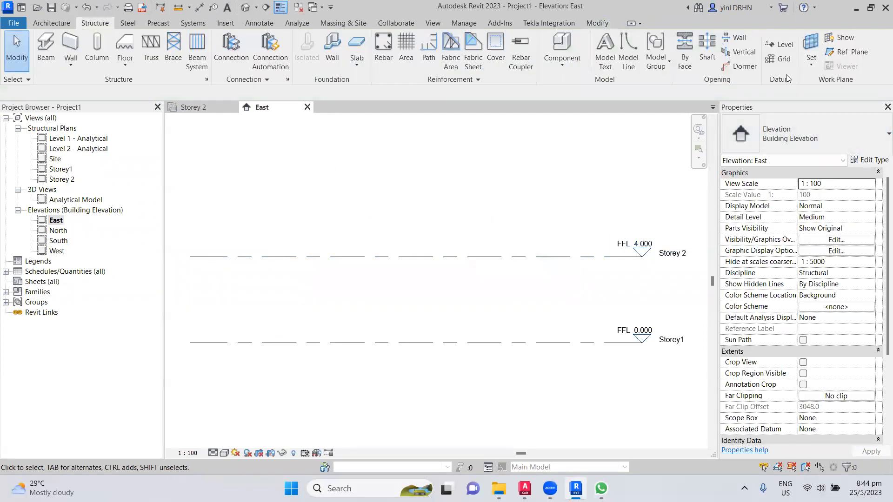
- Draw a new level with a plan view 4000 mm above Storey 2, ending in line with the existing level heads
click(783, 46)
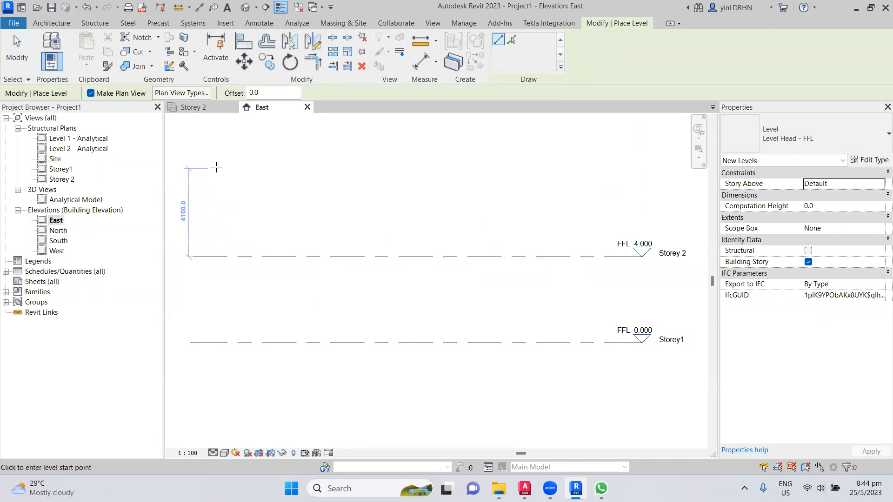
click(216, 170)
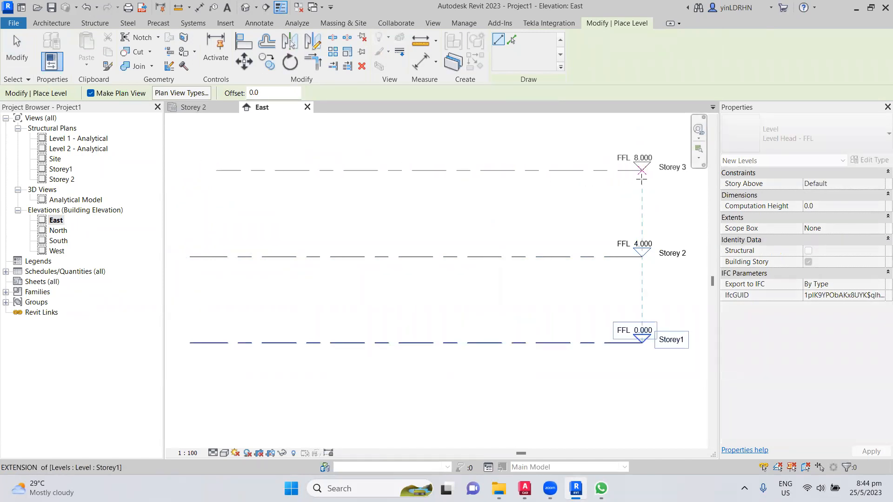
click(642, 178)
middle_drag(401, 180, 409, 241)
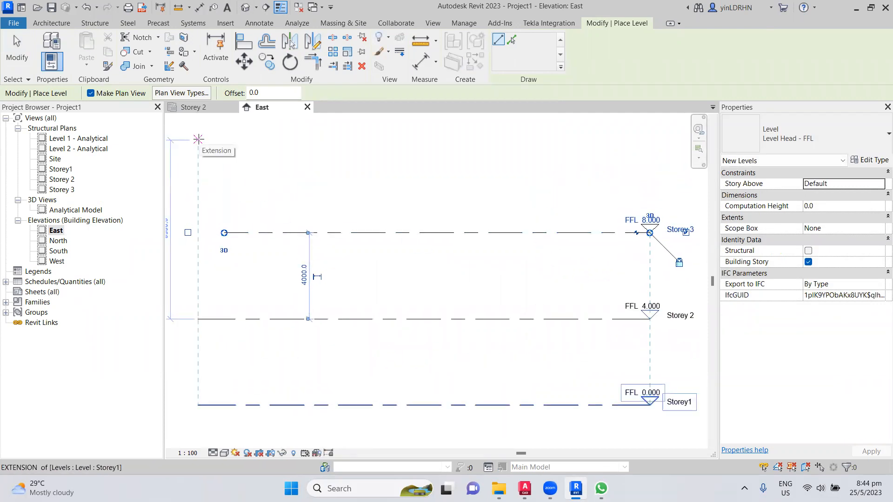
middle_drag(198, 139, 237, 150)
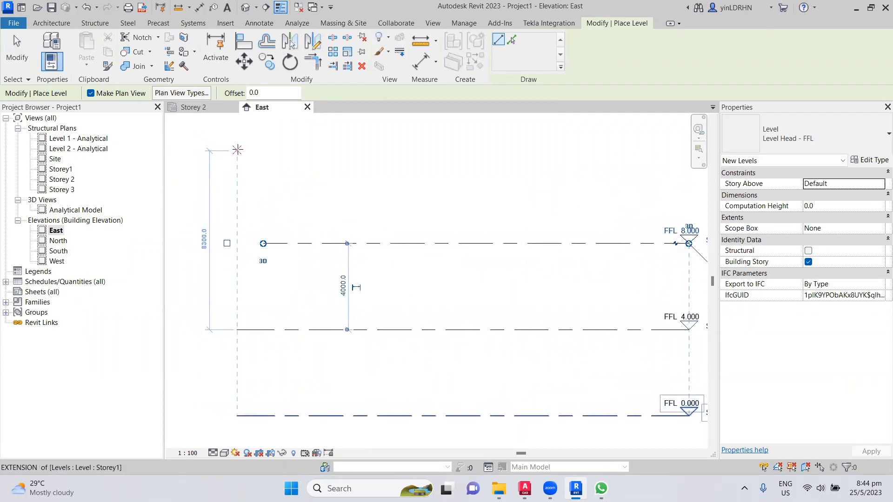
- Draw a new level with a plan view 4000 mm above Storey 3, ending in line with the existing level heads
click(235, 157)
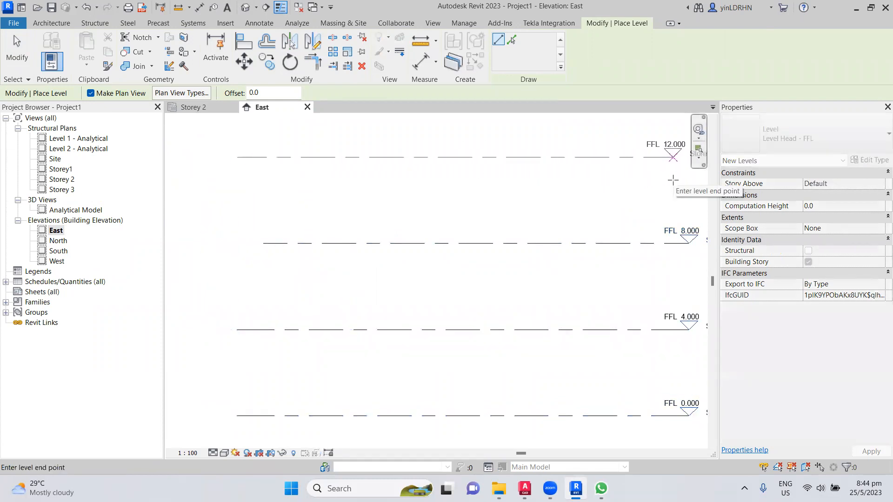
middle_drag(671, 180, 591, 174)
click(611, 147)
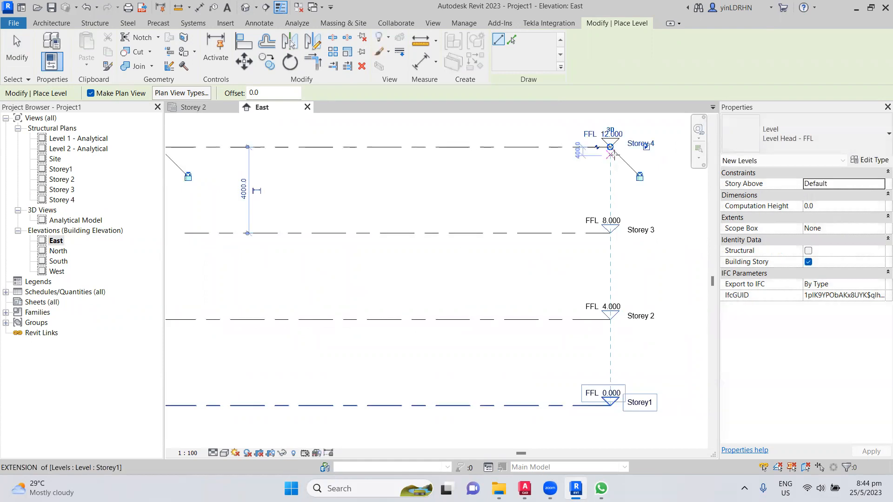
scroll(651, 199, down, 1)
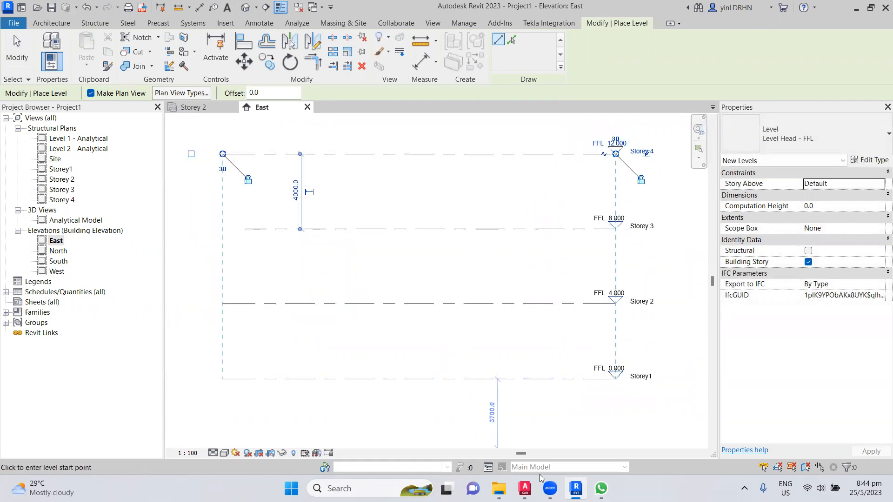
- Check the floor plan files in the drawings folder, and draw a new level with a plan view 4000 mm above Storey 4
click(499, 488)
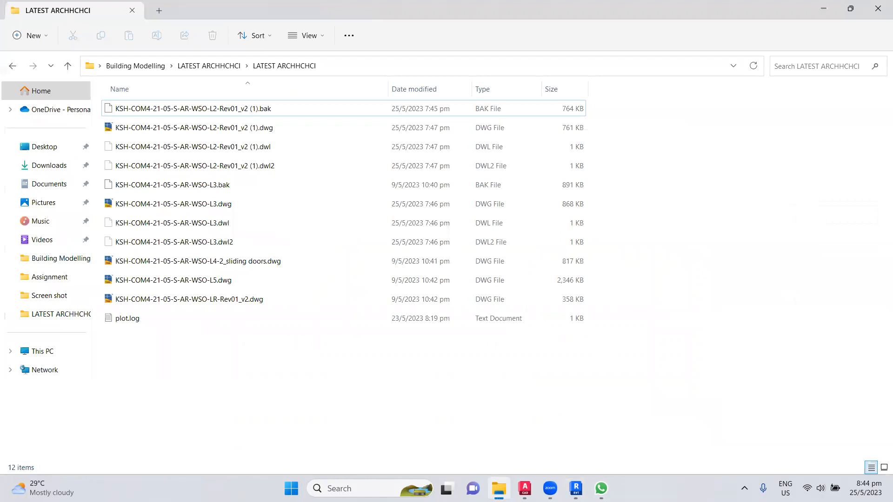
click(499, 488)
middle_drag(433, 179, 396, 319)
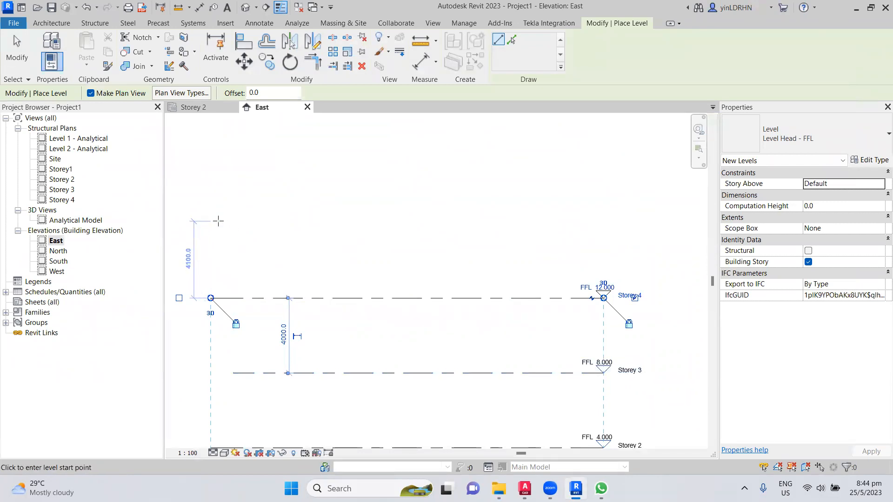
click(218, 224)
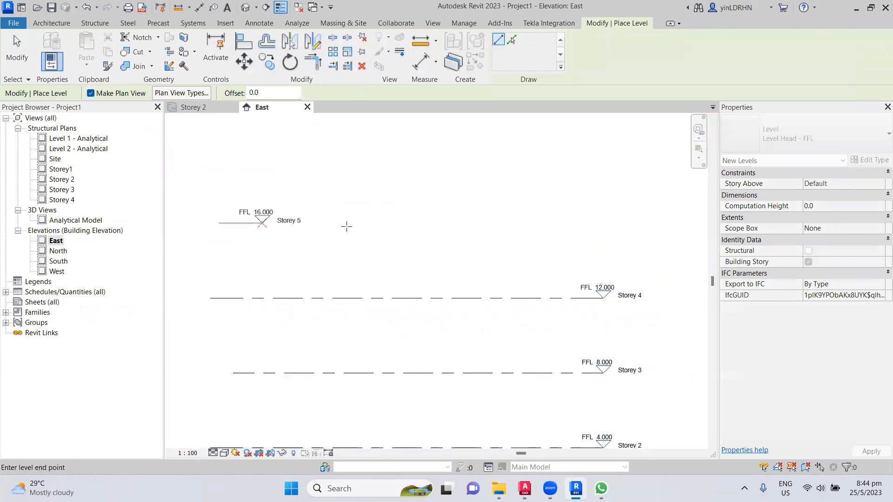
click(601, 239)
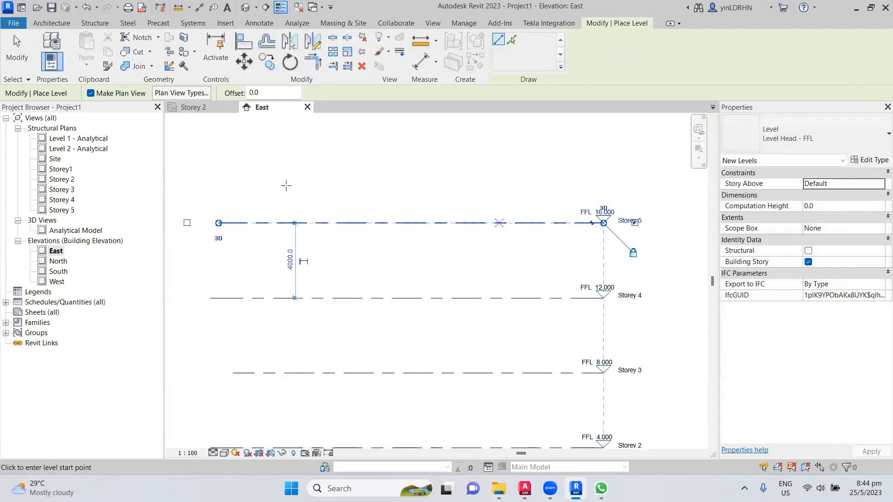
- Draw the topmost level with a plan view 4000 mm above Storey 5, and finish placing levels
click(220, 147)
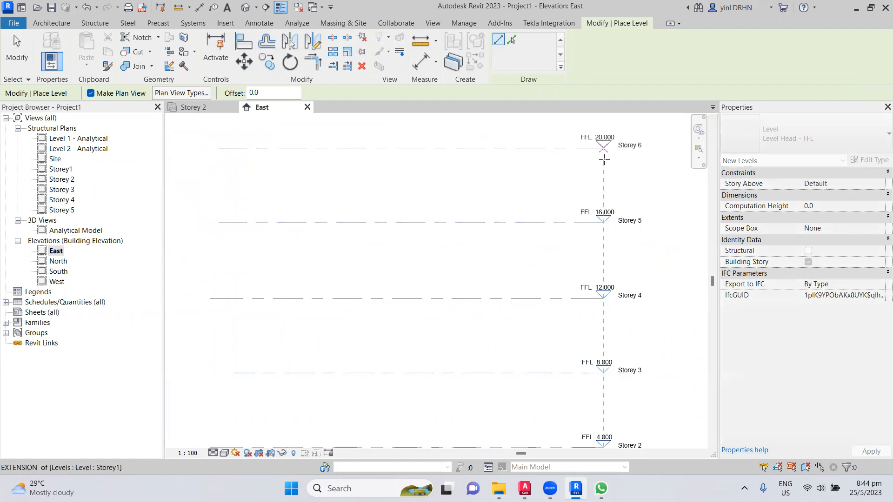
click(604, 159)
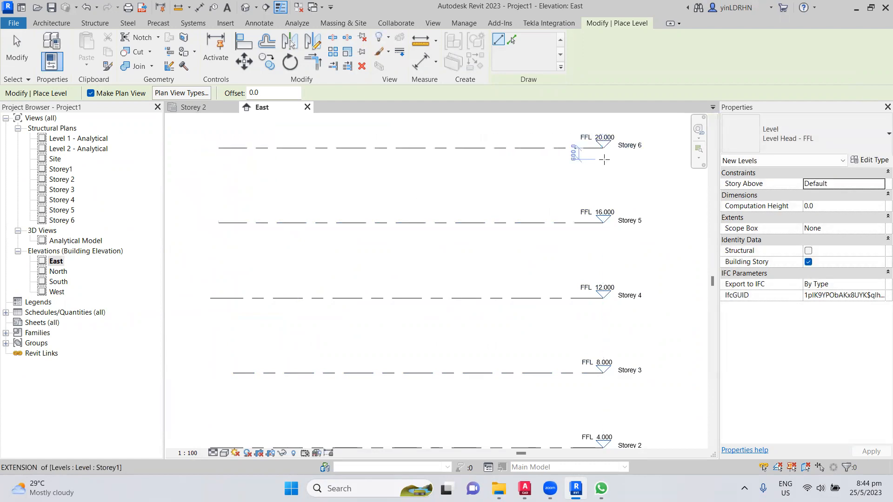
key(Escape)
key(Escape)
- Rename the topmost level as Roof, including its corresponding views
click(600, 148)
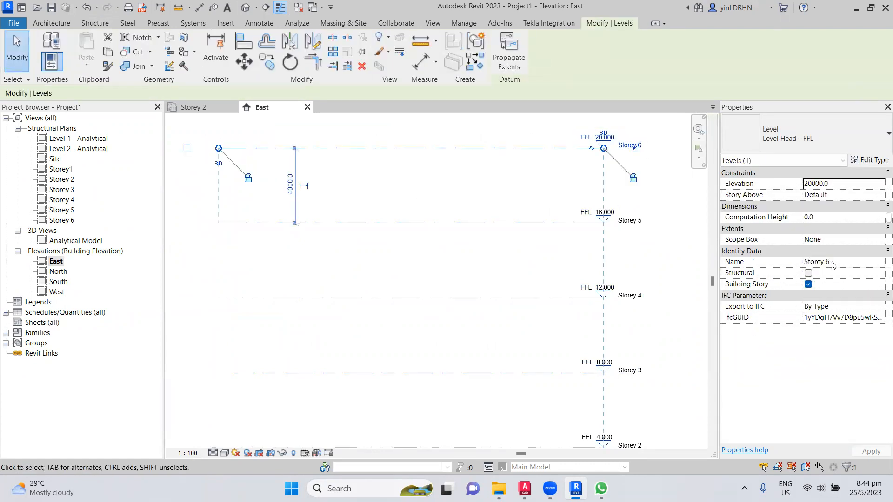
click(832, 263)
text(Roof)
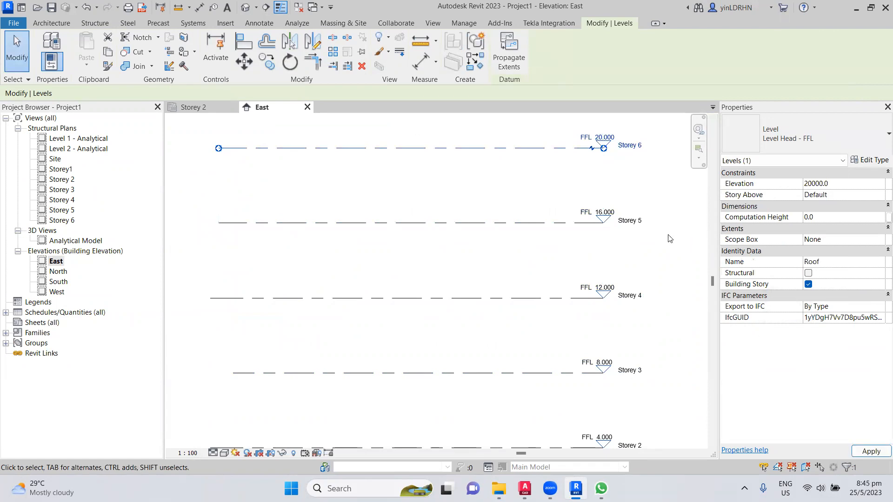
key(Return)
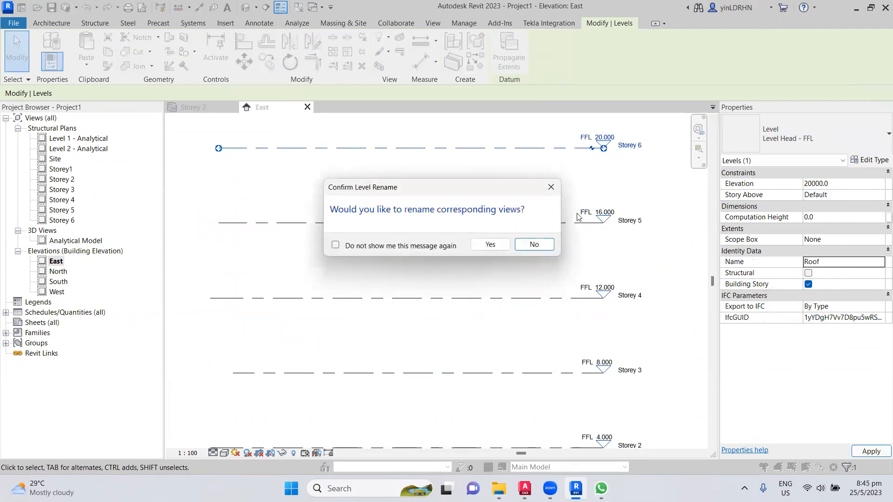
click(490, 244)
- Extend the tail end of the Storey 3 level line to align with the Storey 2 and Storey 4 line ends
middle_drag(366, 262, 399, 227)
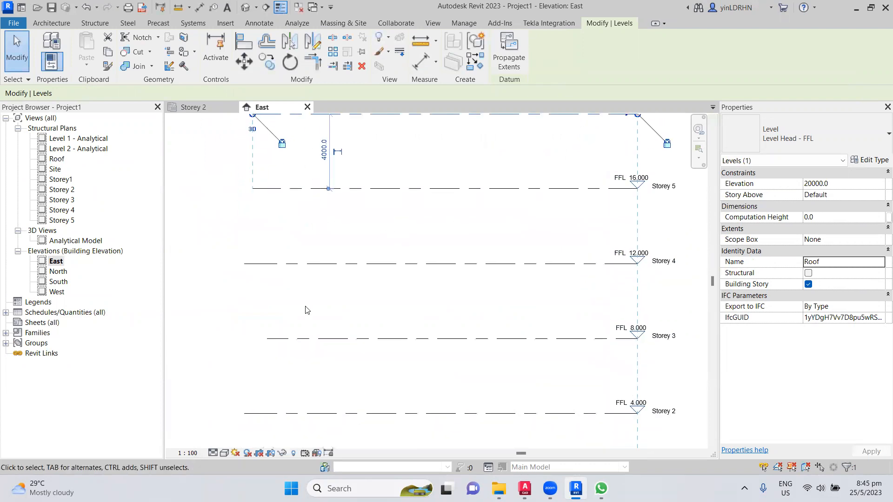
click(286, 340)
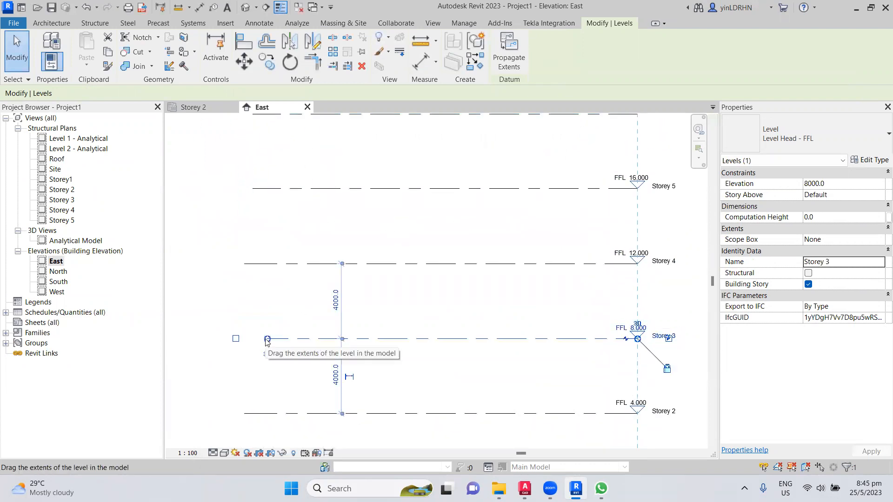
drag(267, 339, 247, 334)
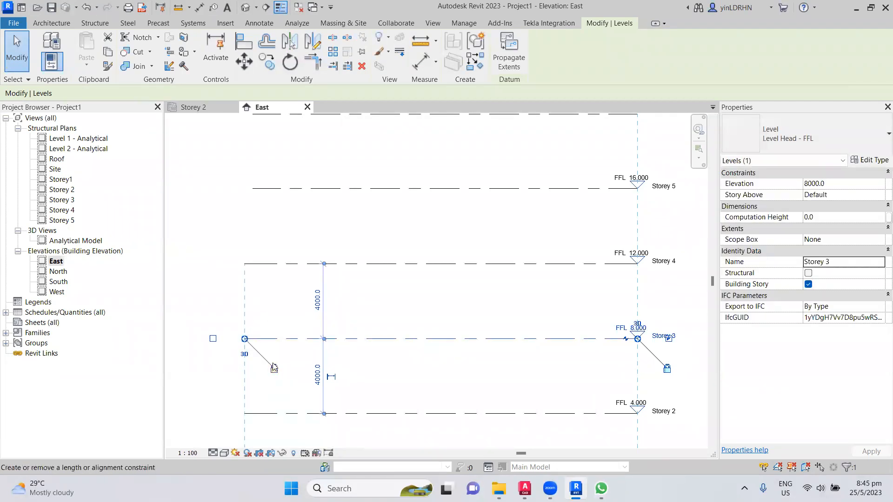
click(278, 312)
click(245, 264)
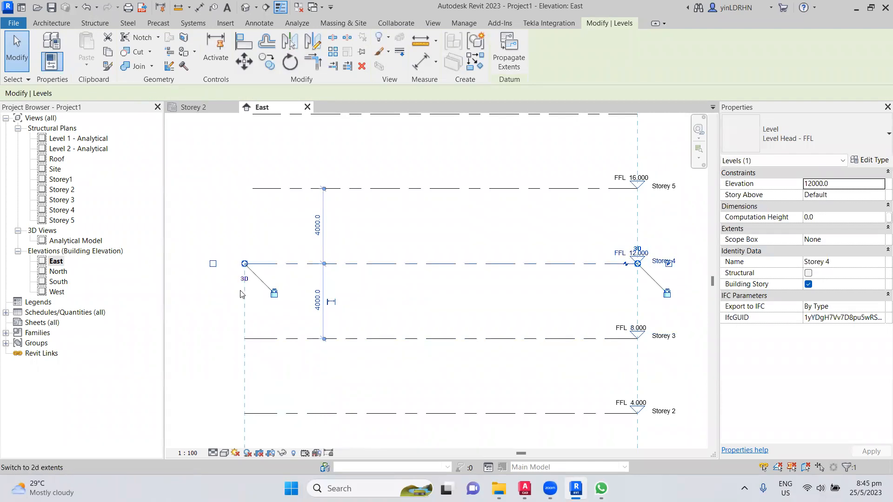
click(245, 303)
click(246, 339)
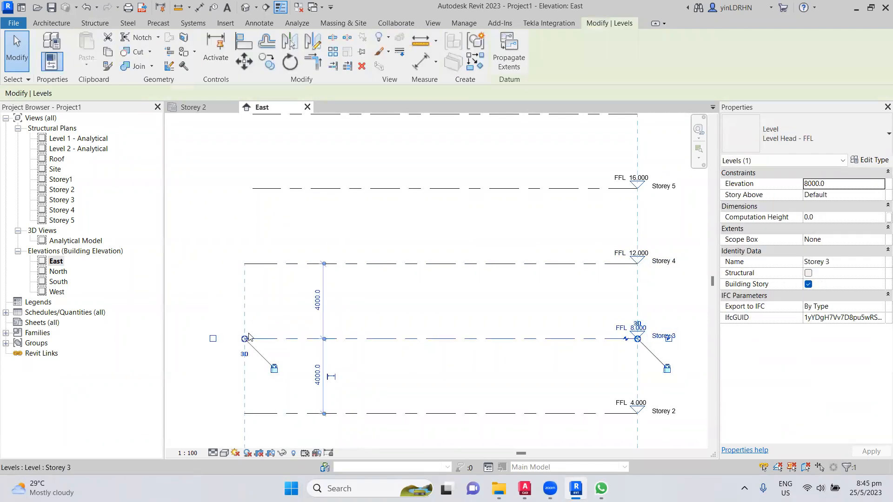
mouse_move(245, 339)
mouse_down()
mouse_move(221, 339)
mouse_move(244, 339)
mouse_up()
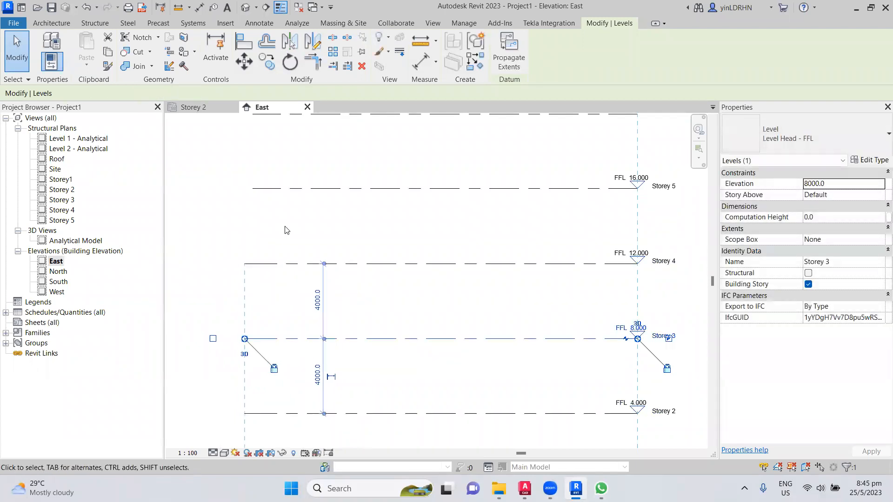
- Extend the Storey 5 and Roof level lines together so their tail ends align with the levels below
middle_drag(291, 231, 294, 255)
scroll(292, 184, down, 2)
click(294, 251)
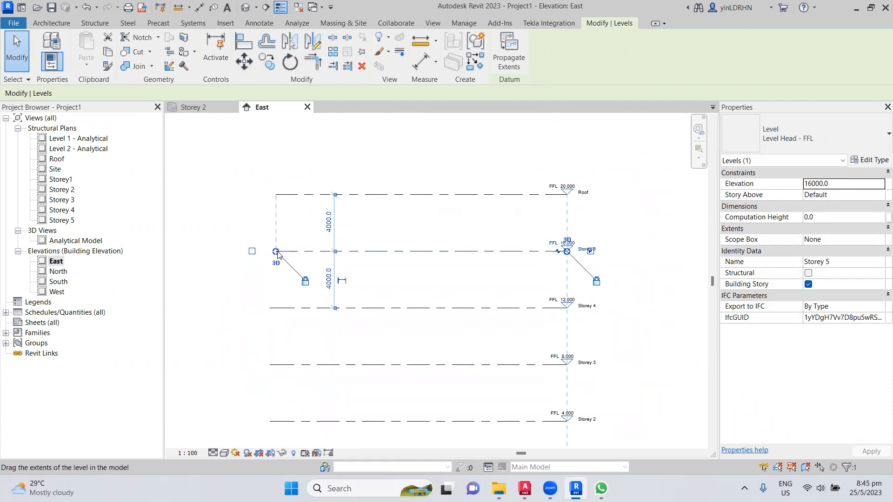
drag(275, 253, 270, 251)
click(240, 292)
- Lengthen all the aligned level lines together by extending the tail end of Storey 4 outward
click(280, 251)
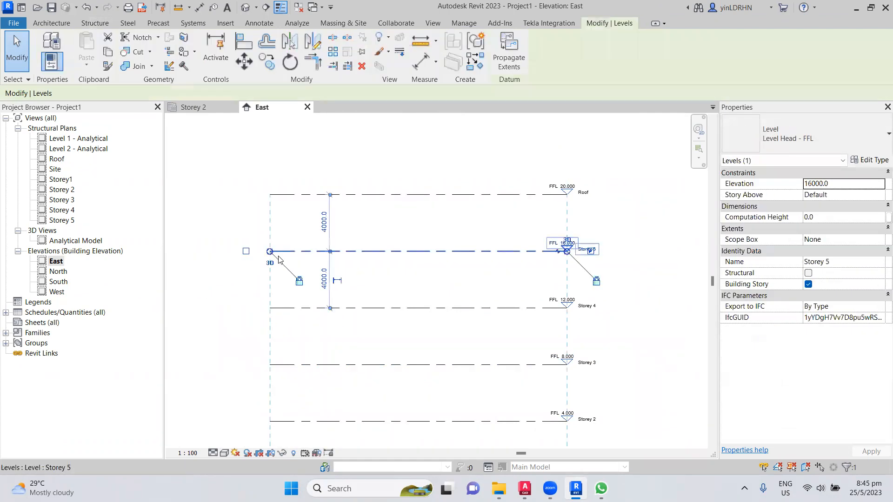
click(269, 308)
drag(270, 308, 225, 292)
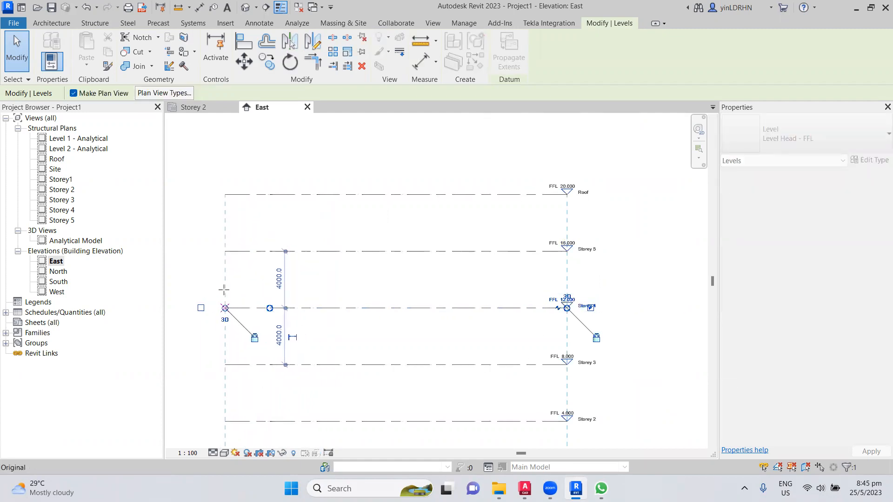
click(418, 207)
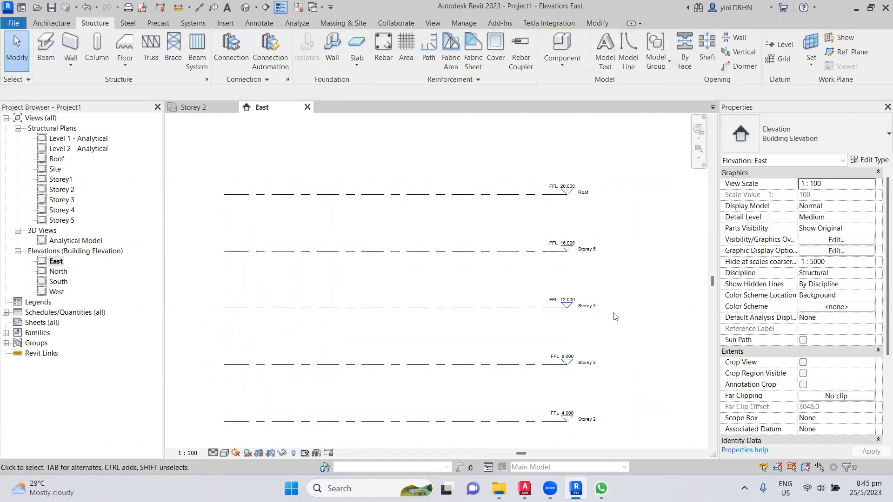
- Open the Storey 2 structural plan and start importing a CAD file
middle_drag(629, 350, 596, 308)
middle_drag(609, 386, 620, 368)
scroll(634, 336, down, 1)
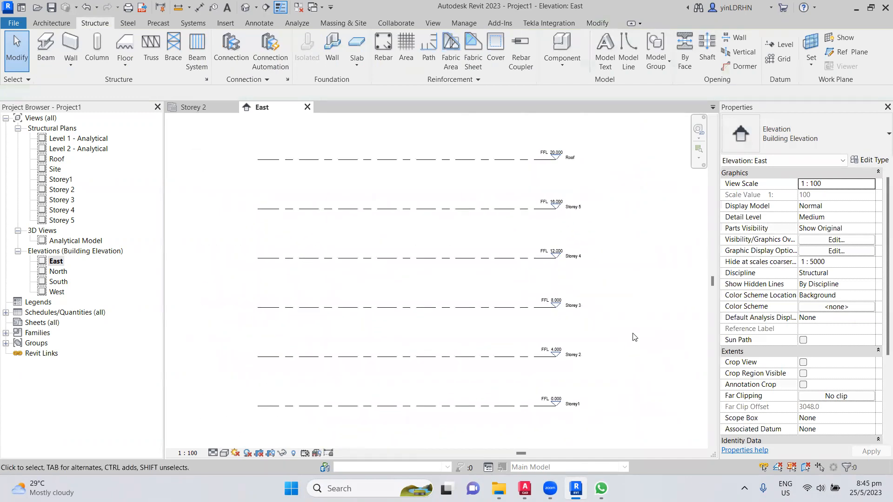
click(188, 110)
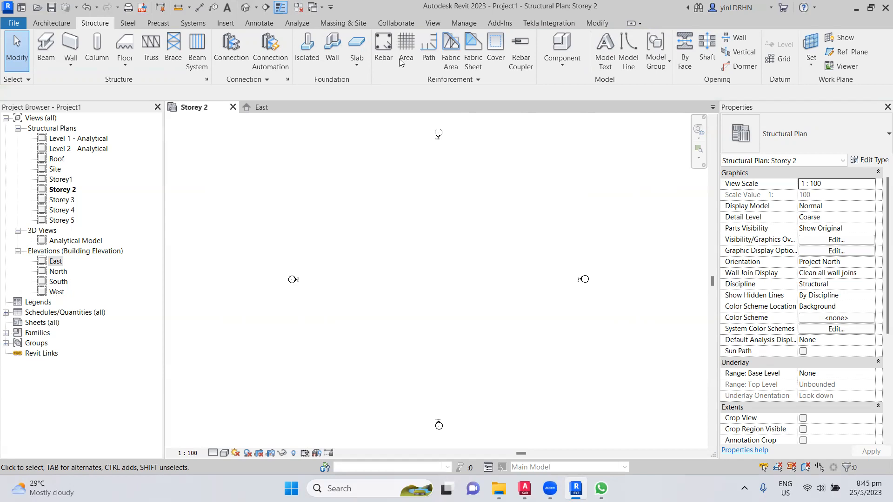
click(226, 22)
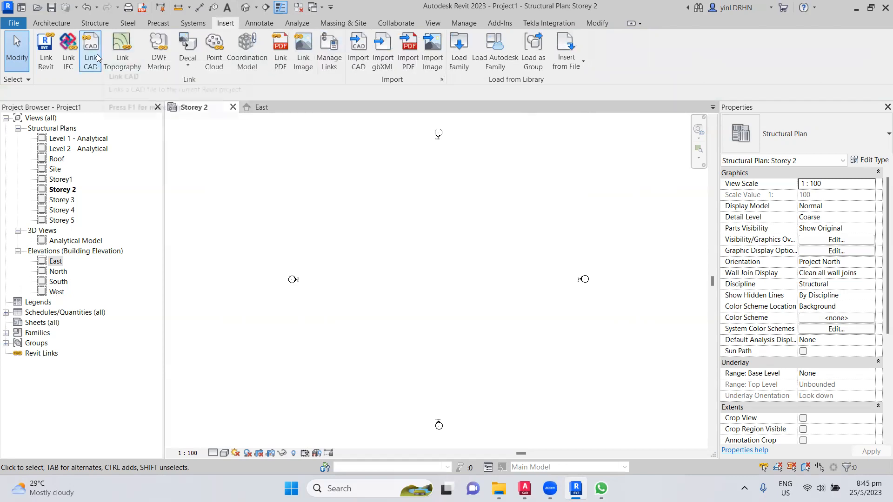
click(358, 67)
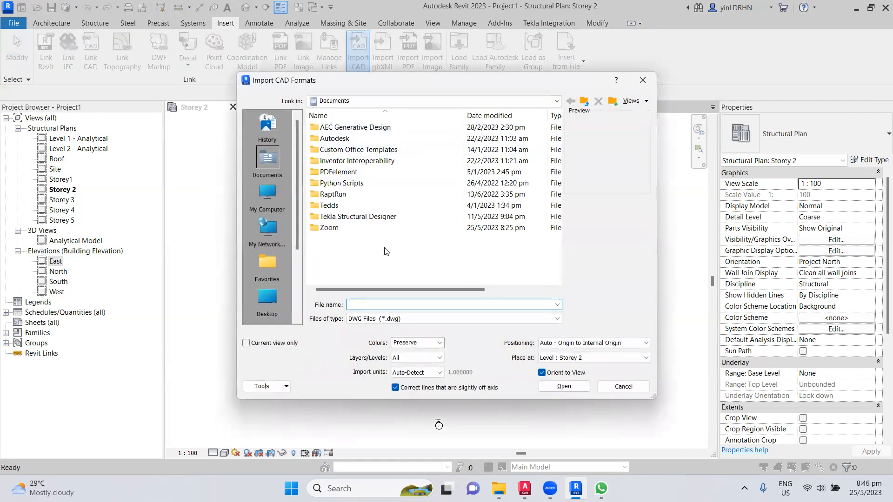
- Select KSH-COM4-21-05-S-AR-WSO-L2-Rev01_v2 (1).dwg in the inner LATEST ARCHHCHCI folder under Building Modelling, with positioning Auto - Origin to Internal Origin
click(263, 310)
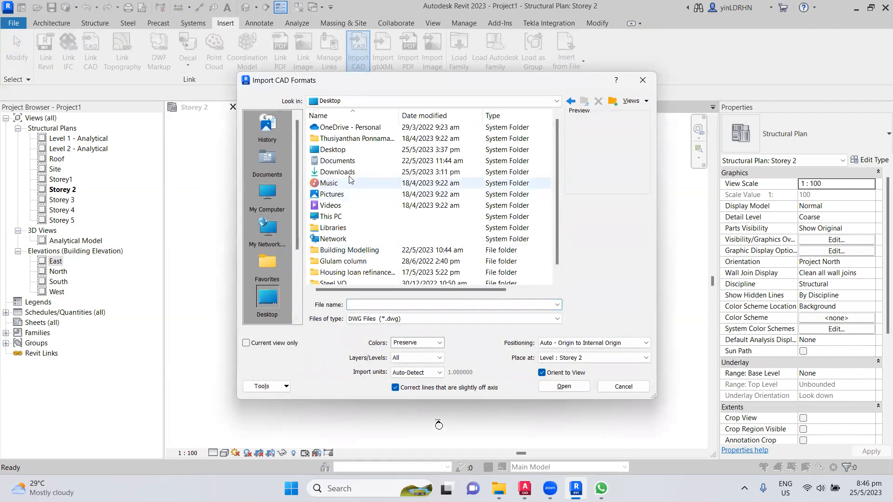
double_click(345, 252)
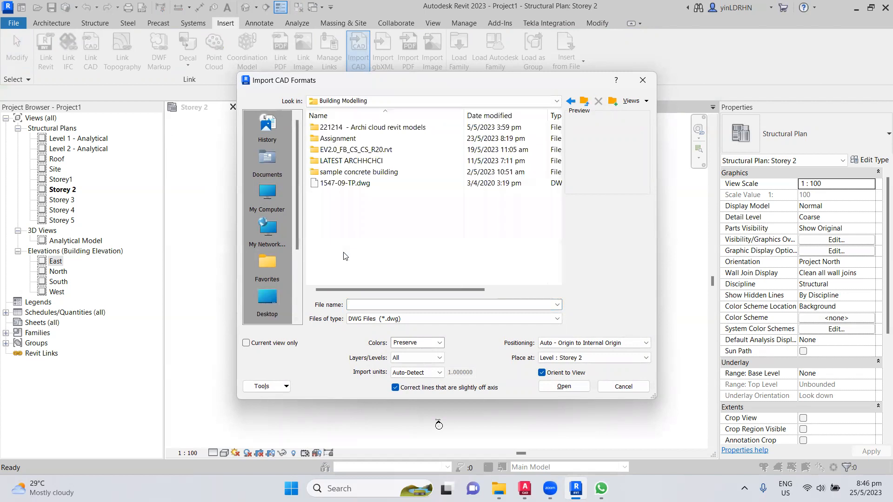
double_click(350, 161)
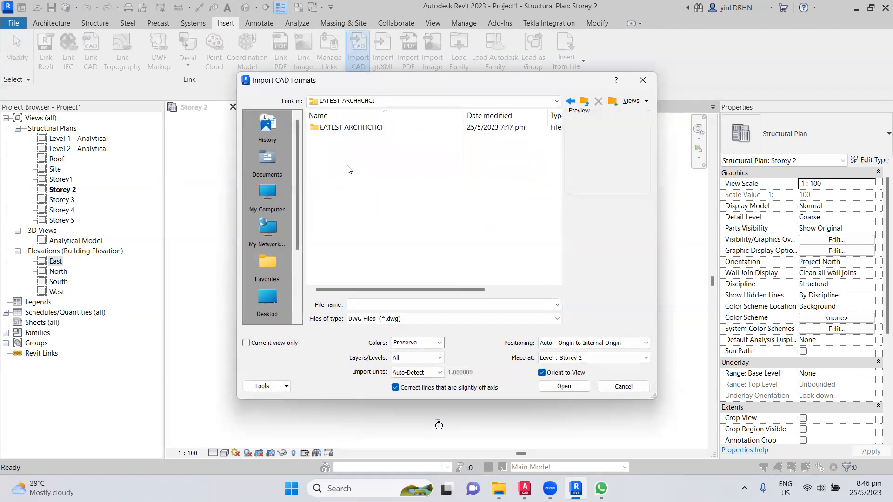
double_click(351, 127)
click(406, 128)
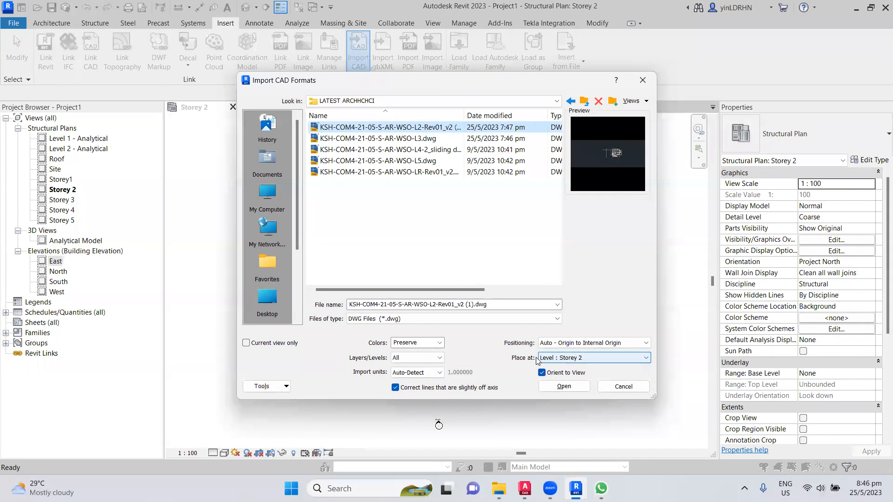
click(578, 347)
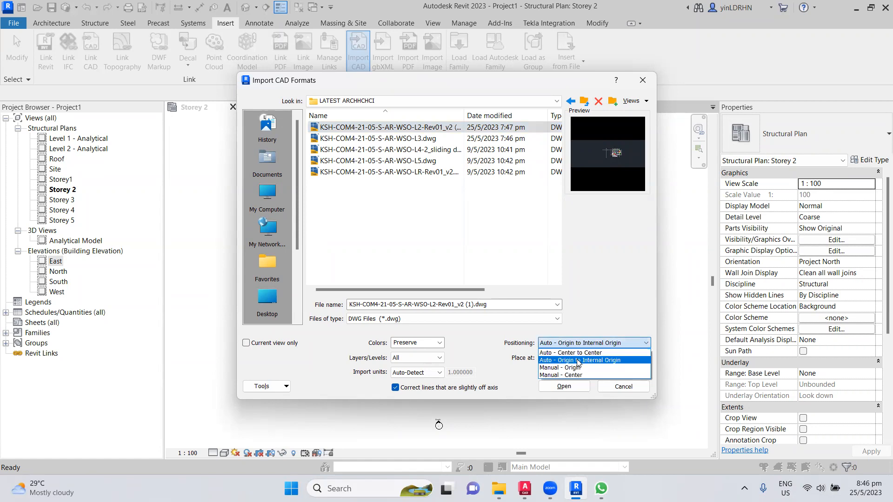
click(579, 362)
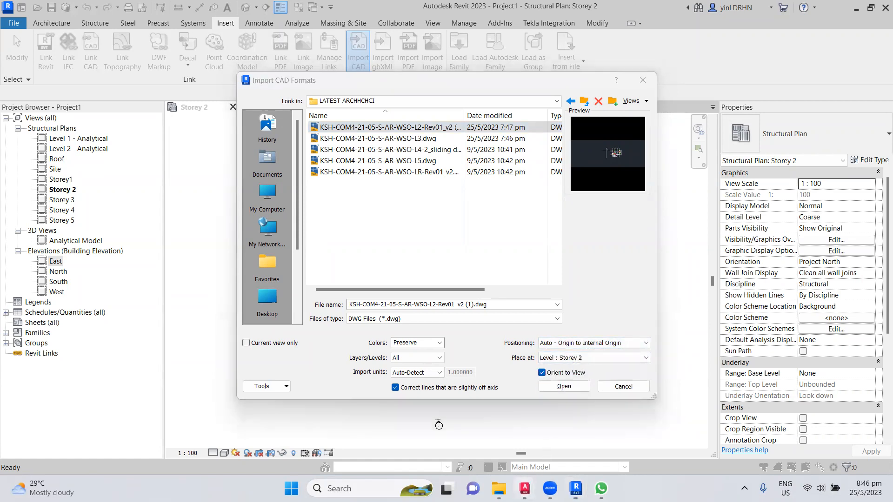
- Switch to AutoCAD and examine the full extent of the L2 floor plan drawing
mouse_move(524, 489)
click(482, 447)
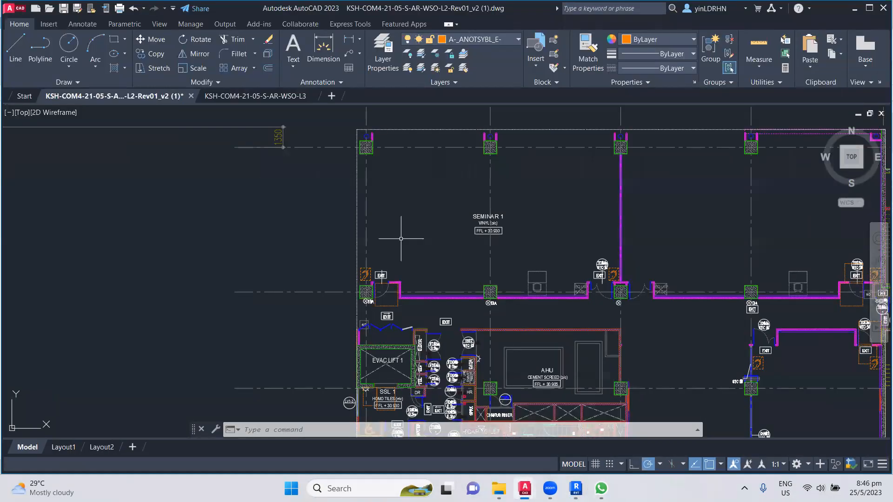
scroll(401, 239, down, 6)
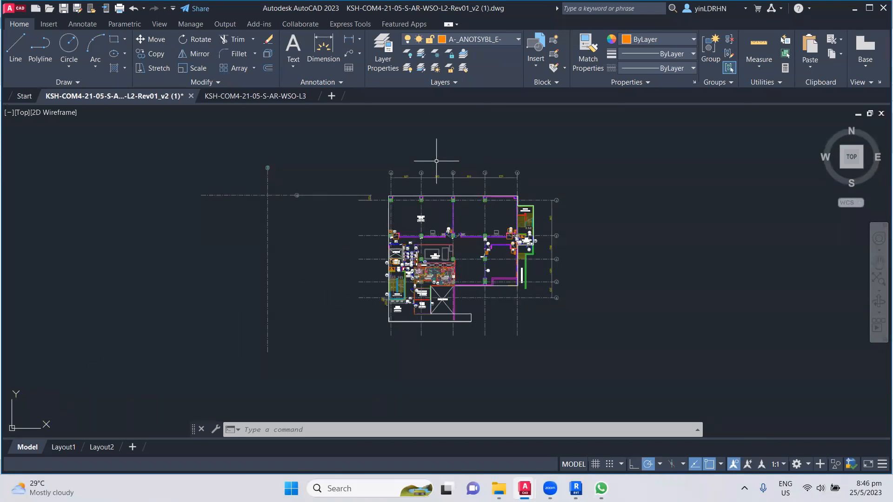
mouse_move(576, 489)
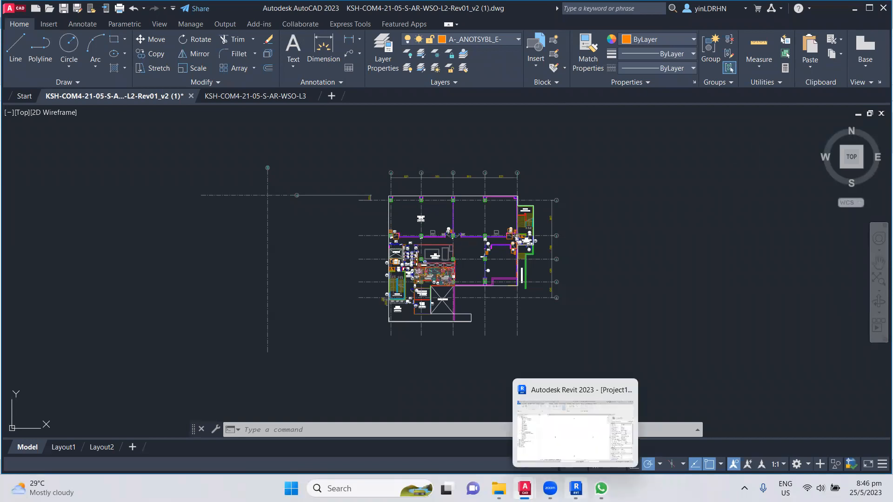
- Return to Revit and set the CAD import positioning to Auto - Center to Center
click(575, 433)
click(595, 346)
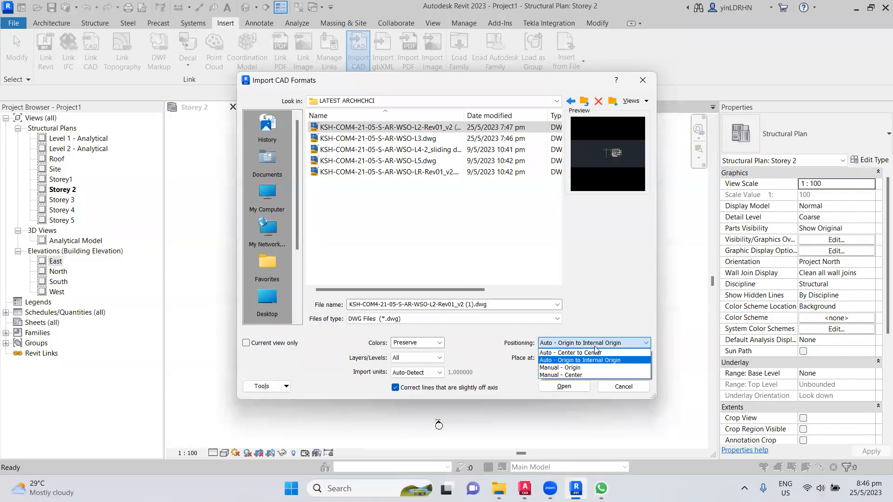
click(593, 353)
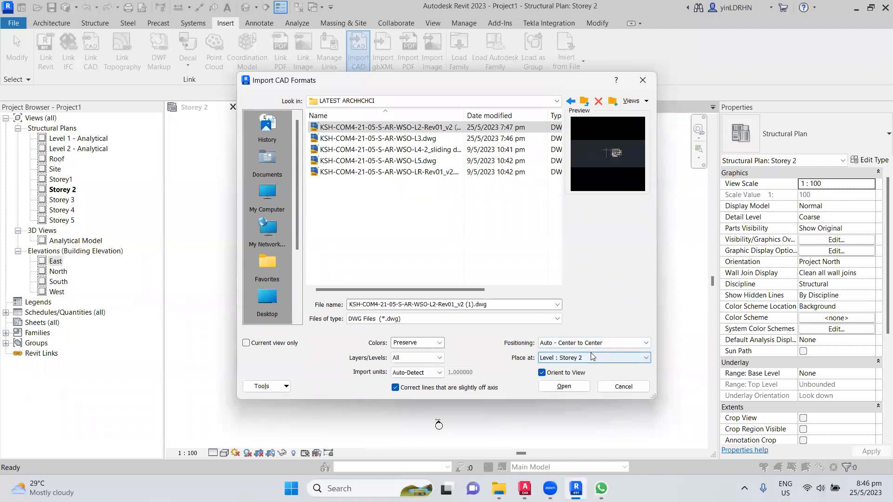
click(588, 347)
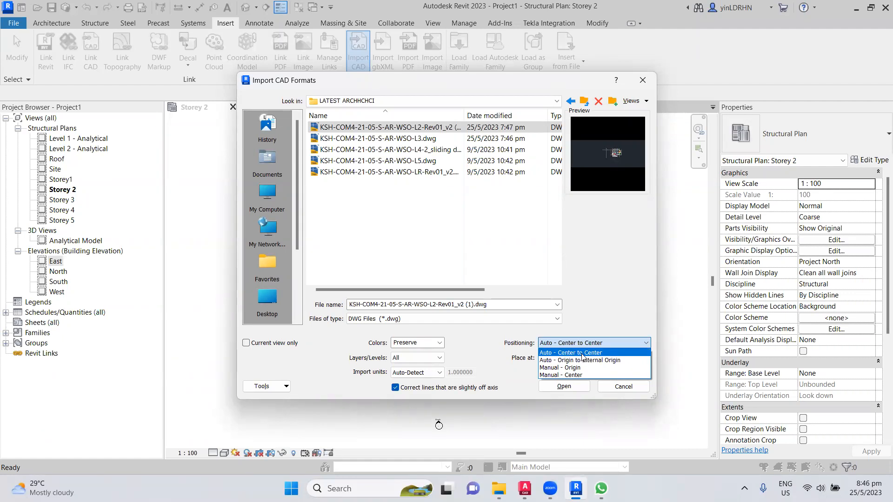
click(583, 353)
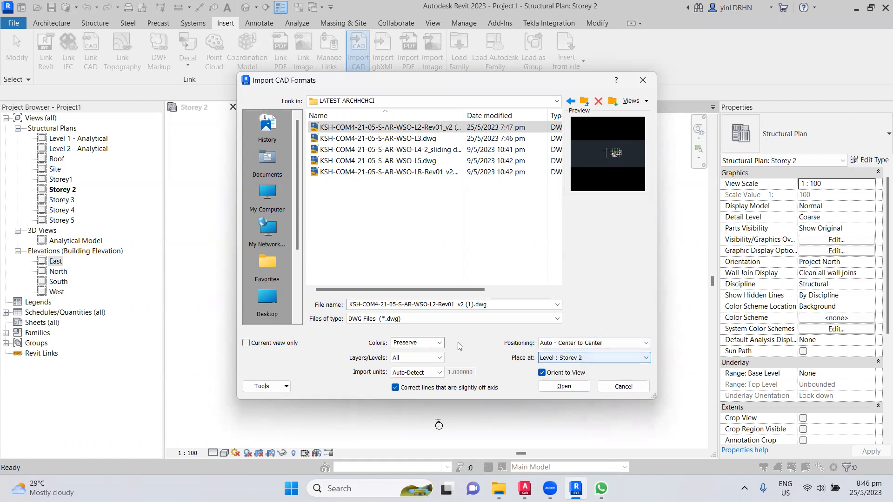
- Keep colors on Preserve and layers on All, and import the L2 drawing at level Storey 2
click(439, 344)
click(440, 343)
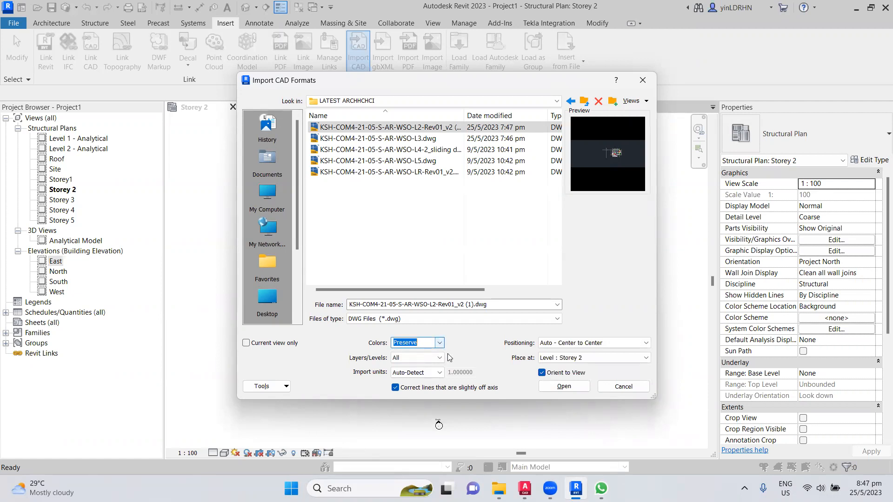
click(440, 360)
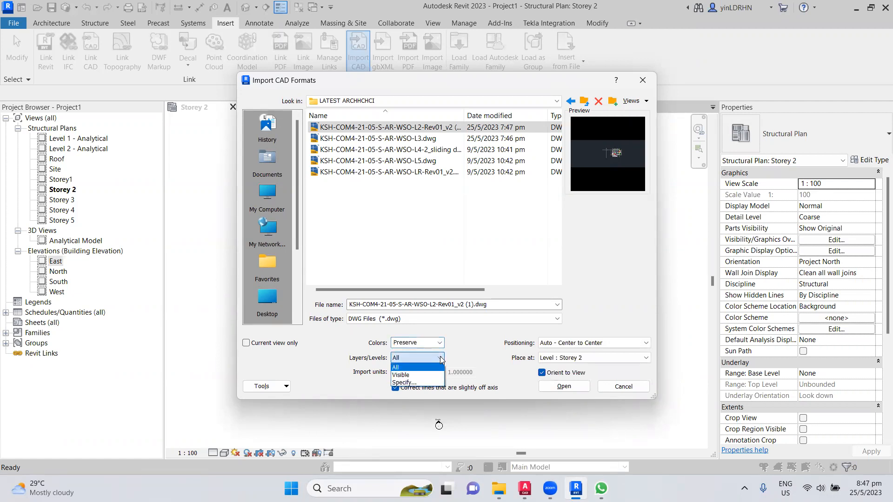
click(440, 359)
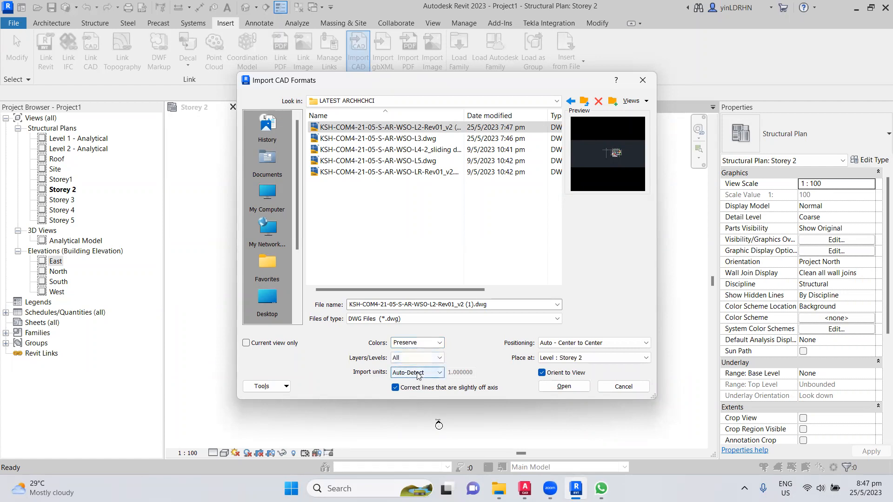
click(555, 387)
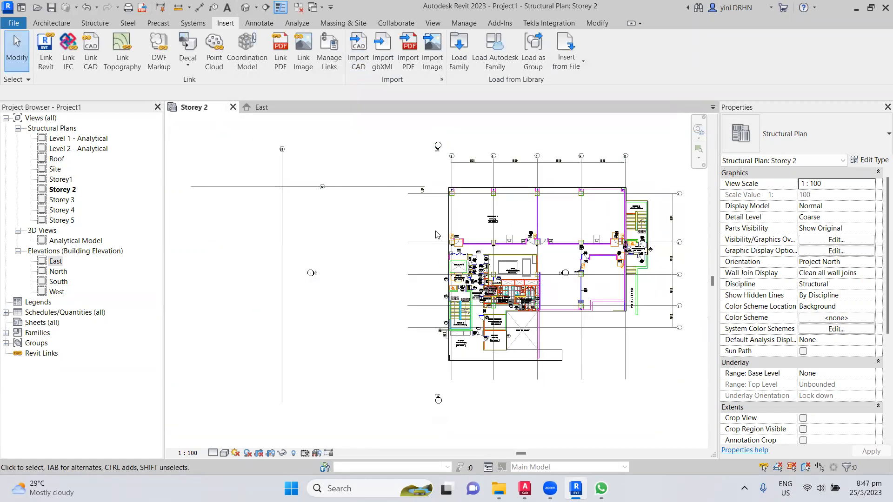
- Move the whole South elevation marker sideways so it sits centrally below the imported floor plan
middle_drag(404, 253, 357, 229)
scroll(355, 228, down, 1)
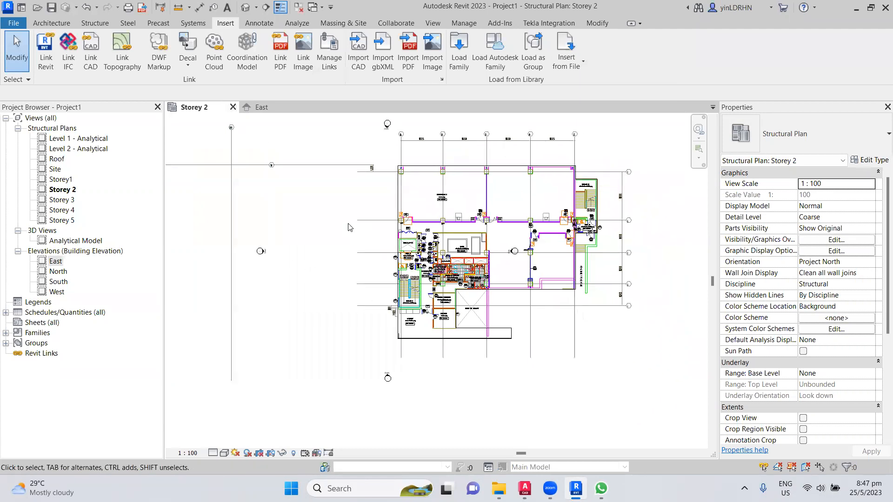
click(388, 378)
scroll(393, 385, up, 3)
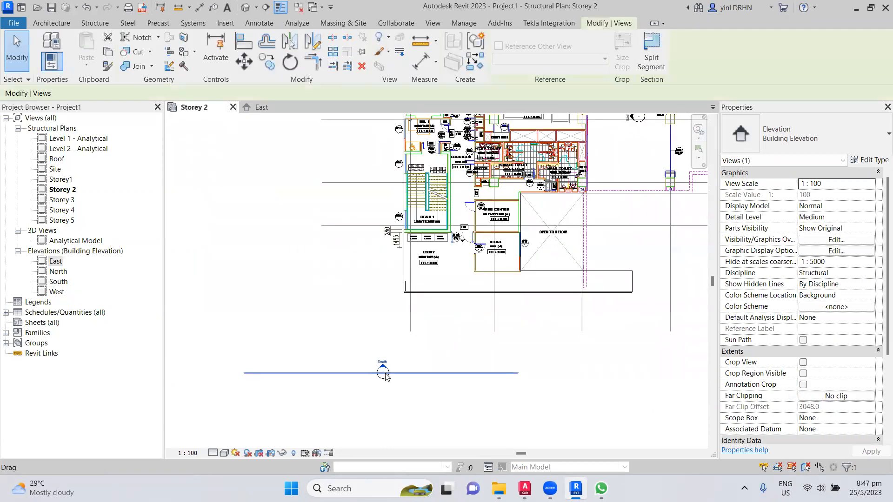
click(383, 377)
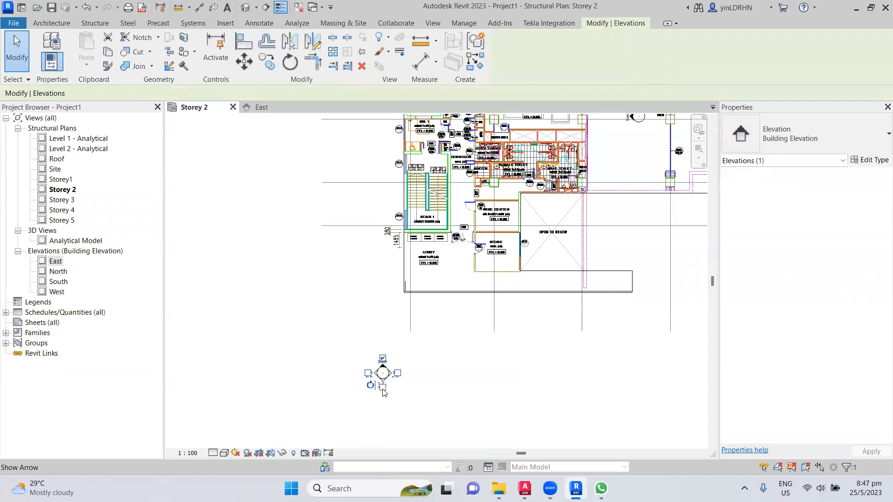
drag(393, 376, 648, 377)
- Move the West elevation marker closer to the west side of the imported floor plan
scroll(562, 352, down, 1)
middle_drag(258, 171, 299, 275)
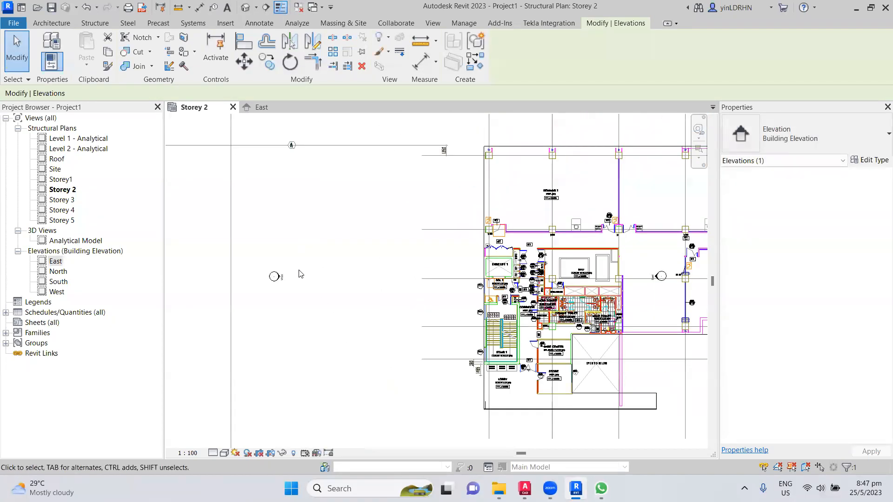
click(271, 278)
click(265, 281)
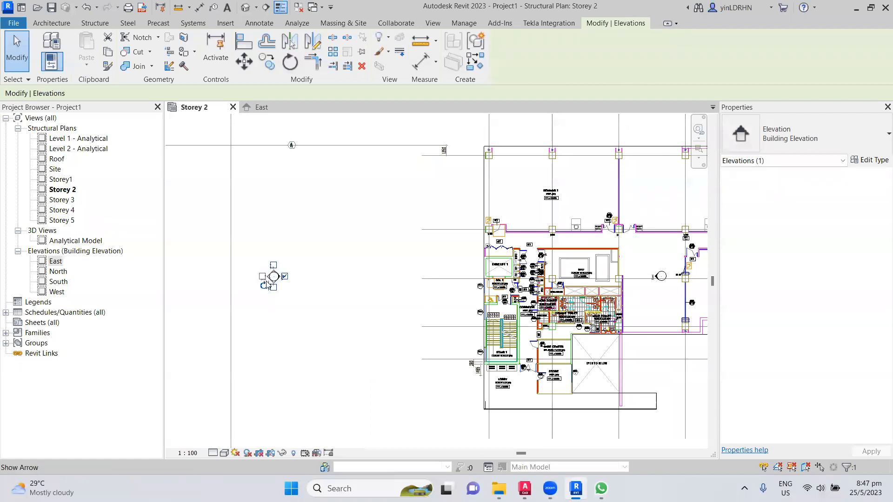
mouse_move(270, 282)
mouse_down()
mouse_move(382, 265)
mouse_move(392, 254)
mouse_up()
- Move the North elevation marker above the grid bubbles, near the middle of the floor plan
middle_drag(353, 224, 259, 259)
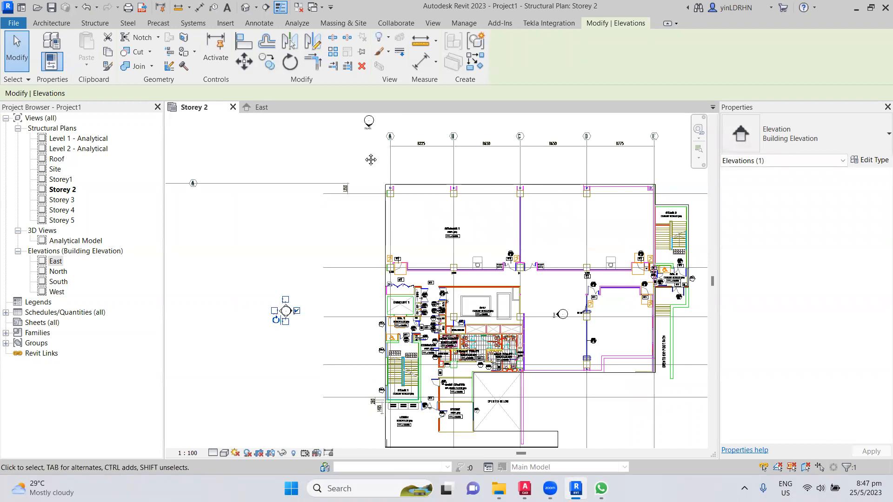
middle_drag(364, 122, 344, 190)
click(344, 189)
click(345, 185)
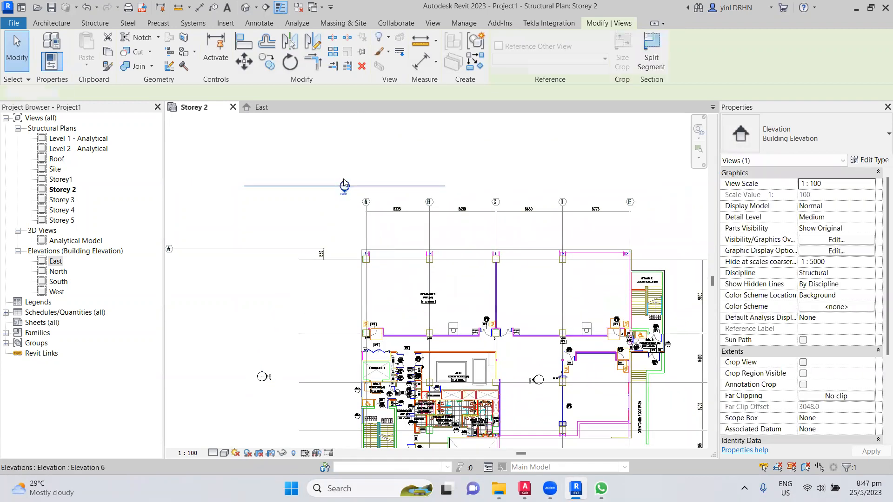
drag(345, 176, 504, 150)
- Move the East elevation marker out of the floor plan to beyond the east-side grid bubbles
middle_drag(540, 313, 475, 194)
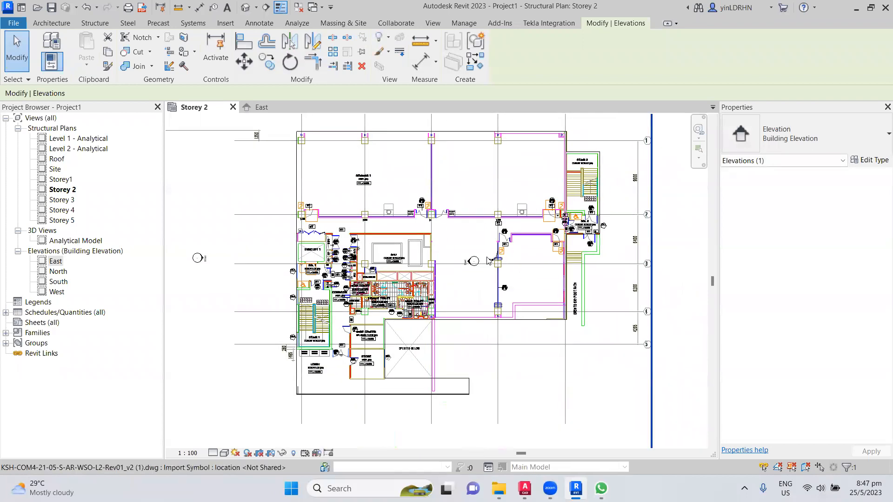
click(474, 261)
middle_drag(496, 284, 452, 277)
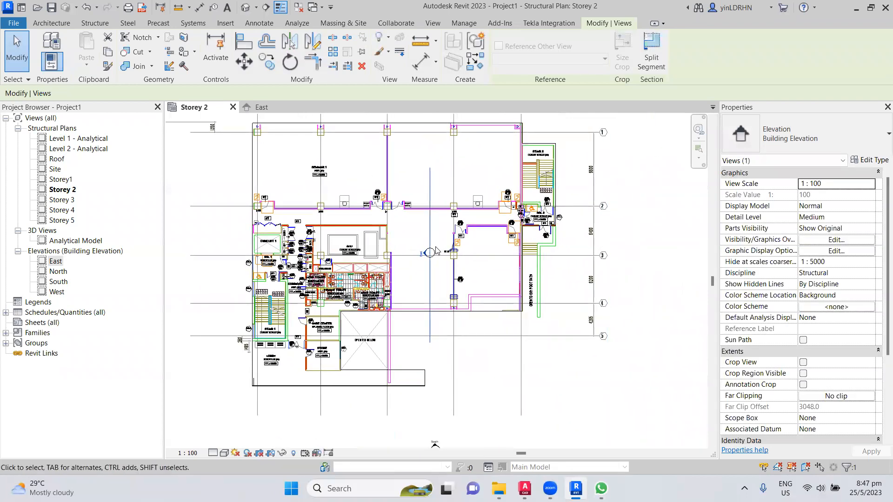
click(436, 255)
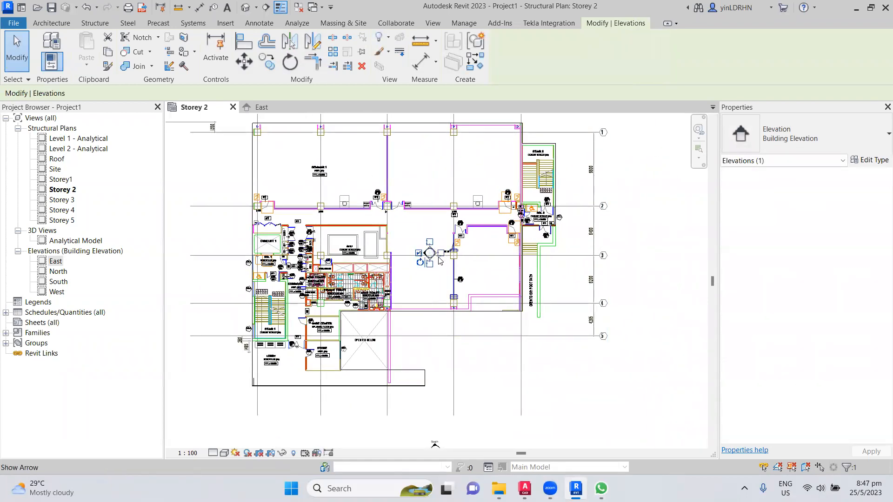
drag(440, 262, 672, 248)
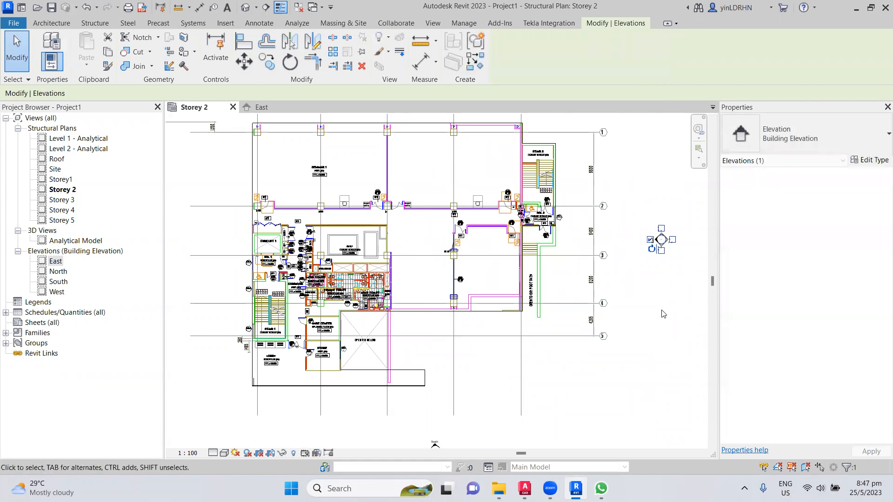
scroll(651, 321, down, 2)
click(635, 389)
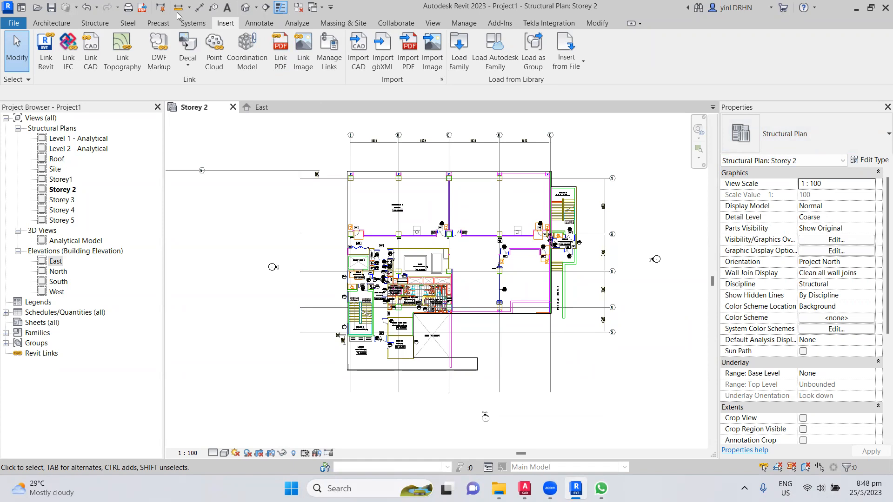
- Open the imported categories in Storey 2's Visibility/Graphic Overrides and widen the Visibility column to read the file name
click(433, 23)
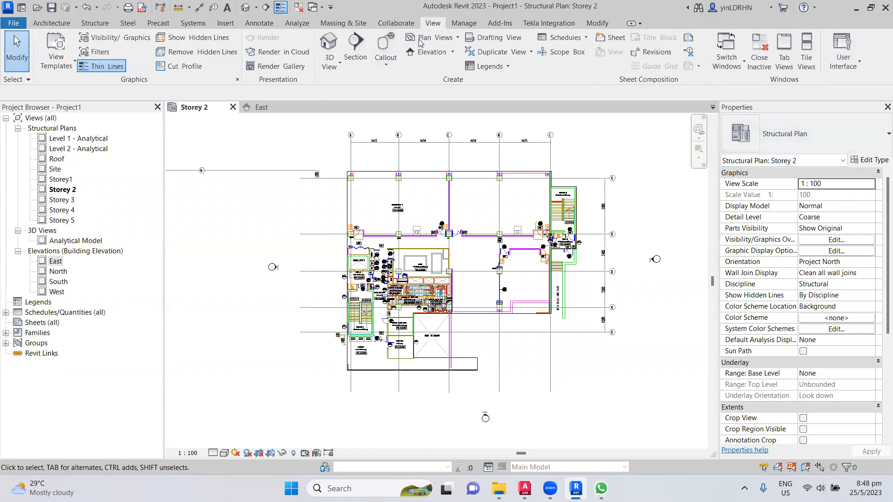
click(104, 40)
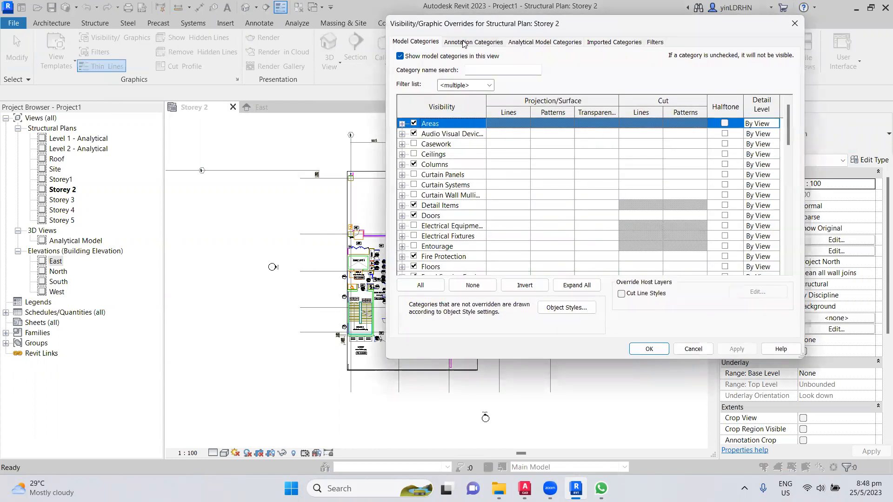
click(602, 46)
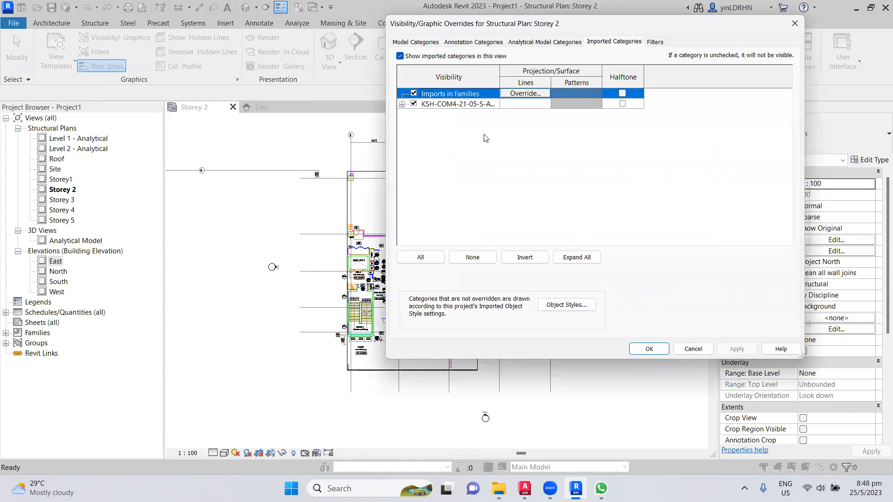
drag(500, 75, 562, 72)
click(533, 107)
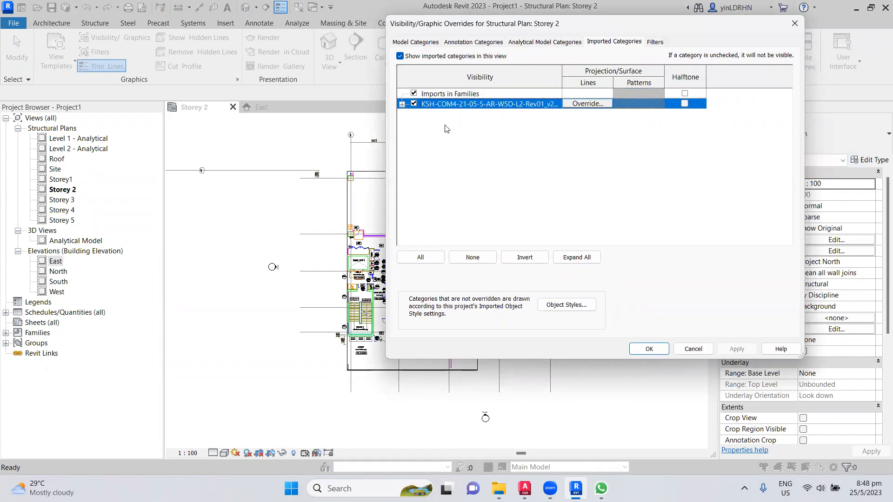
- Expand the imported L2 drawing's layer list and look through its layer names
click(402, 104)
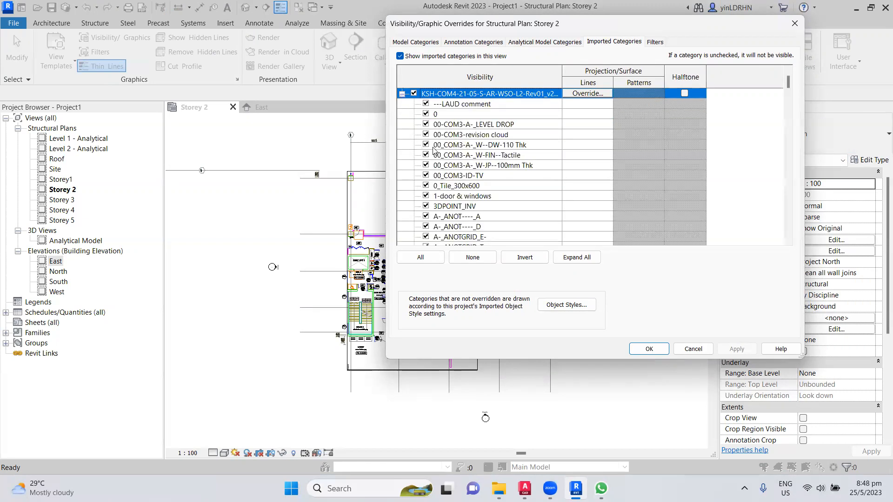
scroll(469, 199, down, 2)
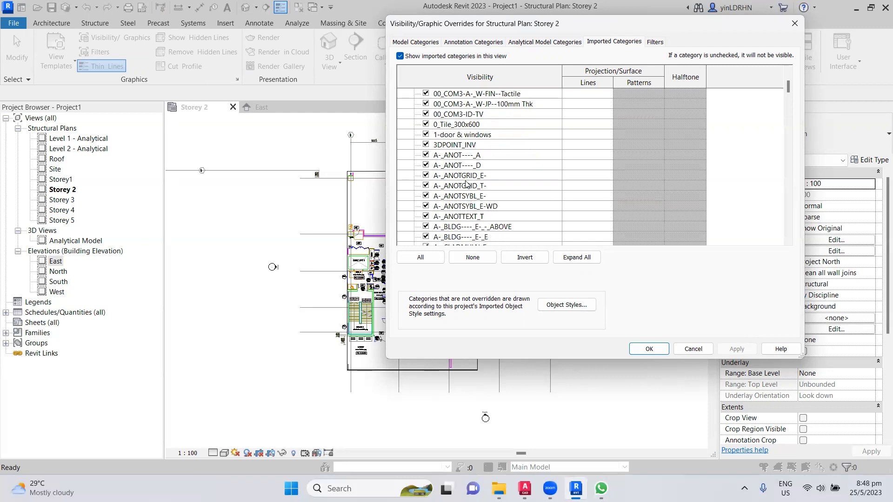
scroll(467, 173, down, 2)
scroll(467, 171, down, 4)
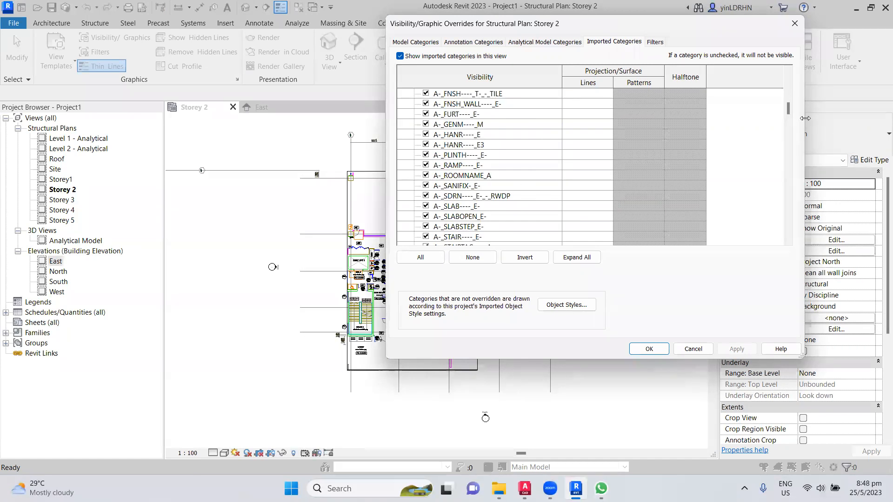
drag(788, 114, 786, 70)
click(488, 104)
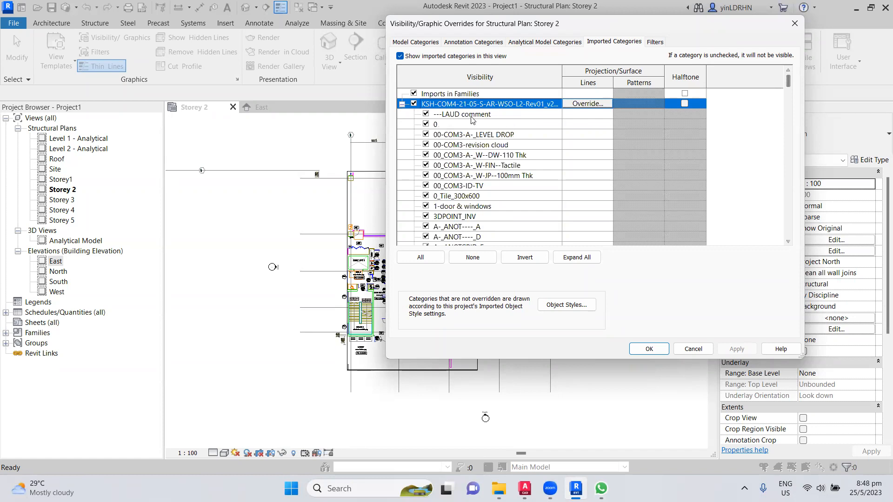
- Hide the L2 drawing's first nine layers, from ---LAUD comment through 0_Tile_300x600
click(426, 114)
click(426, 124)
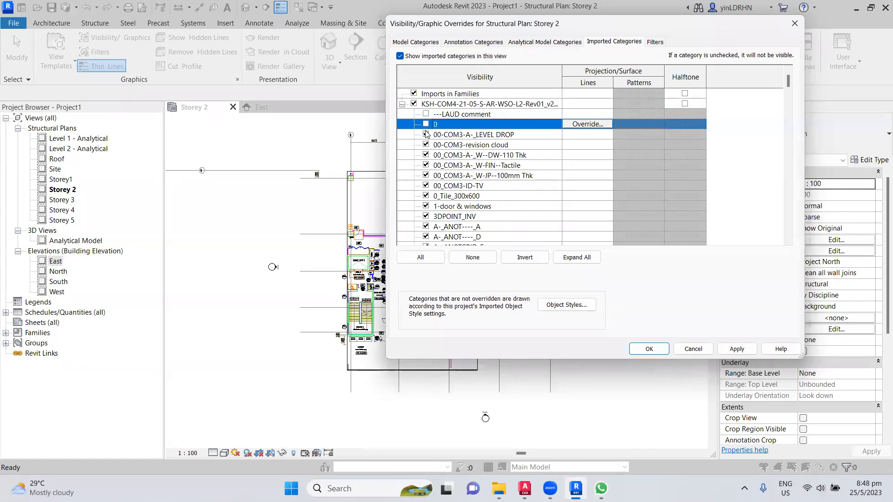
click(426, 134)
click(425, 145)
click(426, 155)
click(425, 165)
click(426, 175)
click(426, 185)
click(425, 195)
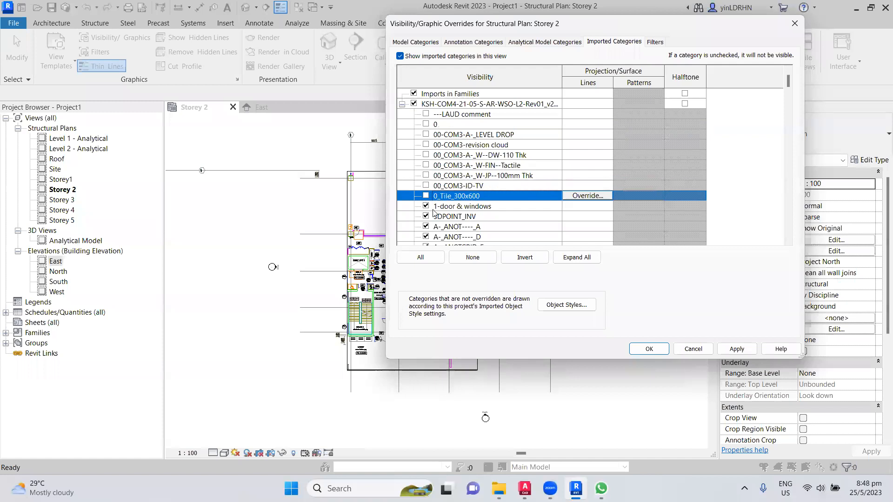
- Hide layers 1-door & windows, 3DPOINT_INV, A-_ANOT----_A, A-_ANOT----_D and A-_ANOTSYBL_E-WD
scroll(425, 196, down, 1)
click(426, 186)
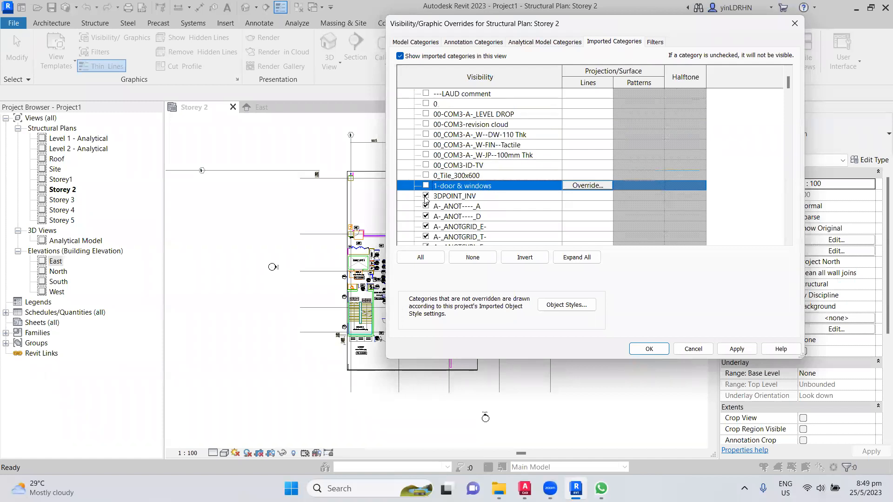
click(426, 196)
click(426, 206)
scroll(426, 208, down, 1)
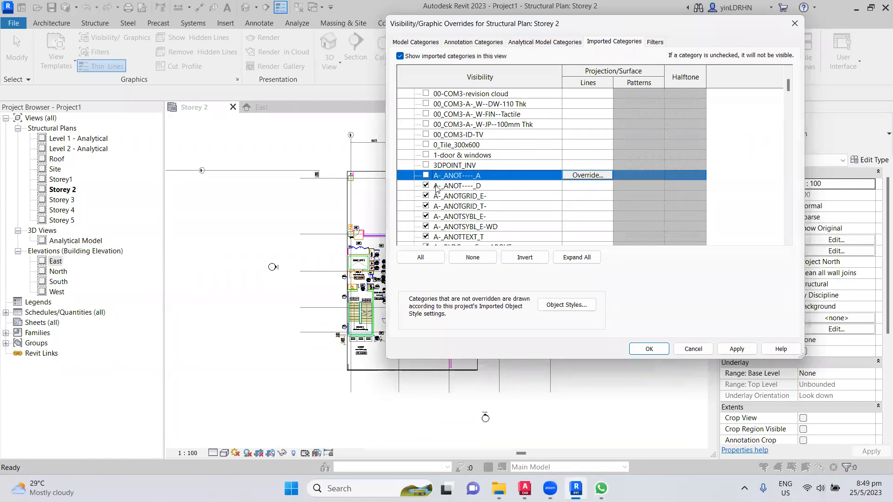
click(426, 185)
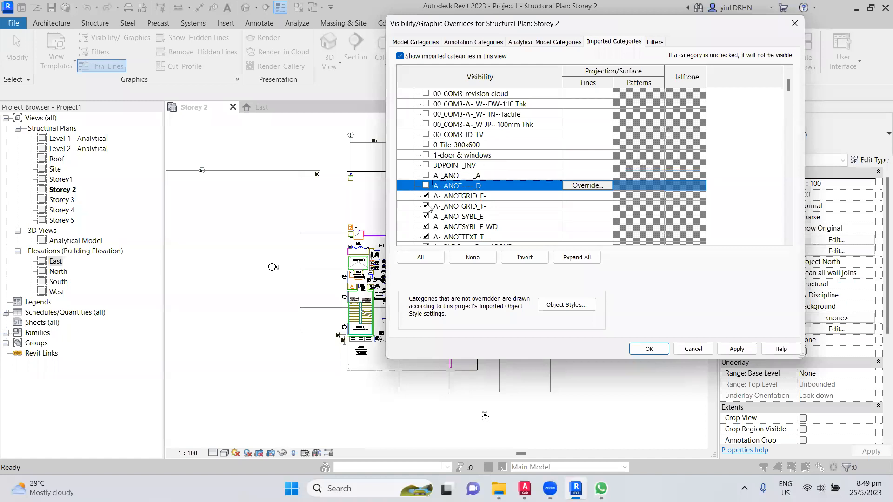
click(427, 226)
- Hide the L2 drawing's layers from A-_ANOTTEXT_T through A-_COLN----_E-, covering the text, building, cladding and column layers
scroll(428, 223, down, 2)
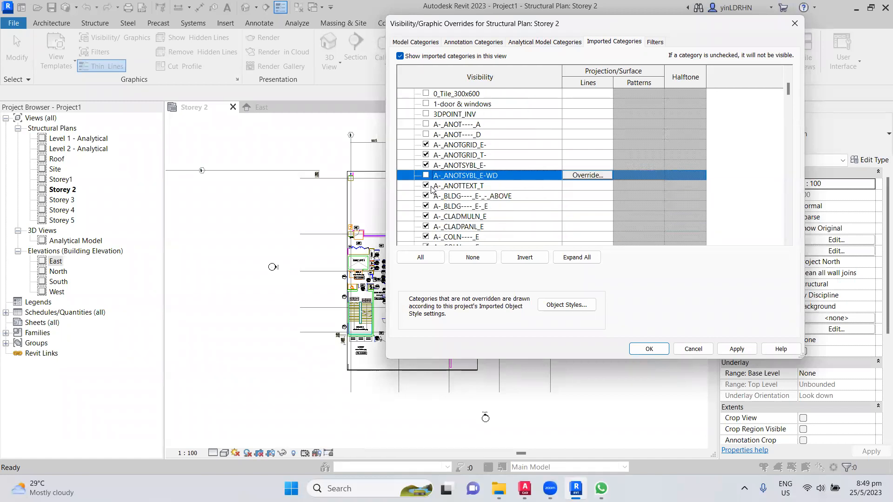
click(426, 185)
click(426, 196)
click(426, 206)
click(426, 216)
scroll(425, 218, down, 1)
click(426, 206)
click(426, 217)
click(426, 226)
- Hide the detail and door layers A-_DETA----_E, A-_DETA----_ED, A-_DOOR----_A and A-_DOOR----_E
scroll(426, 218, down, 2)
click(426, 196)
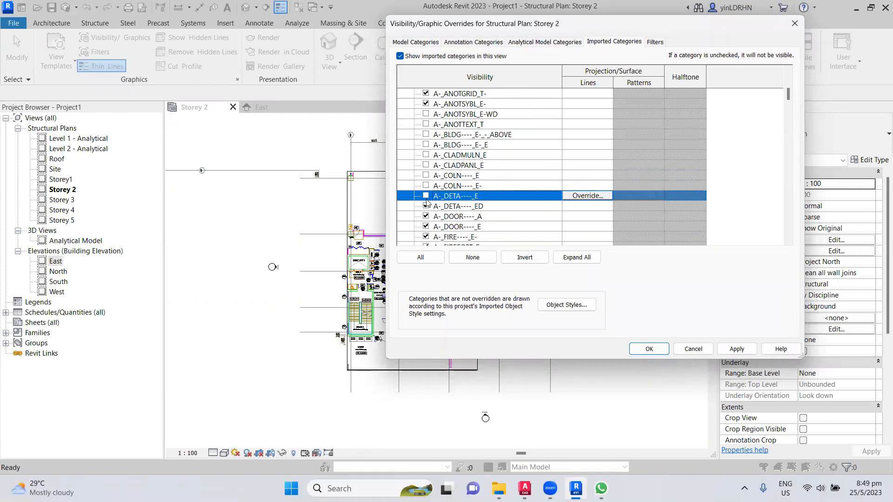
click(426, 207)
click(426, 216)
click(426, 226)
- Hide the layers from A-_FIRE----_E- through A-_FURT----_E-, covering fire, floor, finish and furniture
scroll(443, 189, down, 2)
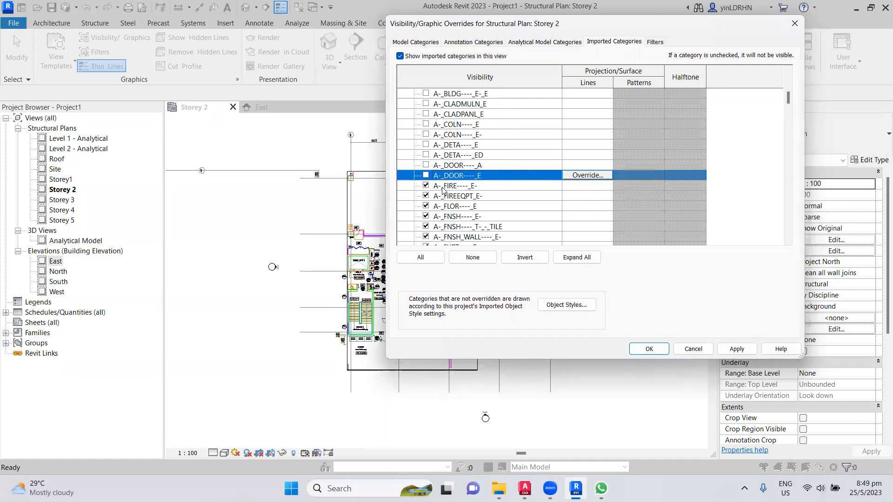
click(426, 186)
click(427, 196)
click(426, 206)
click(426, 216)
scroll(447, 186, down, 4)
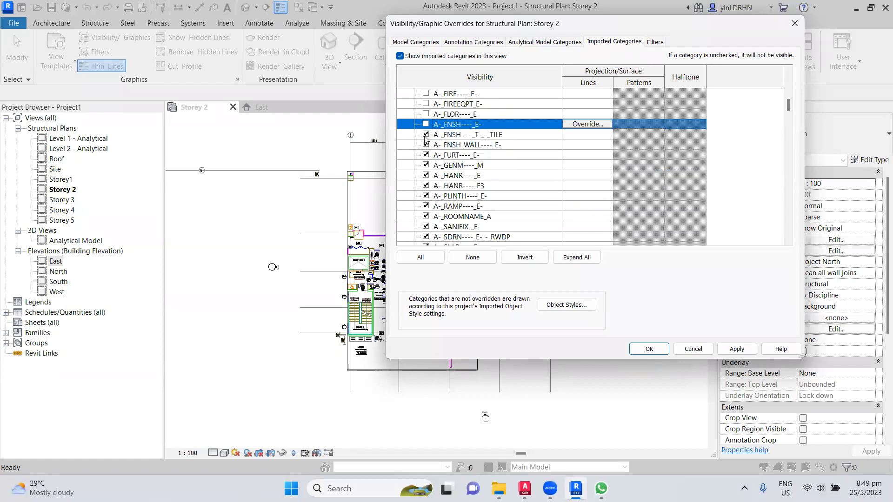
click(426, 134)
click(426, 145)
click(426, 155)
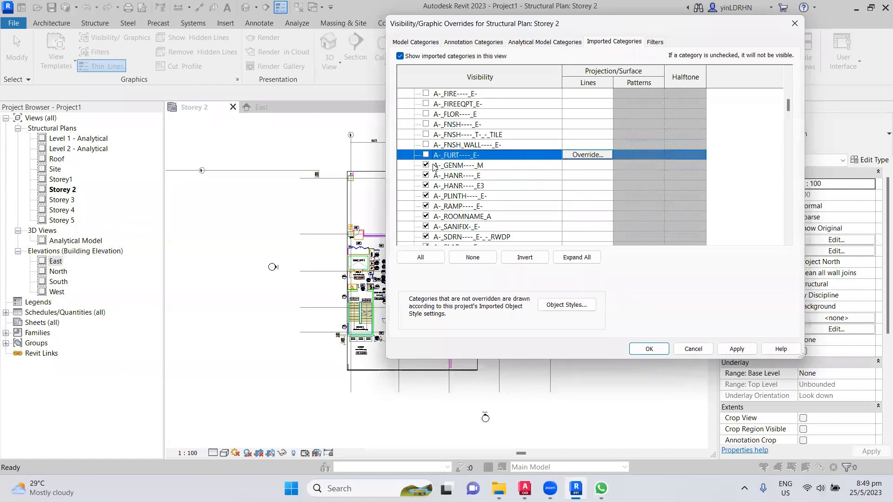
- Hide the layers from A-_GENM----_M through A-_ROOMNAME_A, including the handrail, plinth and ramp layers
click(426, 165)
click(426, 175)
click(426, 185)
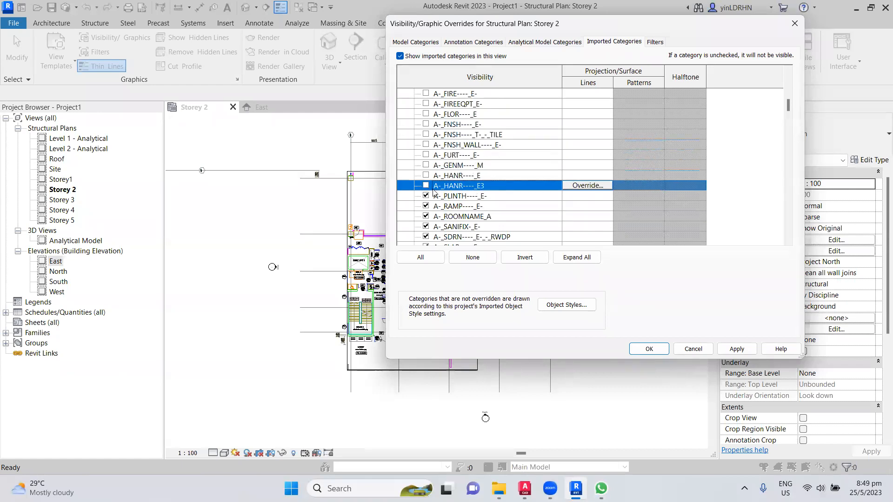
click(426, 196)
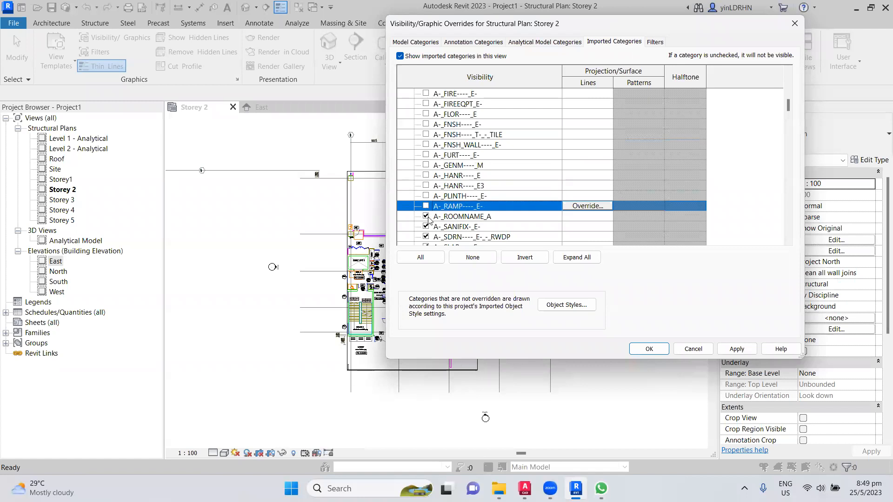
click(426, 217)
- Hide A-_SANIFIX-_E-, A-_SDRN----_E-_-_RWDP and the three slab layers through A-_SLABSTEP_E-
scroll(427, 177, down, 3)
click(426, 135)
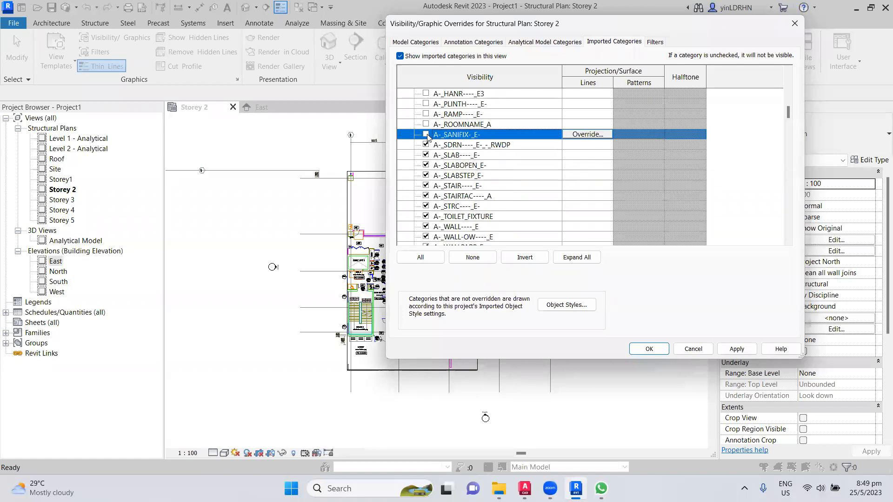
click(425, 145)
click(426, 155)
click(426, 165)
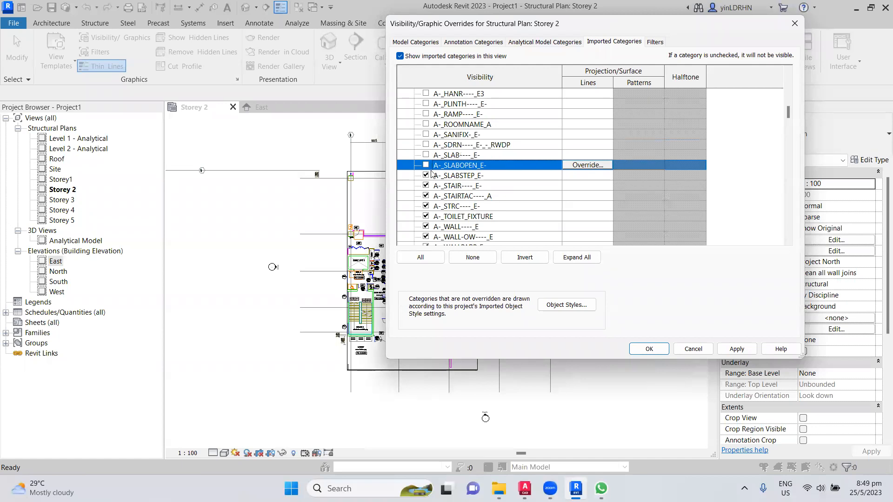
click(426, 175)
- Hide layers A-_STAIR----_E-, A-_STAIRTAC----_A, A-_STRC----_E- and A-_TOILET_FIXTURE
click(427, 186)
click(426, 195)
click(426, 206)
click(426, 217)
- Hide all wall and window layers from A-_WALL----_E through A-_WIND_LV----_E-
click(426, 226)
scroll(469, 168, down, 3)
click(427, 134)
click(426, 144)
click(426, 155)
click(427, 165)
click(426, 175)
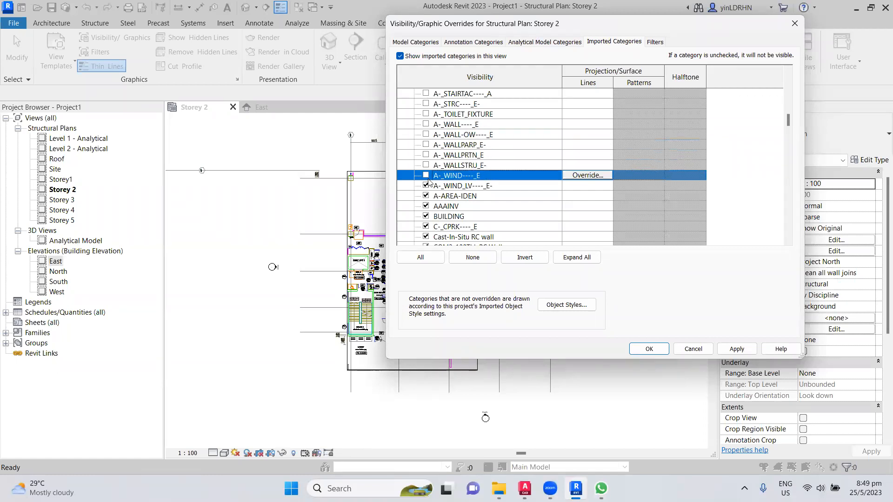
click(427, 186)
- Hide the layers from A-AREA-IDEN through COM3-Hatch_2, including AAAINV, BUILDING, C-_CPRK----_E and Cast-In-Situ RC wall
click(426, 196)
click(426, 206)
click(426, 217)
scroll(442, 174, down, 3)
click(426, 124)
click(426, 135)
click(426, 145)
click(426, 155)
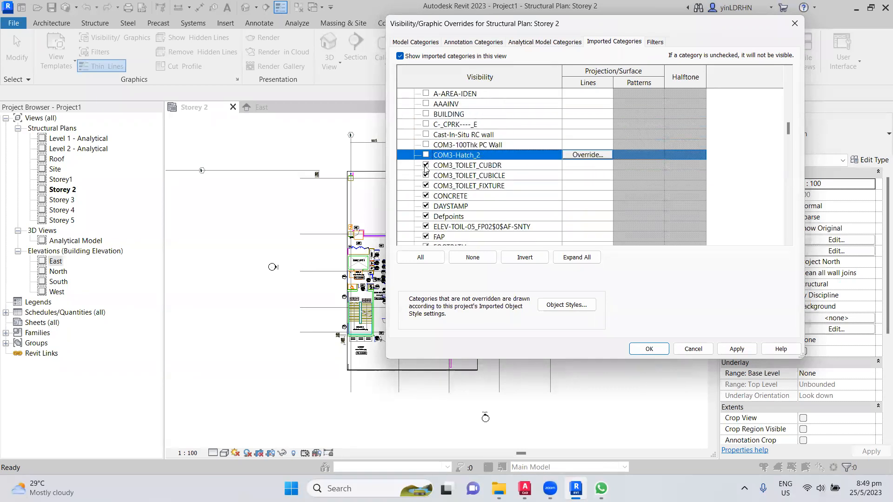
- Hide the three COM3_TOILET layers plus CONCRETE, DAYSTAMP and Defpoints
click(426, 165)
click(427, 176)
click(426, 185)
click(426, 196)
click(426, 206)
click(426, 217)
- Hide layers ELEV-TOIL-05_FP02$0$AF-SNTY, FAP, FOOTPATH, GRATING and GRATING_OVER_DRAIN
scroll(431, 215, down, 3)
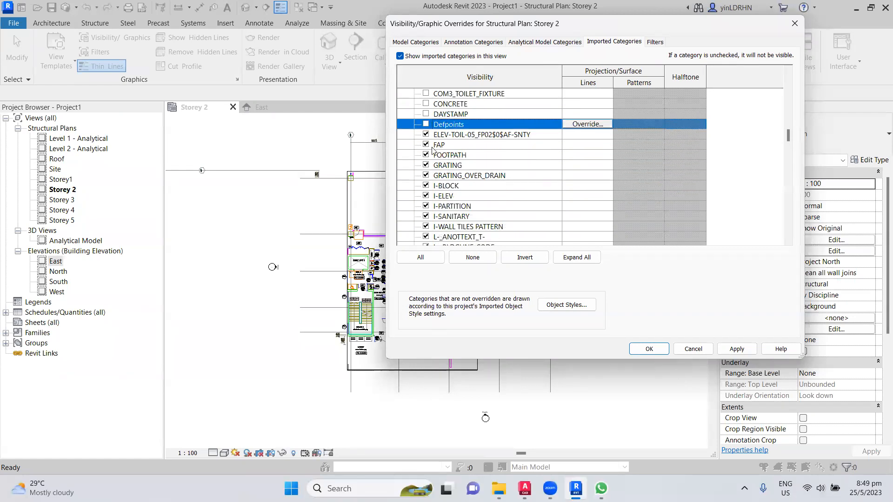
click(426, 134)
click(426, 145)
click(426, 154)
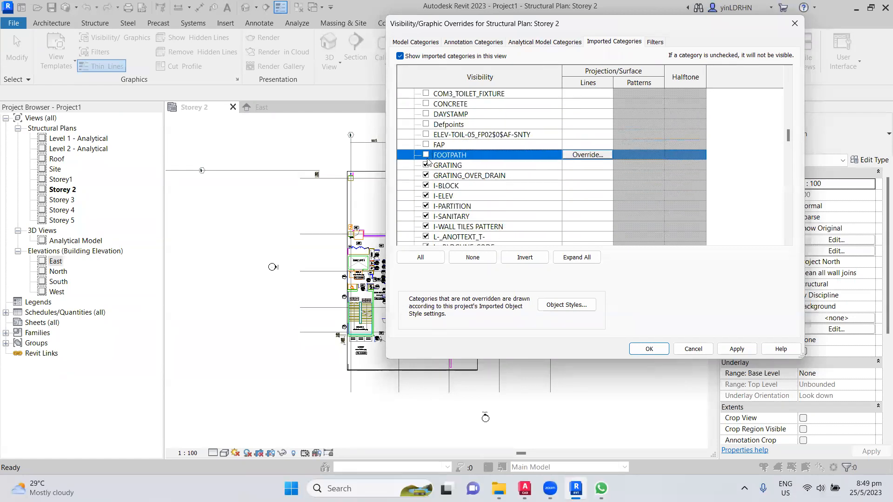
click(427, 165)
click(426, 175)
- Hide the five I- layers: I-BLOCK, I-ELEV, I-PARTITION, I-SANITARY and I-WALL TILES PATTERN
click(426, 185)
click(426, 196)
click(426, 206)
click(426, 216)
click(426, 227)
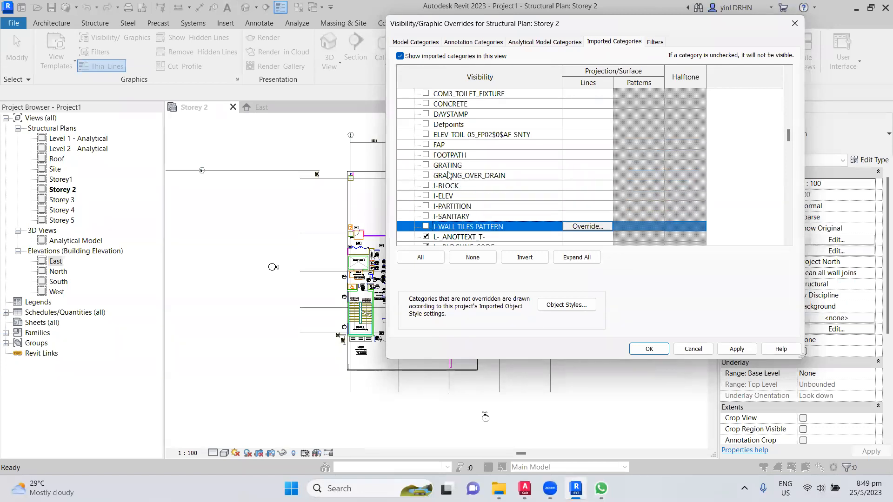
- Hide L-_ANOTTEXT_T- and the four L-_BLDGLINE layers (CODE, E-, PT and T-)
scroll(448, 169, down, 2)
scroll(448, 169, down, 1)
click(427, 125)
click(426, 134)
click(426, 145)
click(426, 155)
click(426, 165)
- Hide both L-_ENCASEMENTWALL layers, L-_FCLTFSRV_E- and the three L-_FCLTRALG layers
click(426, 175)
click(426, 186)
click(426, 196)
click(427, 206)
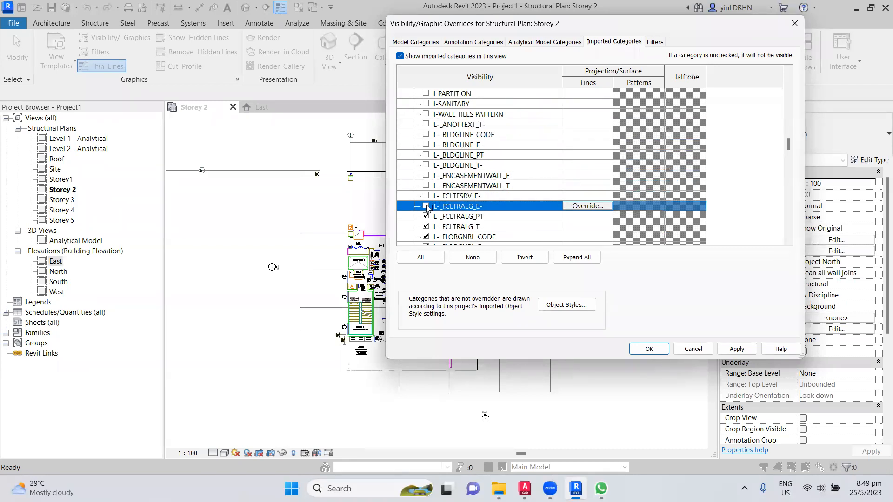
click(426, 216)
click(426, 227)
- Hide the four L-_FLORGNRL layers and L-_KEEP_E-
scroll(427, 140, down, 4)
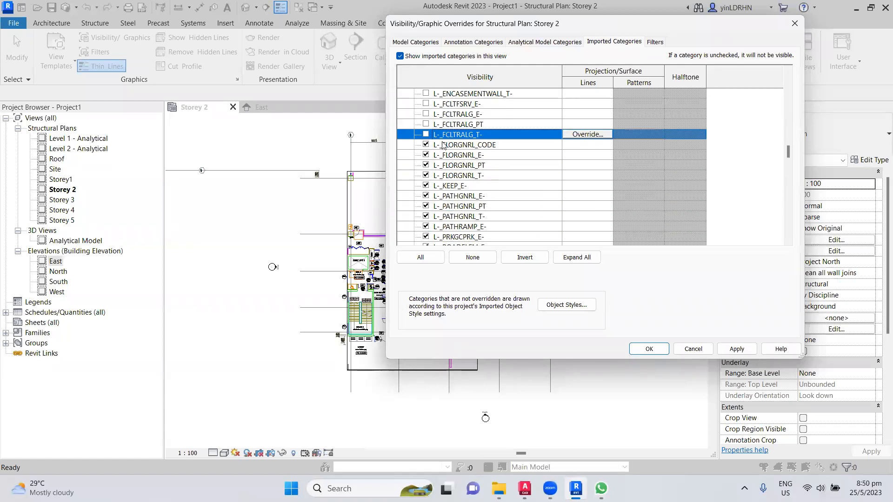
click(426, 124)
click(426, 134)
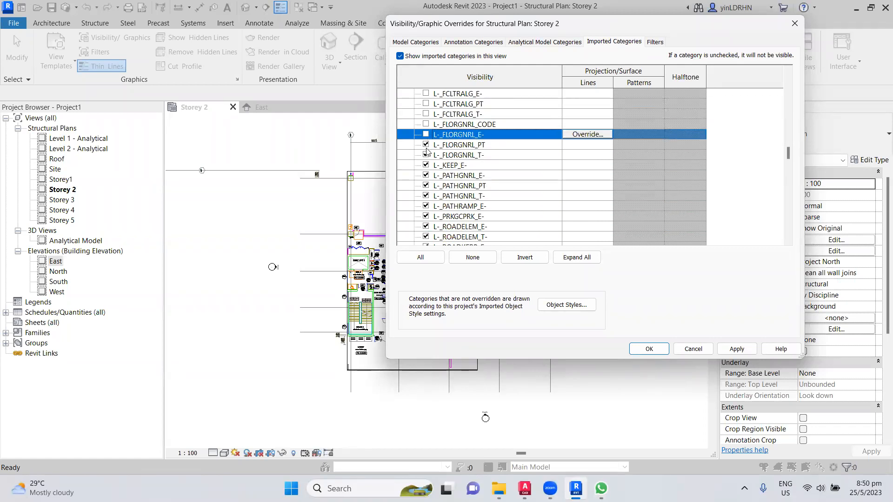
click(426, 145)
click(426, 155)
click(426, 165)
- Hide the three L-_PATHGNRL layers, L-_PATHRAMP_E- and L-_PRKGCPRK_E-
click(426, 175)
click(426, 186)
click(426, 196)
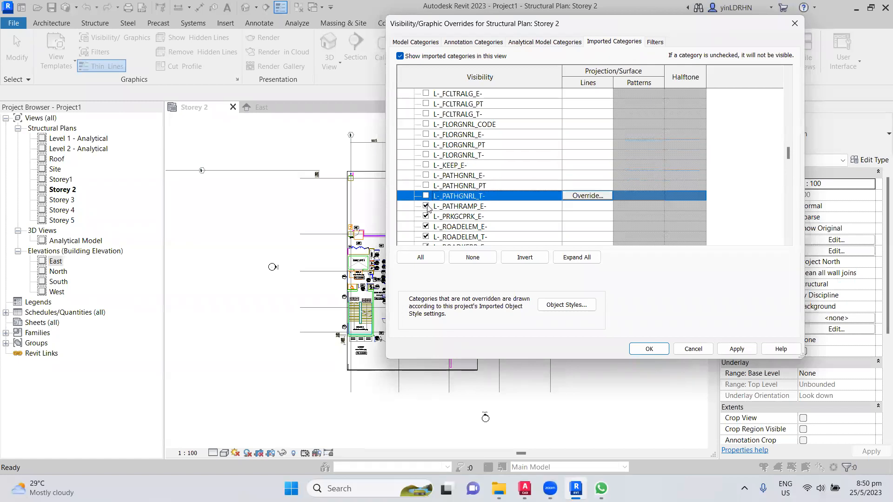
click(426, 206)
click(427, 216)
- Hide all road layers from L-_ROADELEM_E- through L-_ROADPONT_PT
click(426, 227)
click(426, 237)
scroll(439, 141, down, 2)
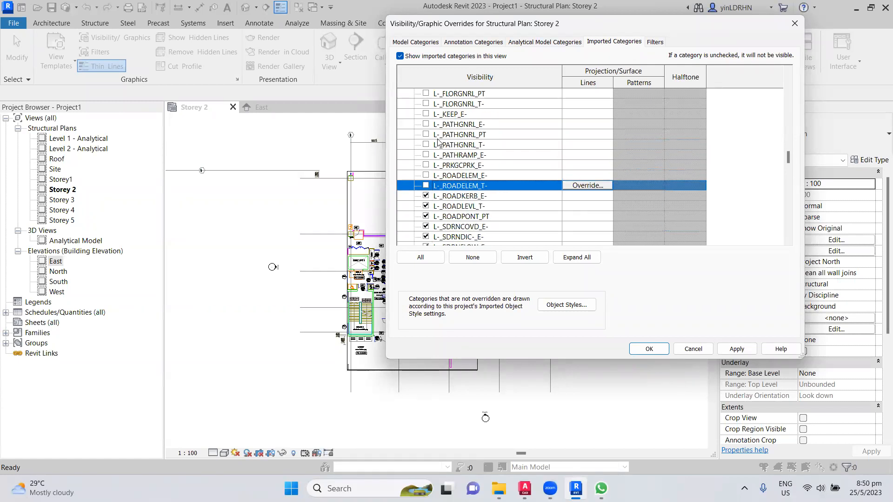
scroll(438, 140, down, 3)
click(426, 125)
click(426, 134)
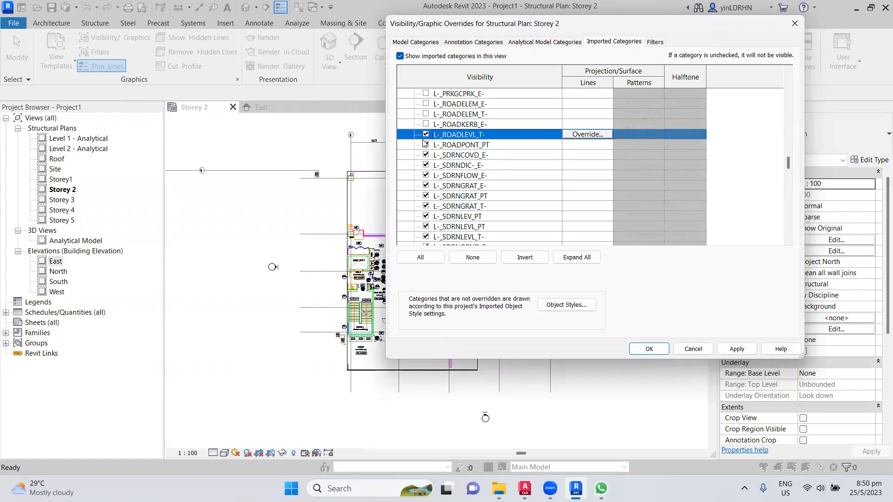
click(426, 144)
- Hide all L-_SDRN drain layers from L-_SDRNCOVD_E- through L-_SDRNOPND_E-
click(426, 155)
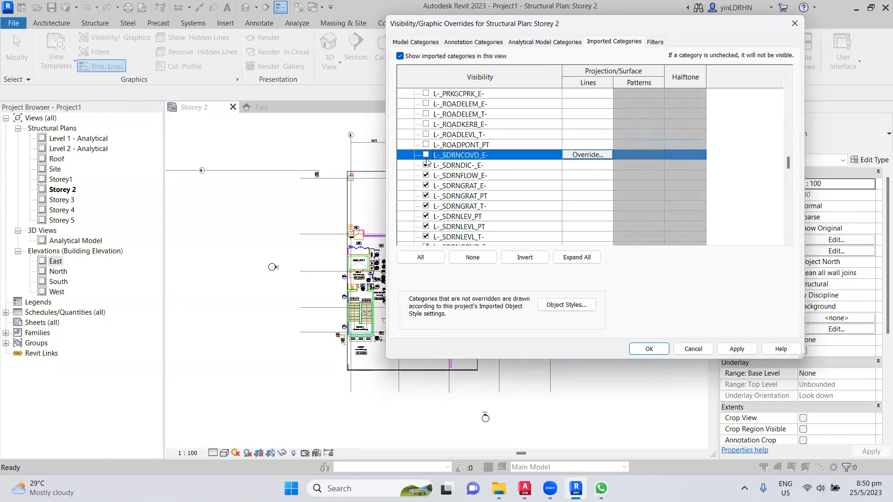
click(426, 166)
click(426, 175)
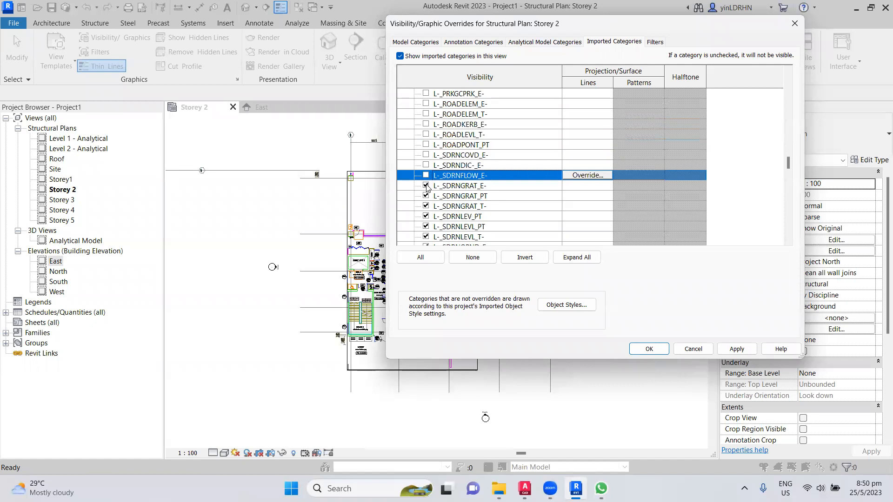
click(426, 186)
click(426, 196)
click(427, 206)
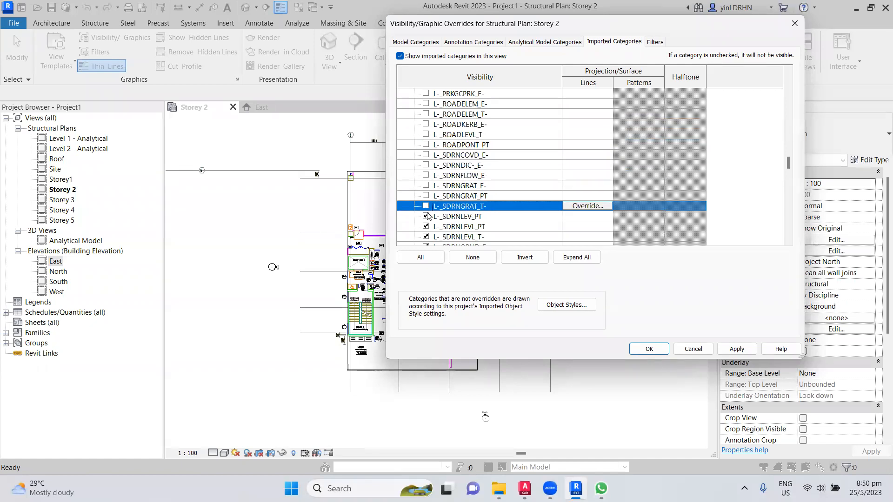
click(426, 216)
click(427, 226)
scroll(435, 166, down, 4)
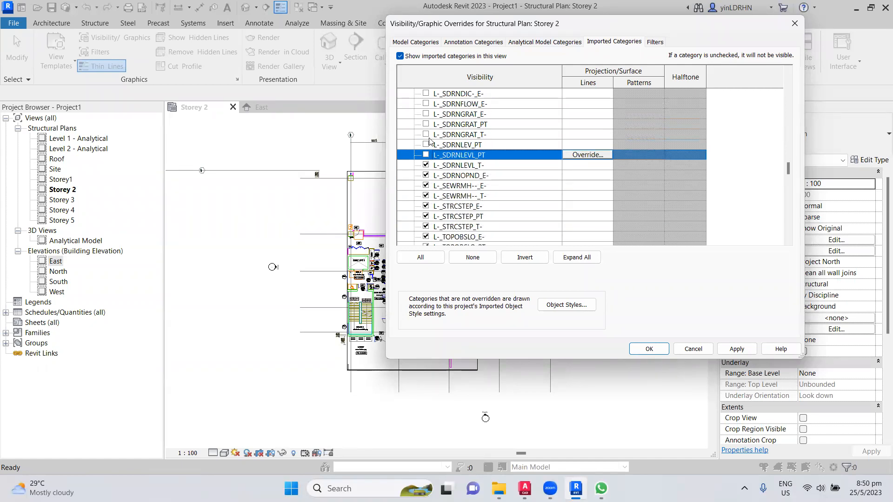
click(426, 114)
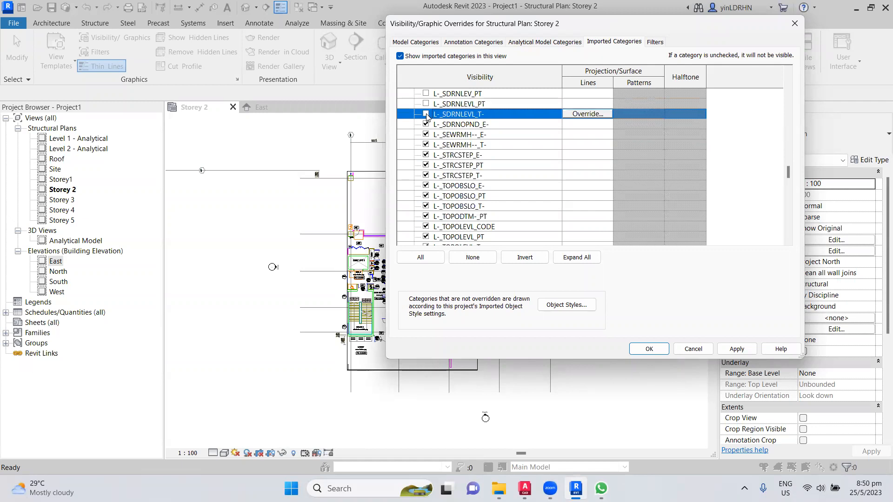
click(426, 124)
- Hide both L-_SEWRMH layers and the three L-_STRCSTEP layers
click(426, 134)
click(426, 145)
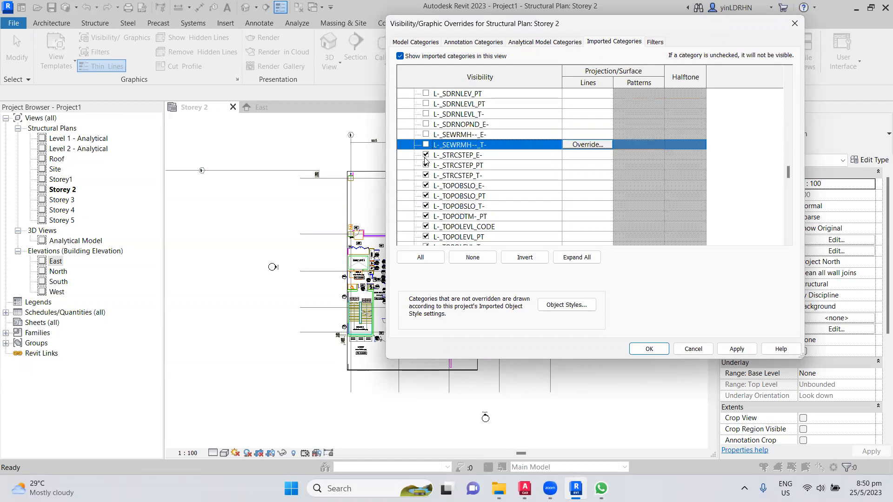
click(426, 155)
click(426, 165)
click(426, 175)
- Hide all L-_TOPO topography layers from L-_TOPOBSLO_E- through L-_TOPOTSLO_T-
click(426, 186)
click(426, 196)
click(426, 206)
click(426, 216)
click(426, 227)
scroll(426, 227, down, 1)
click(426, 216)
scroll(440, 195, down, 5)
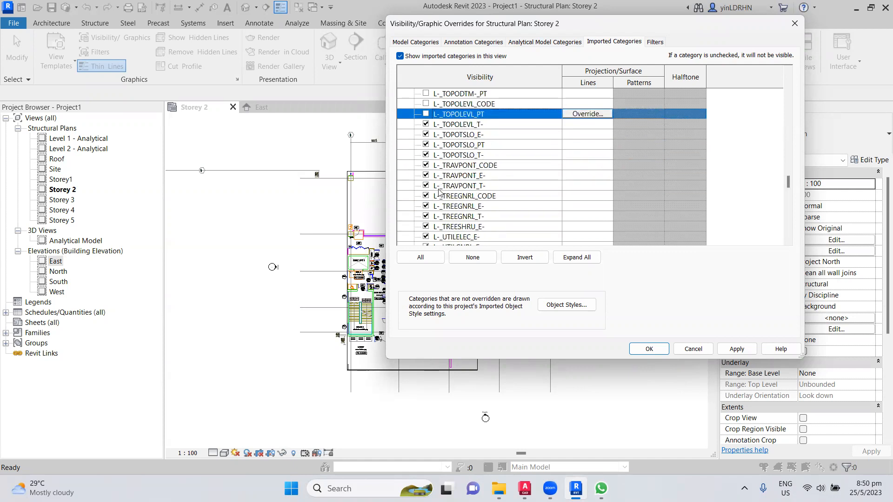
click(426, 124)
click(426, 134)
click(426, 145)
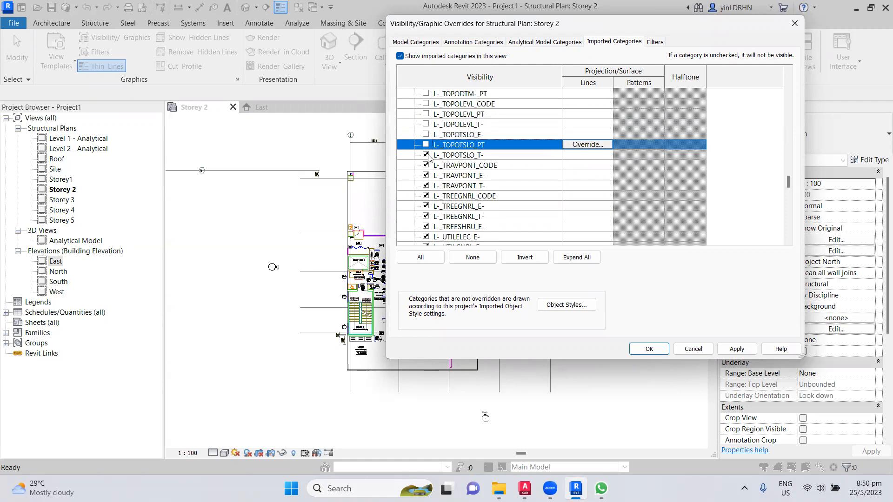
click(426, 155)
- Hide the three L-_TRAVPONT layers, the three L-_TREEGNRL layers and L-_TREESHRU_E-
click(427, 165)
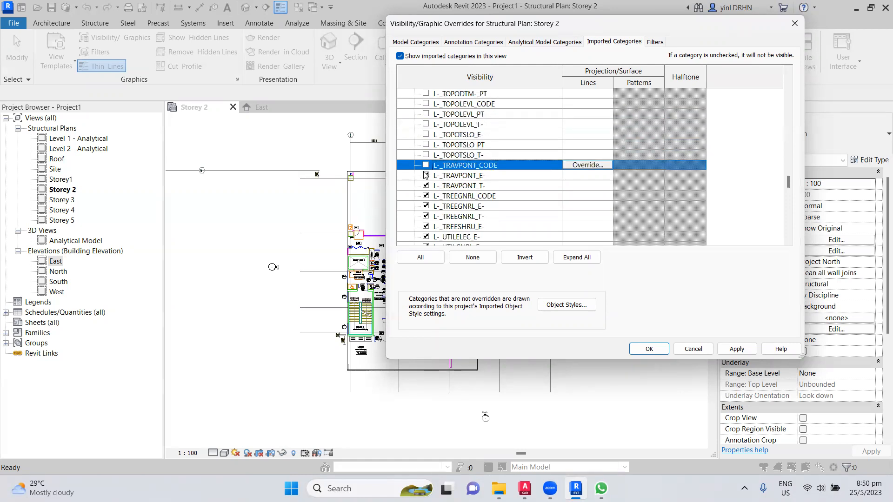
click(426, 176)
click(426, 185)
click(426, 196)
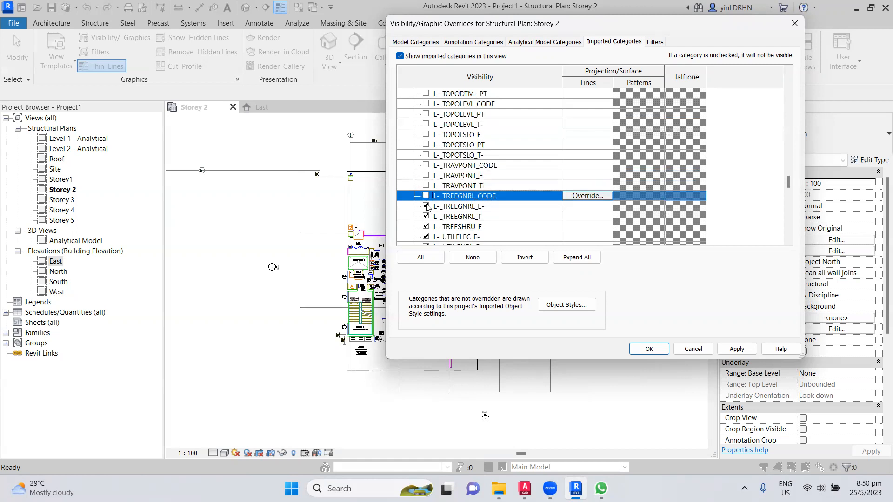
click(426, 207)
click(426, 216)
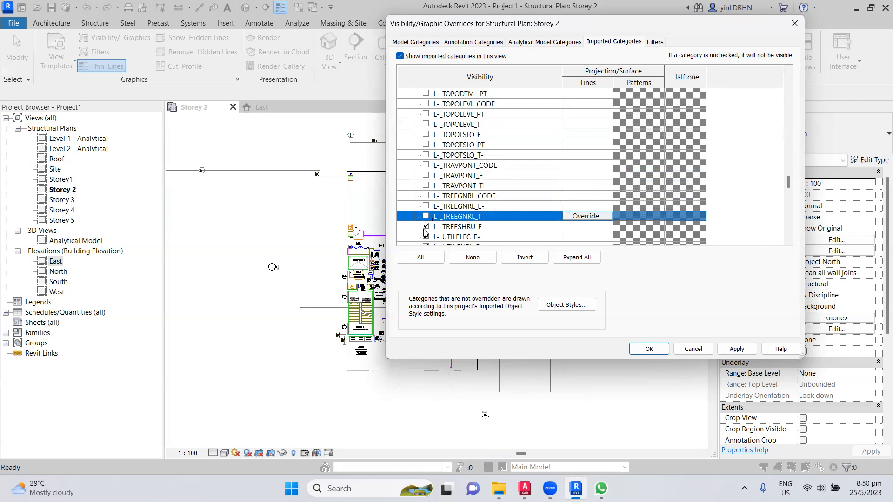
click(426, 227)
- Hide all utility layers from L-_UTILELEC_E- through L-_UTILWATR_T-
click(426, 237)
scroll(445, 180, down, 5)
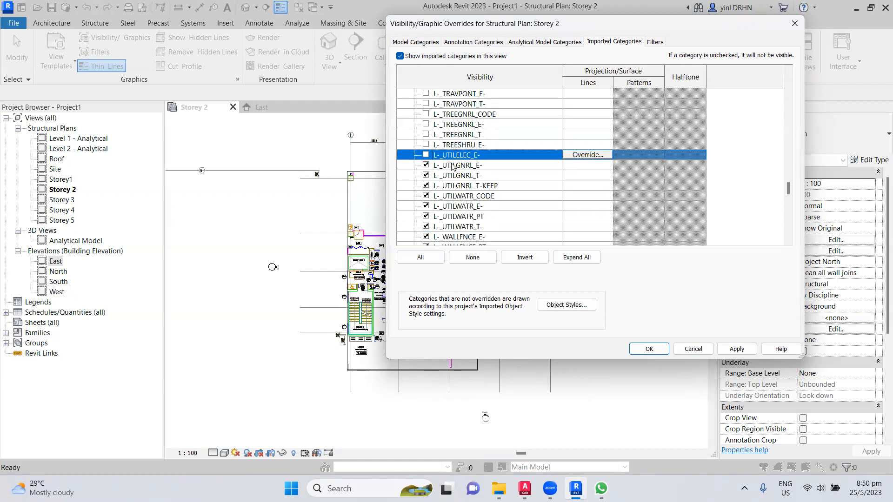
click(425, 119)
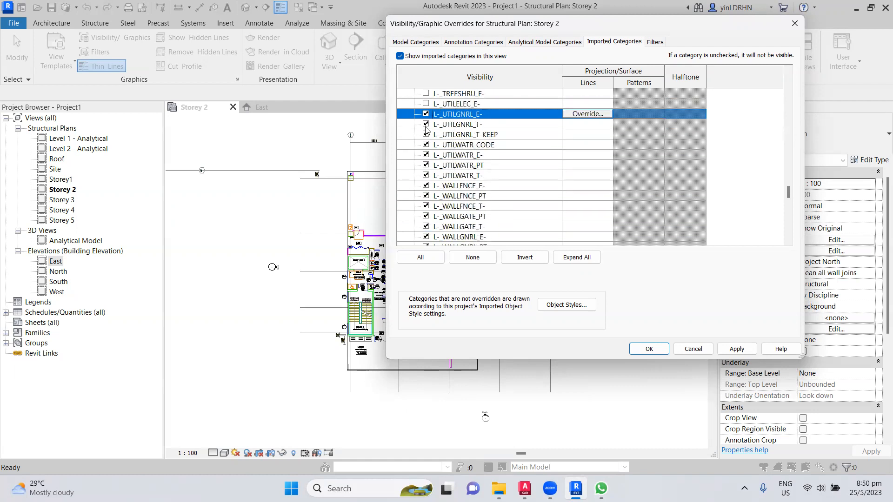
click(425, 125)
click(425, 135)
click(426, 144)
click(426, 155)
click(426, 165)
click(425, 175)
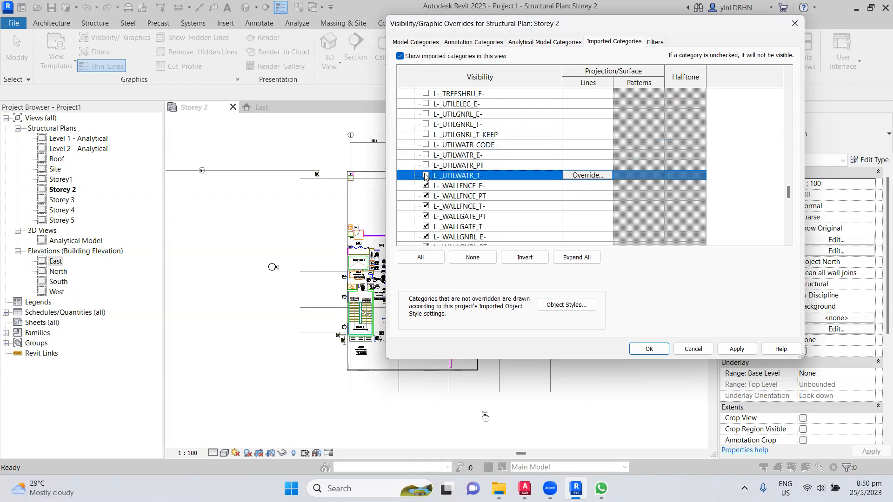
- Hide the three L-_WALLFNCE layers plus L-_WALLGATE_PT and L-_WALLGATE_T-
click(426, 185)
click(425, 196)
click(426, 206)
click(427, 217)
click(426, 227)
scroll(426, 210, down, 4)
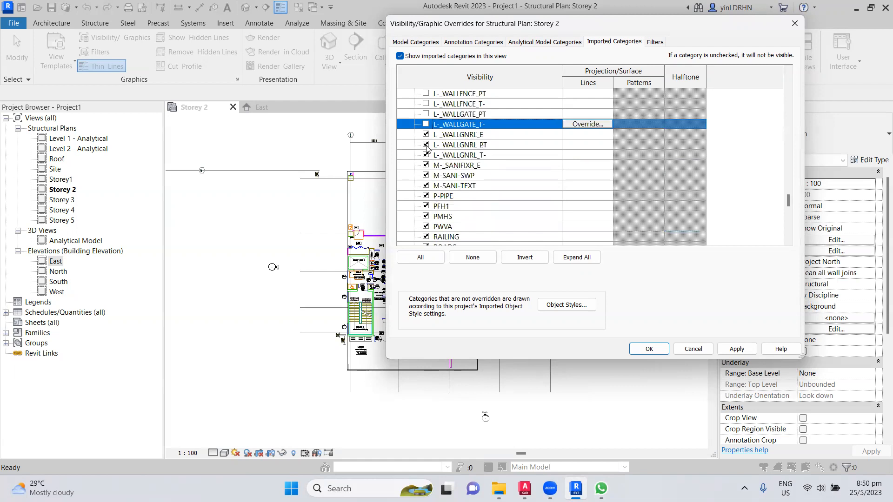
- Hide the three L-_WALLGNRL layers plus M-_SANIFIXR_E, M-SANI-SWP and M-SANI-TEXT
click(426, 134)
click(426, 145)
click(426, 155)
click(426, 165)
click(426, 175)
click(426, 186)
- Hide the P-PIPE, PFH1, PMHS and PWVA layers
click(427, 196)
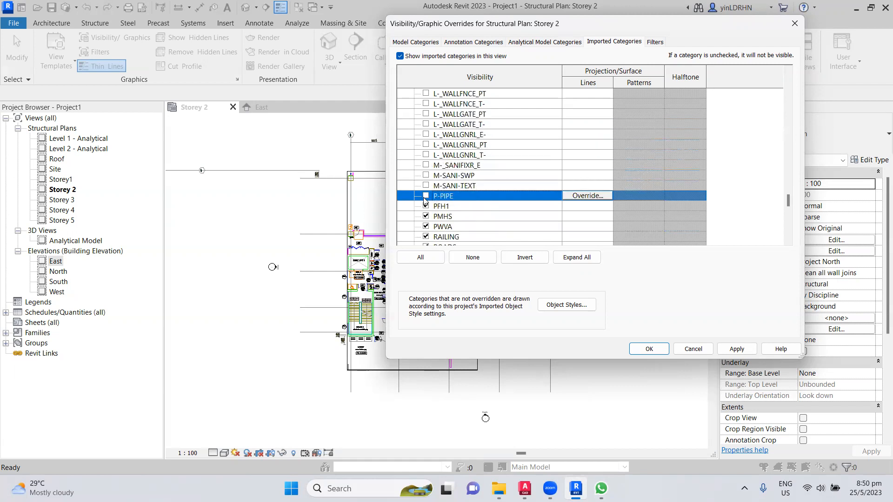
click(426, 206)
click(426, 216)
click(427, 227)
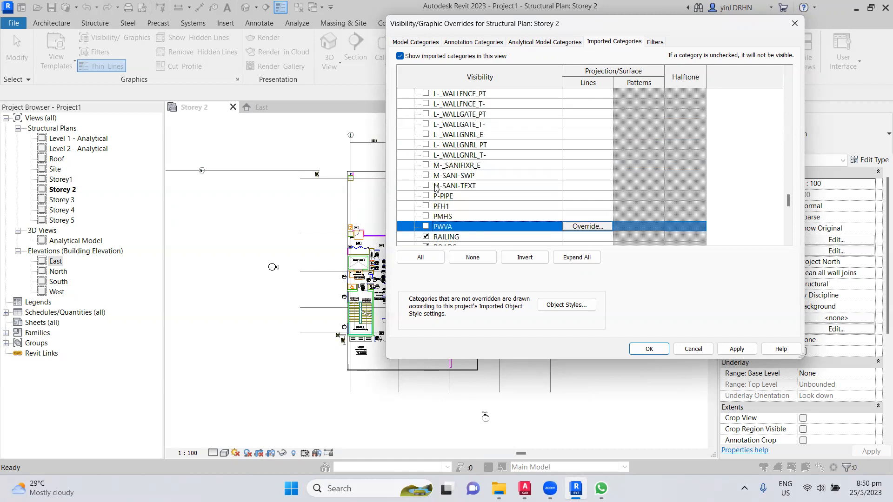
- Hide all imported layers from RAILING through S-_BLDG----_--_
scroll(432, 186, down, 1)
click(426, 145)
click(426, 155)
click(426, 165)
click(426, 175)
click(426, 185)
click(426, 196)
click(426, 206)
click(426, 216)
click(426, 226)
- Hide the structural layers from S-_COLN----_--_ through S-_WALLSTRU_--_
scroll(430, 204, down, 4)
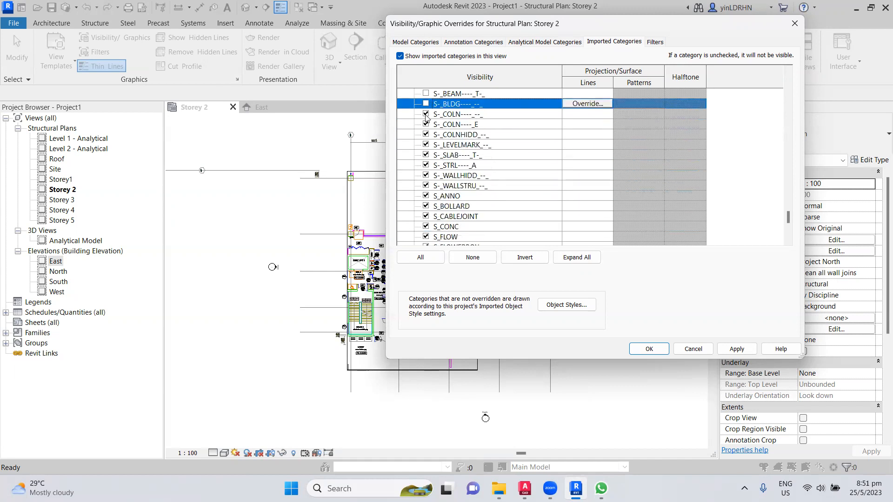
click(426, 114)
click(426, 124)
click(426, 135)
click(426, 145)
click(426, 155)
click(426, 165)
click(426, 175)
click(426, 186)
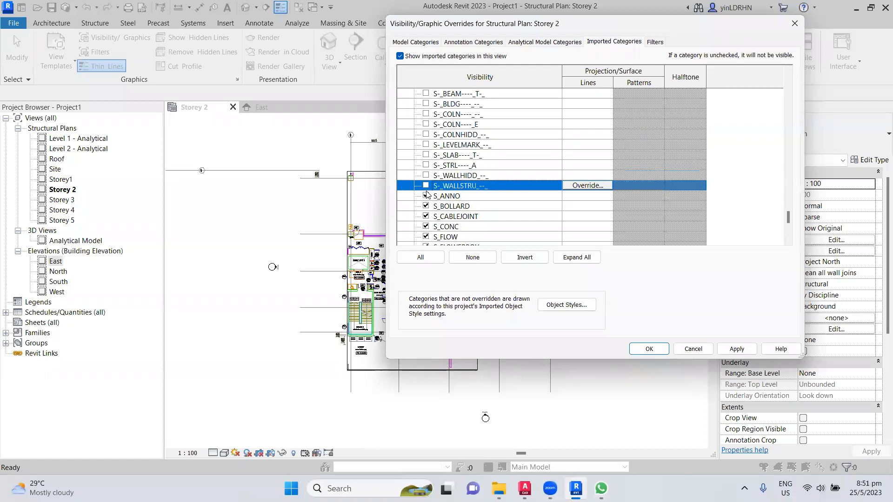
- Hide the S_ANNO, S_BOLLARD, S_CABLEJOINT, S_CONC and S_FLOW layers
click(427, 196)
click(426, 206)
click(426, 217)
click(426, 227)
click(426, 226)
- Hide the S_FLOWERBOX, S_GRAIL, S_IC, S_IG, S_ODRAIN and S_SEWMH layers
scroll(437, 148, down, 4)
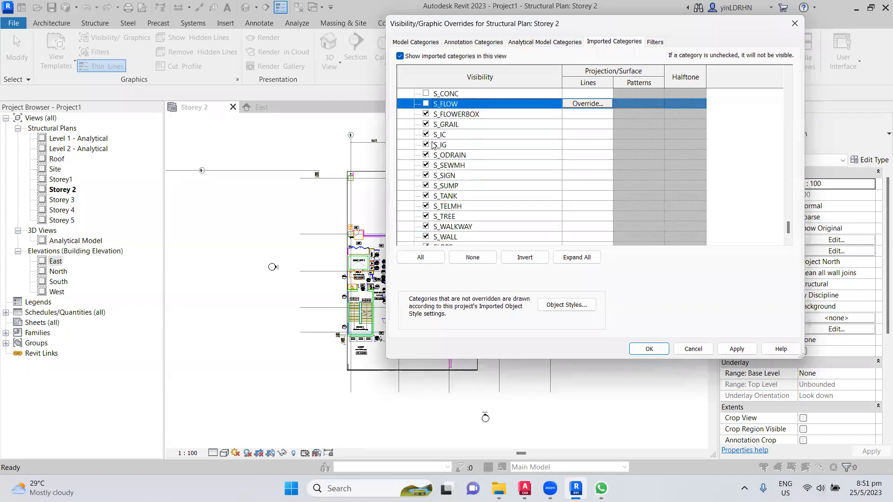
click(426, 103)
click(426, 114)
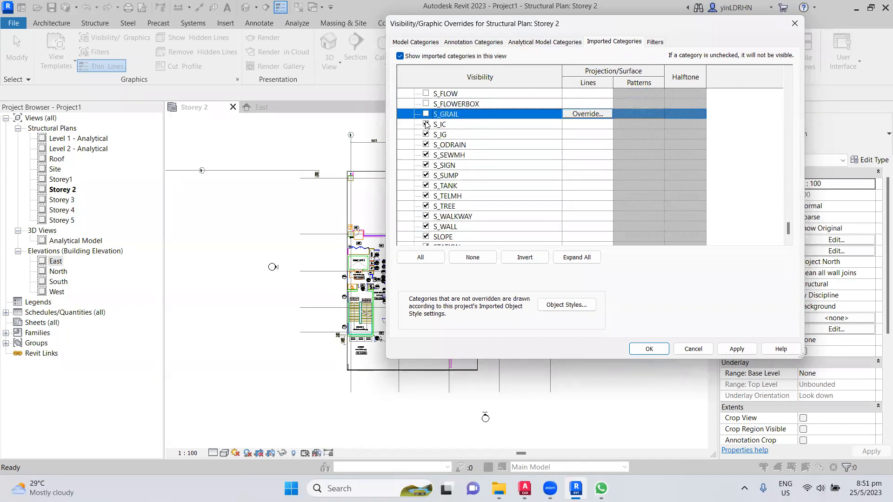
click(426, 125)
click(426, 134)
click(426, 144)
click(426, 155)
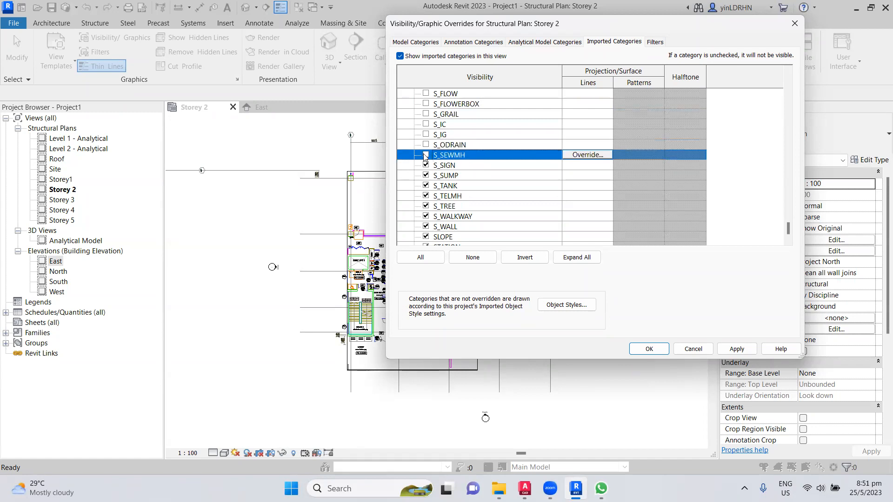
- Hide the layers from S_SIGN through S_WALL, including S_SUMP, S_TANK, S_TELMH, S_TREE and S_WALKWAY
click(427, 166)
click(427, 175)
click(426, 185)
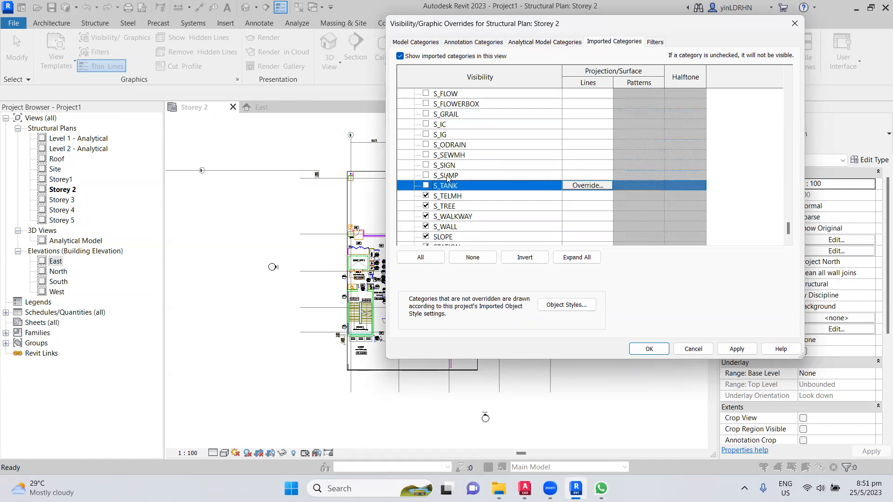
click(426, 196)
click(427, 206)
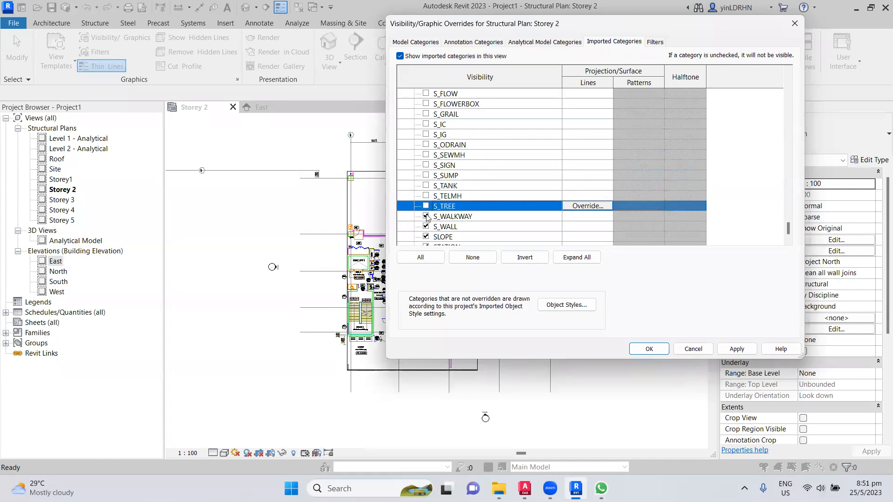
click(427, 217)
click(426, 227)
- Hide the SLOPE, STATION, STEPS and TREE layers and apply the visibility overrides to the Storey 2 plan
click(426, 237)
scroll(446, 147, down, 1)
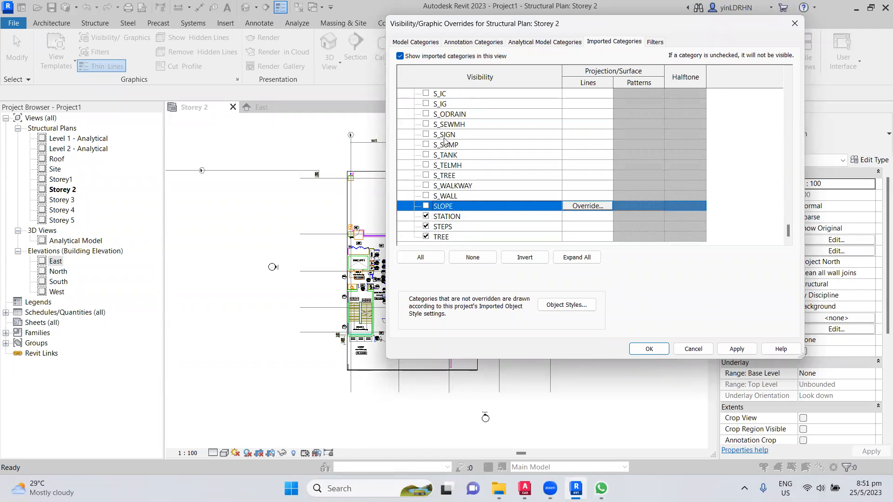
click(423, 220)
click(426, 227)
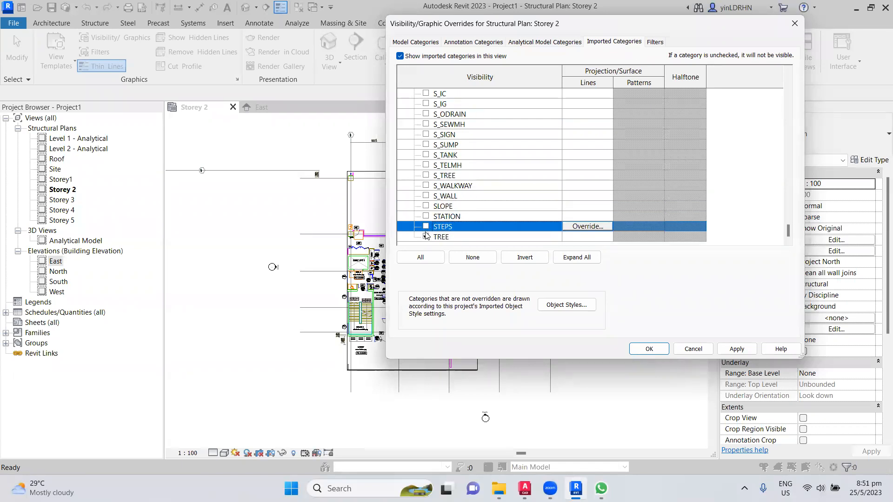
click(426, 237)
click(735, 349)
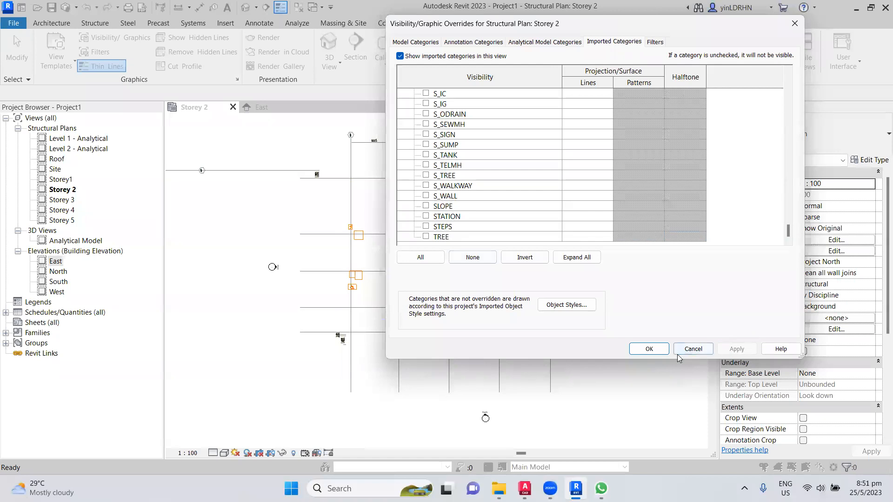
click(649, 349)
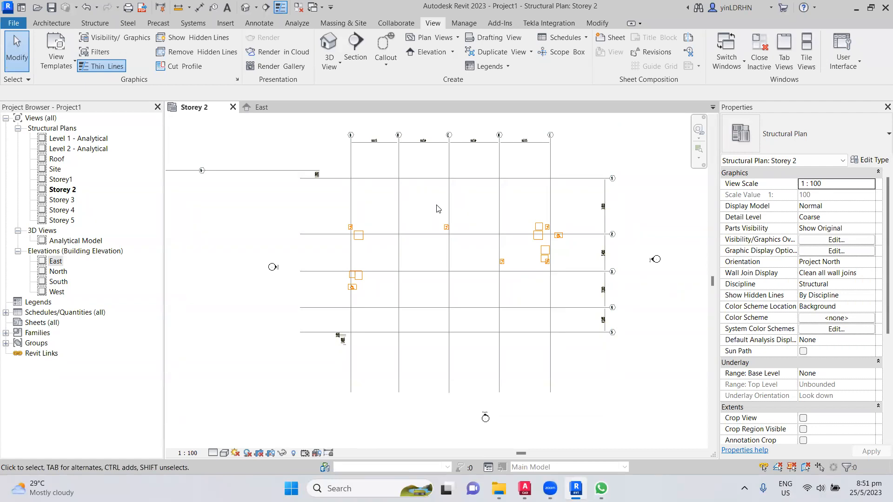
- Place a structural grid on the Storey 2 plan by picking the imported drawing's grid A line
click(98, 22)
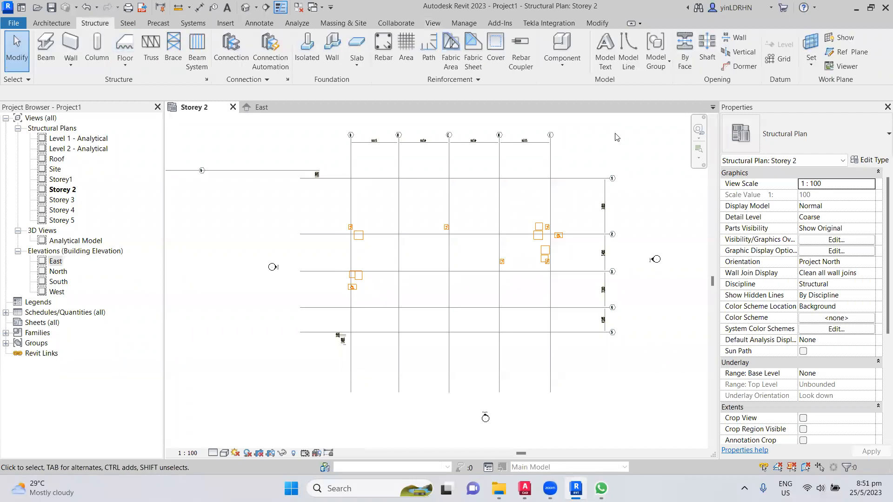
click(781, 59)
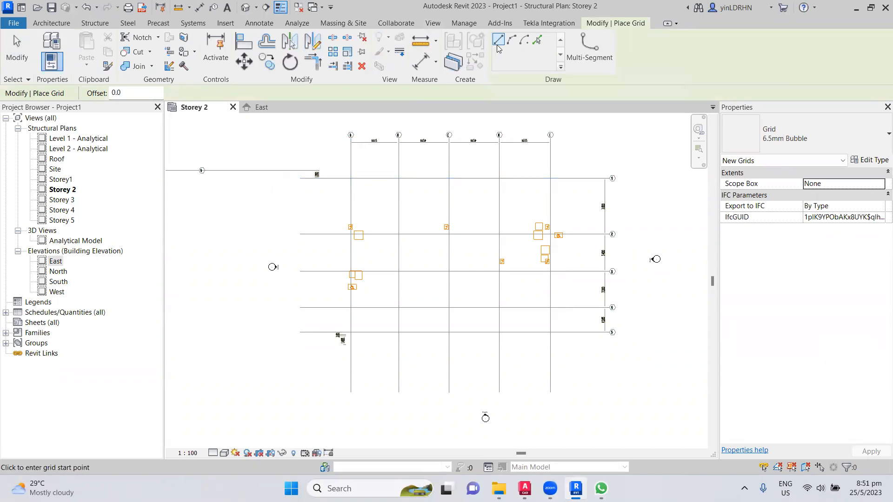
click(537, 40)
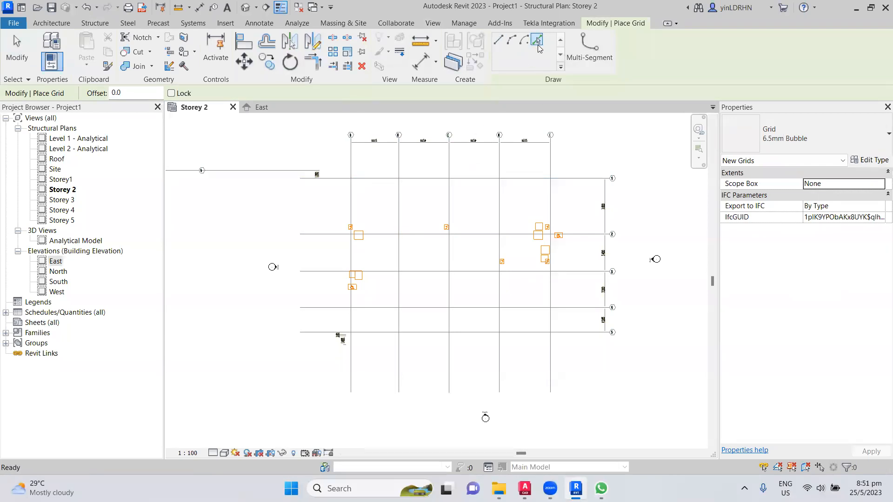
scroll(378, 225, up, 3)
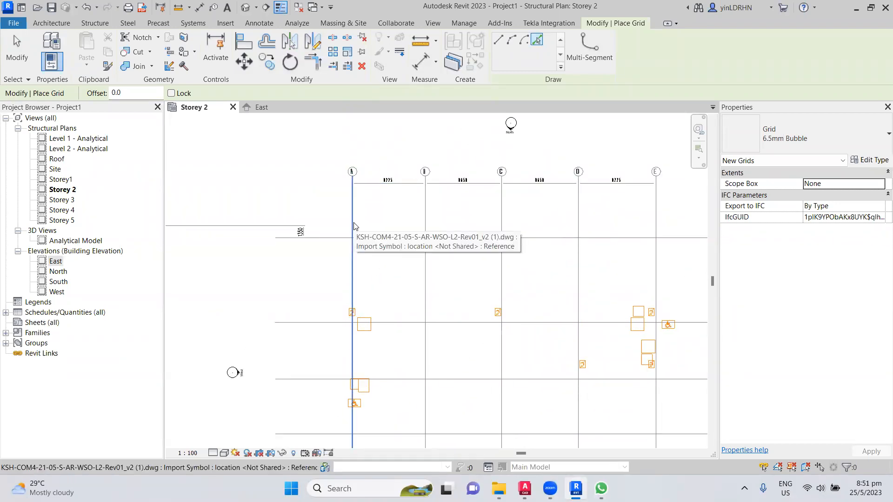
scroll(353, 226, up, 2)
middle_drag(384, 210, 358, 253)
click(350, 248)
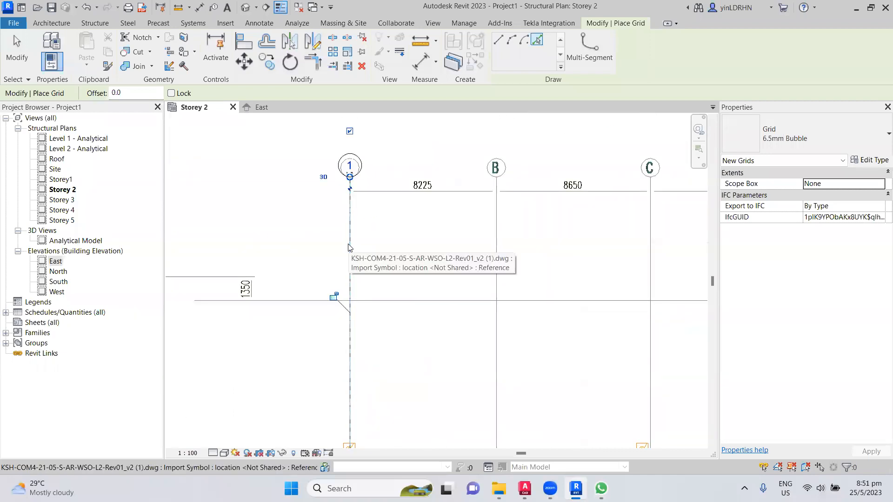
click(369, 232)
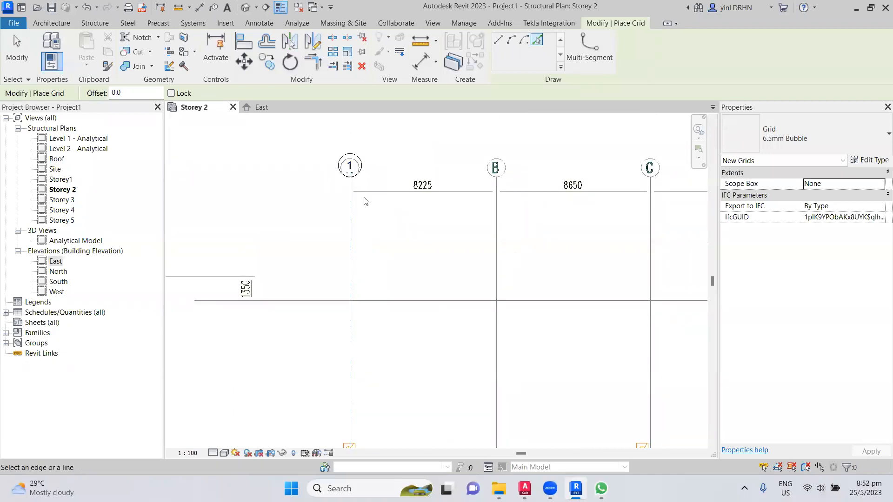
click(349, 170)
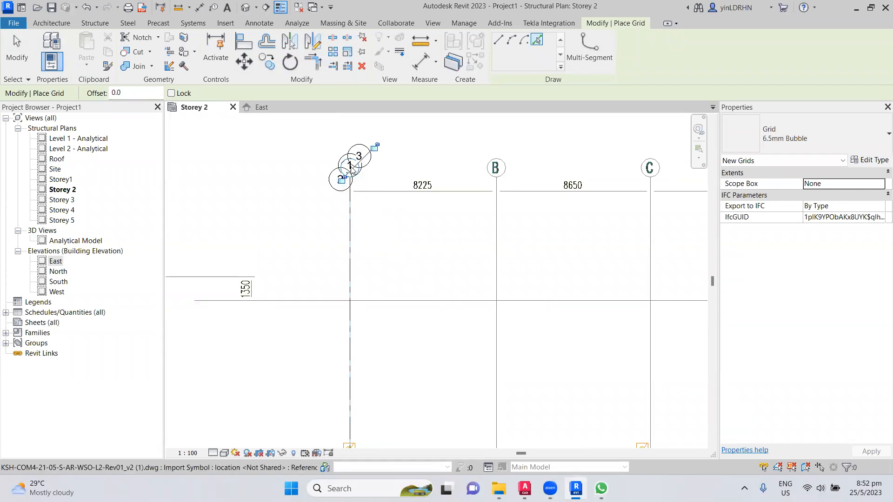
key(Escape)
key(Escape)
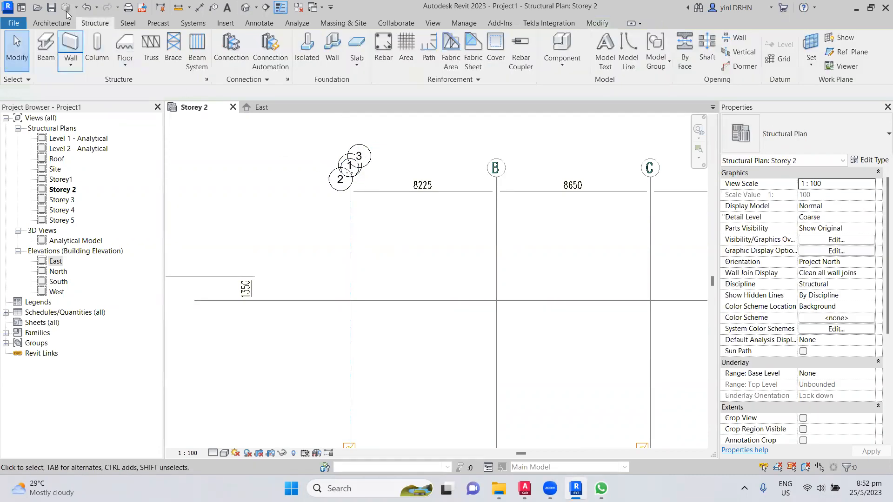
click(82, 8)
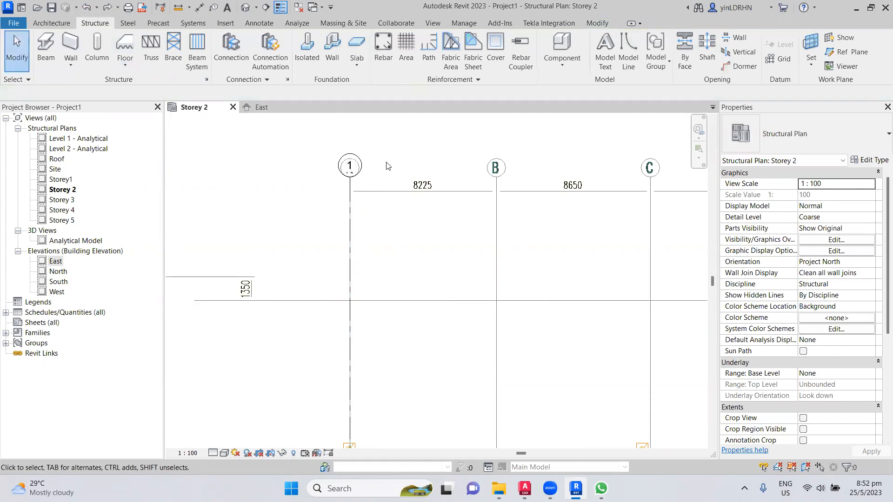
- Rename the new vertical grid as A
click(350, 166)
click(353, 164)
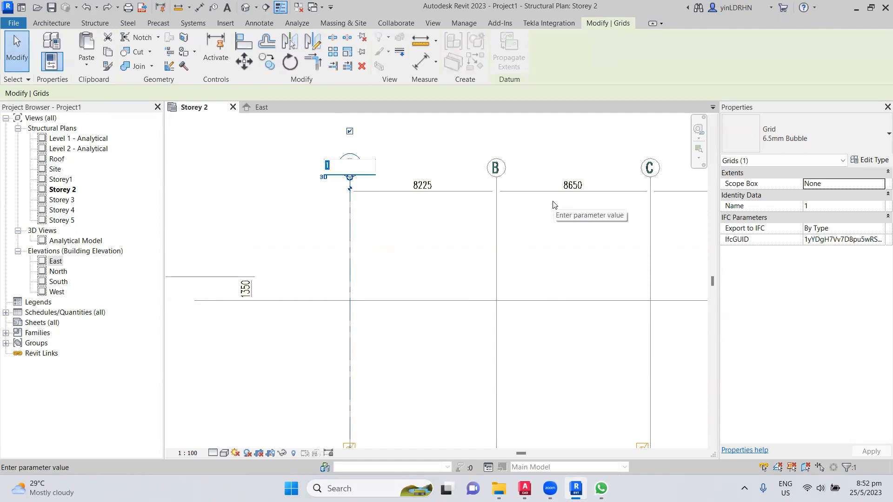
text(A)
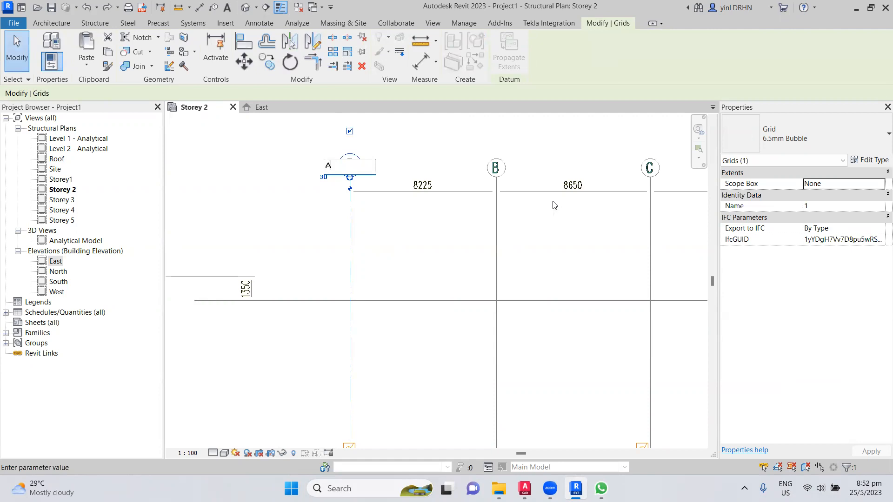
key(Return)
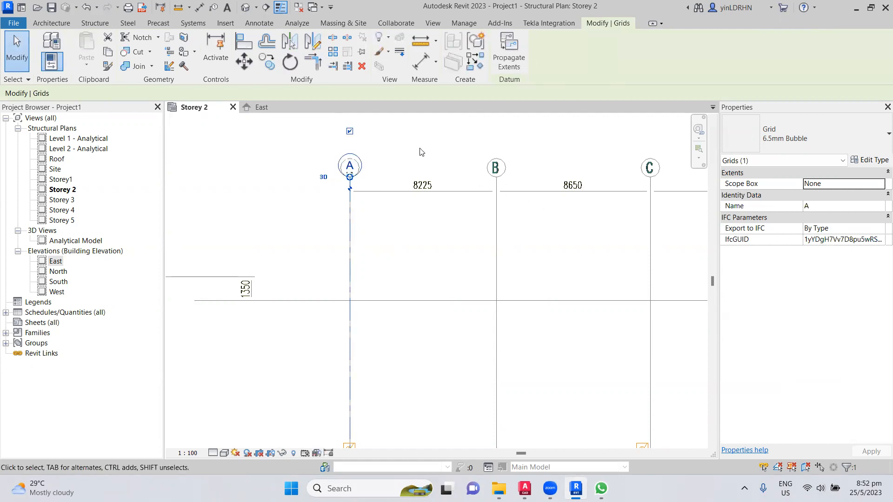
- Place the vertical grids B, C, D and E by picking the matching lines of the imported drawing
scroll(420, 152, down, 3)
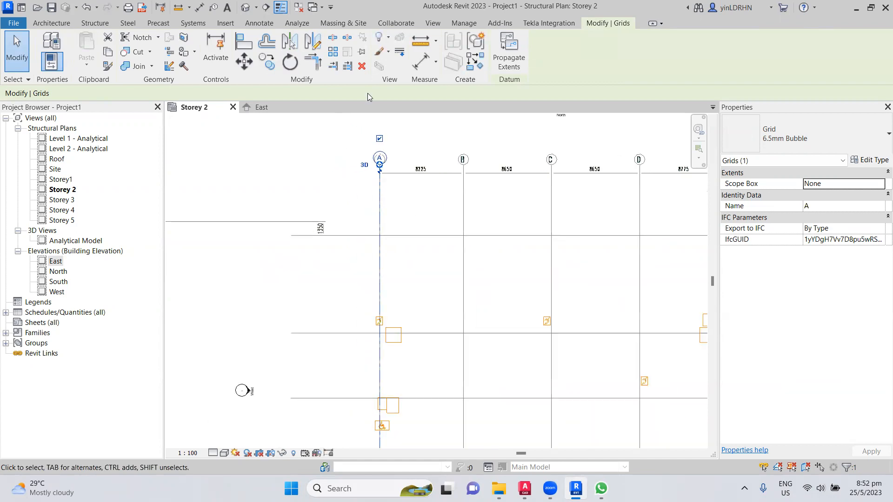
click(102, 23)
click(785, 58)
click(537, 41)
click(463, 185)
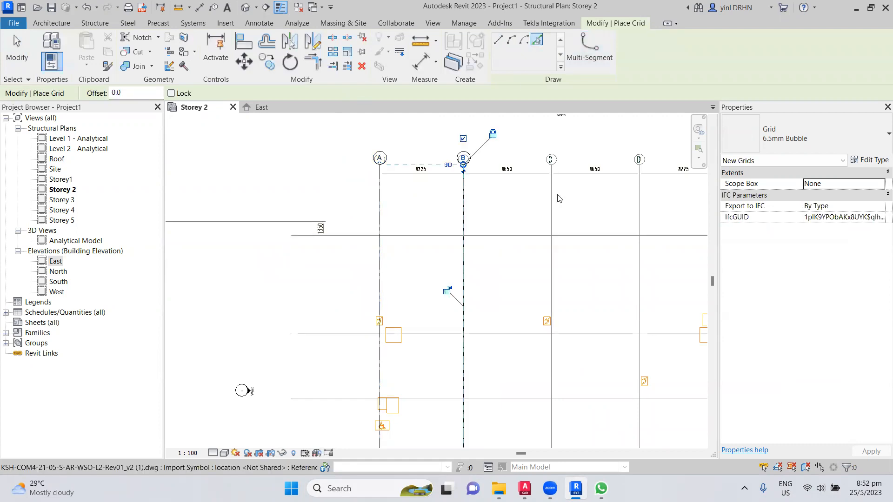
click(553, 194)
middle_drag(630, 202, 461, 205)
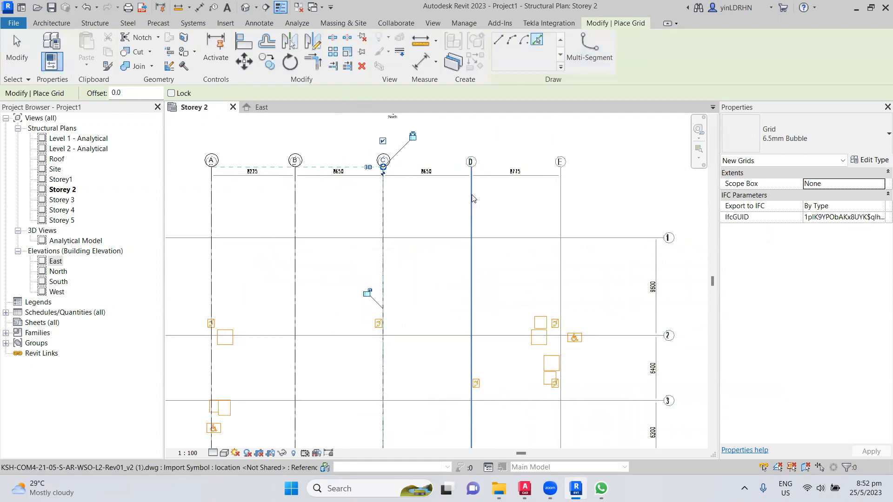
click(472, 199)
click(561, 195)
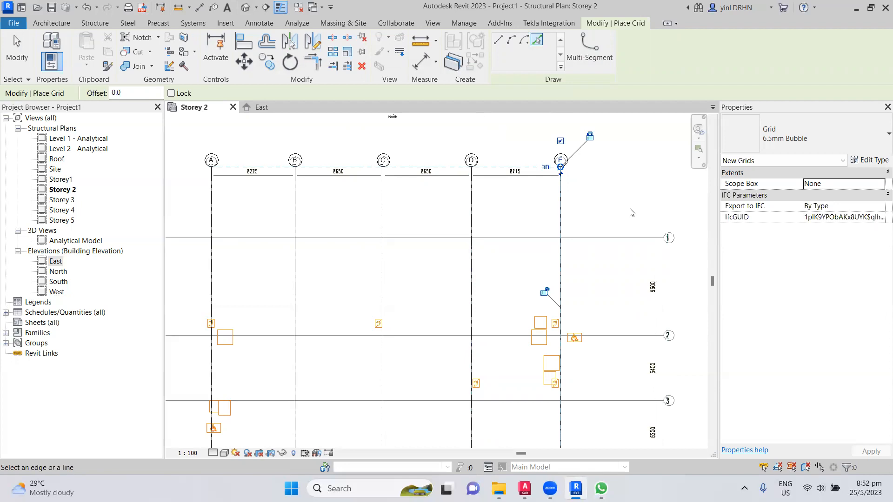
- Place a horizontal grid by picking the imported drawing's grid 1 line, and end grid placement
scroll(613, 201, down, 1)
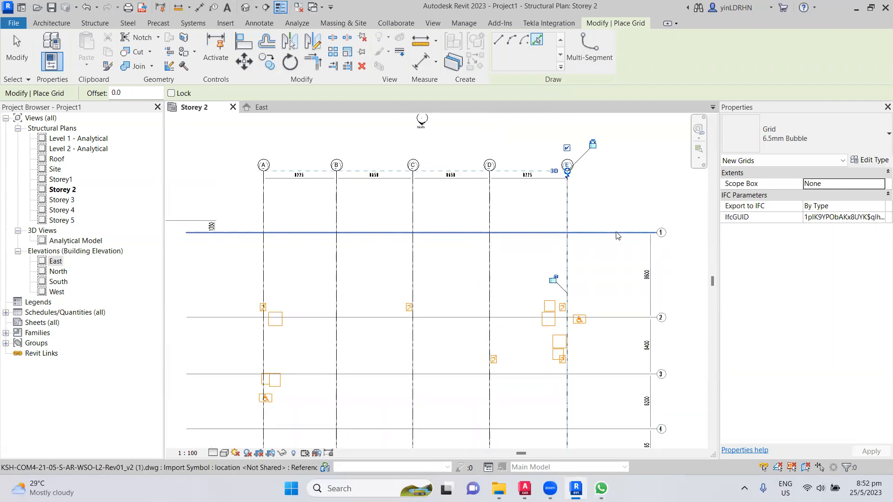
click(616, 233)
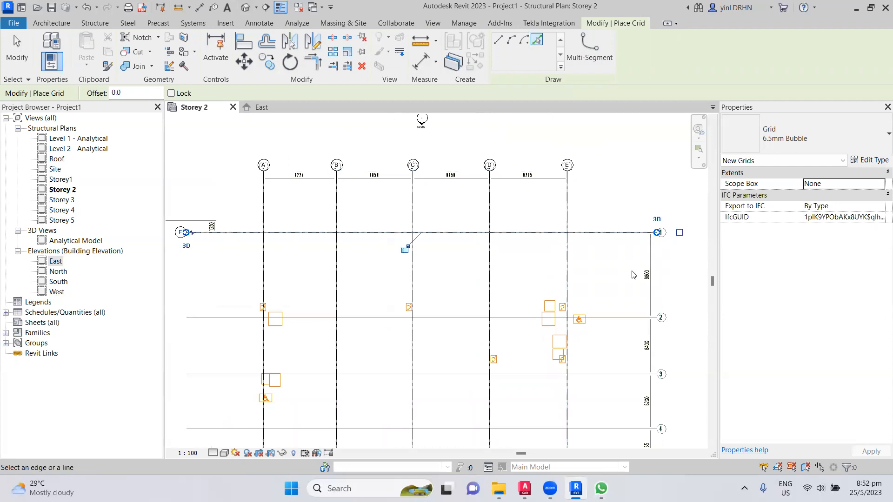
key(Escape)
key(Escape)
- Rename the new horizontal grid as 1
middle_drag(195, 269, 307, 285)
click(300, 252)
scroll(297, 246, up, 4)
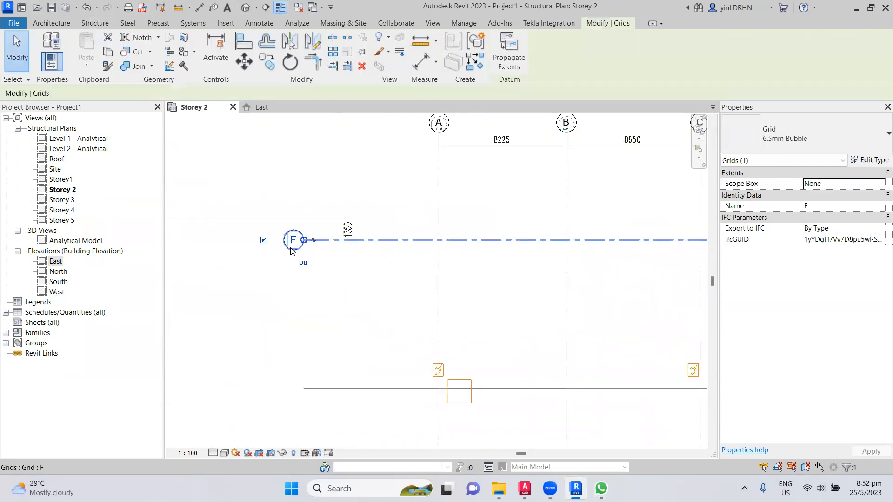
click(297, 242)
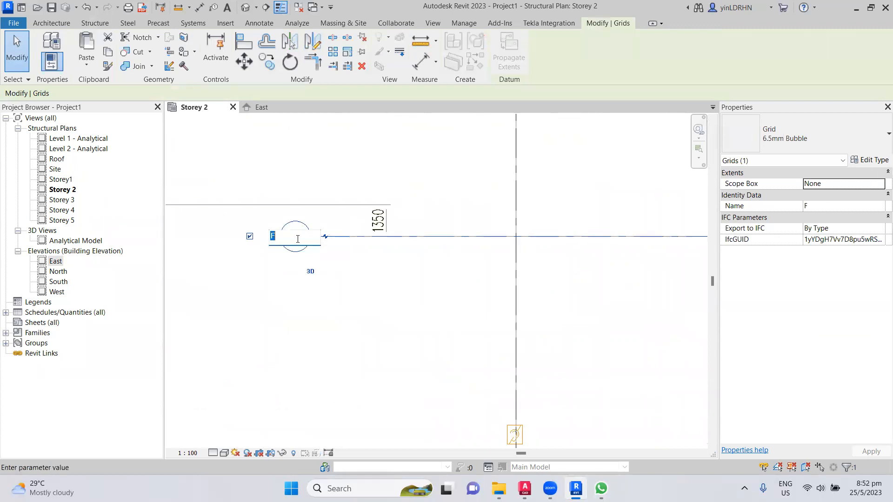
key(Return)
- Hide grid 1's bubble at its left end and show it at its right end, matching the imported drawing
click(250, 237)
scroll(324, 249, down, 5)
scroll(605, 246, up, 4)
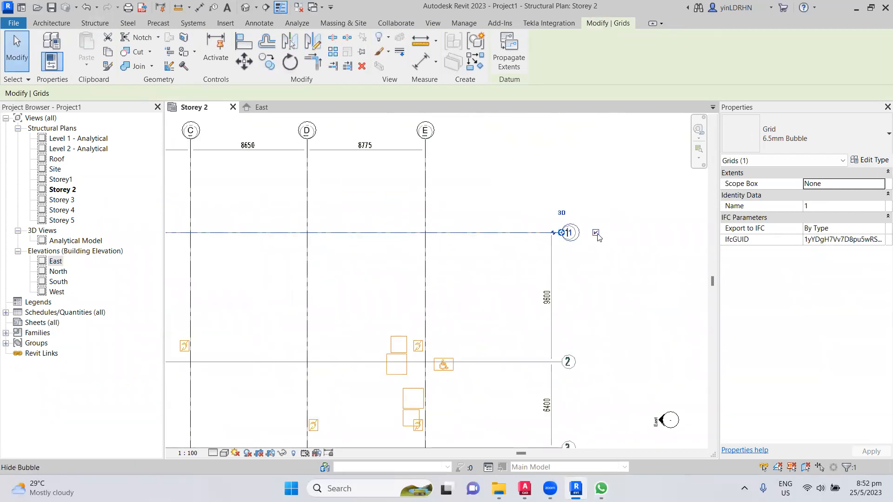
click(600, 249)
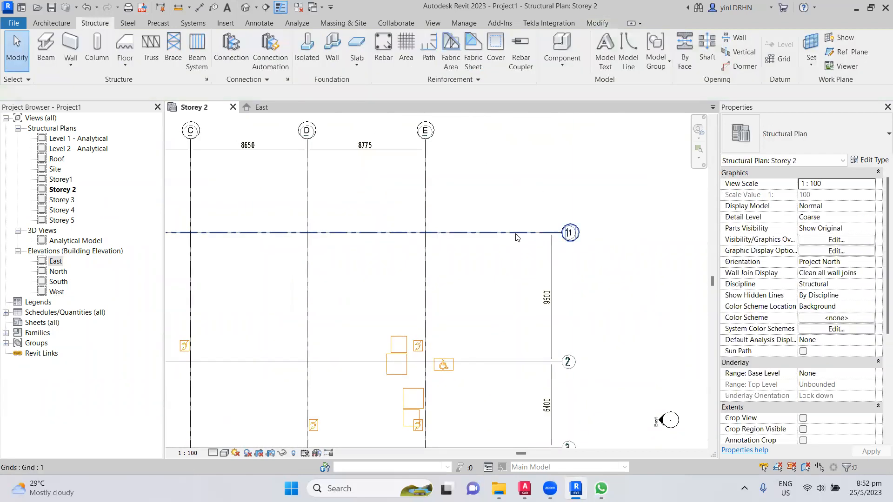
click(517, 233)
scroll(620, 275, down, 3)
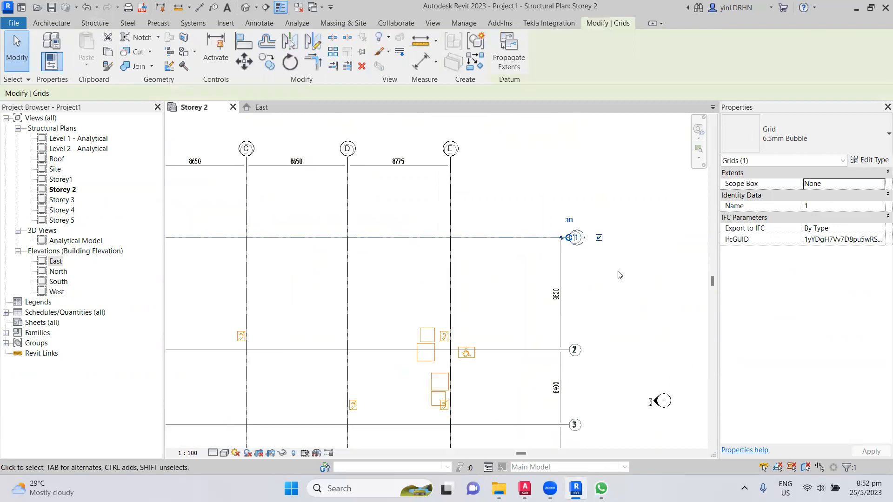
click(638, 286)
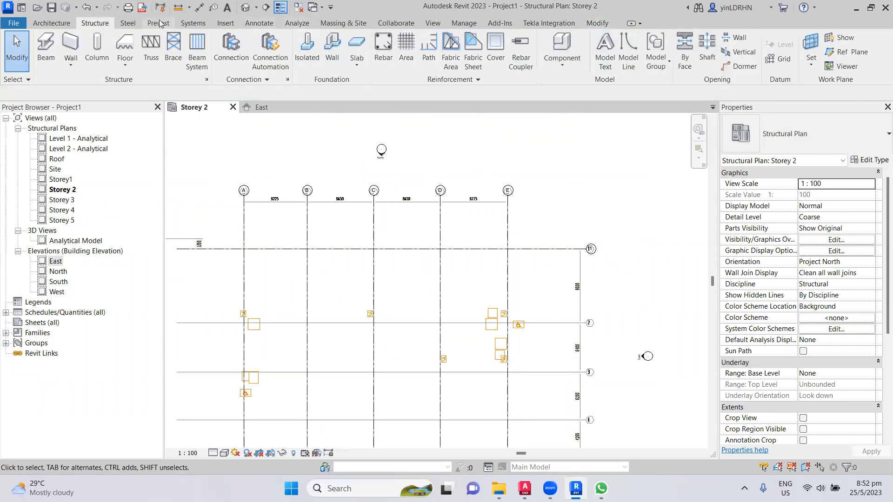
- Place the horizontal grids 2, 3, 4 and 5 by picking the matching lines of the imported drawing, and end grid placement
click(780, 59)
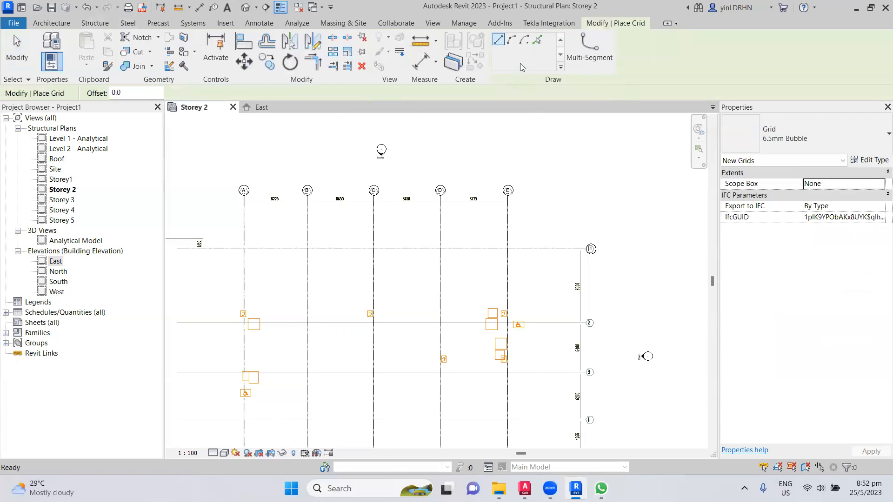
click(537, 40)
middle_drag(615, 320, 602, 234)
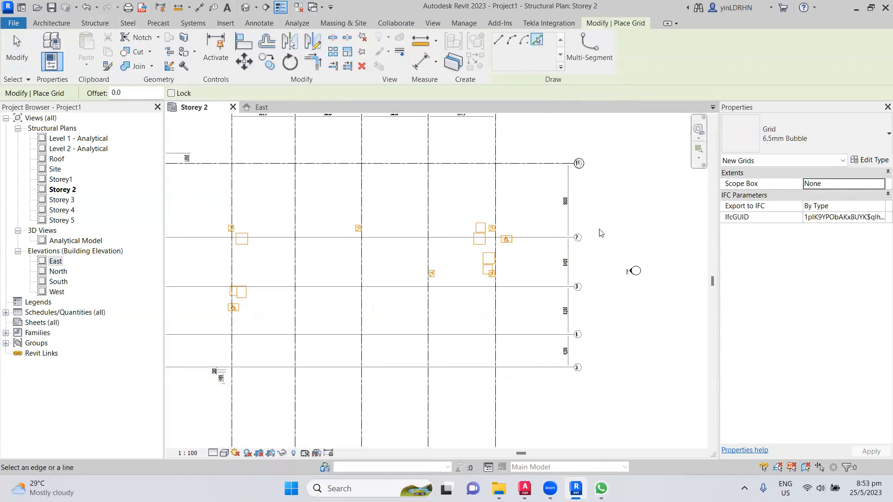
click(555, 238)
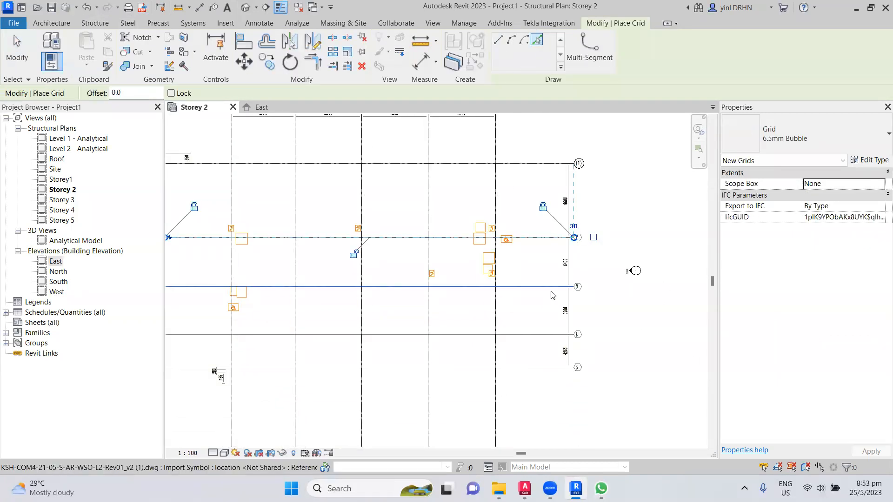
click(552, 288)
click(553, 337)
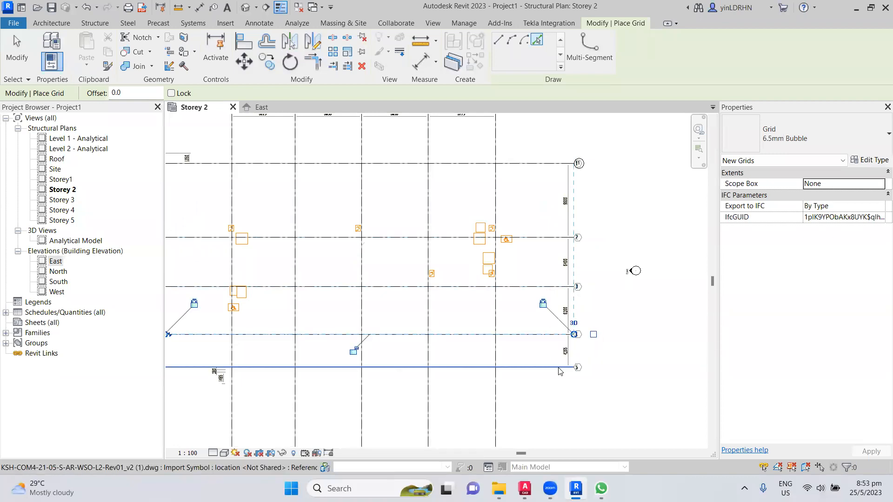
click(558, 369)
scroll(660, 270, down, 3)
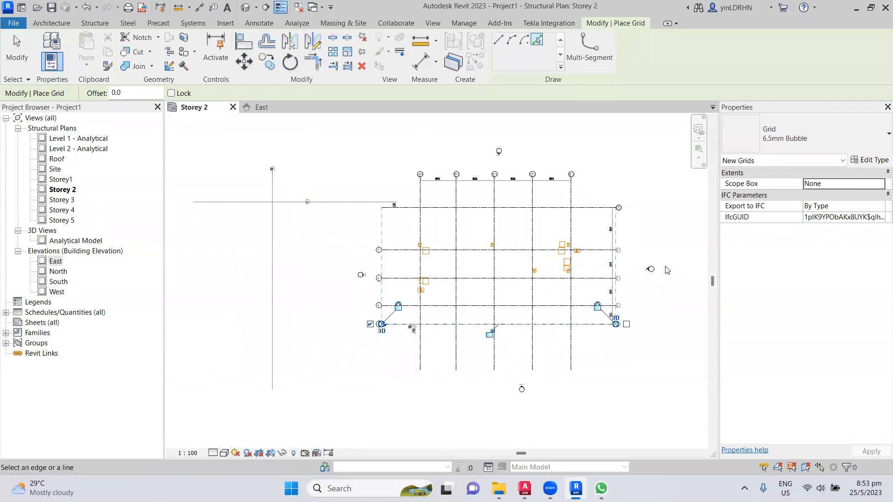
key(Escape)
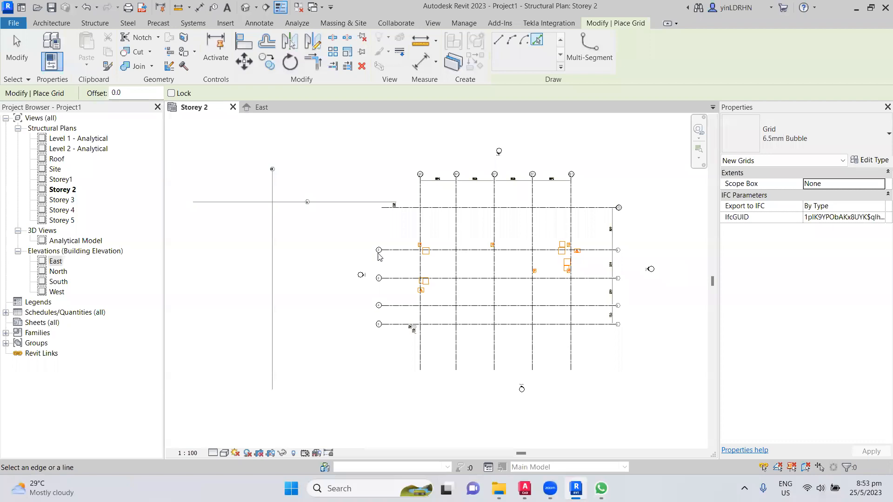
scroll(378, 254, up, 3)
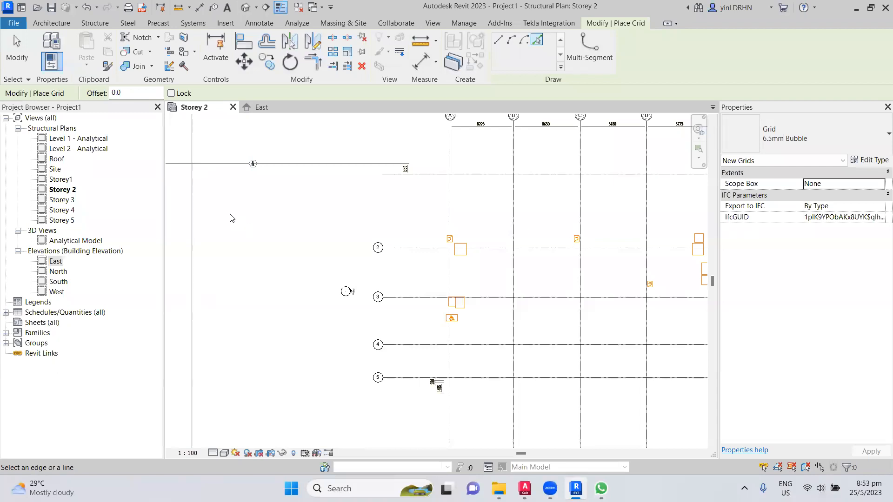
scroll(232, 218, down, 5)
key(Escape)
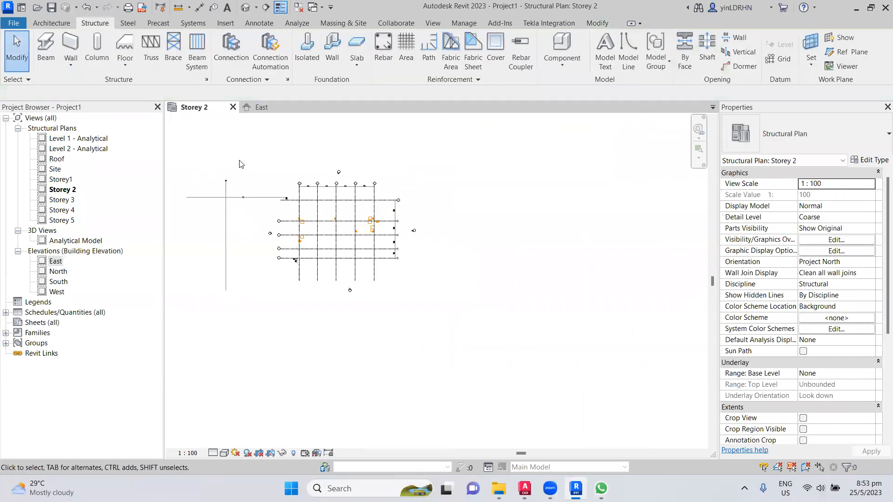
- Hide the imported drawing's layers A-_ANOTGRID_E-, A-_ANOTGRID_T- and A-_ANOTSYBL_E- in the Storey 2 plan
click(814, 242)
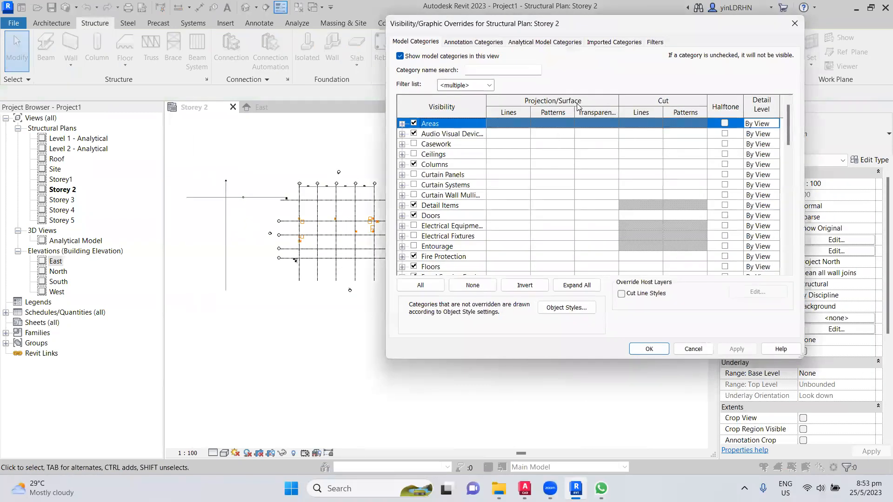
click(626, 42)
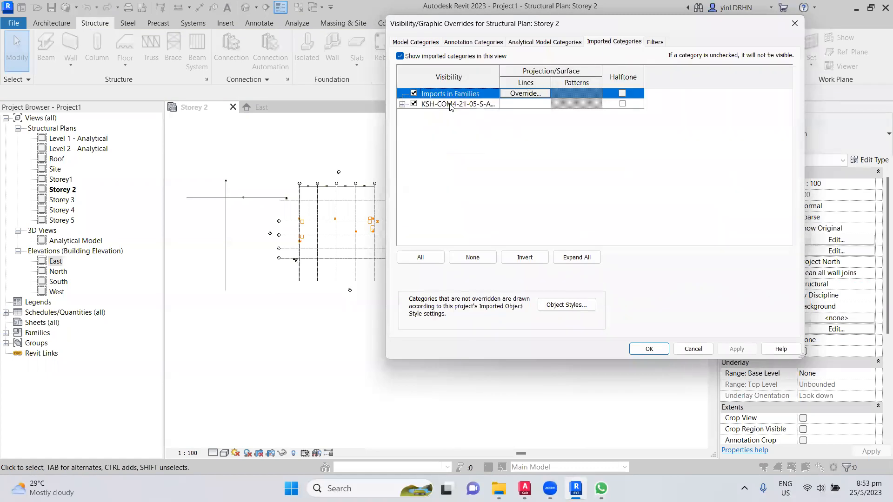
click(402, 105)
click(426, 237)
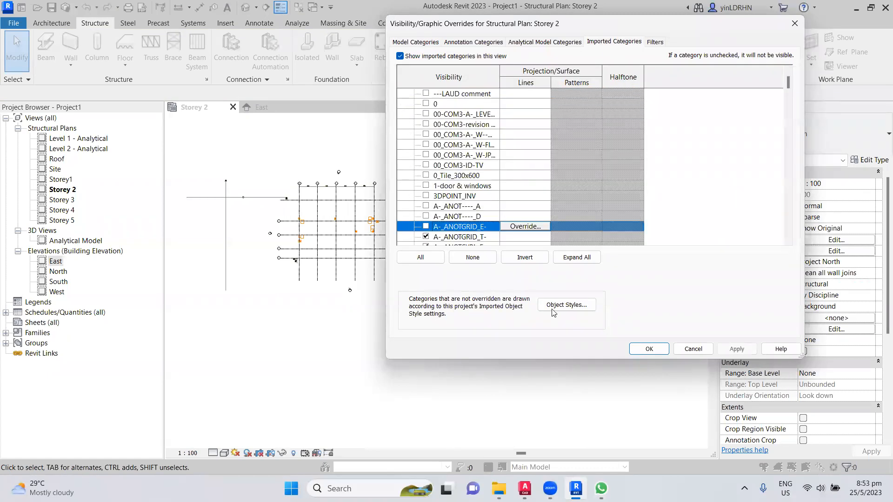
click(427, 238)
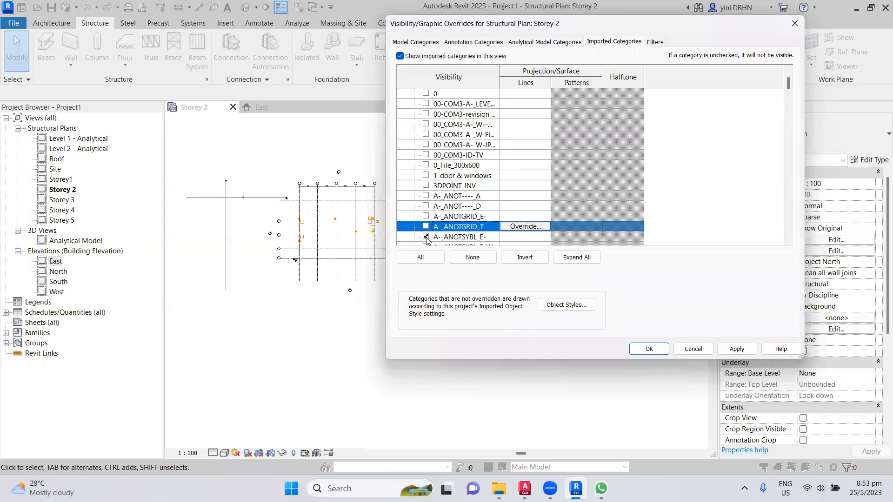
click(426, 237)
click(737, 349)
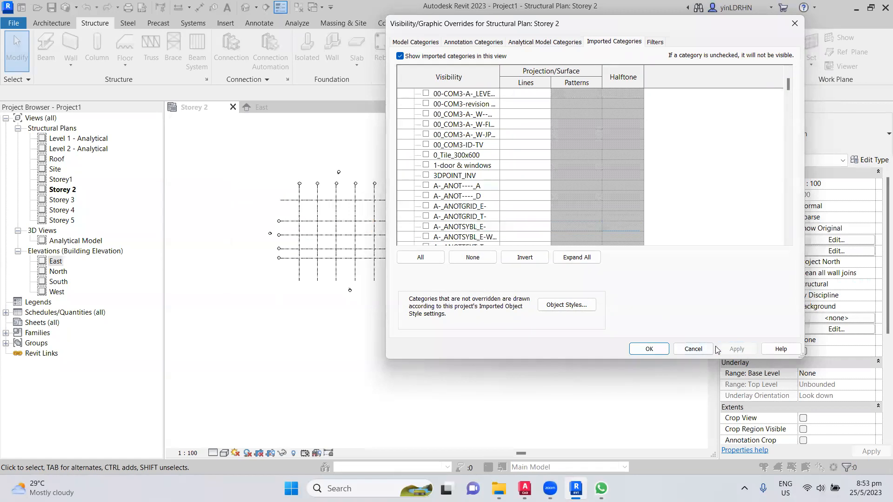
click(649, 349)
- Hide the bubbles of grids 2 and 3 at their left ends and show them at their right ends
scroll(300, 223, up, 5)
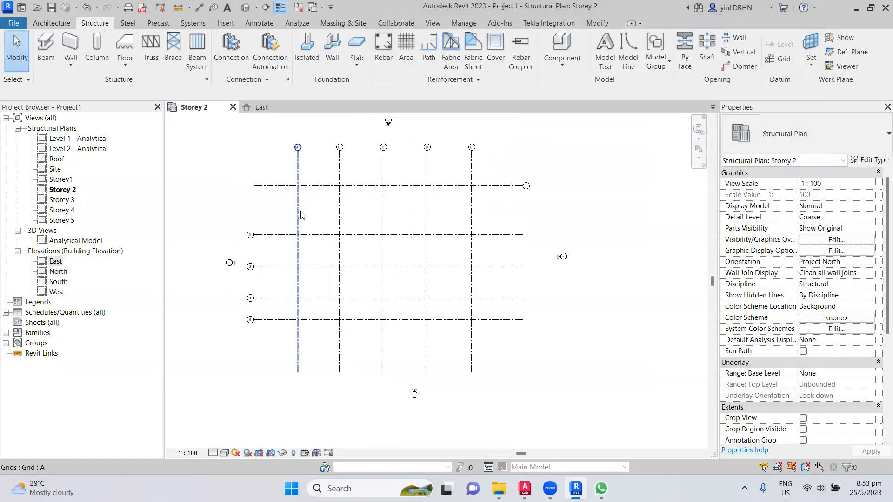
click(273, 239)
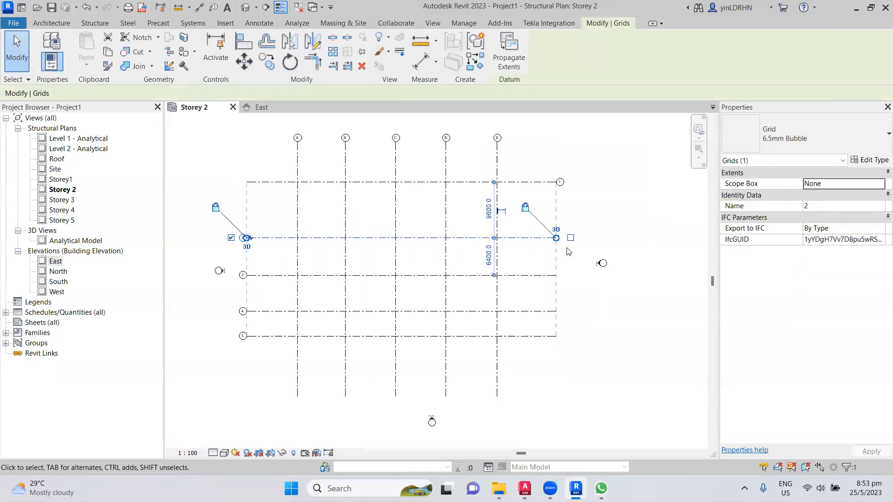
click(231, 238)
click(272, 275)
click(231, 275)
click(571, 276)
- Hide the bubbles of grids 4 and 5 at their left ends and show them at their right ends
click(283, 311)
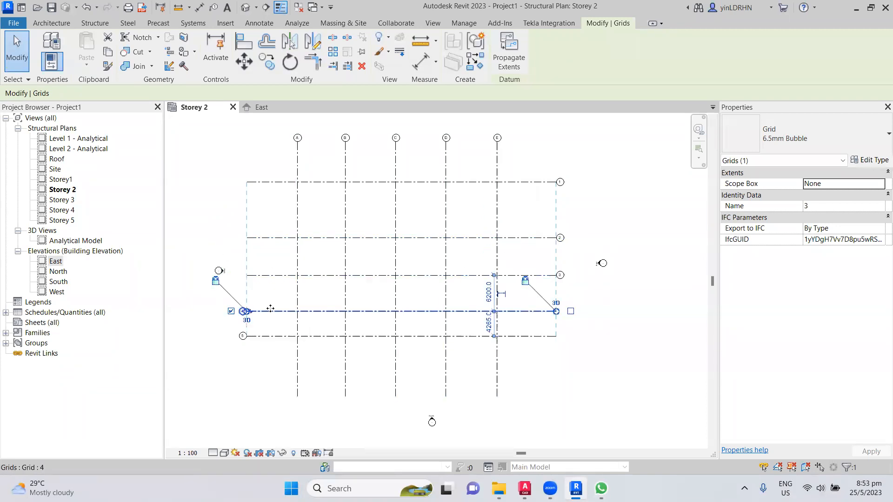
click(231, 311)
click(571, 312)
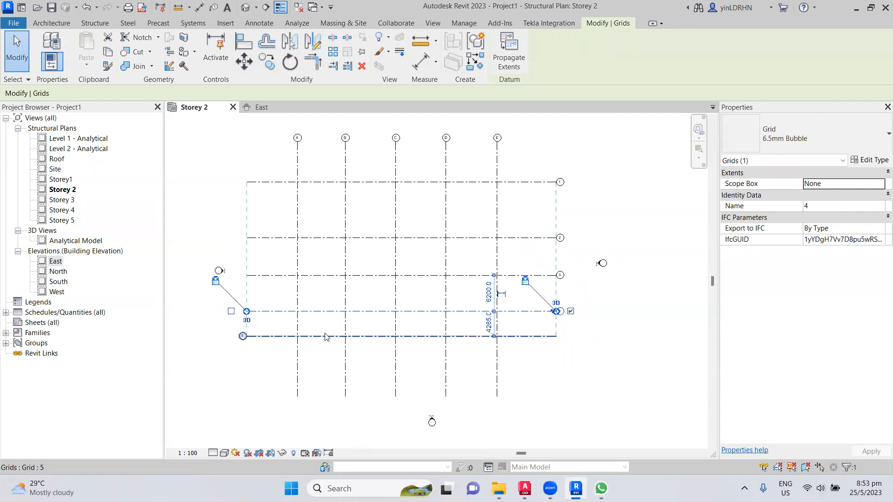
click(326, 336)
click(231, 336)
click(571, 335)
click(656, 327)
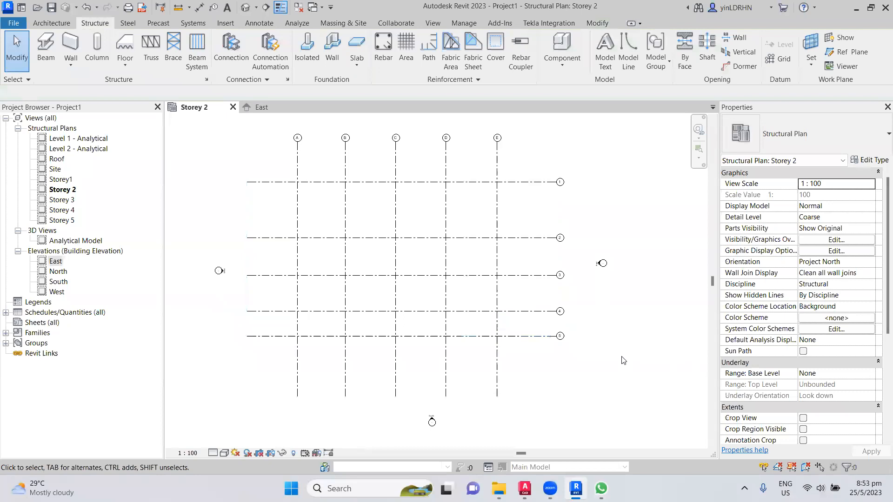
- Measure the spacing between grids A and B along grid 1, and between grids 2 and 1 along grid E
scroll(568, 326, up, 1)
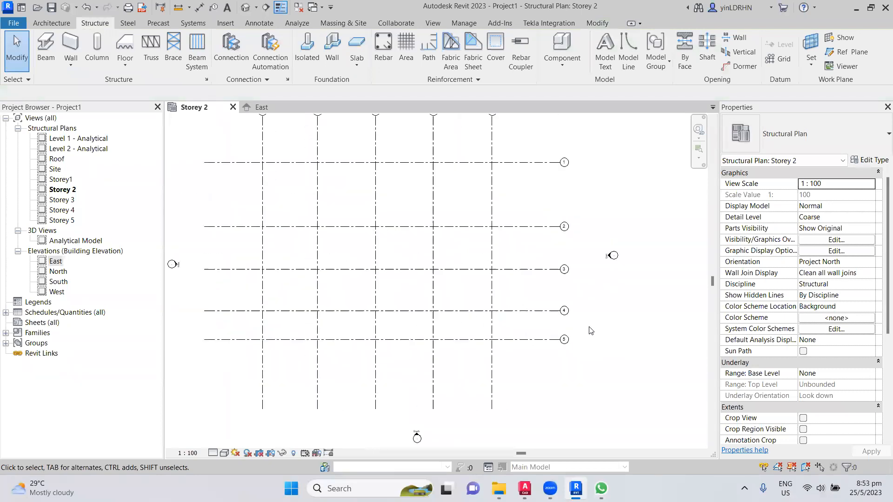
scroll(591, 331, down, 1)
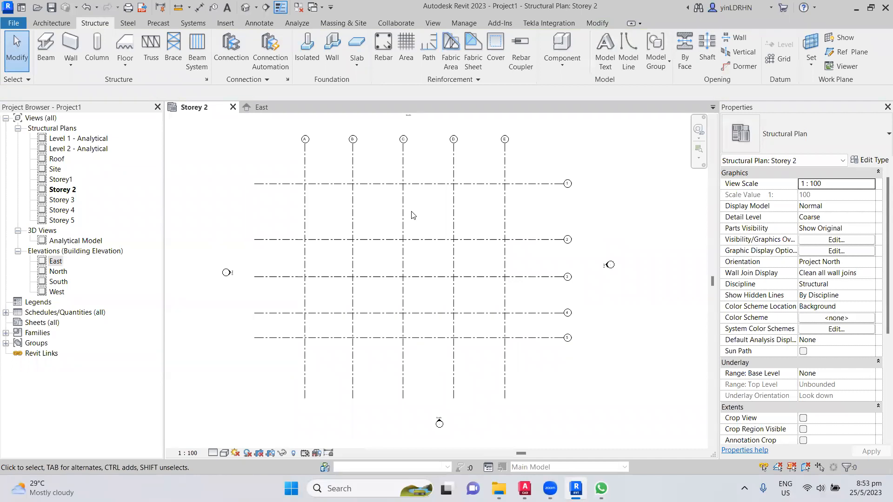
scroll(433, 212, down, 2)
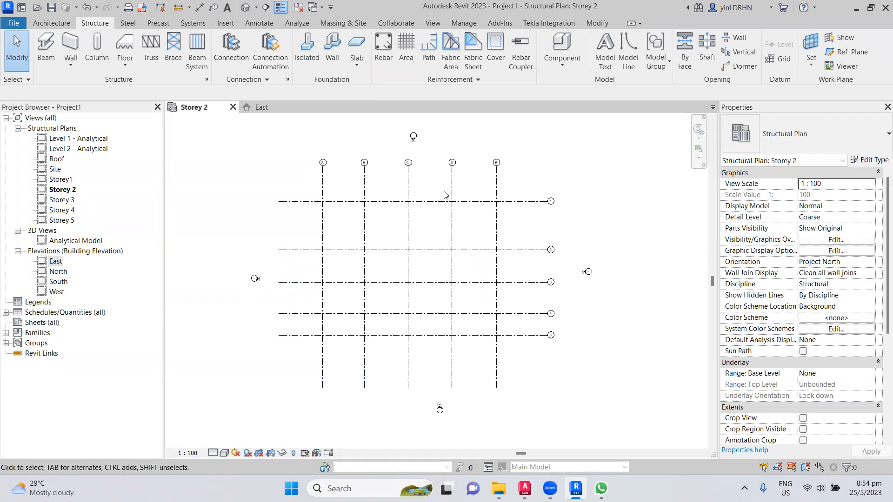
click(178, 7)
scroll(319, 200, up, 3)
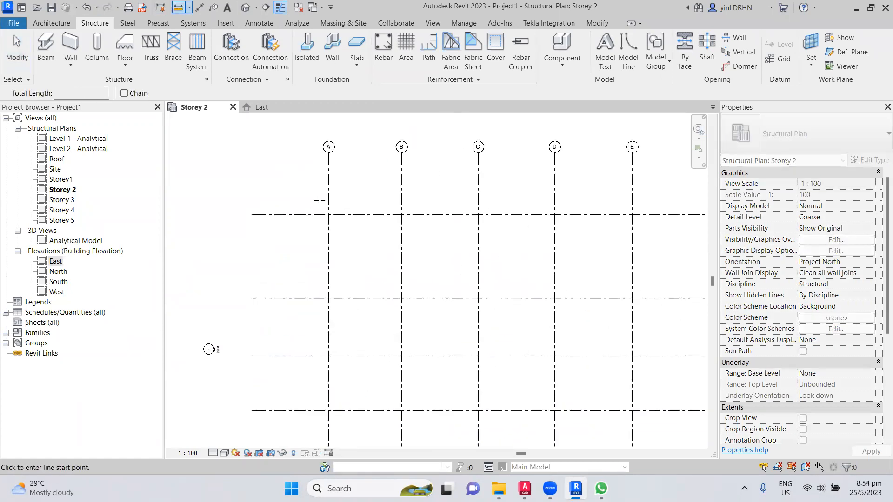
click(328, 214)
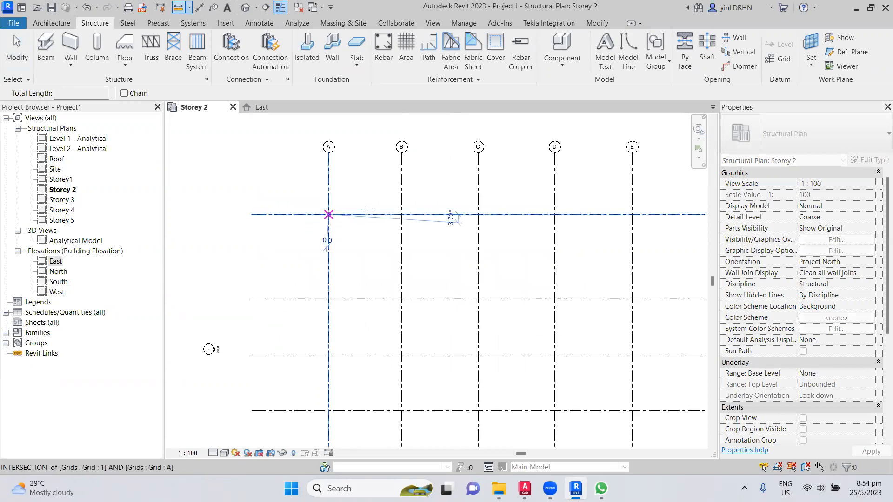
click(402, 214)
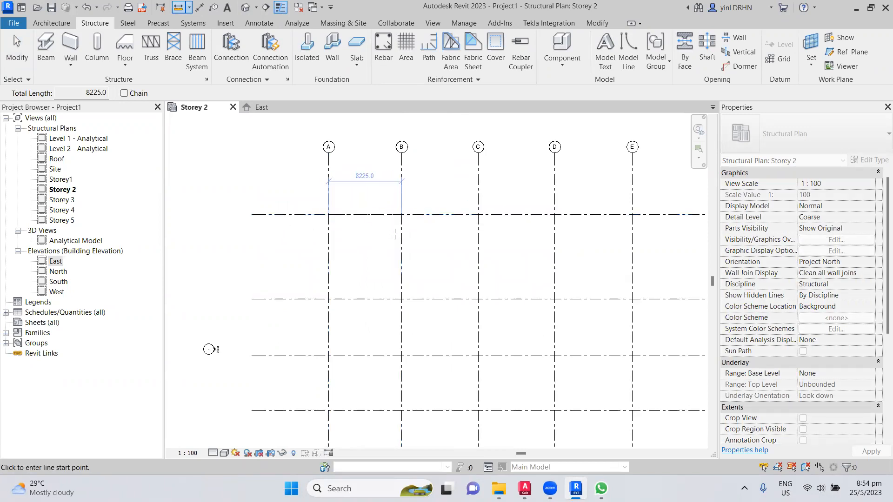
scroll(365, 226, down, 1)
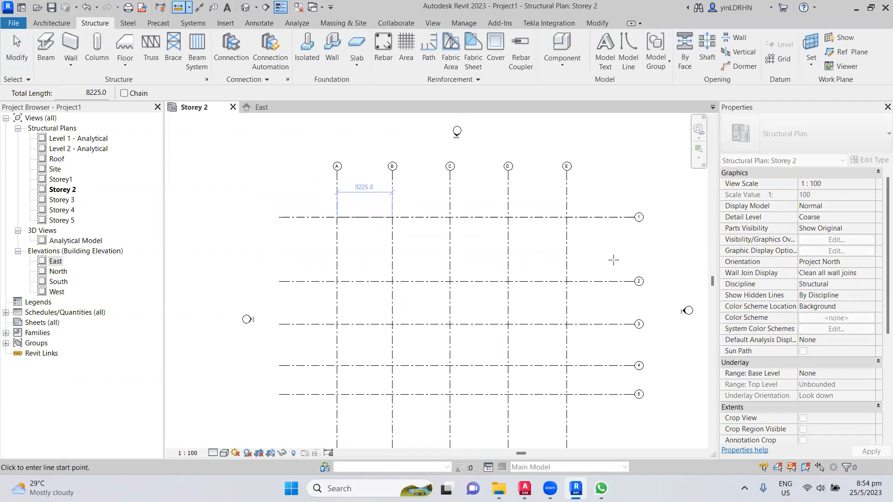
click(567, 282)
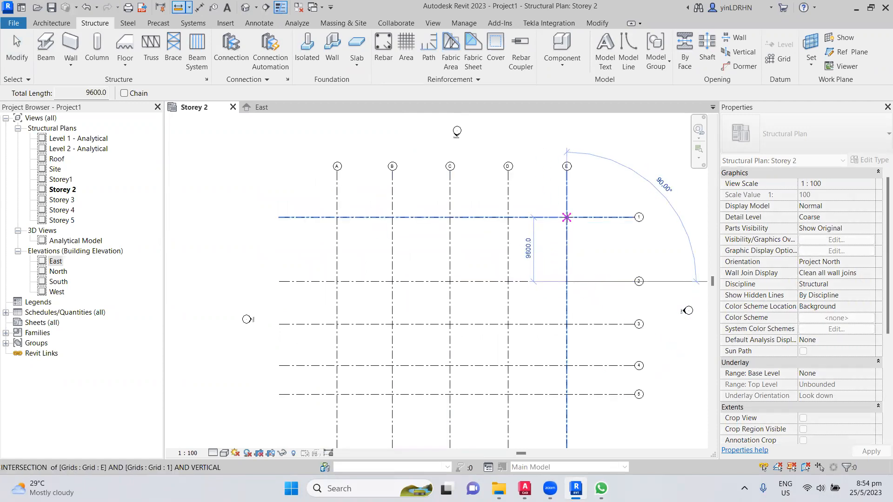
key(Escape)
key(Escape)
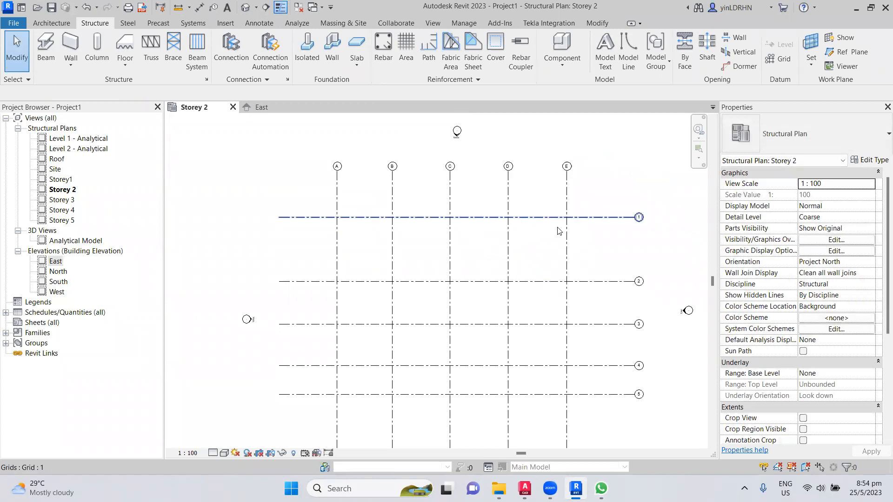
- Make the imported drawing's column layer A-_COLN----_E visible in the Storey 2 plan and apply the override
click(815, 241)
click(625, 43)
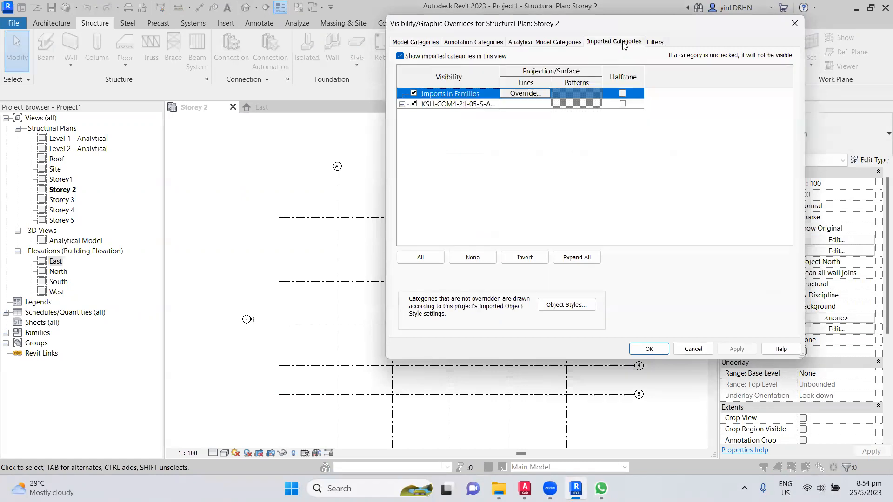
click(402, 104)
scroll(455, 181, down, 1)
scroll(455, 179, down, 2)
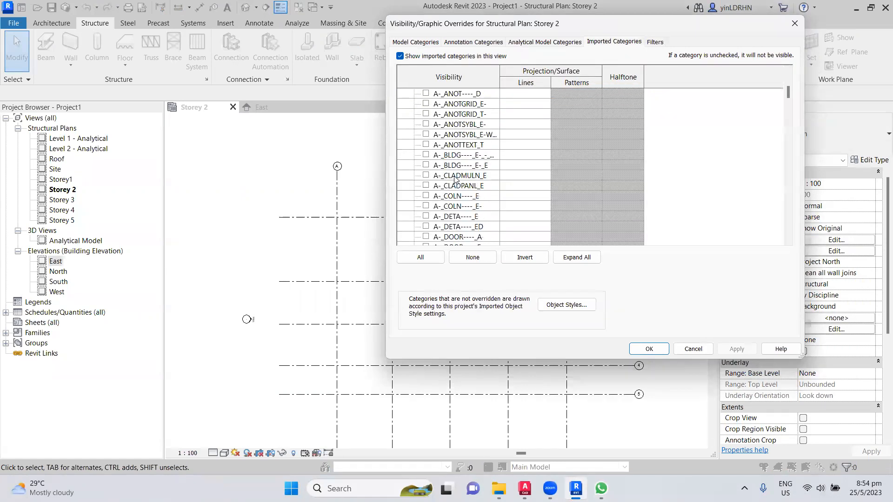
scroll(430, 201, down, 1)
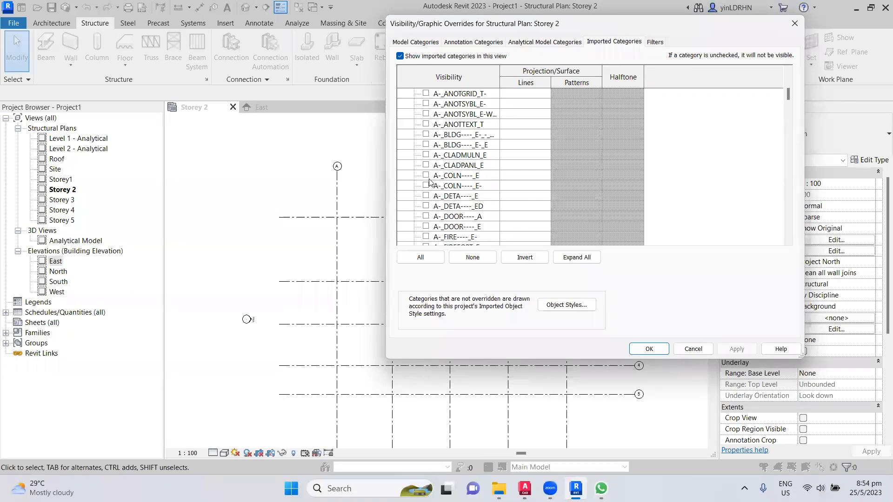
click(425, 176)
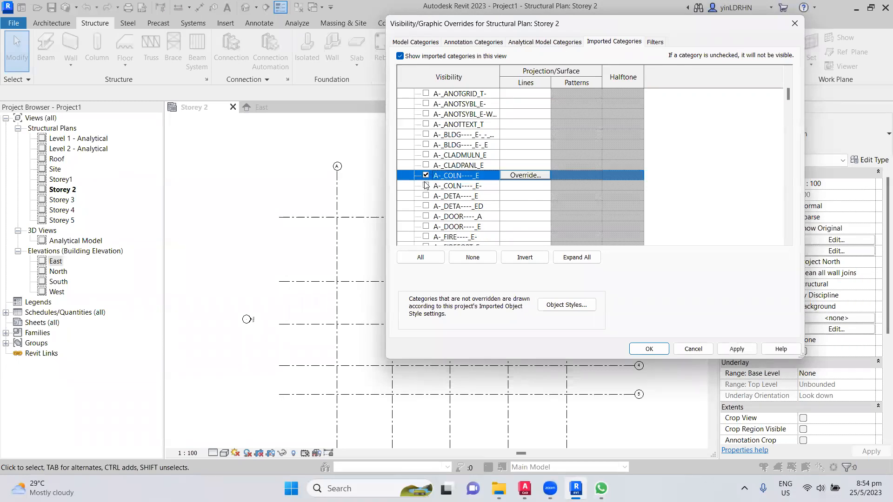
click(734, 349)
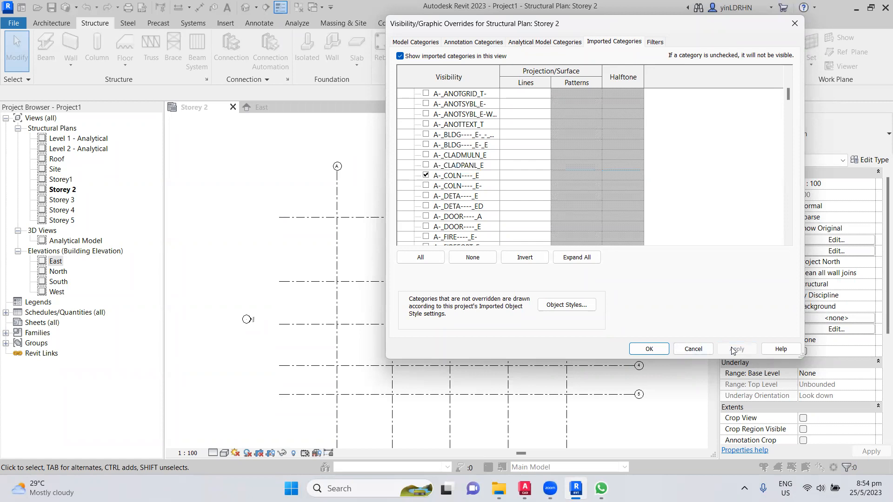
scroll(487, 166, down, 2)
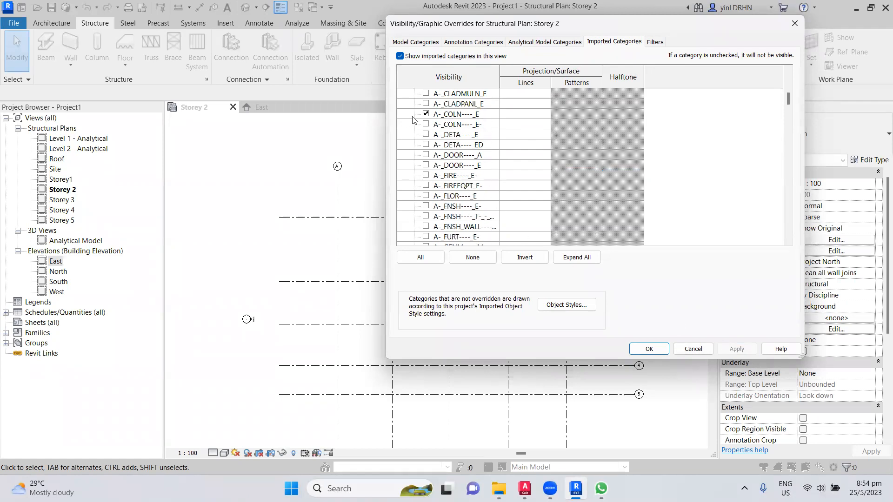
- Turn off the imported layer A-_COLN----_E and switch to the L2 floor plan in AutoCAD, at a column
click(426, 114)
mouse_move(526, 480)
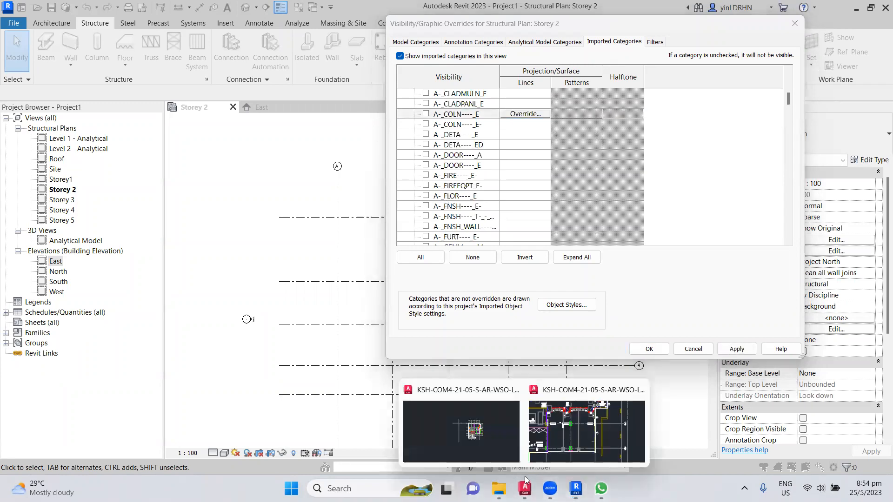
click(500, 440)
scroll(405, 200, up, 4)
scroll(532, 261, up, 3)
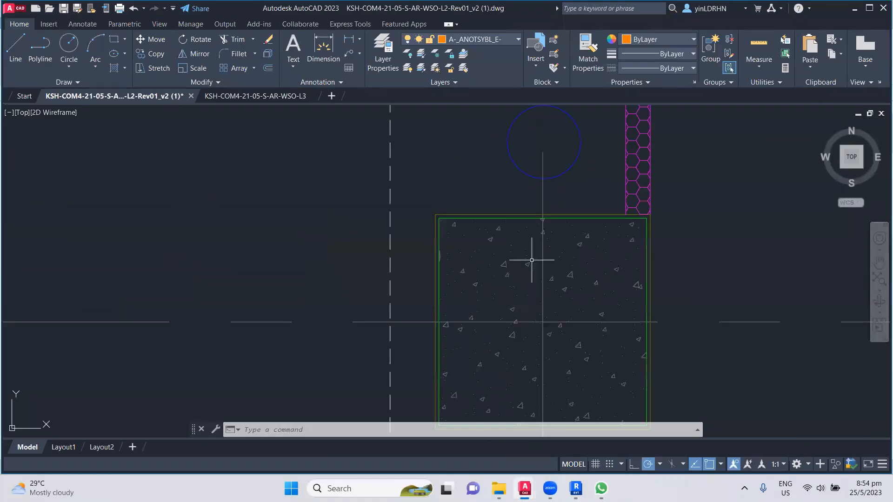
- Check which layers the hatched column and the finish outline around it are on
click(622, 219)
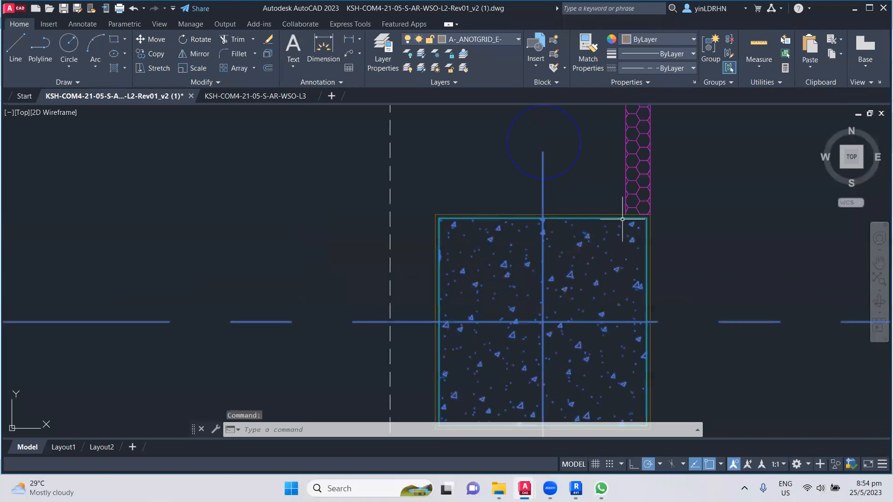
key(Escape)
key(Escape)
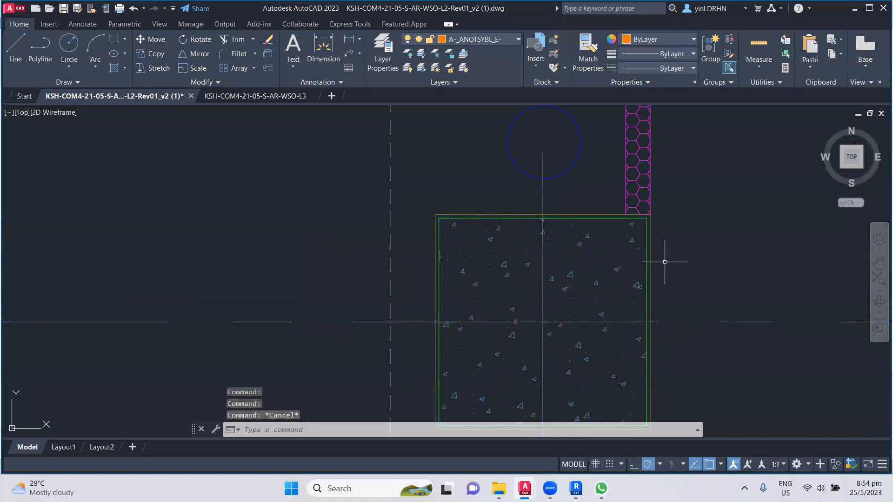
click(558, 214)
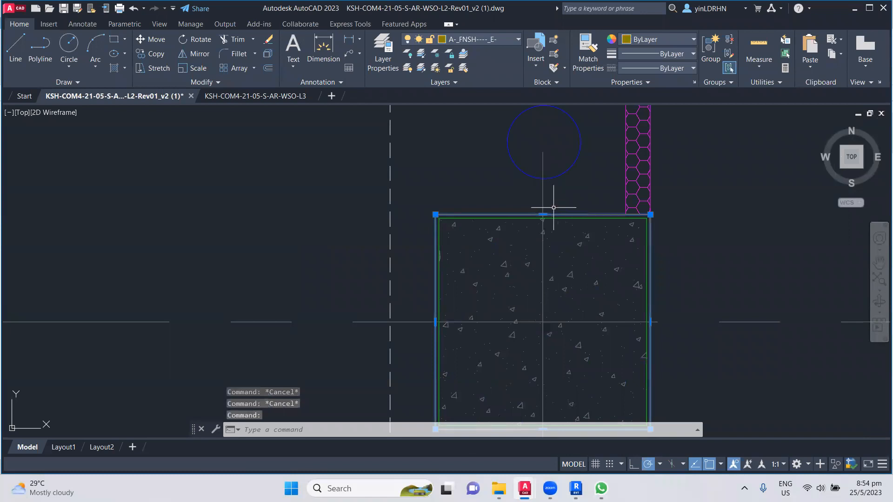
key(Escape)
click(472, 219)
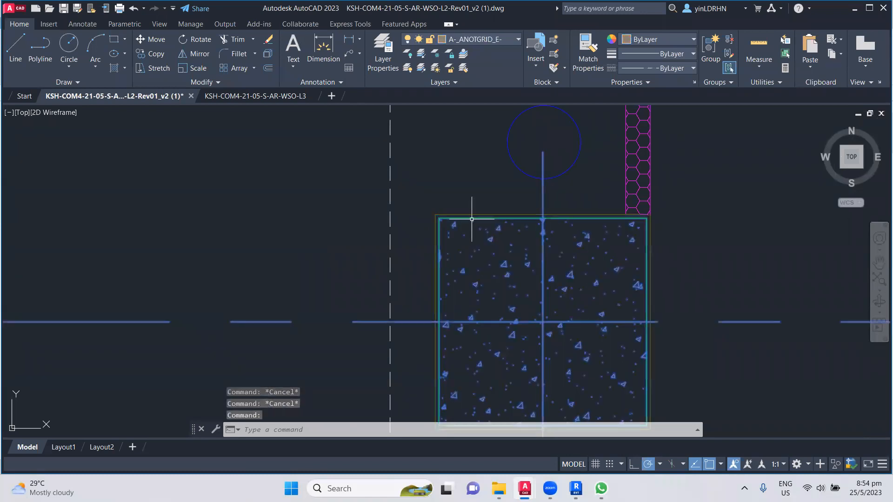
click(518, 39)
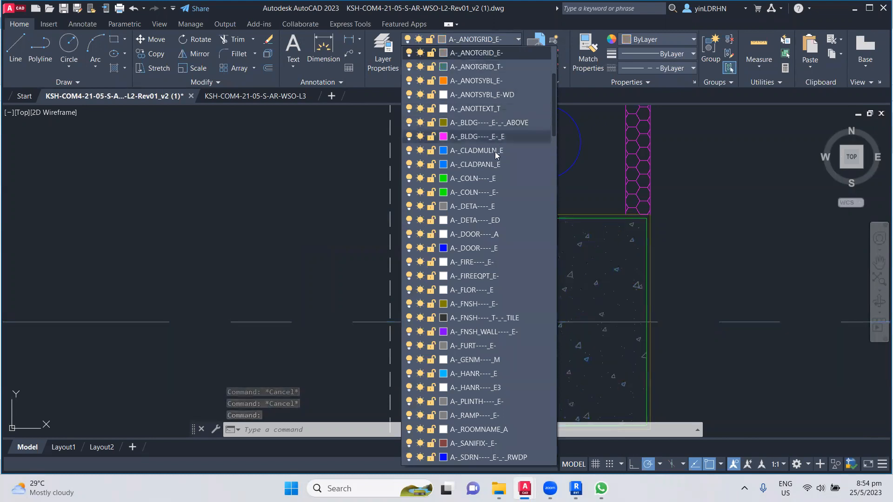
click(606, 189)
key(Escape)
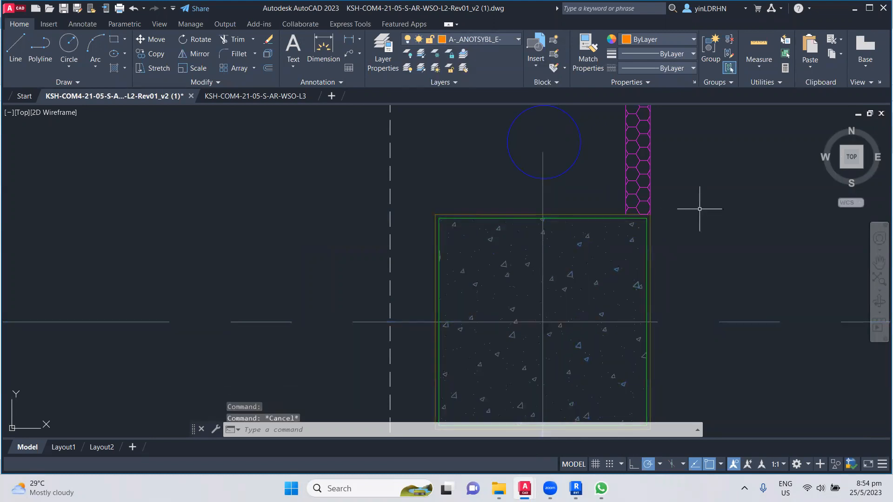
- Move the hatched column with its grid lines to the layer S-_COLN----_--_ and reselect it to check the assignment
click(581, 244)
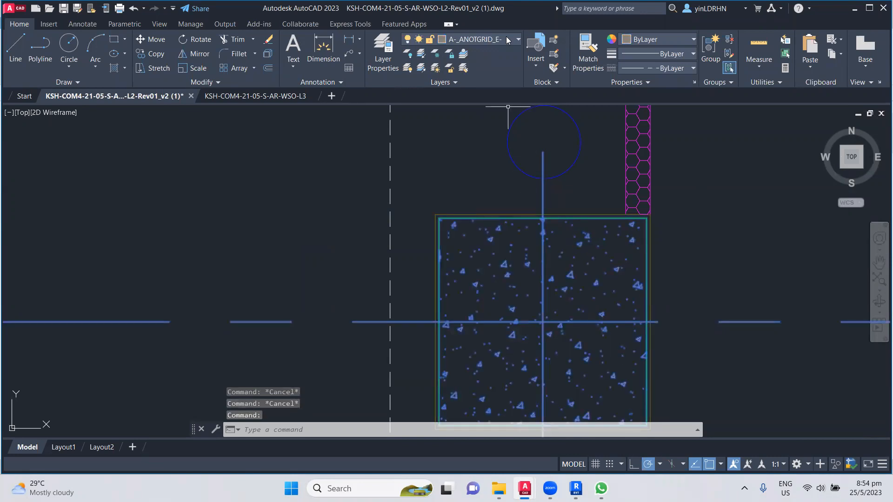
click(519, 39)
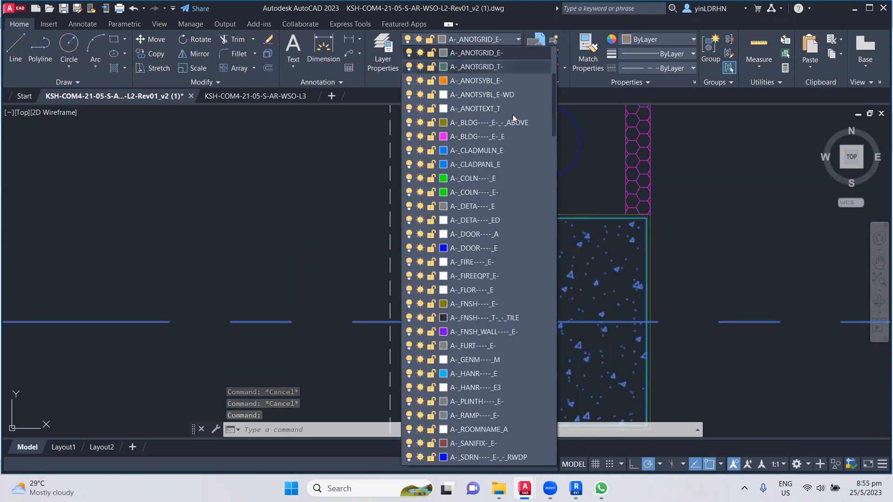
scroll(501, 237, down, 5)
scroll(500, 238, down, 10)
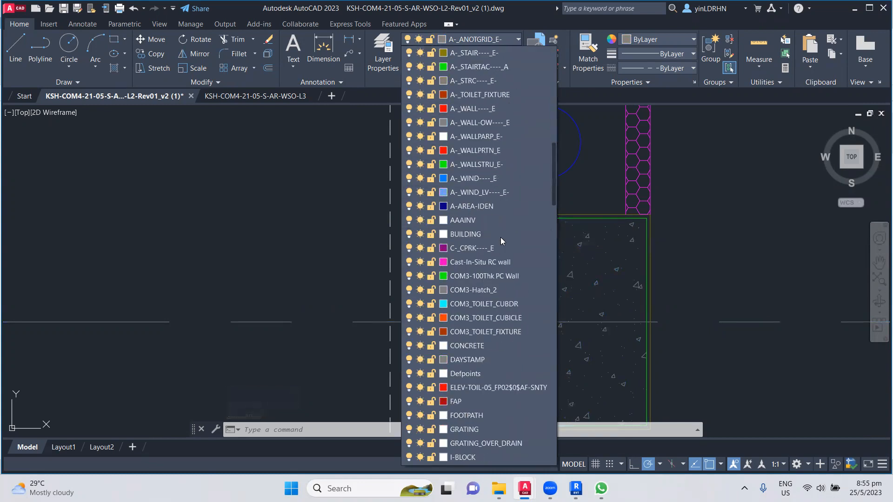
scroll(501, 238, down, 15)
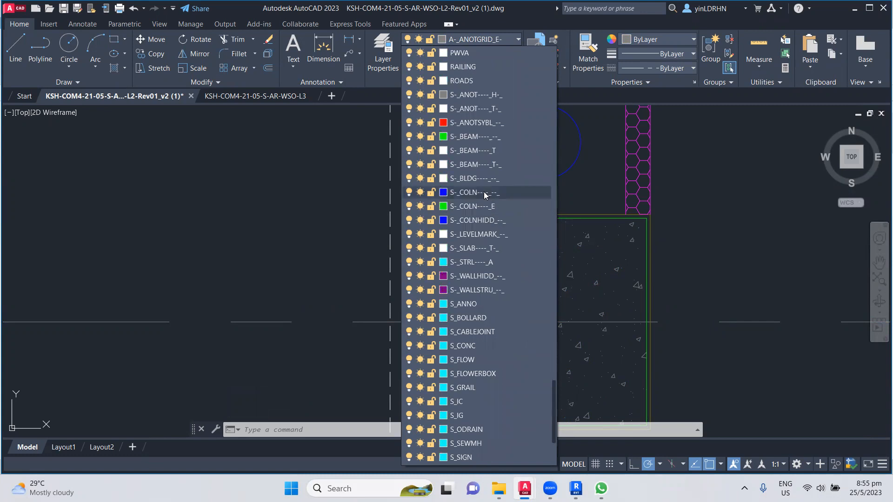
click(484, 192)
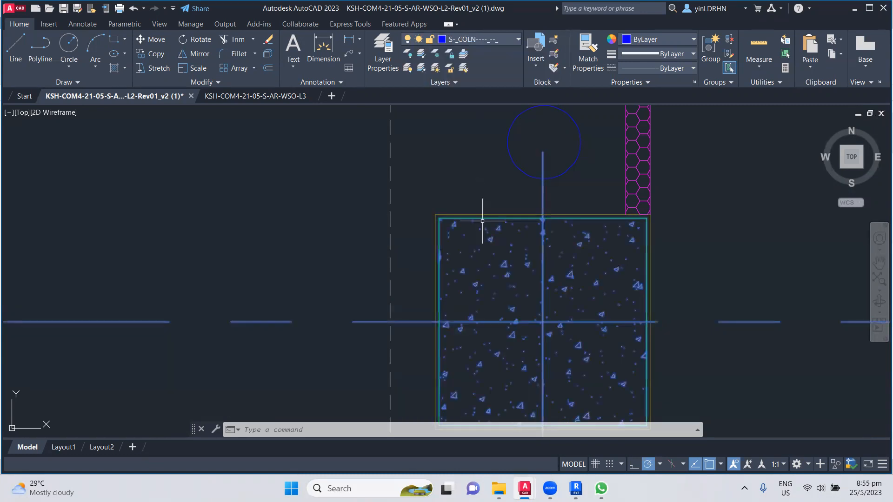
click(488, 215)
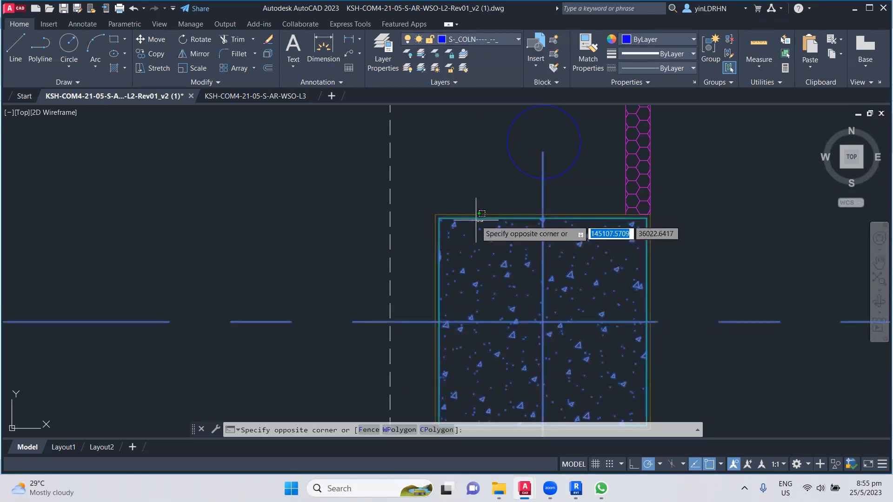
click(477, 218)
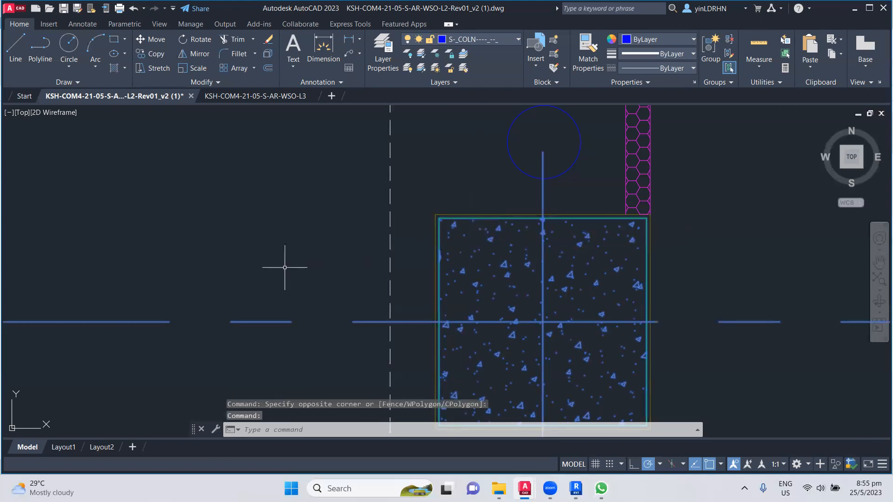
key(Escape)
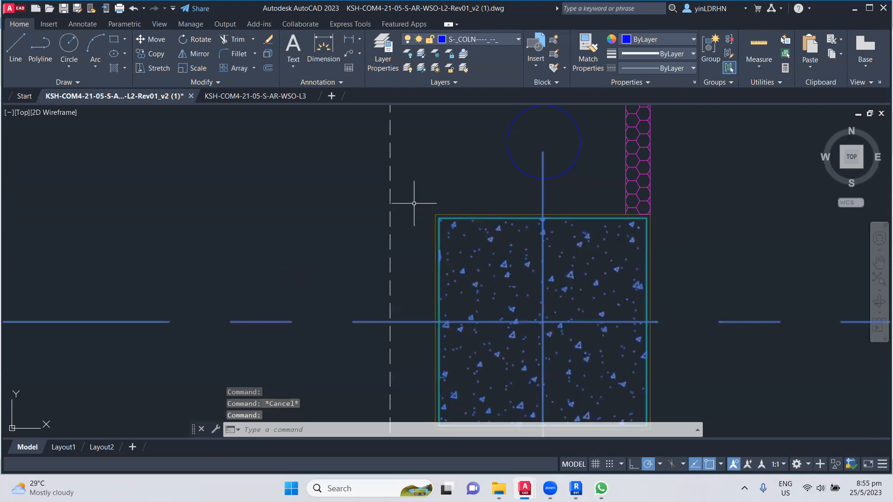
key(Escape)
scroll(434, 198, down, 5)
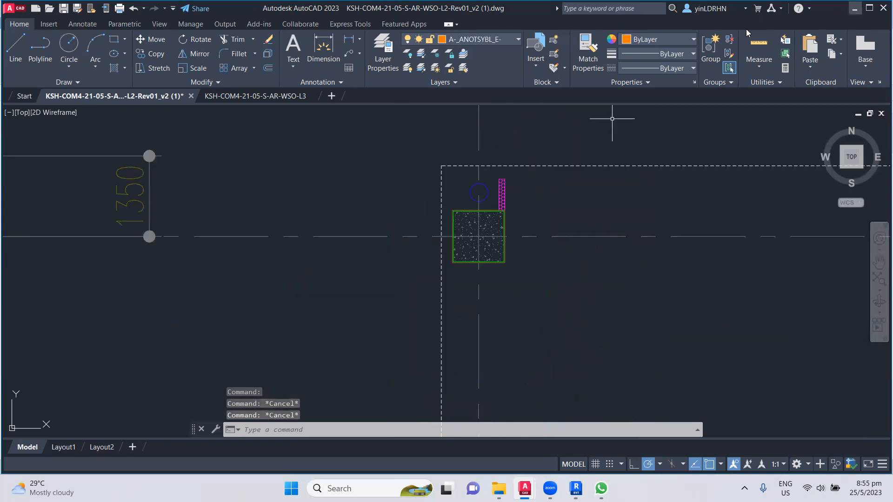
- Return to Revit and make the imported layers S-_COLN----_--_ and S-_COLN----_E visible in the Storey 2 plan
click(855, 8)
scroll(479, 173, down, 15)
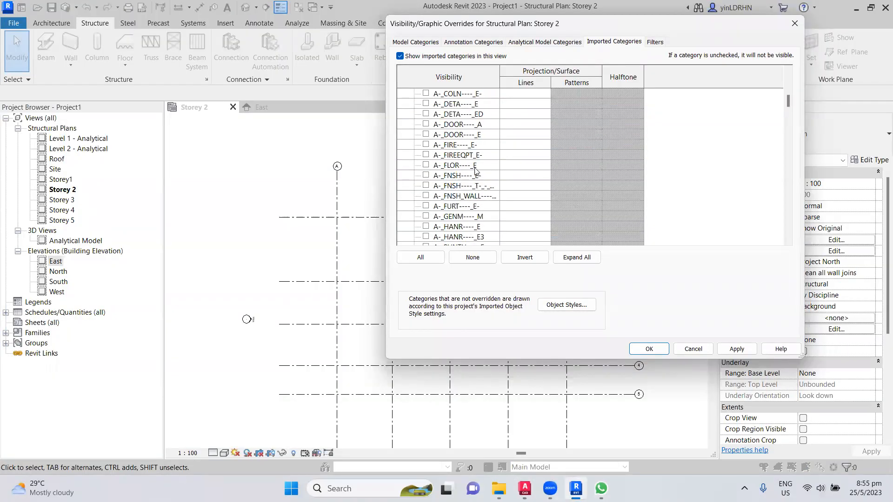
scroll(486, 182, down, 20)
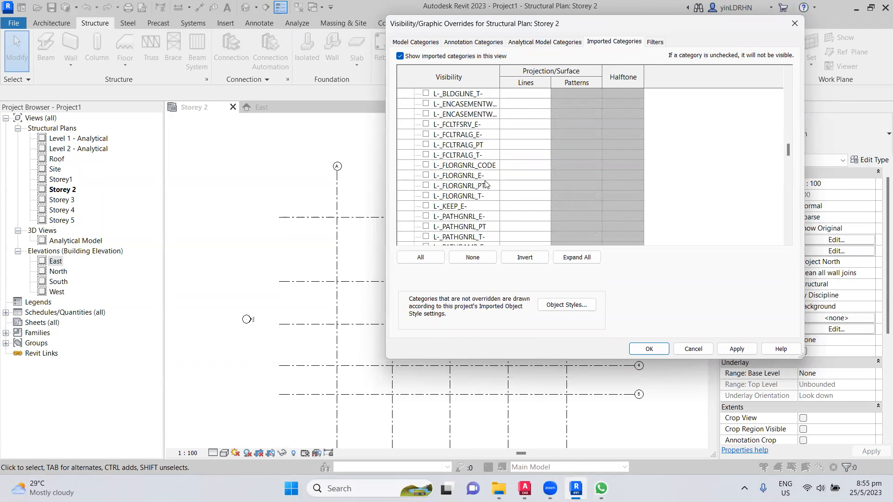
scroll(486, 185, down, 15)
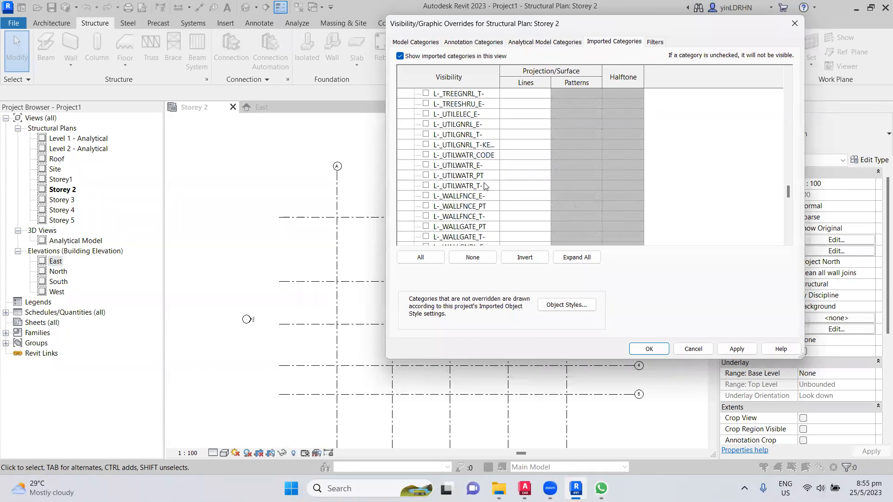
scroll(482, 188, down, 2)
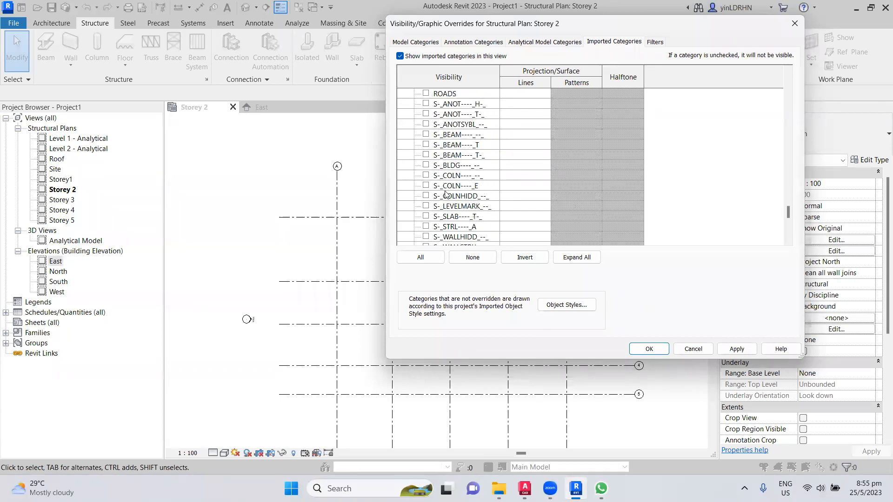
click(426, 176)
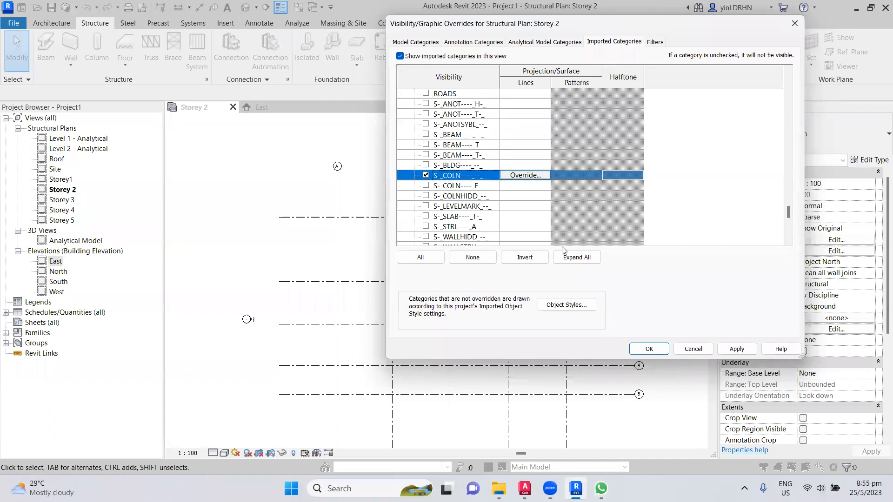
click(743, 349)
click(426, 186)
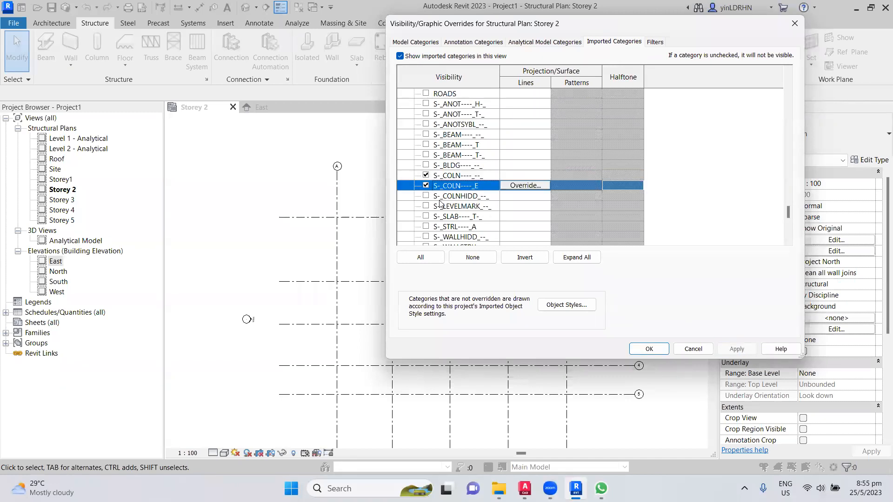
click(737, 349)
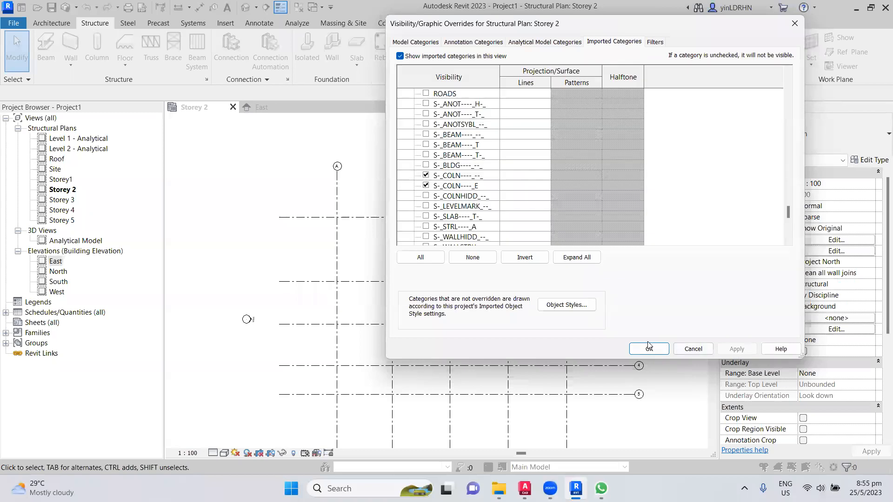
click(649, 348)
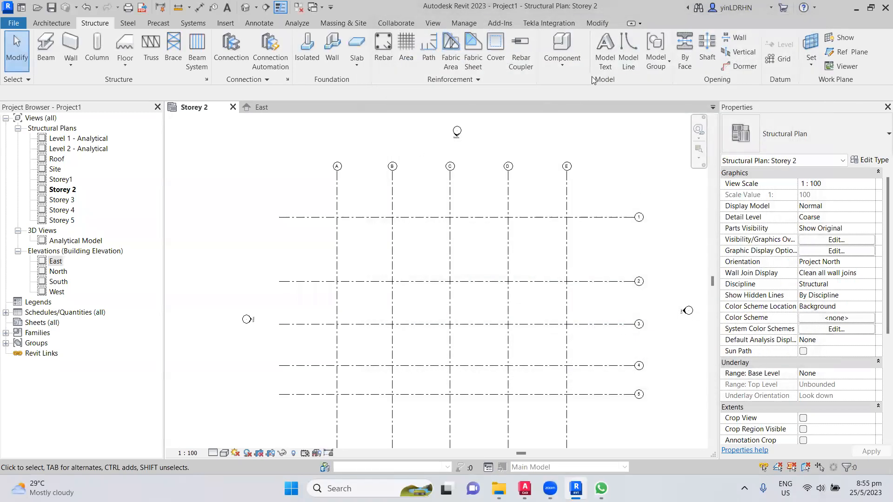
- Reopen the Storey 2 visibility overrides, expand the imported KSH-COM4 drawing's layers and turn off Imports in Families
click(836, 240)
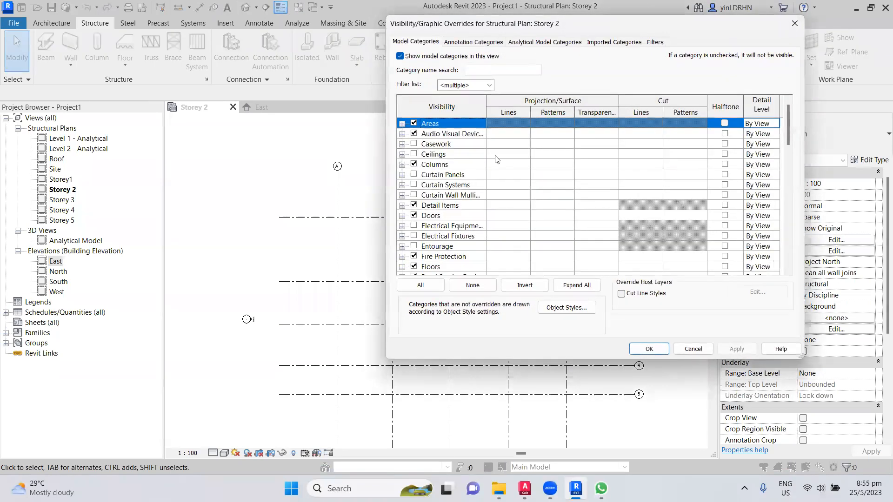
mouse_move(788, 123)
mouse_down()
mouse_move(796, 278)
mouse_move(779, 122)
mouse_up()
click(623, 42)
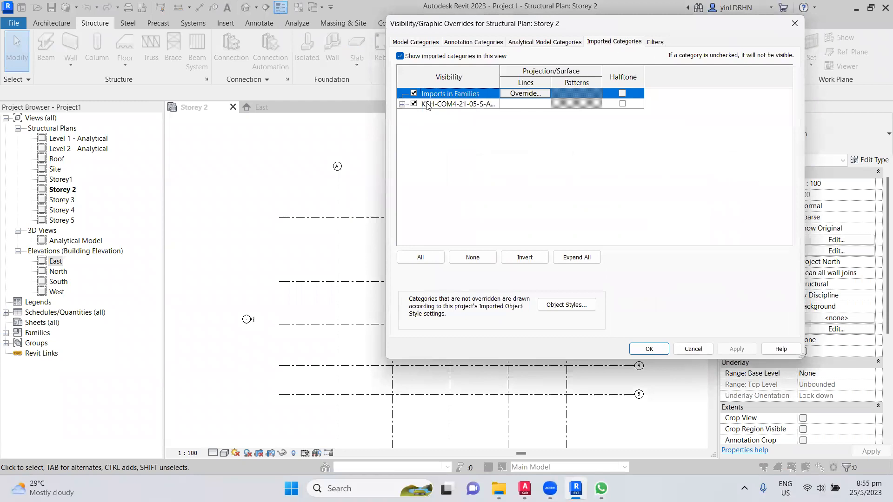
click(401, 104)
click(414, 104)
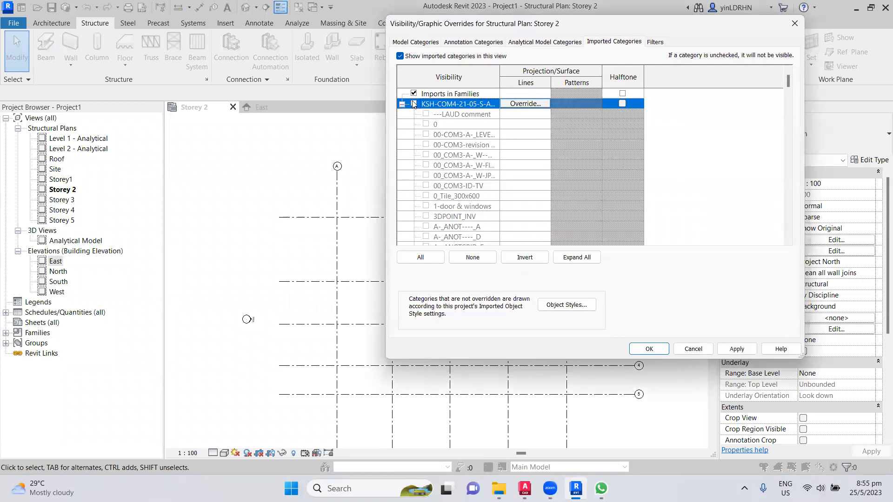
click(414, 93)
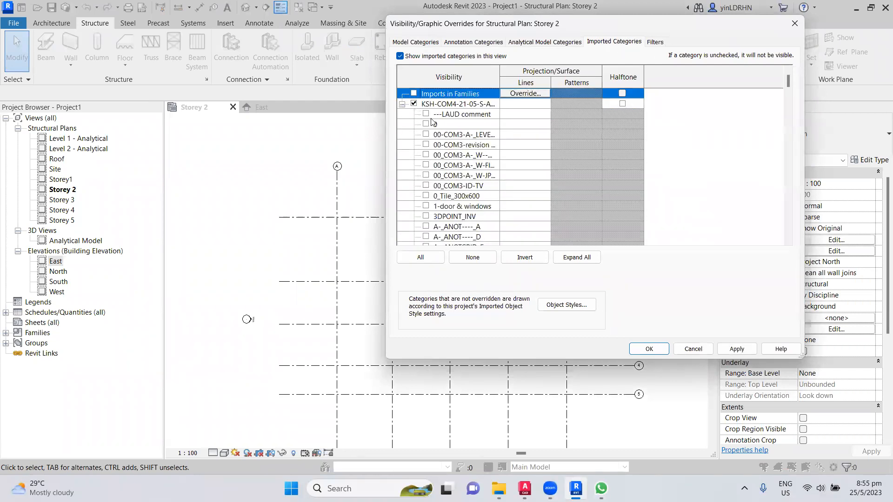
- Turn on visibility for the imported drawing's layers ---LAUD comment, A-_ANOTGRID_E-, A-_ANOTGRID_T- and A-_ANOTSYBL_E- in Storey 2
scroll(440, 201, down, 6)
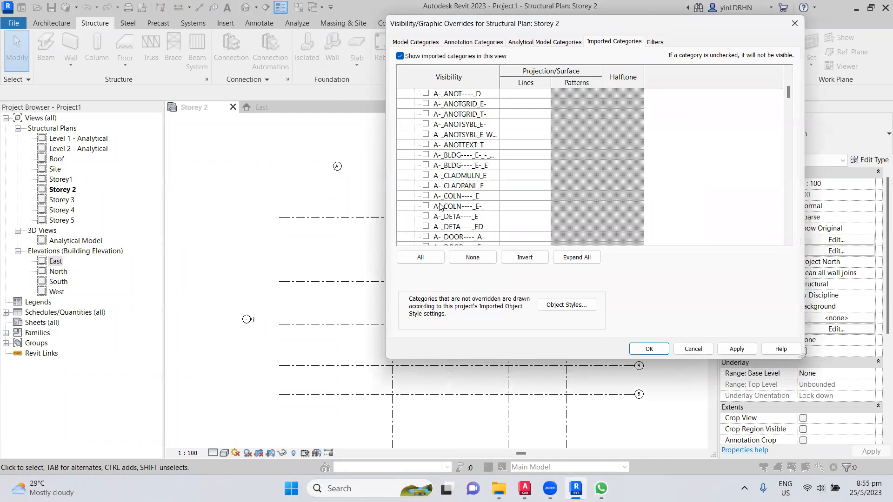
scroll(433, 202, down, 3)
scroll(432, 202, up, 8)
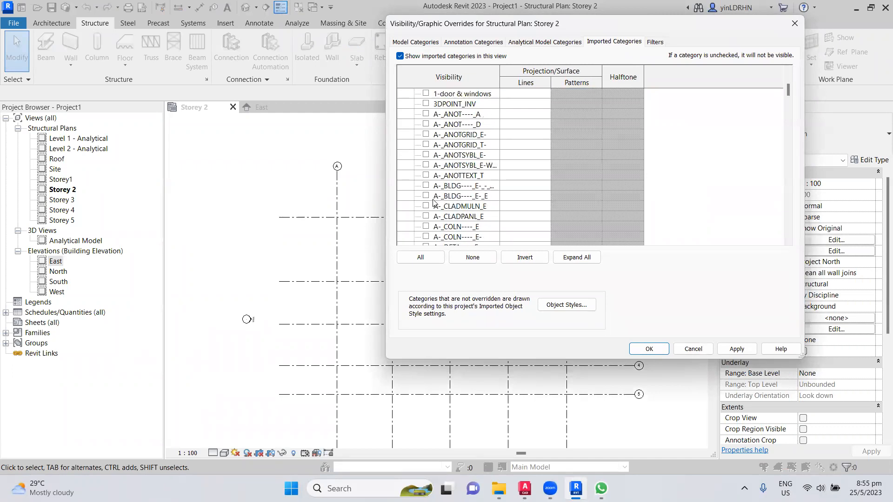
scroll(430, 199, up, 1)
click(426, 115)
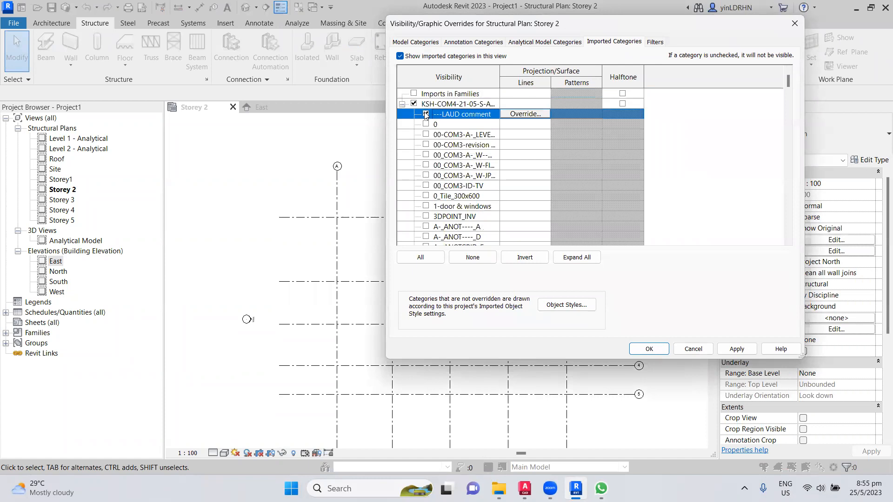
scroll(427, 176, down, 3)
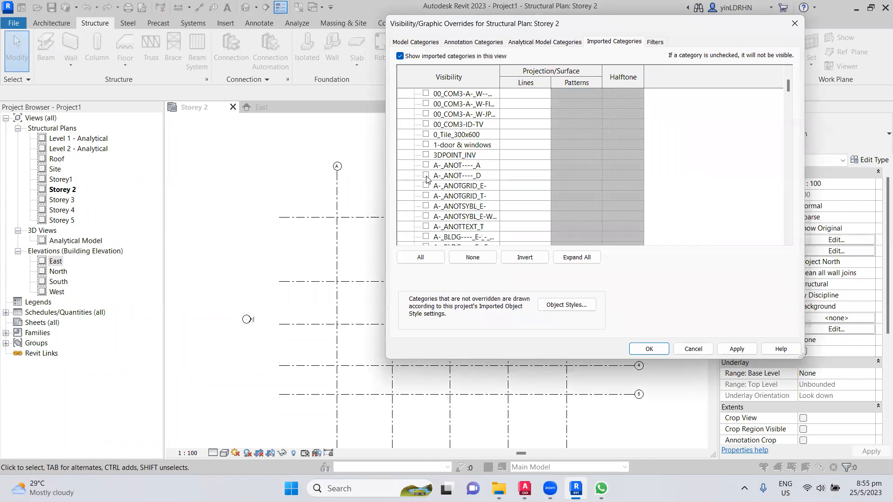
click(426, 165)
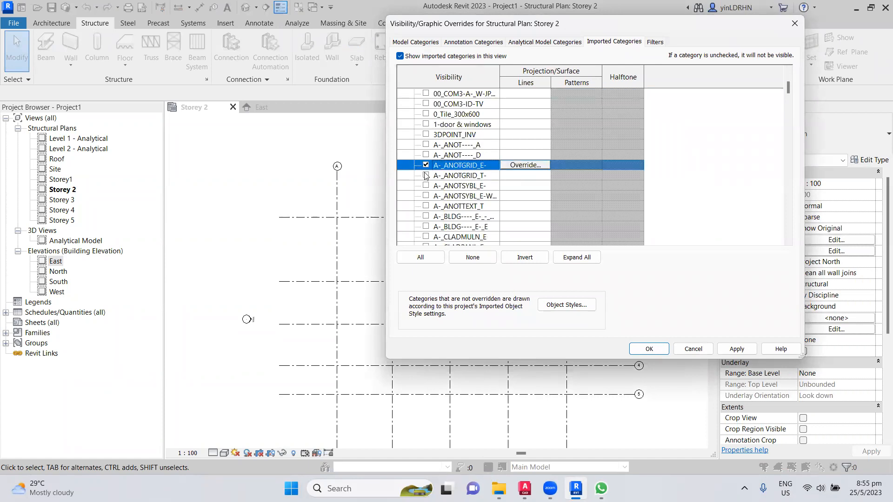
click(426, 175)
click(426, 186)
scroll(432, 195, down, 4)
scroll(435, 177, down, 1)
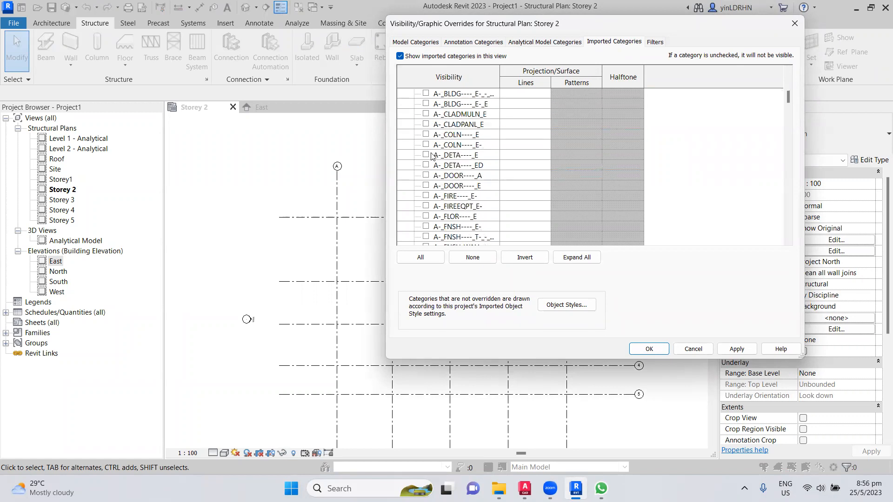
- Turn on the imported layers A-_COLN----_E and A-_COLN----_E- and apply the visibility overrides to the Storey 2 plan
click(426, 135)
click(426, 146)
scroll(428, 162, down, 8)
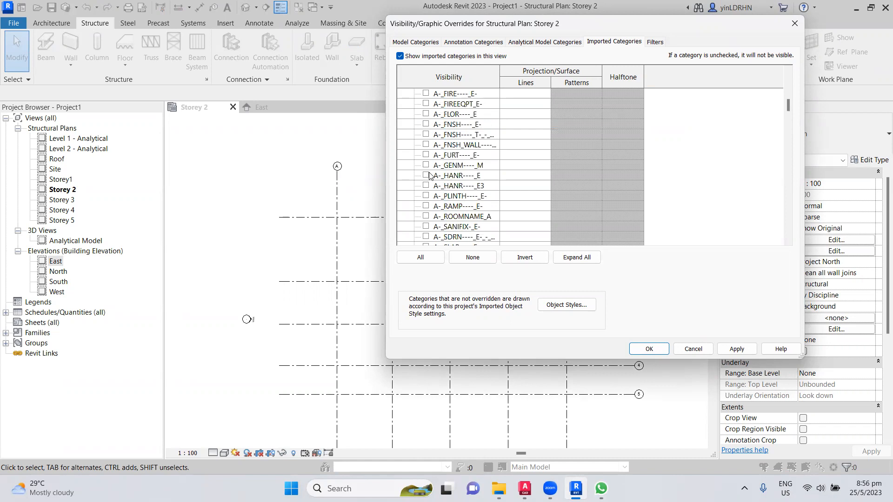
scroll(429, 175, down, 3)
scroll(429, 175, down, 15)
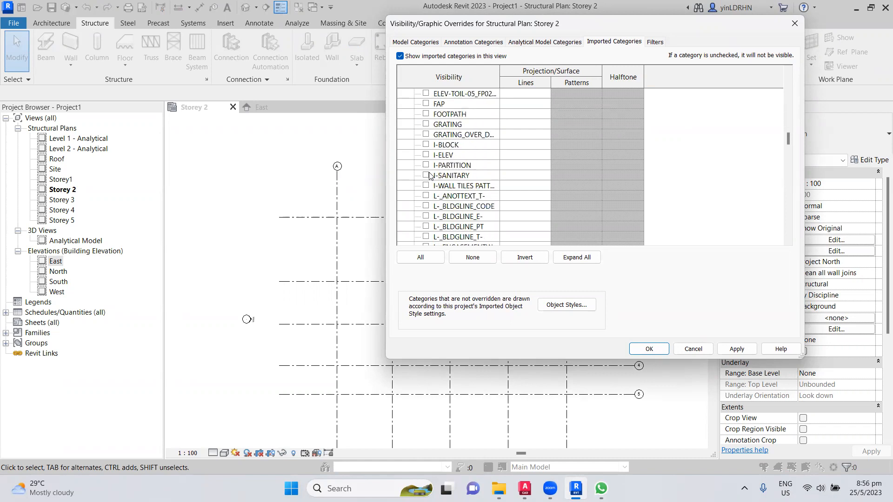
scroll(429, 175, down, 15)
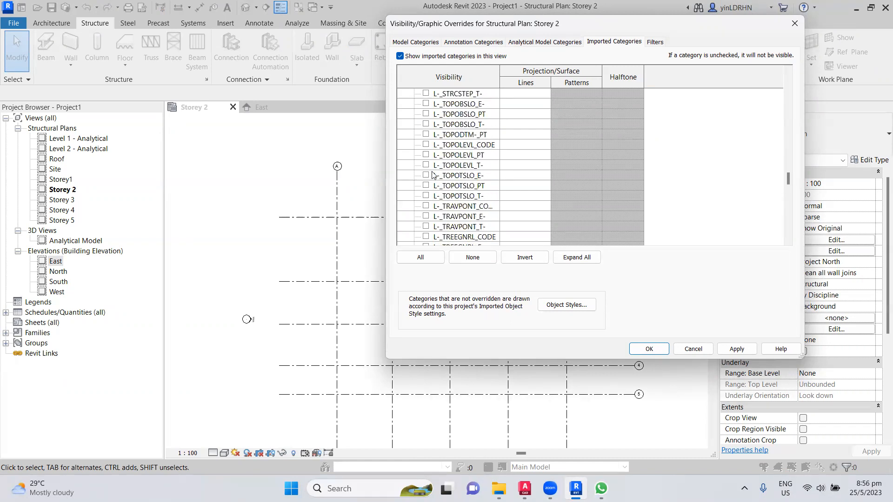
scroll(432, 175, down, 4)
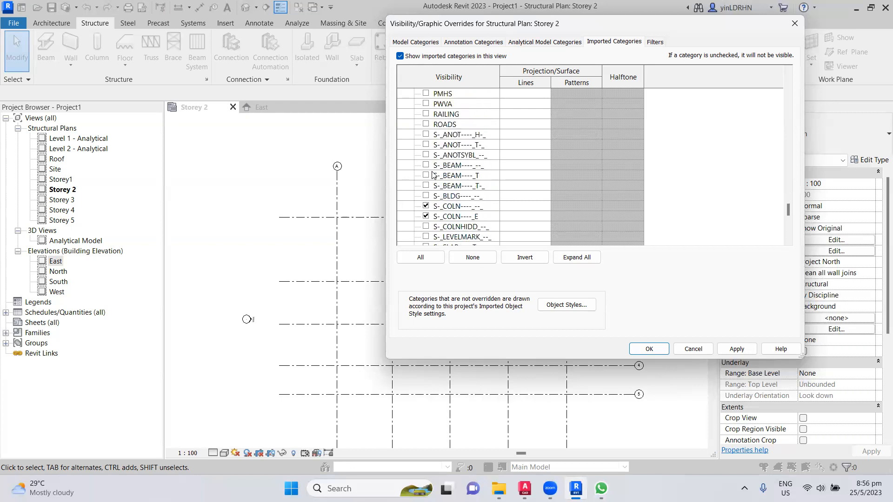
click(734, 349)
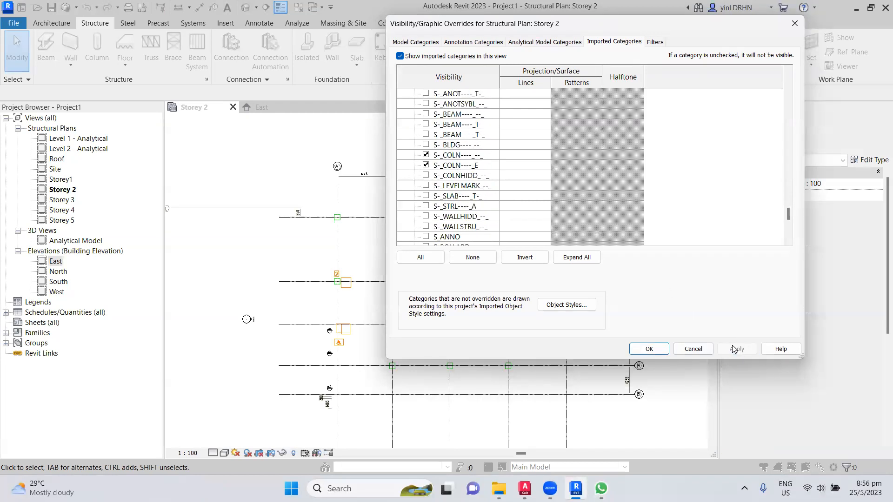
click(649, 350)
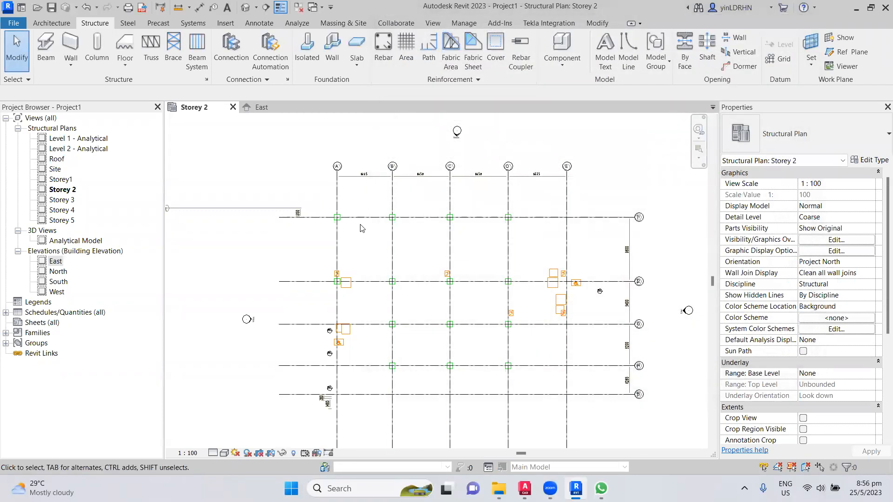
- Start placing a vertical structural column using the Concrete-Rectangular-Column 300 x 450mm type
scroll(361, 228, up, 6)
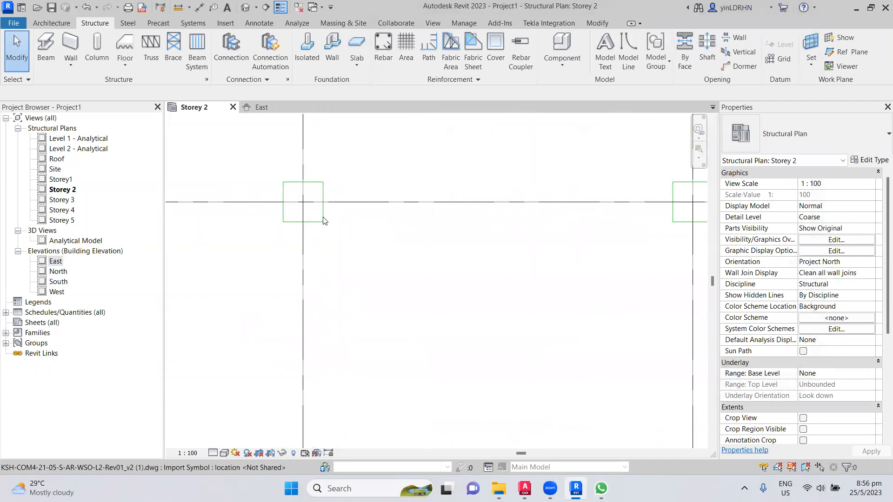
scroll(353, 241, down, 3)
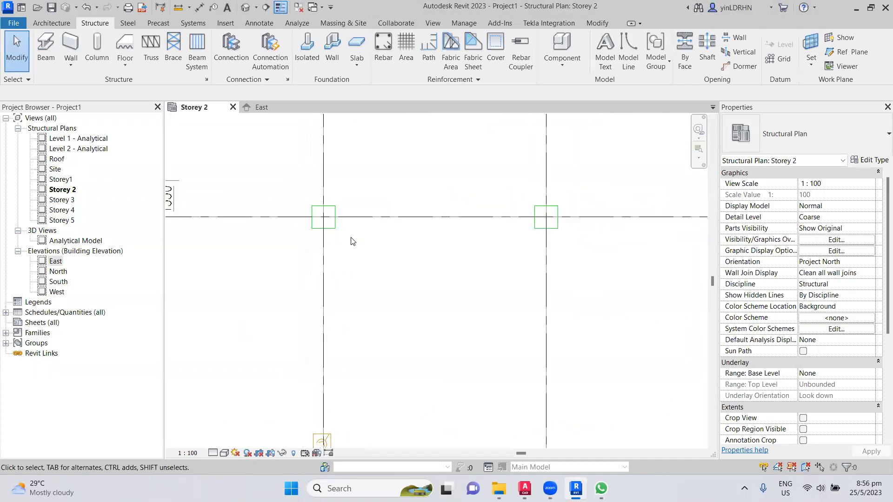
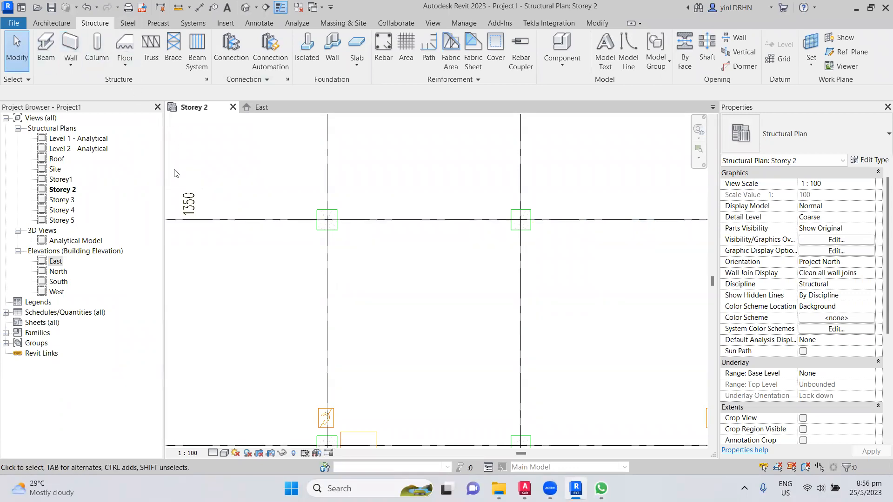
click(97, 47)
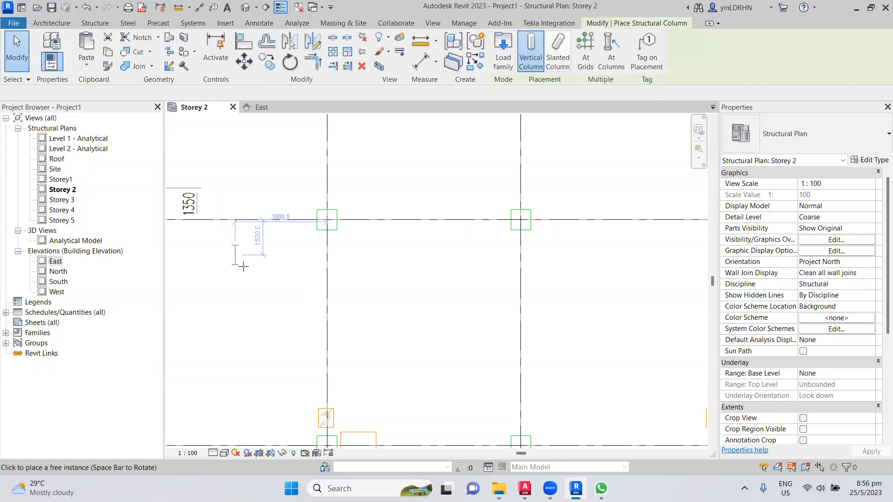
click(882, 138)
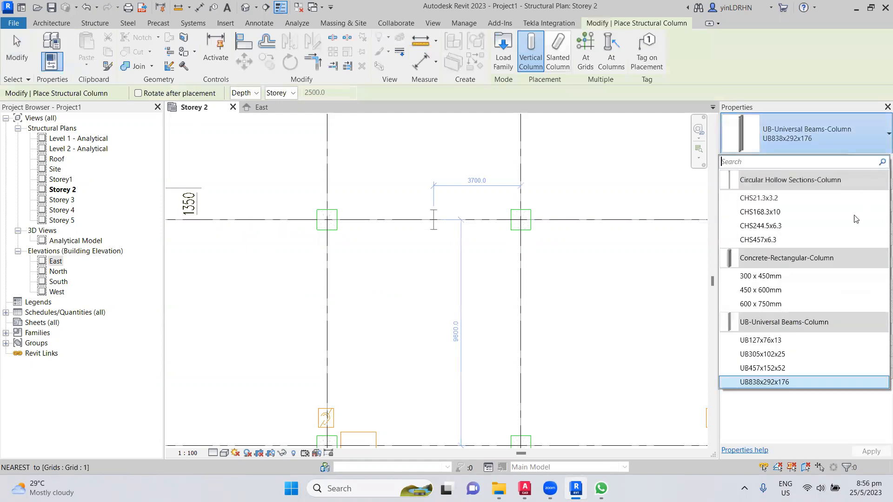
click(800, 277)
- Duplicate the rectangular concrete column type as 700x700 and set both b and h to 700
click(874, 161)
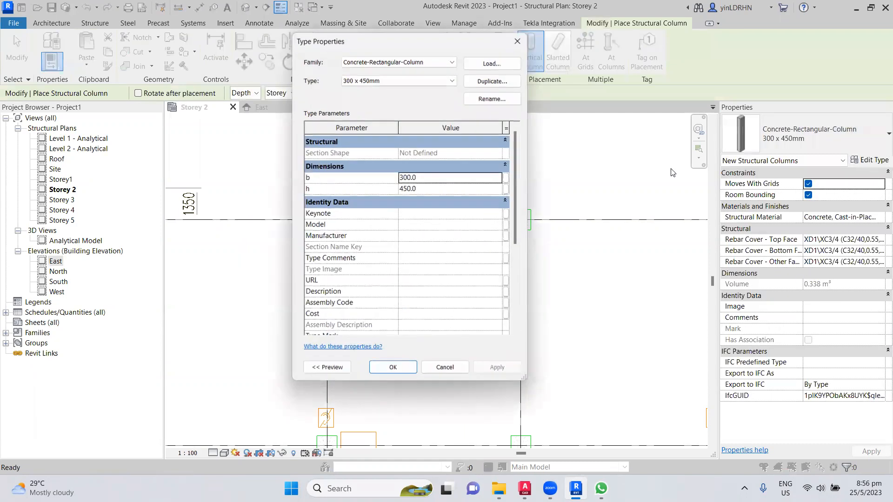
click(492, 80)
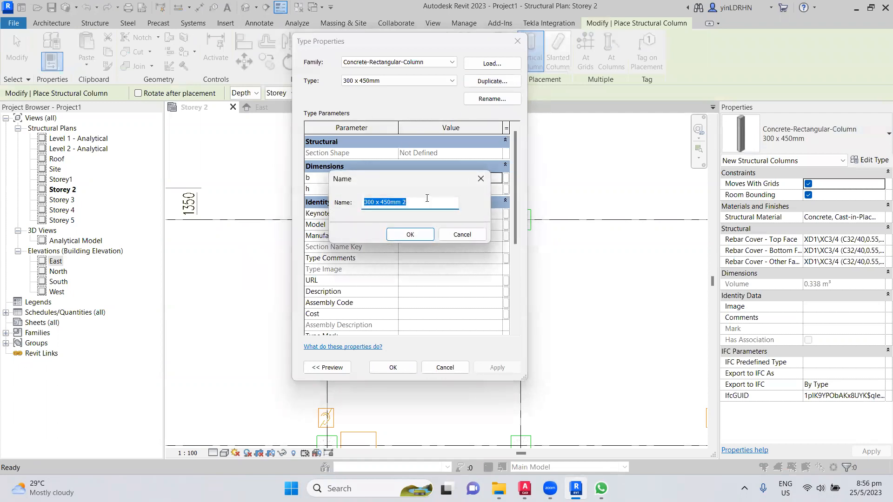
text(7)
click(410, 235)
click(434, 179)
text(700)
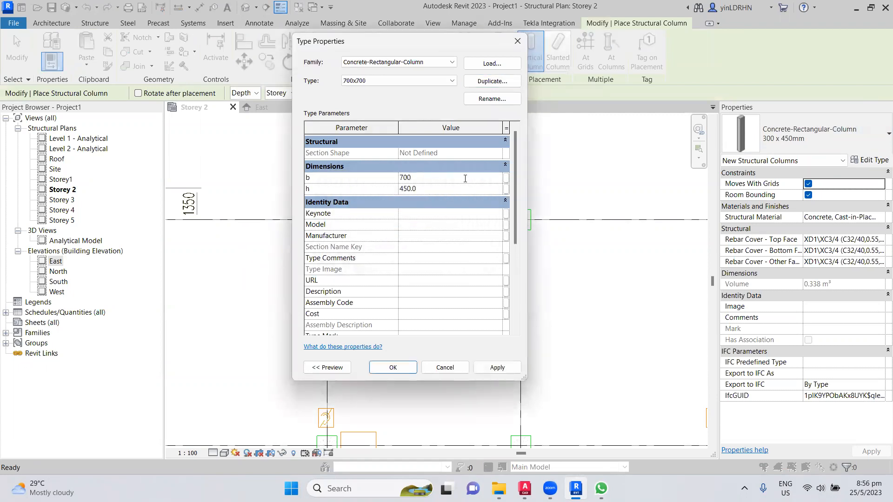
click(440, 186)
text(700)
click(500, 367)
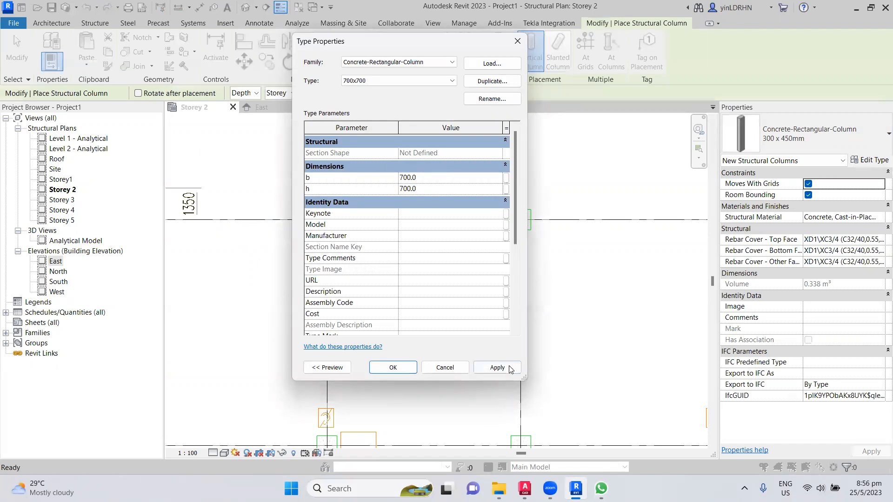
click(393, 368)
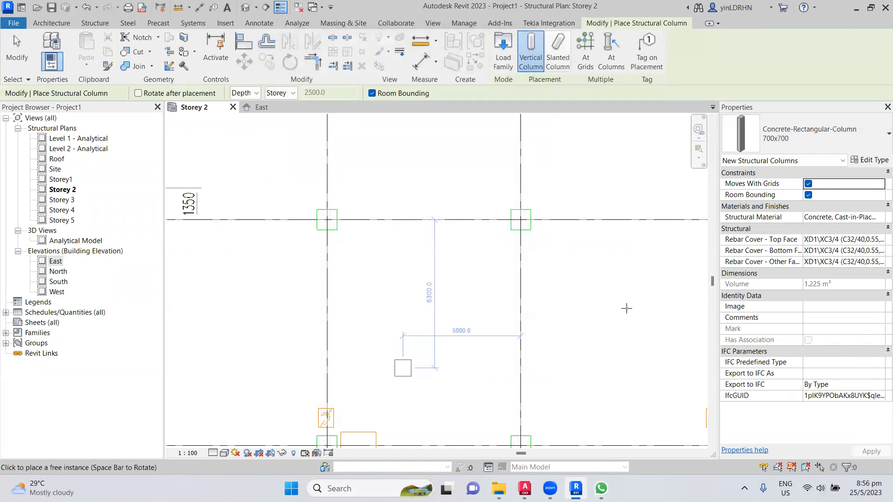
- Set the new column's structural material to Concrete, Cast-in-Place - C40
click(856, 209)
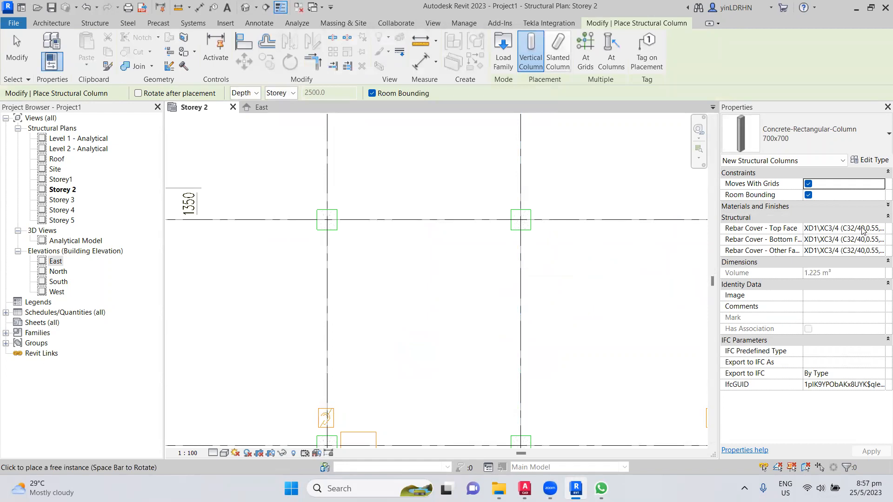
click(881, 207)
click(879, 219)
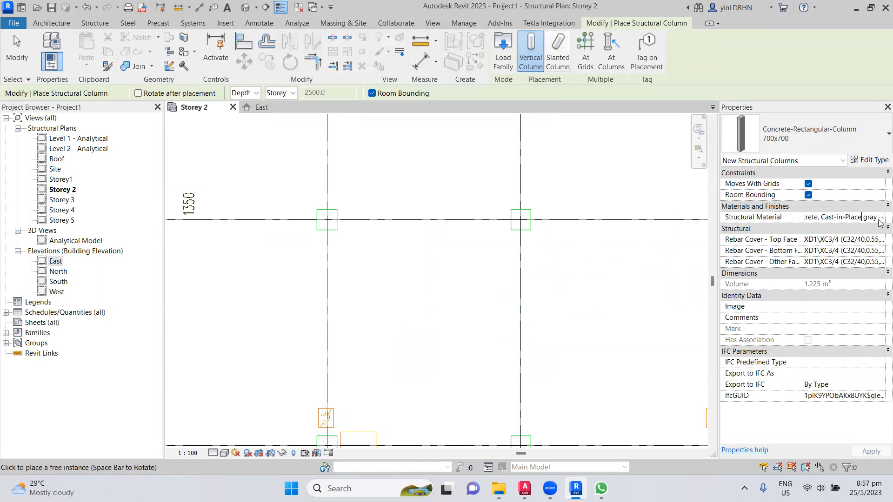
click(880, 217)
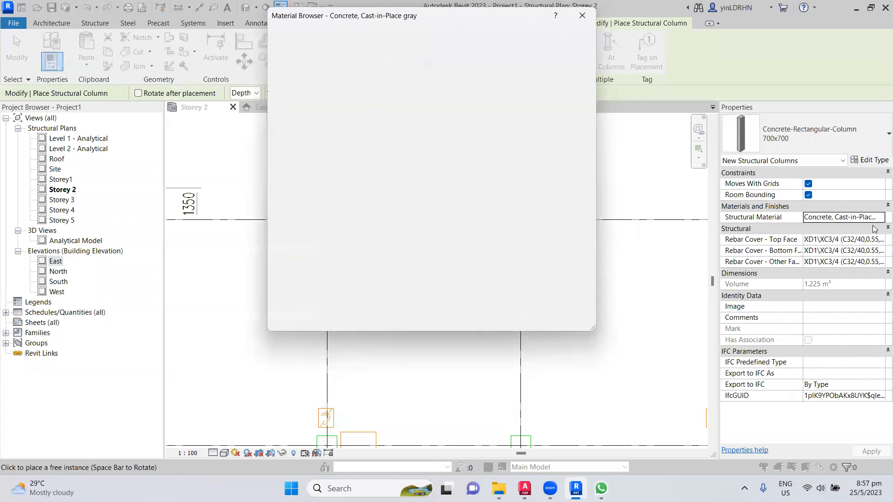
scroll(435, 199, down, 1)
scroll(435, 199, up, 4)
scroll(435, 199, down, 1)
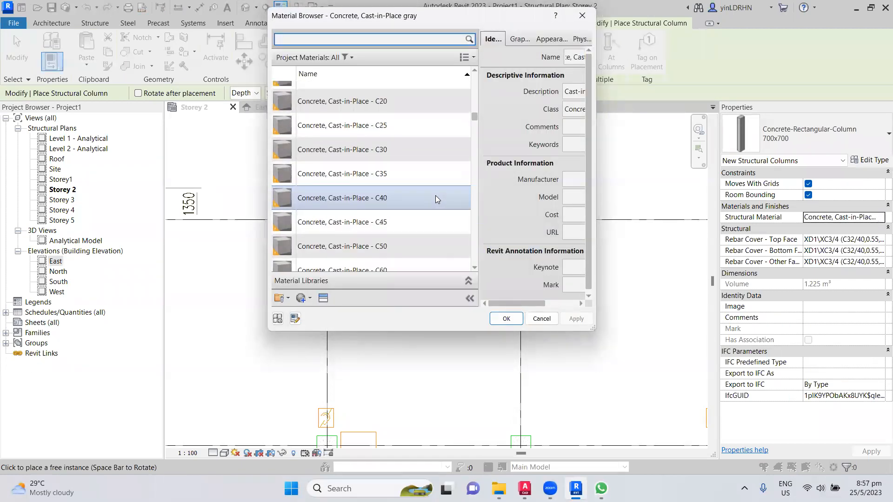
click(400, 197)
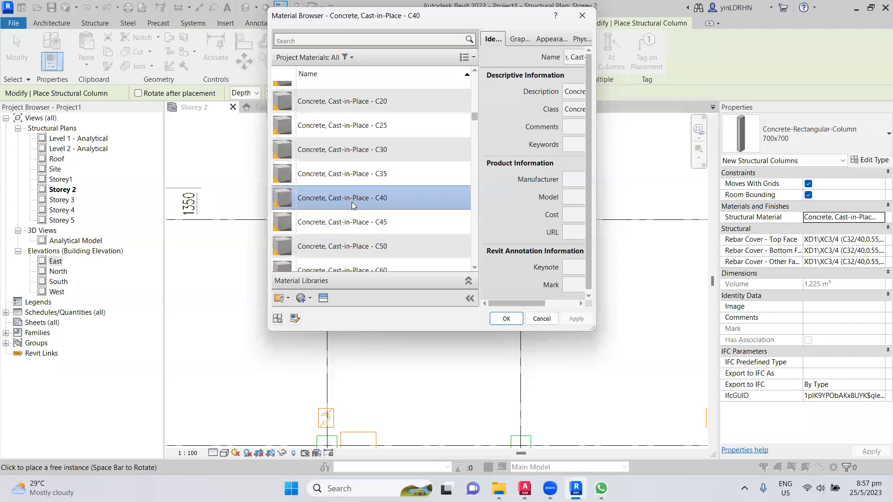
click(506, 320)
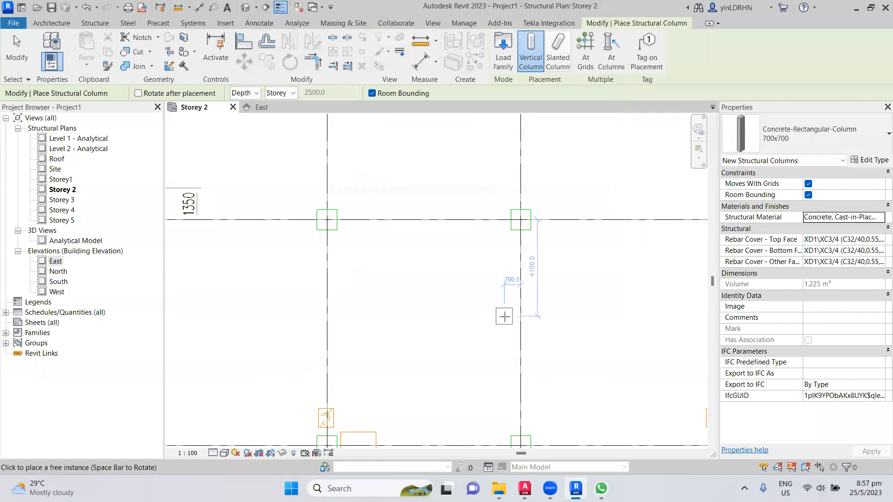
- Place 700x700 columns at the intersections of grid 1 with grids A, B, C and D
middle_drag(273, 279, 474, 321)
scroll(451, 293, down, 2)
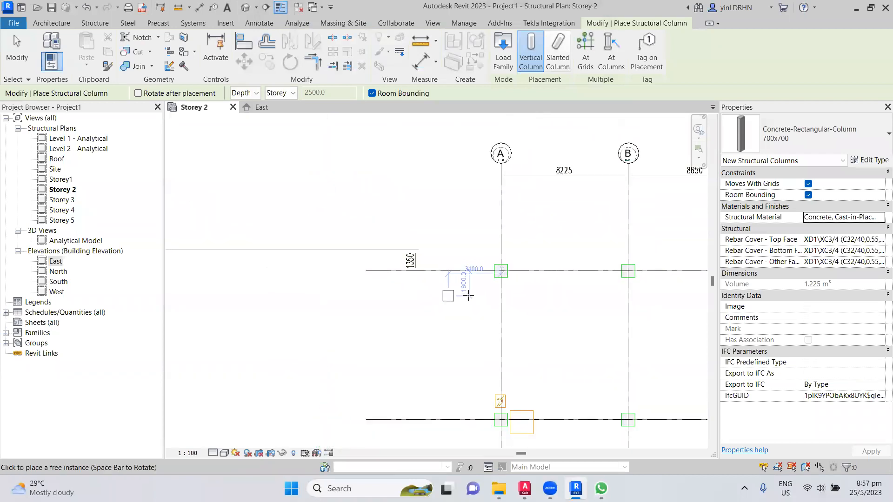
scroll(501, 274, up, 2)
scroll(504, 278, up, 2)
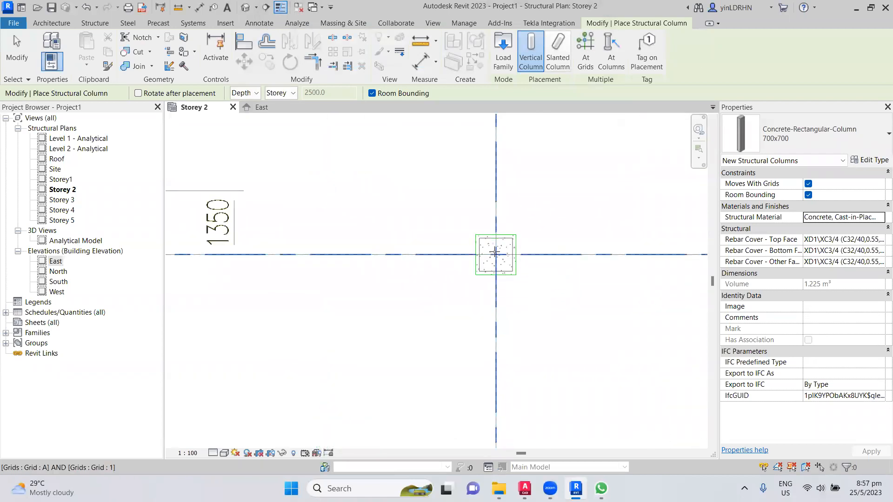
click(495, 253)
middle_drag(620, 297, 282, 323)
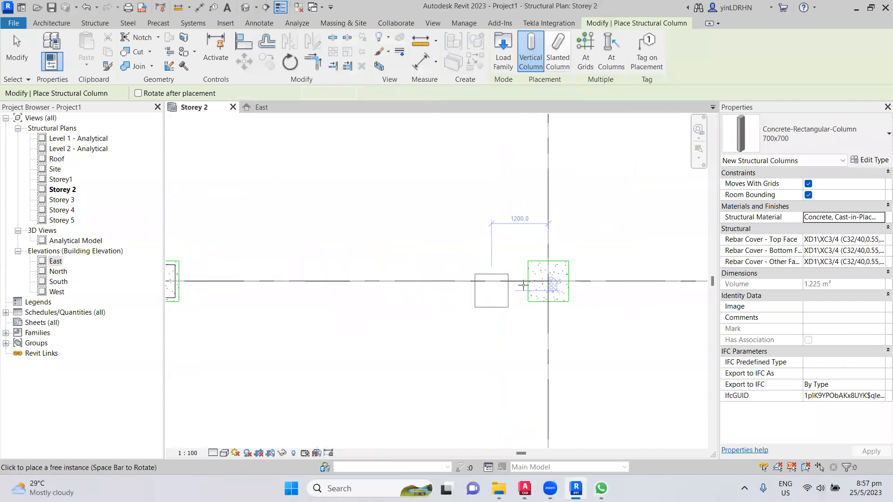
click(552, 279)
scroll(580, 287, down, 2)
middle_drag(684, 308, 286, 338)
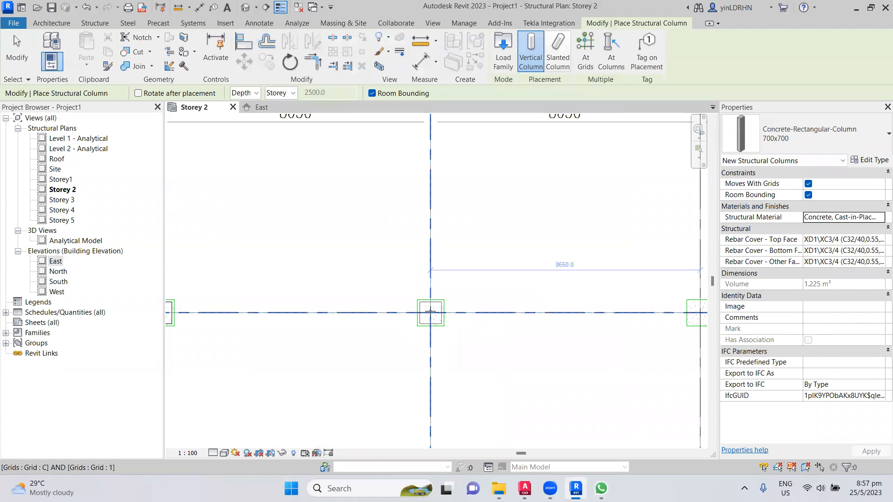
middle_drag(570, 359, 334, 359)
click(472, 316)
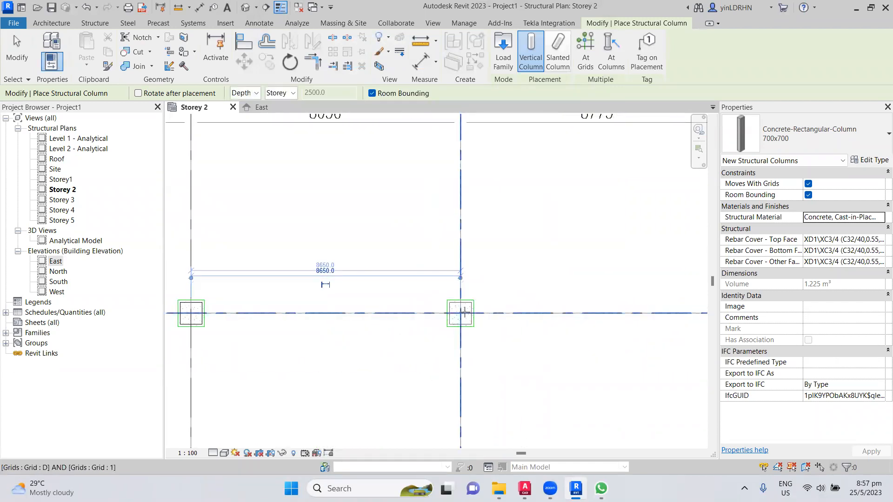
- Place 700x700 columns at the intersections of grid 2 with grids A, B, C and D
scroll(583, 267, down, 3)
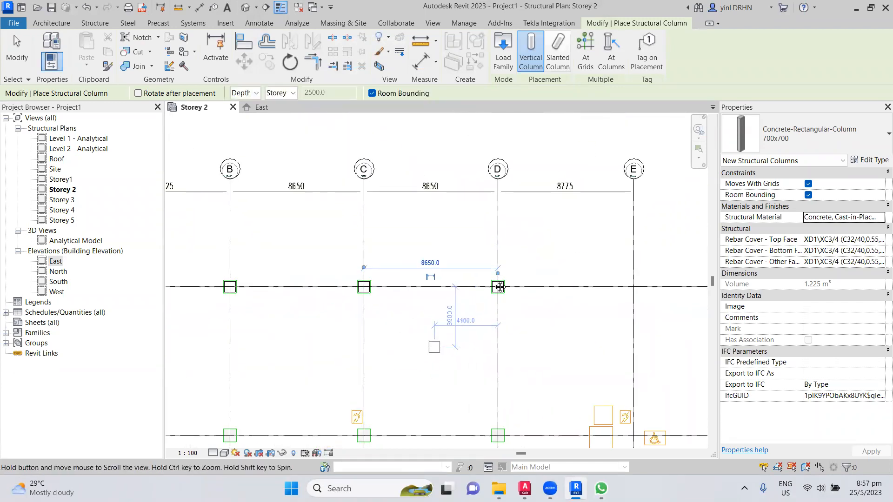
middle_drag(488, 303, 624, 169)
middle_drag(223, 317, 247, 310)
scroll(243, 308, up, 4)
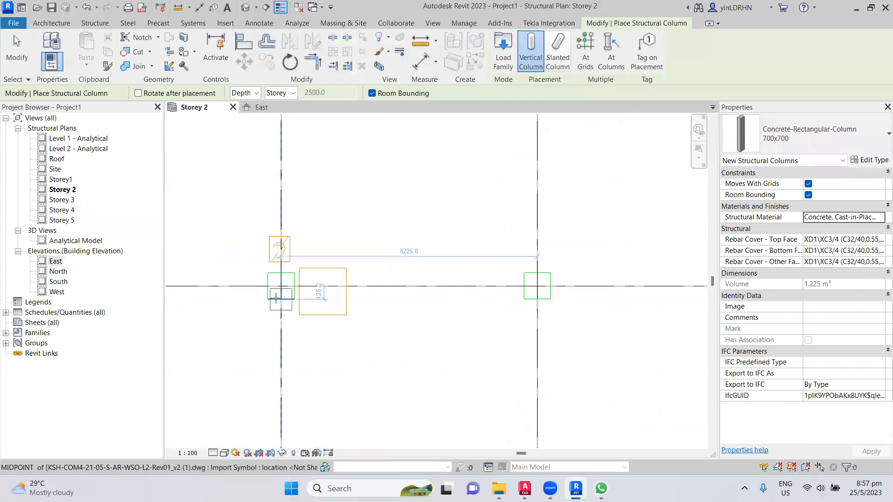
scroll(297, 279, down, 1)
middle_drag(297, 279, 407, 315)
scroll(350, 305, up, 3)
scroll(381, 298, down, 2)
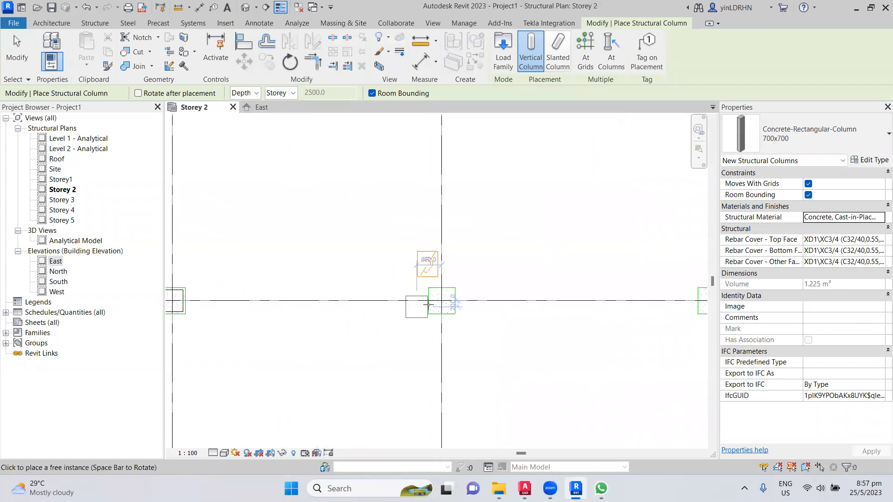
scroll(442, 312, down, 2)
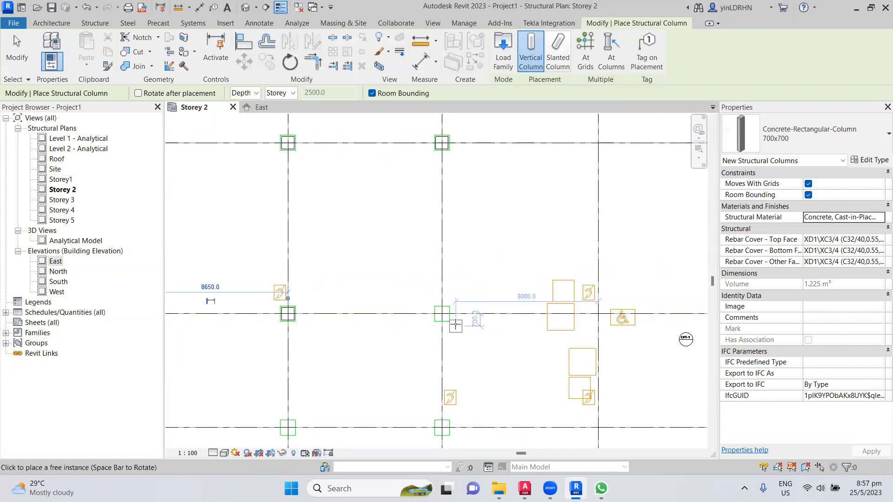
scroll(455, 324, up, 2)
scroll(532, 323, down, 1)
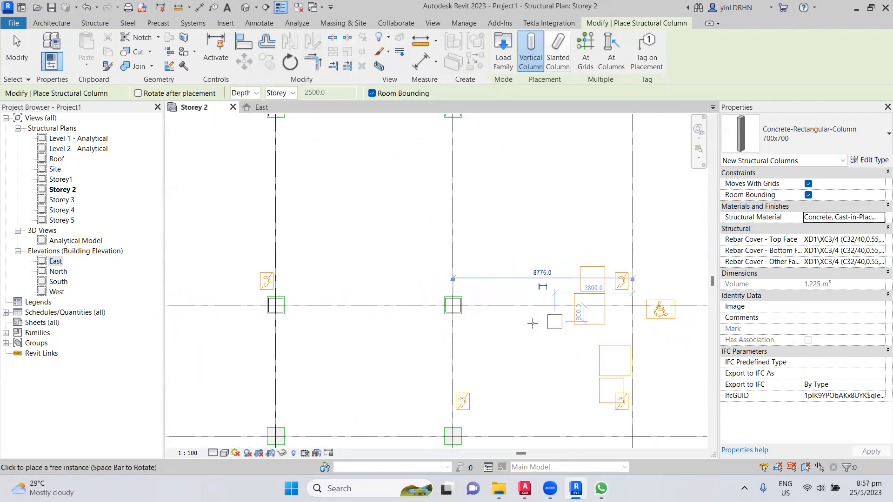
- Place 700x700 columns at the intersections of grid 3 with grids B, C and D
scroll(553, 310, down, 2)
middle_drag(554, 309, 364, 324)
scroll(364, 324, up, 5)
middle_drag(470, 295, 279, 296)
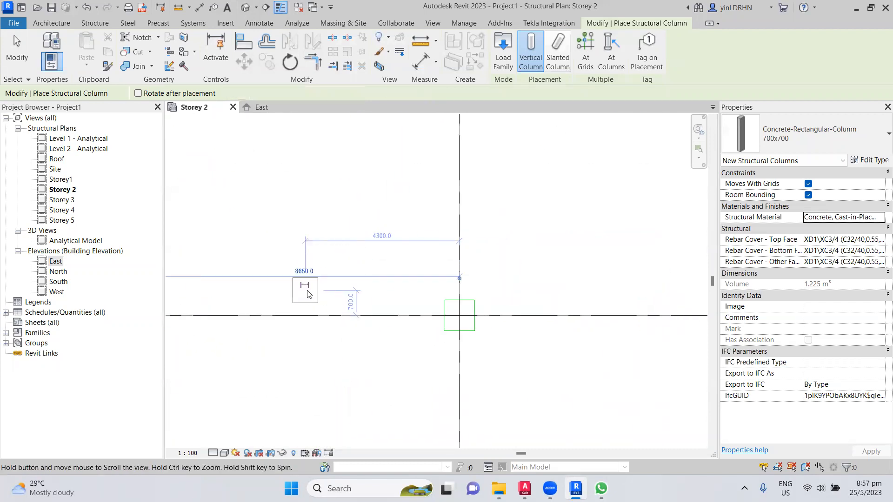
scroll(393, 272, down, 1)
scroll(492, 305, down, 3)
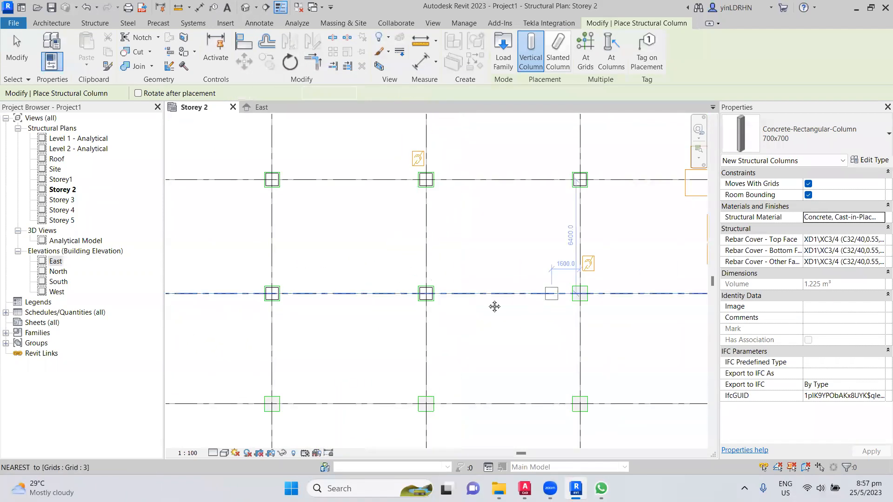
scroll(426, 291, up, 3)
- Place 700x700 columns where grid 4 crosses grids B, C and D, and end column placement
scroll(454, 275, down, 3)
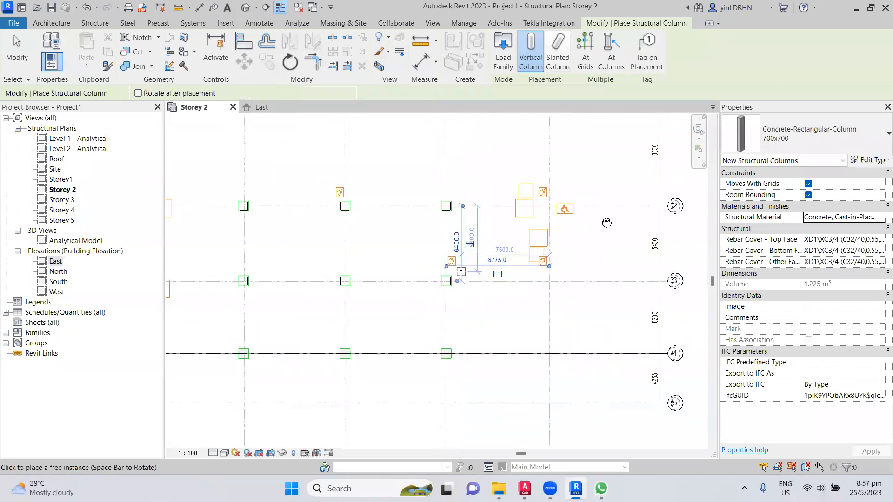
middle_drag(344, 302, 429, 302)
scroll(426, 301, up, 3)
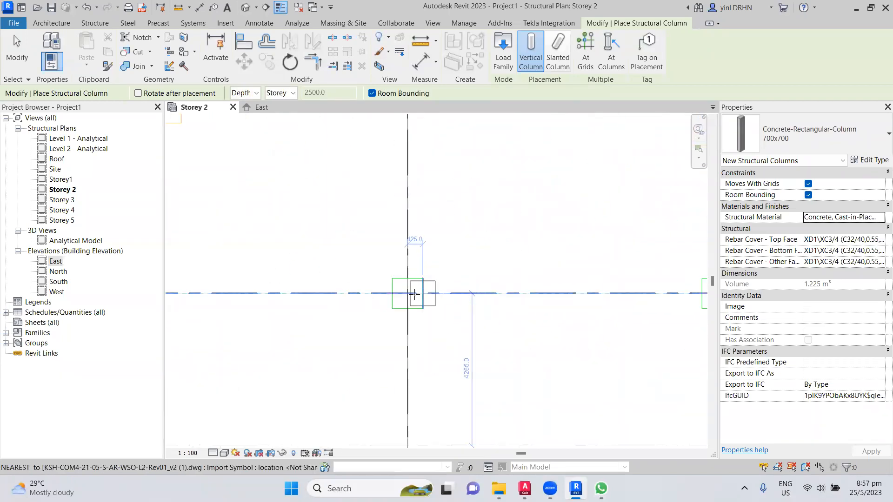
scroll(458, 280, down, 3)
scroll(395, 329, up, 2)
scroll(409, 325, down, 2)
scroll(418, 325, up, 3)
scroll(424, 327, up, 1)
click(458, 314)
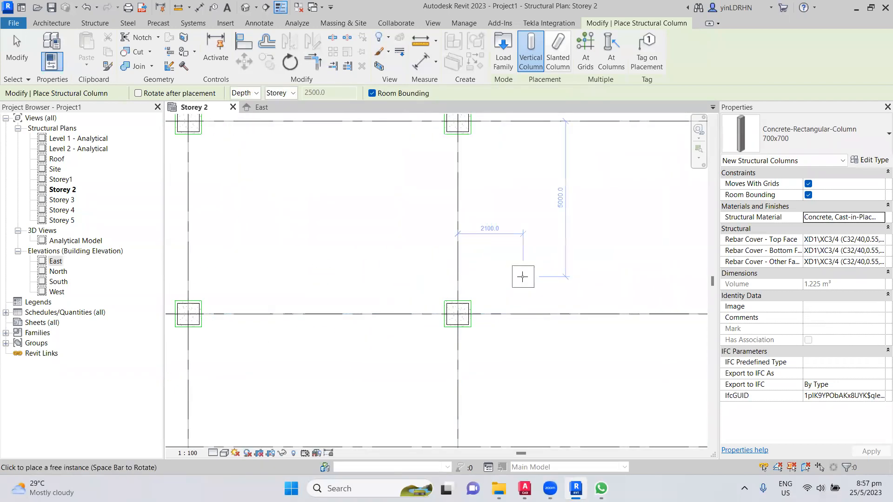
key(Escape)
key(Escape)
- Select all 700x700 column instances visible in the Storey 2 plan and check their base and top level constraints
scroll(535, 282, down, 3)
middle_drag(535, 281, 427, 319)
scroll(426, 319, up, 1)
middle_drag(369, 280, 380, 304)
scroll(380, 303, up, 2)
scroll(380, 303, up, 2)
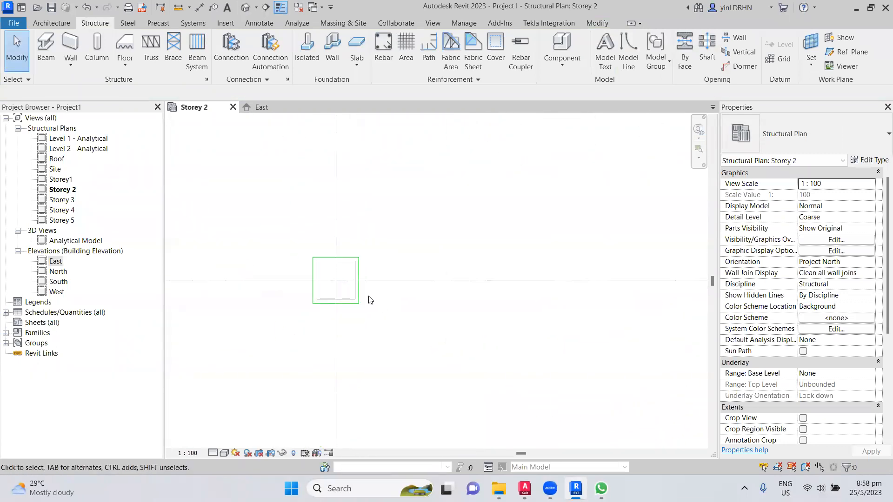
click(354, 297)
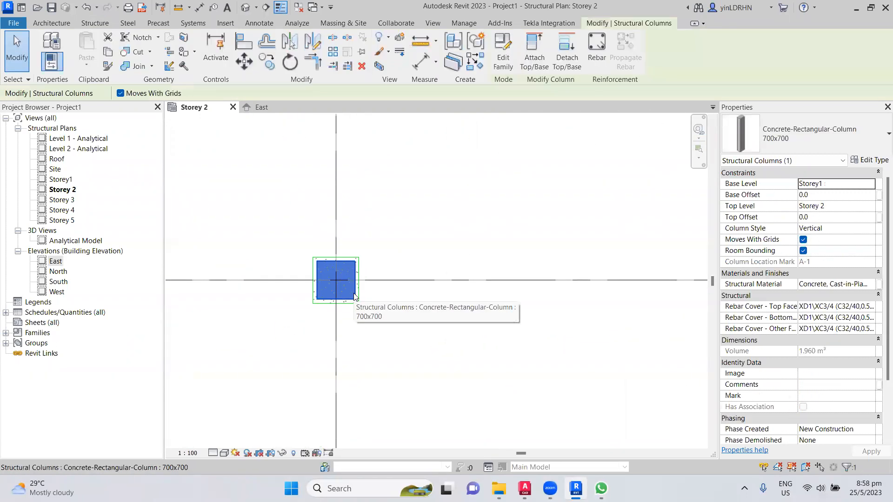
right_click(355, 296)
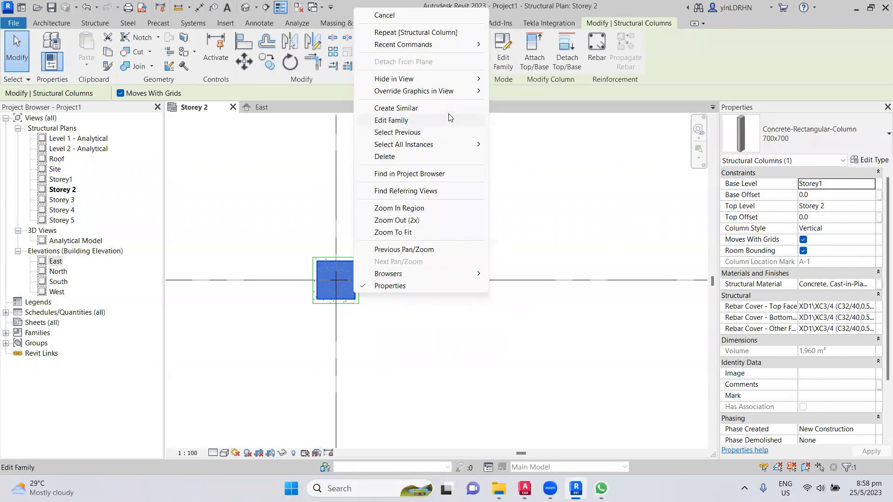
mouse_move(460, 145)
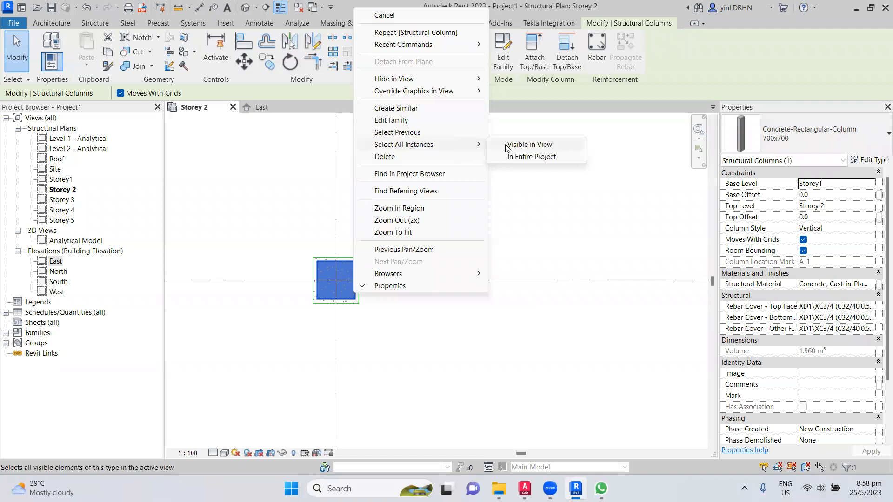
click(524, 143)
scroll(388, 277, down, 2)
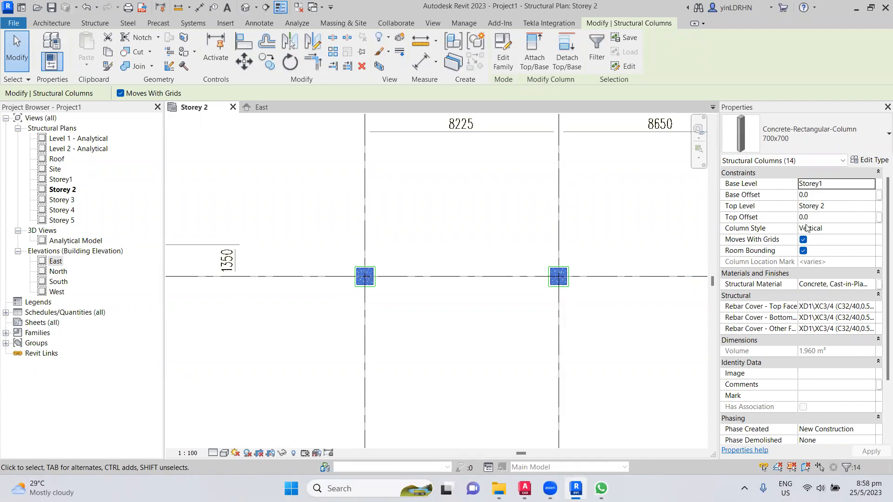
click(608, 366)
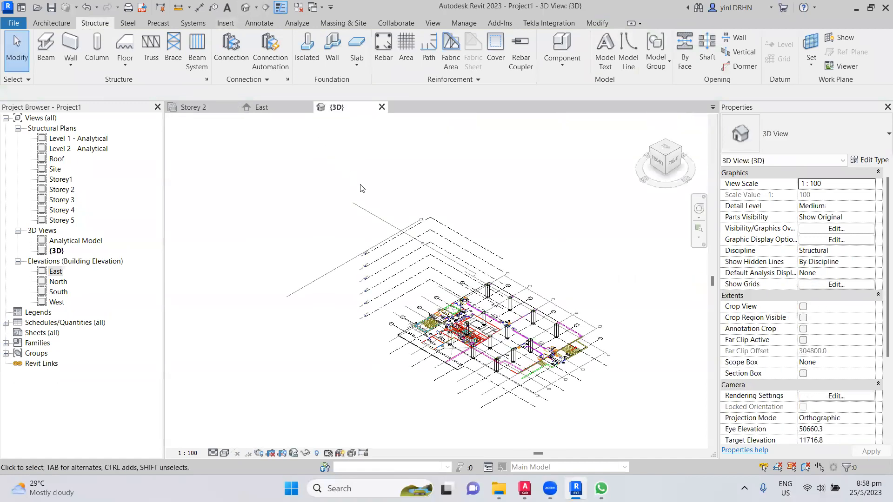
- Examine the placed columns against the imported floor plan in the default 3D view
scroll(285, 336, up, 2)
scroll(285, 336, up, 5)
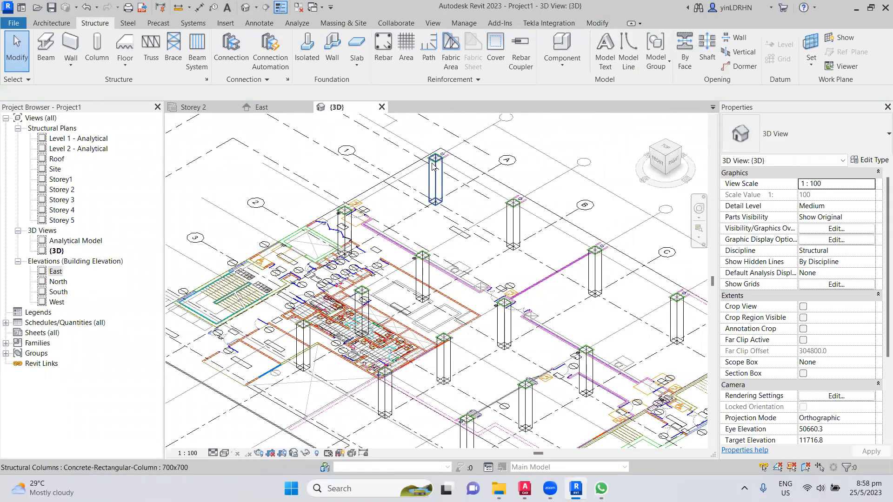
middle_drag(672, 320, 511, 232)
scroll(510, 232, up, 3)
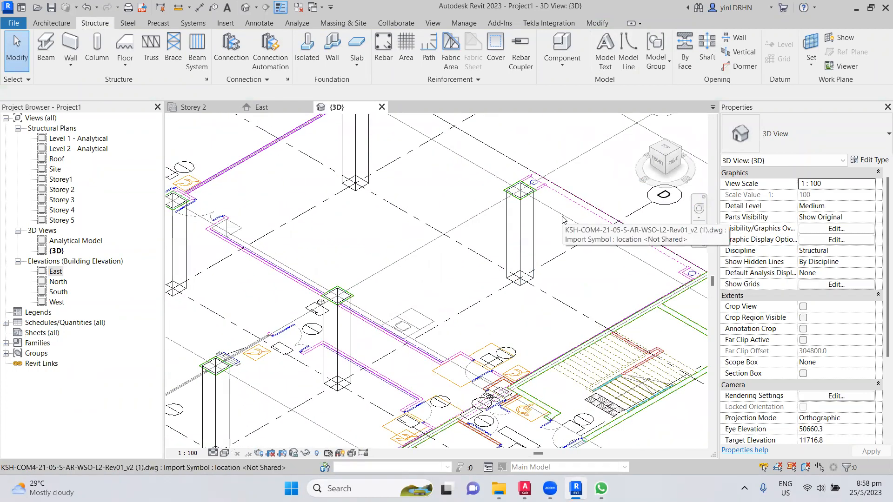
scroll(562, 219, down, 3)
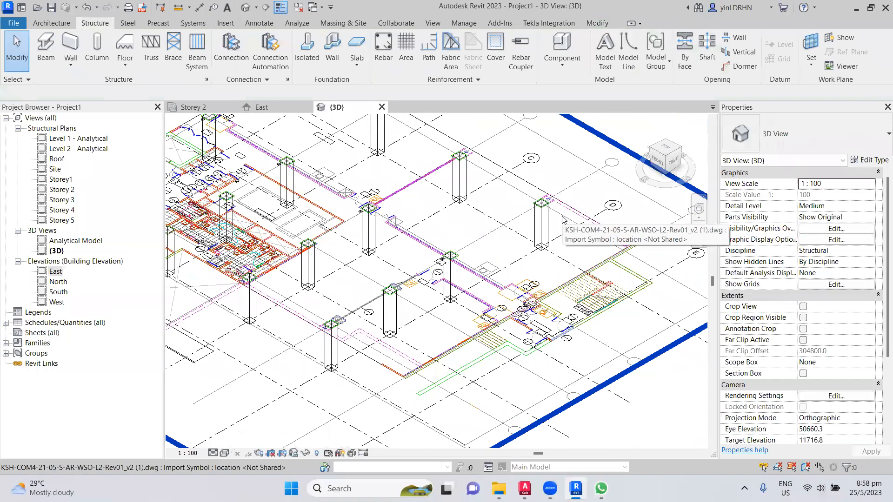
- Close the East elevation view and return to the Storey 2 structural plan
click(289, 107)
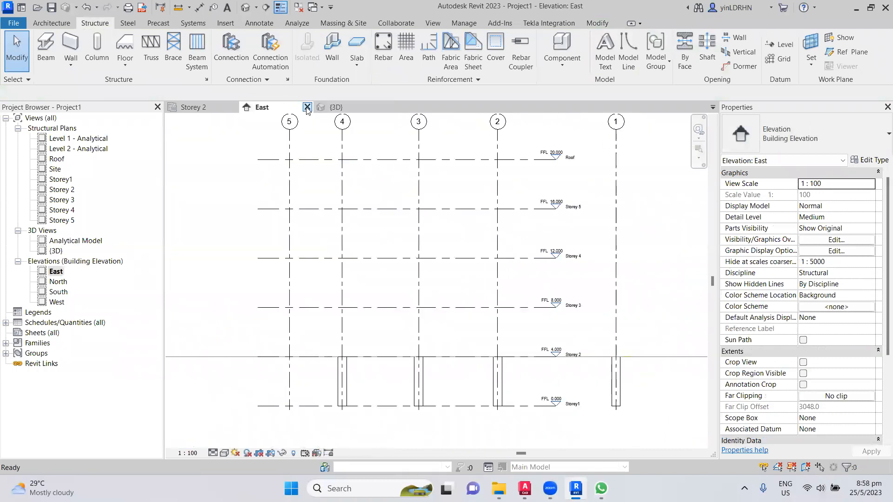
click(307, 108)
click(194, 107)
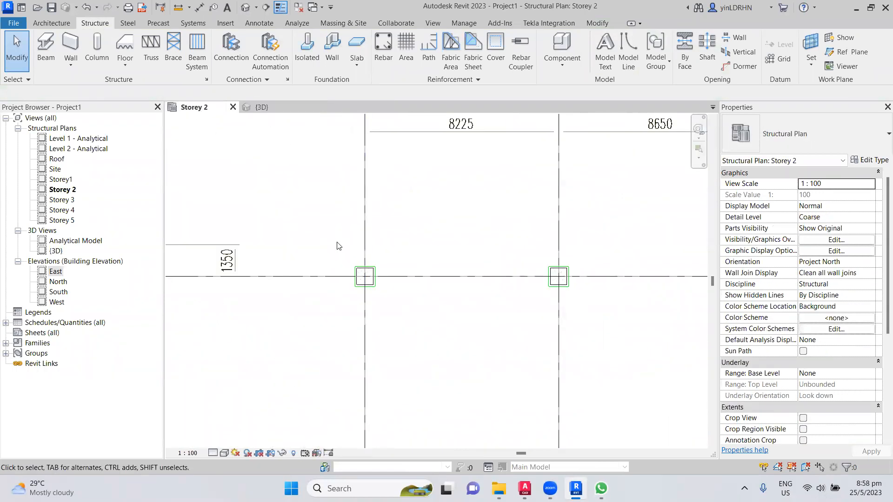
scroll(326, 279, down, 5)
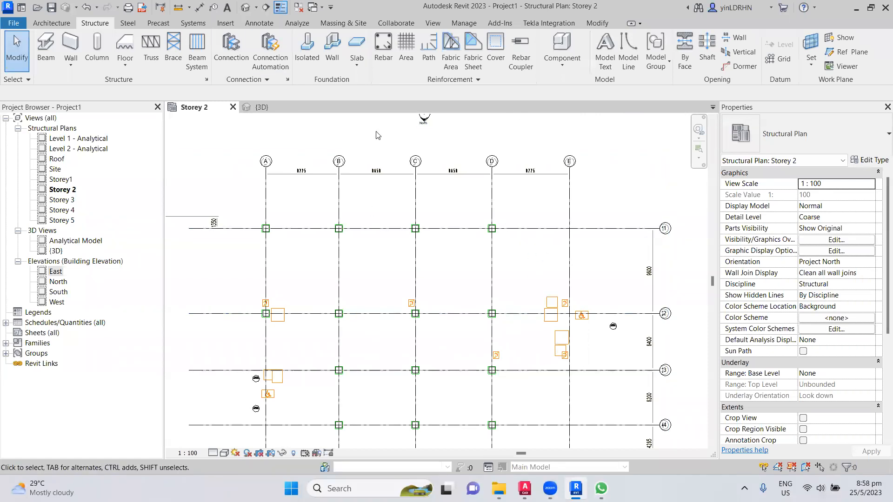
scroll(349, 172, up, 2)
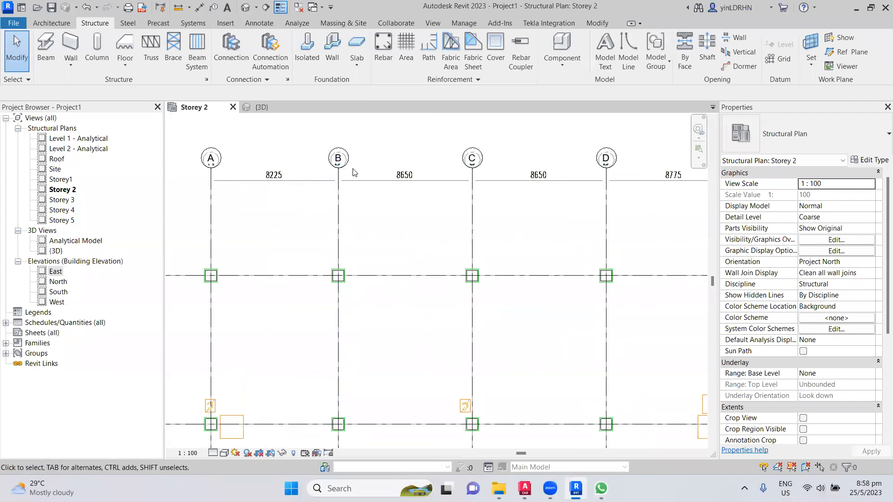
scroll(359, 165, down, 2)
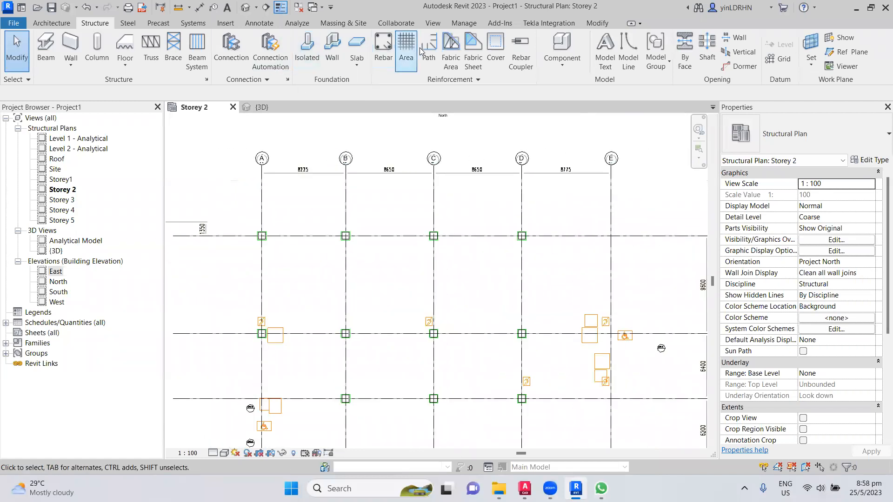
- Turn on the S-_WALLHIDD_--_ and S-_WALLSTRU_--_ layers of the imported DWG in the Storey 2 visibility overrides
click(812, 240)
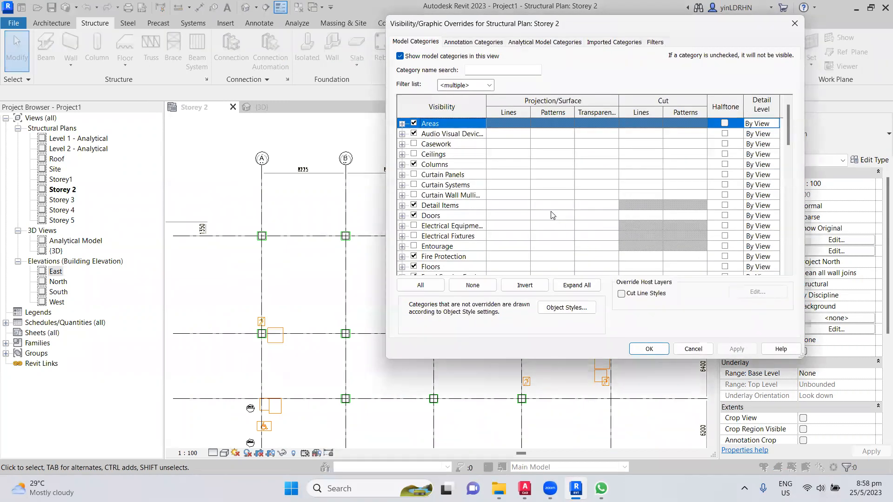
scroll(535, 212, down, 2)
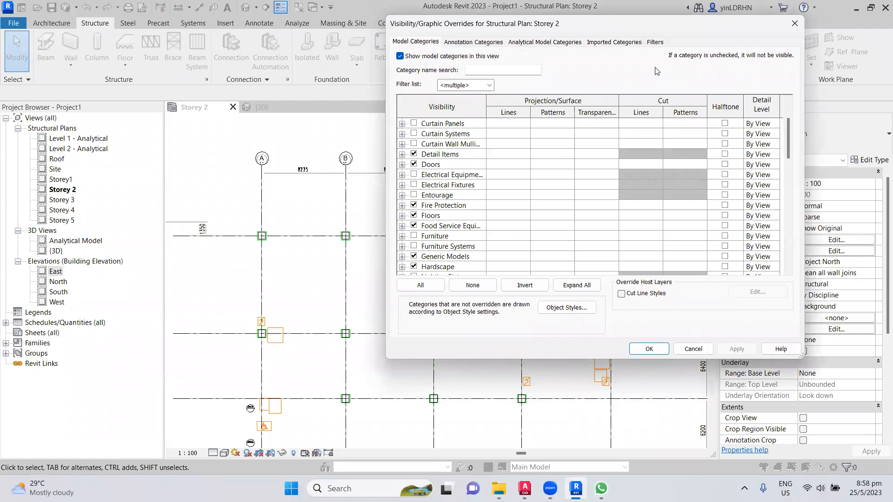
click(614, 41)
click(403, 107)
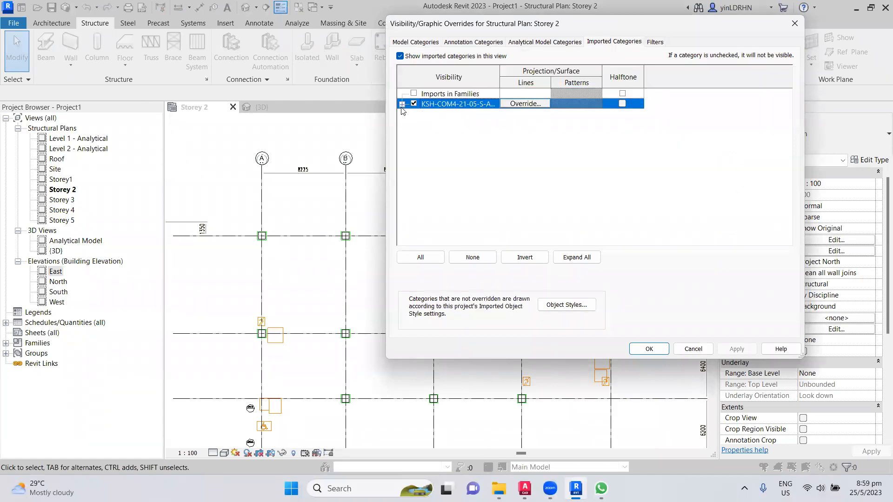
click(402, 104)
scroll(613, 195, down, 1)
scroll(613, 195, down, 3)
scroll(612, 195, down, 2)
drag(790, 98, 794, 216)
click(425, 196)
click(426, 206)
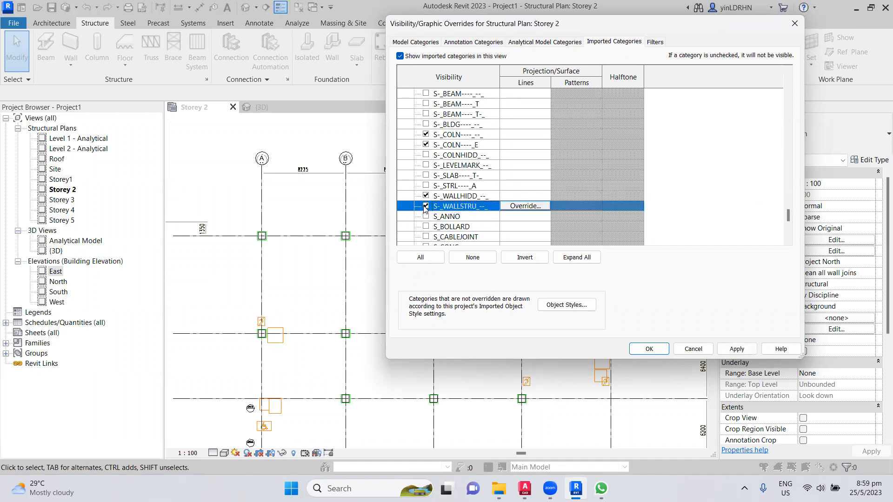
click(737, 349)
click(649, 349)
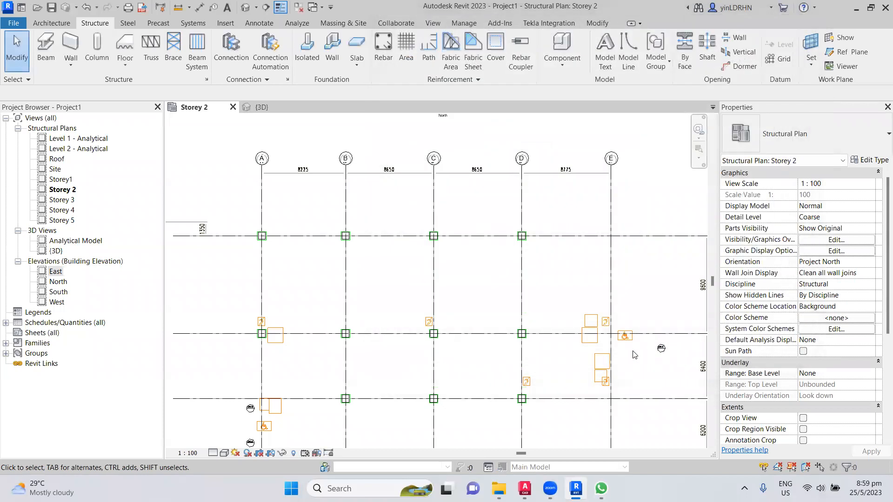
- Reopen the Storey 2 visibility overrides and look through the imported DWG's layer list
middle_drag(389, 293, 349, 195)
scroll(346, 194, down, 1)
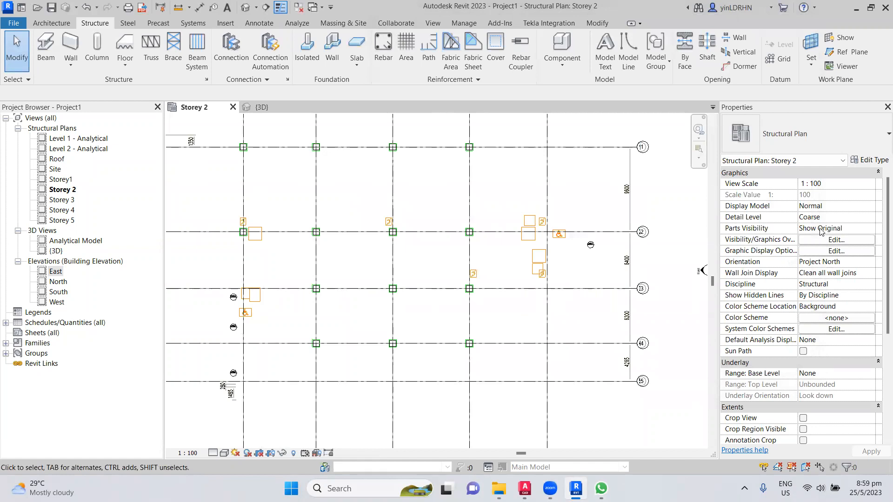
click(827, 241)
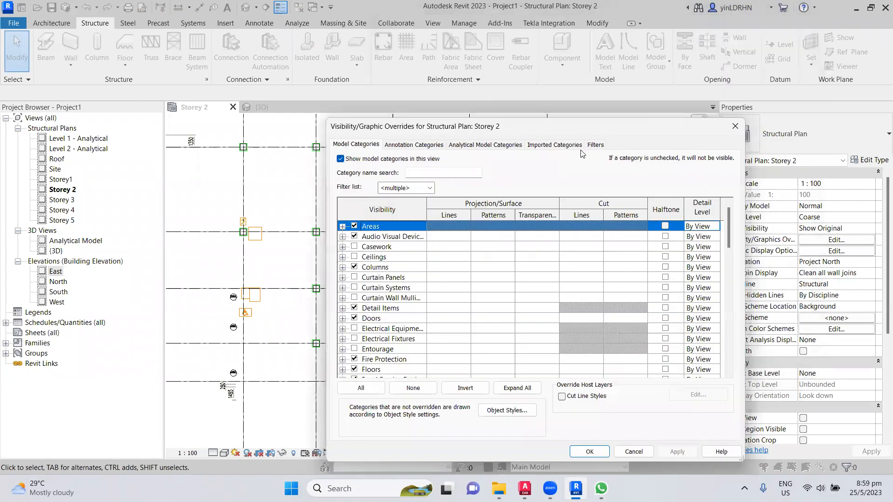
click(558, 145)
click(343, 207)
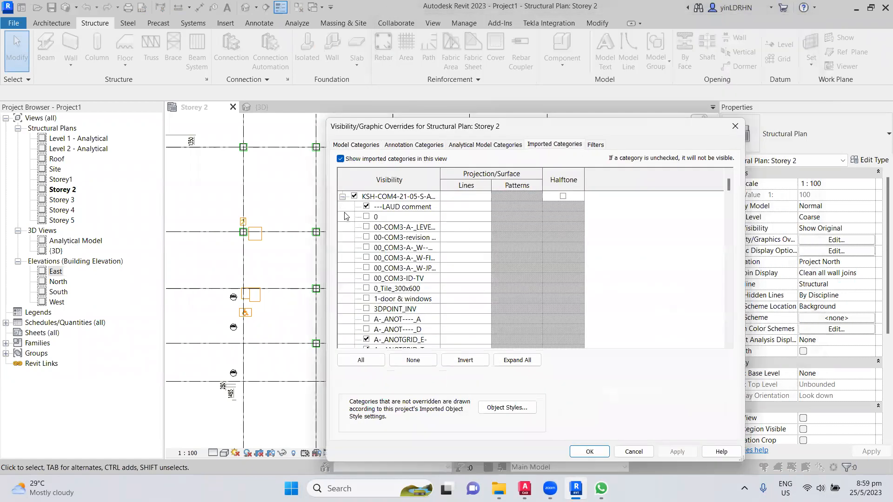
scroll(390, 266, down, 2)
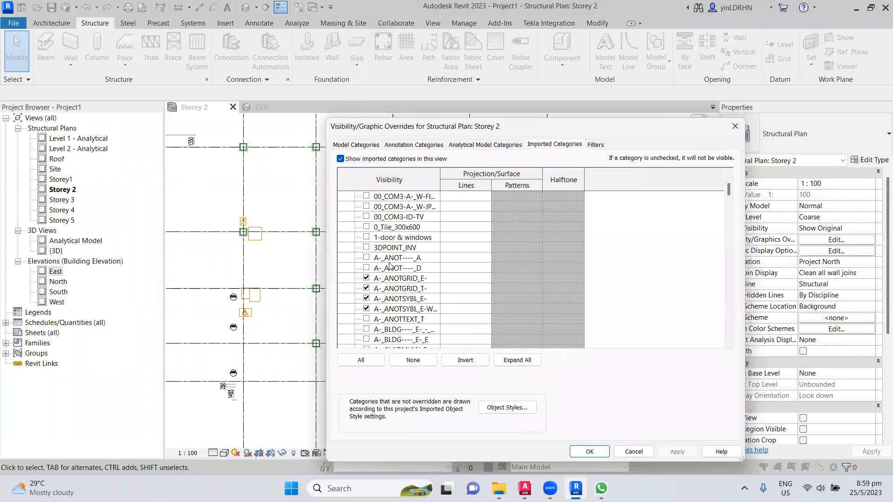
- Switch to the Storey 2 drawing in AutoCAD and select the concrete wall outline beside the corridor to identify its layer
click(497, 446)
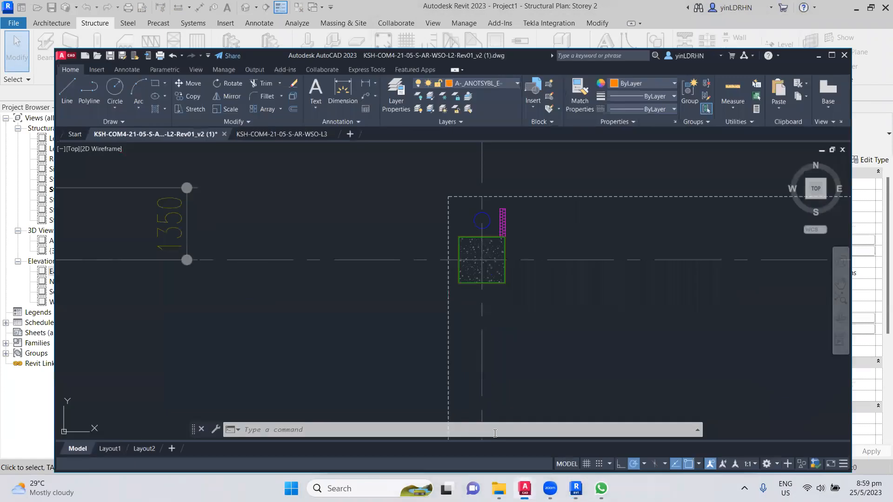
scroll(329, 235, down, 5)
scroll(395, 283, up, 10)
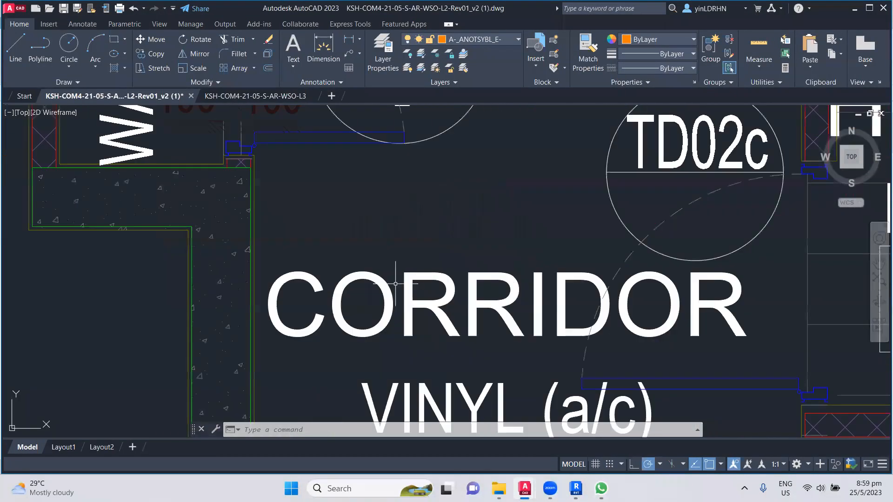
click(251, 266)
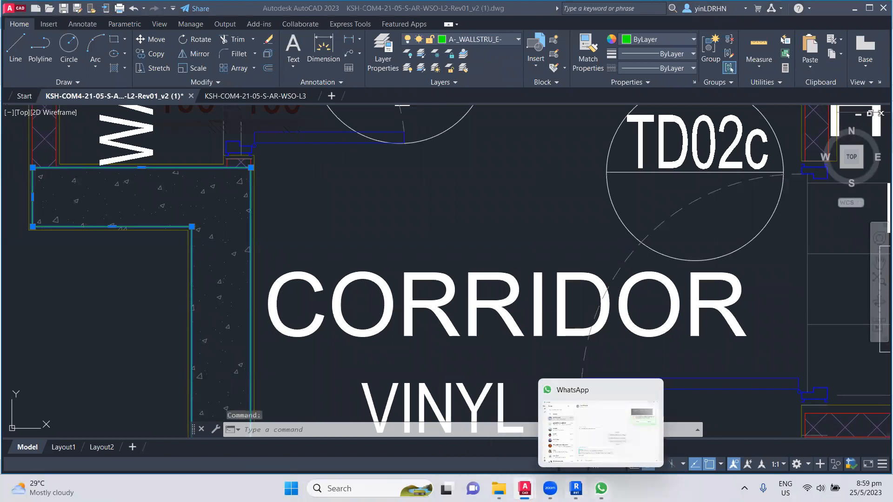
- Switch back to Revit and turn on the imported DWG's A-_WALLSTRU_E- layer in the Storey 2 visibility overrides
click(576, 489)
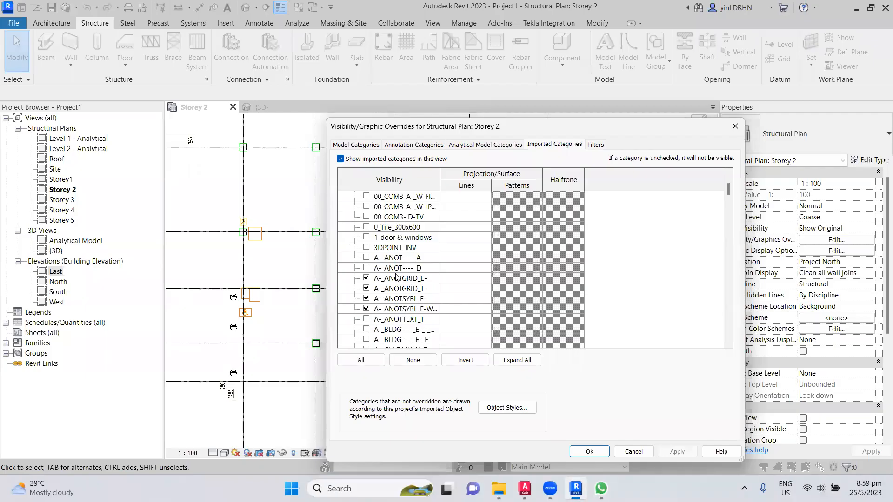
scroll(396, 278, down, 9)
scroll(397, 278, down, 3)
scroll(397, 279, down, 2)
scroll(397, 280, down, 1)
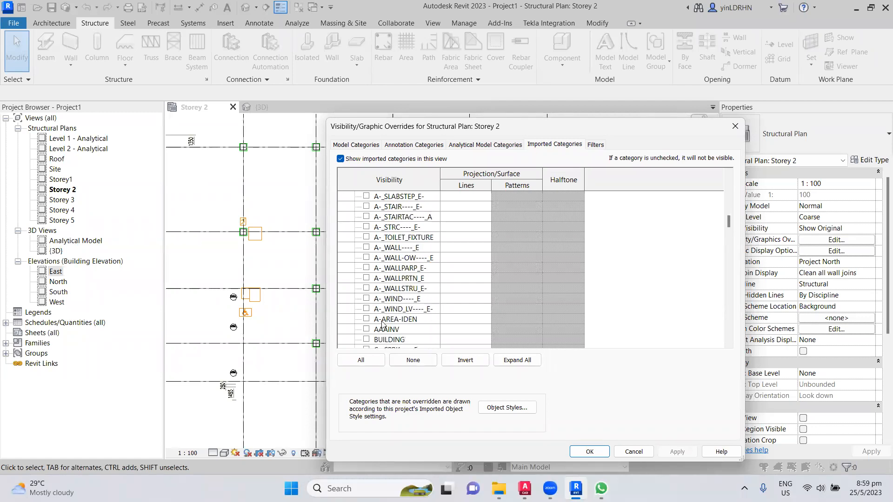
click(367, 289)
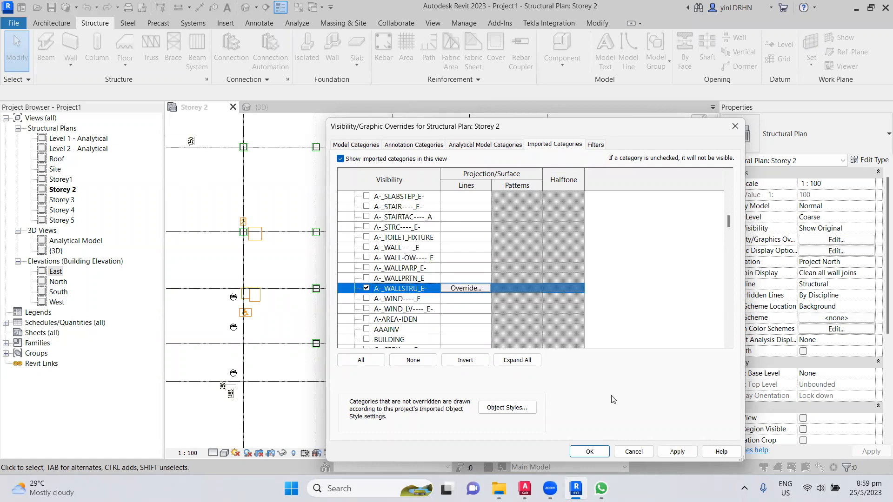
click(678, 452)
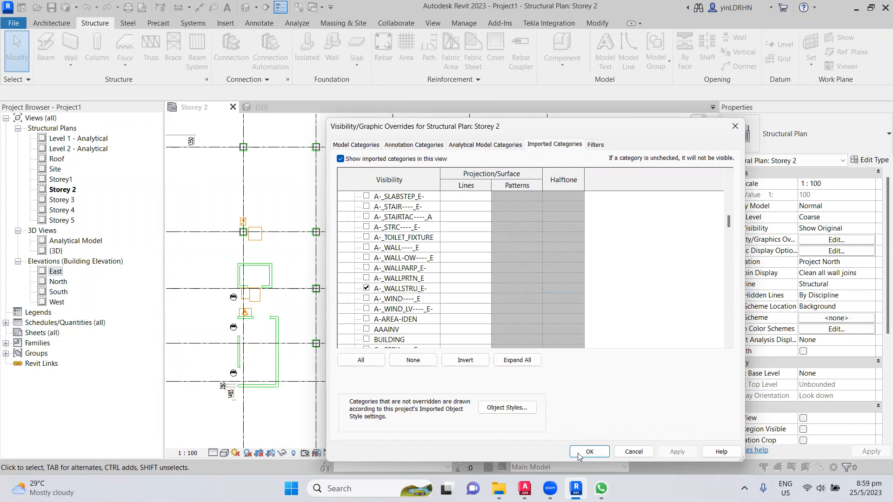
click(589, 452)
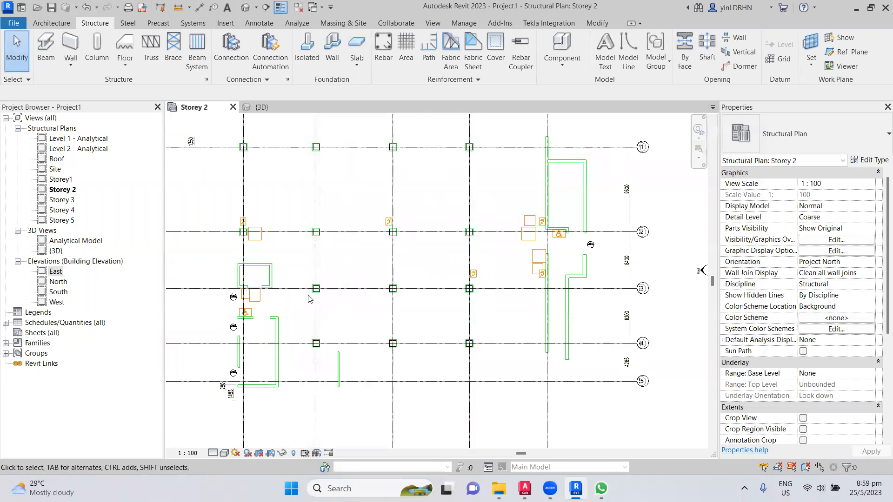
- Examine the imported structural wall outlines across the Storey 2 plan, including the core walls along grid A
scroll(241, 277, up, 2)
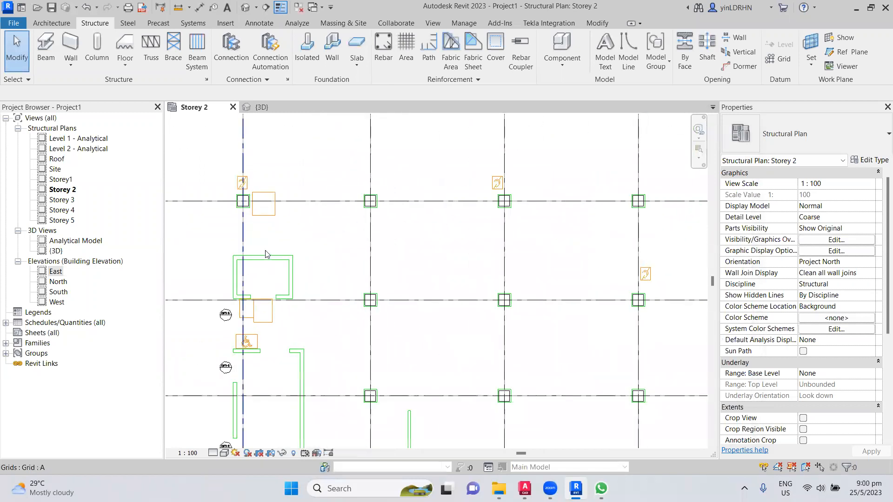
middle_drag(337, 370, 361, 282)
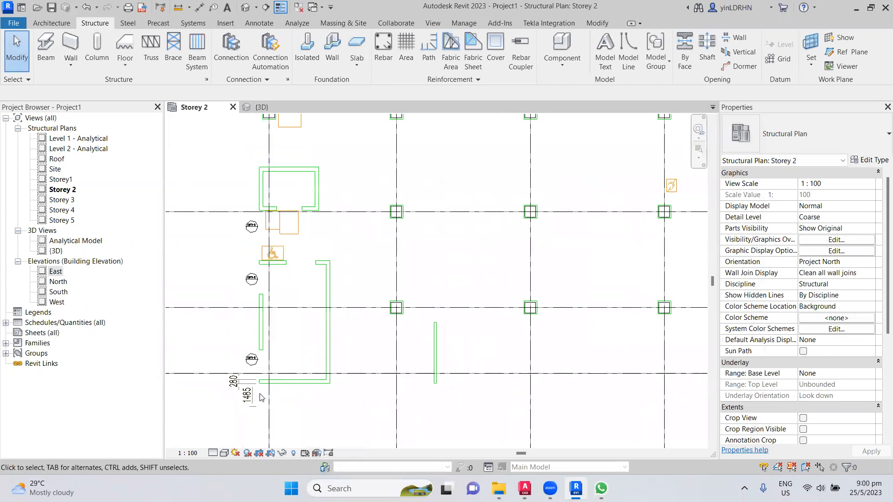
scroll(246, 390, up, 1)
scroll(246, 393, up, 1)
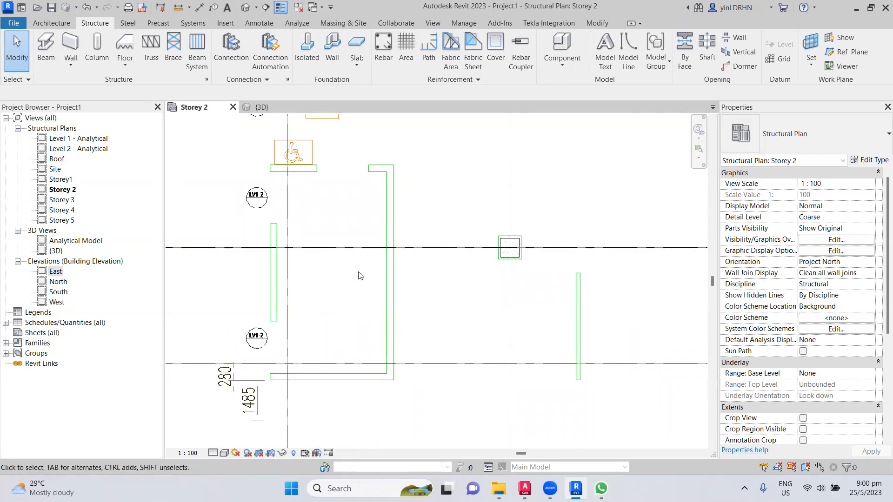
scroll(456, 315, down, 5)
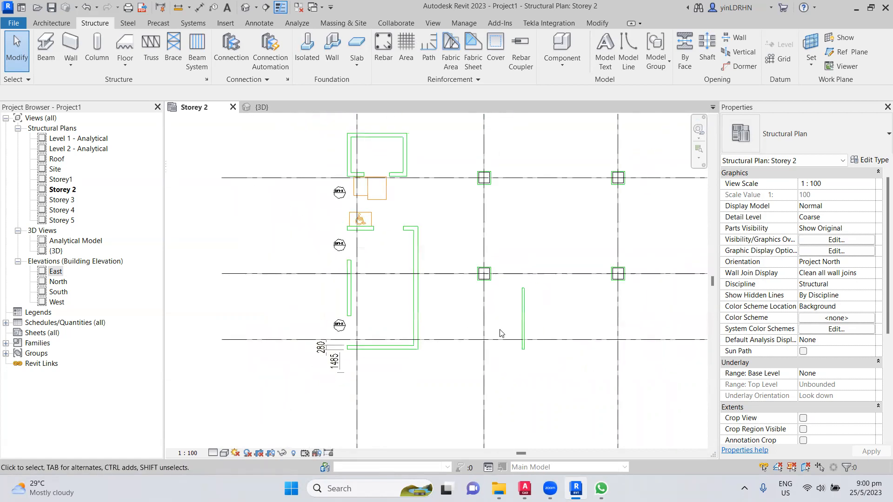
middle_drag(550, 328, 430, 340)
middle_drag(476, 318, 480, 371)
middle_drag(208, 181, 342, 257)
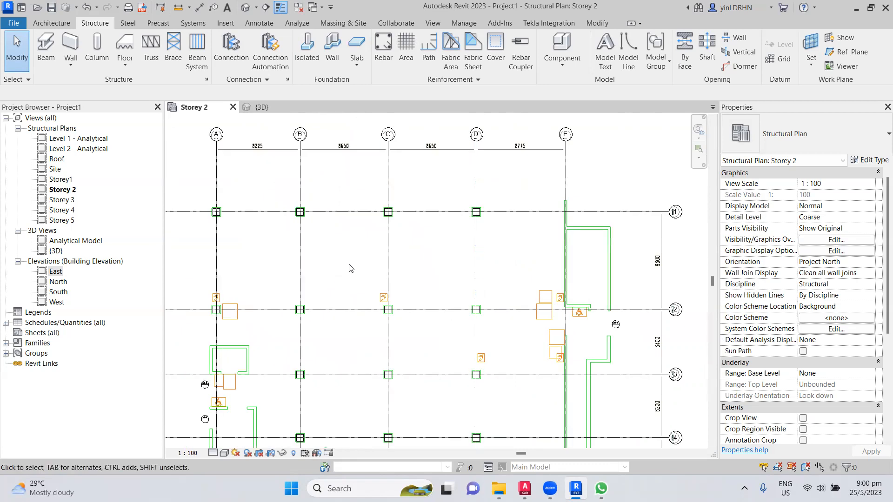
- Start a Generic - 200mm structural wall with its depth down to Storey1 and its location line at Finish Face: Exterior
click(71, 47)
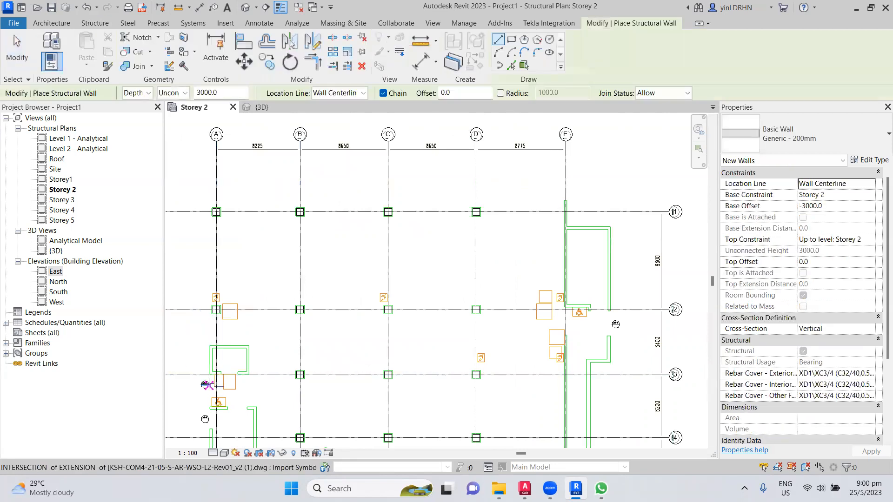
scroll(207, 386, up, 5)
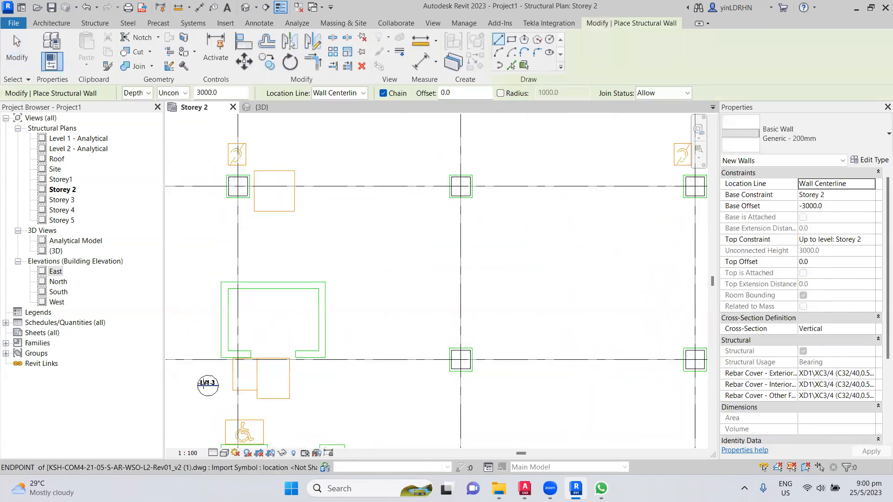
scroll(198, 385, up, 1)
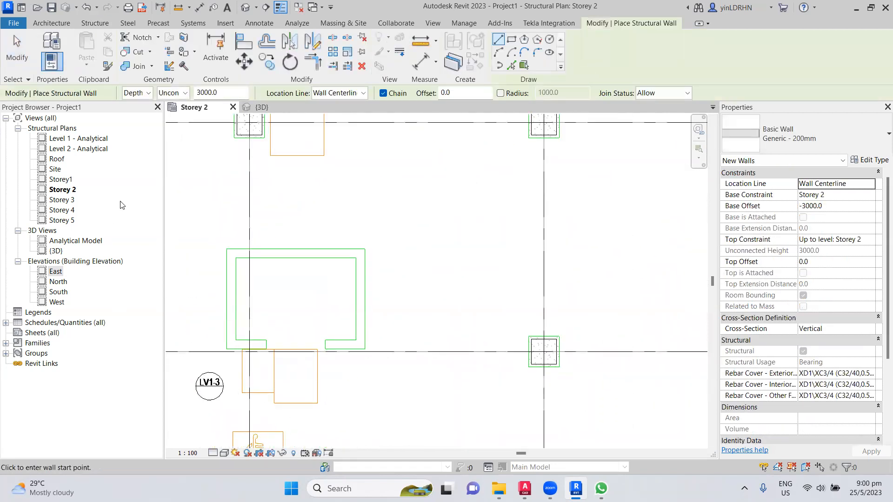
click(175, 96)
click(182, 115)
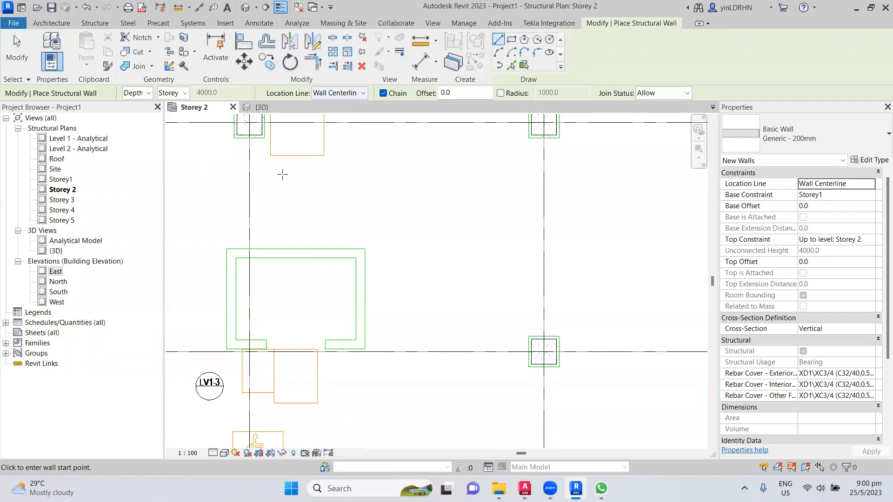
click(349, 94)
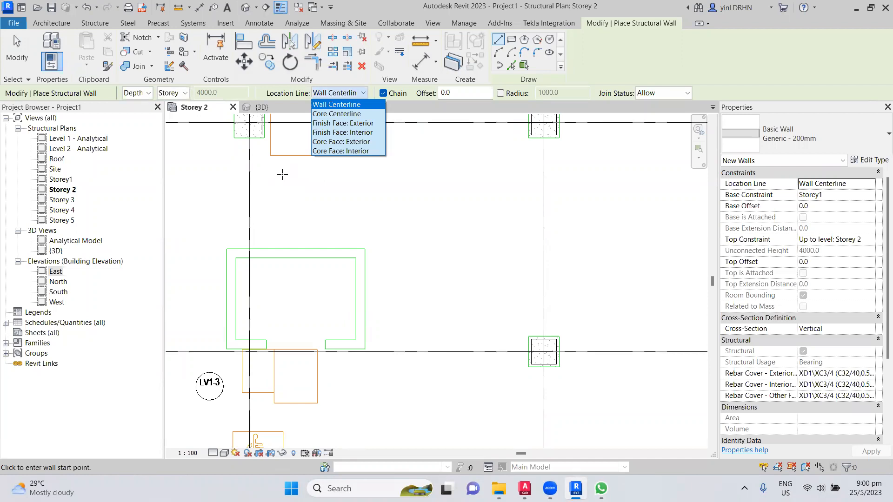
click(354, 124)
- Draw chained structural walls along the west, north and east outer faces of the core above LV1-3, ending with the southeast return
scroll(212, 359, up, 2)
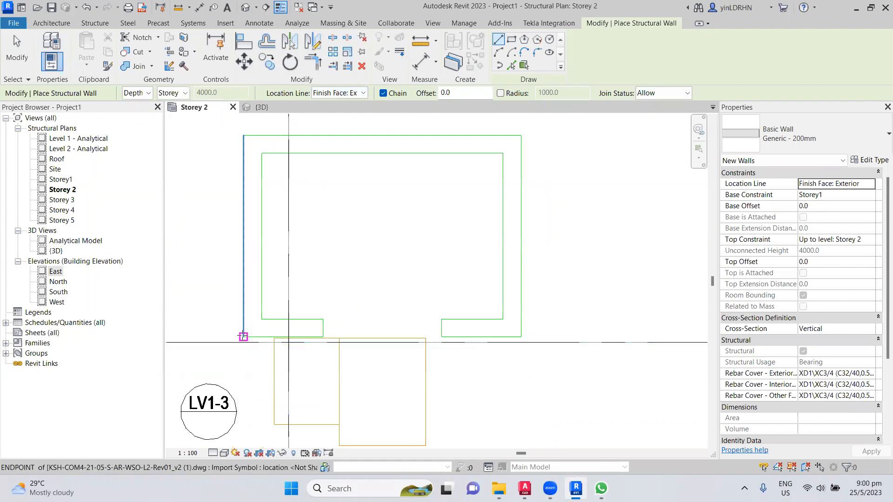
click(243, 337)
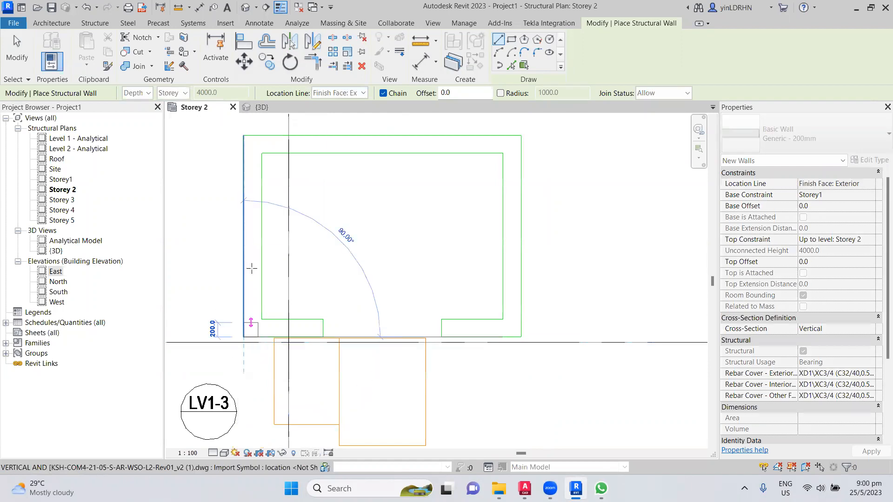
click(243, 135)
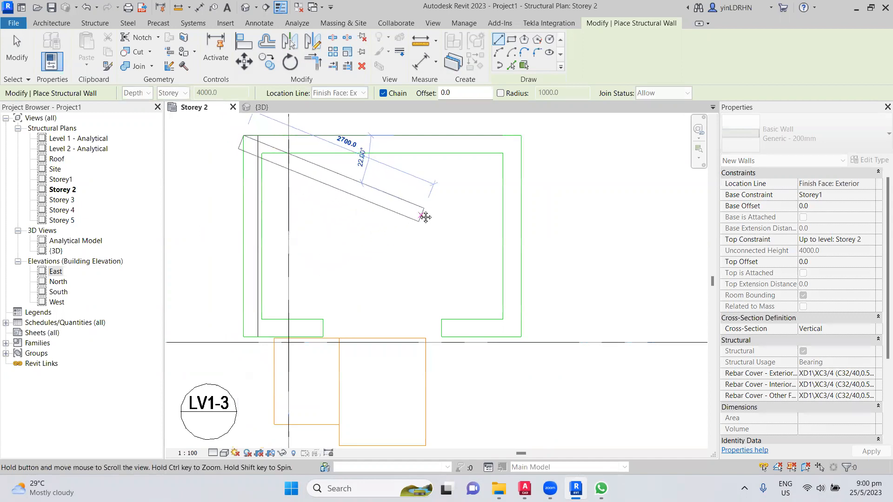
middle_drag(425, 217, 352, 247)
click(448, 166)
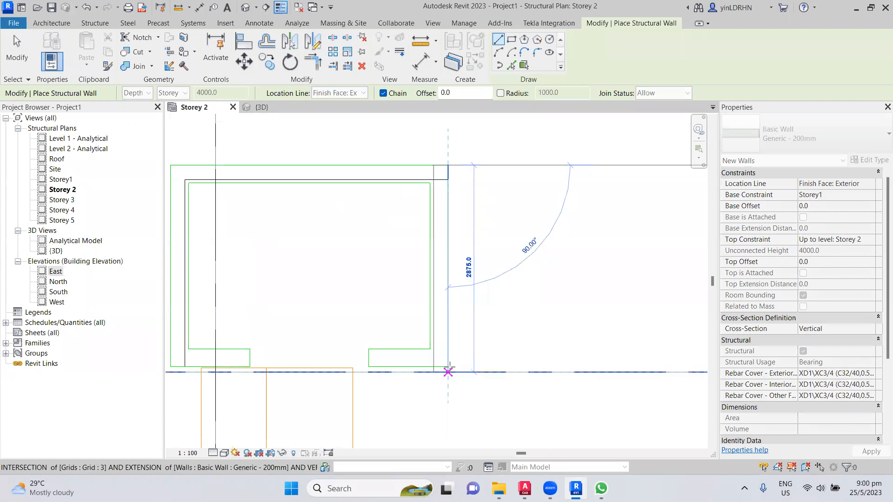
click(448, 373)
click(369, 366)
right_click(359, 278)
click(374, 286)
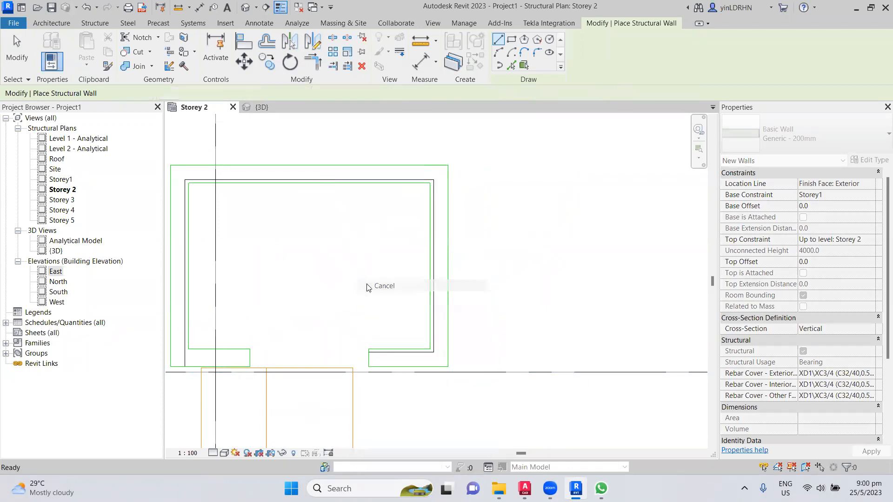
middle_drag(311, 293, 403, 266)
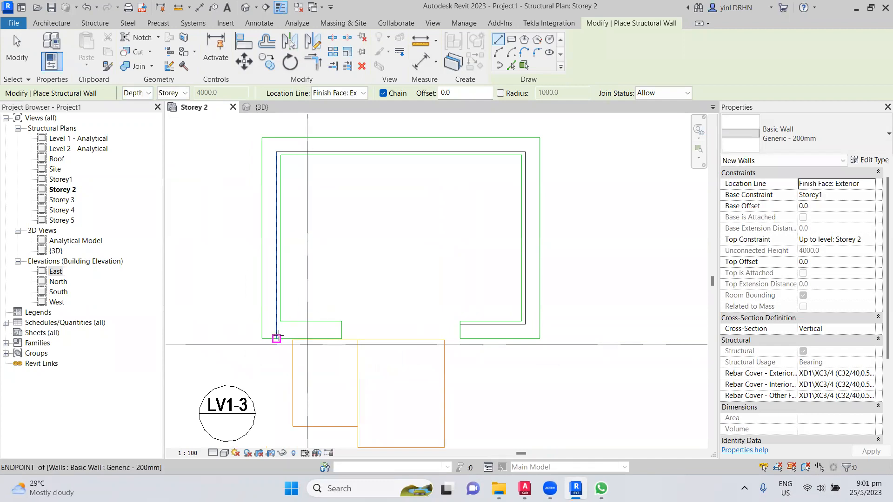
click(262, 338)
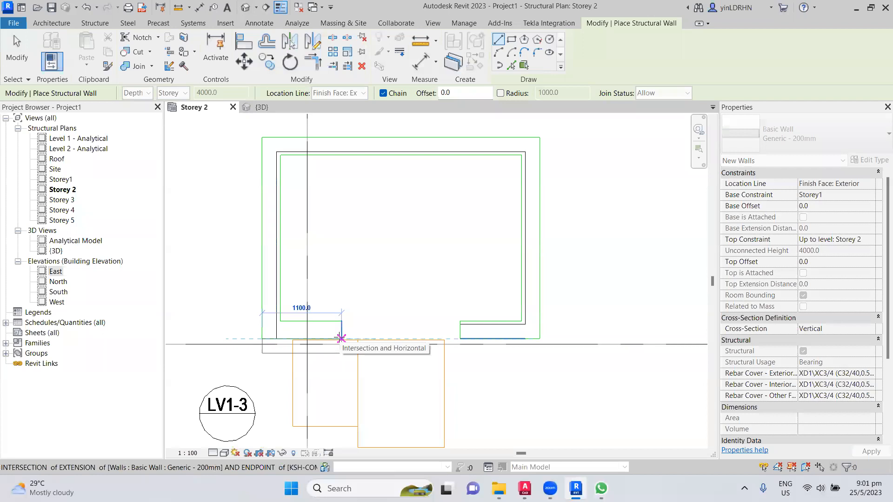
click(341, 339)
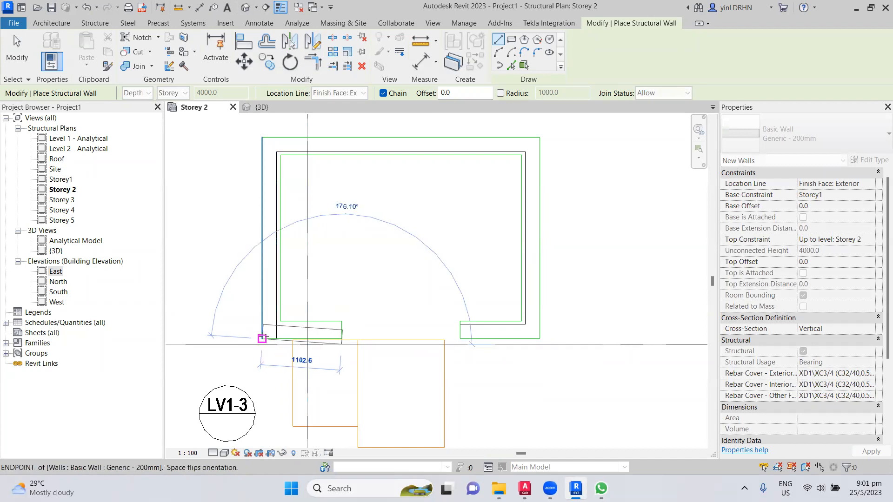
scroll(261, 340, up, 4)
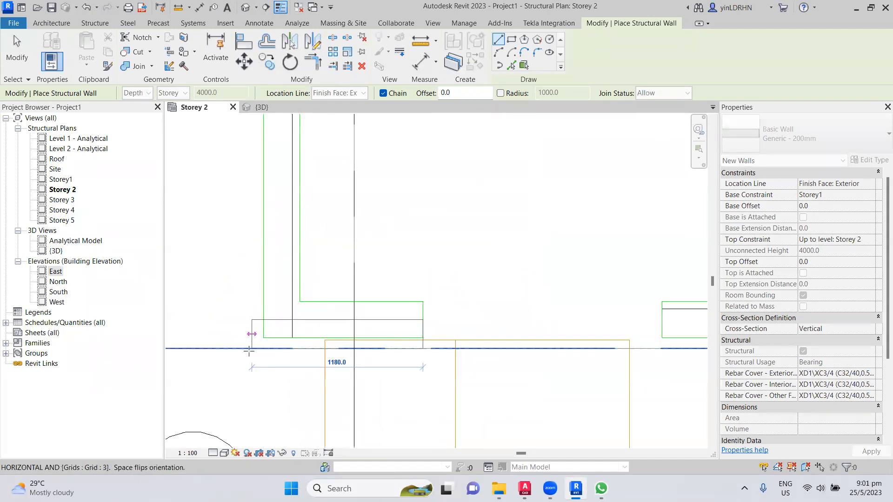
click(250, 352)
- Draw the core's southwest return wall from the door opening to the outer southwest corner, and end the wall command
scroll(422, 336, up, 2)
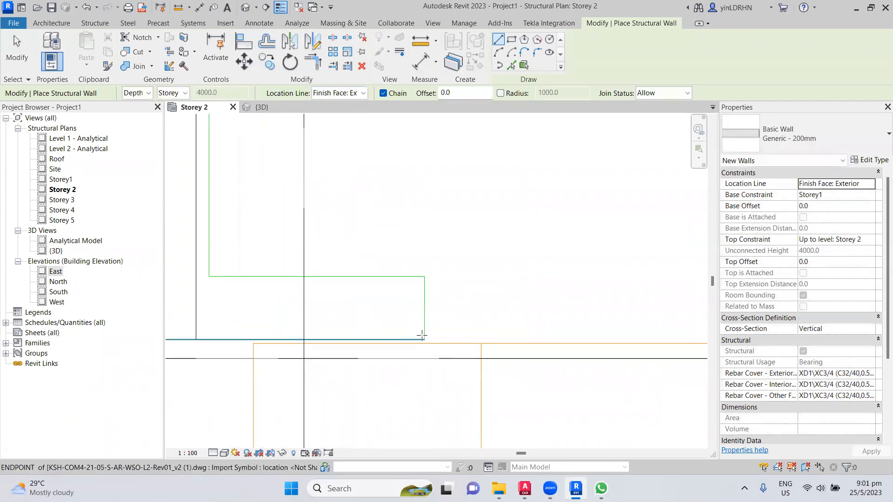
click(424, 339)
middle_drag(186, 325, 370, 325)
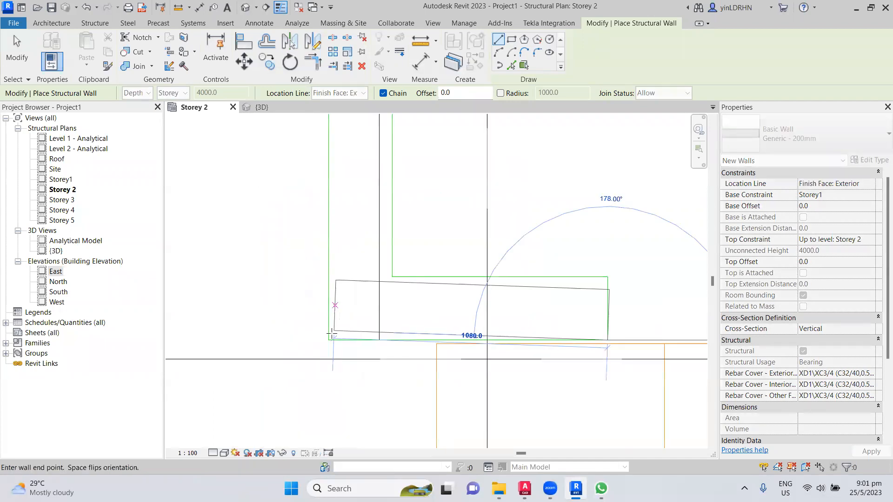
click(328, 340)
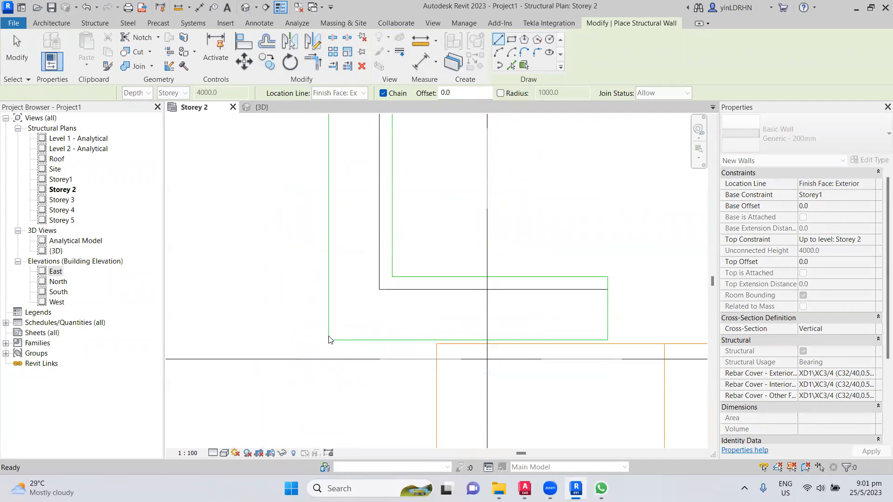
key(Escape)
key(Escape)
scroll(281, 313, down, 1)
scroll(279, 313, down, 3)
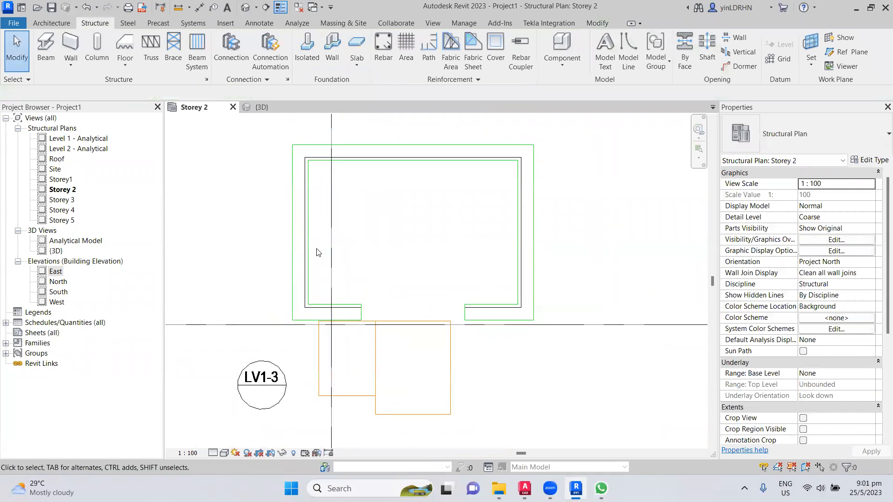
- Inspect the core's walls by selecting them one at a time, and clear the selection
click(303, 246)
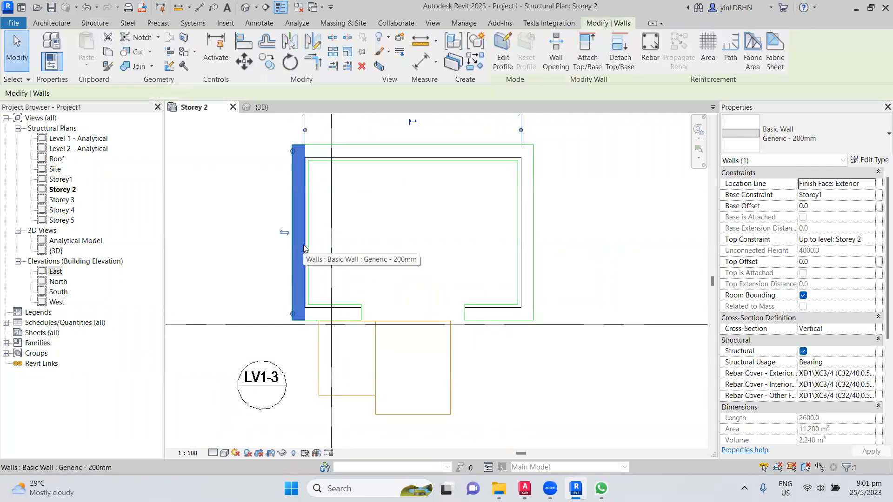
click(414, 151)
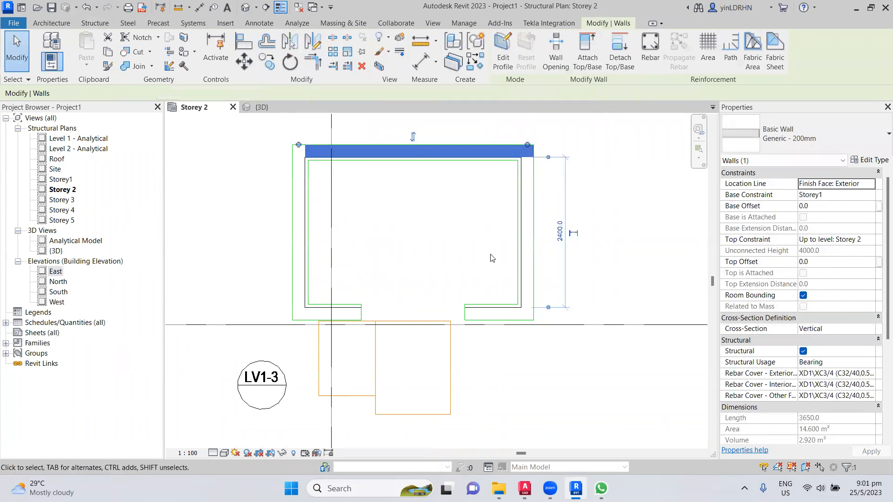
click(528, 259)
click(494, 313)
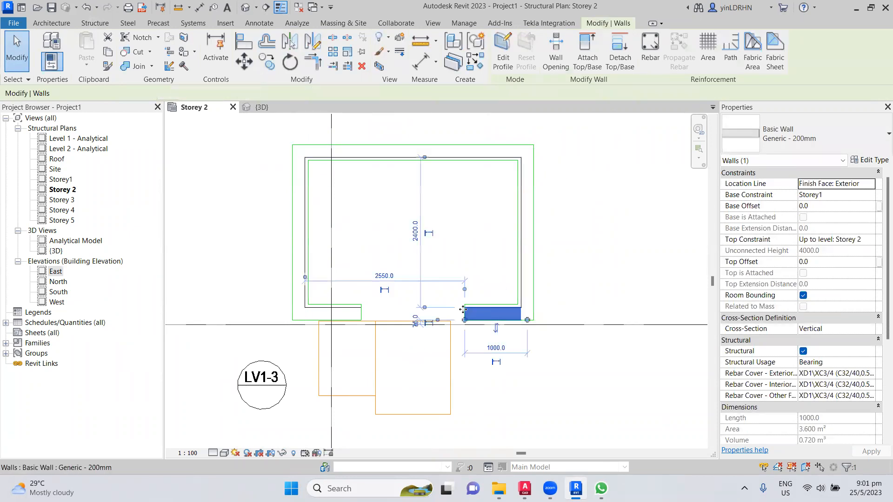
click(361, 311)
click(395, 245)
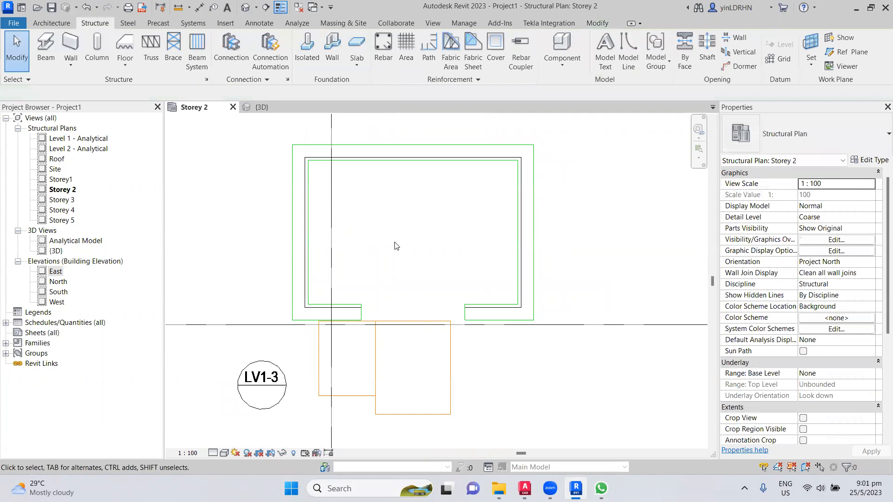
- Draw a structural wall about 3590 mm long up the outer face of the west wall outline between the two LV1-2 tags, and end the chain
scroll(395, 246, down, 5)
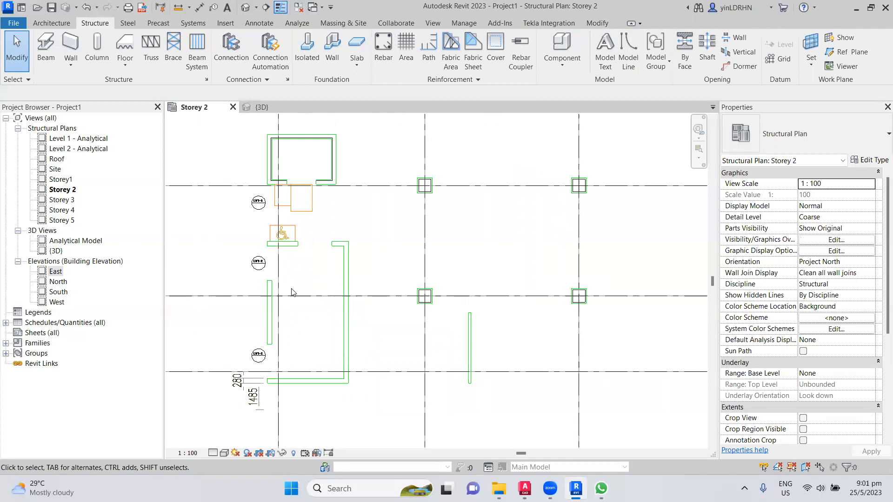
click(71, 44)
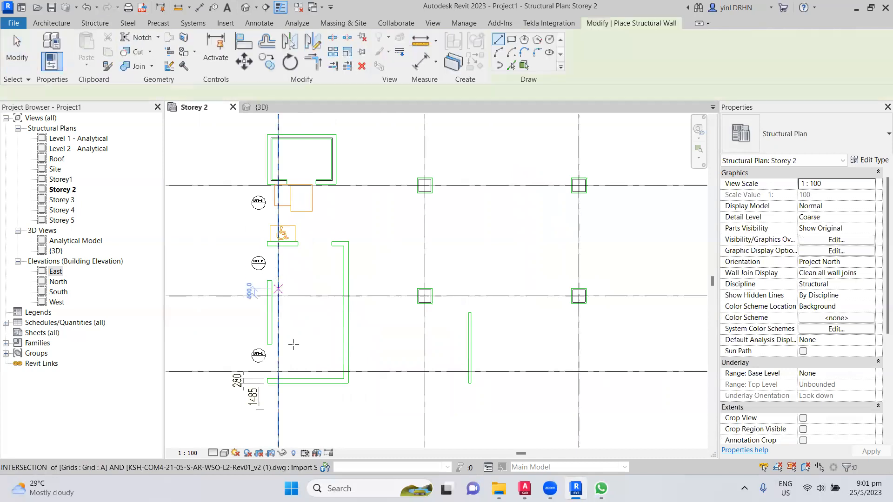
scroll(288, 363, up, 1)
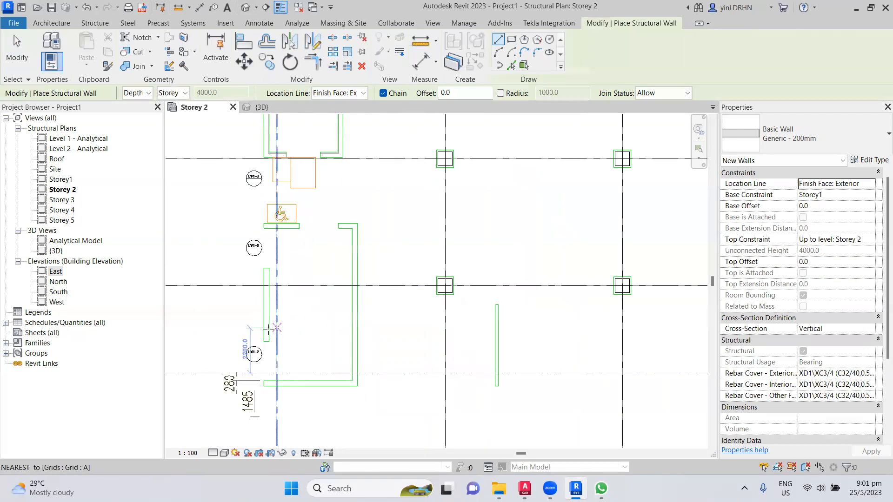
scroll(265, 341, up, 3)
click(262, 349)
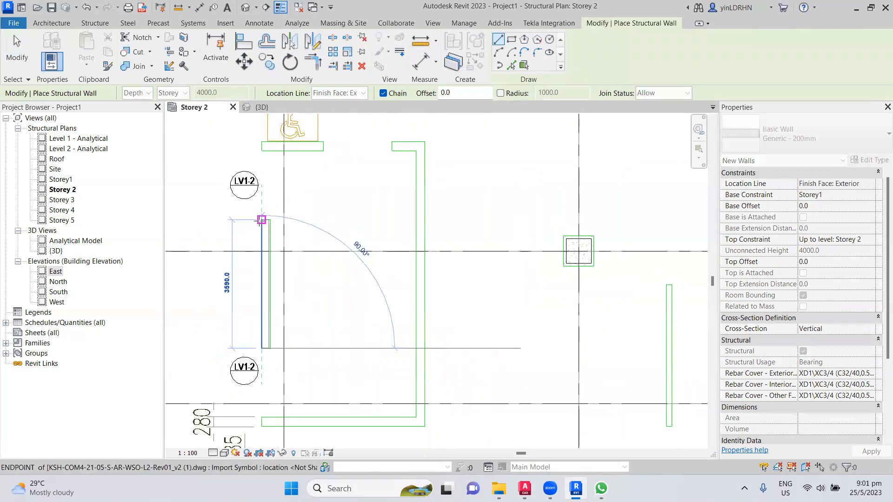
right_click(329, 198)
click(330, 202)
- Draw a short horizontal structural wall along the upper face of the outline just below the wheelchair symbol, from its west corner to its east end
scroll(317, 223, down, 2)
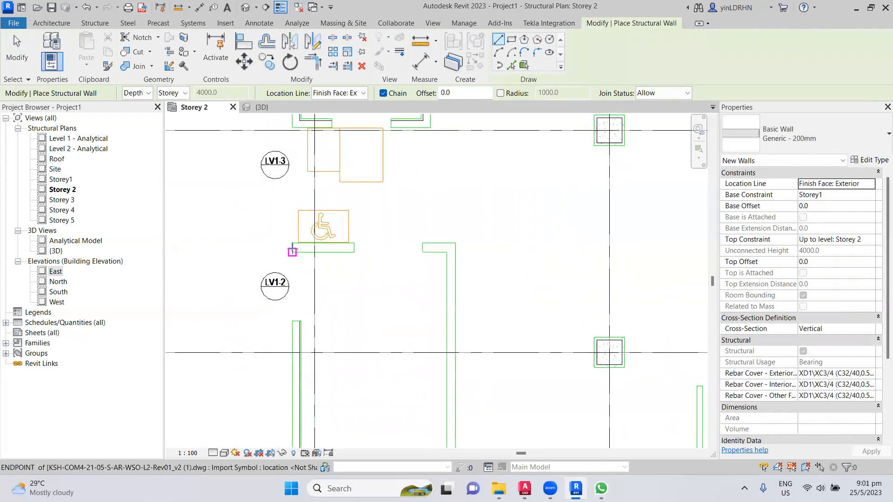
scroll(293, 248, up, 2)
click(290, 242)
click(384, 242)
right_click(412, 296)
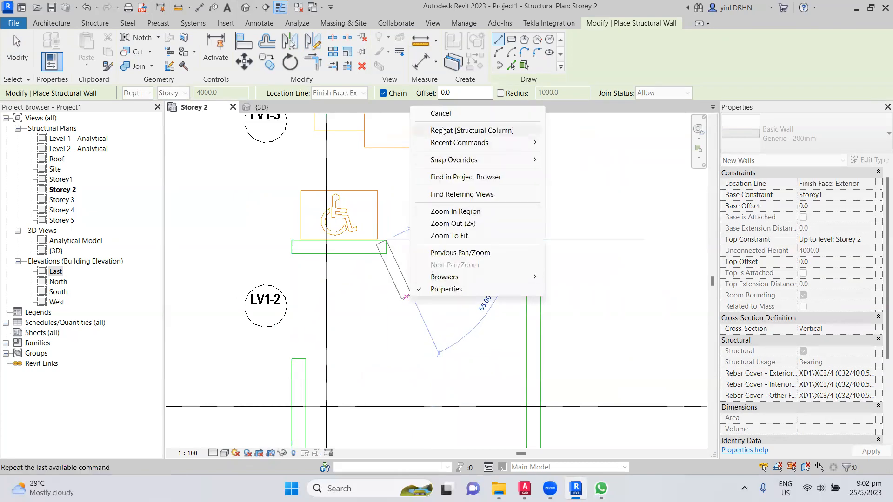
- Draw the short structural wall return along the upper edge of the core outline near LV1-2, ending at its outer corner
click(438, 114)
middle_drag(491, 255, 369, 253)
click(368, 243)
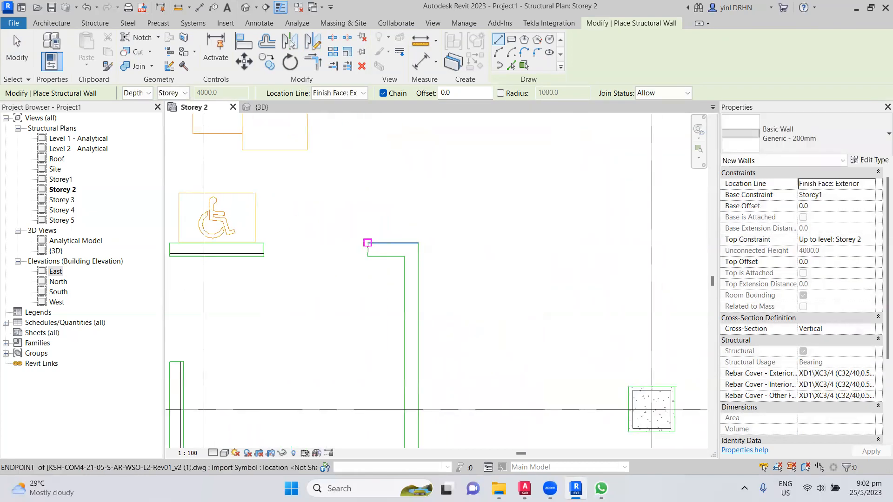
right_click(501, 240)
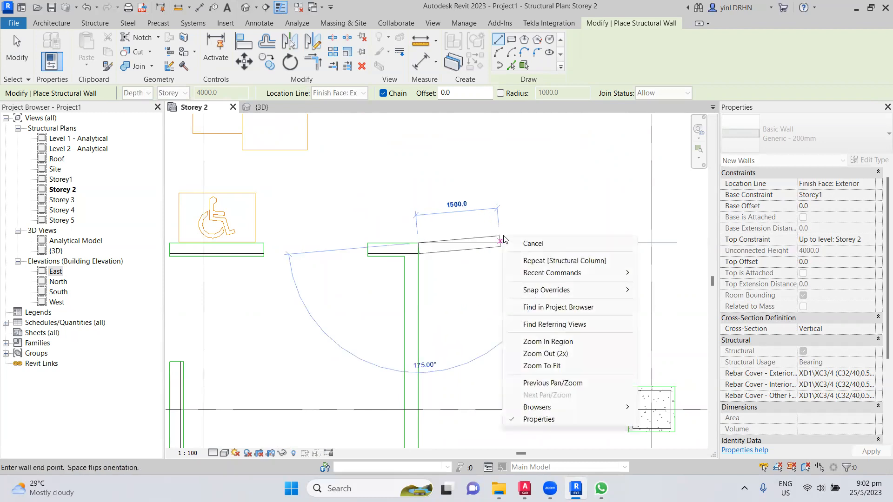
click(533, 249)
- Draw a structural wall about 7850 mm long down the right side of the core outline, from its upper corner to its lower corner
click(418, 245)
middle_drag(450, 401, 462, 223)
scroll(462, 222, down, 2)
scroll(431, 388, up, 3)
click(434, 393)
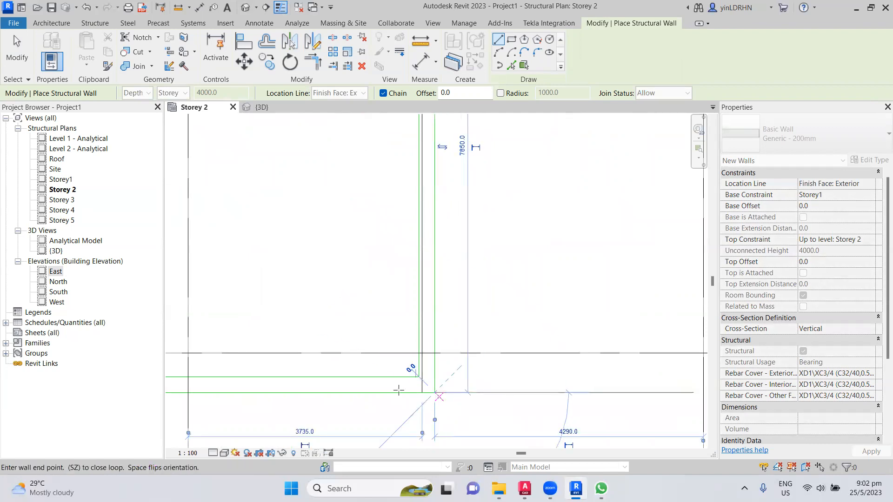
- Continue the wall about 4560 mm along the core's lower edge to align with the left wall's outer face, and end wall placement
scroll(287, 397, up, 2)
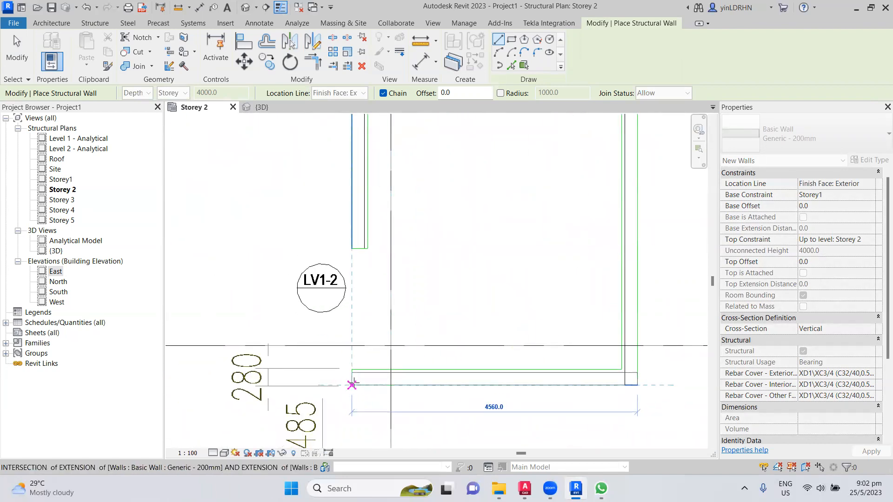
right_click(365, 303)
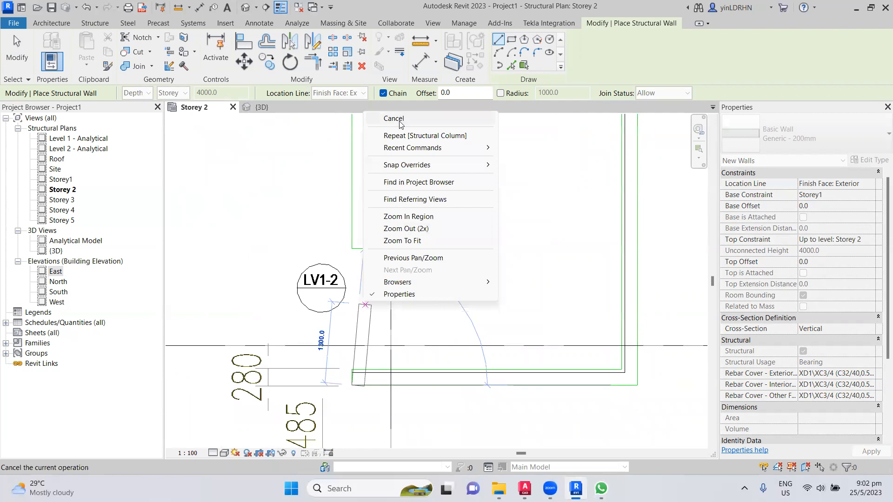
click(409, 135)
scroll(370, 283, down, 4)
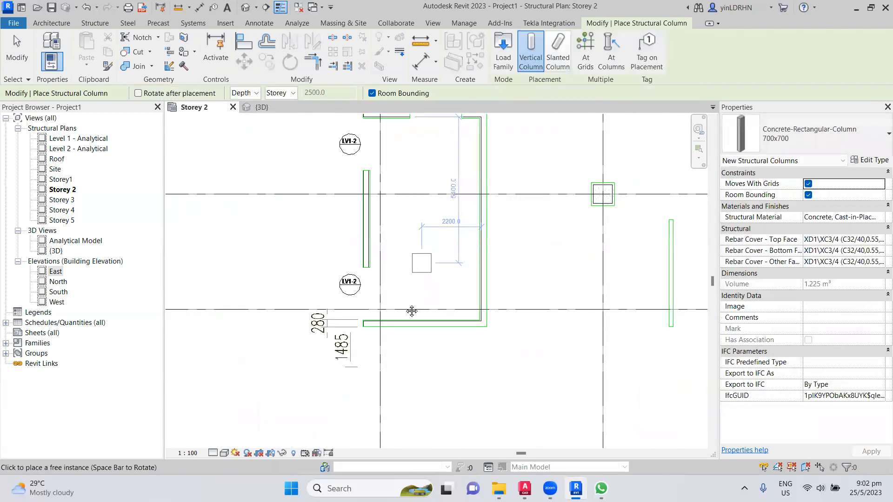
middle_drag(412, 312, 377, 374)
key(Escape)
middle_drag(399, 229, 343, 236)
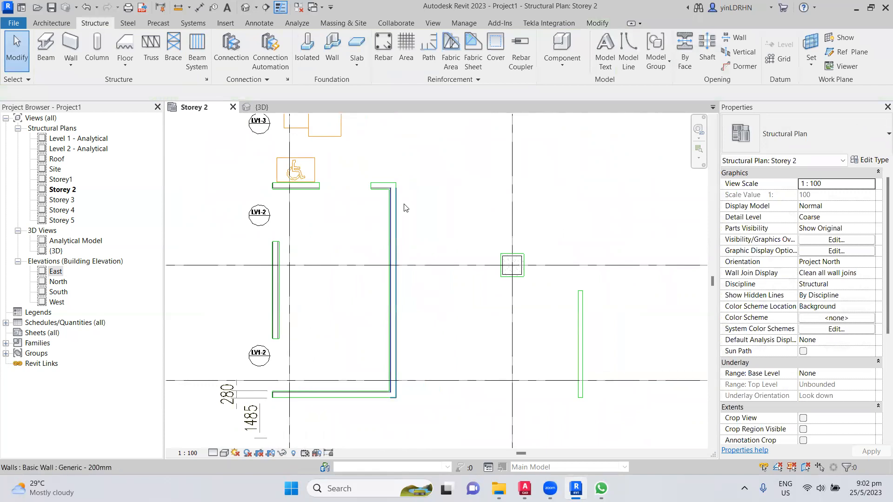
scroll(440, 256, down, 2)
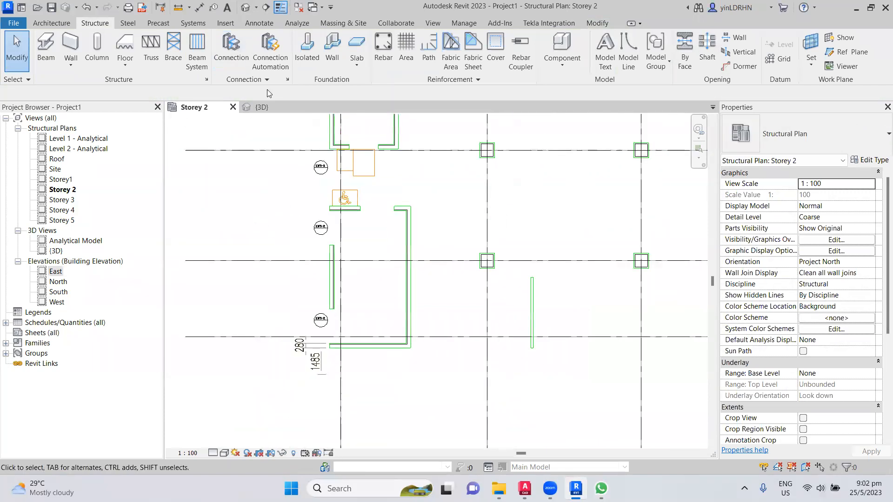
- Inspect the new core walls in the 3D view from several angles
click(261, 107)
middle_drag(448, 371, 475, 375)
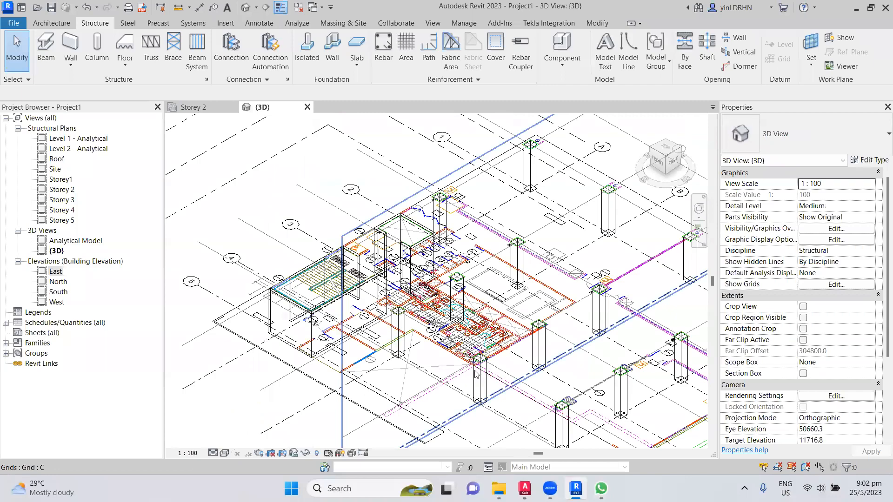
shift+middle_drag(614, 379, 383, 279)
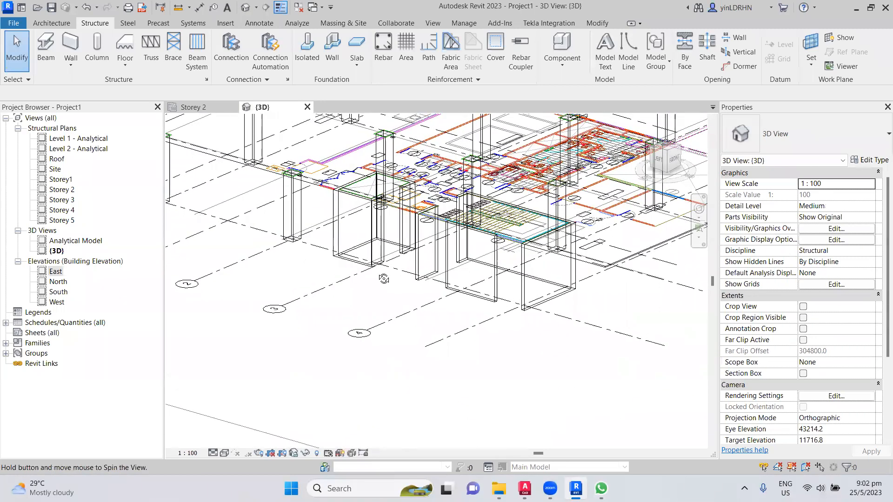
scroll(487, 234, up, 3)
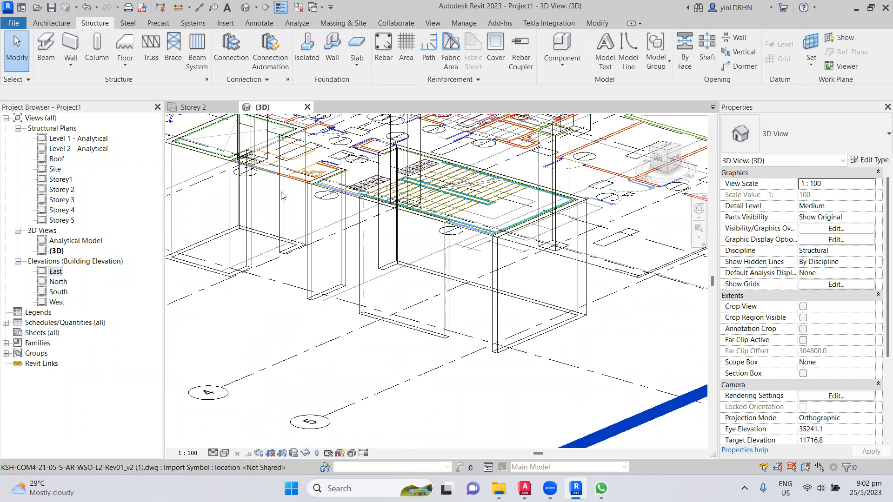
- In the Storey 2 plan, draw a structural wall along the full left edge of the isolated narrow wall outline right of the core
click(194, 110)
scroll(391, 287, down, 2)
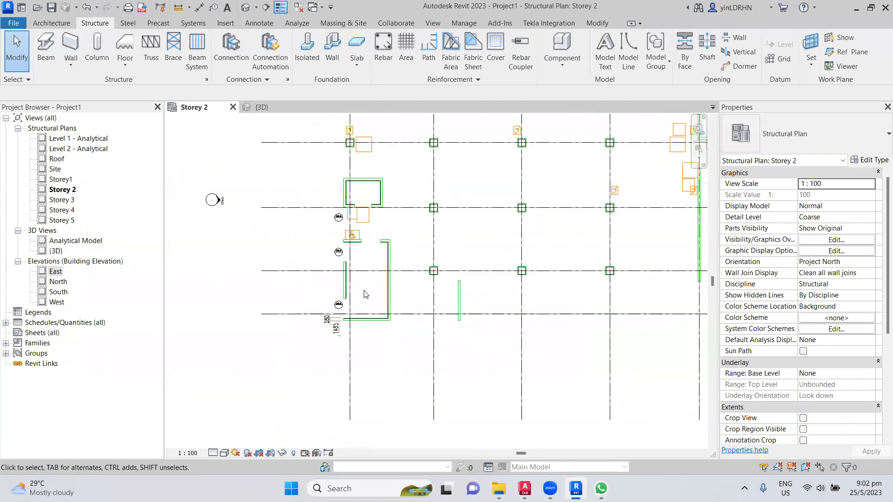
scroll(397, 306, up, 2)
scroll(397, 306, down, 1)
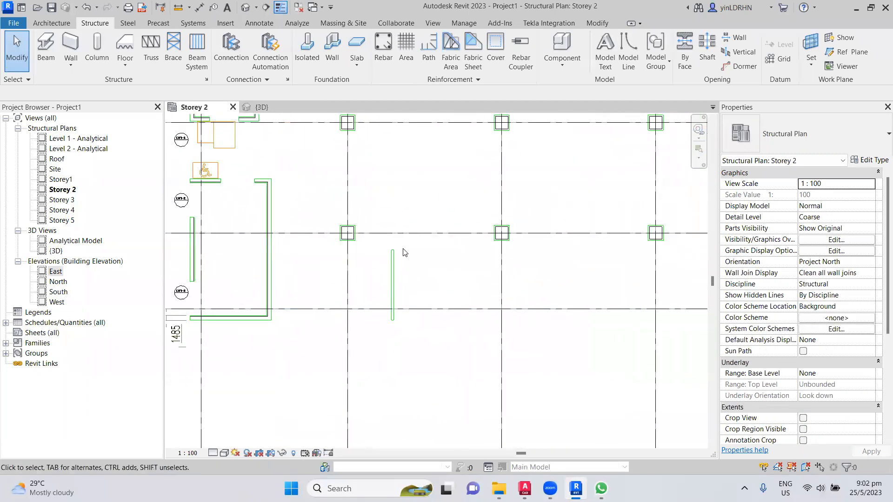
scroll(401, 304, up, 3)
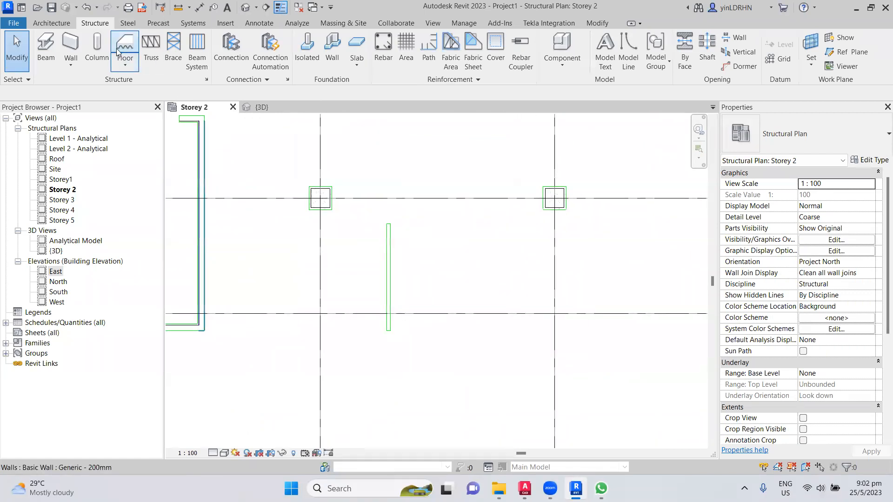
click(71, 44)
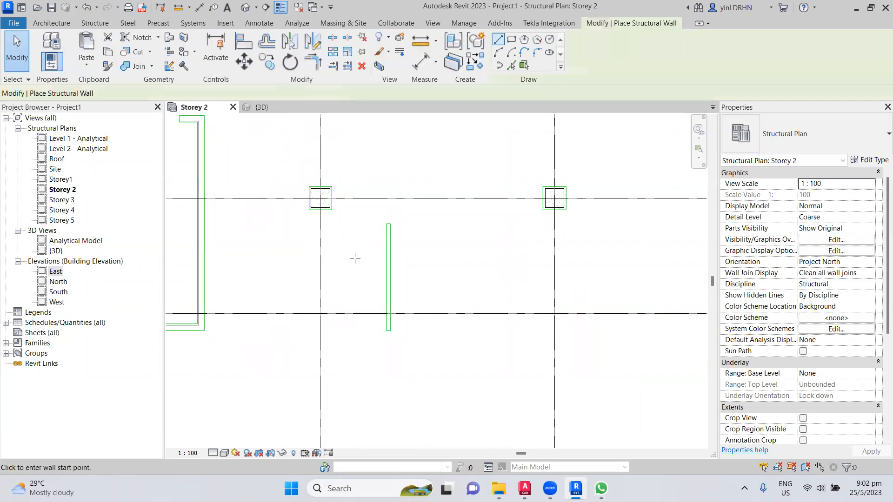
scroll(379, 279, up, 3)
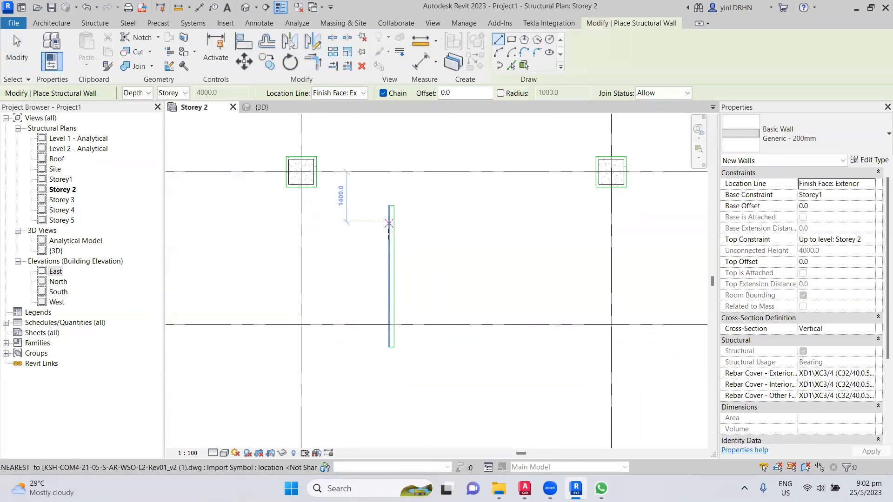
scroll(389, 347, up, 2)
click(389, 346)
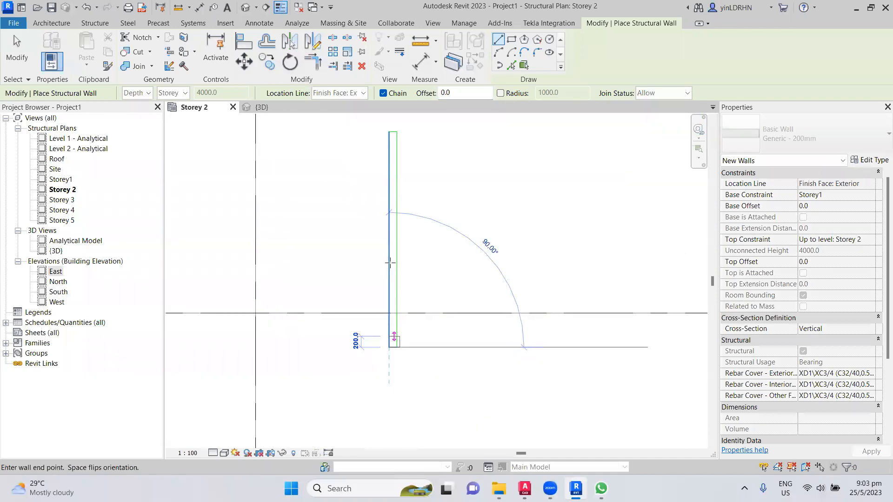
click(390, 215)
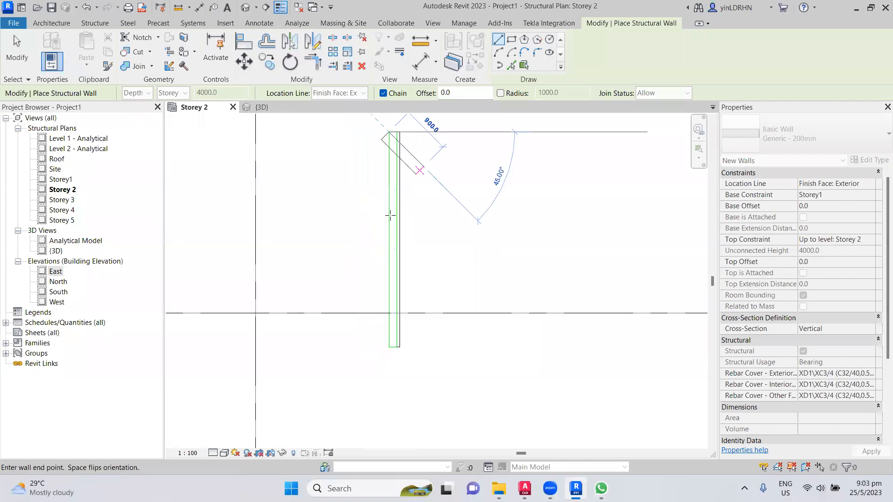
right_click(438, 167)
click(458, 172)
- Draw a structural wall along the left outline edge at grid E, from the corner near grid 2 to the outline's end beyond grid 1
scroll(351, 259, down, 3)
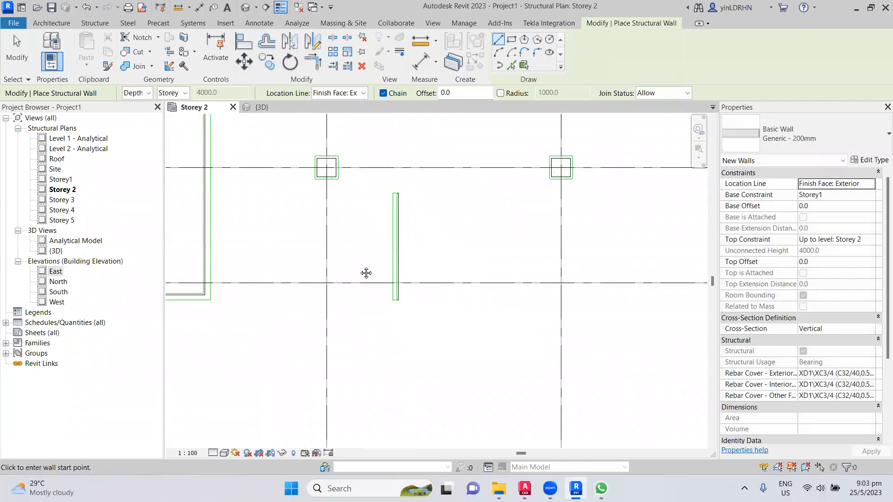
middle_drag(366, 271, 261, 295)
scroll(365, 285, down, 2)
scroll(319, 259, up, 5)
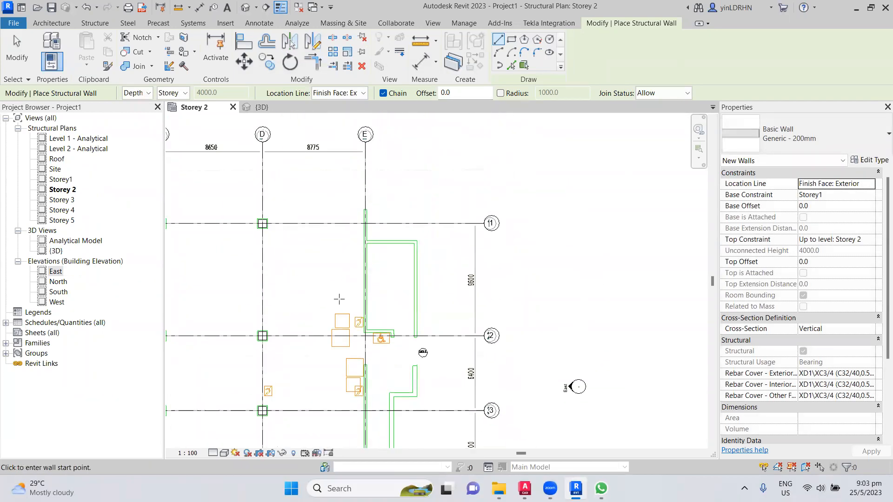
scroll(335, 265, down, 2)
scroll(313, 245, up, 5)
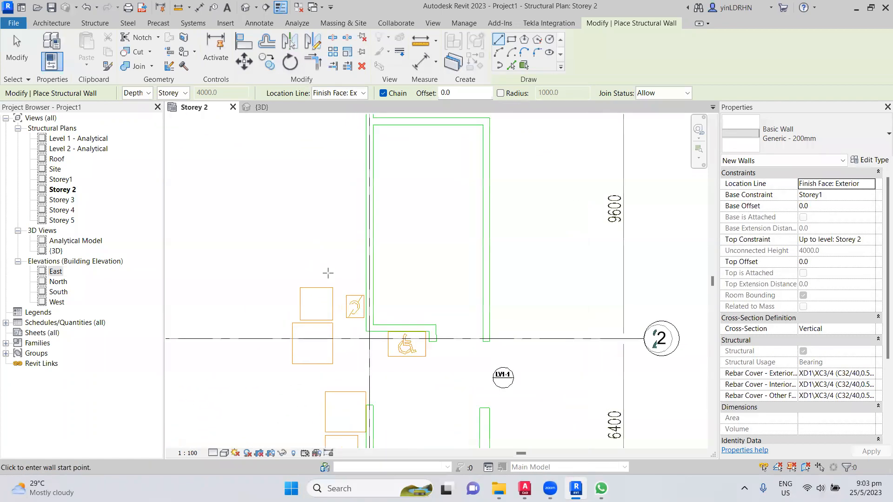
click(368, 332)
middle_drag(355, 204, 345, 375)
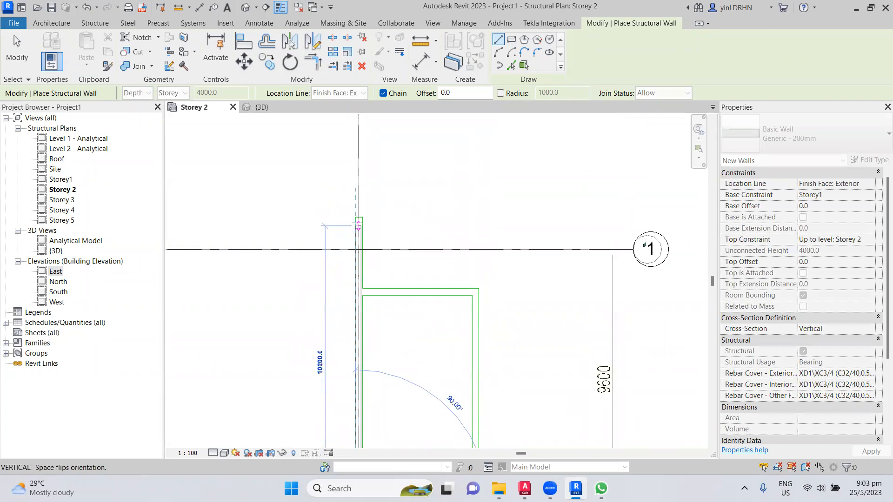
scroll(359, 219, up, 5)
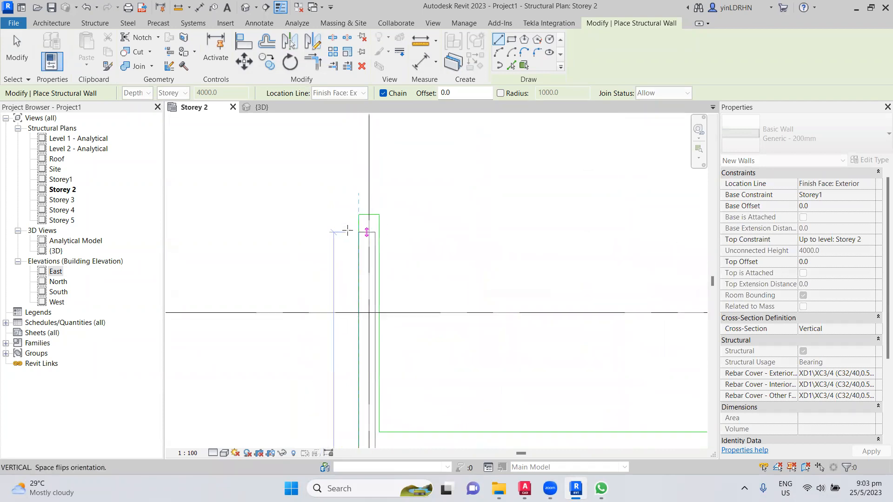
click(360, 206)
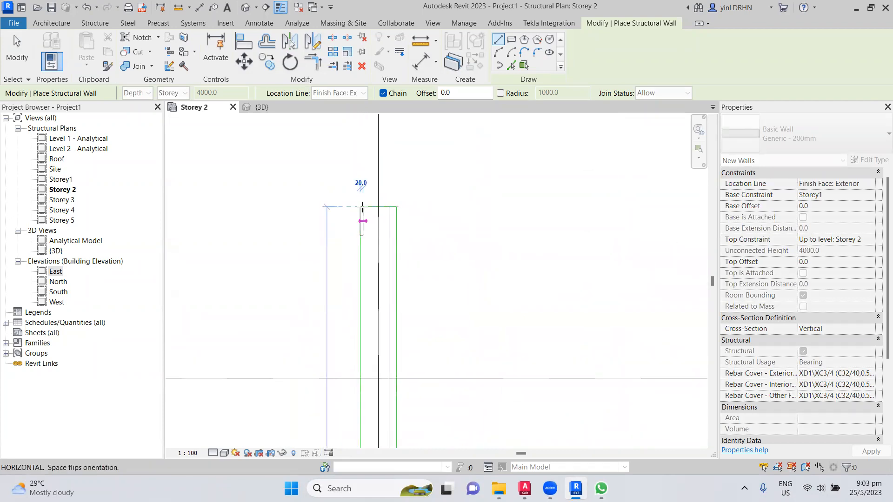
right_click(428, 217)
click(450, 226)
scroll(425, 232, down, 5)
middle_drag(432, 280, 345, 188)
scroll(318, 314, up, 3)
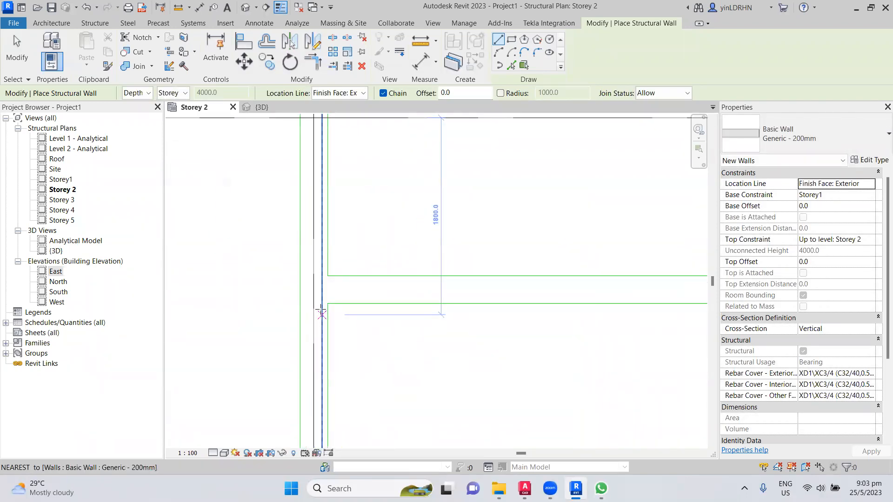
click(300, 278)
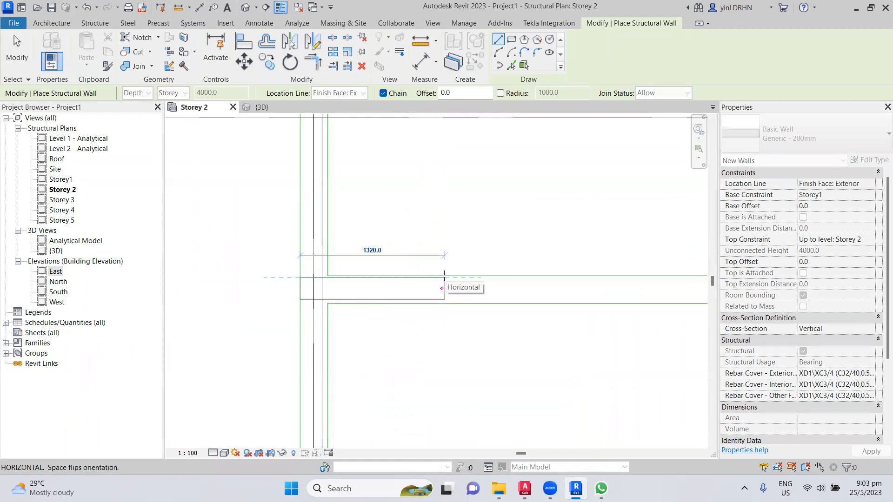
key(Escape)
- Set the location line to Finish Face: Interior and draw a wall about 4546 mm along the core's upper edge to the grid E wall
scroll(403, 271, down, 2)
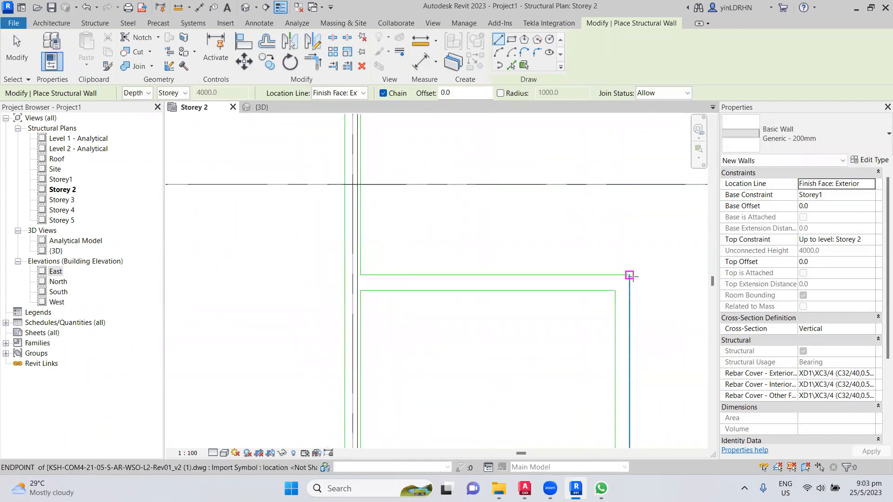
click(363, 93)
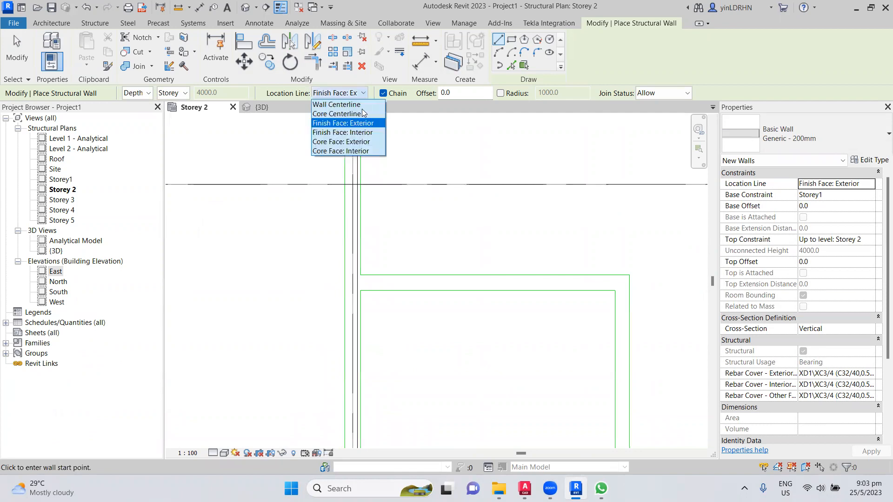
click(359, 133)
click(628, 274)
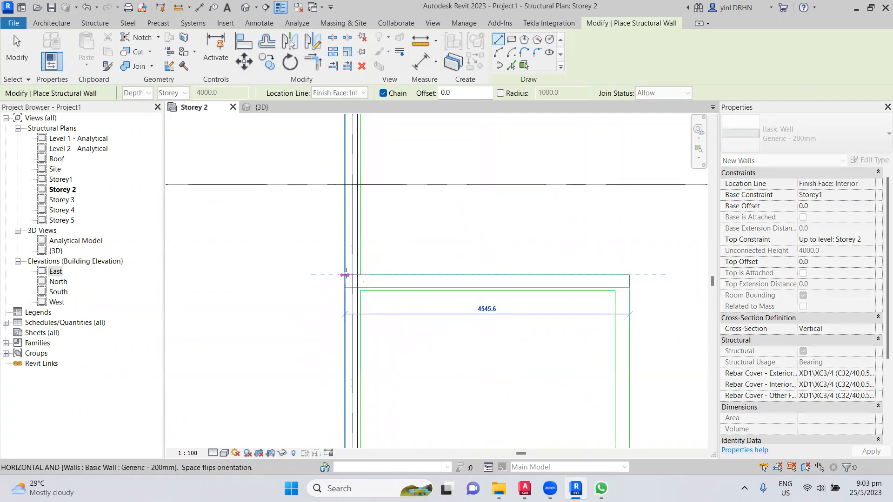
click(344, 275)
right_click(443, 238)
click(473, 245)
- Set the location line to Finish Face: Exterior and draw a wall down the core's right edge from its upper corner to the outline's end near grid 2
scroll(418, 252, down, 3)
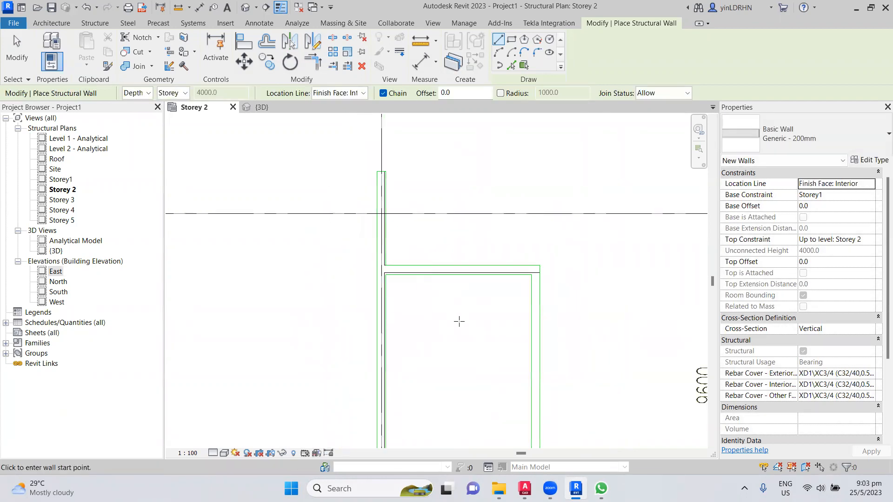
click(353, 93)
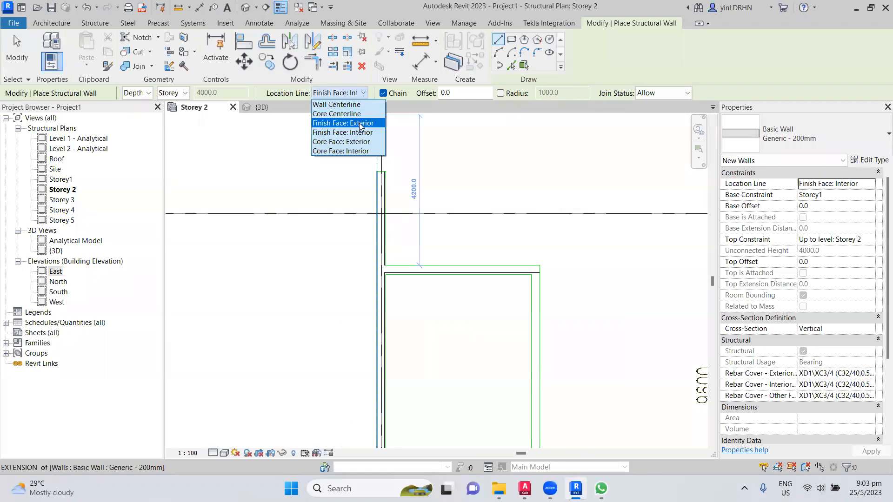
click(361, 126)
click(540, 266)
middle_drag(548, 386, 517, 209)
scroll(512, 372, up, 3)
click(514, 376)
right_click(576, 312)
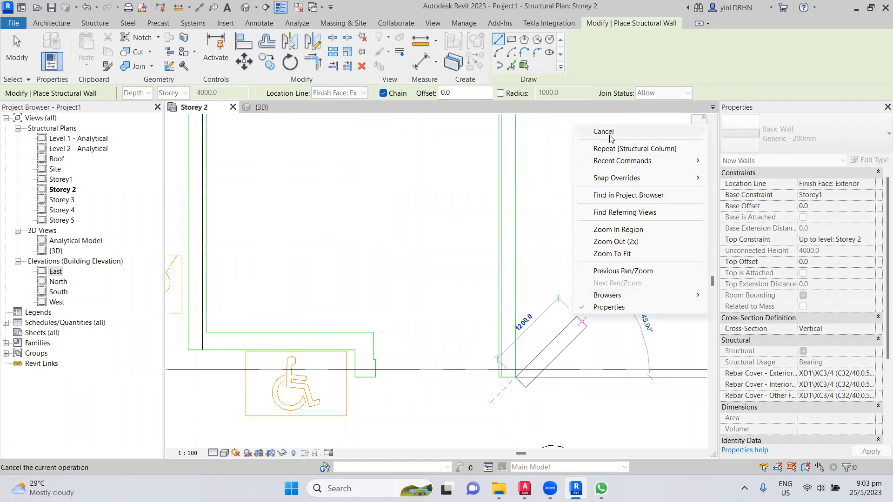
click(604, 131)
- Set the location line to Finish Face: Interior and draw a wall along the core's lower edge from the grid E corner to the short return
scroll(233, 361, up, 3)
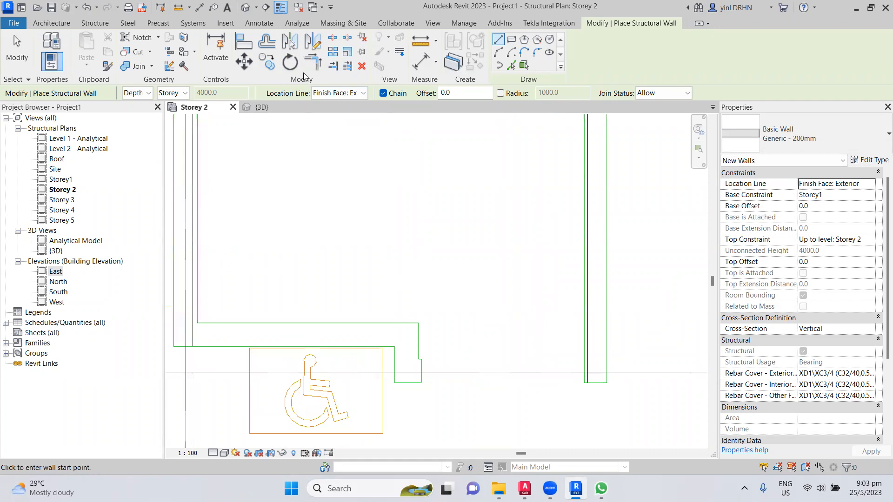
click(345, 93)
click(351, 133)
click(174, 347)
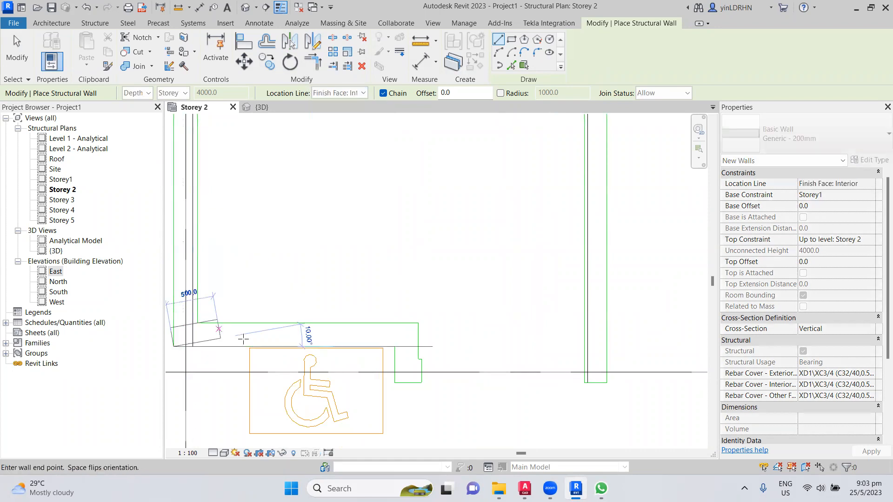
click(418, 343)
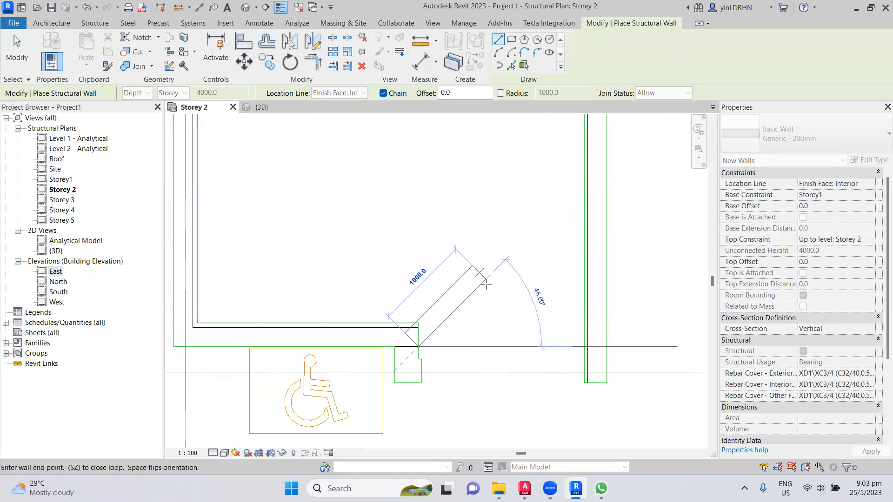
right_click(480, 278)
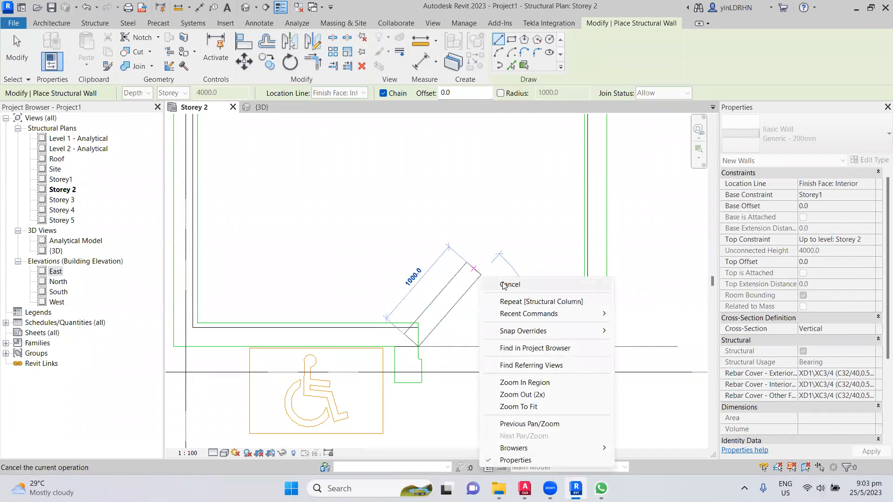
click(510, 284)
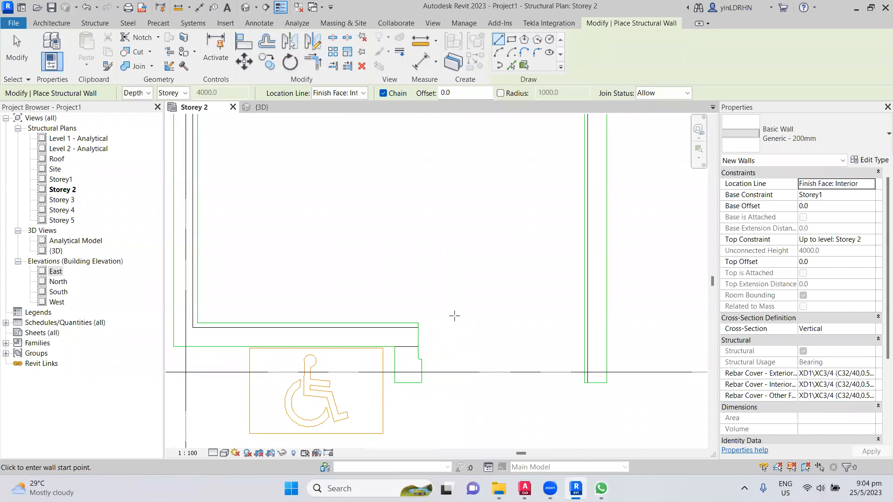
scroll(455, 313, down, 2)
middle_drag(427, 362, 434, 302)
scroll(434, 302, up, 2)
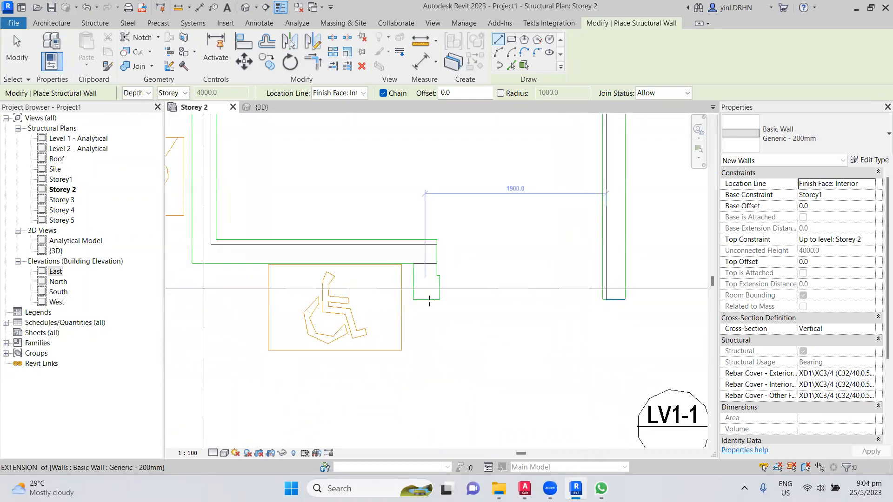
click(440, 225)
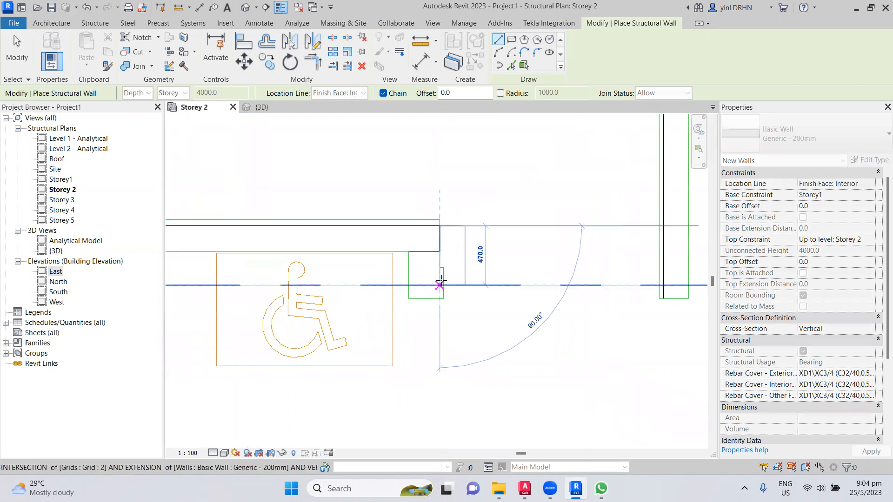
key(Escape)
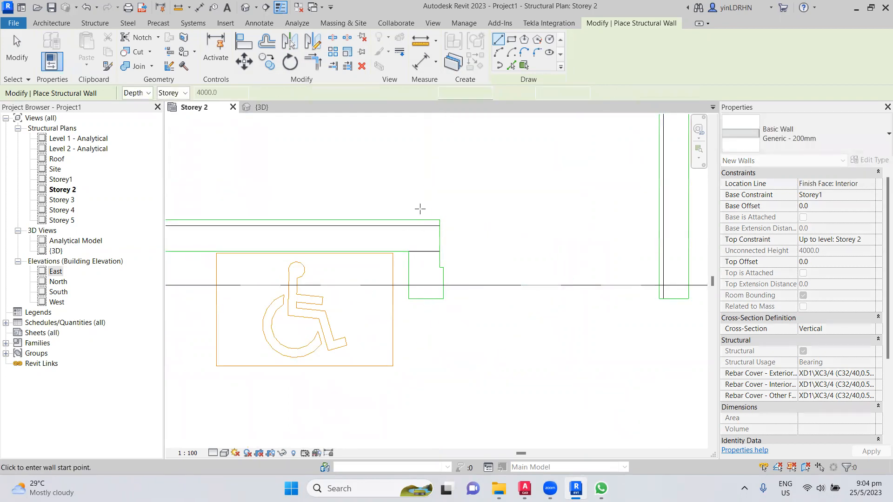
- Set the location line to Finish Face: Exterior and draw a return wall about 580 mm long down from the core's lower wall to the outline's end
click(342, 93)
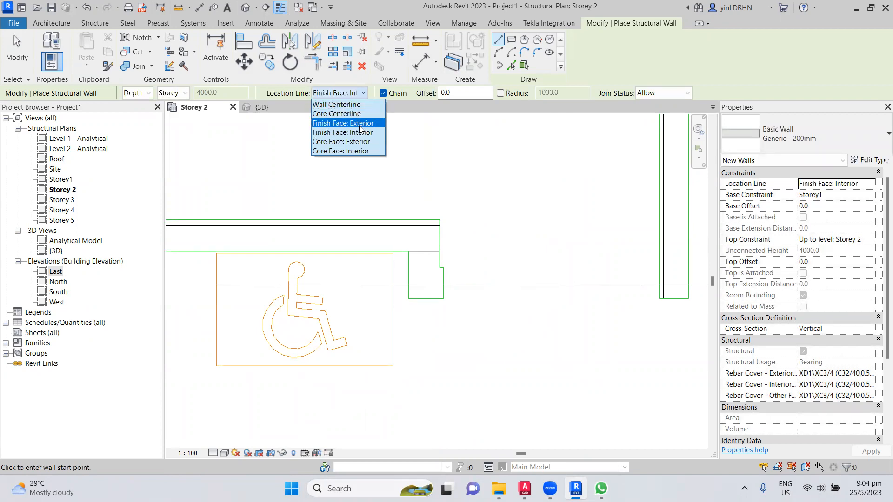
click(360, 123)
click(441, 226)
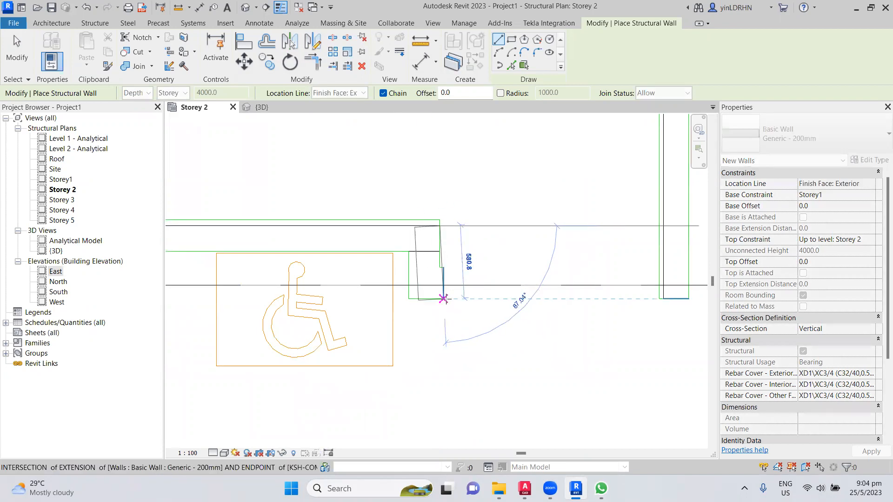
click(440, 300)
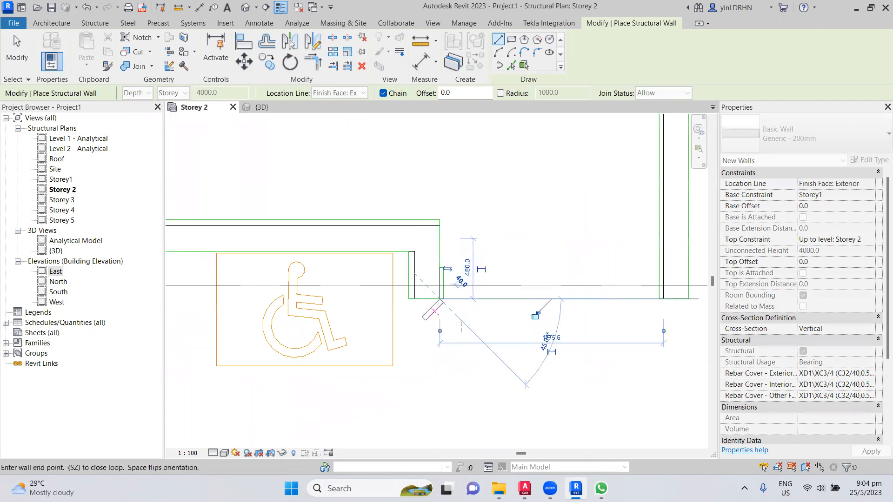
key(Escape)
key(Escape)
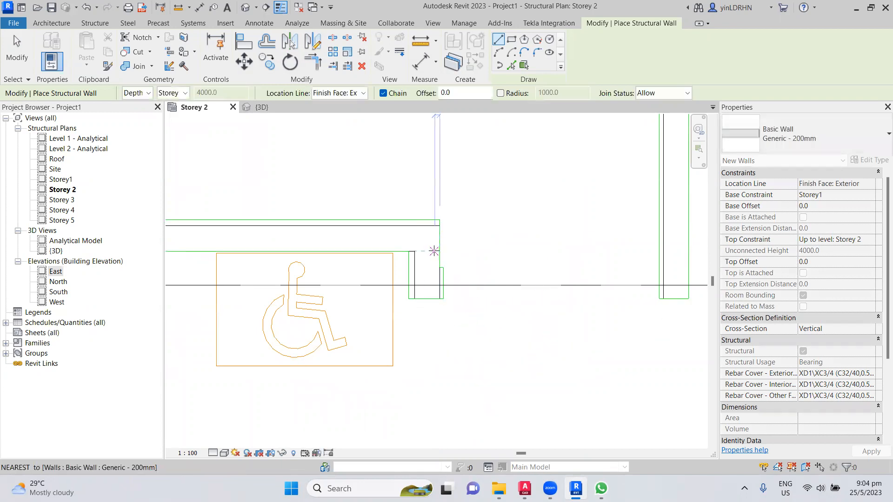
- Draw a wall along the left outline edge at grid E, from the outline's end below grid 4 up to its end between grids 2 and 3
scroll(458, 347, down, 5)
middle_drag(490, 343, 403, 213)
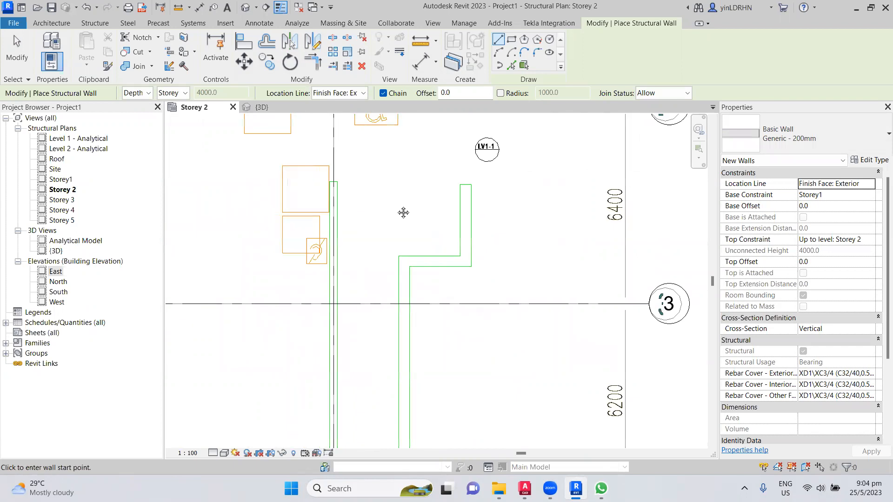
middle_drag(373, 367, 381, 233)
scroll(370, 163, down, 2)
scroll(343, 338, up, 3)
scroll(347, 339, up, 1)
click(350, 338)
middle_drag(357, 152, 366, 446)
scroll(352, 298, down, 2)
scroll(388, 283, up, 6)
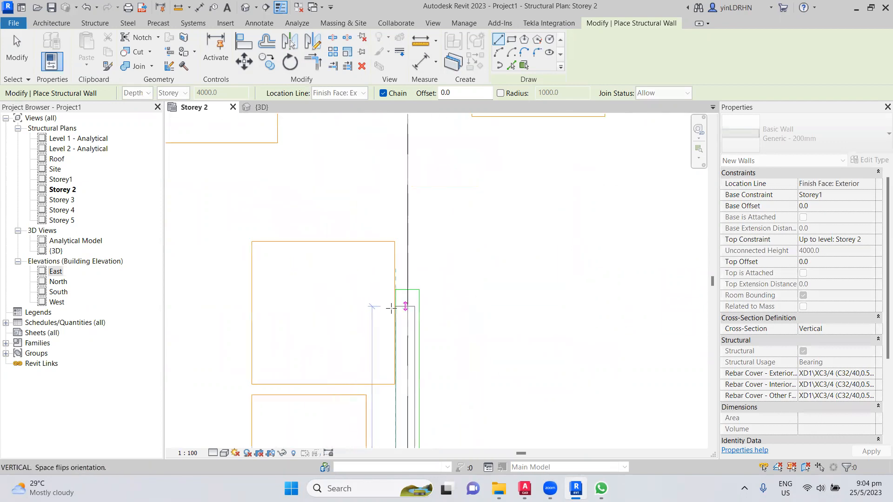
scroll(388, 283, up, 1)
click(417, 260)
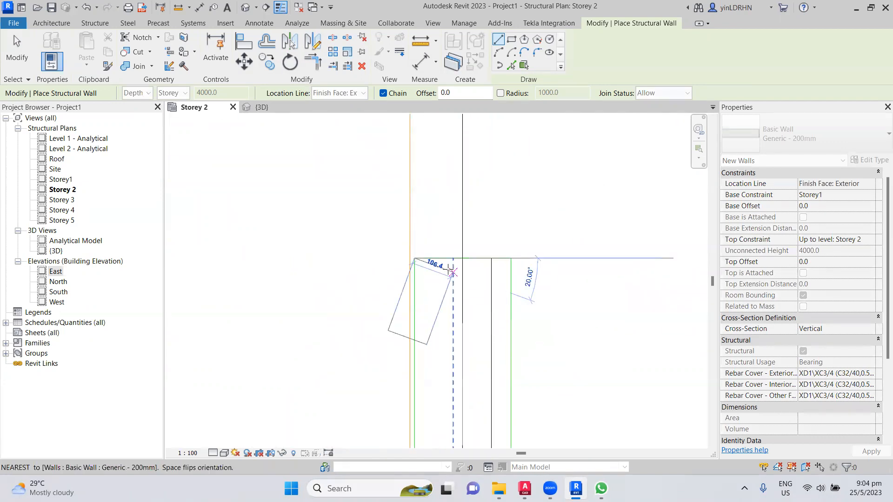
right_click(454, 229)
click(479, 235)
- Examine the untraced stepped outline between grids 2 and 5 and the properties of the core's right wall
scroll(456, 261, down, 3)
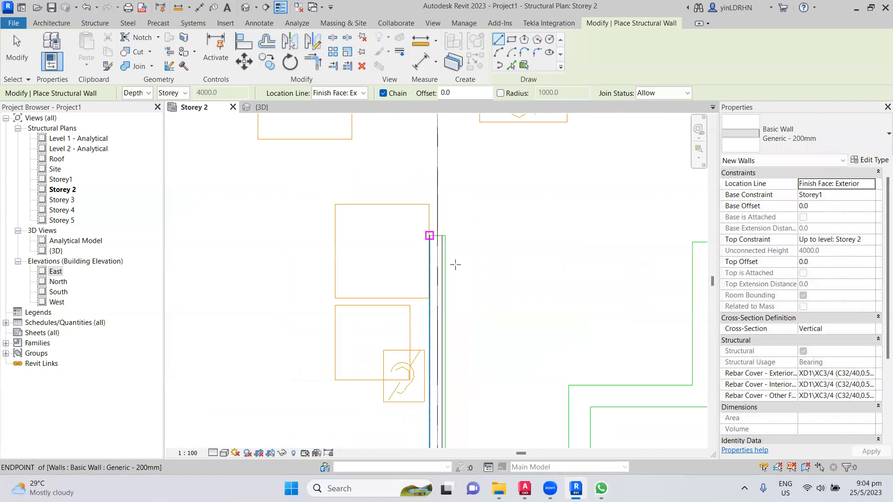
scroll(395, 240, down, 2)
scroll(379, 241, down, 2)
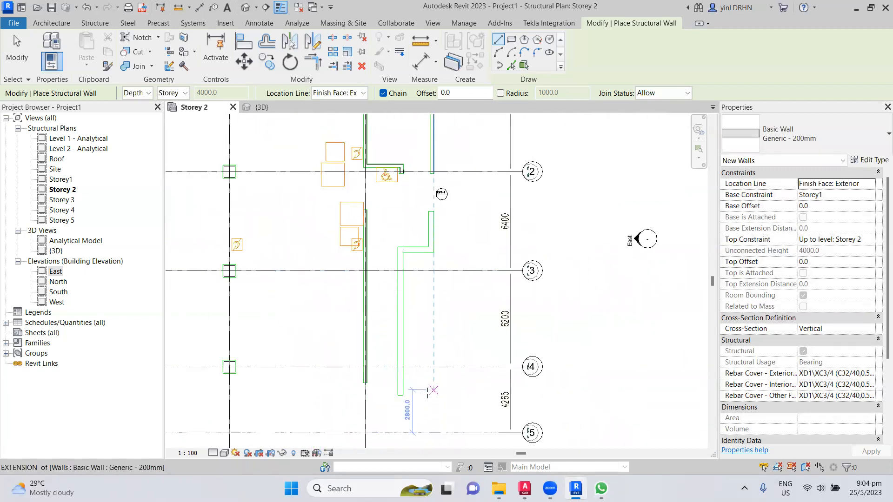
scroll(423, 399, up, 1)
scroll(425, 400, up, 2)
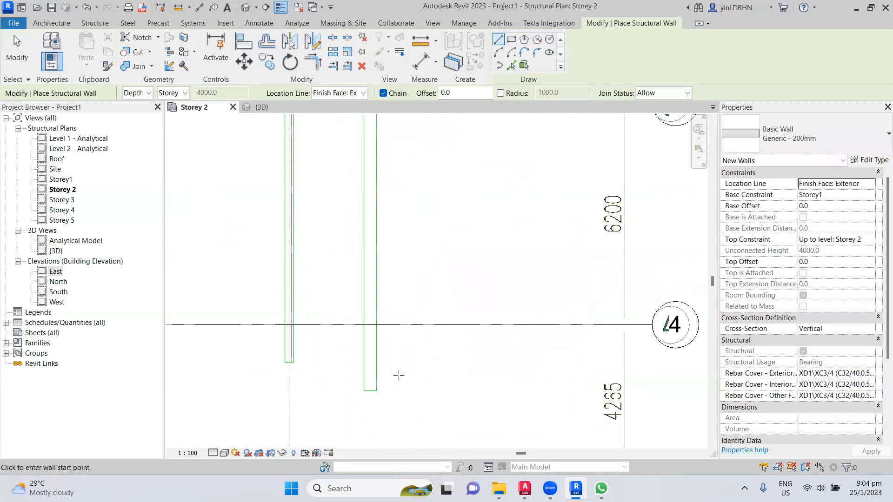
scroll(400, 376, down, 3)
scroll(399, 376, down, 1)
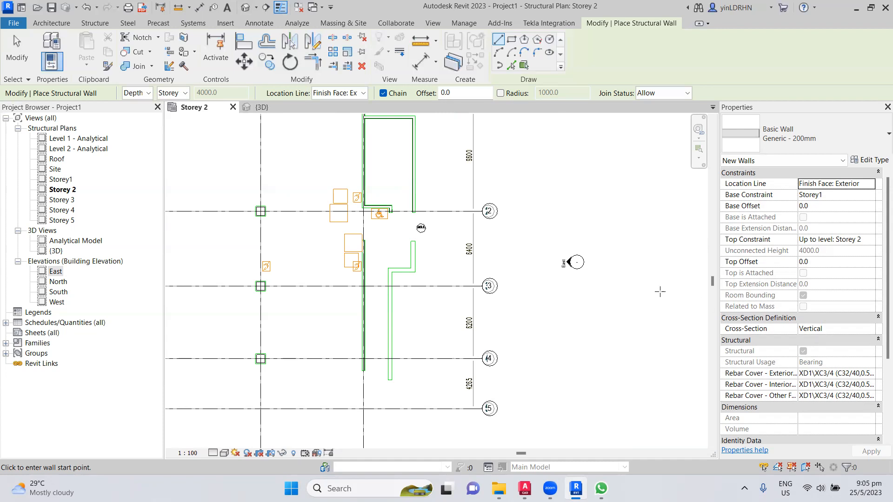
key(Escape)
click(430, 207)
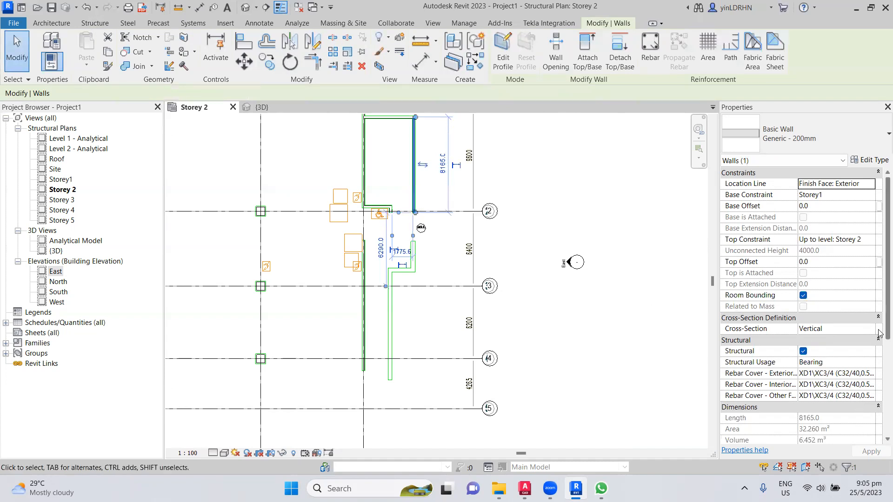
scroll(880, 333, down, 5)
scroll(880, 273, up, 5)
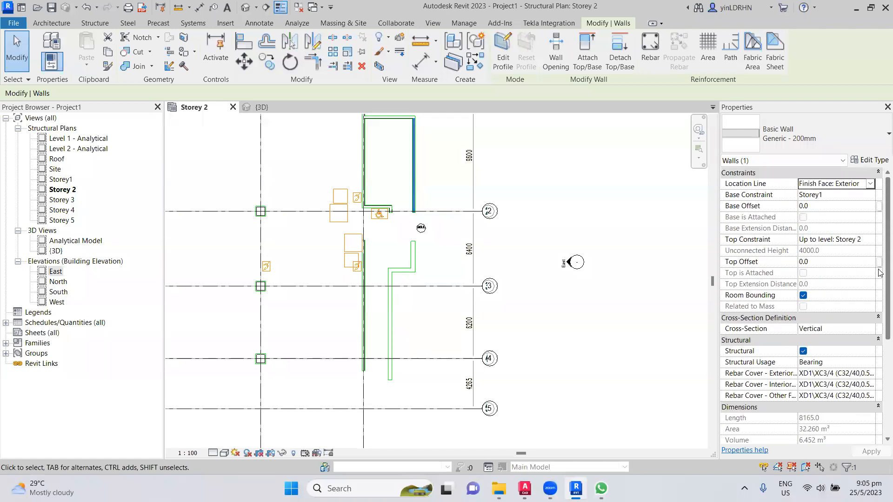
click(547, 291)
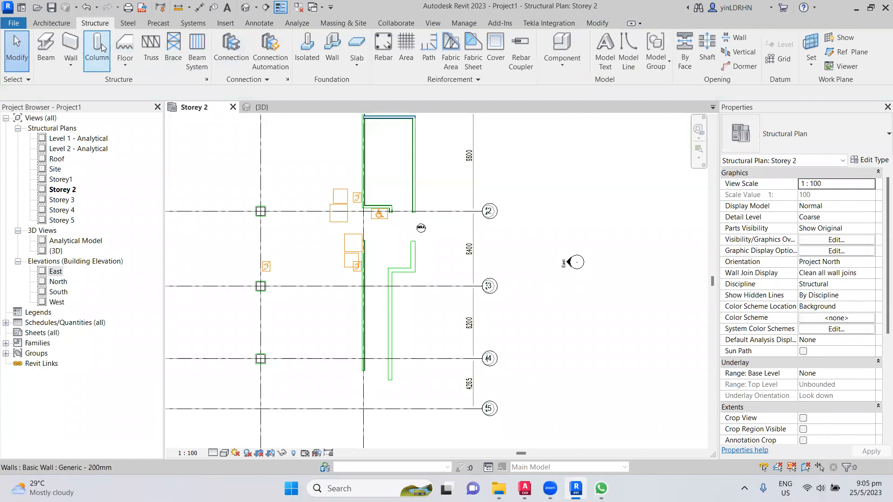
- Start a structural wall and duplicate the Generic - 200mm type as RW300
click(71, 46)
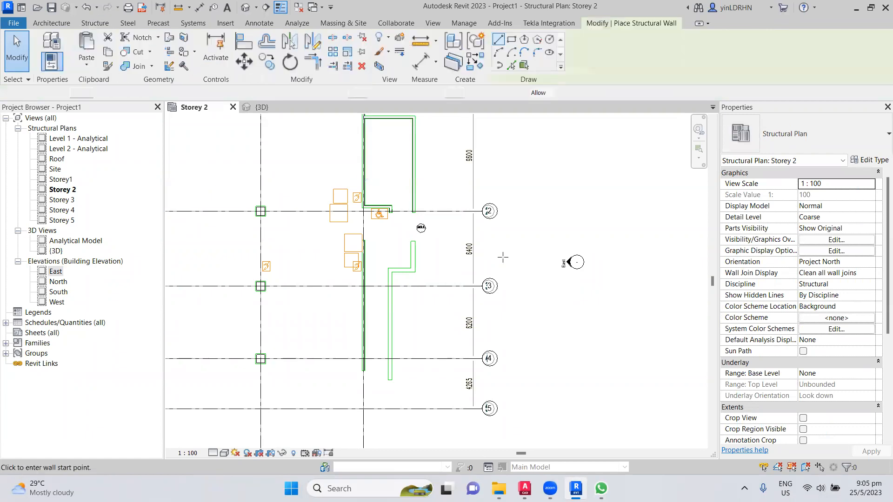
click(878, 161)
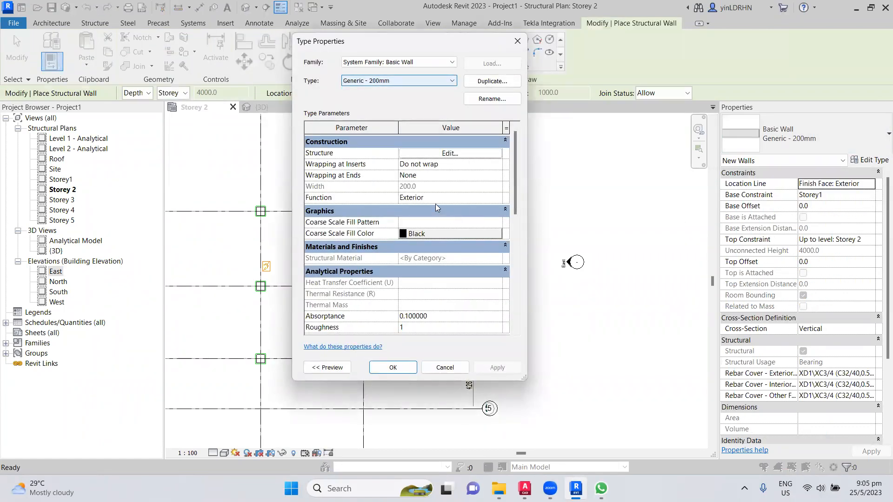
key(Tab)
key(Return)
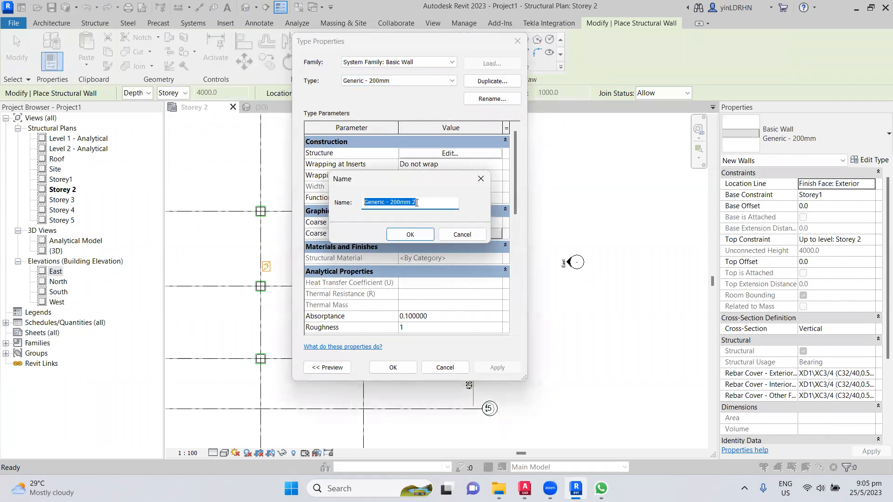
text(RW300)
click(410, 234)
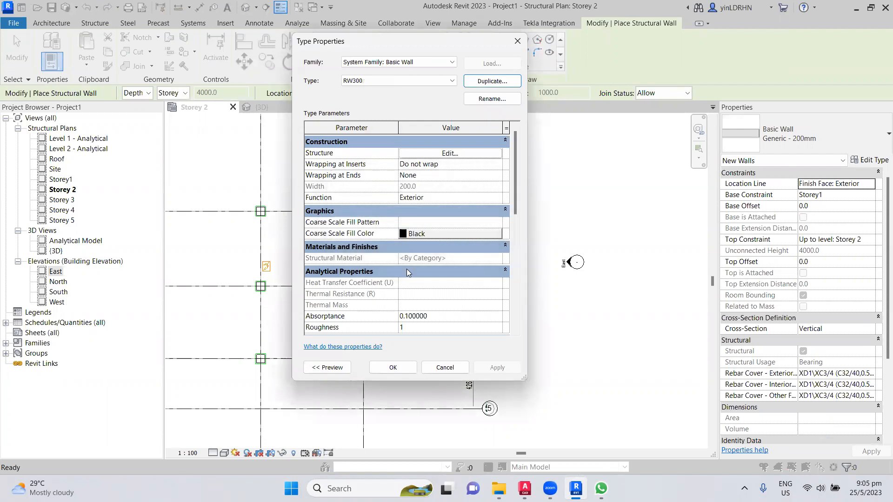
- Set the structure layer thickness of the RW300 wall type to 300 mm
click(450, 154)
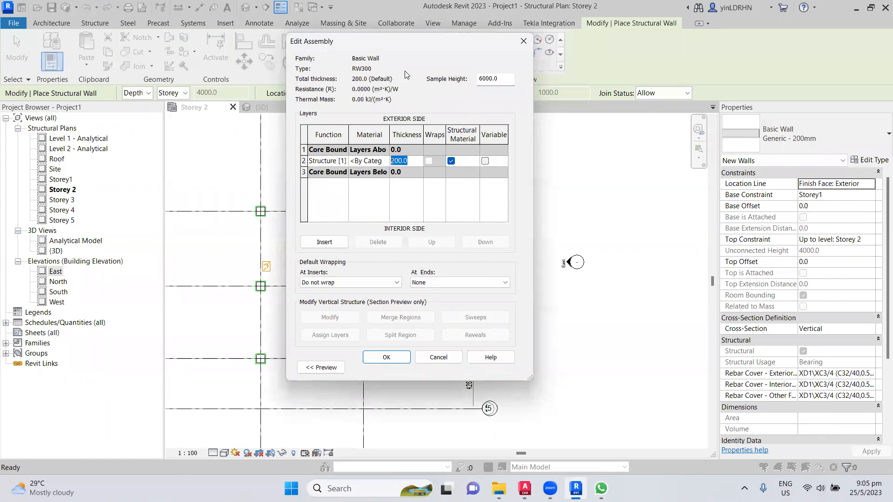
click(398, 361)
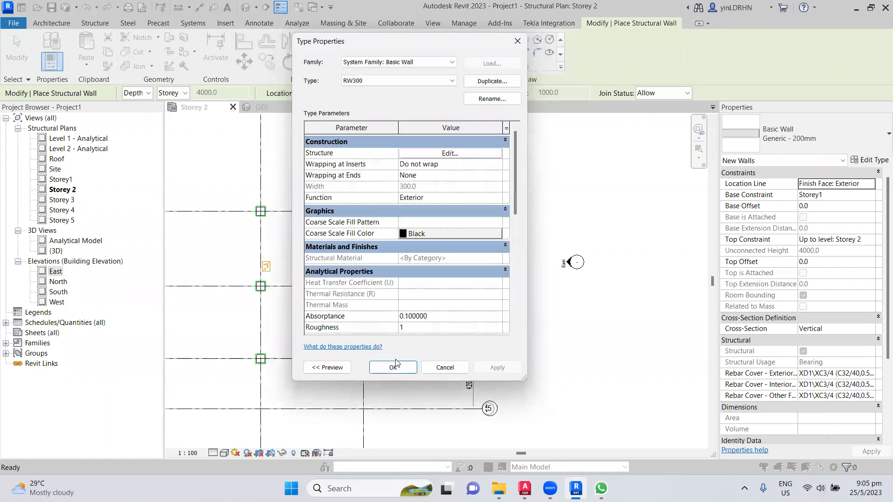
click(408, 369)
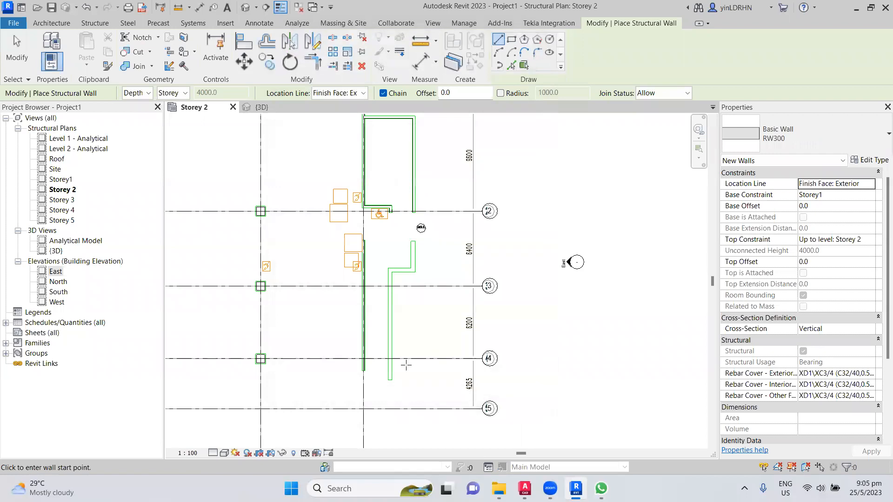
- Draw chained RW300 walls from the stepped outline's end below grid 4 up to the corner above grid 3 and about 2331 mm across to its right edge
scroll(406, 379, up, 2)
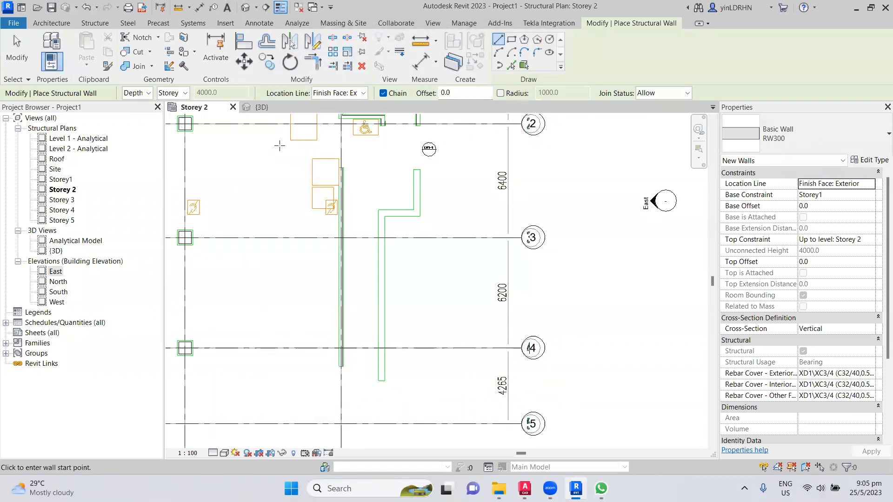
click(382, 380)
scroll(382, 381, up, 2)
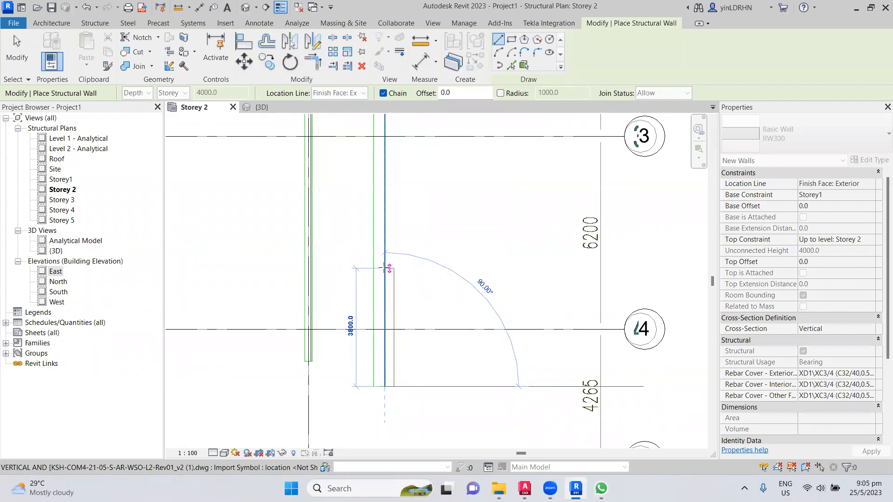
middle_drag(371, 156, 392, 269)
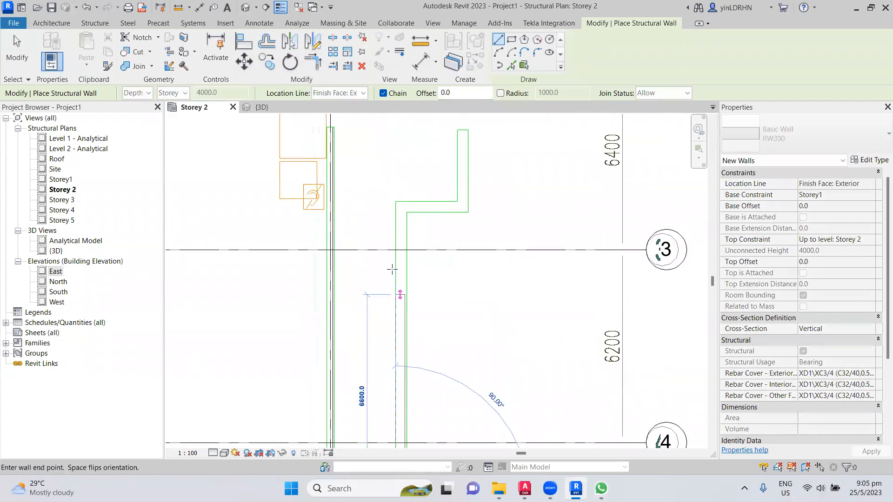
click(396, 202)
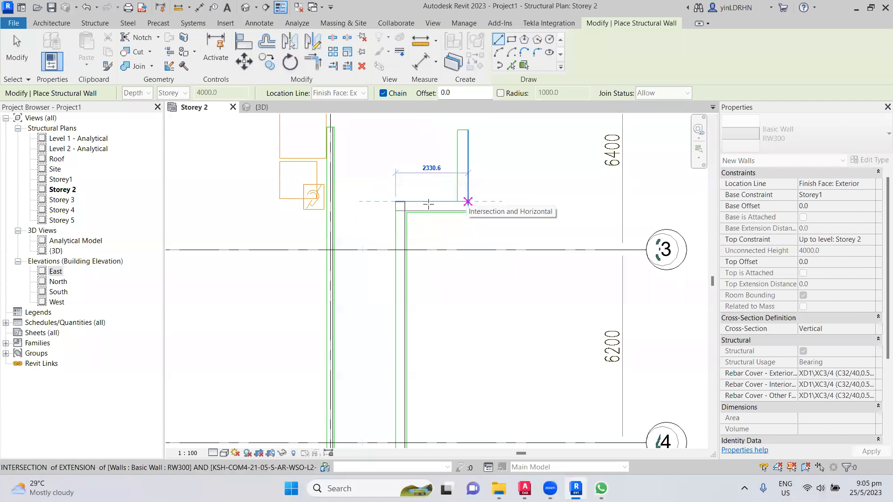
click(468, 202)
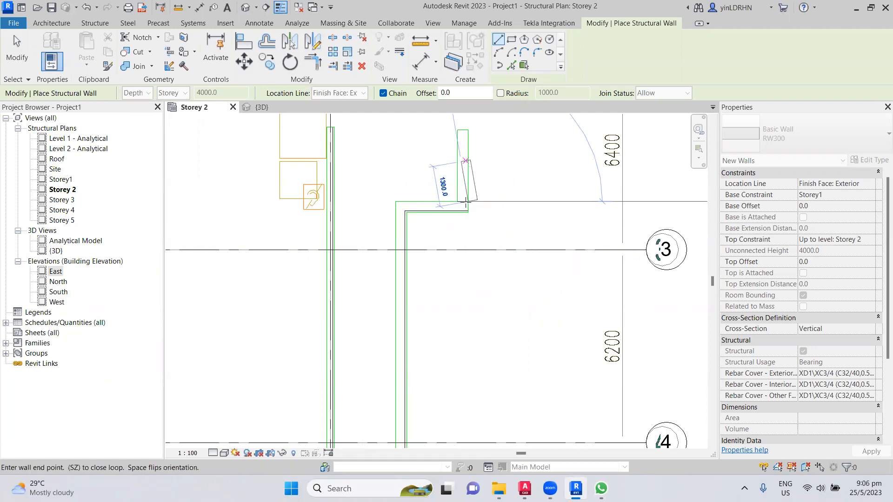
key(Escape)
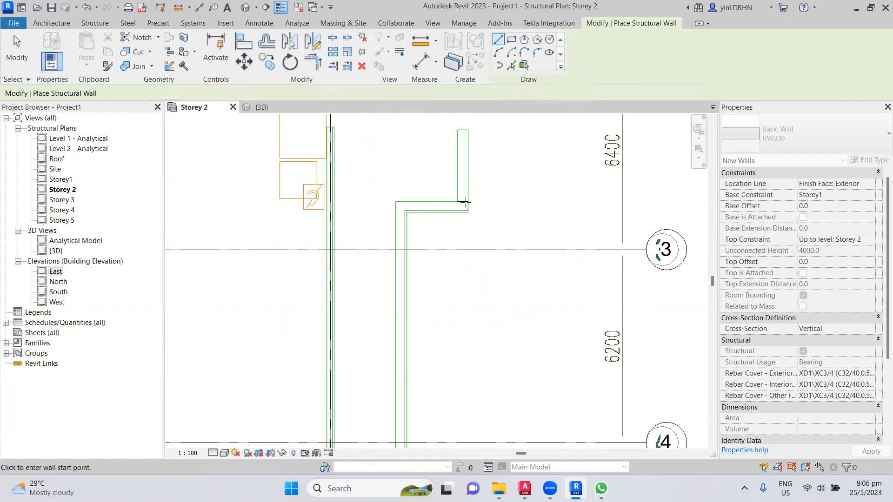
- Set the location line to Finish Face: Interior and draw an RW300 wall from the lower-right corner above grid 3 up to the outline's top end
click(339, 93)
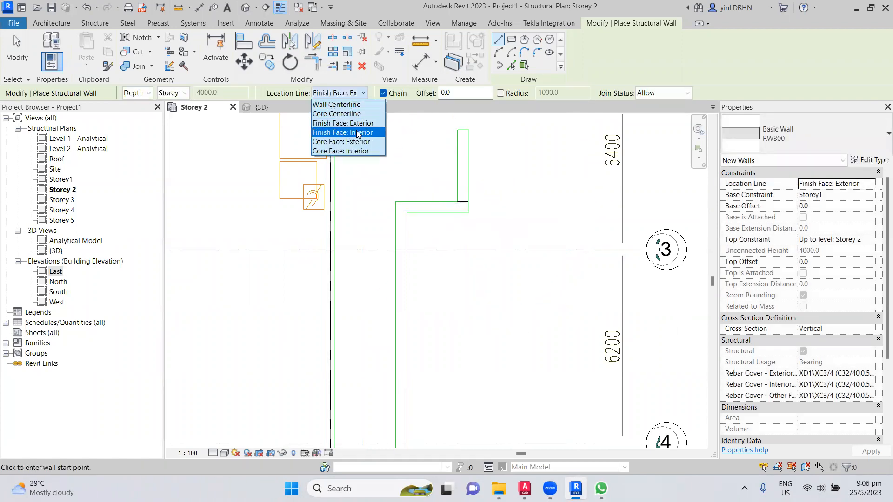
click(457, 214)
scroll(455, 247, up, 3)
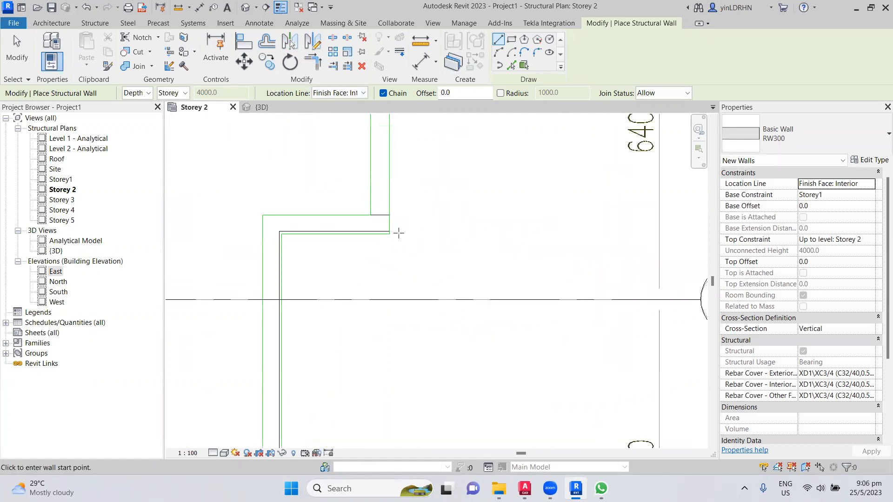
click(390, 231)
middle_drag(392, 149, 399, 217)
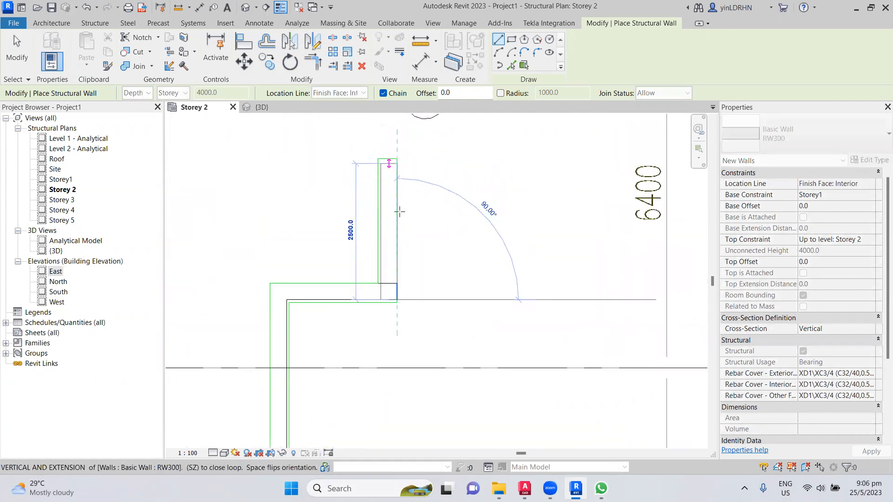
click(400, 212)
key(Escape)
key(Escape)
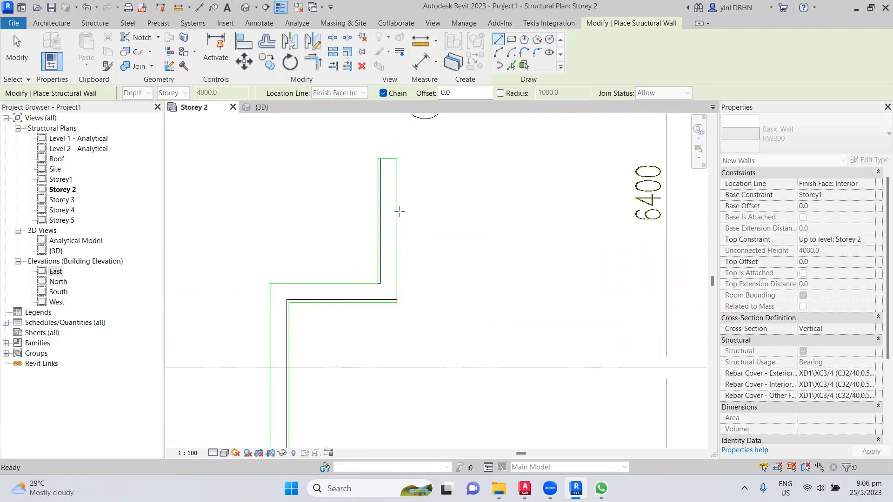
- Inspect the new RW300 walls, try turning off the Structural property on the long wall crossing grid 3, and undo that change
scroll(426, 221, down, 2)
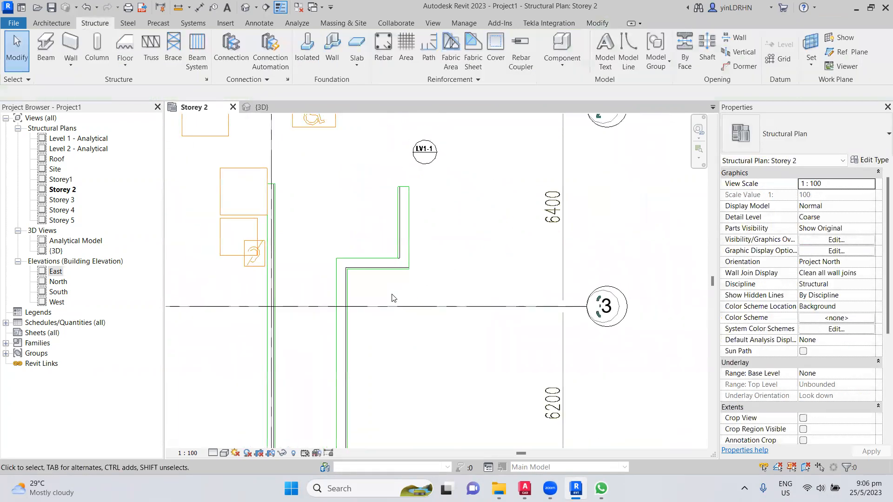
click(346, 303)
click(377, 263)
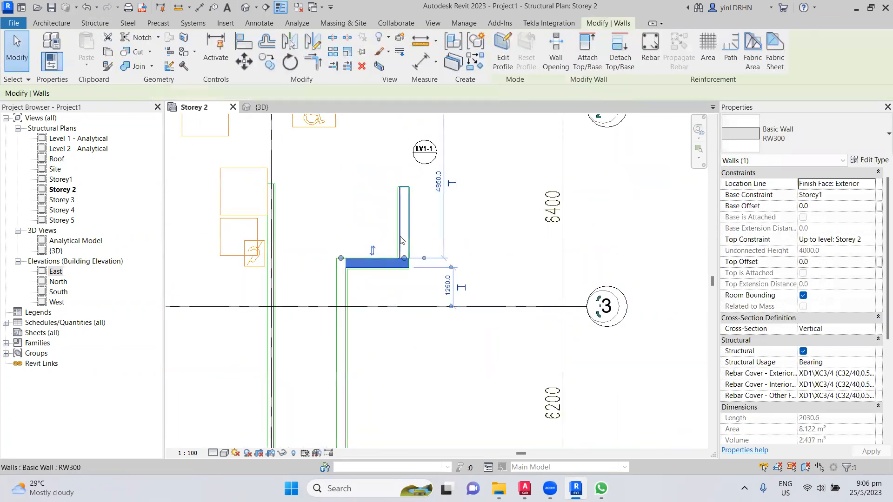
click(404, 224)
click(417, 341)
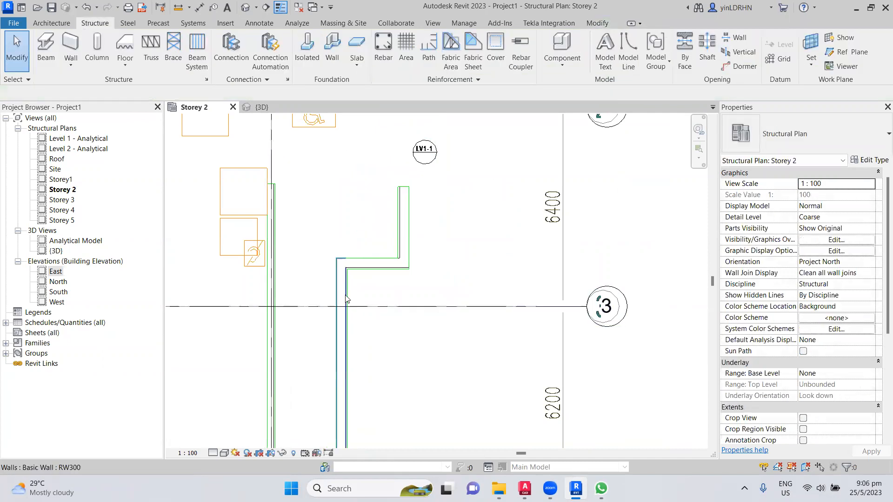
click(342, 307)
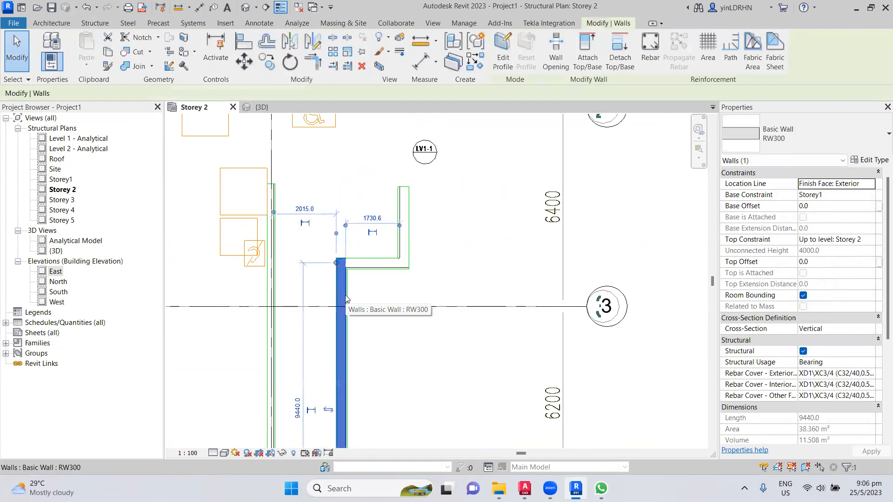
click(804, 352)
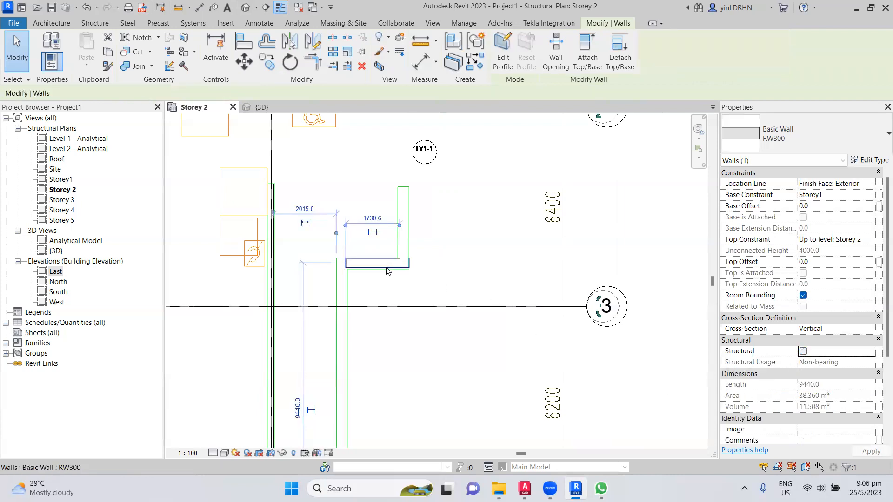
click(85, 8)
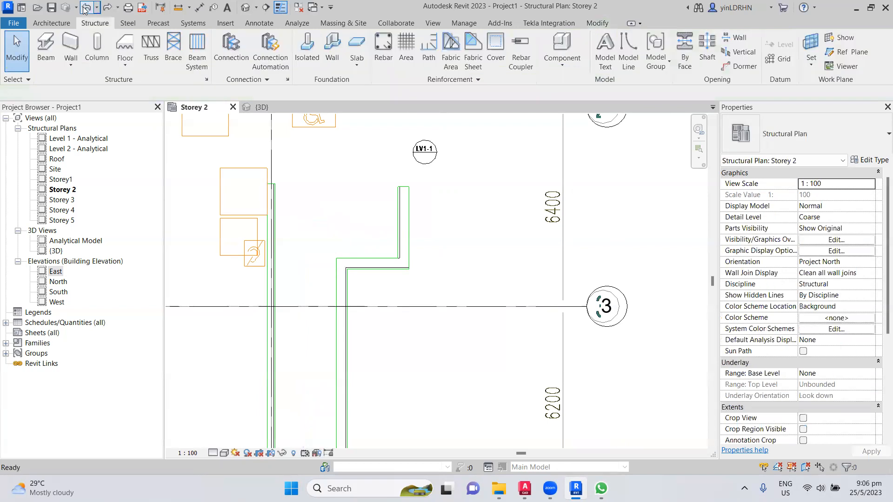
click(346, 292)
click(413, 289)
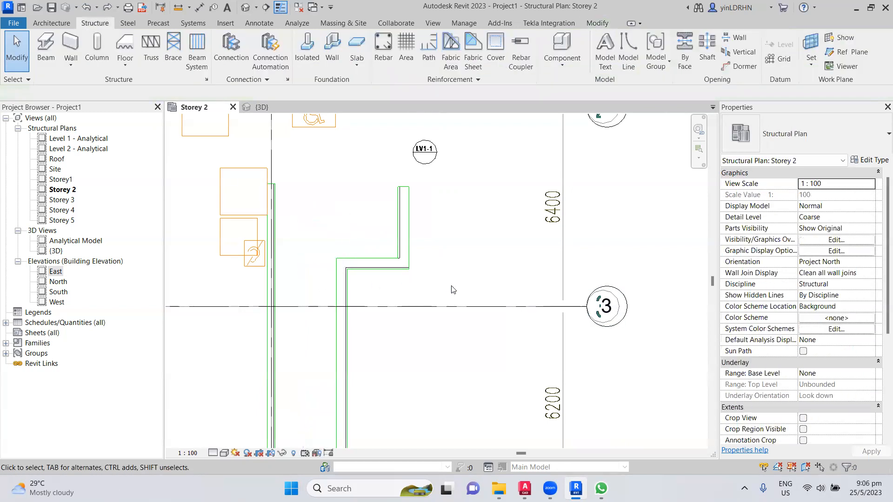
- Review the modelled walls and columns across the Storey 2 plan and from several angles in the 3D view
scroll(452, 289, down, 3)
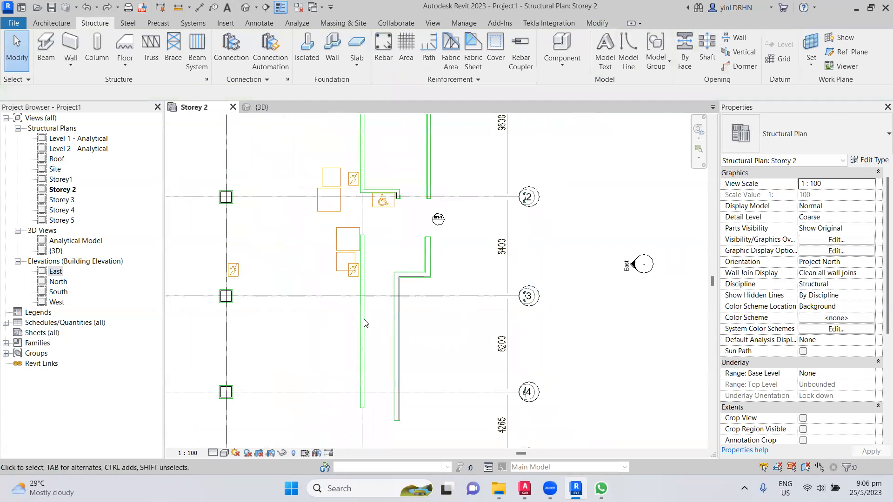
scroll(395, 256, down, 2)
middle_drag(316, 356, 506, 346)
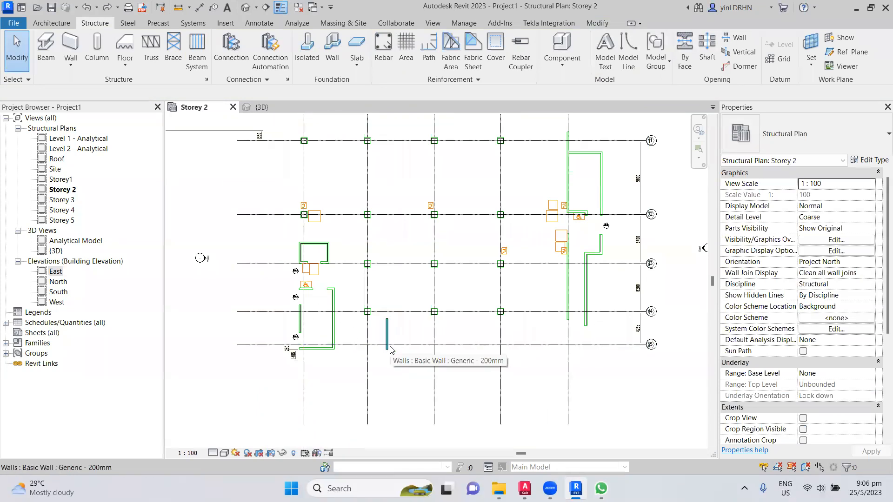
key(ctrl+Tab)
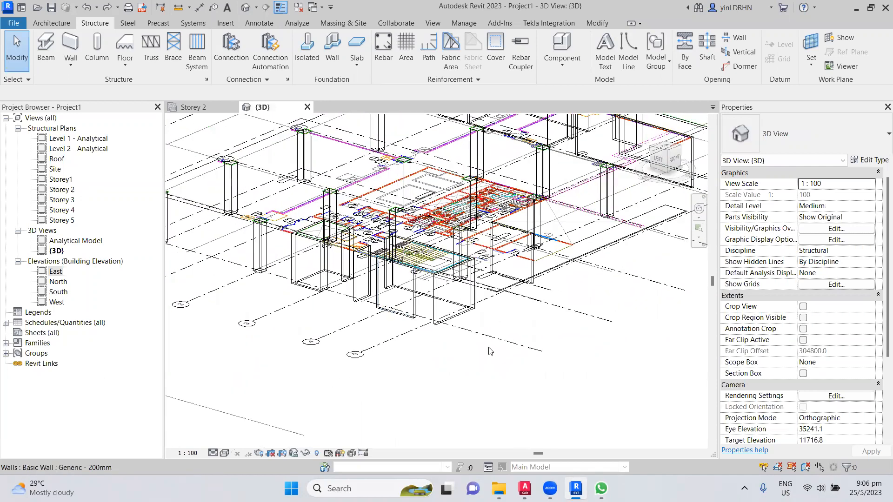
shift+middle_drag(390, 307, 572, 300)
scroll(572, 300, down, 1)
shift+middle_drag(580, 364, 520, 349)
scroll(443, 312, up, 2)
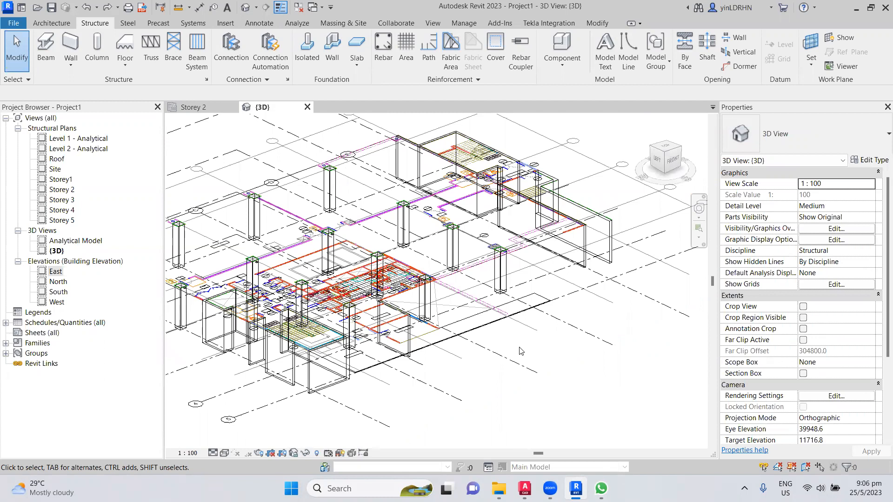
- In the Storey 2 plan's imported-category overrides, hide the CAD layer A-_ANOTSYBL_E- and the A-_ANOTSYBL_E-W layer below it
click(193, 107)
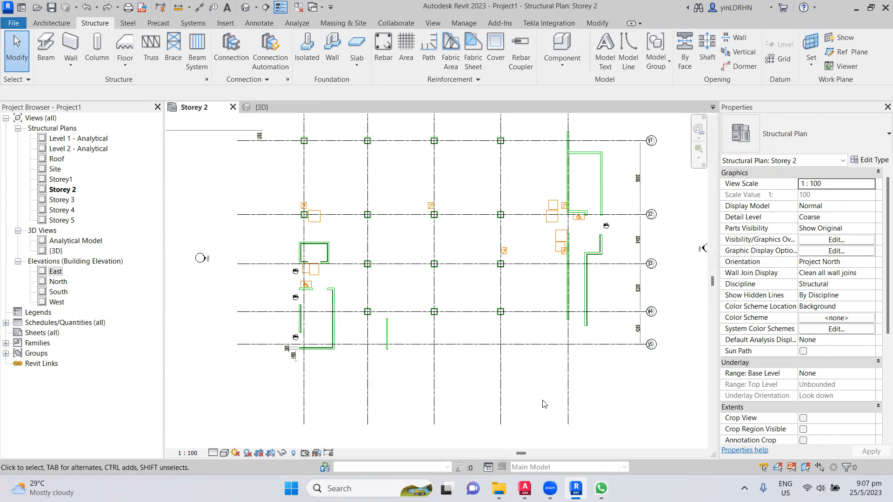
click(831, 240)
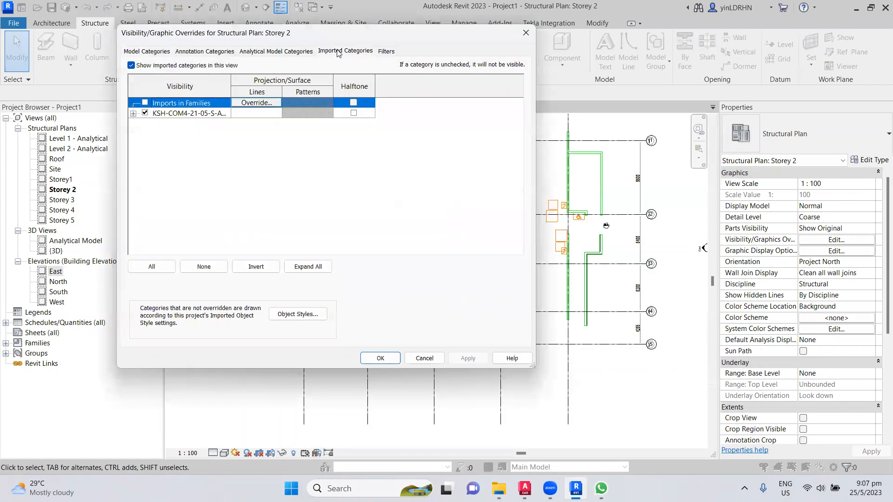
click(334, 51)
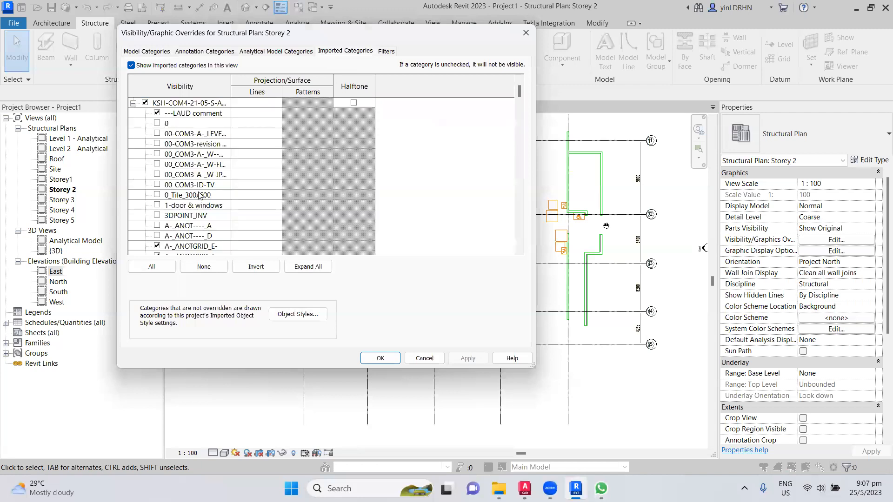
scroll(199, 196, down, 3)
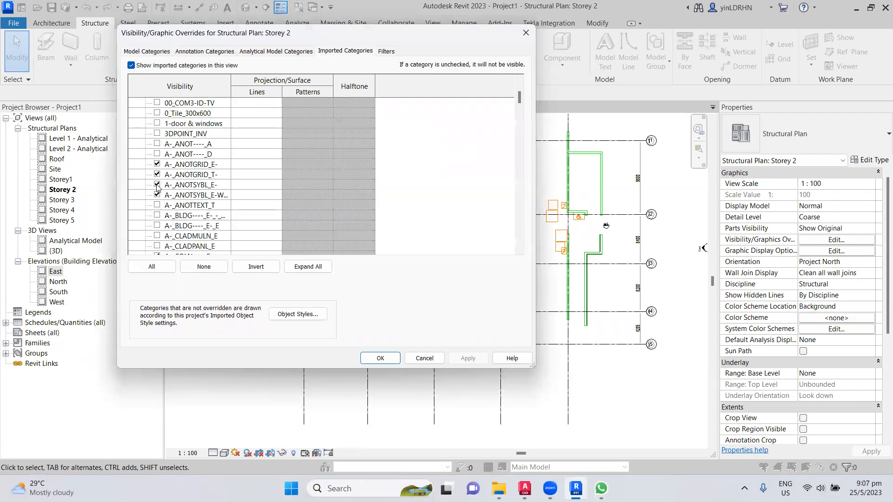
click(157, 185)
click(157, 195)
scroll(158, 195, down, 3)
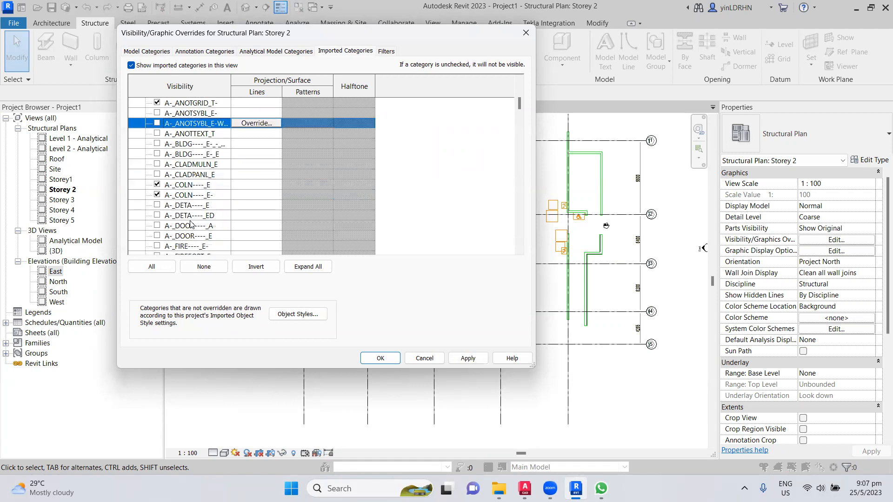
- Hide the imported CAD layers A-_COLN----_E, A-_COLN----_E- and A-_WALLSTRU_E-
click(157, 184)
click(156, 195)
scroll(196, 212, down, 15)
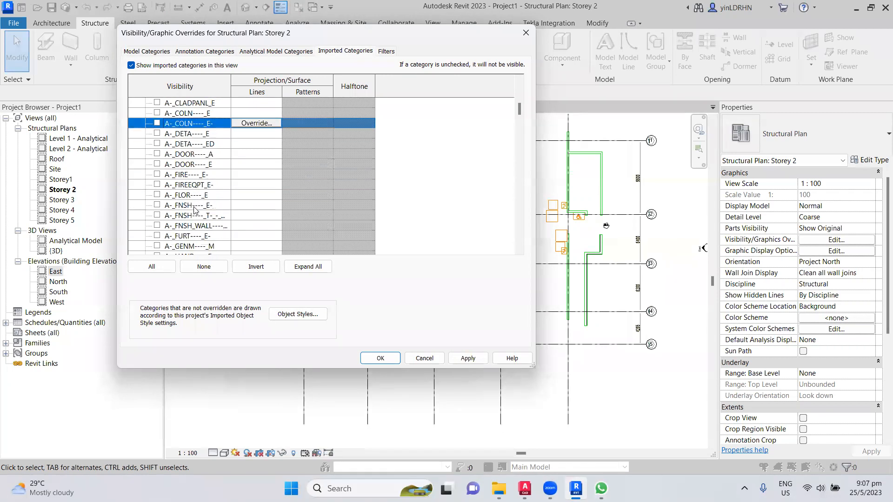
scroll(196, 211, down, 2)
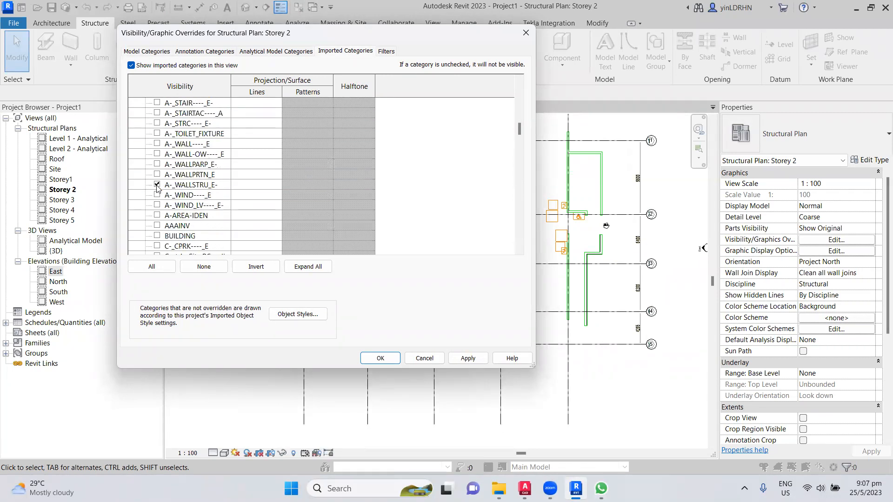
click(157, 185)
- Show the imported CAD layers A-_SLAB----_E-, A-_SLABOPEN_E-, A-_SLABSTEP_E-, A-_STAIR----_E-, A-_STAIRTAC----_A and A-_STRC----_E-
scroll(189, 241, up, 2)
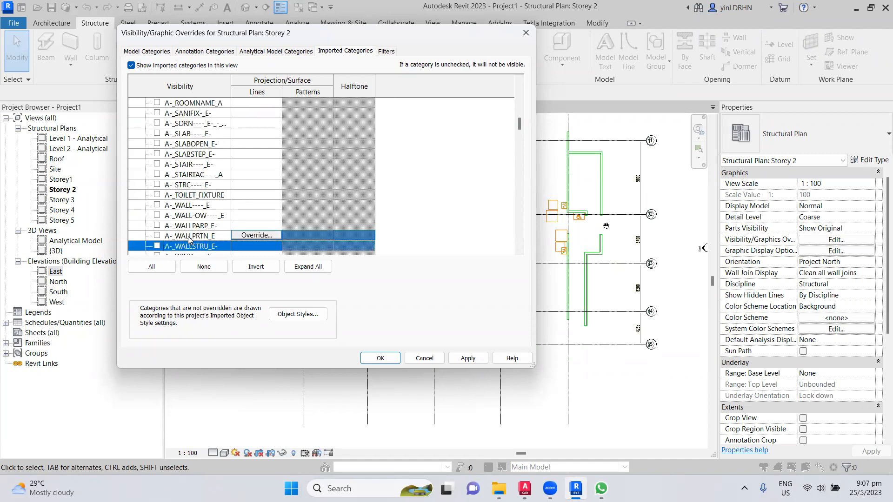
click(156, 133)
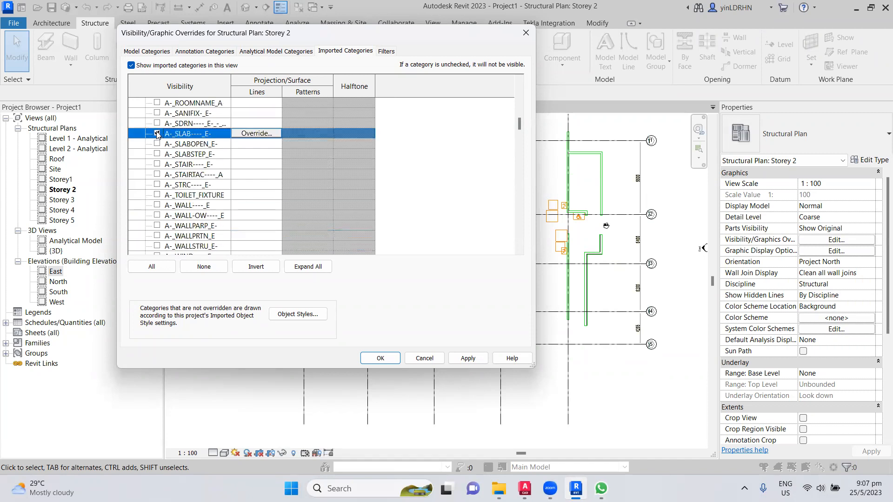
click(156, 144)
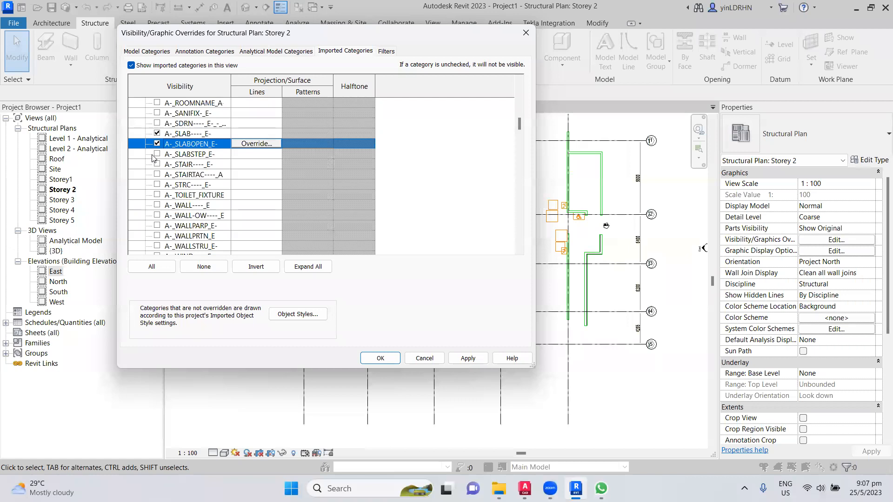
click(157, 154)
click(157, 165)
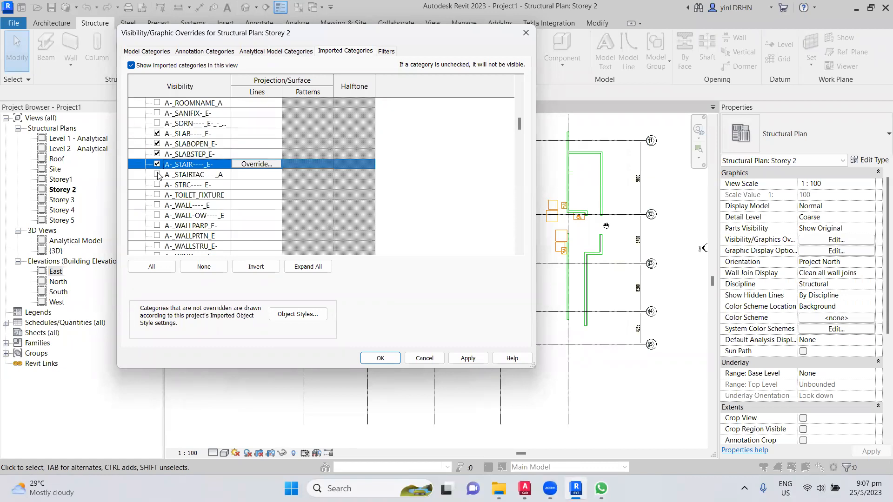
click(157, 175)
click(156, 185)
- Hide the imported S-_WALLHIDD, S-_WALLSTRU and both visible S-_COLN layers, and apply the visibility overrides to the Storey 2 plan
scroll(211, 204, down, 5)
scroll(211, 204, down, 20)
scroll(211, 203, down, 20)
scroll(210, 204, down, 6)
click(160, 165)
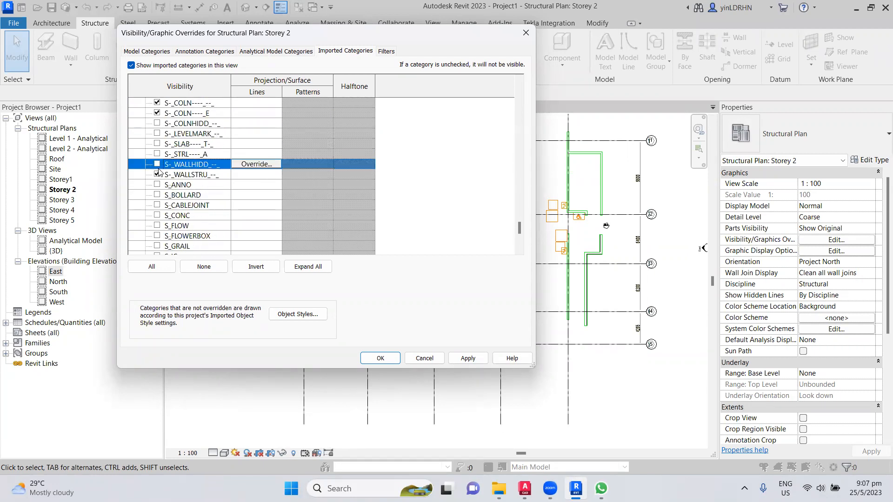
click(161, 174)
scroll(171, 174, up, 2)
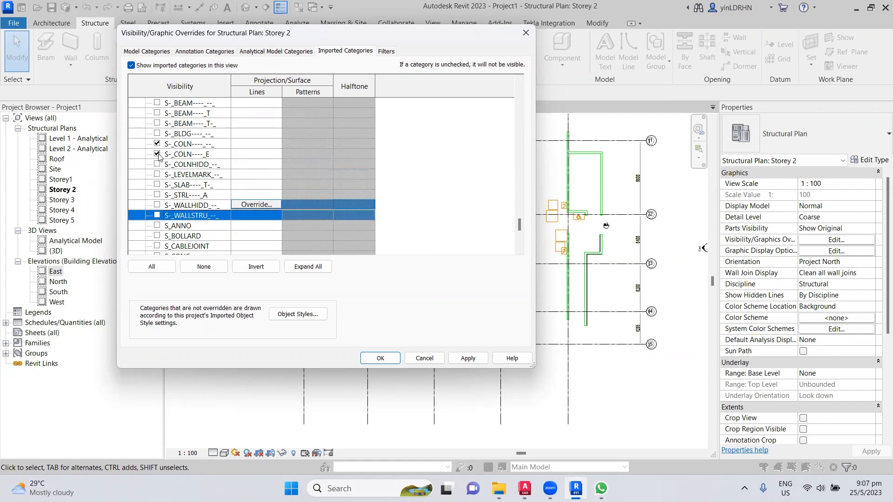
click(157, 154)
click(157, 143)
scroll(205, 246, down, 7)
scroll(206, 245, down, 1)
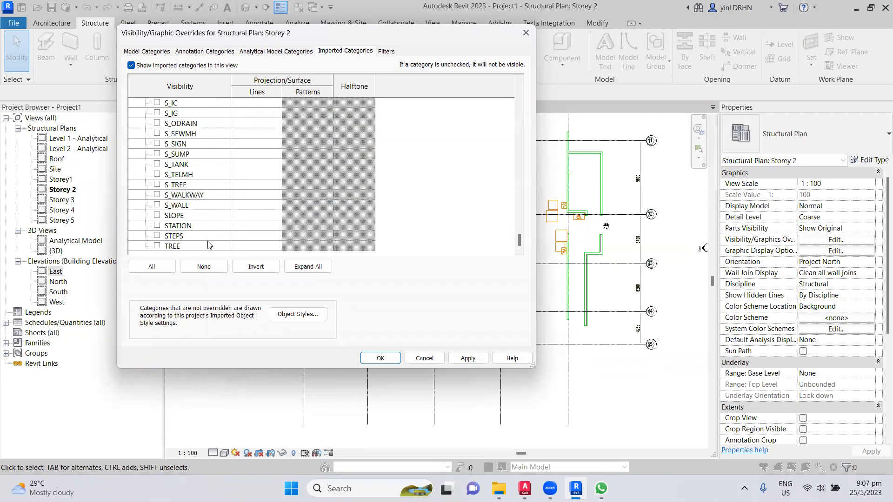
click(468, 358)
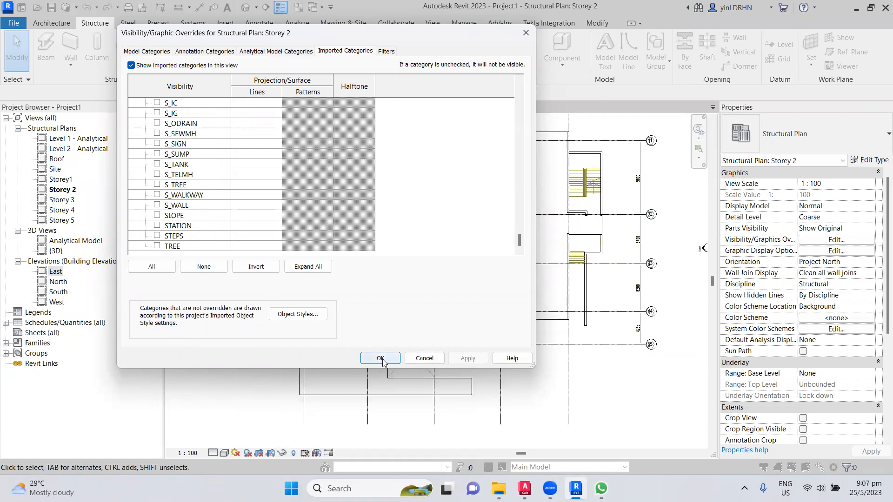
click(380, 358)
- Examine the slab outline, floor openings and stair areas of the imported drawing across the Storey 2 plan
middle_drag(351, 223, 332, 263)
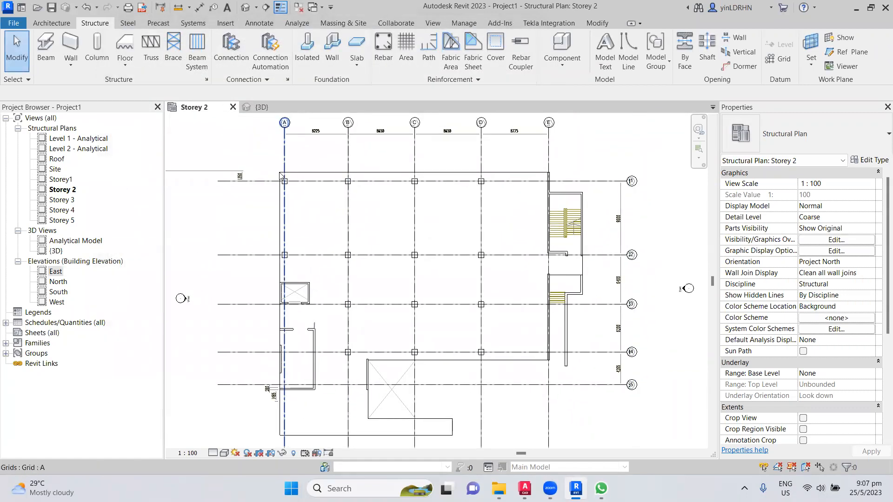
middle_drag(317, 376, 306, 344)
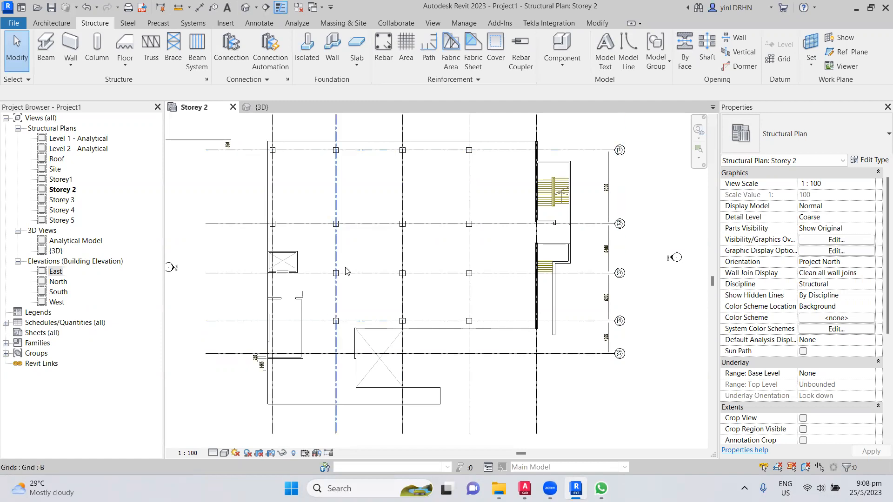
middle_drag(421, 223, 407, 283)
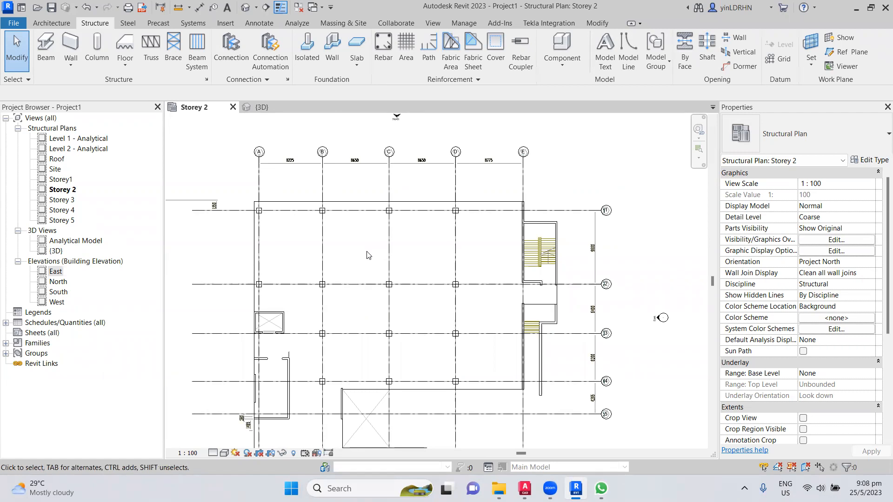
scroll(322, 244, up, 2)
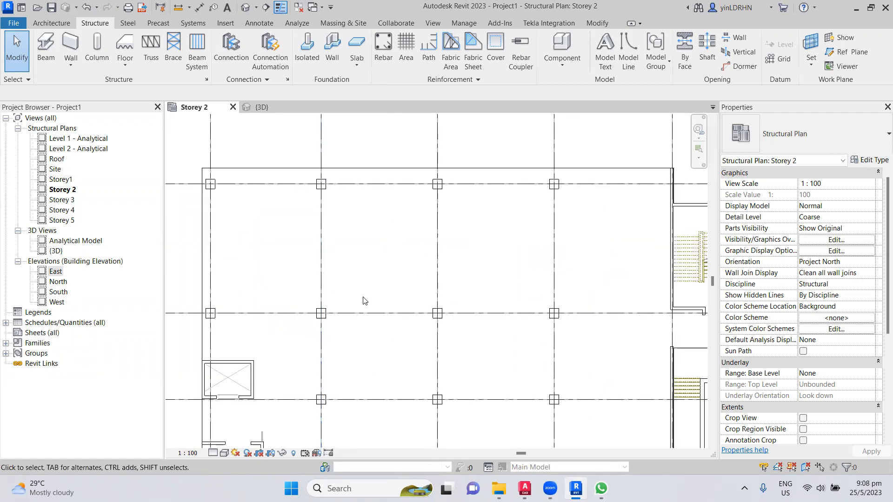
middle_drag(365, 301, 375, 255)
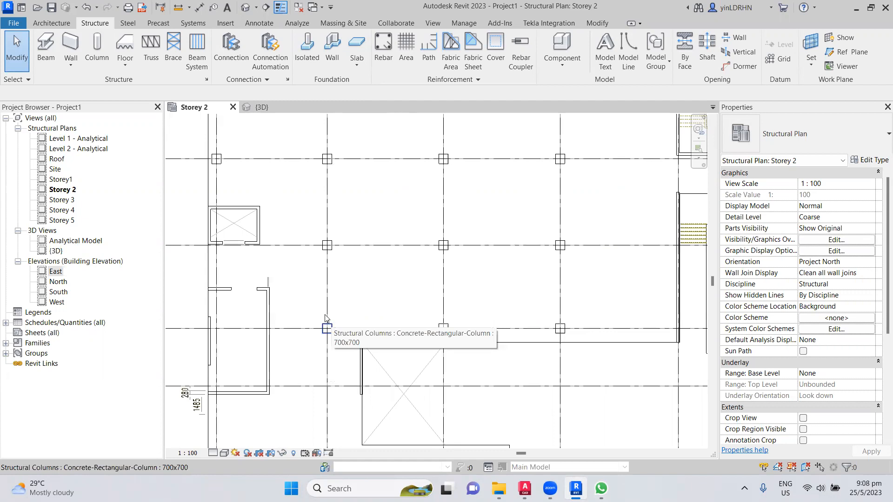
- Examine the column grid, the lift and stair openings and the stepped slab edge across the Storey 2 plan
middle_drag(412, 298, 410, 215)
scroll(281, 279, up, 2)
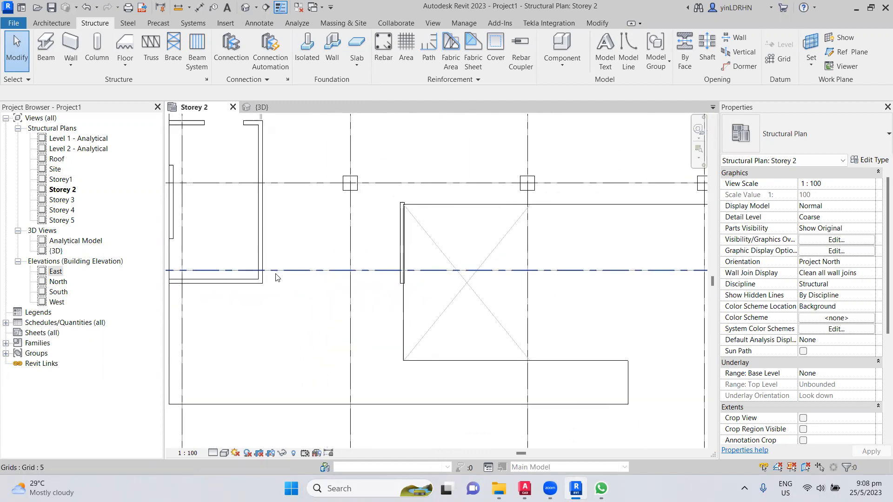
scroll(250, 340, up, 2)
middle_drag(401, 367, 273, 391)
scroll(320, 338, down, 1)
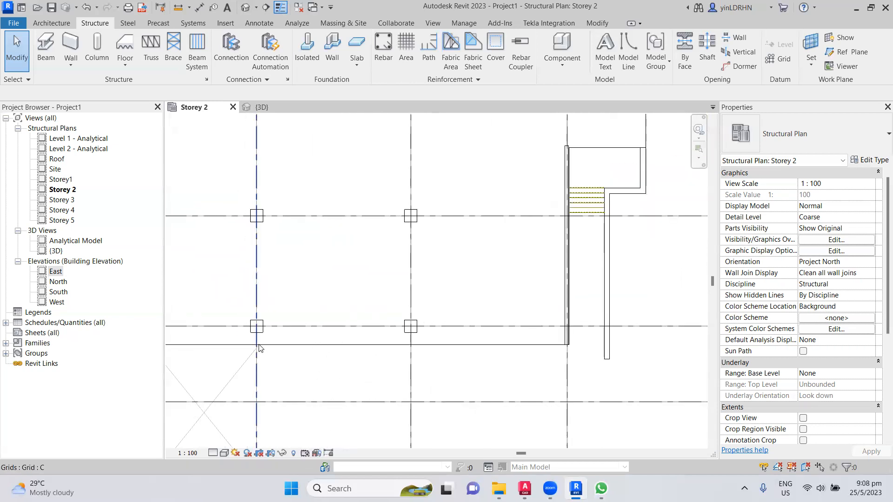
scroll(293, 168, down, 2)
middle_drag(322, 186, 365, 305)
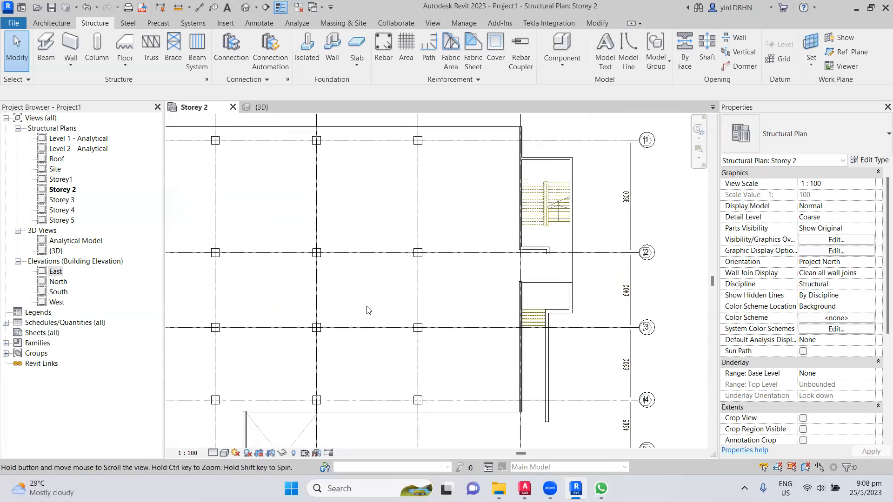
scroll(369, 281, down, 2)
middle_drag(266, 247, 362, 246)
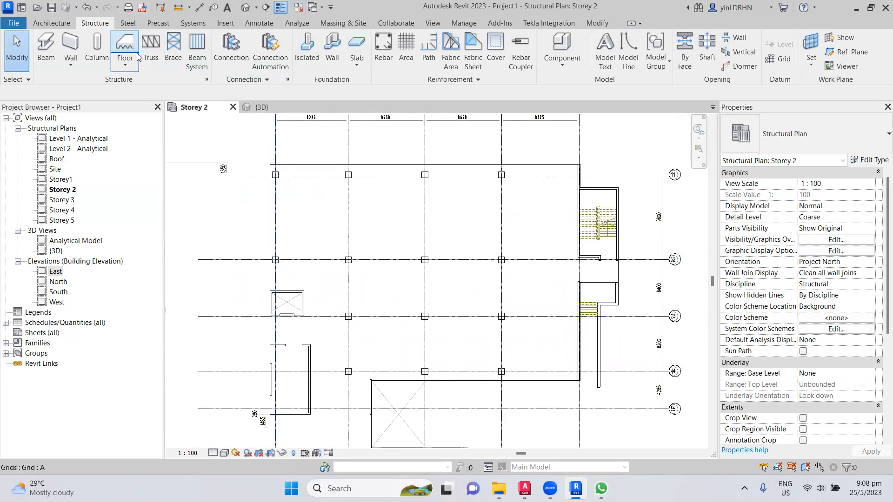
- Start a concrete rectangular beam and duplicate the 300 x 600mm type as a new type named 750x600
click(41, 42)
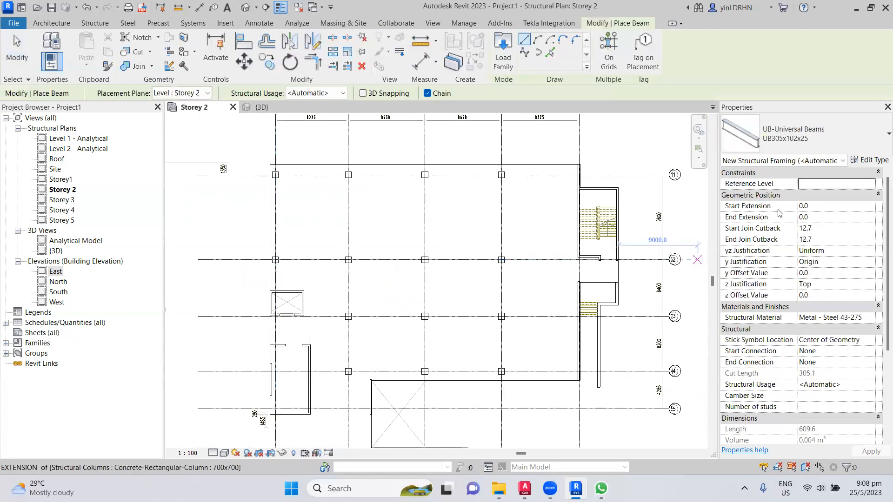
click(880, 136)
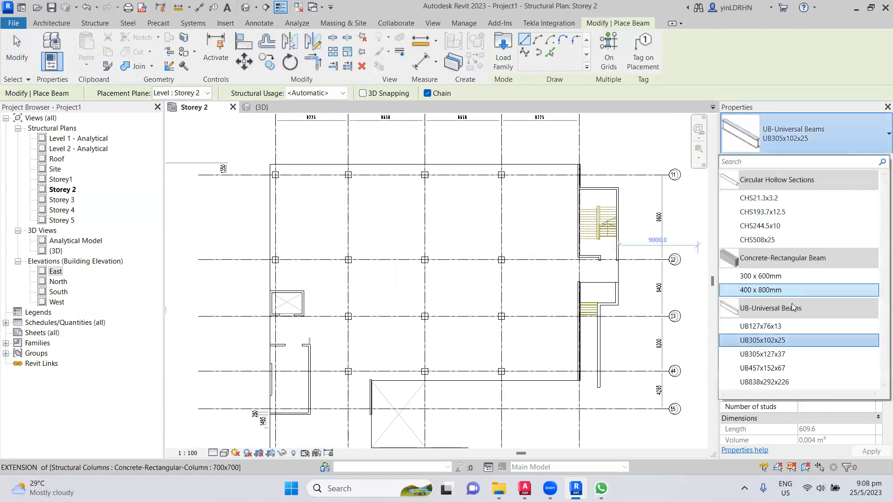
click(761, 276)
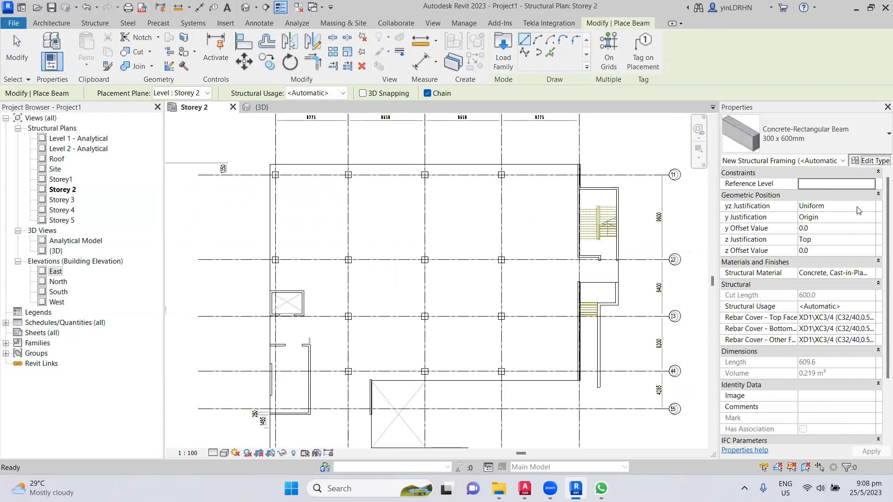
click(870, 160)
click(451, 81)
click(492, 81)
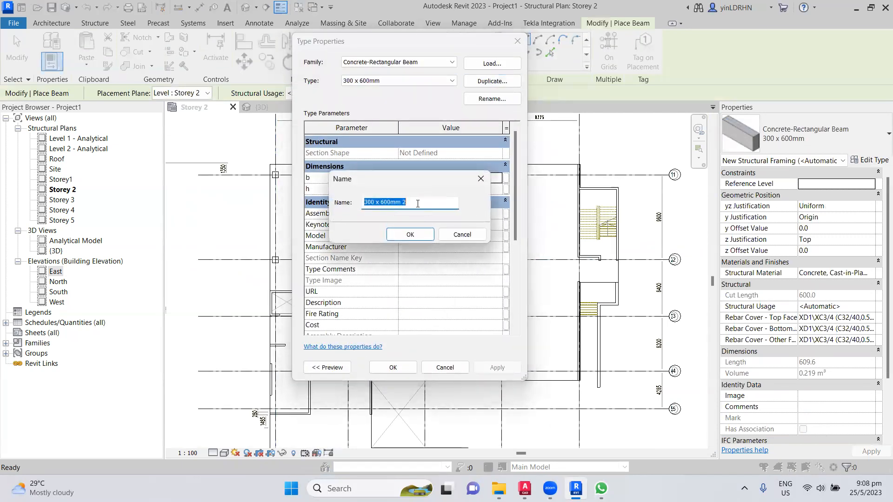
text(7)
click(393, 235)
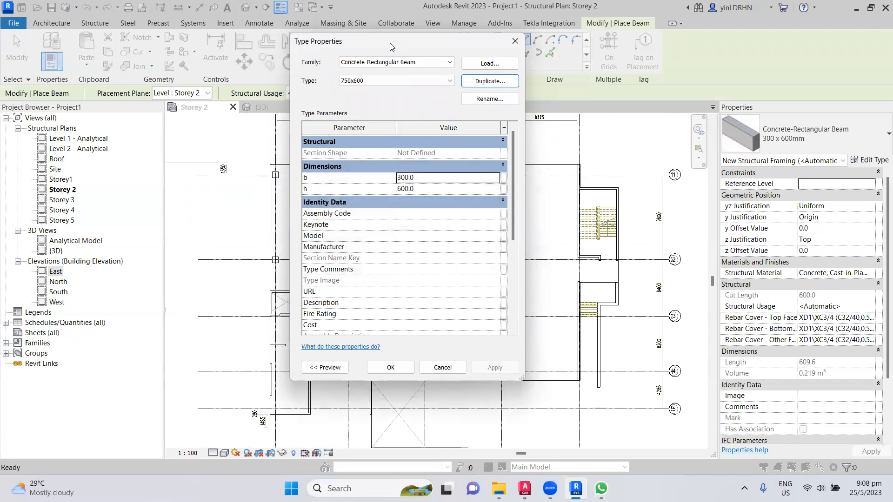
- Set the width b of the 750x600 beam type to 750 and accept the type properties
drag(409, 49, 310, 58)
key(Tab)
key(Tab)
text(75)
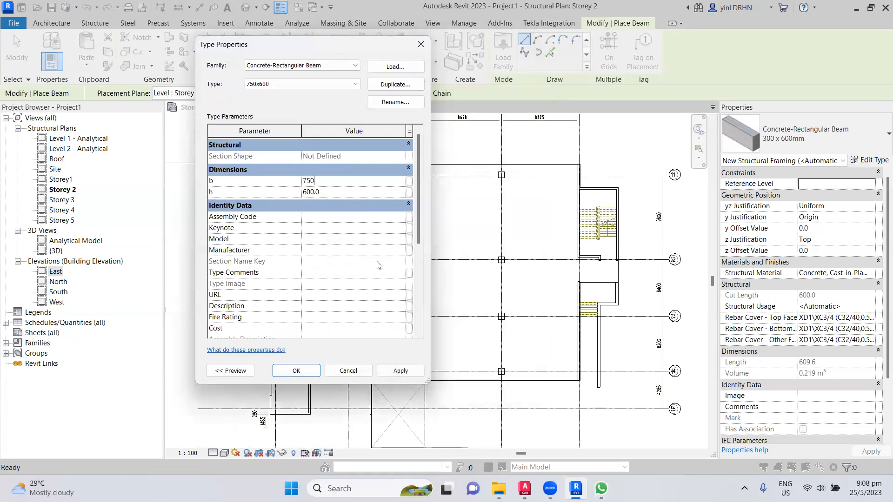
click(296, 371)
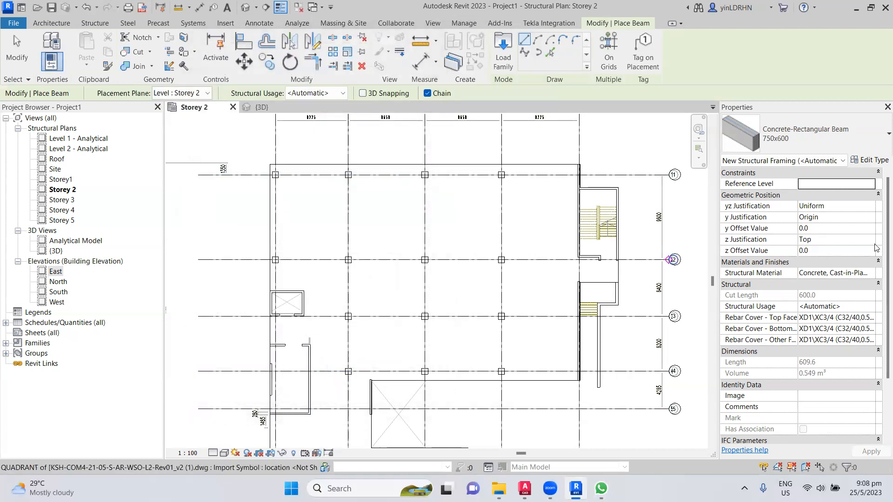
- Set the new beam's structural material to Concrete, Cast-in-Place - C30
click(873, 275)
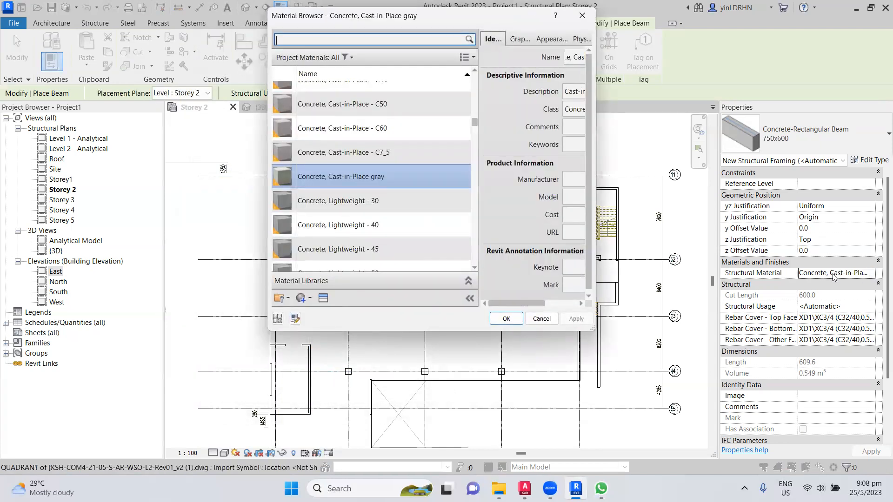
scroll(378, 210, up, 2)
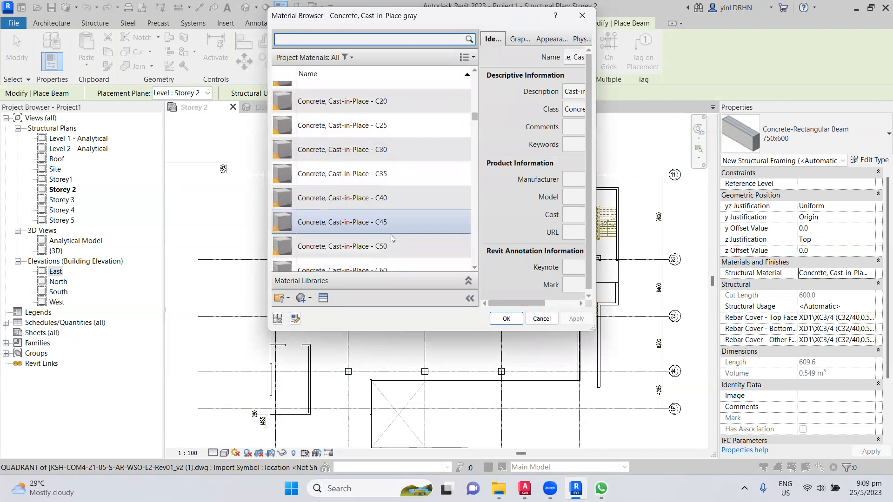
click(368, 199)
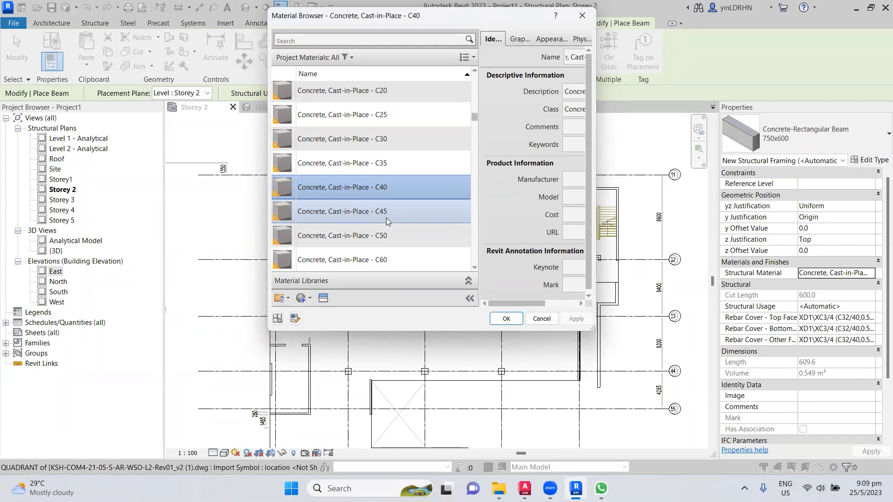
scroll(393, 212, down, 5)
scroll(404, 204, up, 3)
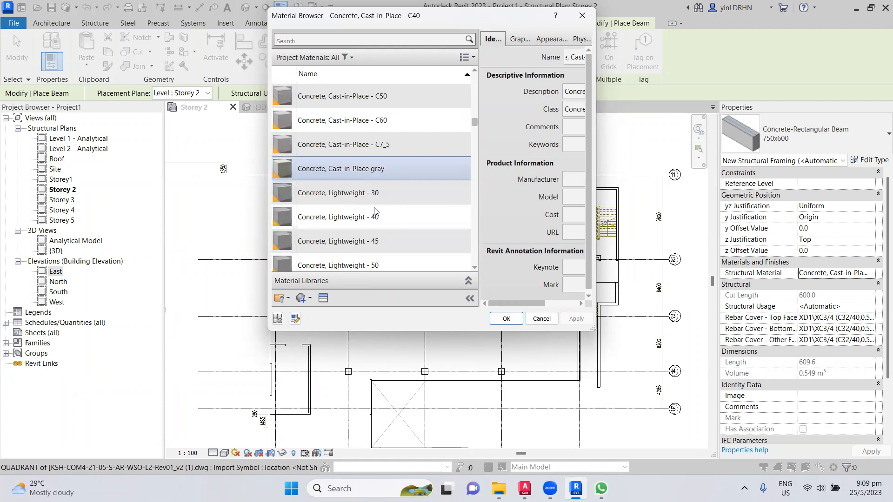
scroll(375, 212, up, 4)
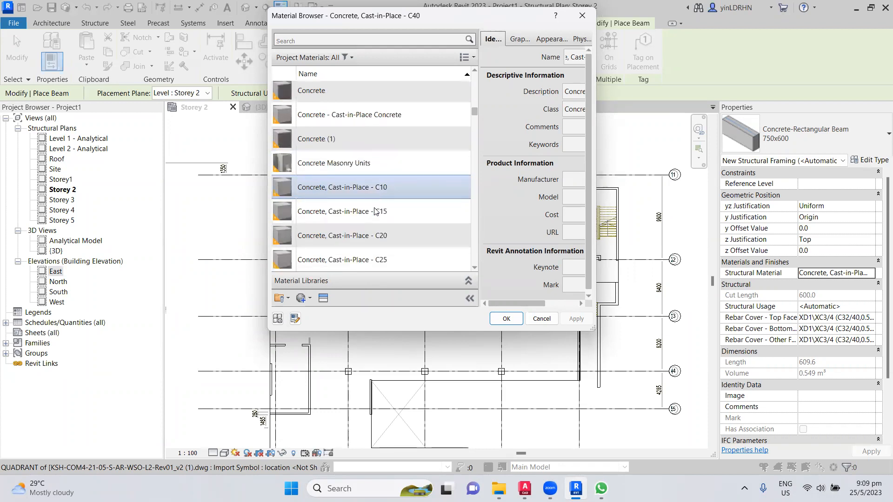
scroll(376, 212, down, 1)
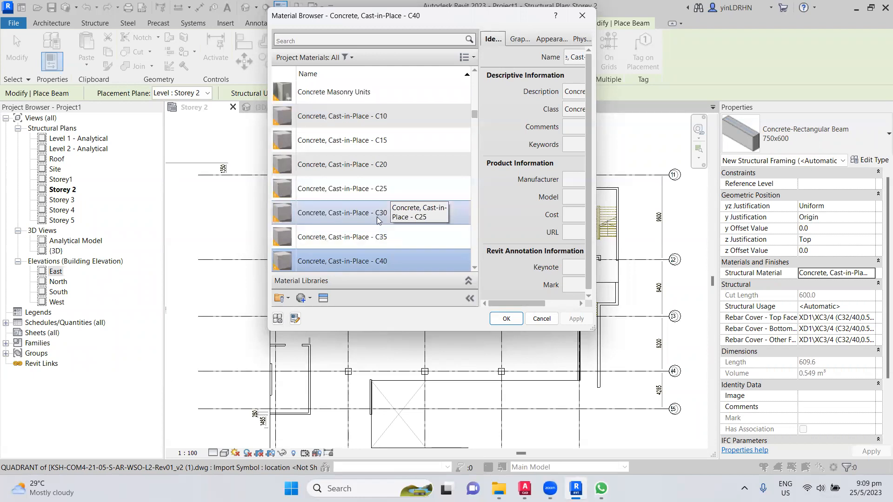
click(379, 214)
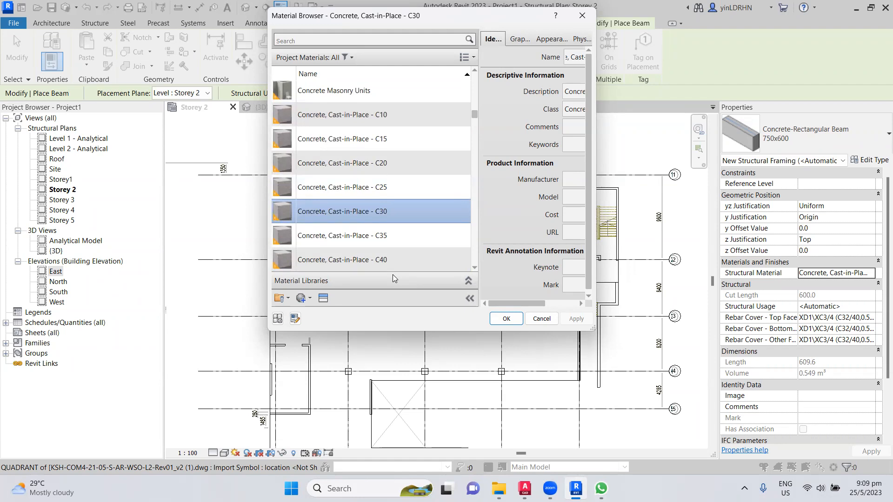
click(507, 319)
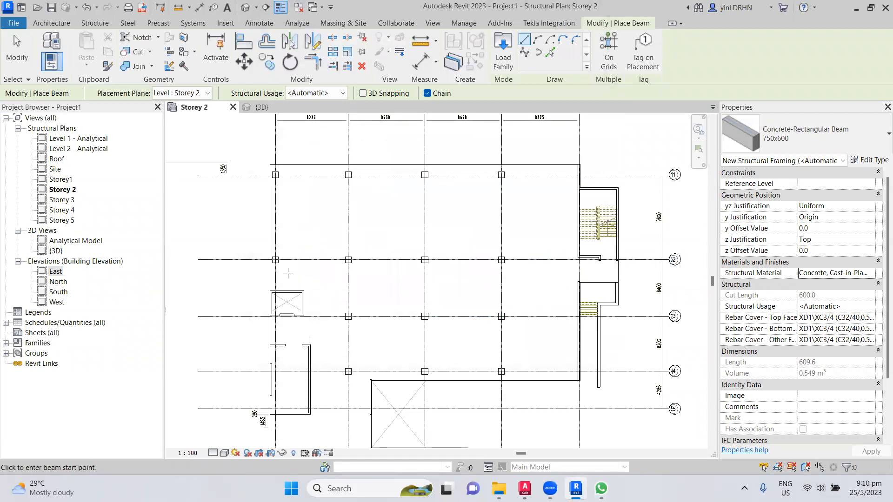
- Draw a 750x600 beam along grid A from the lift shaft's upper wall centreline to the slab edge beyond grid 1
scroll(288, 273, up, 3)
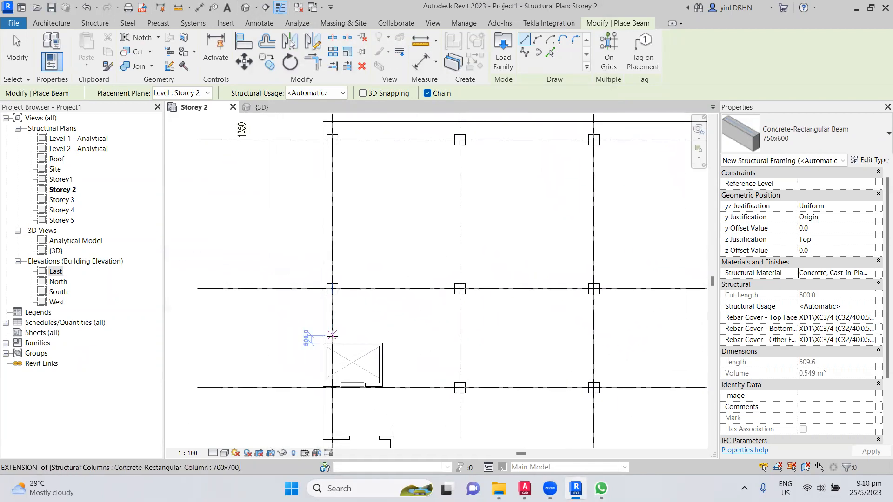
scroll(332, 335, up, 2)
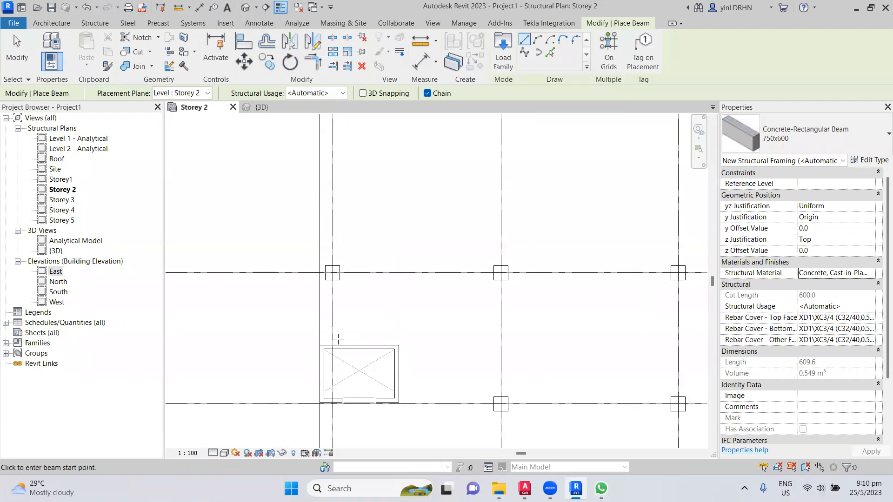
scroll(338, 338, up, 5)
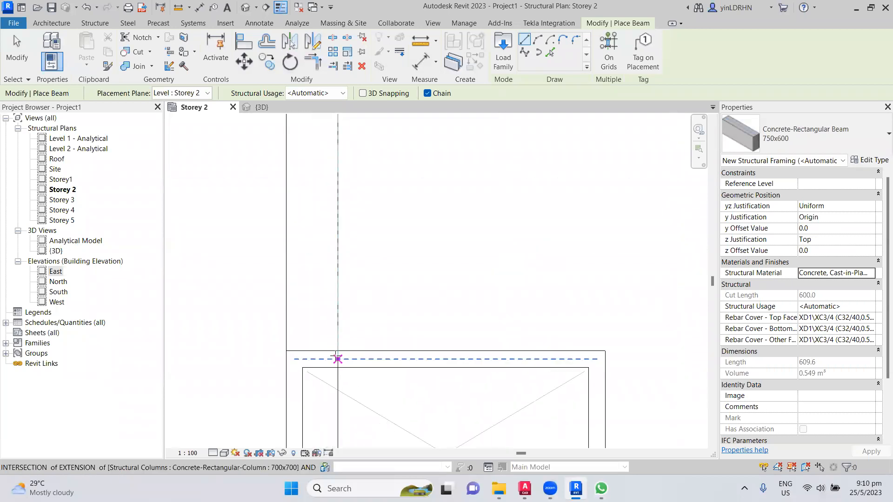
click(338, 359)
scroll(328, 232, down, 5)
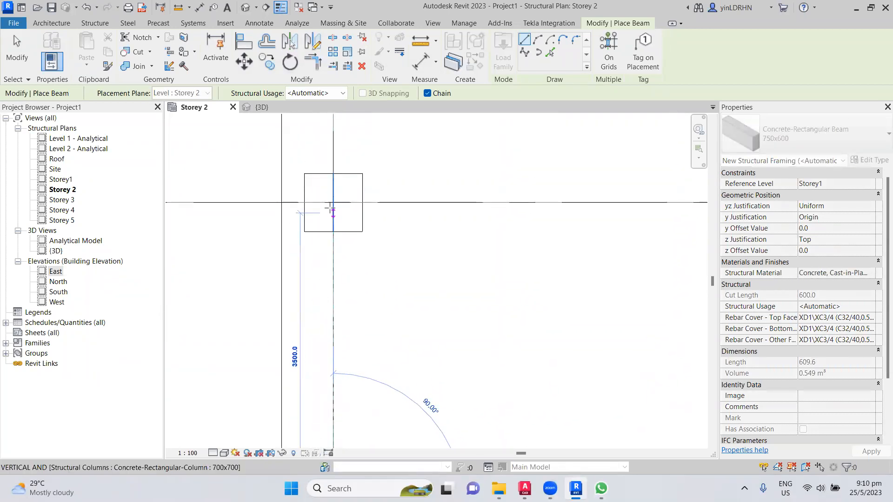
scroll(333, 203, down, 2)
middle_drag(351, 202, 359, 65)
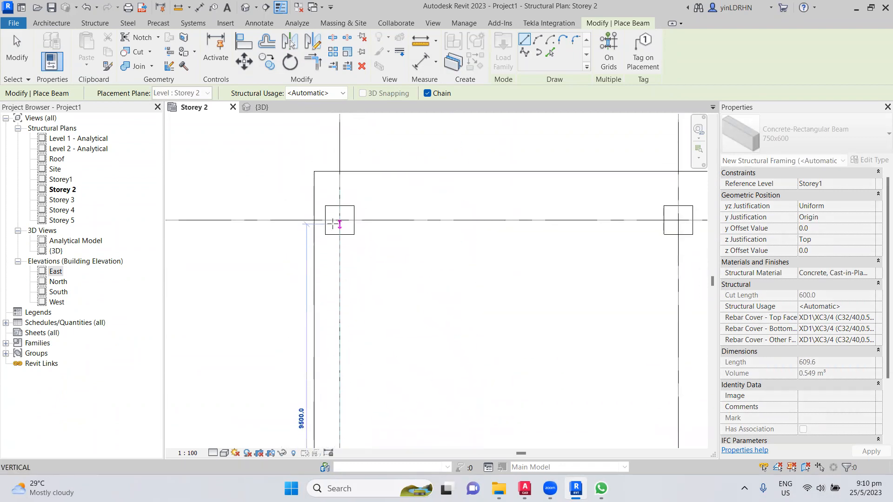
click(340, 171)
right_click(414, 206)
click(430, 212)
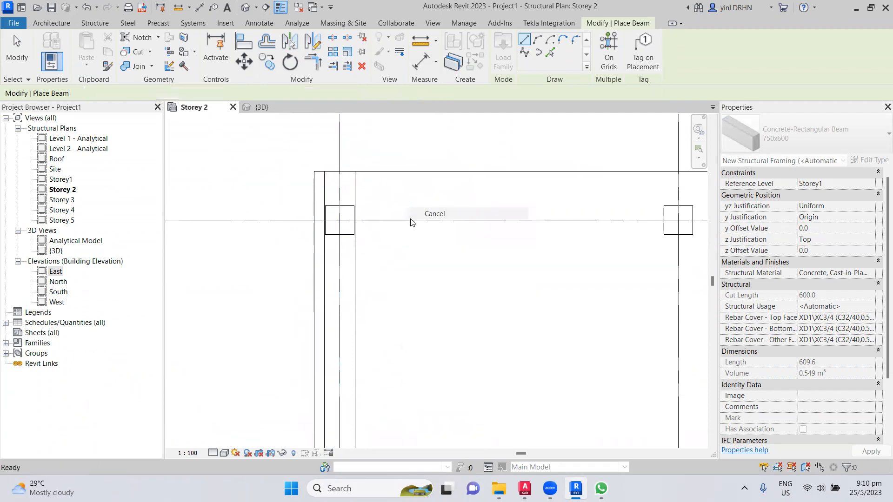
- Draw a 750x600 beam along grid 5 from the stair enclosure's wall to the wall beside the crossed floor opening
scroll(388, 227, down, 5)
middle_drag(387, 229, 308, 36)
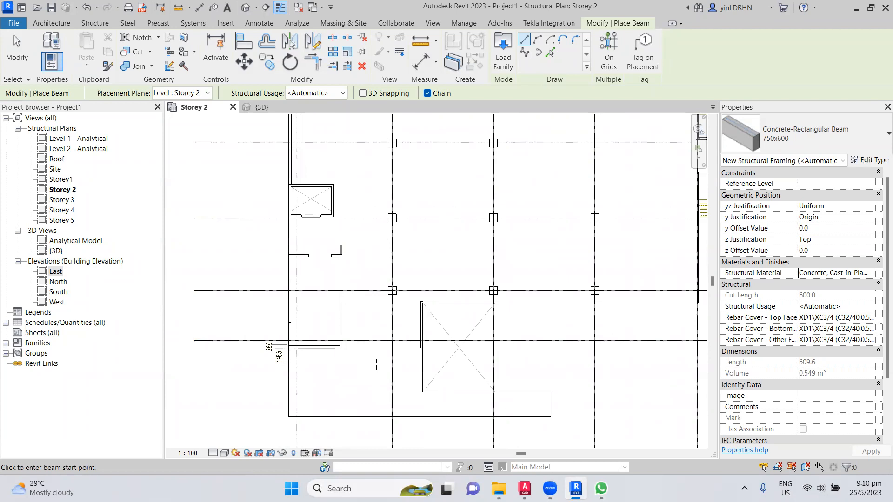
scroll(376, 363, up, 2)
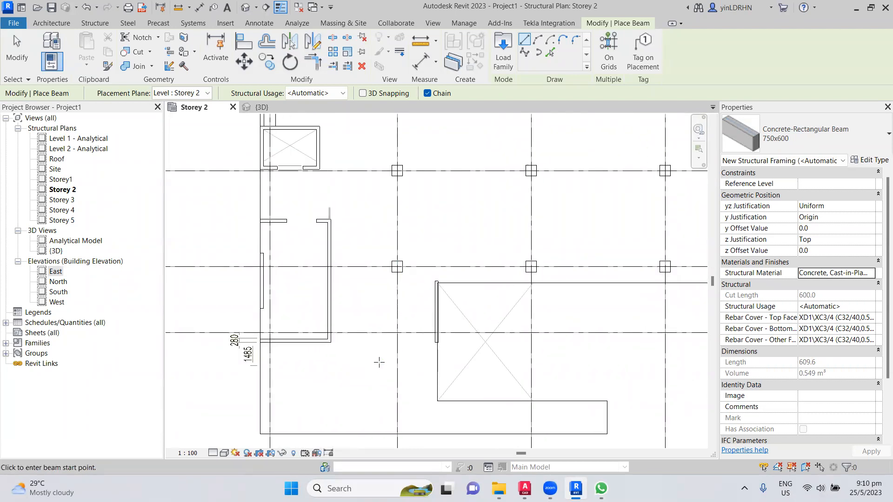
middle_drag(378, 361, 317, 315)
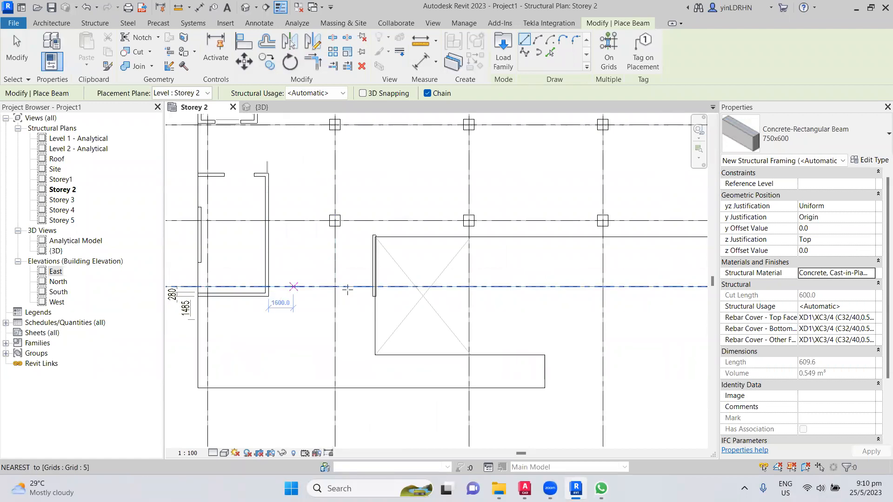
scroll(272, 288, up, 3)
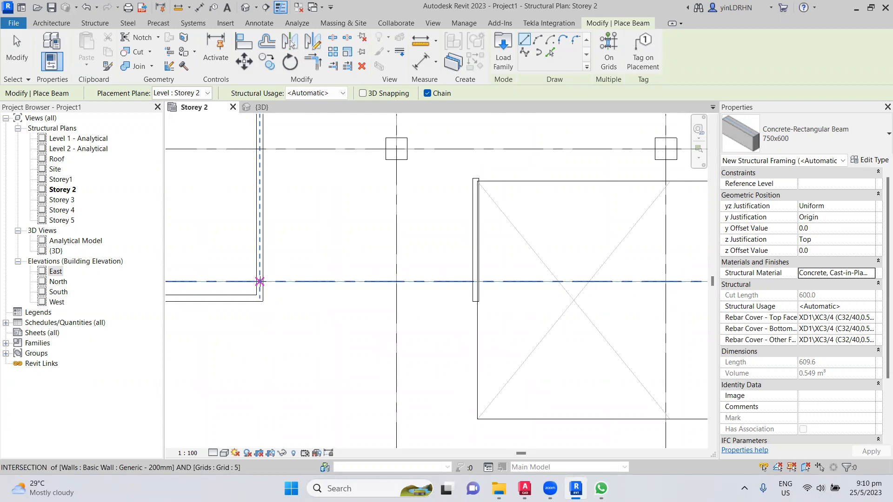
click(260, 282)
scroll(467, 285, up, 2)
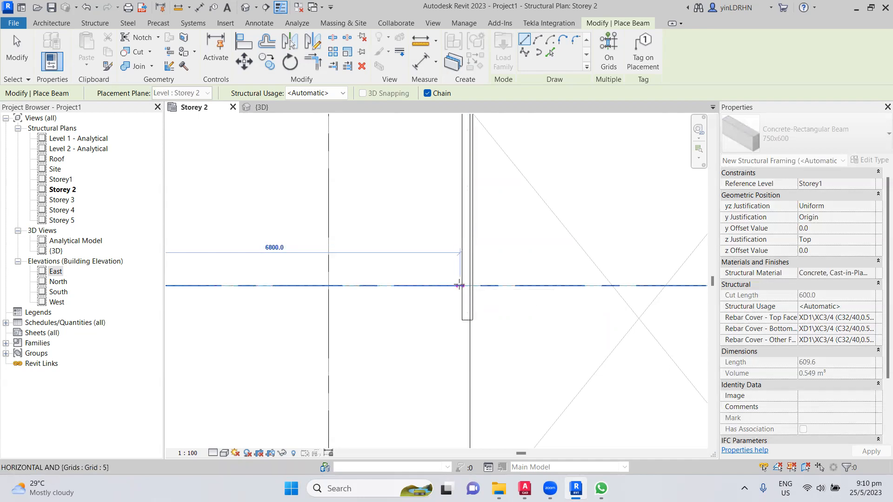
click(467, 285)
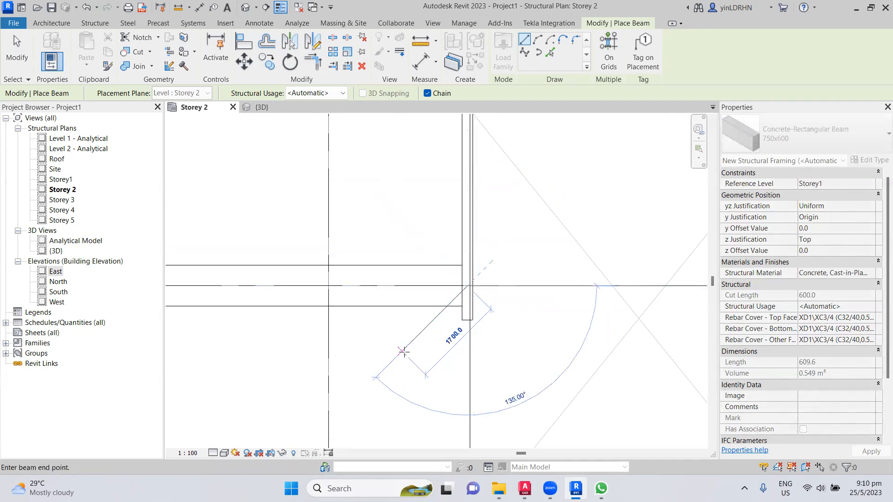
right_click(384, 348)
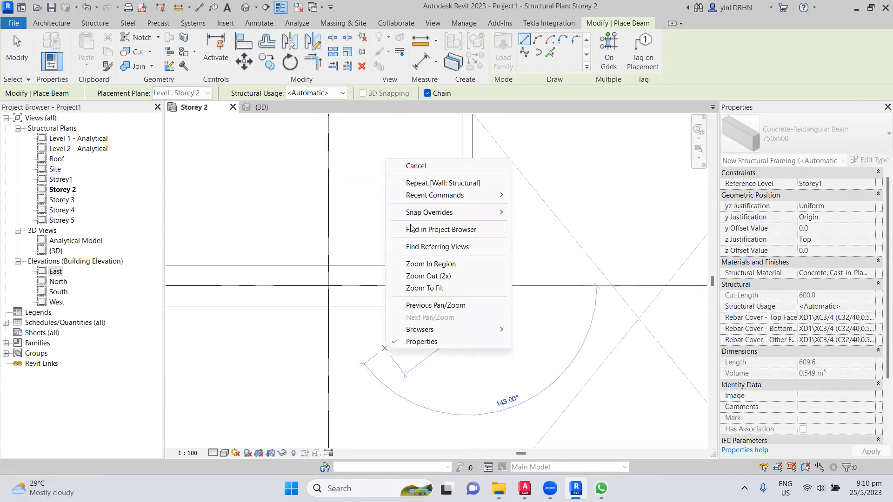
click(410, 166)
- Draw 750x600 beams along grid B from the grid 5 beam to the slab edge beyond grid 1
click(328, 285)
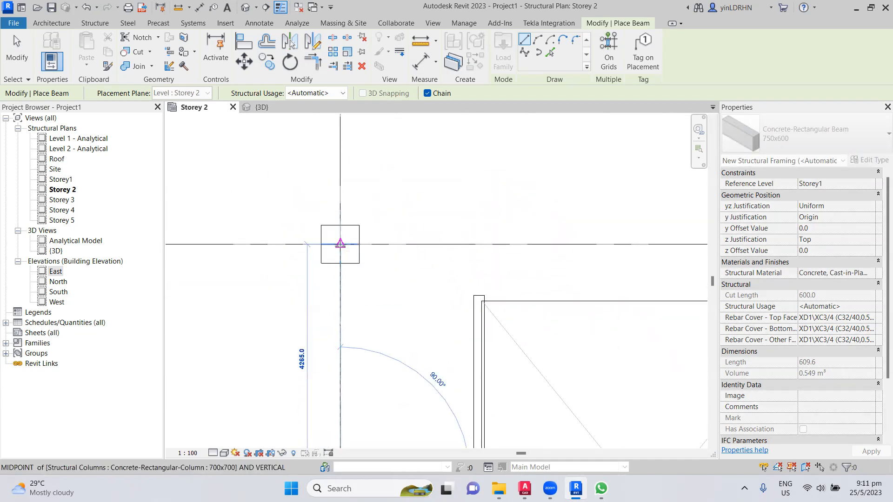
scroll(337, 260, down, 3)
scroll(333, 294, up, 2)
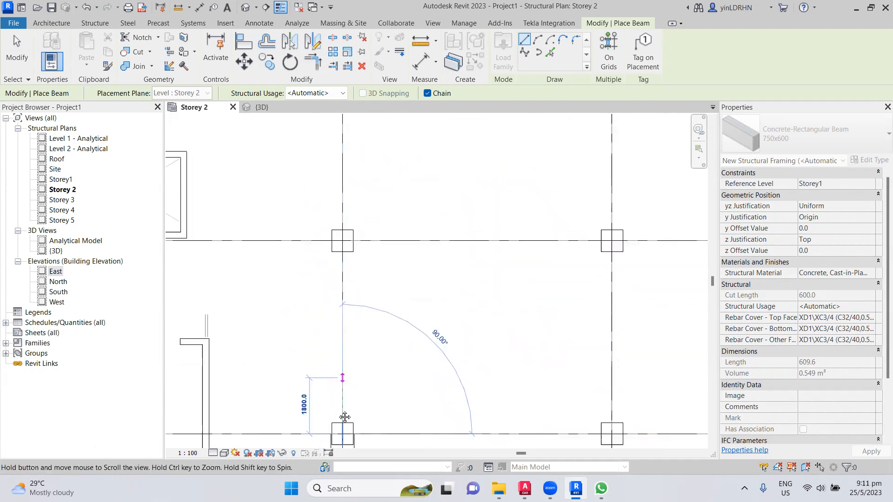
scroll(342, 273, down, 2)
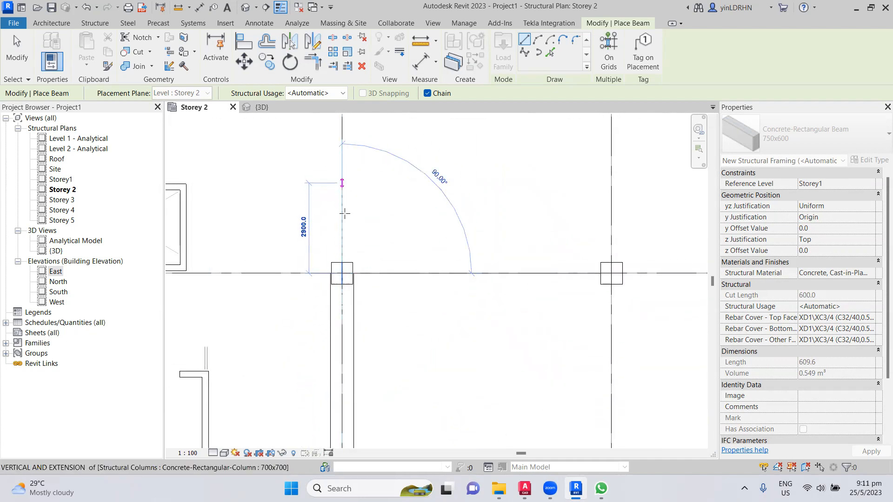
scroll(340, 288, up, 2)
scroll(338, 304, down, 2)
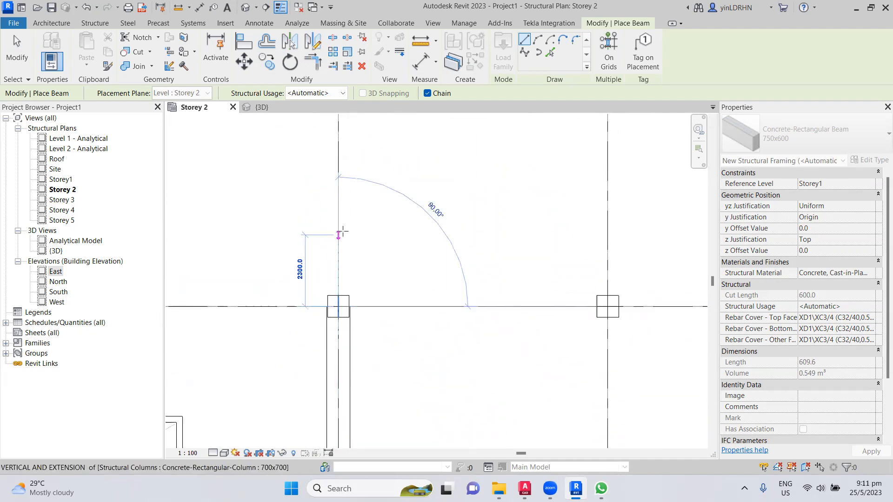
scroll(338, 224, up, 2)
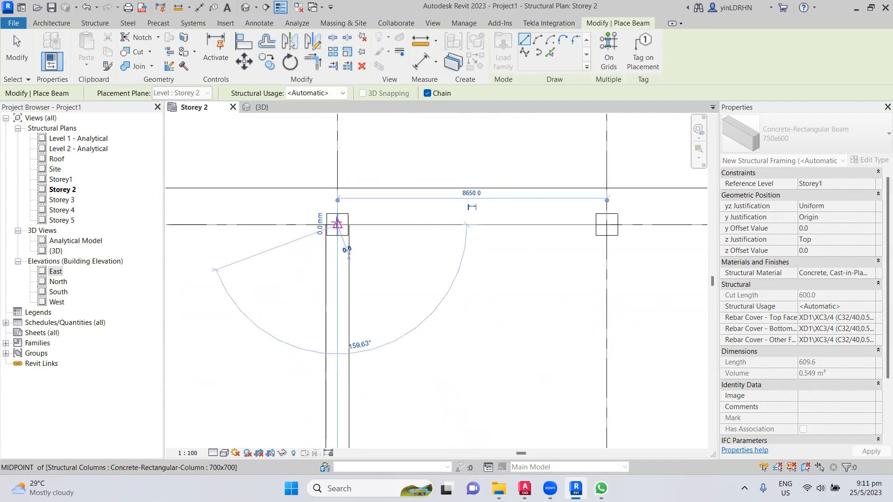
click(337, 188)
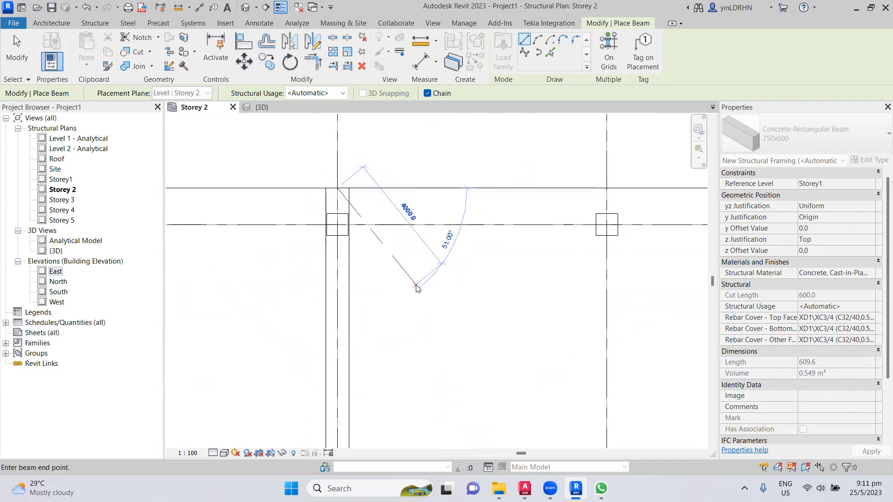
right_click(418, 287)
click(426, 228)
- Draw 750x600 beams along grid C from the crossed opening's slab edge to the slab edge beyond grid 1
scroll(384, 273, up, 5)
scroll(384, 273, up, 8)
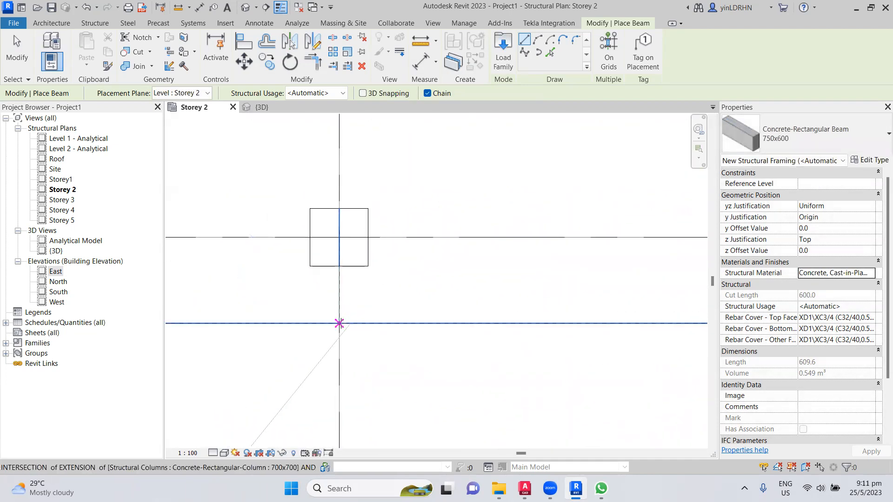
click(339, 323)
scroll(344, 237, down, 4)
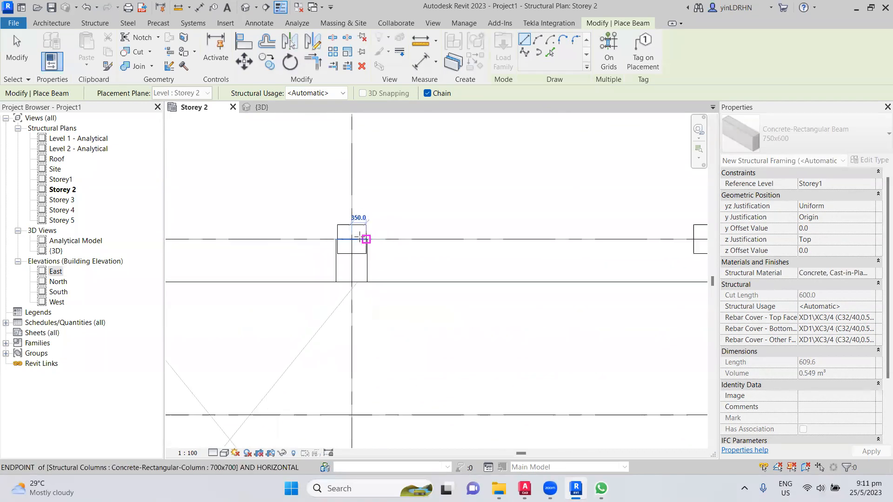
scroll(354, 205, up, 3)
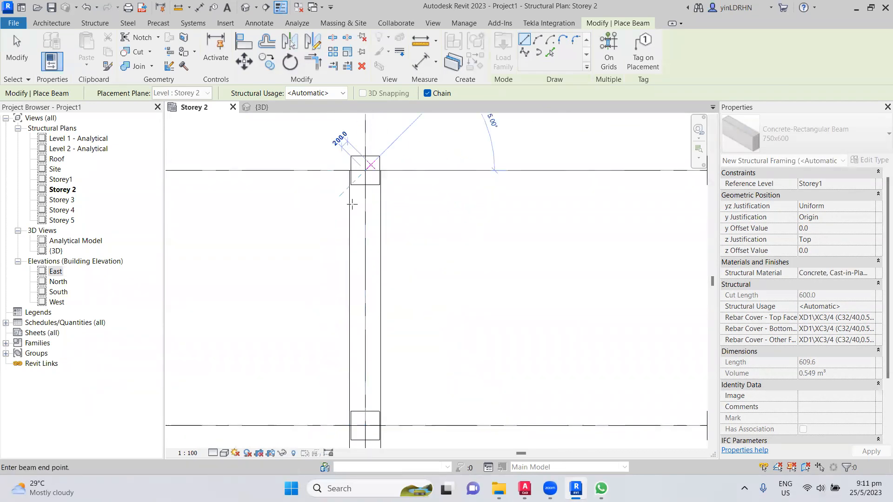
scroll(360, 204, down, 3)
middle_drag(372, 400, 367, 198)
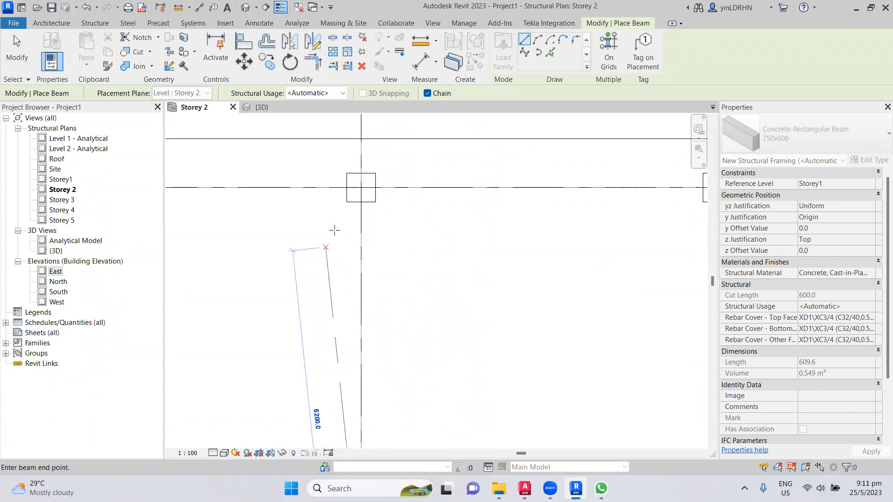
click(362, 139)
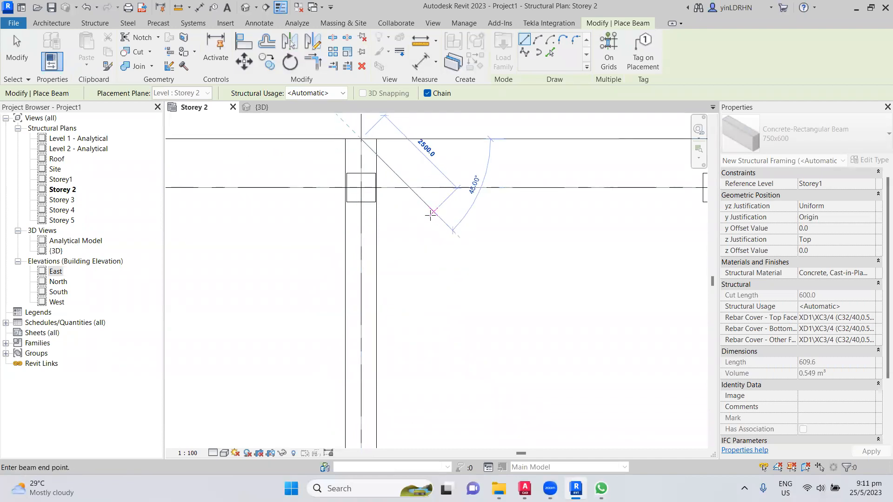
key(Escape)
key(Escape)
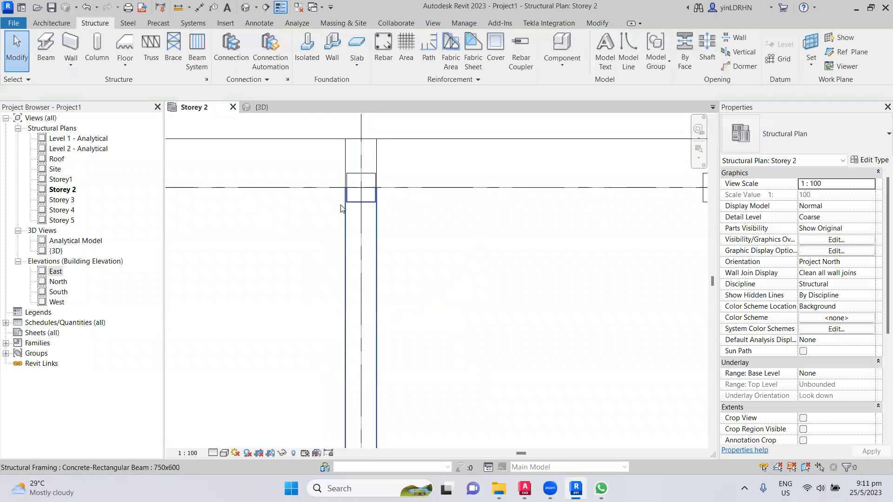
- Draw 750x600 beams along grid D from the slab edge beyond grid 4 to the slab edge beyond grid 1, and end beam placement
scroll(345, 208, up, 2)
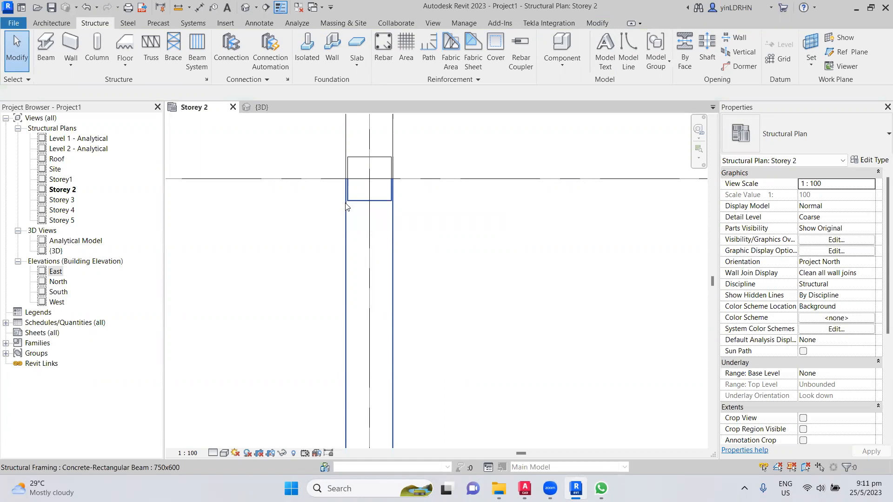
scroll(465, 309, down, 3)
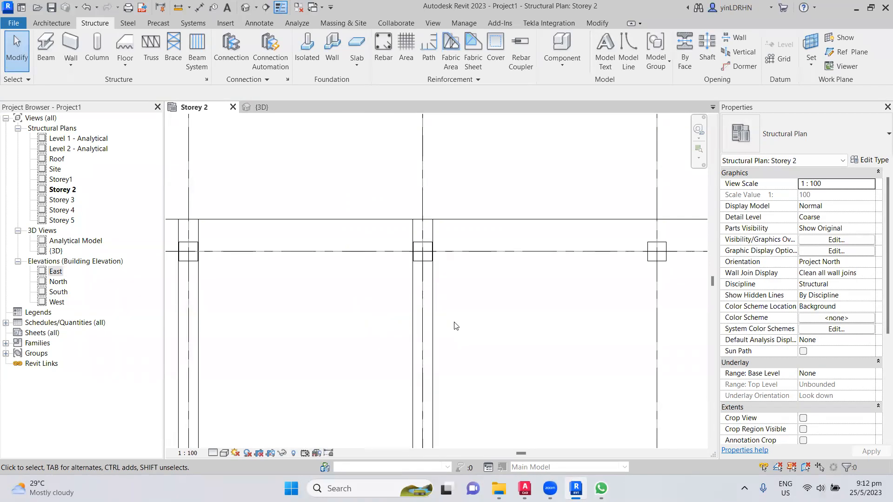
scroll(494, 282, down, 2)
middle_drag(545, 323, 300, 241)
scroll(302, 241, down, 1)
middle_drag(386, 422, 345, 246)
scroll(285, 270, up, 2)
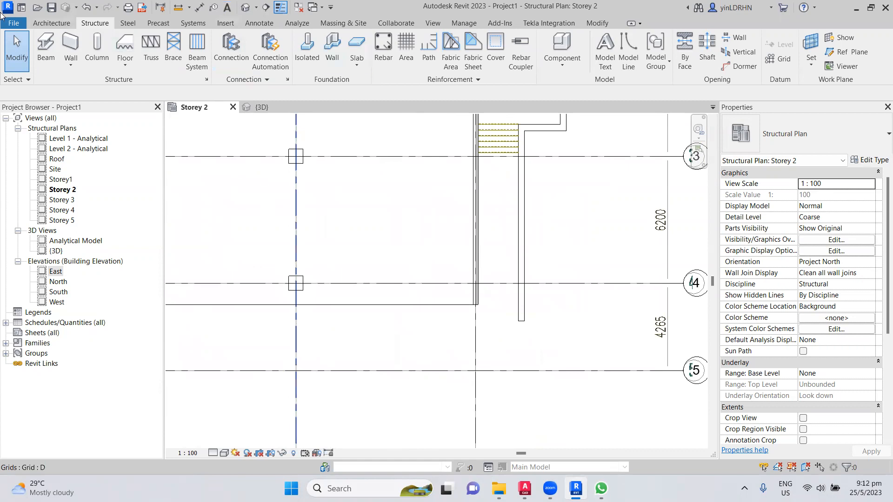
key(b)
key(m)
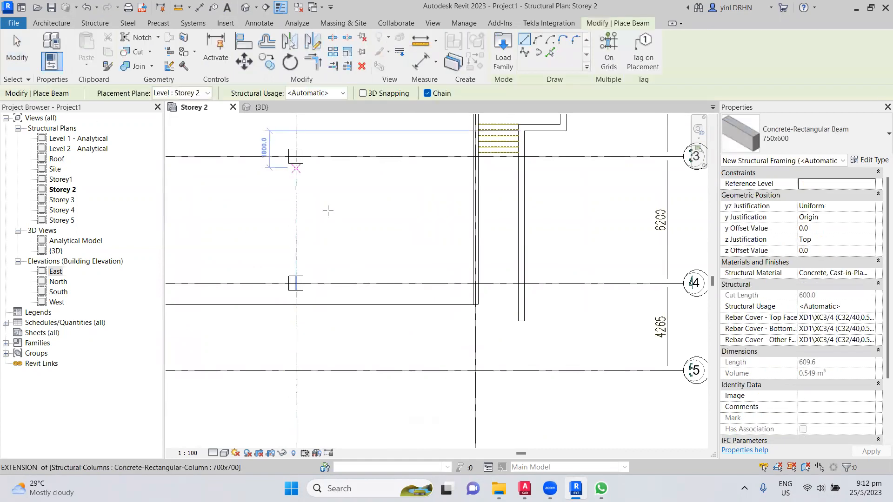
scroll(294, 168, up, 2)
click(298, 407)
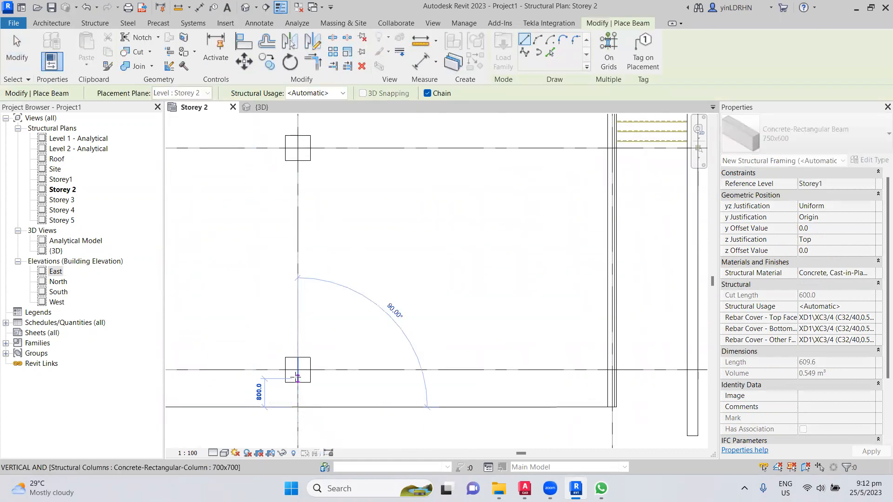
middle_drag(298, 149, 300, 261)
click(299, 261)
middle_drag(310, 165, 308, 352)
click(295, 221)
middle_drag(307, 150, 299, 429)
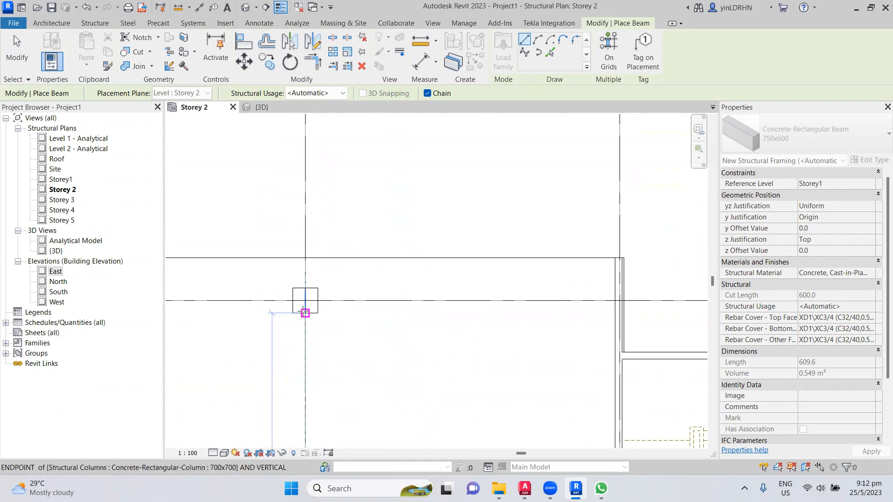
click(305, 257)
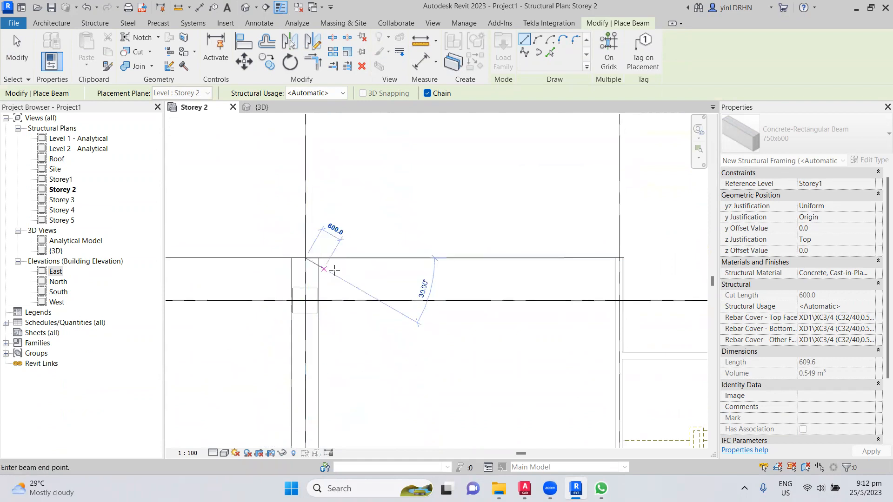
right_click(354, 273)
click(368, 283)
scroll(412, 268, down, 3)
middle_drag(414, 392, 387, 228)
middle_drag(456, 380, 637, 429)
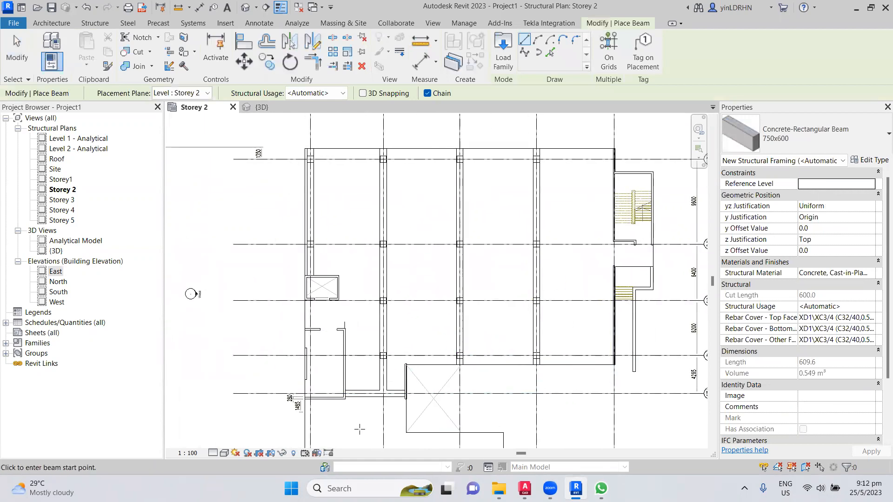
key(Escape)
key(Escape)
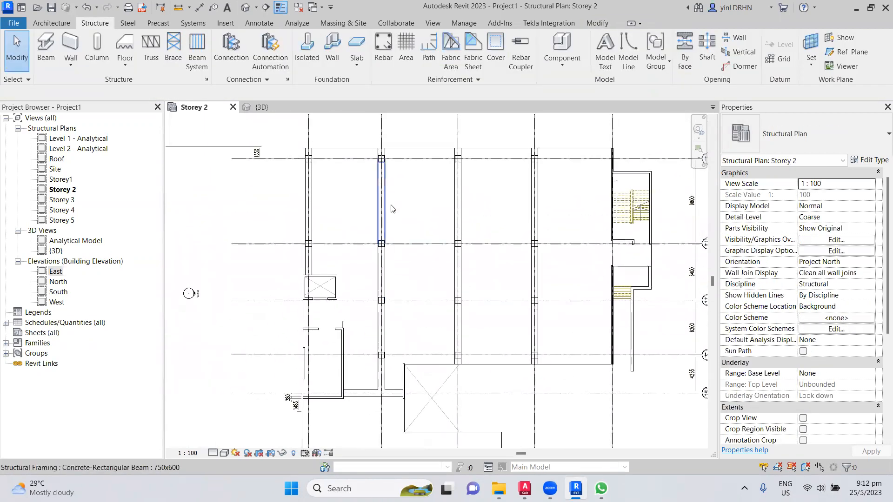
- Duplicate the 750x600 beam type as 200x1200 and set its width b to 200
scroll(326, 332, up, 2)
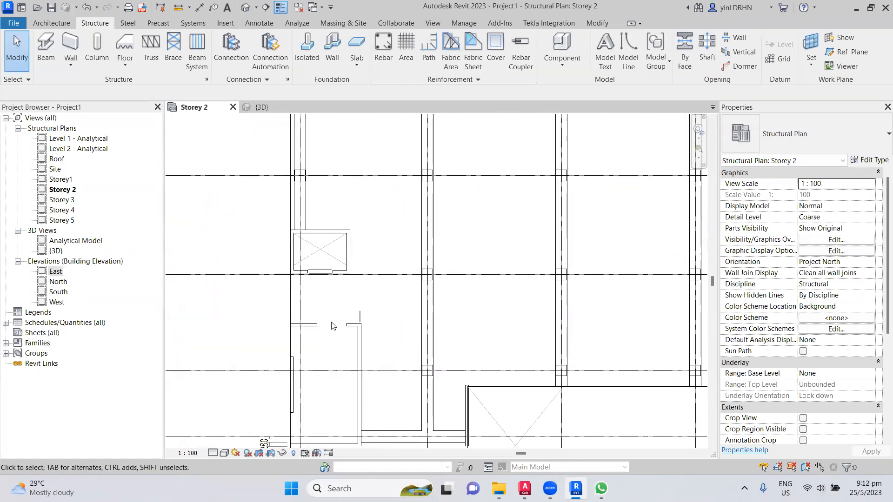
scroll(335, 332, up, 2)
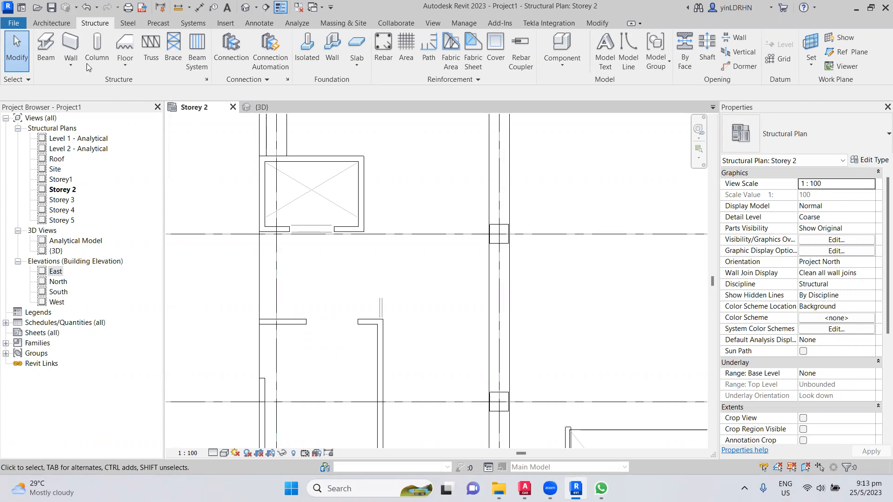
click(51, 44)
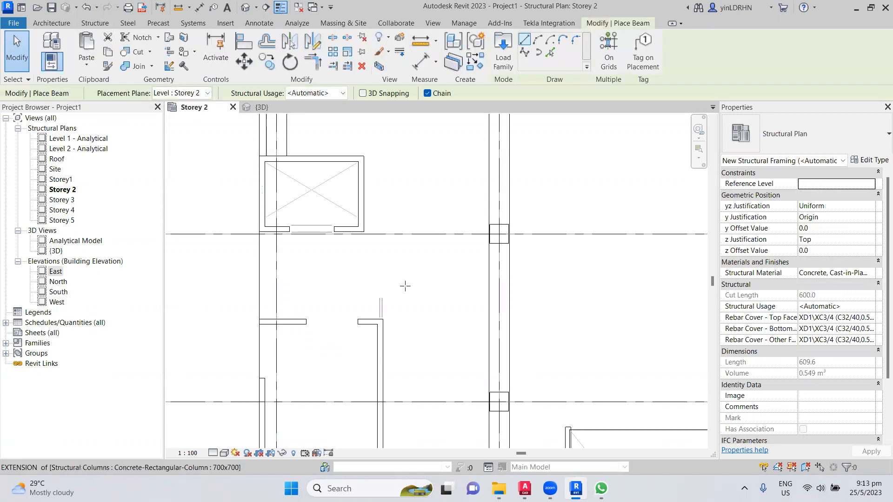
click(870, 160)
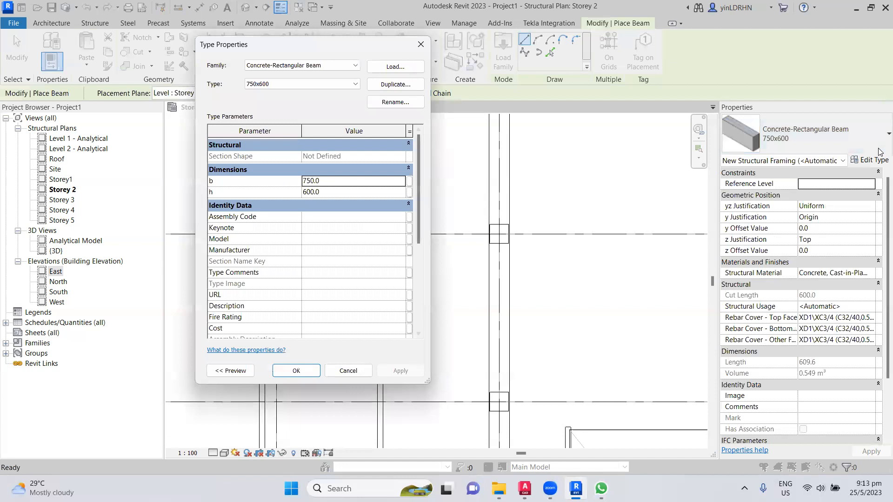
key(alt+d)
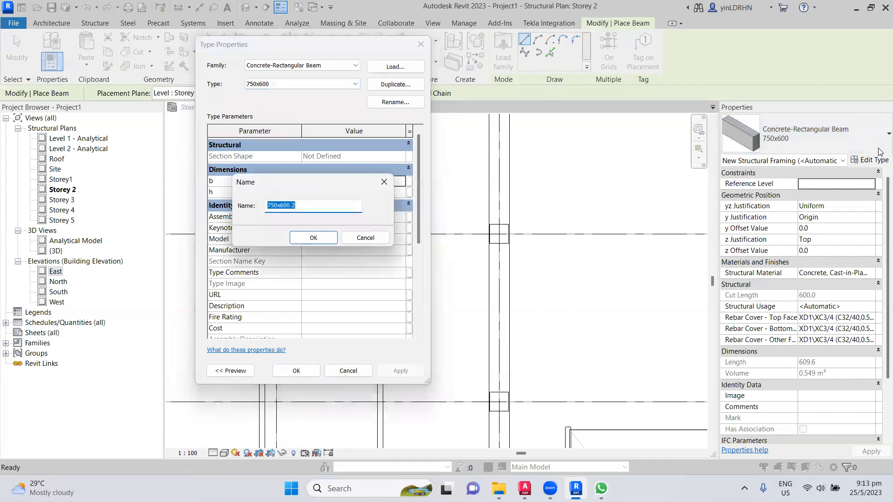
click(308, 208)
key(ctrl+a)
text(2)
click(308, 238)
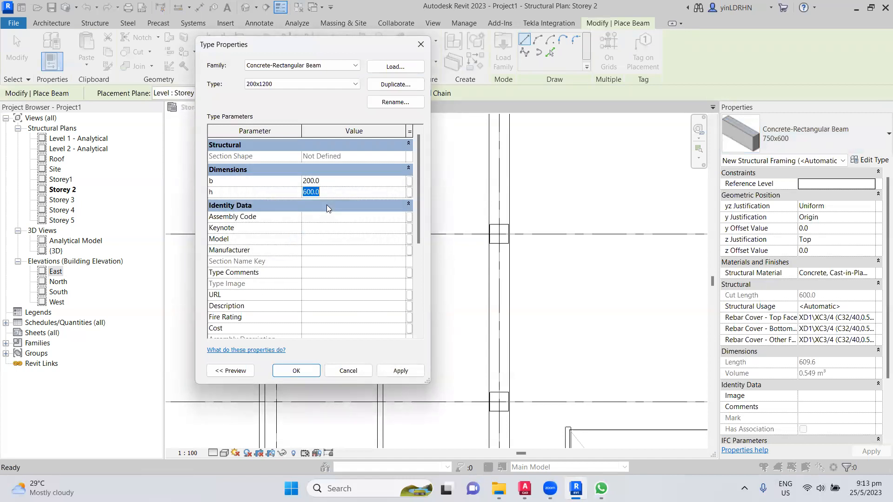
- Set the height h of the 200x1200 beam type to 1200 and accept the type properties
text(1200)
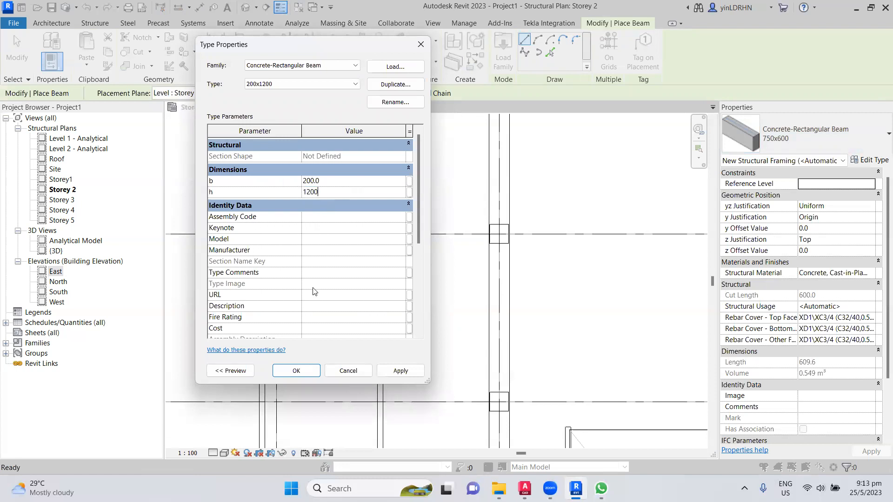
click(390, 372)
click(296, 370)
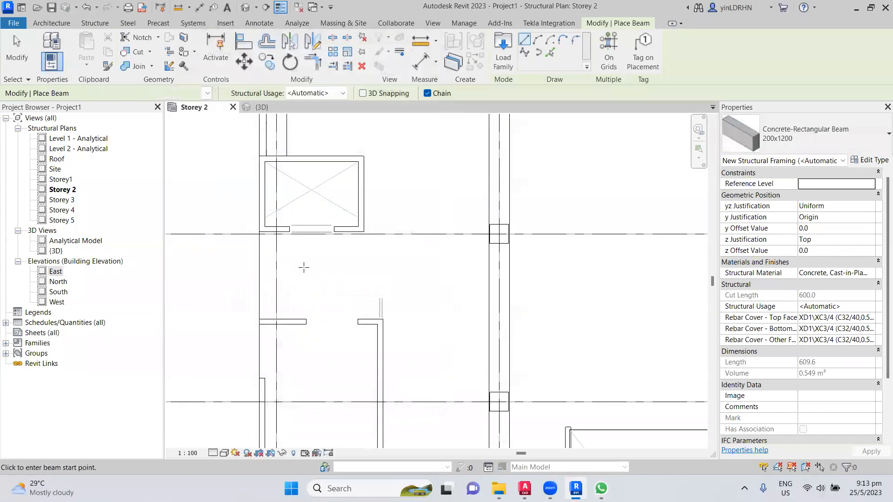
- Draw a 200x1200 beam across the opening between the two wall ends on the stair enclosure's upper side
scroll(303, 320, up, 3)
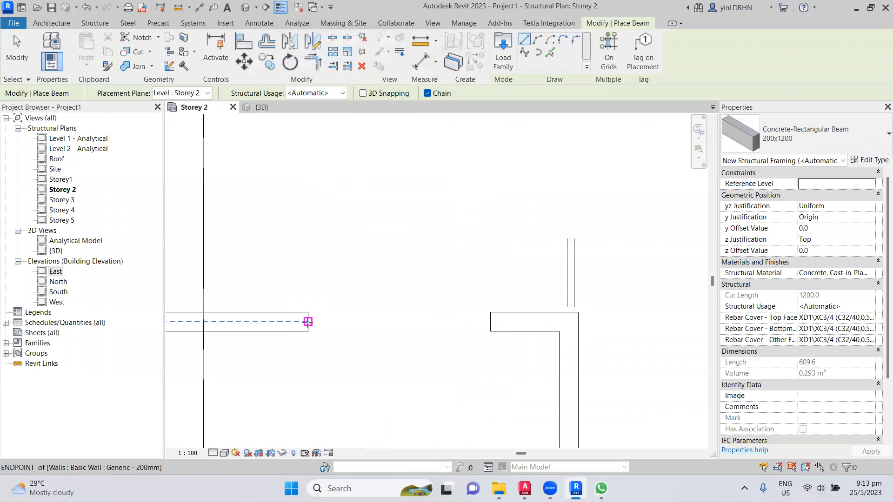
click(308, 321)
click(491, 321)
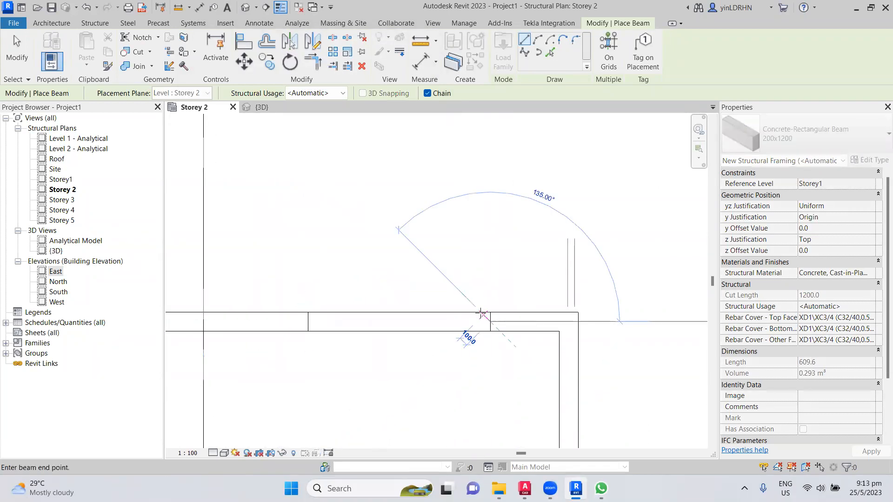
right_click(523, 326)
click(530, 331)
- Draw a 200x1200 beam from the end of the enclosure's outer wall beside grid A up to the upper wall's centreline
scroll(406, 246, down, 3)
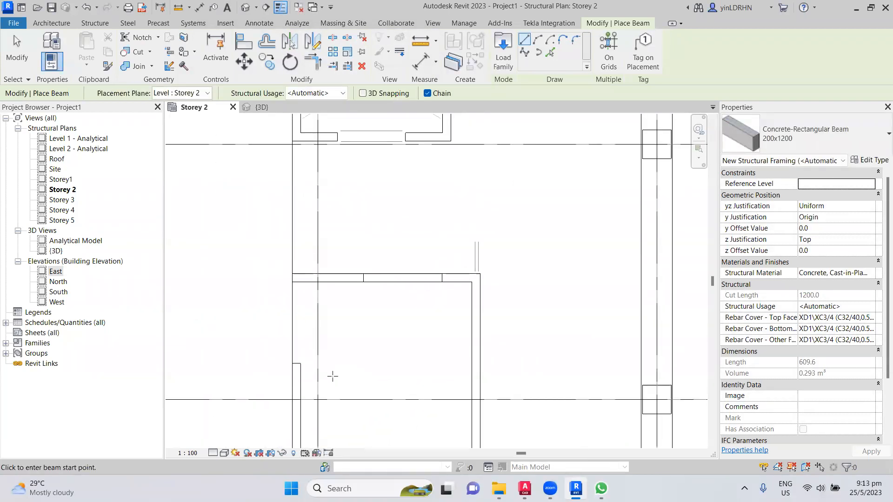
scroll(292, 359, up, 2)
click(300, 370)
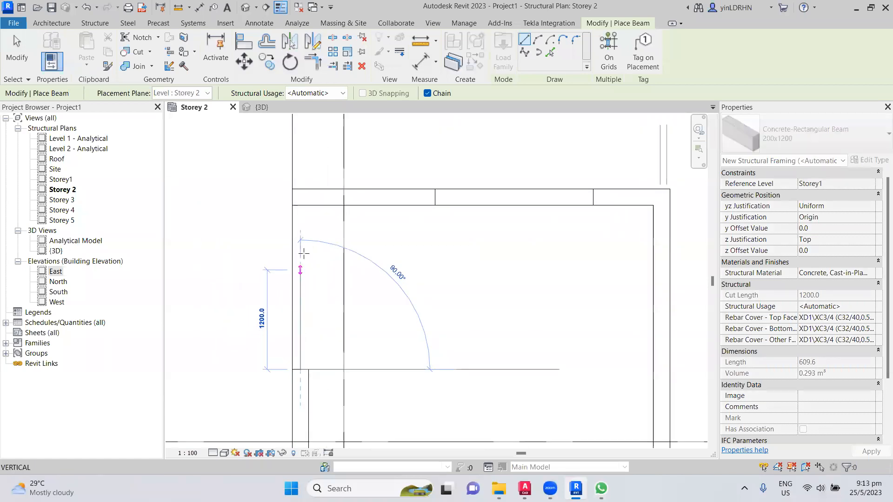
click(301, 199)
right_click(395, 250)
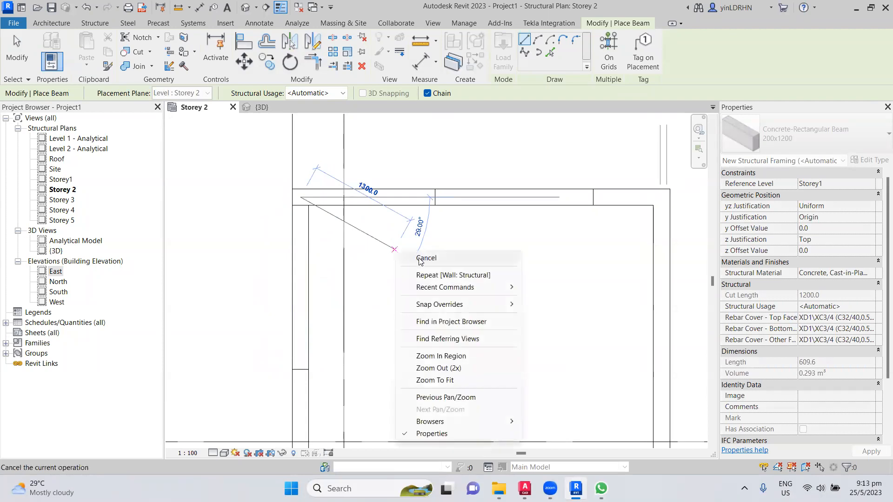
click(421, 258)
scroll(377, 236, down, 3)
middle_drag(431, 408, 369, 229)
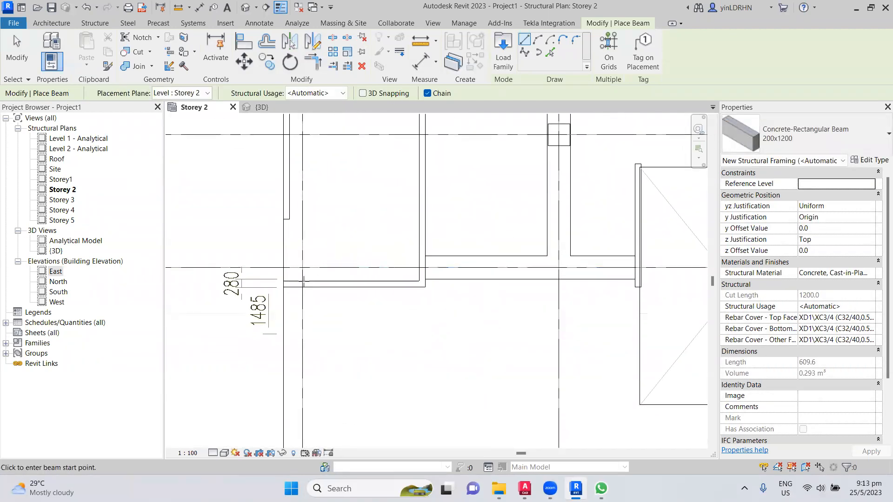
- Draw a 200x1200 beam from the outer wall's lower end beside the grid down to the lower wall's corner centreline
scroll(285, 286, up, 4)
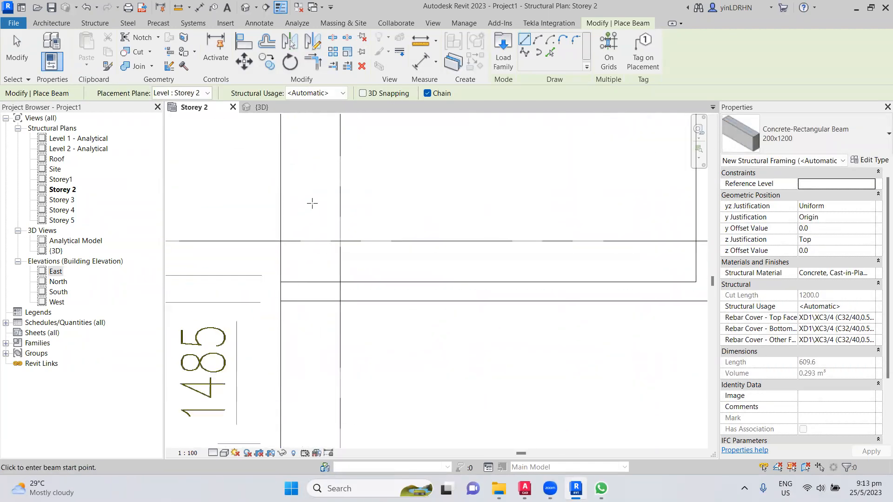
middle_drag(293, 124, 307, 211)
click(304, 180)
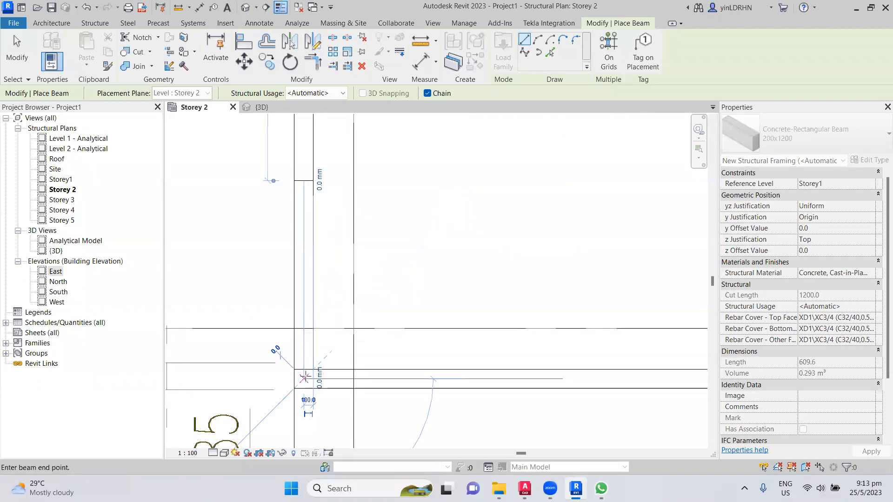
right_click(370, 269)
click(389, 276)
scroll(361, 261, down, 3)
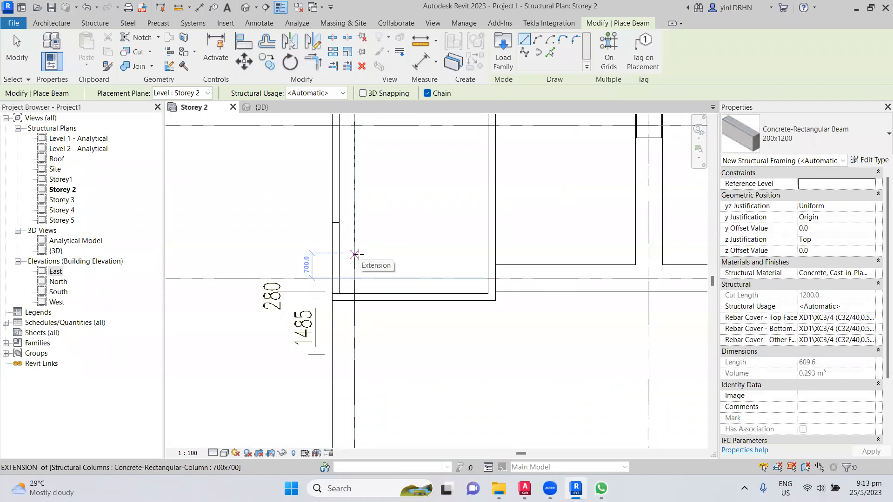
- Draw a 200x1200 beam about 1650 mm long across the opening between the wall ends on the crossed shaft's lower side
scroll(403, 340, down, 2)
middle_drag(478, 366, 277, 431)
scroll(341, 266, down, 3)
middle_drag(271, 176, 313, 249)
scroll(288, 232, up, 5)
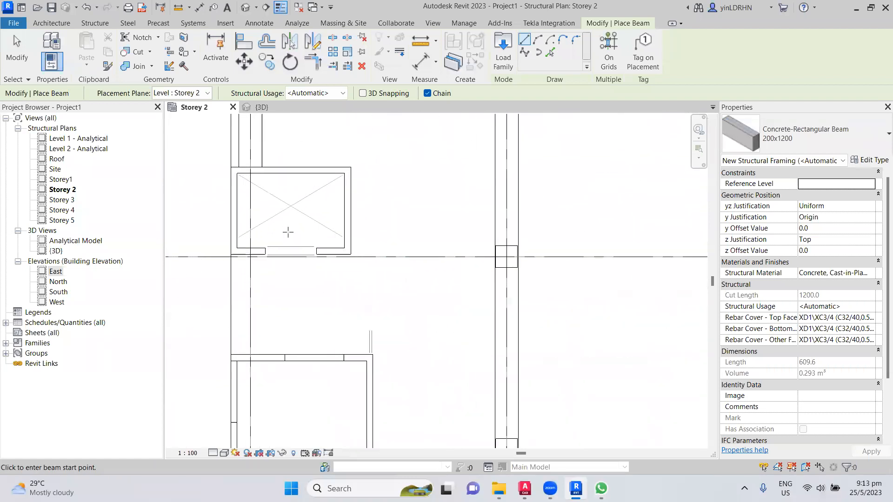
scroll(288, 231, up, 2)
click(248, 265)
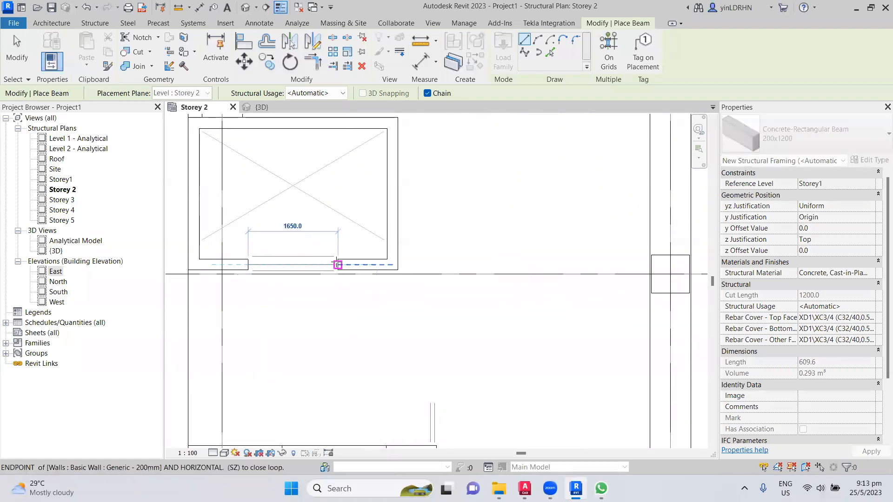
right_click(359, 309)
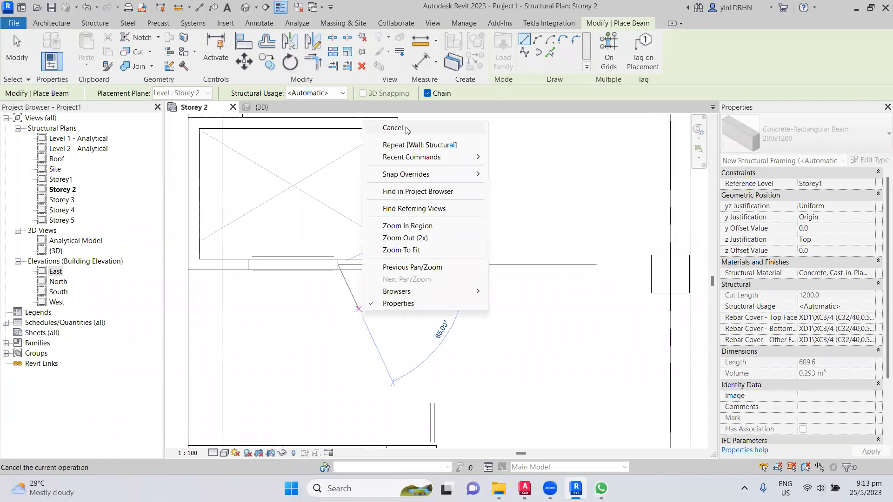
click(406, 130)
- Draw a vertical 200x1200 beam from the lower wall end up to the stair enclosure's wall corner near grid 2
scroll(343, 255, down, 3)
middle_drag(343, 255, 249, 379)
scroll(417, 301, up, 4)
scroll(408, 286, up, 2)
click(425, 292)
scroll(425, 291, down, 3)
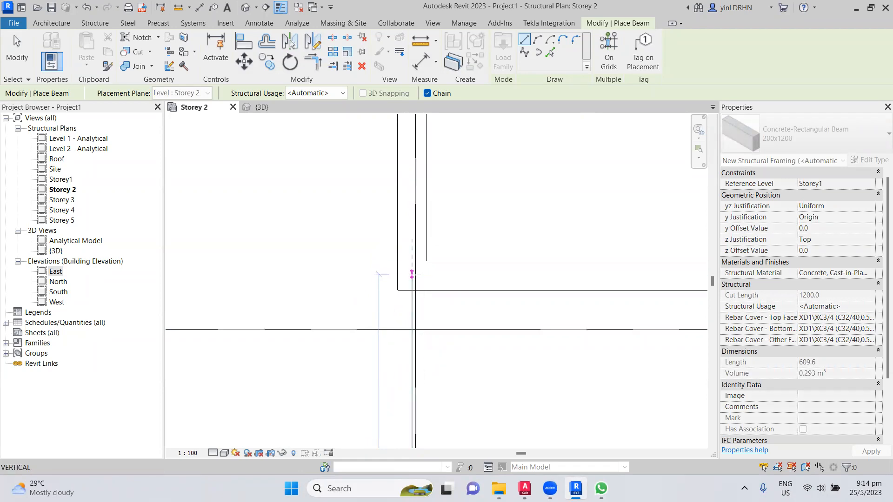
click(413, 275)
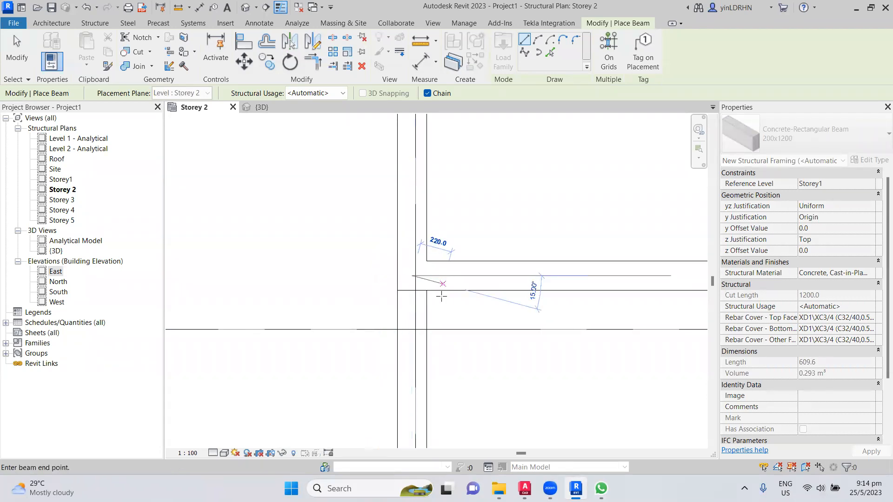
right_click(458, 322)
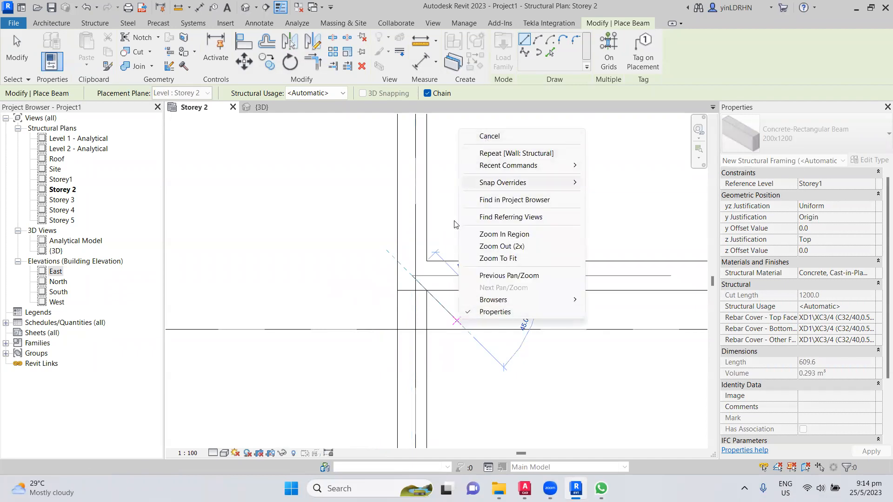
click(489, 135)
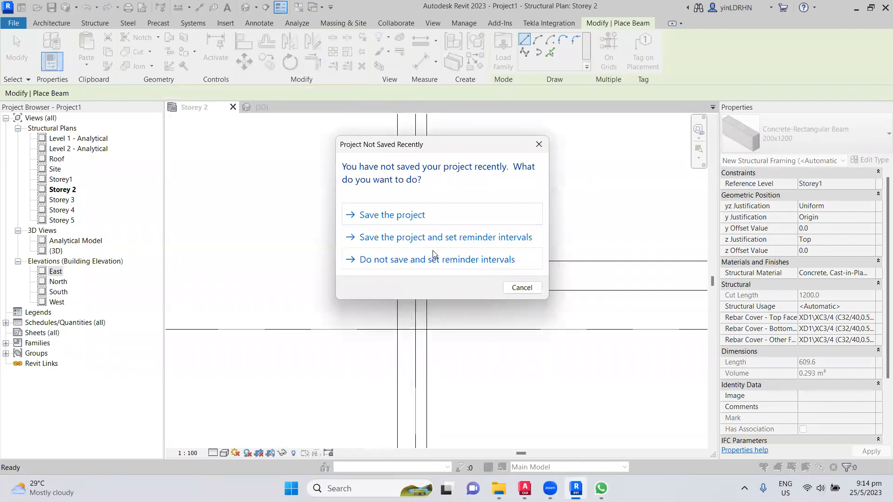
- Save the project as Project in the Assignment folder
click(428, 224)
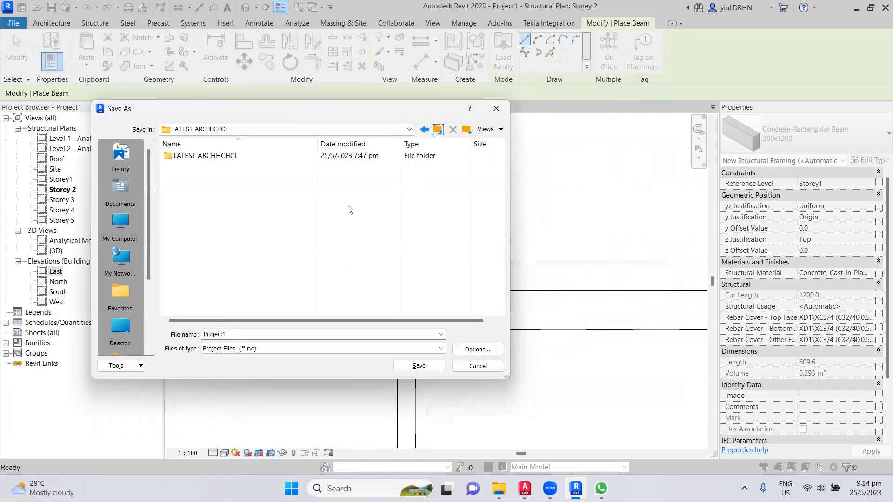
key(BackSpace)
double_click(346, 166)
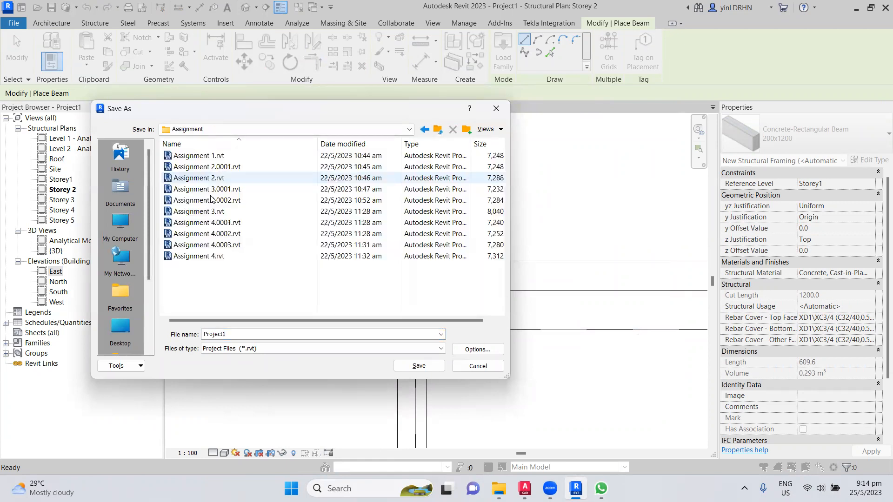
click(239, 337)
click(240, 337)
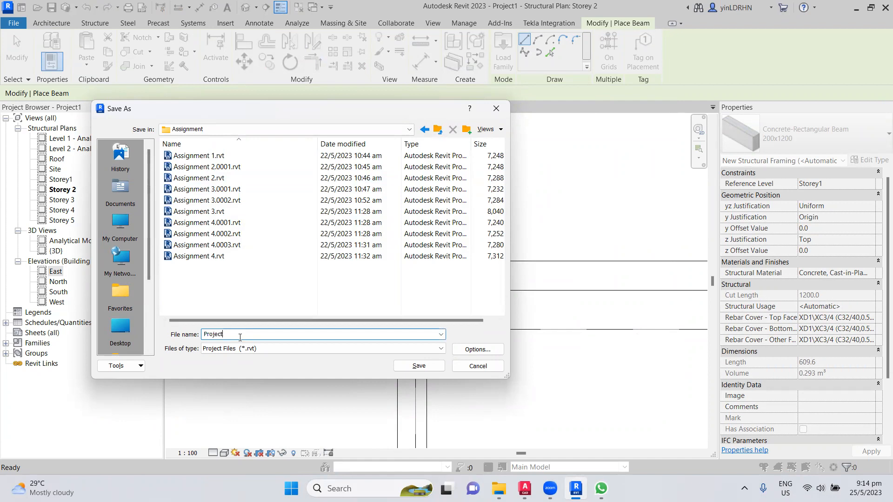
click(420, 367)
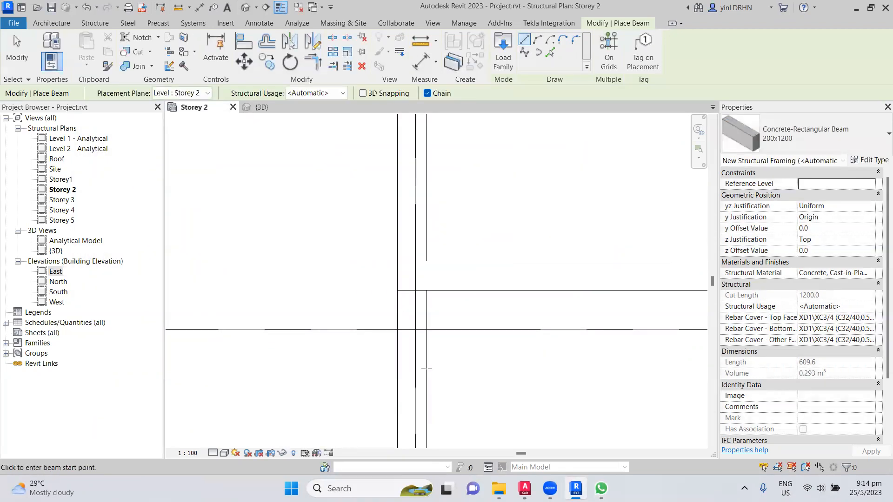
- Examine the stair enclosure and adjoining walls between grids 2 and 4 for openings that still need beams
scroll(388, 258, down, 4)
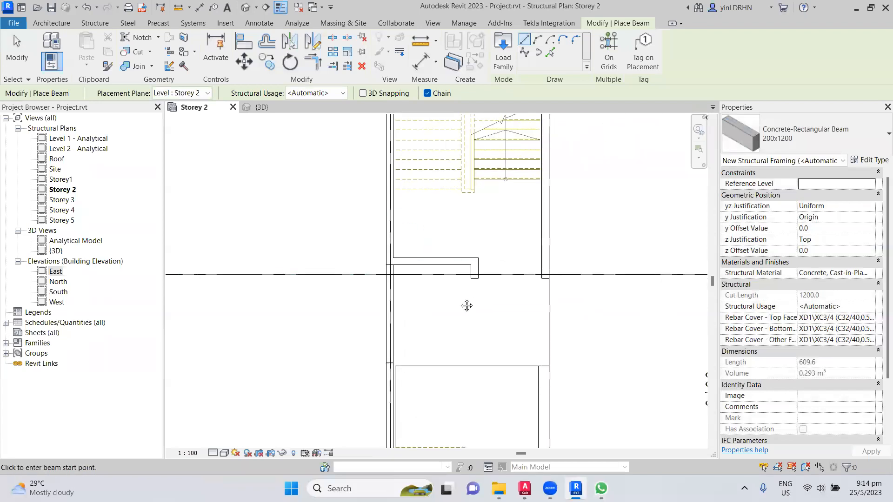
middle_drag(464, 303, 385, 296)
scroll(404, 291, up, 5)
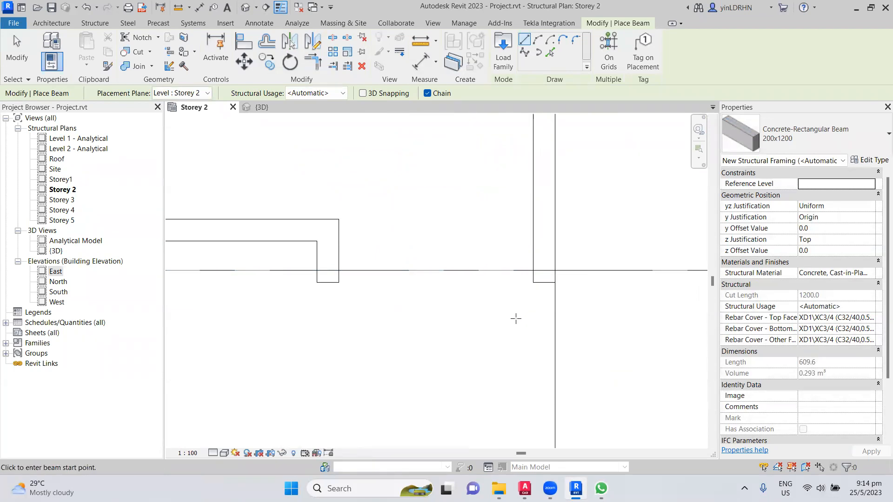
scroll(419, 273, down, 5)
middle_drag(384, 379, 388, 325)
scroll(387, 321, down, 2)
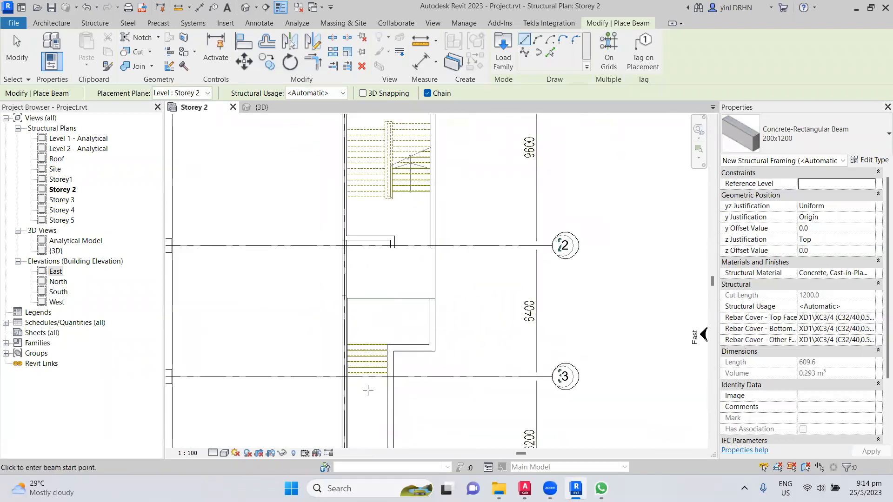
middle_drag(372, 400, 365, 273)
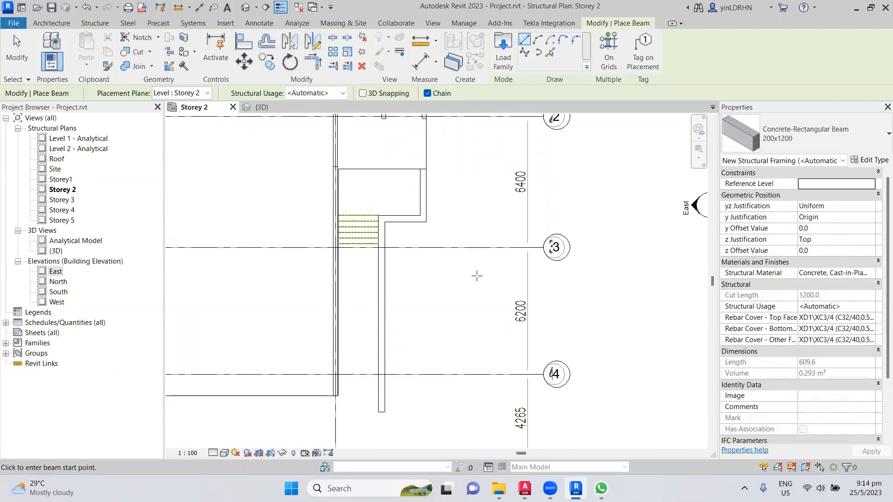
scroll(477, 276, down, 2)
middle_drag(461, 245, 465, 310)
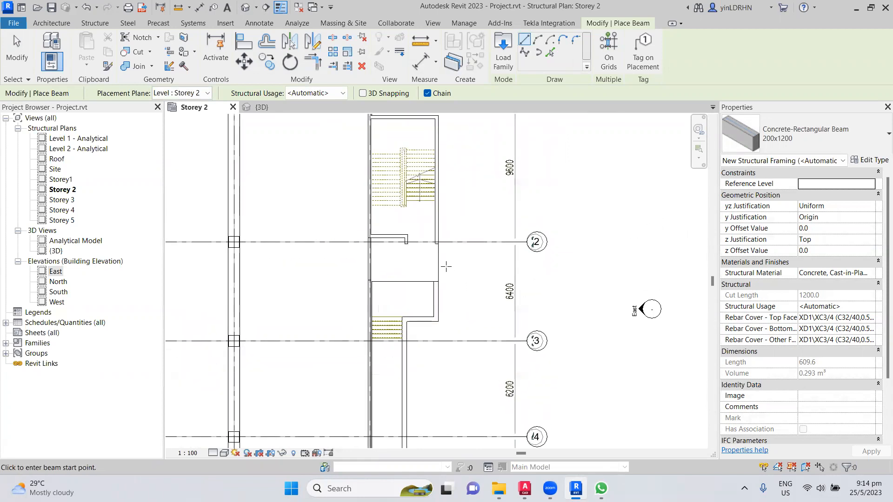
scroll(448, 236, up, 2)
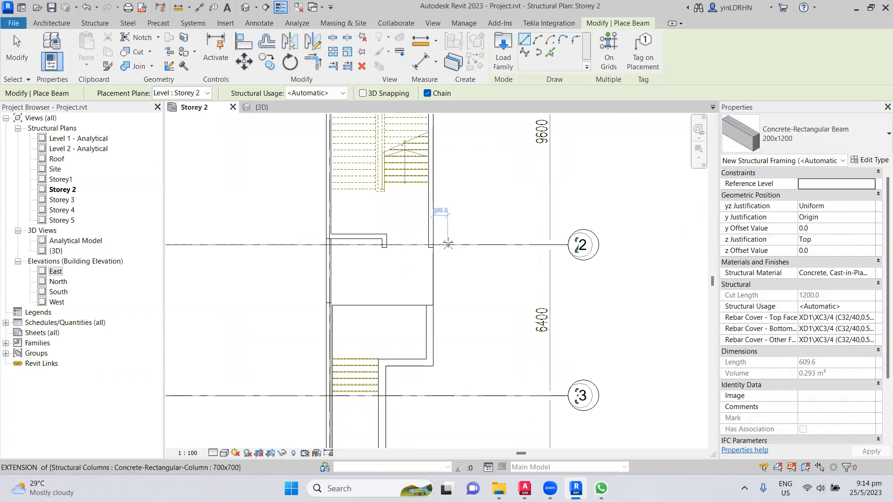
scroll(448, 243, up, 2)
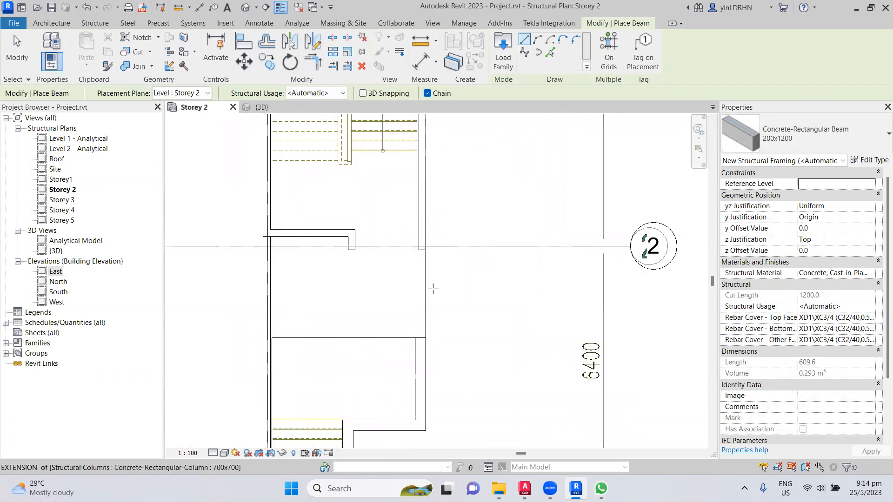
click(421, 338)
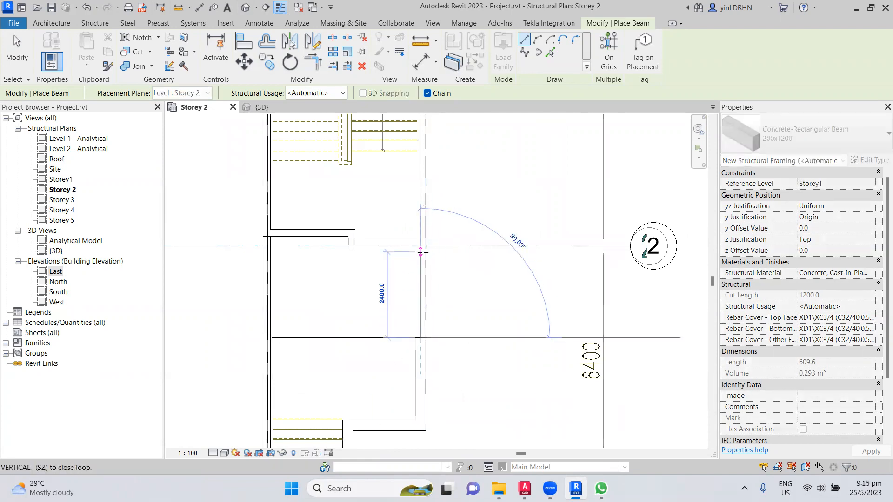
scroll(421, 247, up, 2)
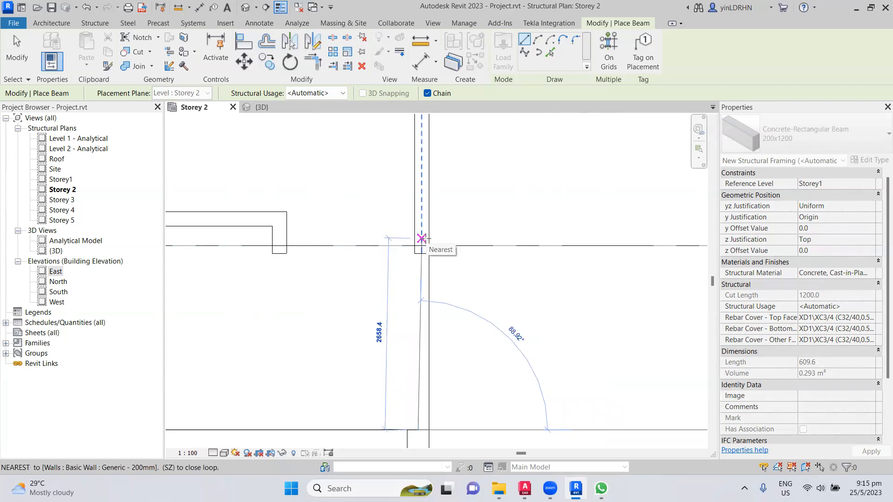
key(Escape)
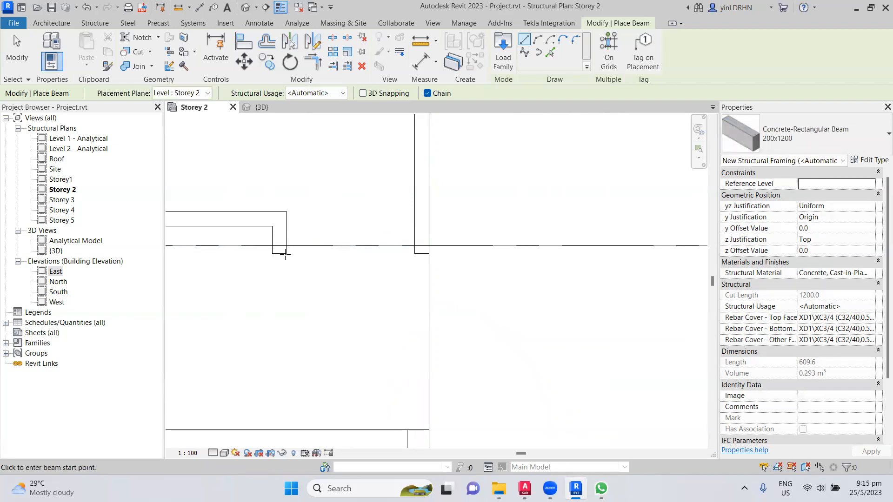
- Draw a 200x1200 beam across the opening between the two stair enclosure wall ends at grid 2
click(279, 254)
click(422, 253)
key(Escape)
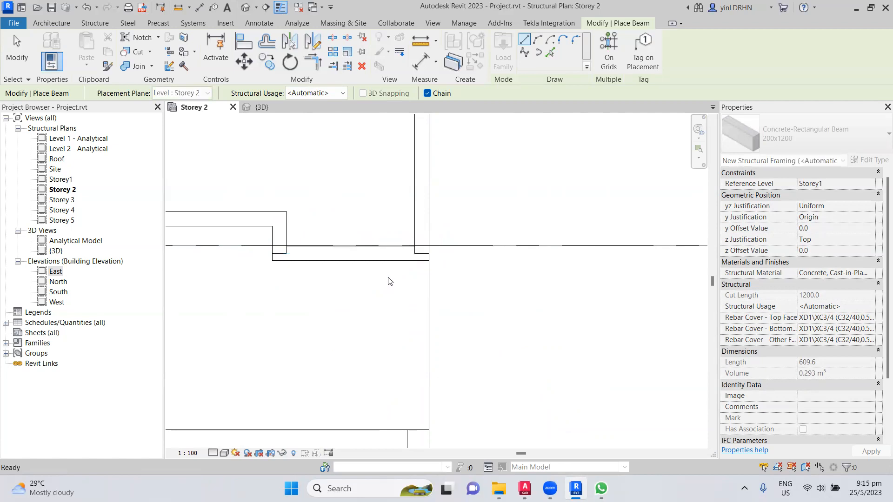
key(Escape)
- Set the y Offset Value of the beam across the grid 2 opening to 100
click(368, 261)
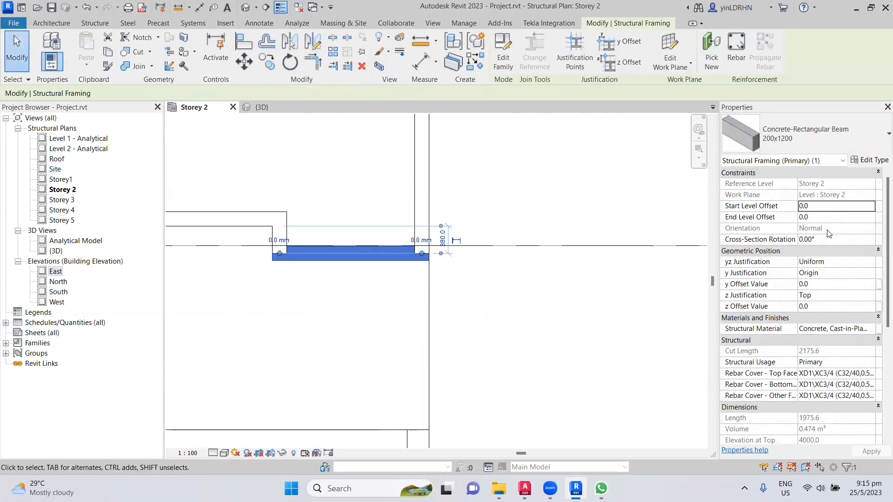
click(816, 284)
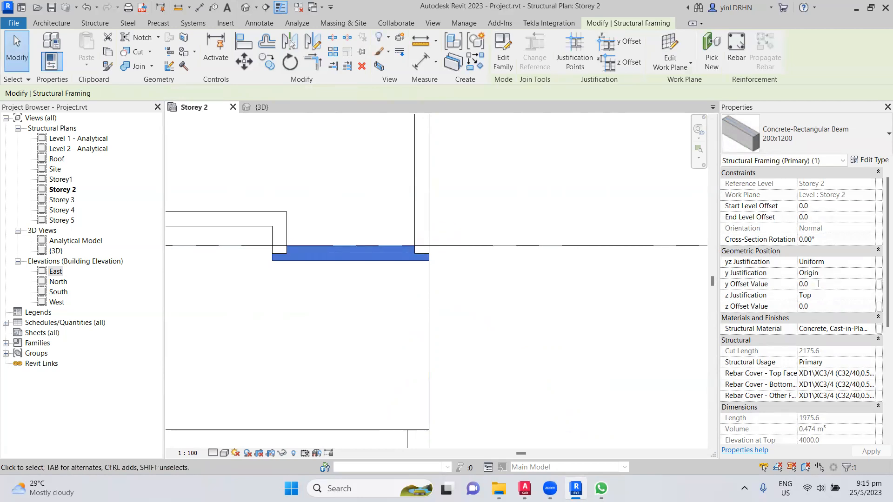
text(100)
key(Return)
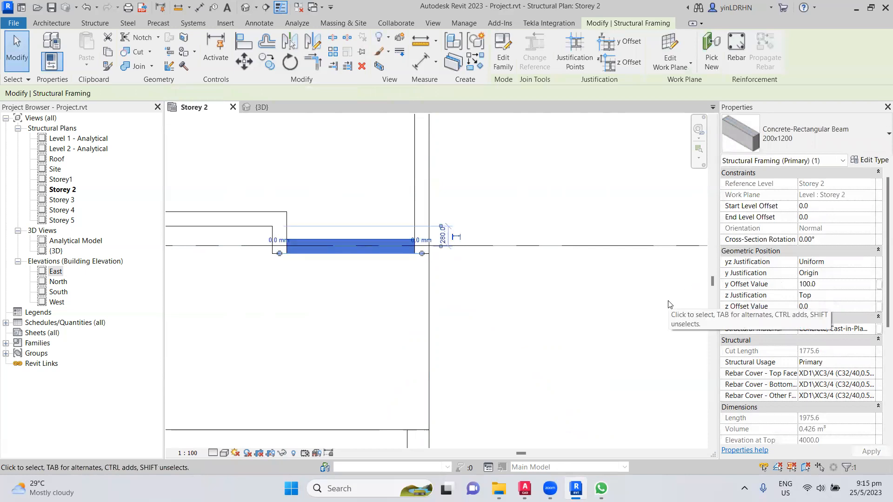
click(668, 303)
- Draw a horizontal 200x1200 beam along the landing's plan line below grid 2, from the outer edge to the inner vertical beam
scroll(575, 319, down, 2)
middle_drag(500, 331, 481, 240)
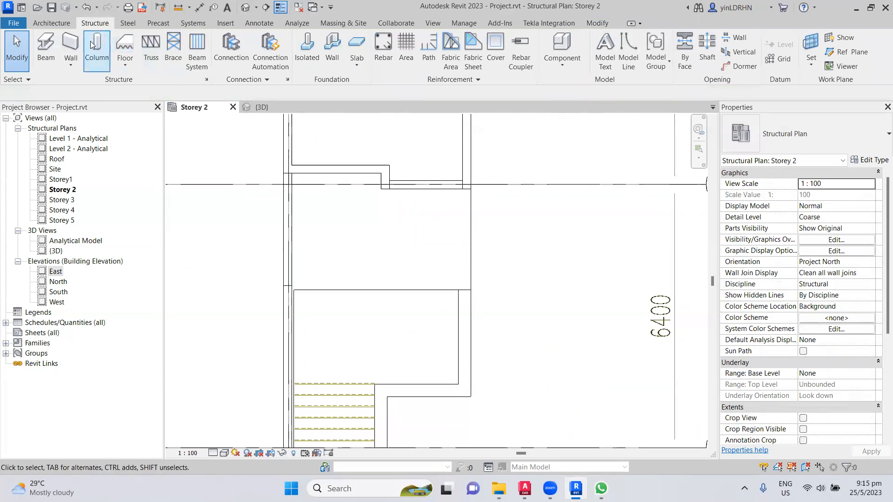
click(48, 46)
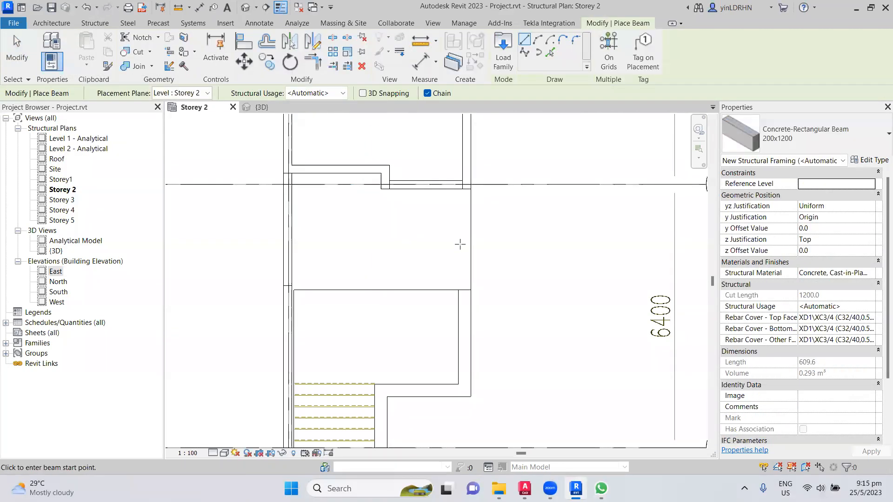
click(465, 295)
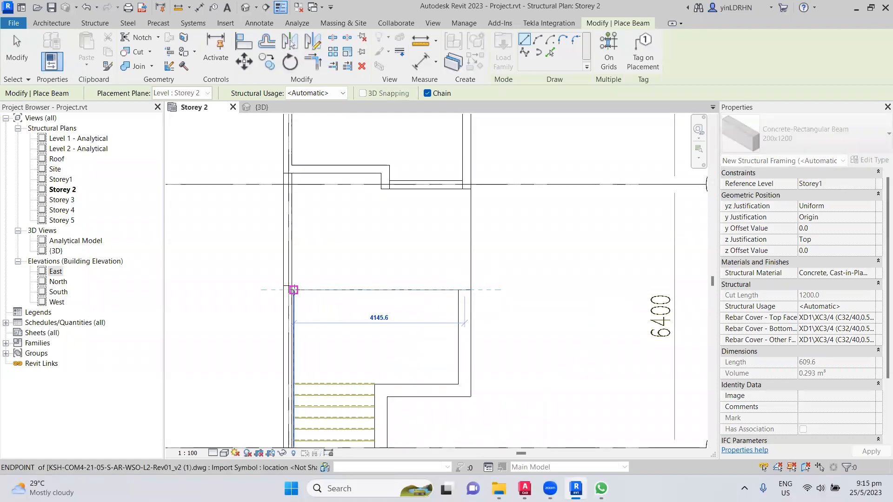
scroll(294, 290, up, 3)
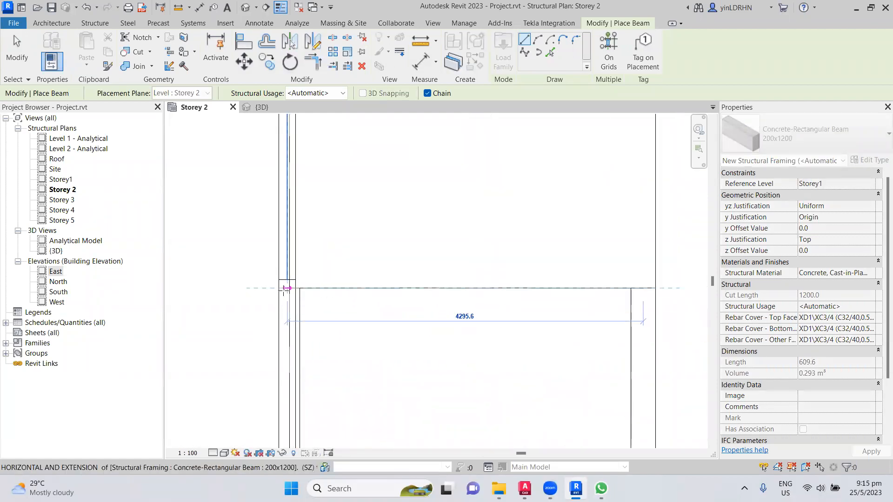
scroll(283, 288, up, 2)
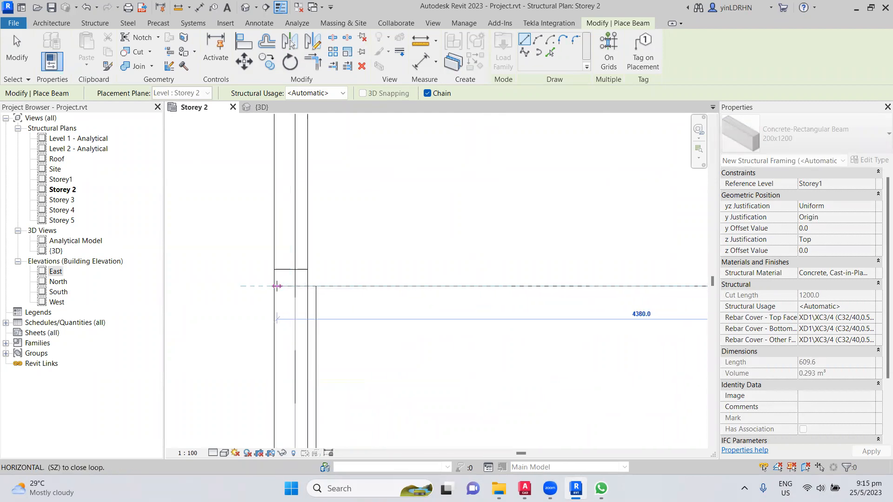
click(290, 285)
key(Escape)
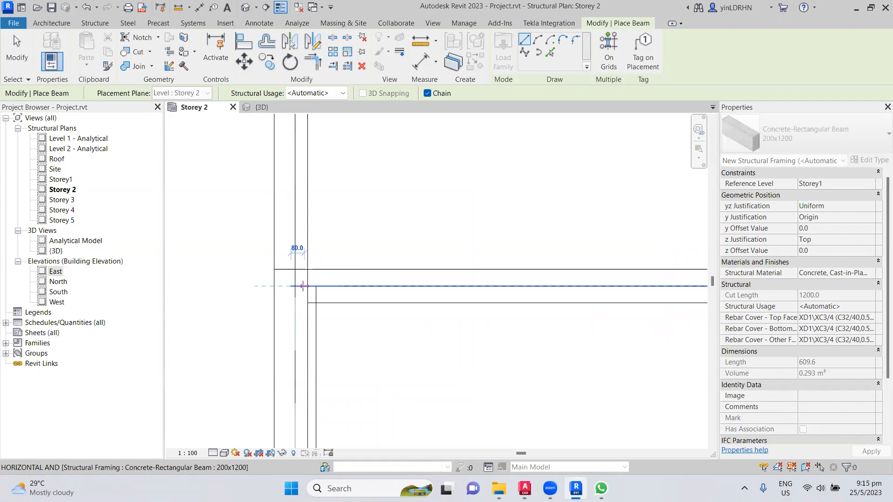
key(Escape)
scroll(353, 272, down, 2)
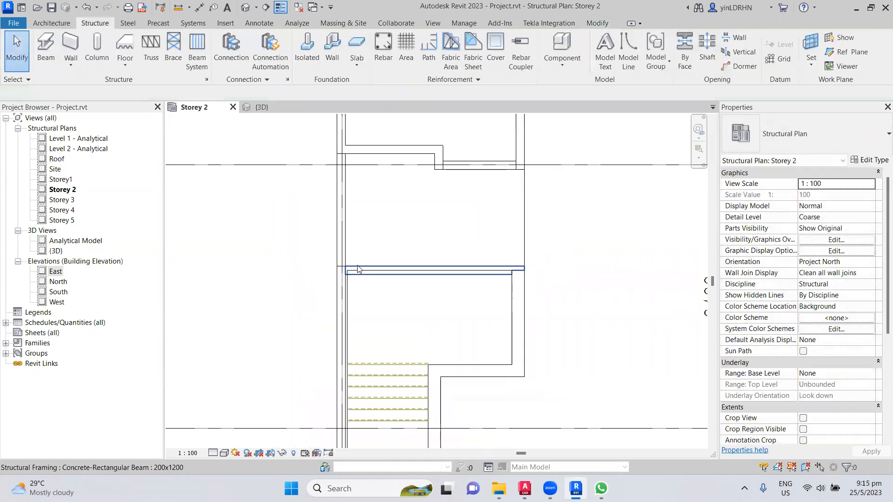
- Try a y Offset Value of -100 on the horizontal 200x1200 beam across the landing below grid 2
click(506, 271)
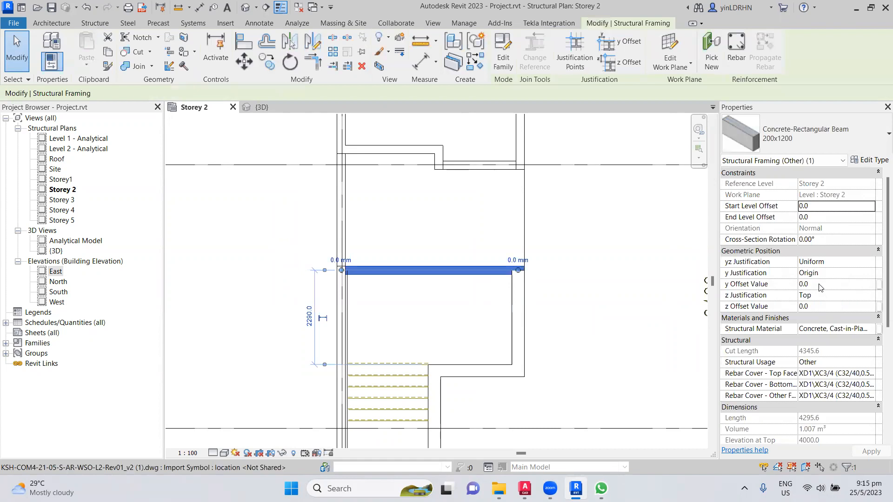
click(820, 284)
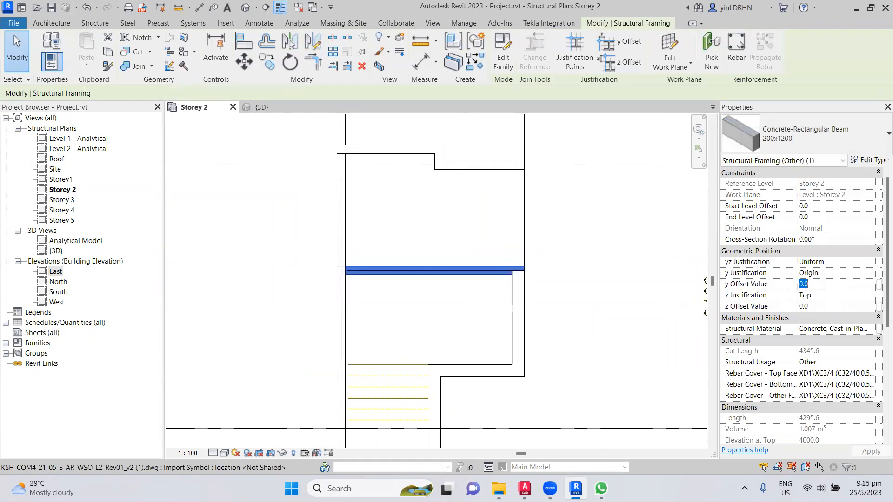
text(-1)
key(Return)
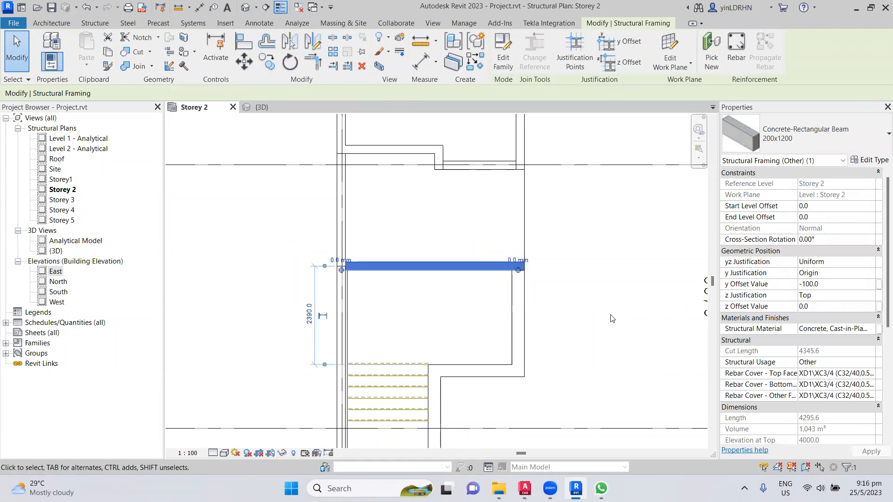
click(610, 319)
- Set the y Offset Value of the horizontal landing beam below grid 2 to 100
click(499, 268)
click(836, 285)
click(803, 282)
key(BackSpace)
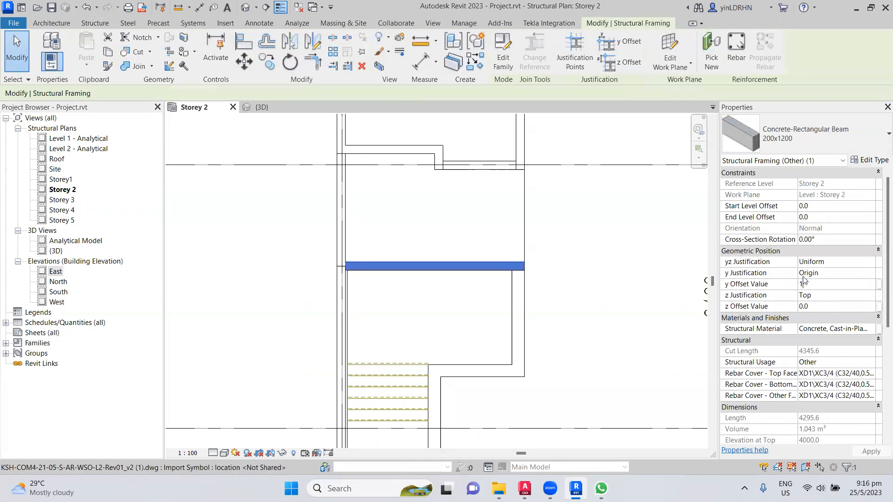
click(634, 302)
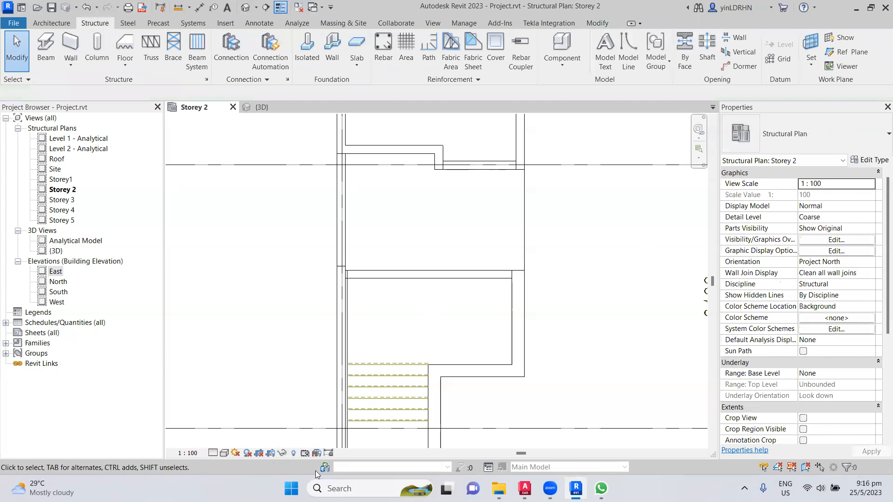
- Examine the whole Storey 2 plan, from the grid 1 edge to the area below grid 5, for structure still missing
mouse_move(550, 488)
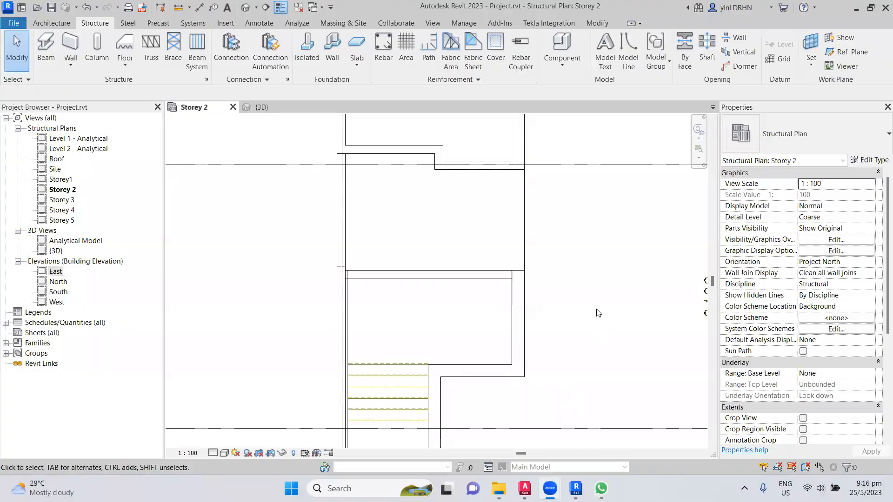
scroll(592, 307, down, 3)
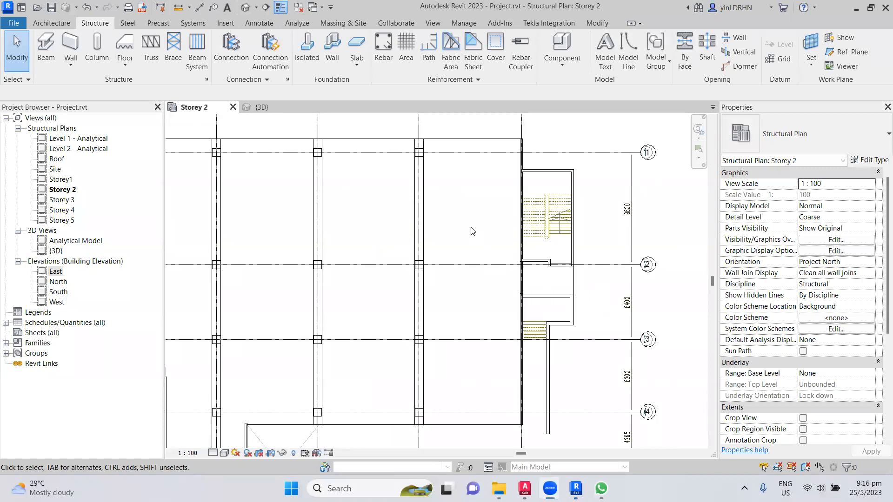
scroll(328, 274, down, 3)
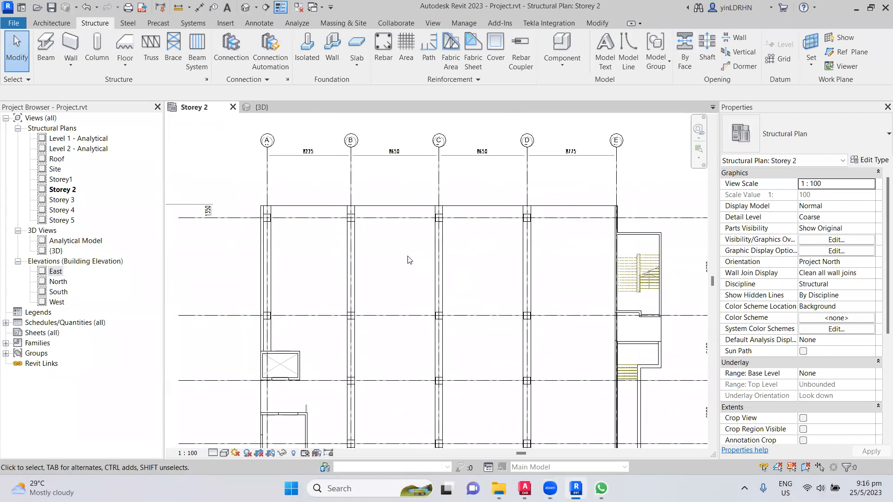
scroll(328, 274, up, 4)
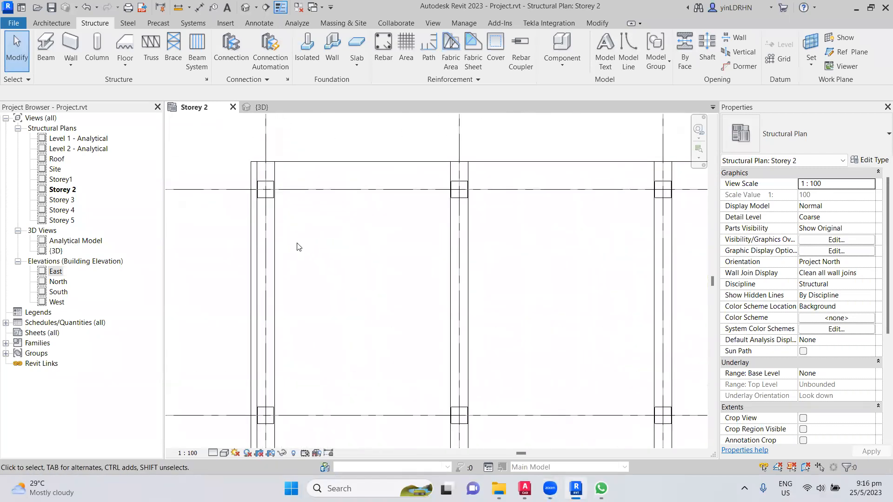
scroll(323, 180, down, 3)
scroll(319, 265, up, 4)
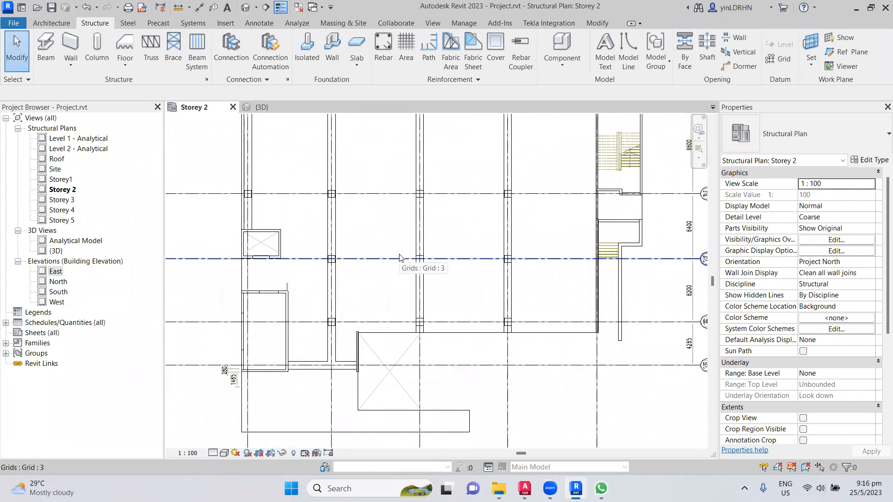
middle_drag(335, 405, 352, 296)
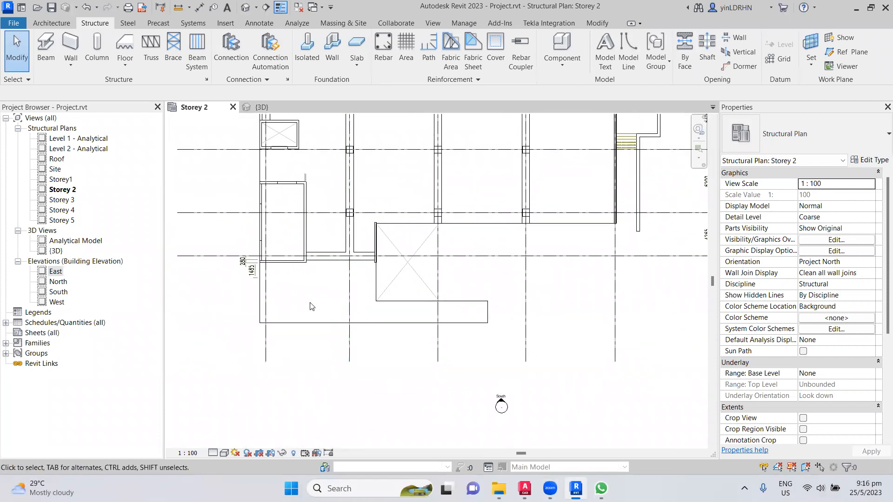
scroll(273, 302, up, 2)
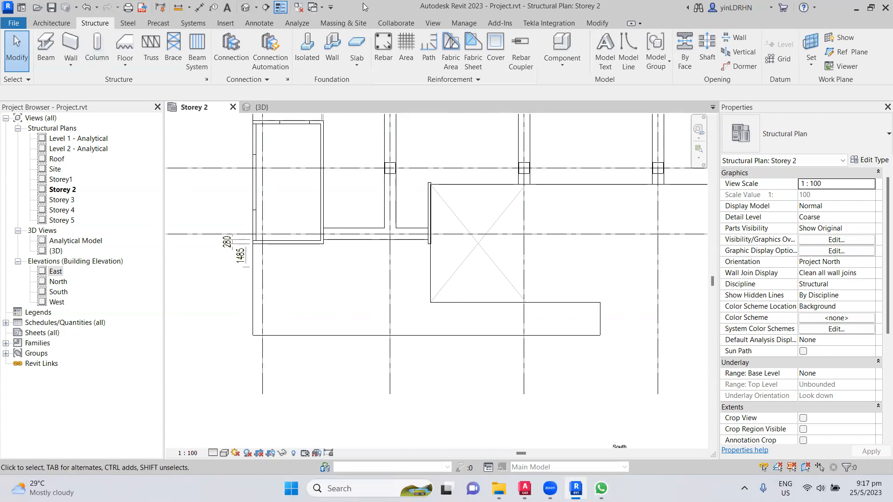
- Draw an RW300 structural wall by Wall Centerline, about 11460 mm long, from the void's lower corner horizontally to the outer plan edge near grid A
click(72, 45)
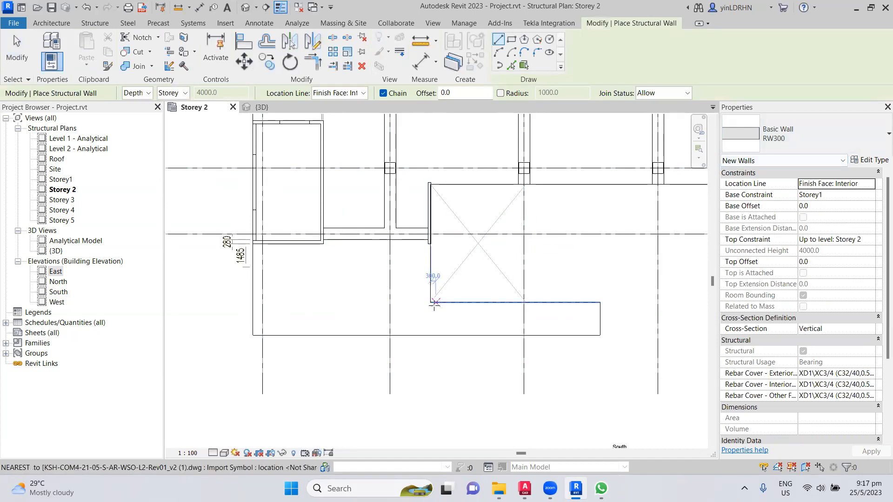
scroll(427, 305, up, 2)
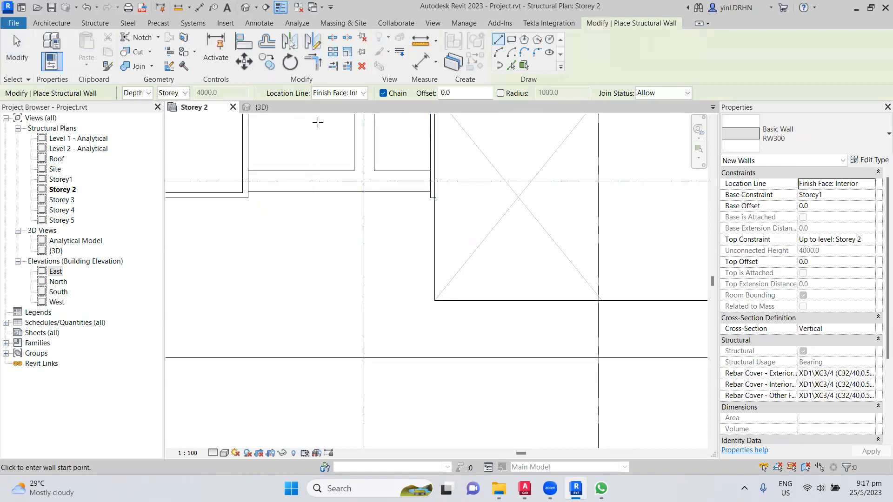
click(338, 93)
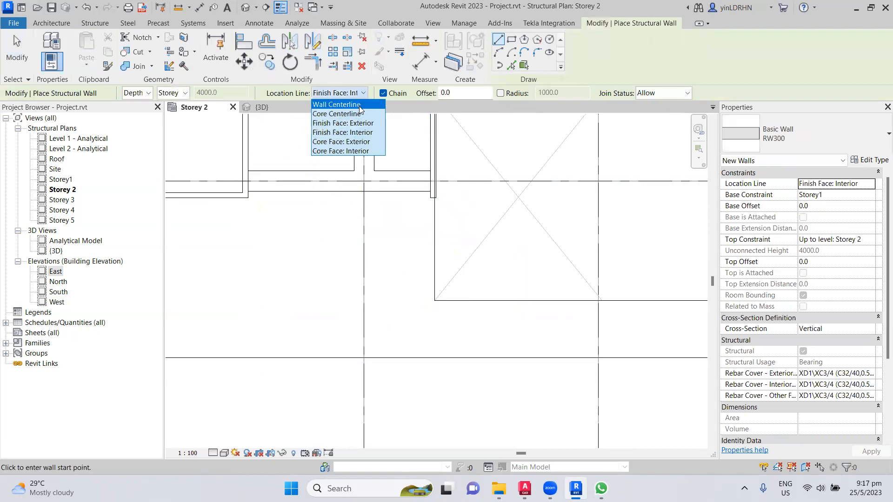
click(336, 105)
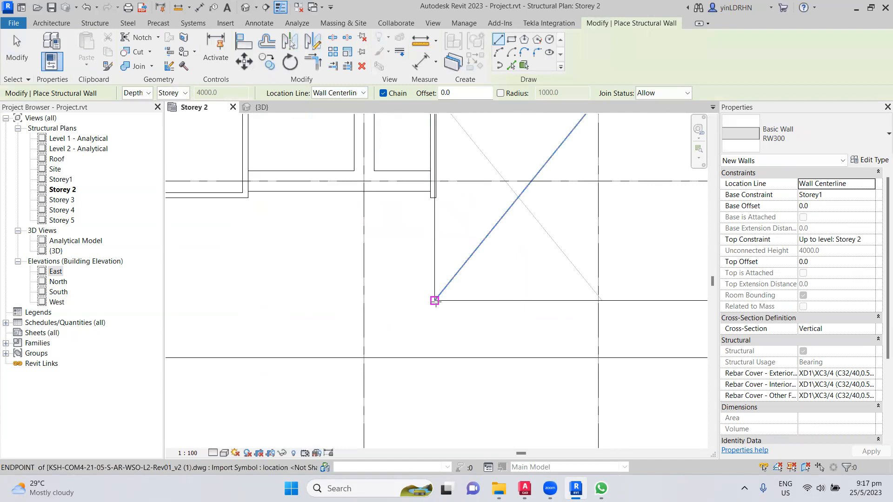
scroll(434, 300, up, 3)
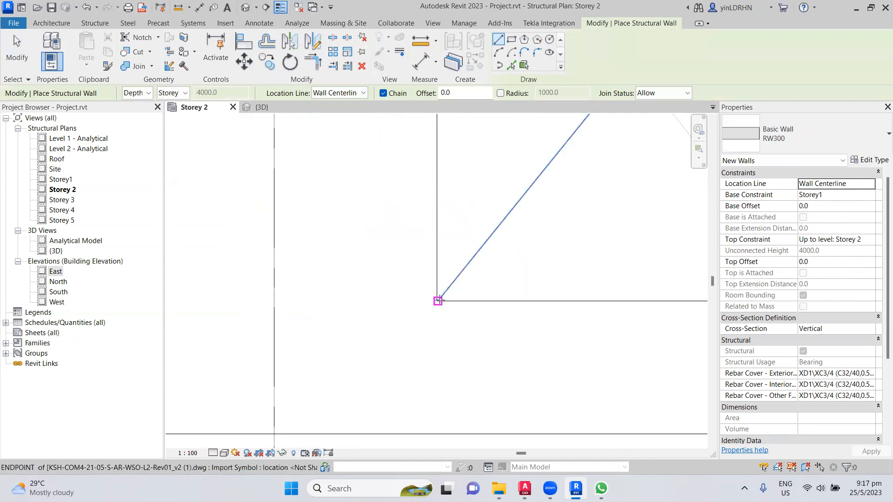
click(440, 301)
middle_drag(296, 292, 692, 291)
scroll(514, 284, down, 2)
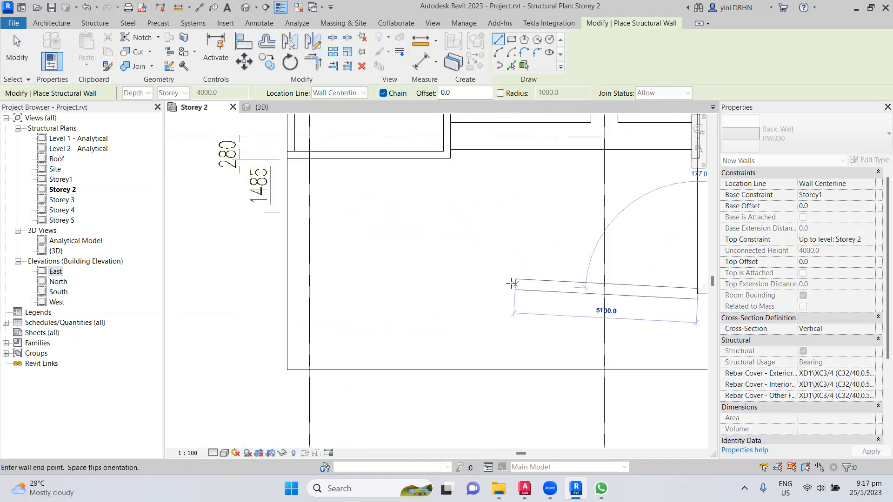
scroll(514, 283, down, 1)
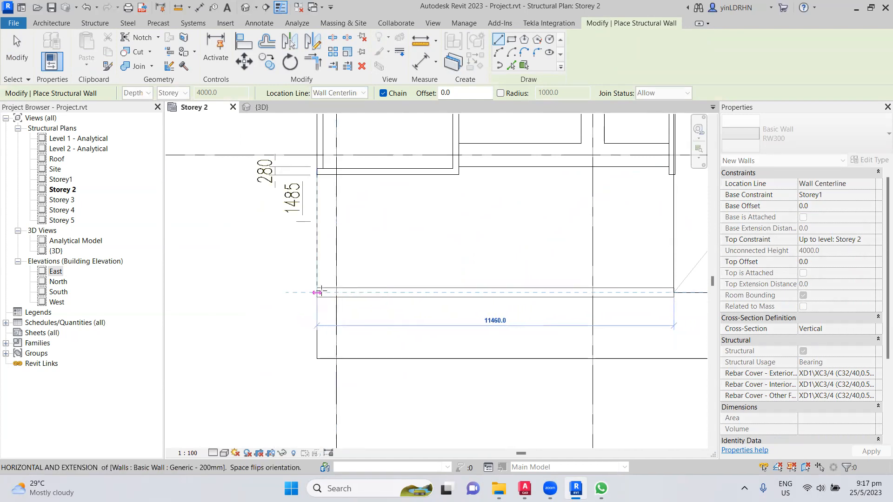
click(318, 293)
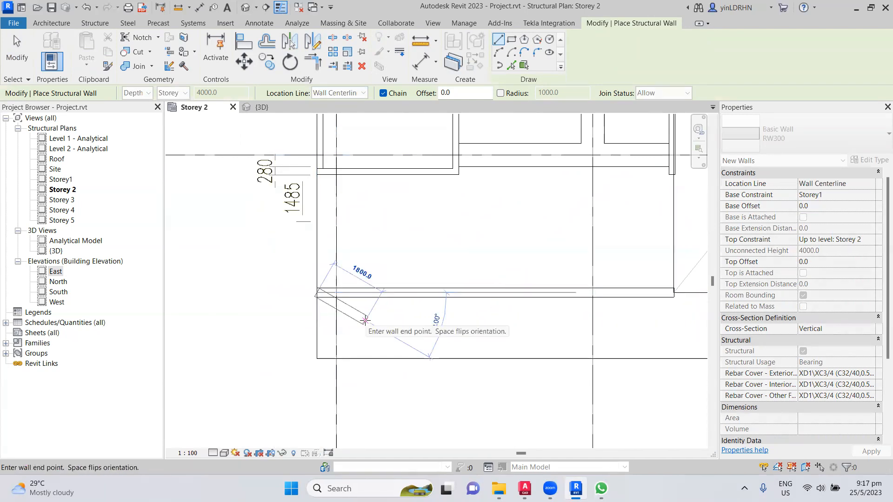
key(Escape)
key(Escape)
- Start a structural floor on Storey 2 and duplicate the Generic 300mm floor type as S275
middle_drag(484, 302, 318, 313)
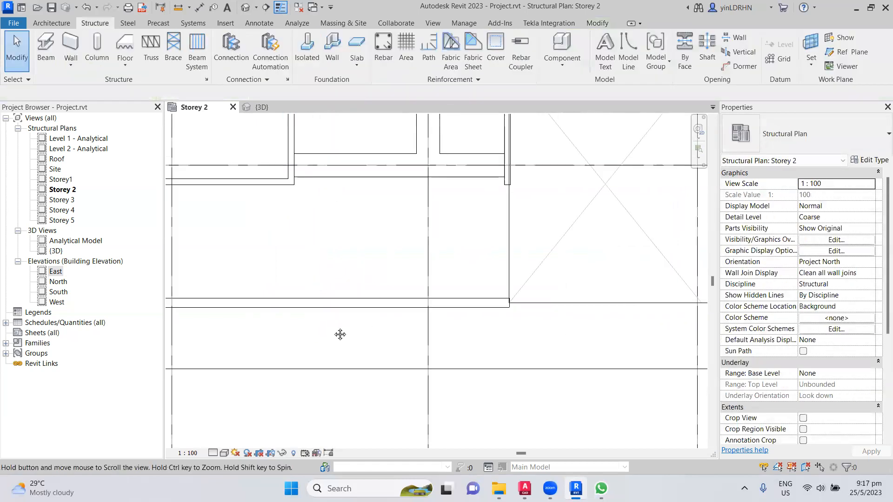
scroll(365, 326, down, 2)
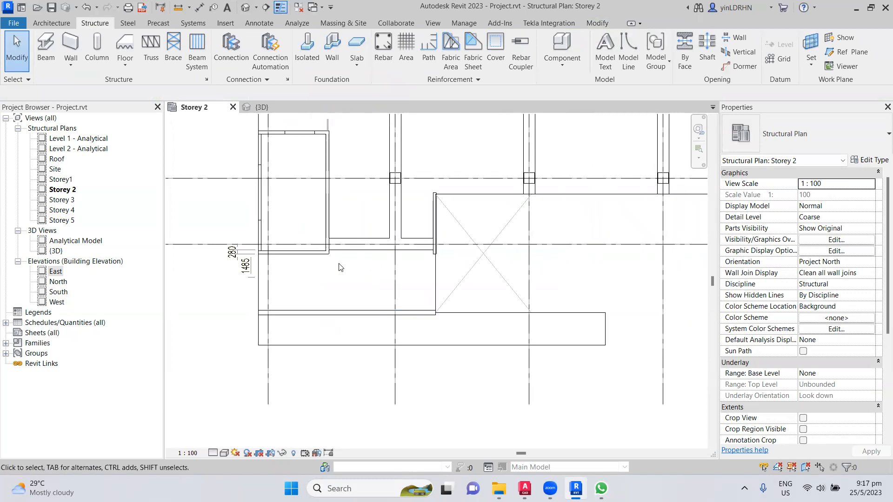
scroll(532, 405, down, 3)
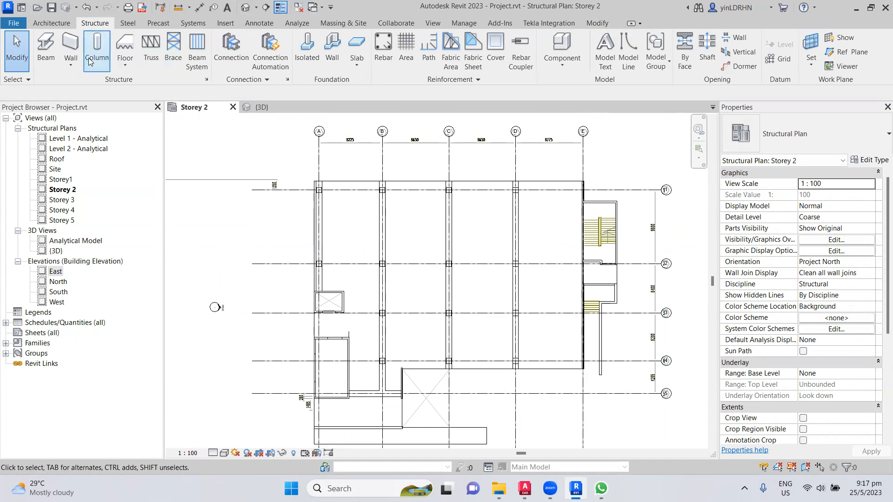
click(126, 67)
click(143, 88)
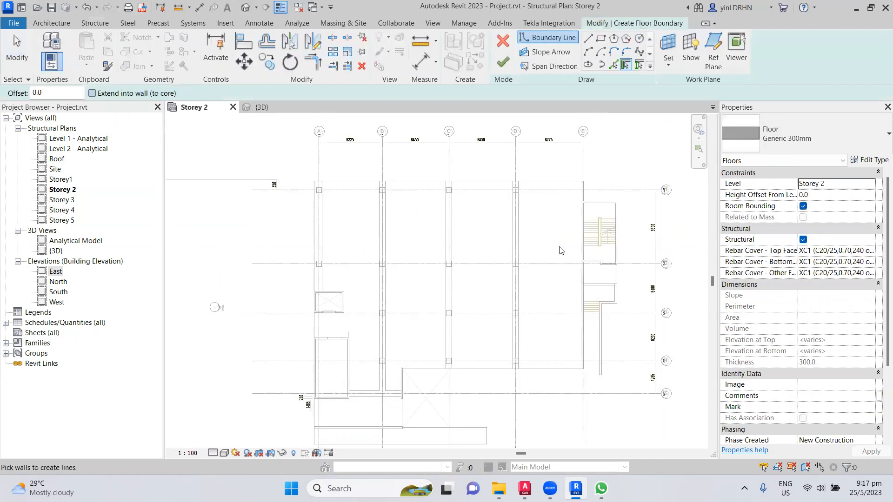
click(873, 161)
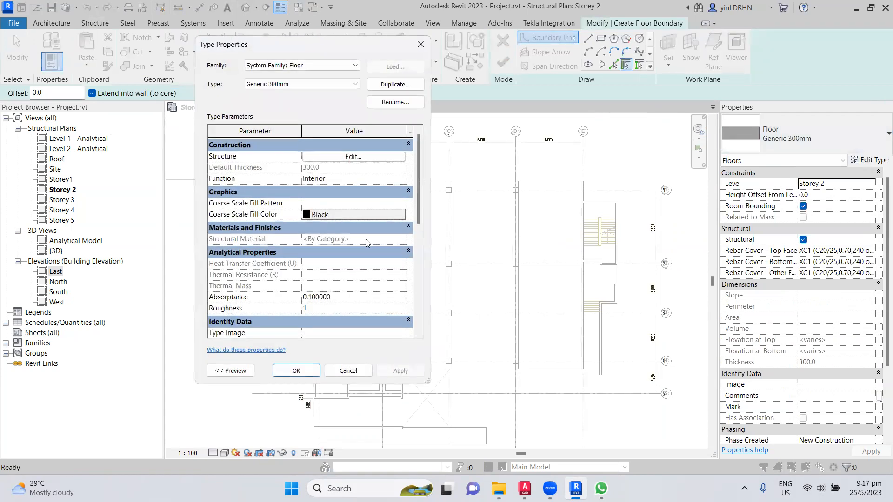
click(396, 84)
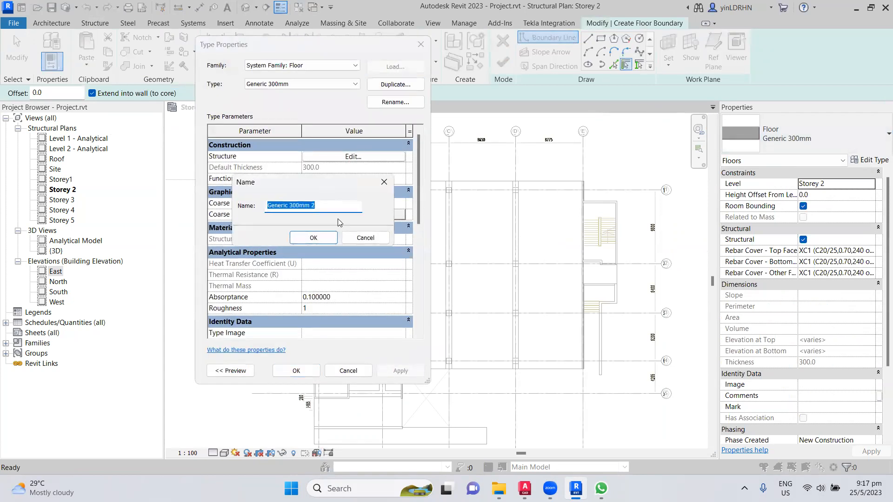
text(S275)
click(319, 240)
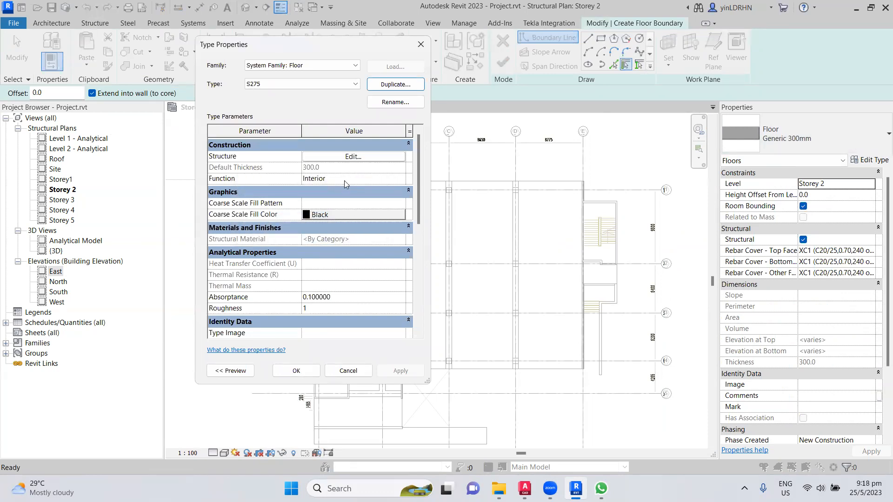
- Set the structure layer thickness of the S275 floor type to 275 and apply the type
click(352, 156)
click(312, 164)
drag(320, 166, 270, 169)
text(275)
click(307, 359)
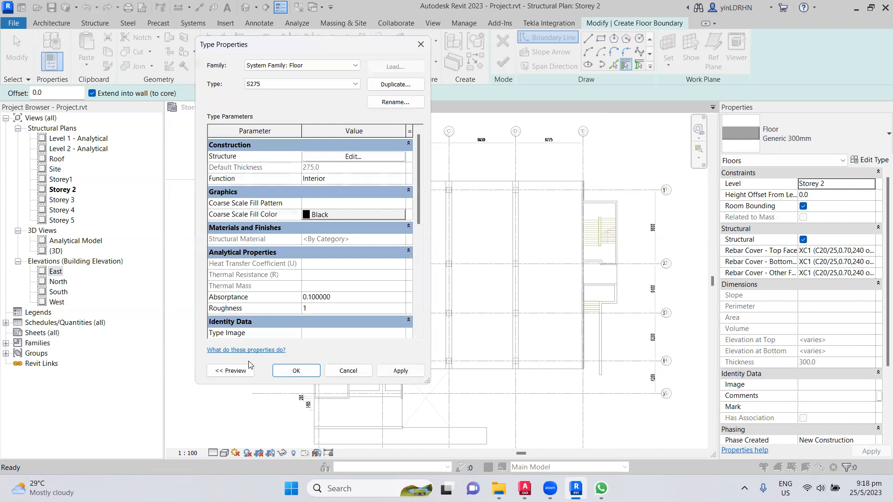
click(296, 370)
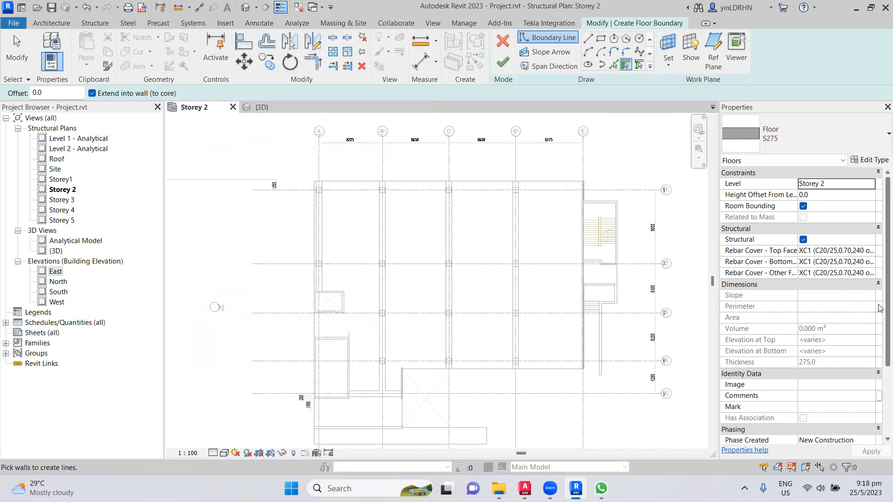
click(866, 250)
click(870, 250)
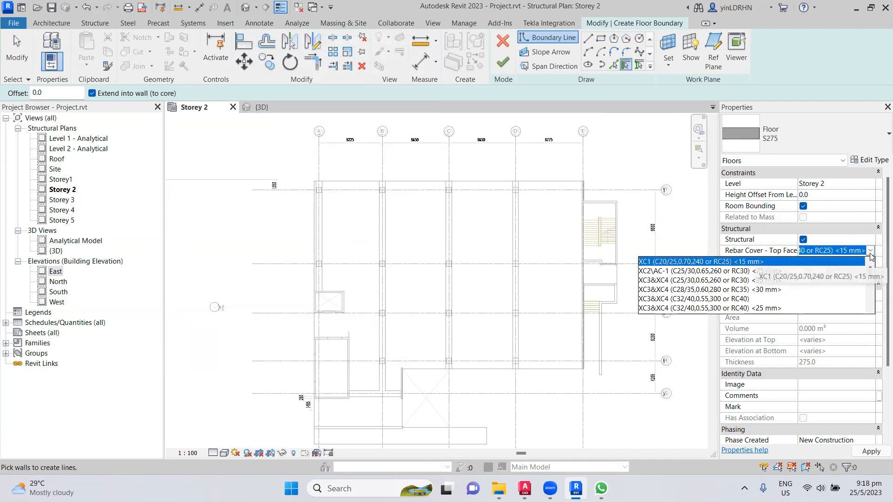
click(870, 275)
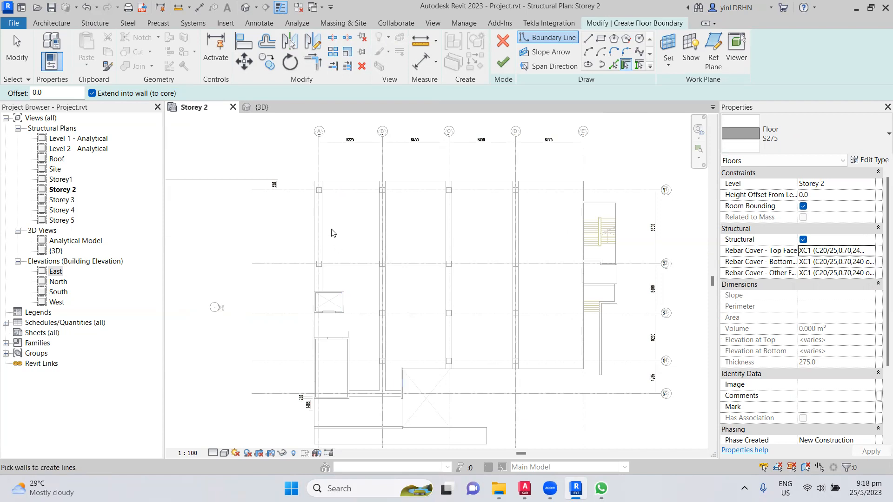
- Pick the outer plan edges above grid 1 and beside grid A as S275 floor boundary lines
scroll(330, 204, up, 2)
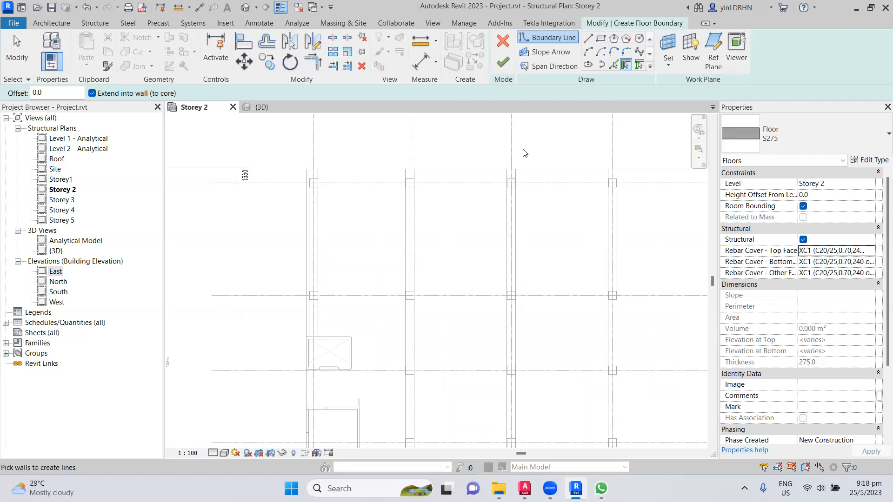
click(616, 67)
click(473, 170)
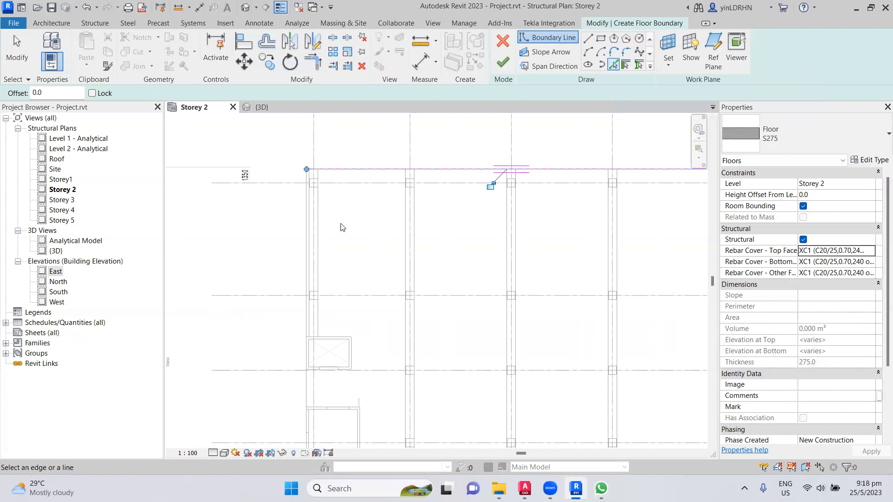
click(303, 239)
mouse_move(372, 291)
middle_down()
mouse_move(404, 270)
mouse_move(330, 194)
middle_up()
click(285, 212)
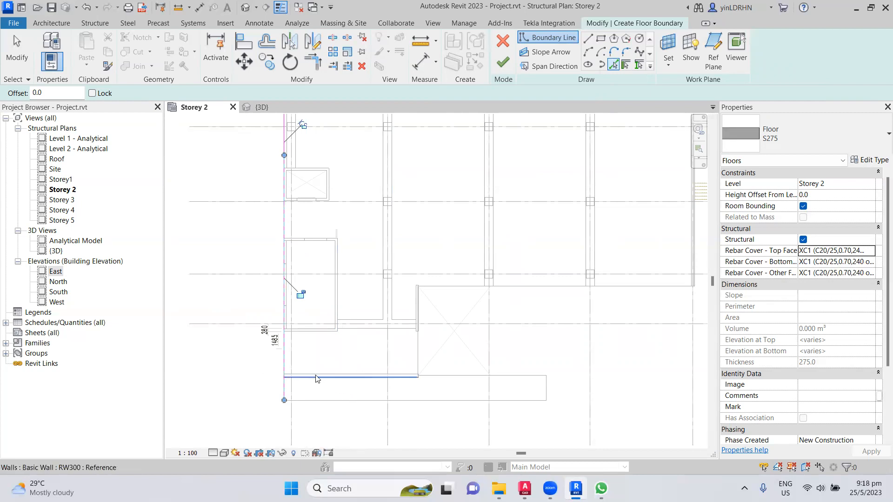
- Pick the outer line of the RW300 wall, the void's side edge and the edge below grid 4 as floor boundary lines
scroll(316, 379, up, 3)
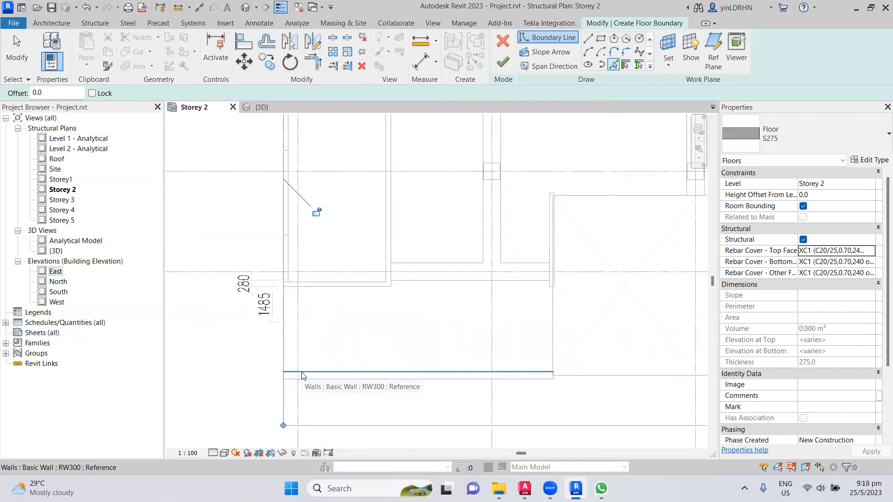
click(302, 375)
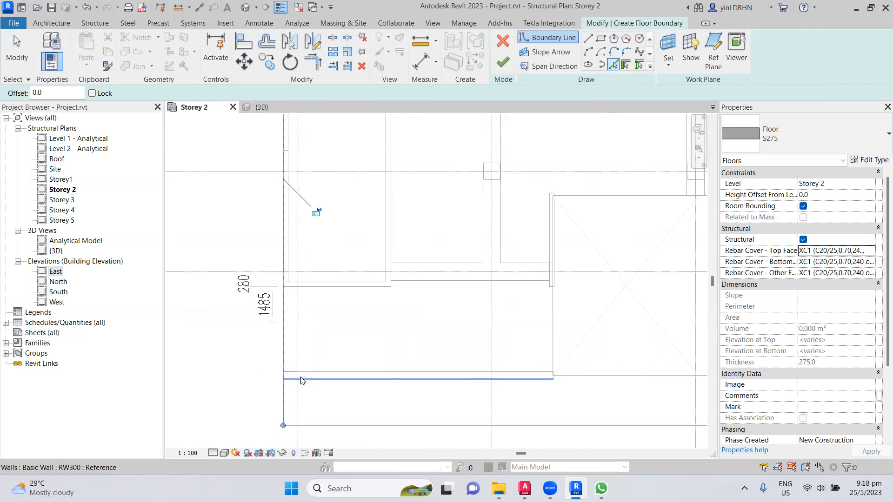
click(552, 321)
middle_drag(647, 222, 385, 281)
click(394, 254)
- Try to pick the floor boundary along the wall beside grid E, and discard the floor sketch
middle_drag(442, 299, 105, 350)
scroll(530, 300, up, 5)
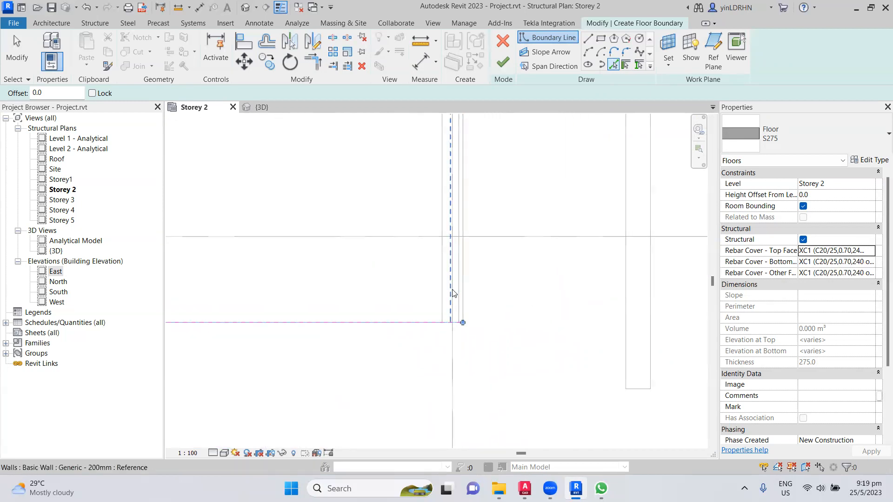
click(454, 293)
middle_drag(516, 263, 480, 266)
click(458, 237)
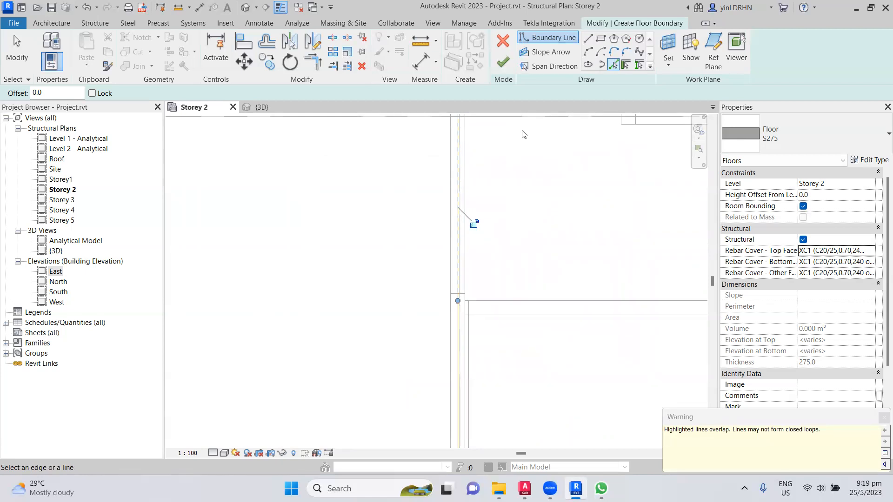
click(503, 42)
click(474, 249)
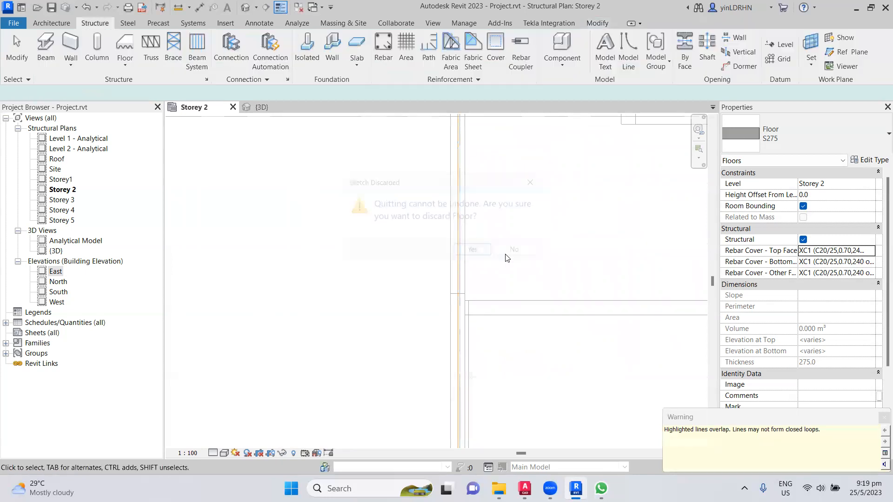
- Examine the wall and edge lines beside grid E around the stairs, between the grid 1 corner and grid 4
middle_click(514, 268)
middle_click(514, 267)
scroll(600, 240, up, 2)
scroll(599, 240, up, 2)
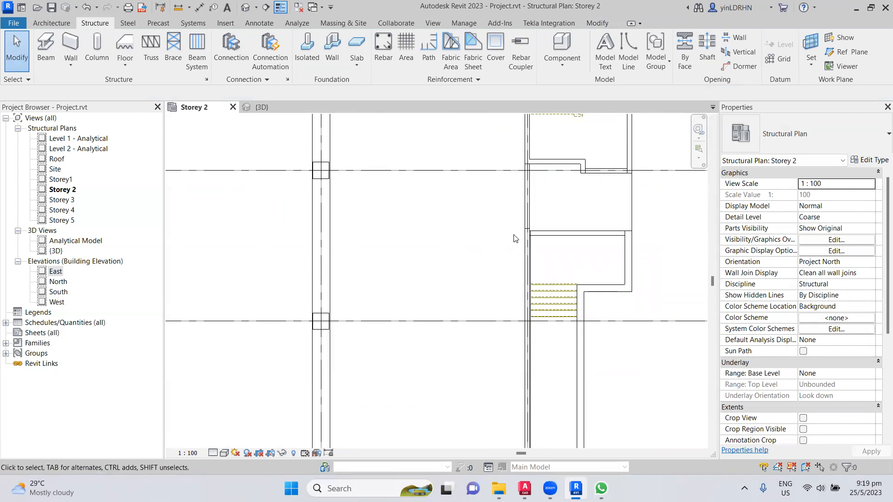
scroll(560, 215, down, 3)
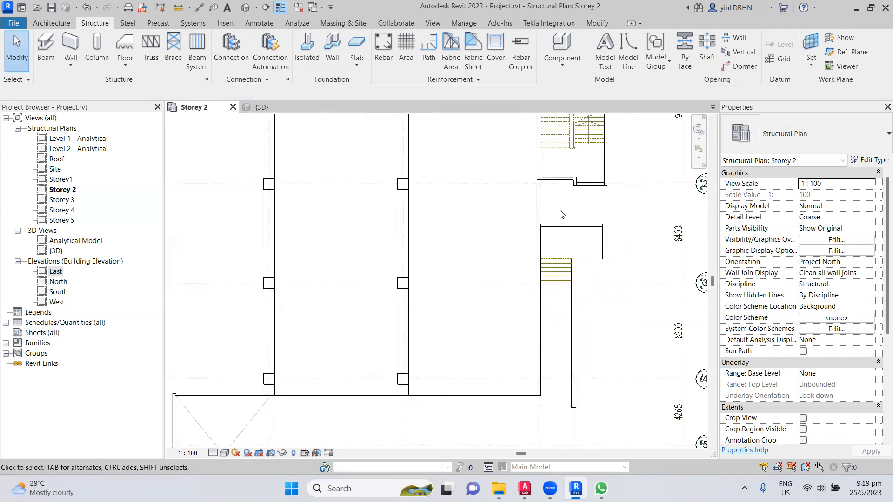
scroll(555, 395, up, 3)
scroll(540, 407, up, 1)
middle_drag(538, 408, 539, 250)
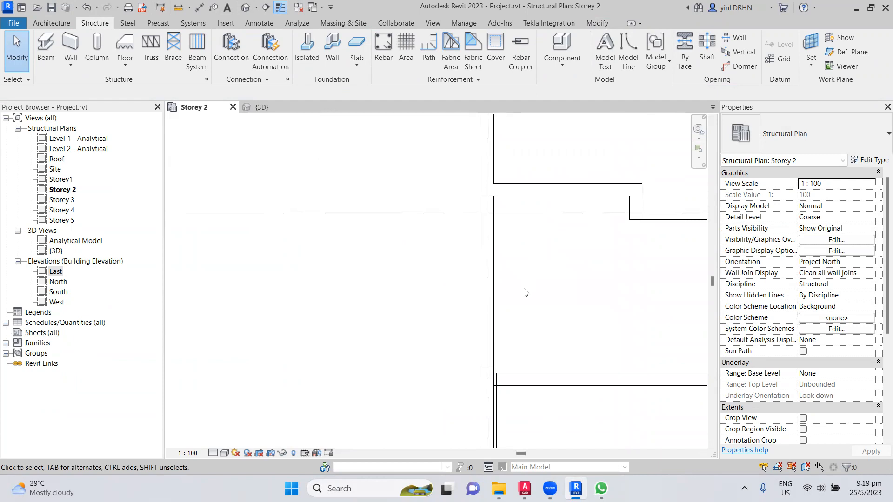
scroll(527, 300, down, 2)
middle_drag(528, 295, 527, 189)
scroll(531, 184, up, 2)
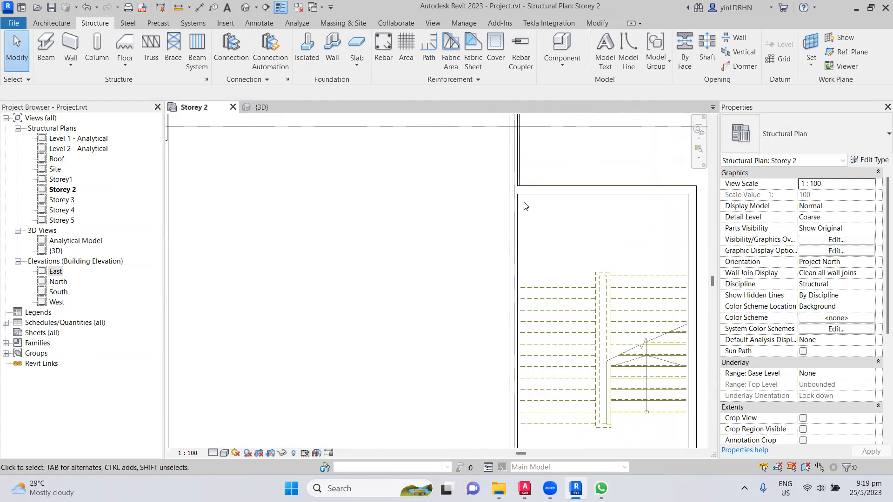
middle_drag(530, 221, 536, 316)
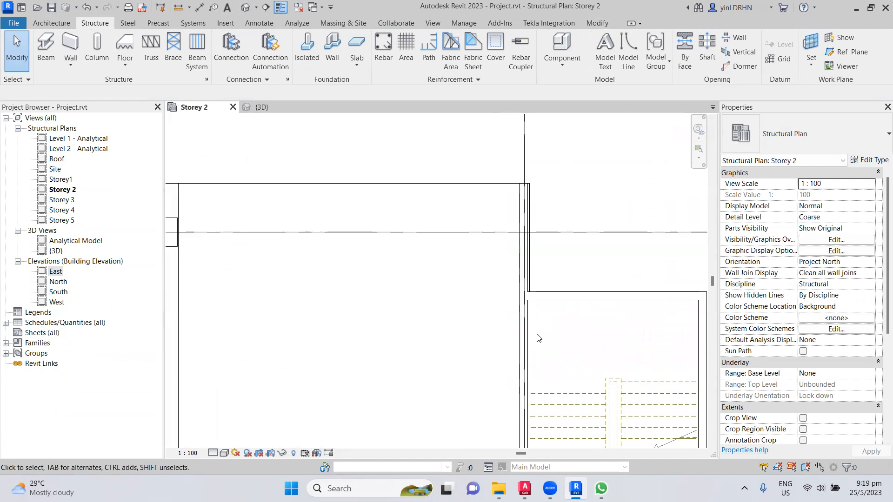
- Check how the grid E line runs against the slab edge and walls, from the grid 1 corner past the stairs
click(524, 179)
scroll(575, 186, down, 2)
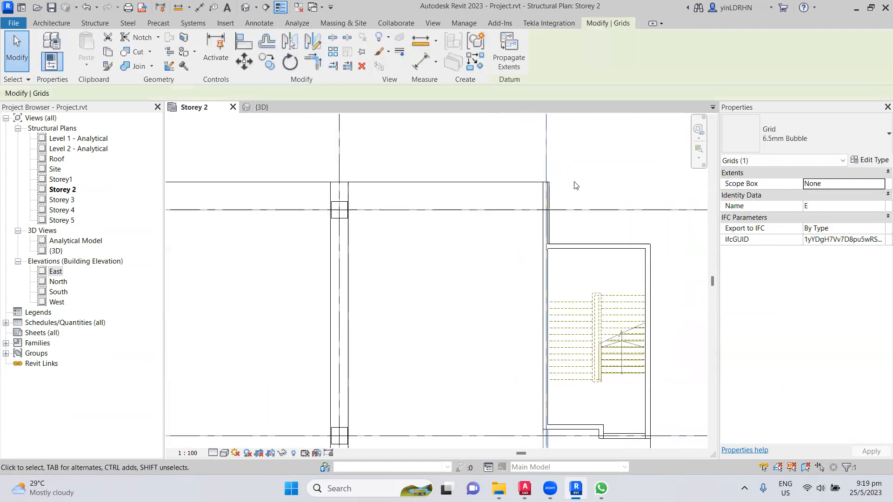
scroll(575, 181, down, 1)
middle_drag(586, 353, 567, 239)
key(Escape)
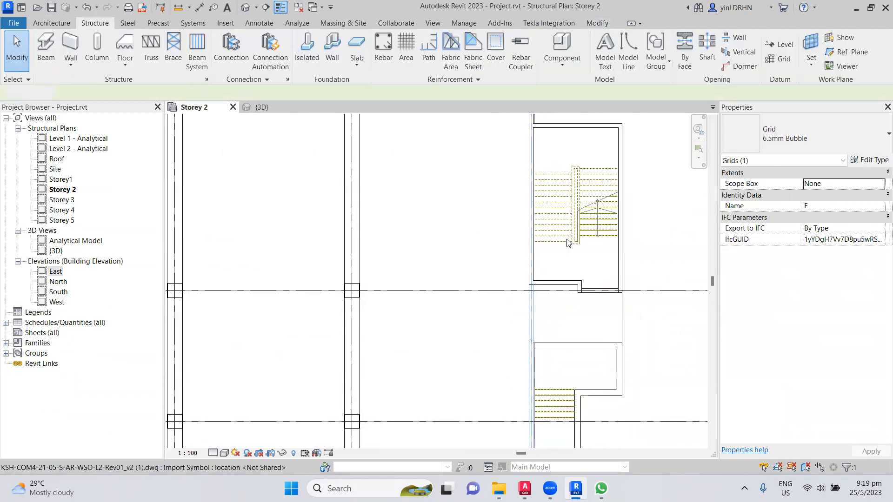
middle_drag(540, 418, 537, 287)
middle_drag(533, 398, 563, 391)
click(527, 386)
scroll(549, 335, down, 1)
middle_drag(565, 226, 573, 438)
key(Escape)
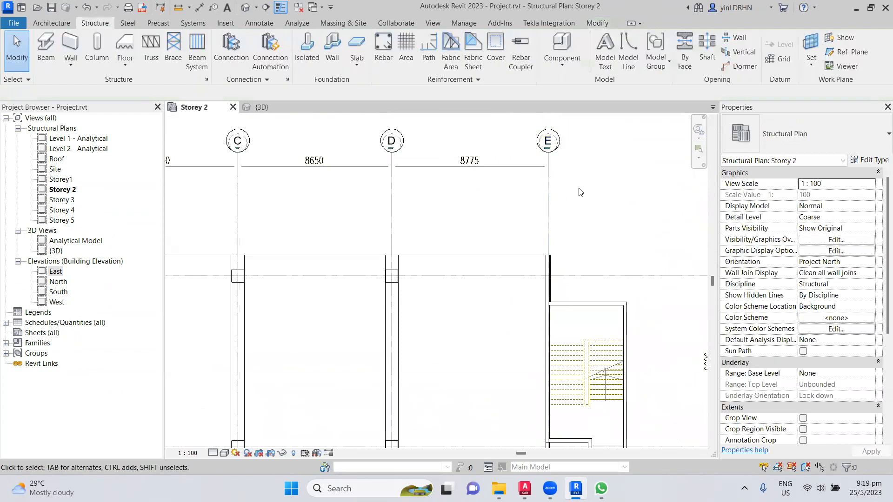
- Start a new structural floor on Storey 2 and duplicate the Generic 300mm floor type as S275
click(124, 61)
click(138, 84)
click(846, 145)
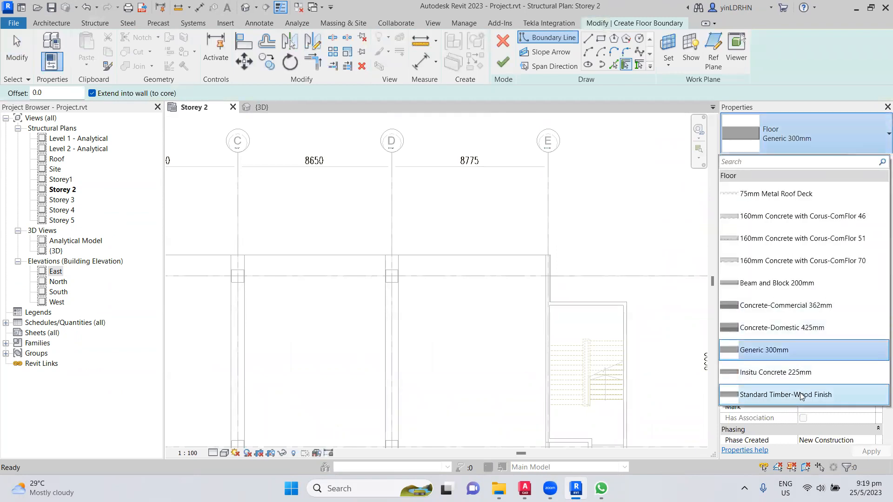
click(675, 195)
click(842, 140)
click(866, 148)
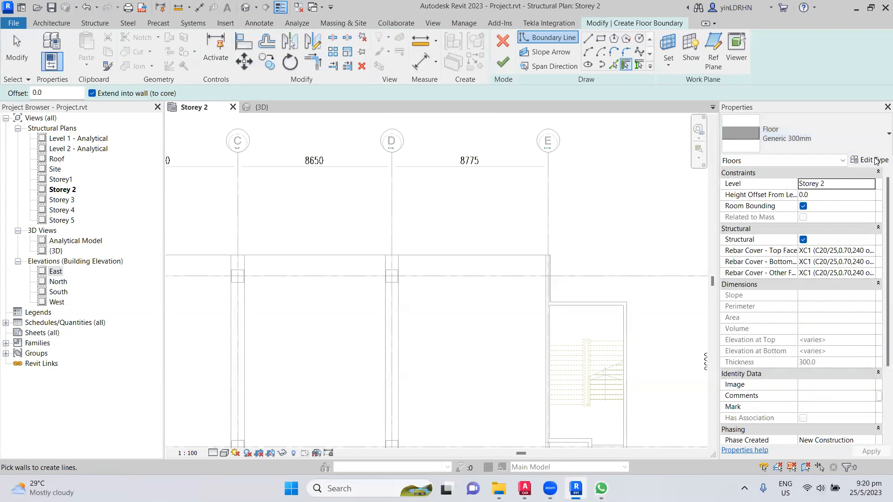
click(871, 160)
click(396, 84)
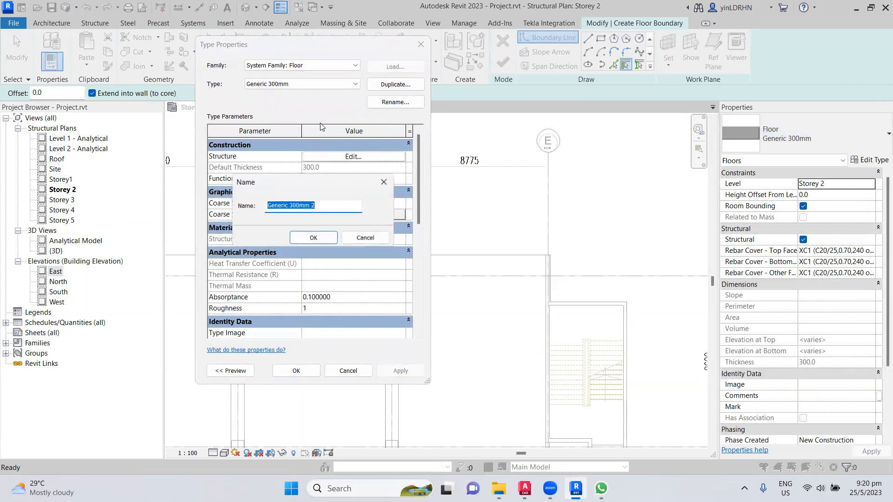
text(S275)
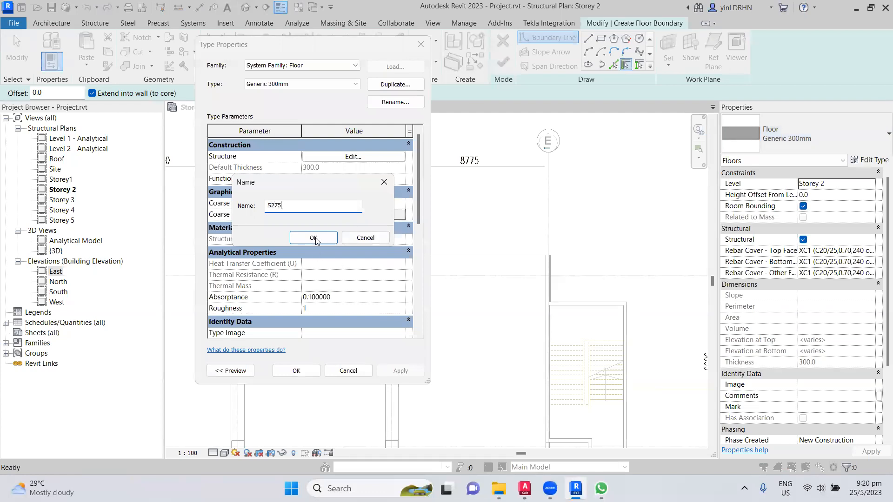
click(315, 238)
- Set the S275 floor type's structure layer thickness to 275 and apply the type
click(354, 157)
click(316, 168)
text(275)
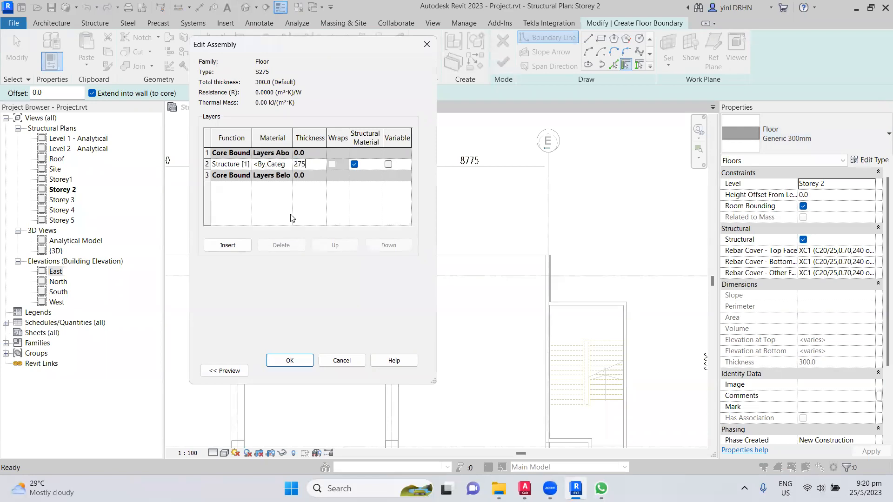
click(291, 361)
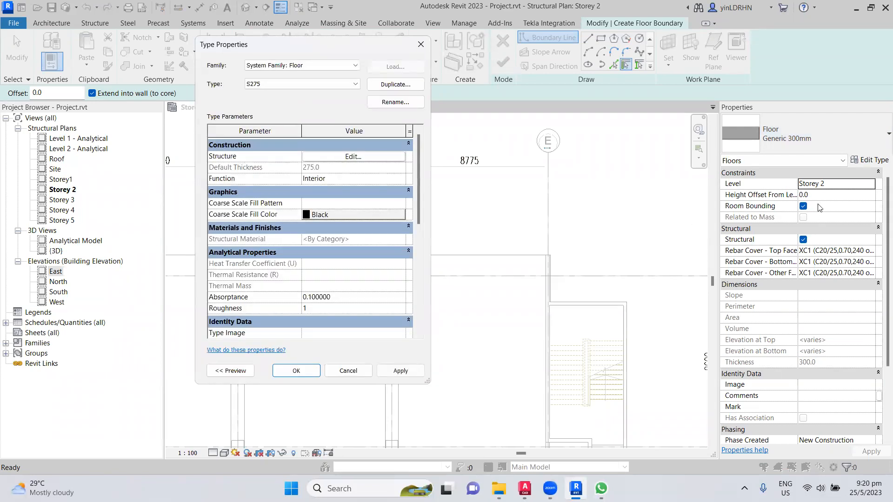
click(292, 372)
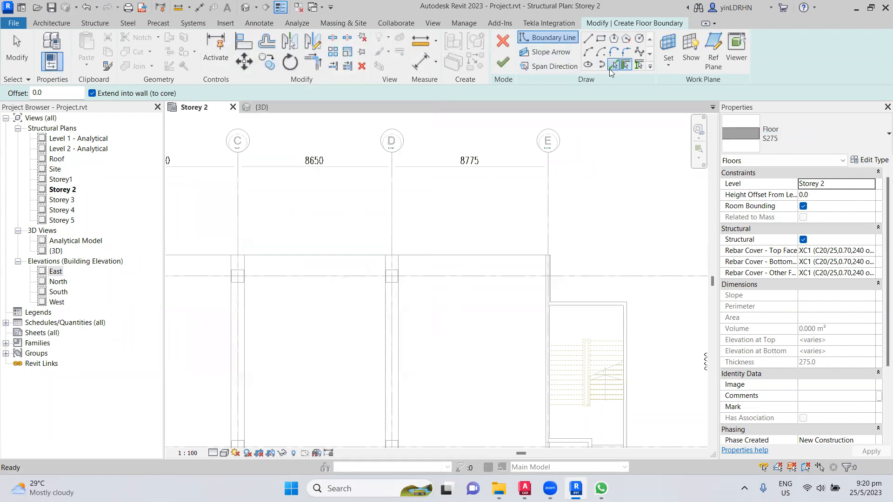
- Pick the edge above grid 1, the grid E line and the edge below grid 4 as floor boundary lines
click(463, 257)
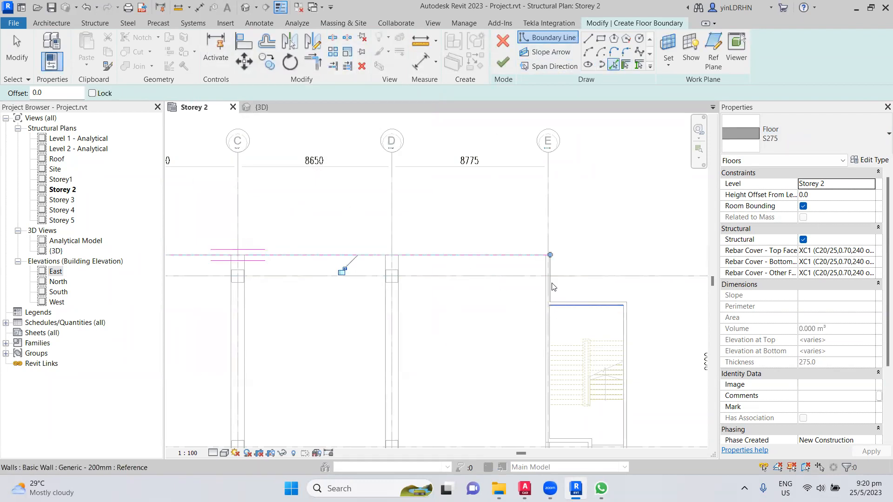
click(549, 228)
scroll(559, 260, down, 4)
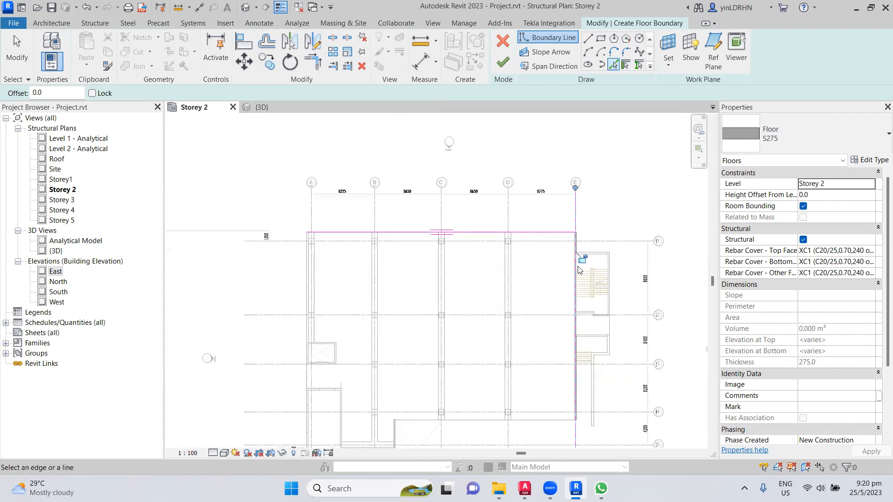
scroll(535, 339, up, 3)
click(532, 318)
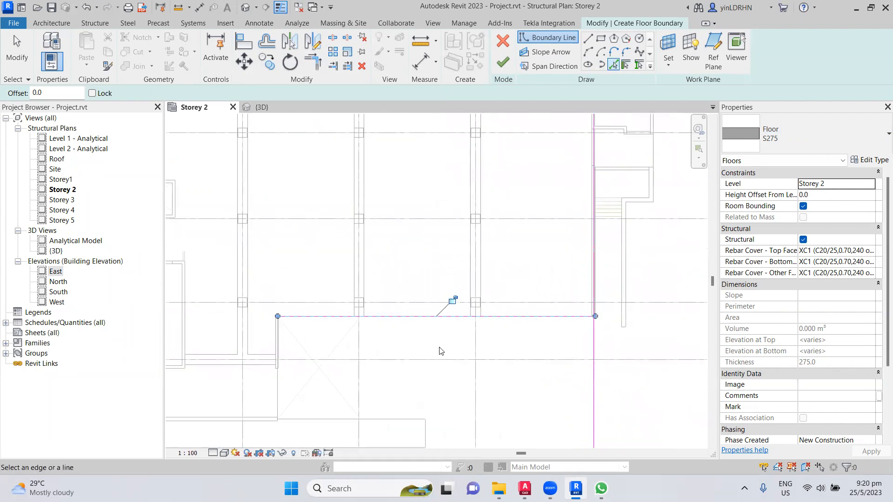
- Pick the void's side edge and the outer line of the RW300 wall as floor boundary lines
scroll(279, 393, up, 2)
click(279, 386)
scroll(388, 302, down, 2)
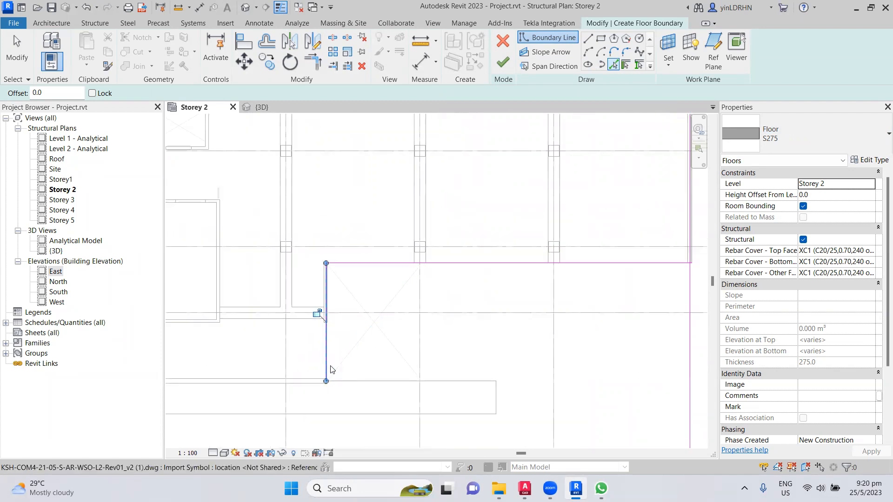
click(316, 387)
middle_drag(285, 371, 515, 380)
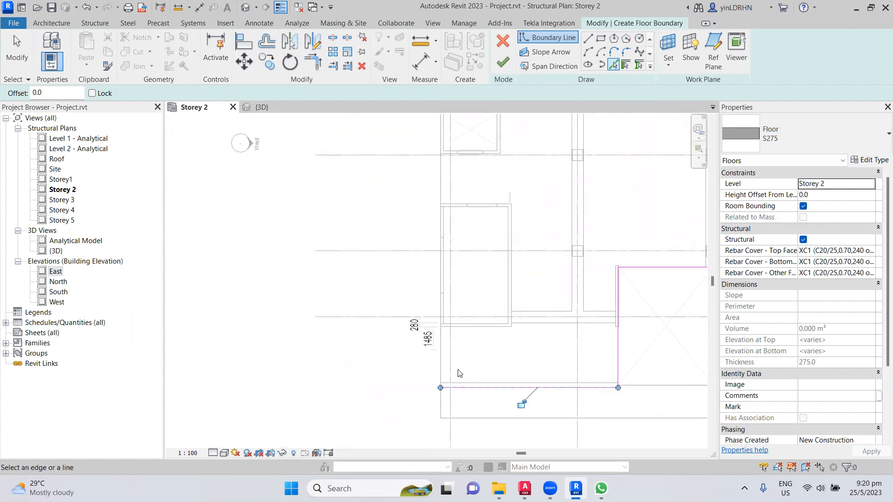
- Pick the outer plan edges beside grid A as floor boundary lines, from the RW300 wall to the grid 1 corner
scroll(458, 371, up, 2)
click(429, 356)
middle_drag(467, 161, 474, 418)
middle_drag(439, 145, 442, 320)
click(436, 278)
scroll(472, 265, down, 2)
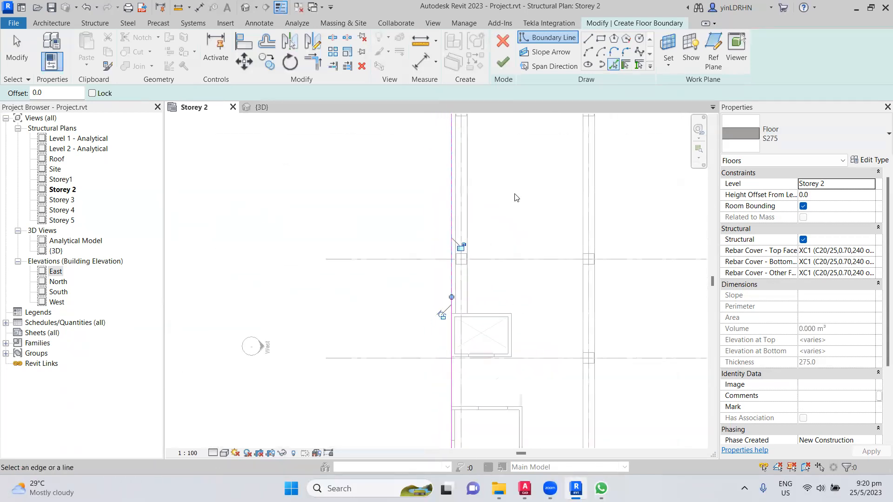
middle_drag(515, 197, 486, 240)
click(493, 284)
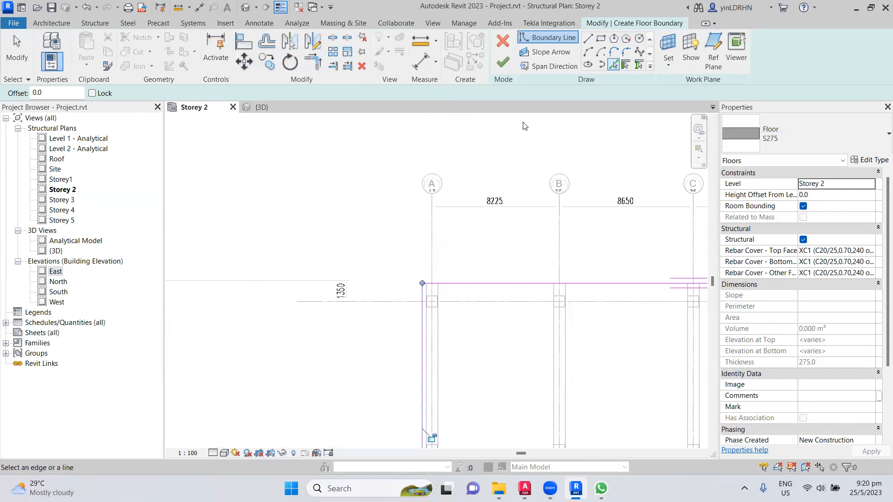
- Try to finish the floor boundary, review the sketch outline, and discard the floor sketch
click(501, 65)
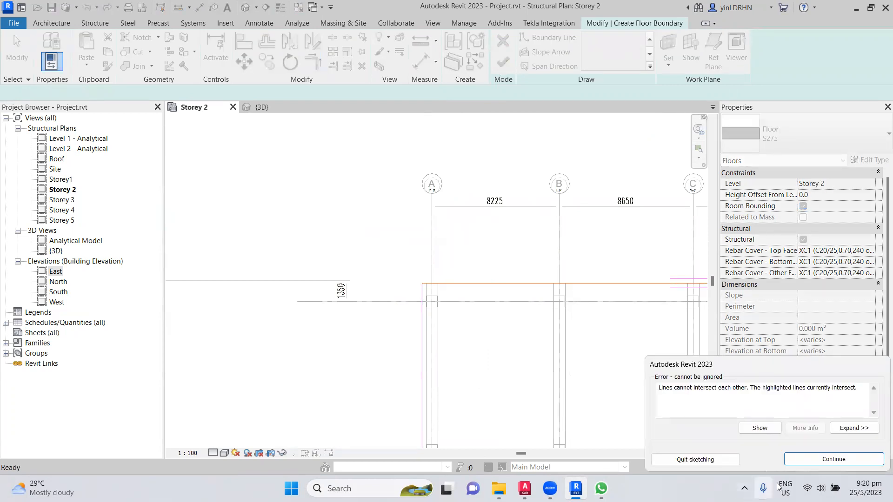
click(834, 459)
scroll(511, 334, down, 3)
middle_drag(511, 334, 369, 263)
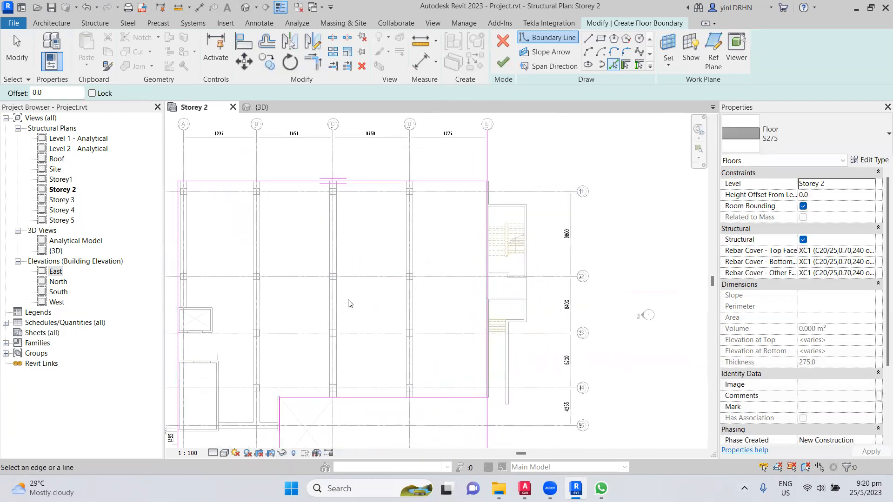
middle_drag(349, 305, 459, 270)
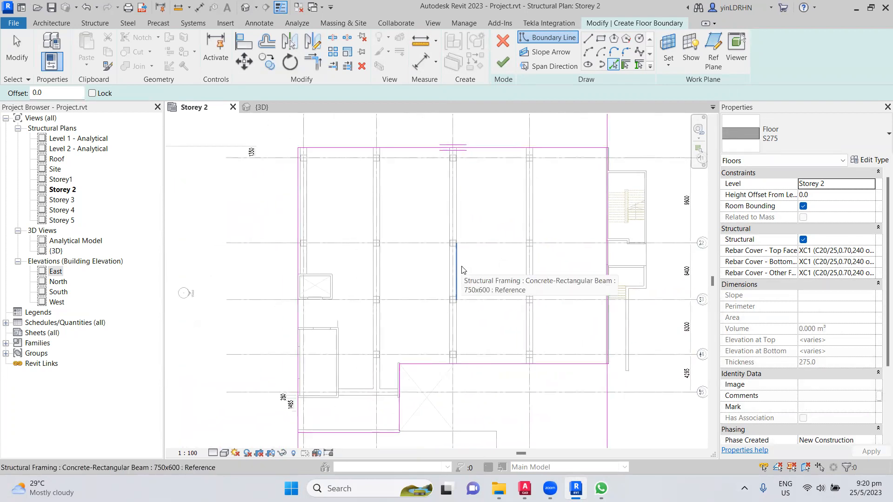
key(Escape)
key(Escape)
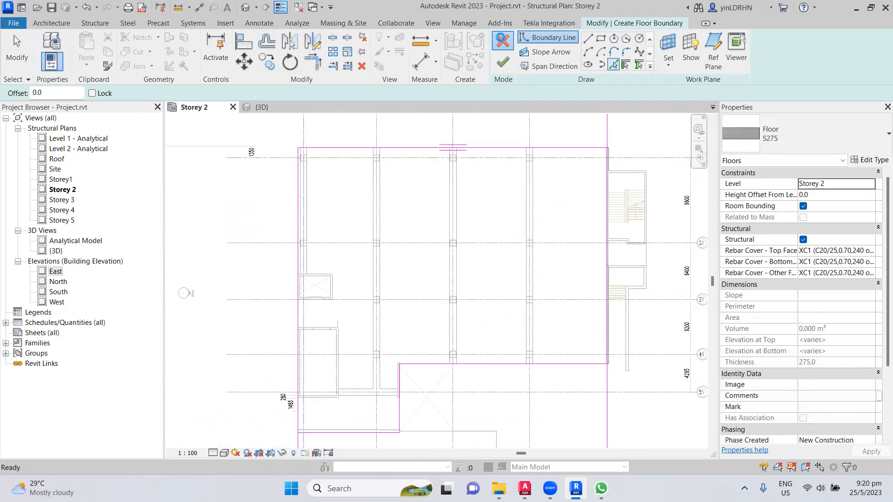
click(472, 251)
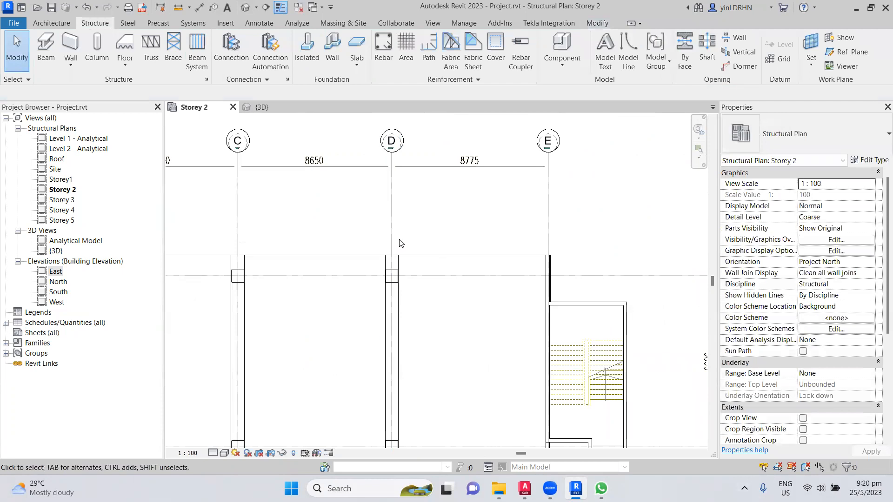
- Start a structural floor on Storey 2 and duplicate the Generic 300mm type as S275
middle_drag(325, 248, 386, 243)
scroll(386, 242, down, 3)
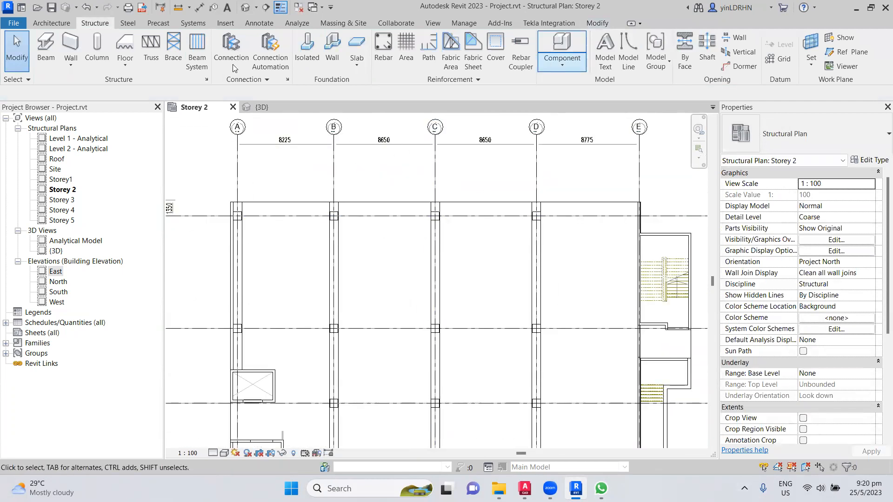
click(131, 54)
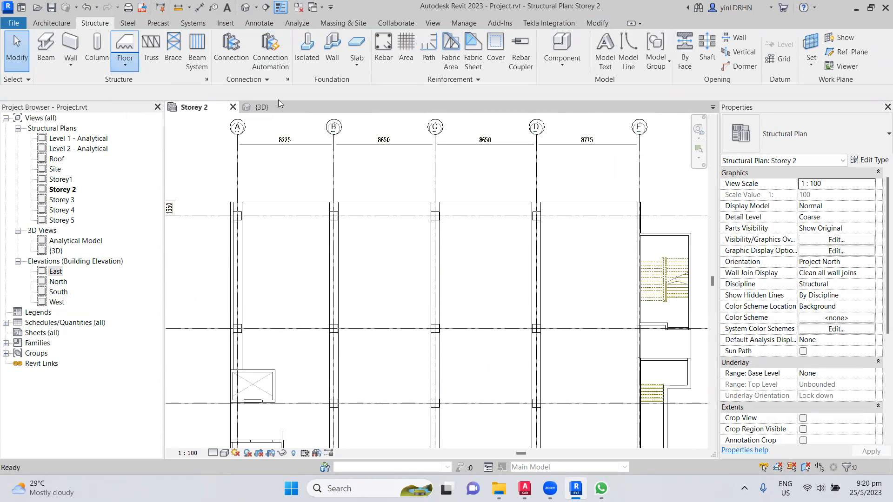
click(866, 164)
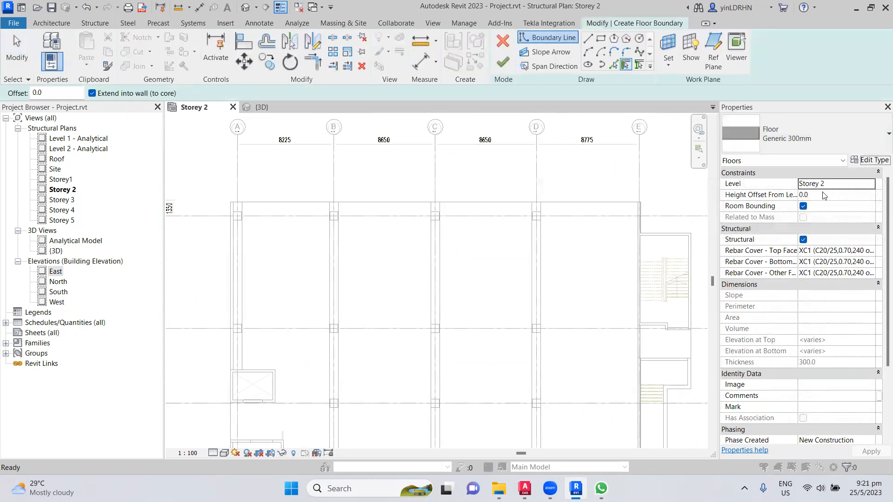
click(395, 85)
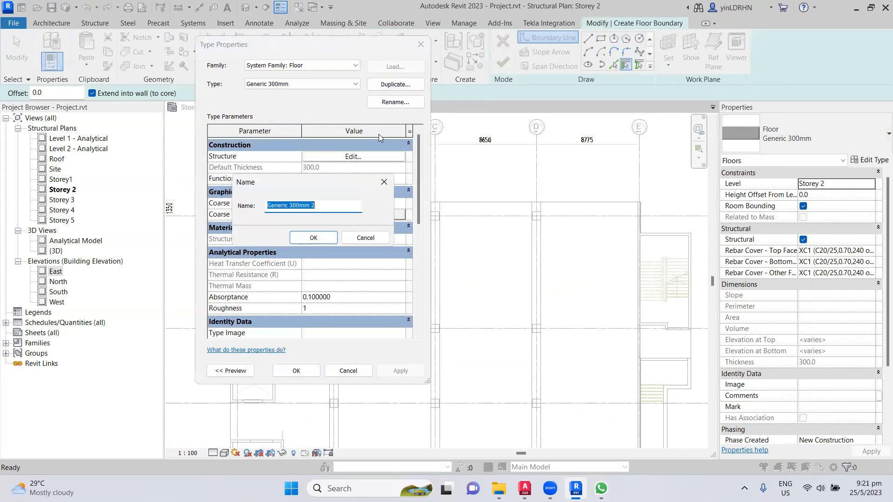
text(S275)
click(320, 238)
- Set the structure layer thickness of the S275 floor type to 275 mm and apply the type
click(354, 158)
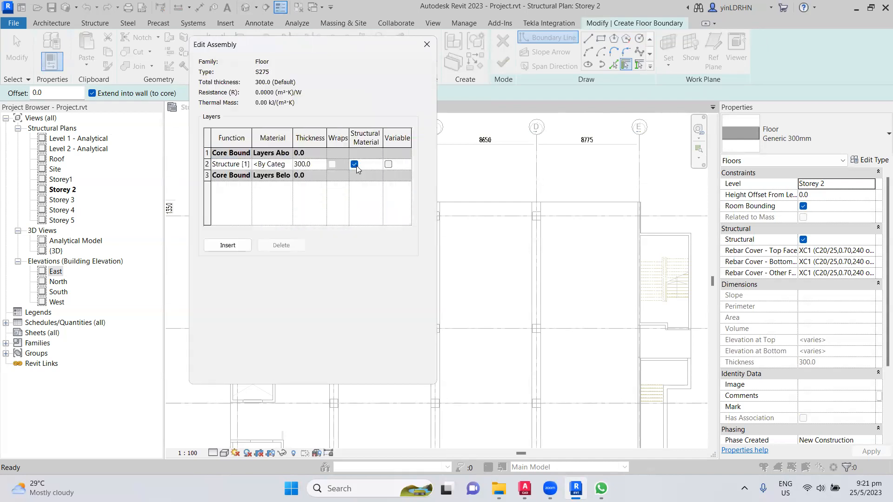
drag(316, 166, 273, 168)
text(275)
click(289, 362)
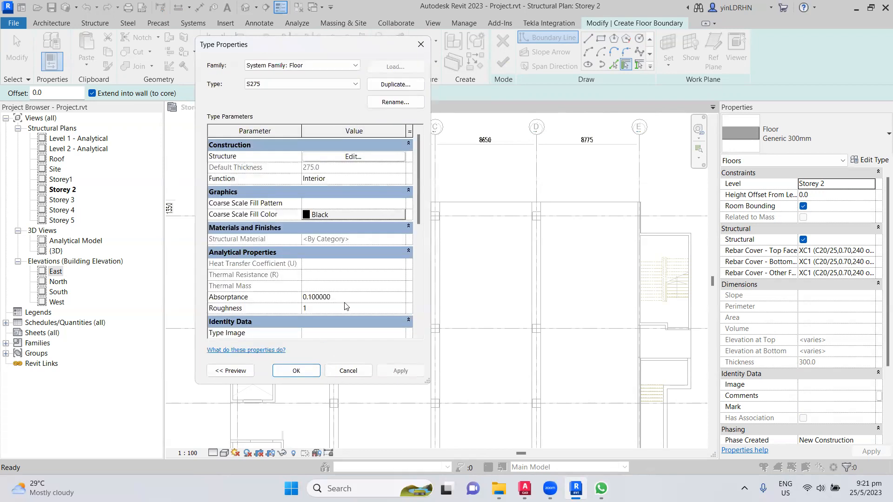
click(296, 372)
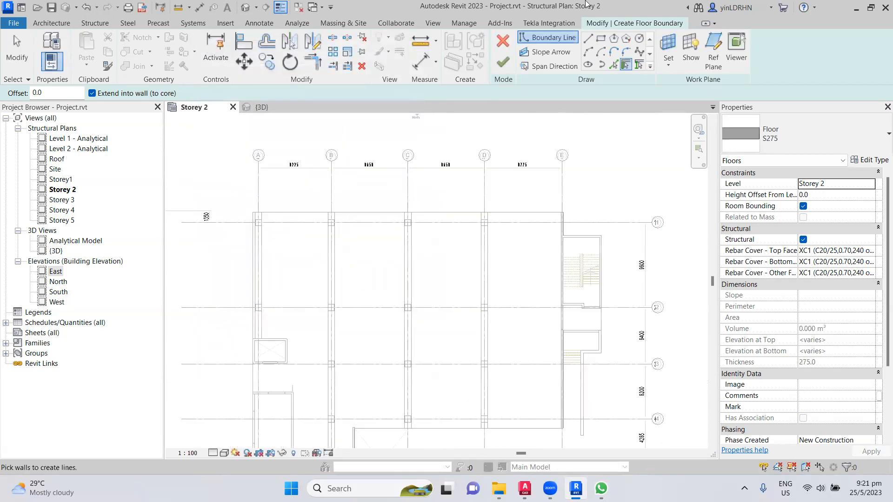
- Create a rectangular floor from the outer plan corner at grids A/1 to the outer beam edge at grids D/2
click(601, 39)
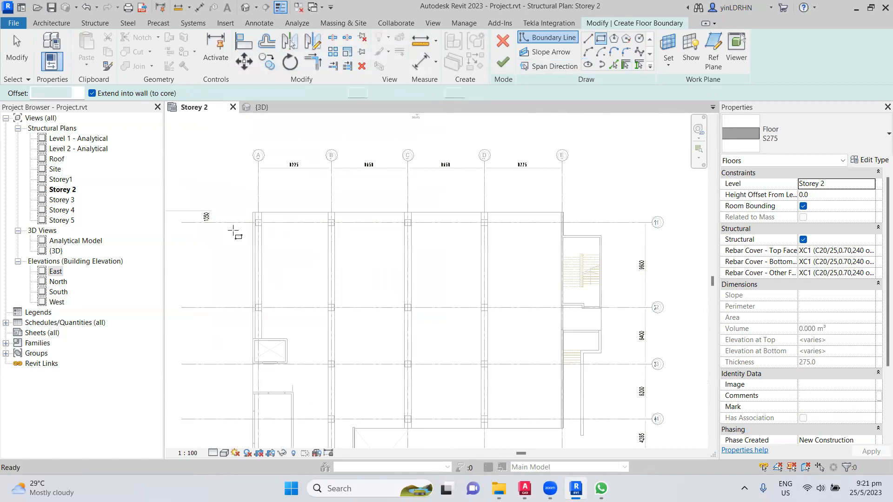
scroll(235, 230, up, 5)
click(297, 171)
scroll(340, 210, down, 3)
scroll(537, 276, down, 4)
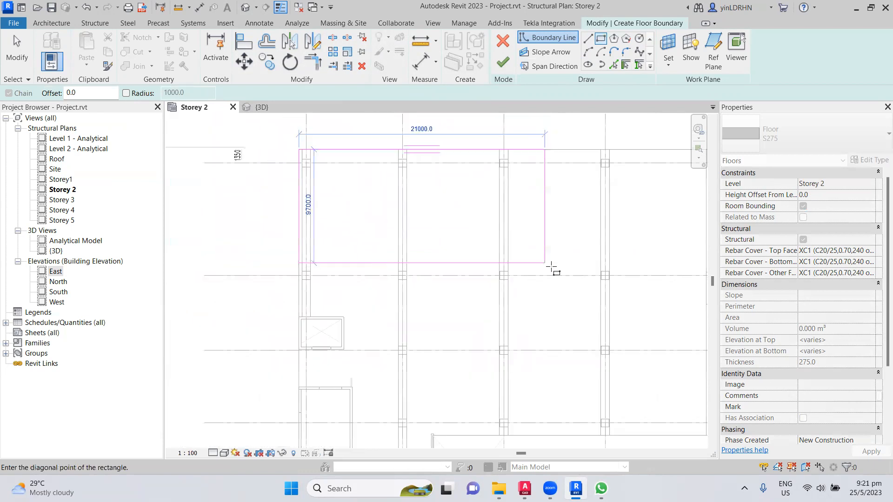
scroll(601, 272, up, 2)
scroll(602, 272, up, 3)
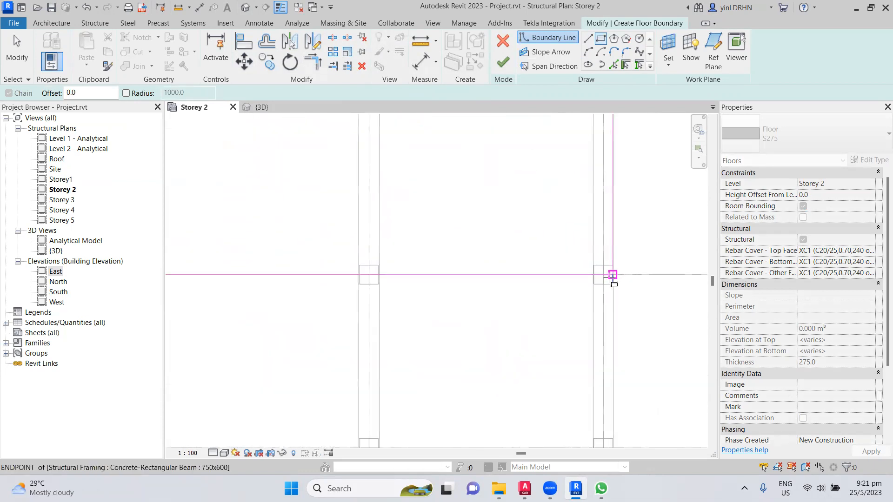
scroll(616, 273, up, 5)
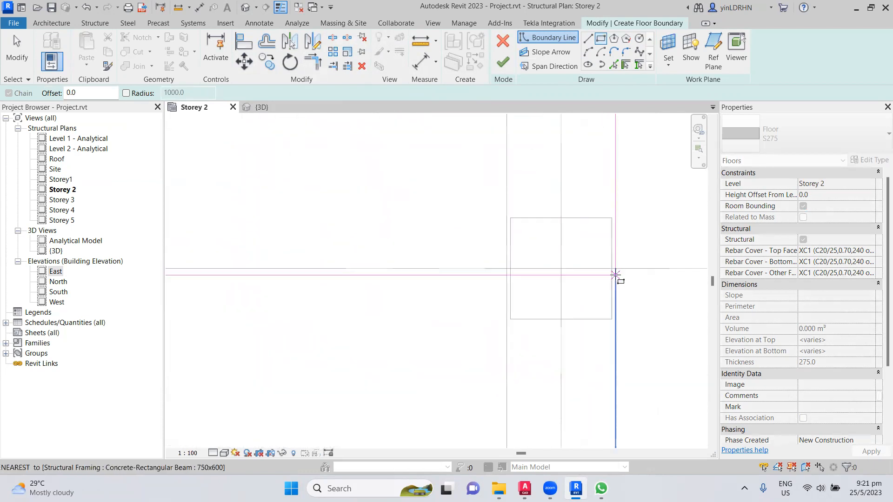
click(617, 266)
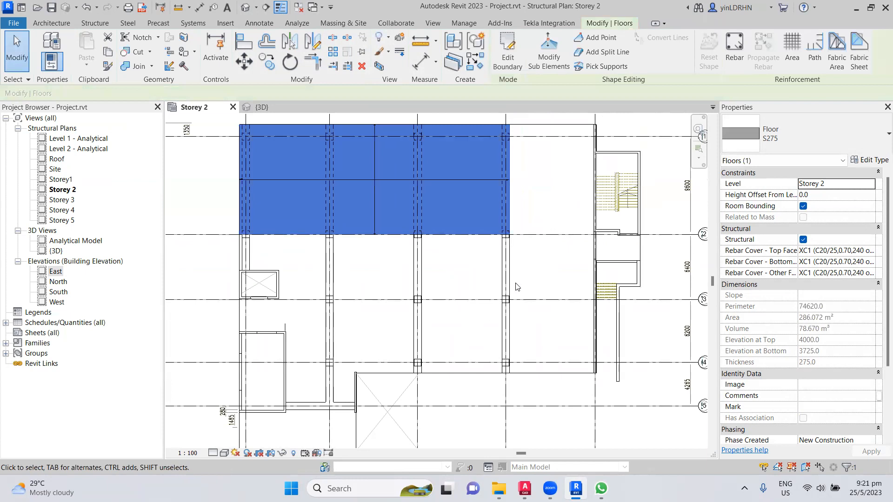
click(570, 293)
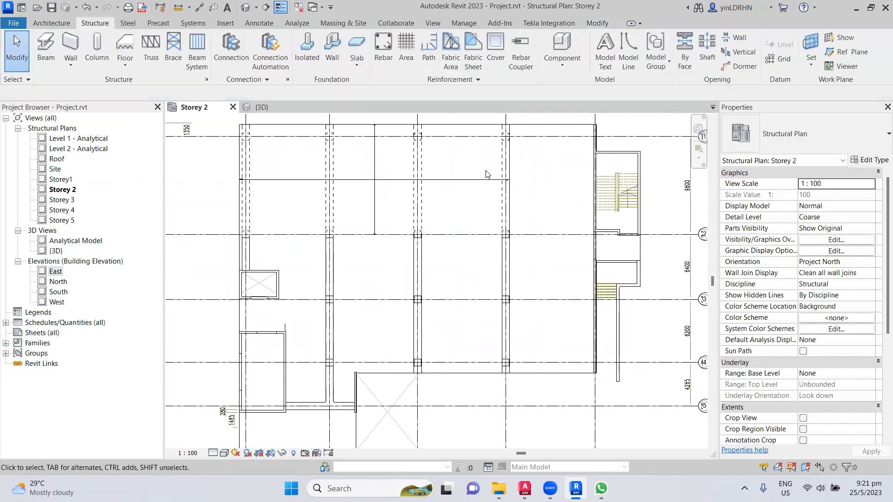
click(512, 172)
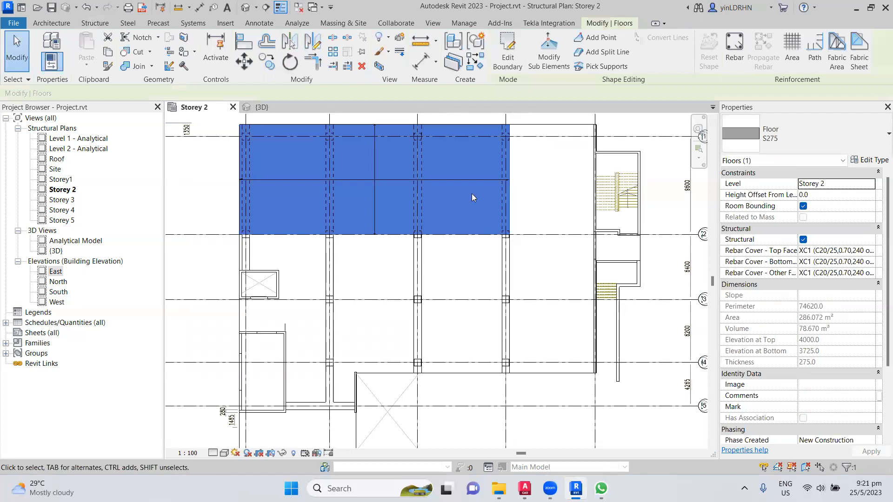
scroll(474, 321, up, 3)
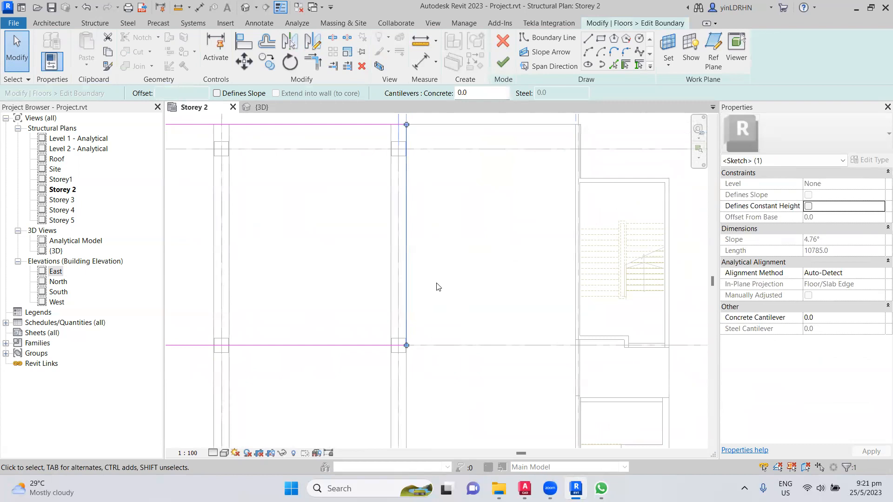
click(454, 279)
scroll(454, 278, down, 3)
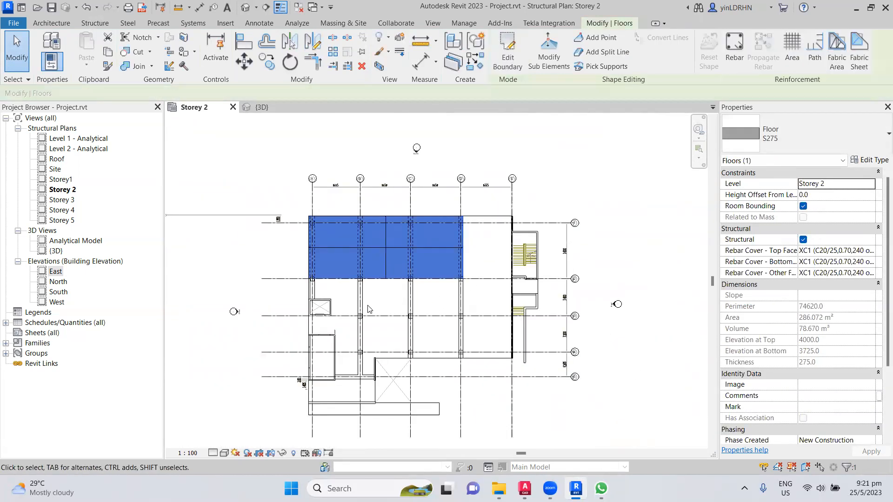
- Create a second S275 rectangular floor from grid intersection B/2 to the plan edge below grid 4 on grid D, attaching the walls to its bottom
scroll(371, 309, up, 4)
middle_drag(383, 293, 359, 260)
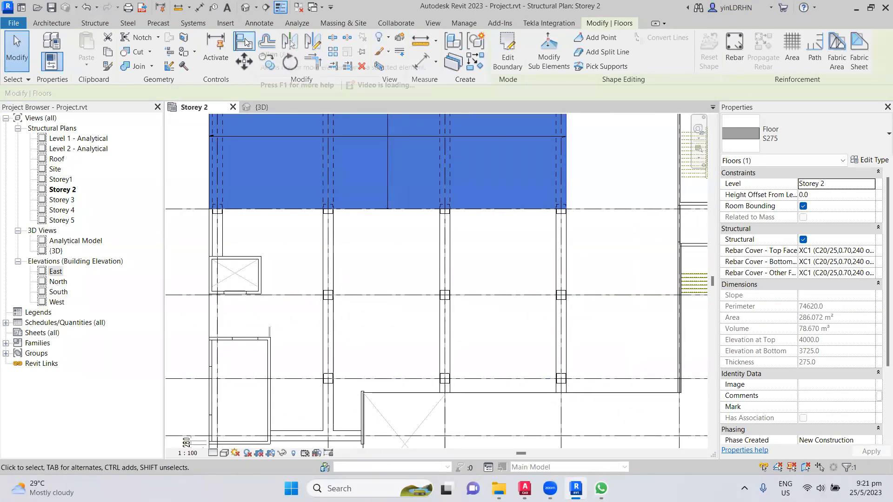
click(95, 23)
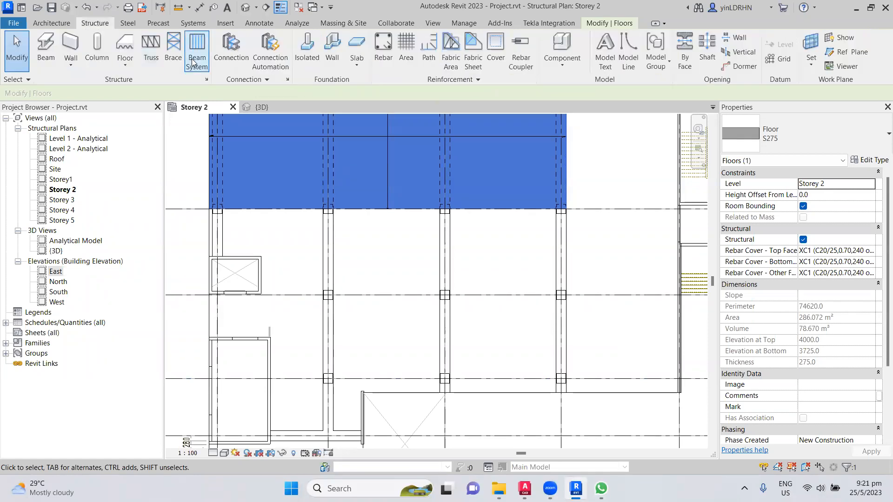
click(124, 68)
click(135, 82)
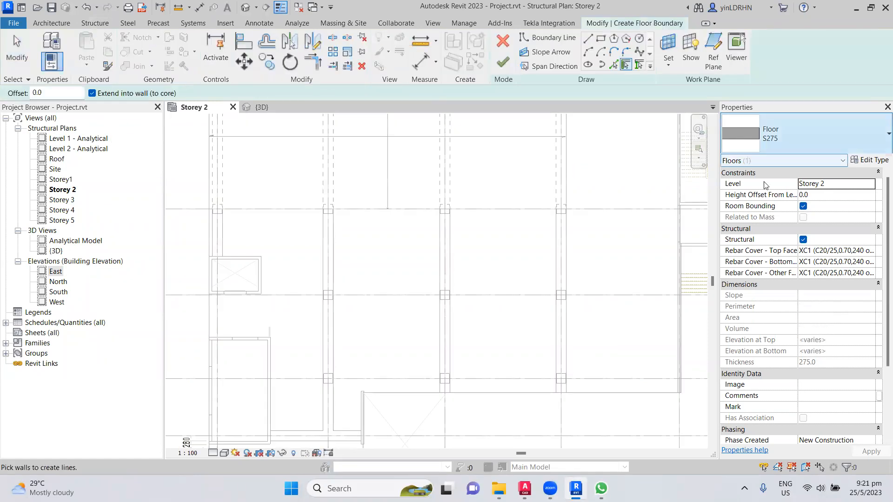
click(600, 38)
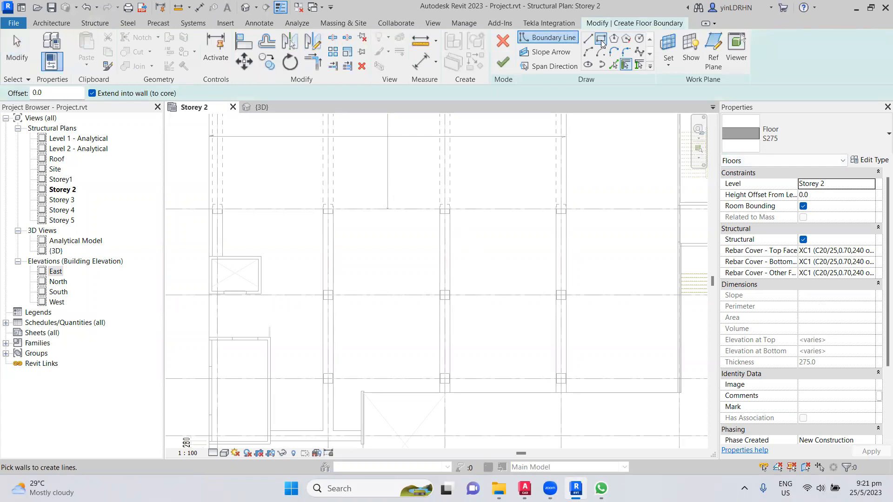
scroll(334, 247, up, 3)
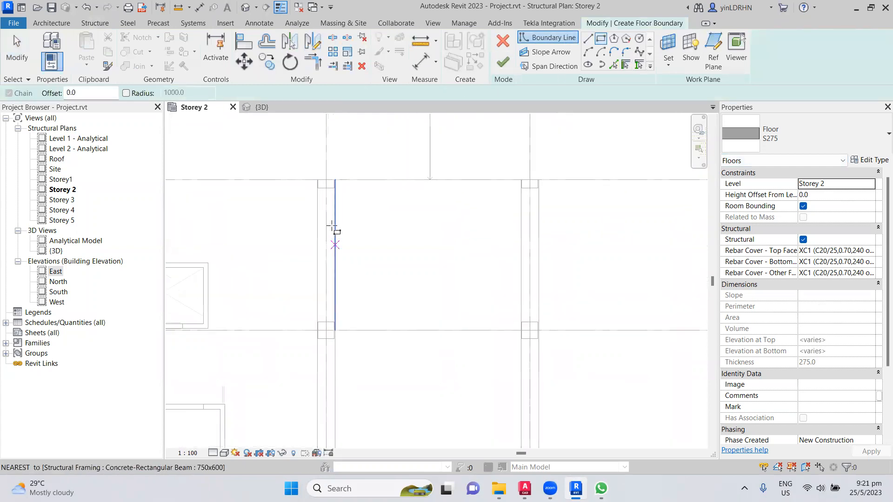
click(324, 180)
scroll(423, 233, down, 4)
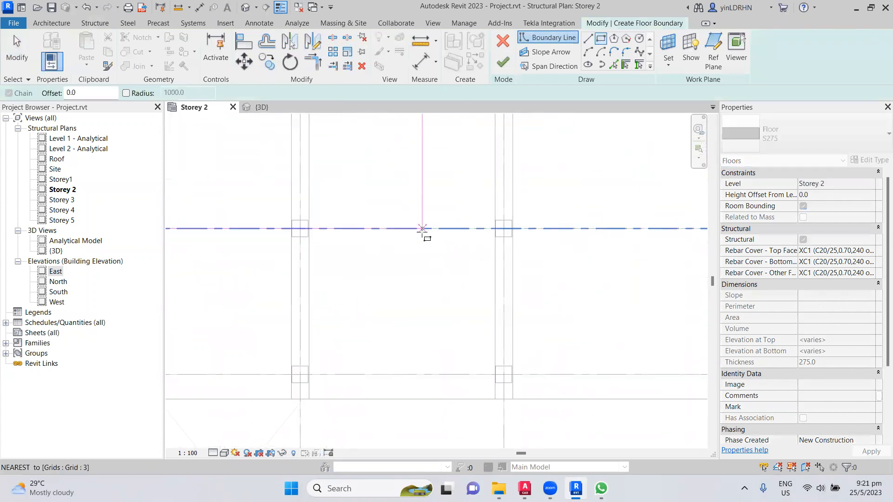
scroll(469, 298, up, 3)
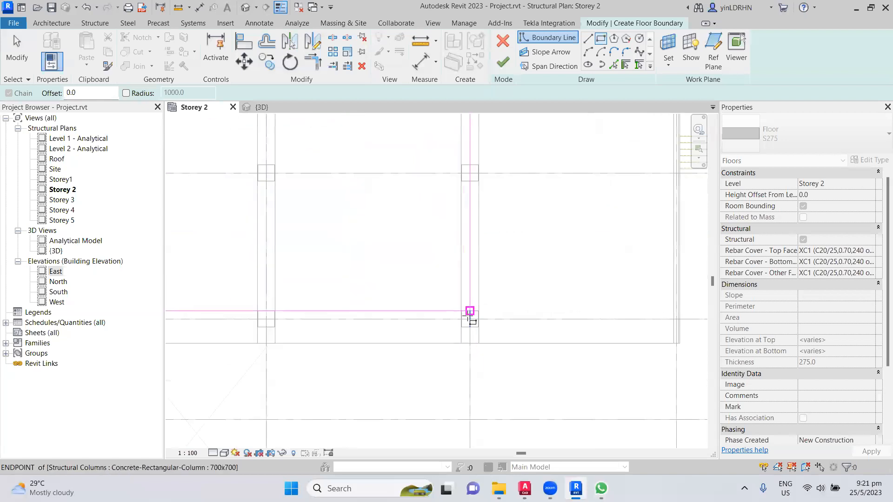
click(469, 344)
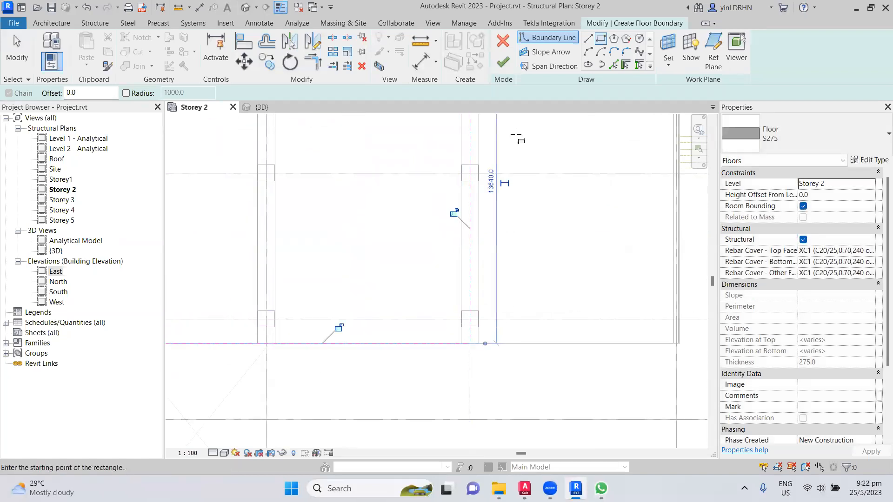
click(502, 62)
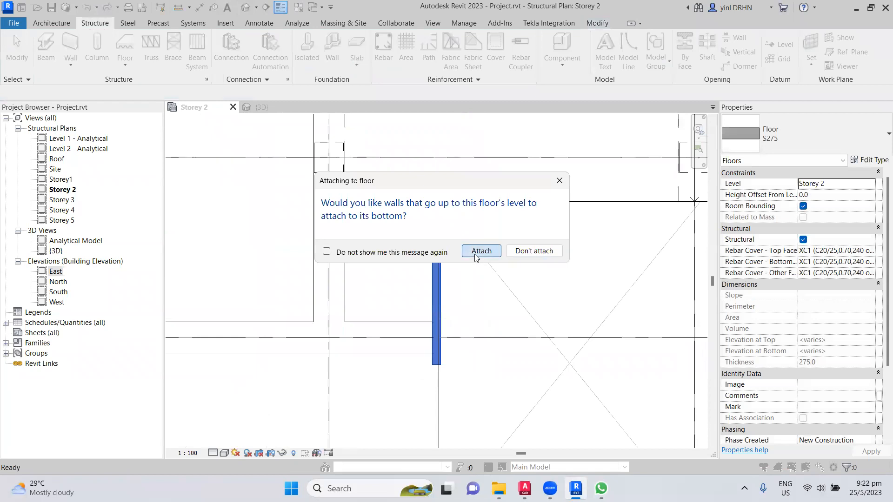
click(477, 253)
- Examine the remaining area without a slab around the shaft and the walled room between grids A and B
scroll(500, 278, down, 4)
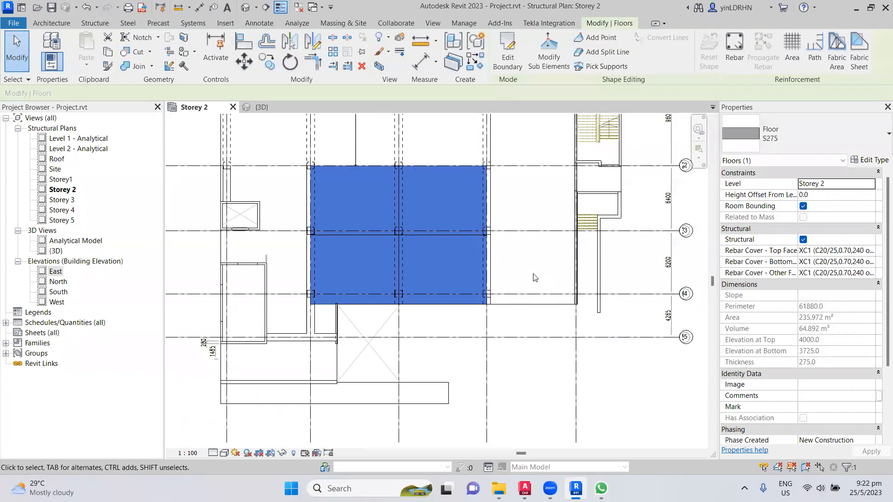
middle_drag(529, 273, 509, 287)
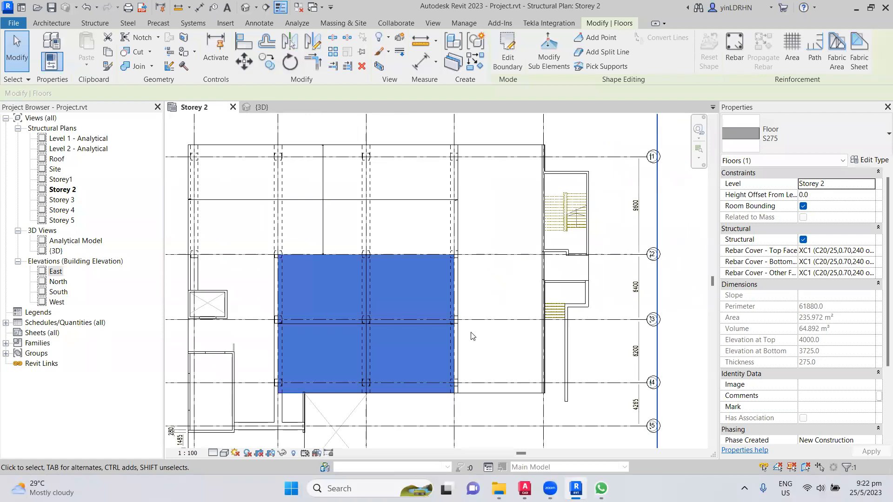
middle_drag(234, 279, 358, 258)
scroll(335, 272, up, 3)
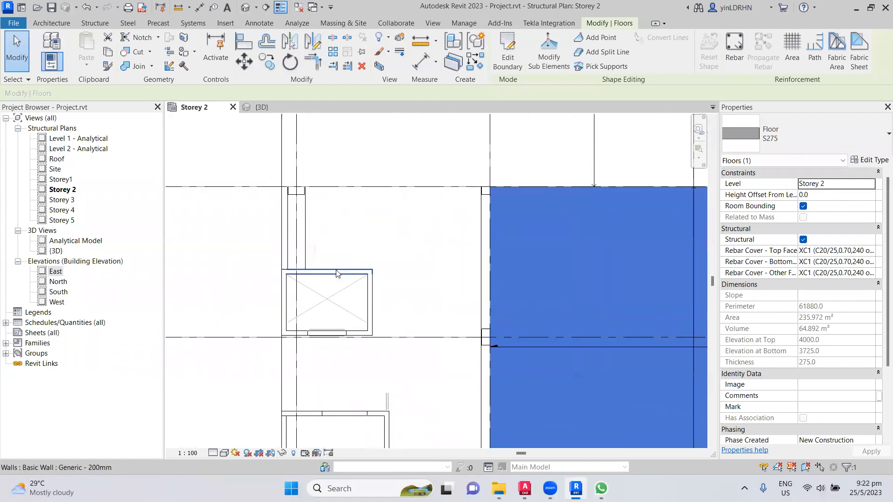
scroll(337, 273, up, 1)
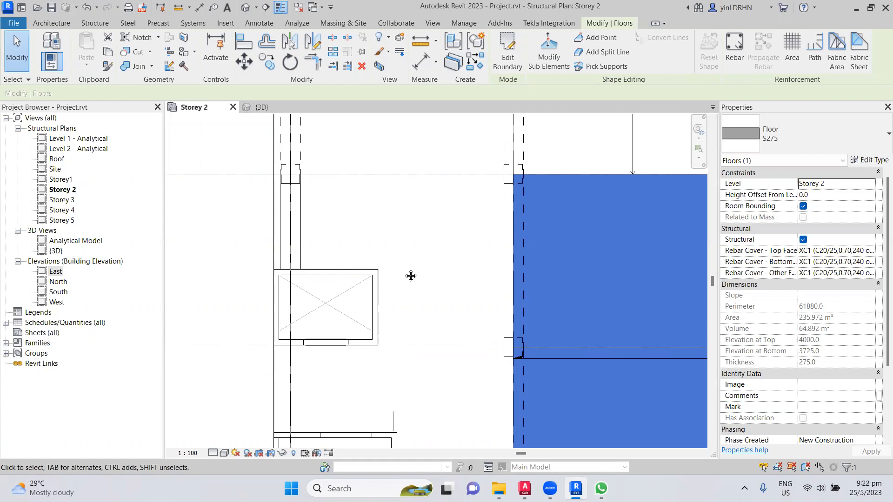
scroll(411, 276, down, 2)
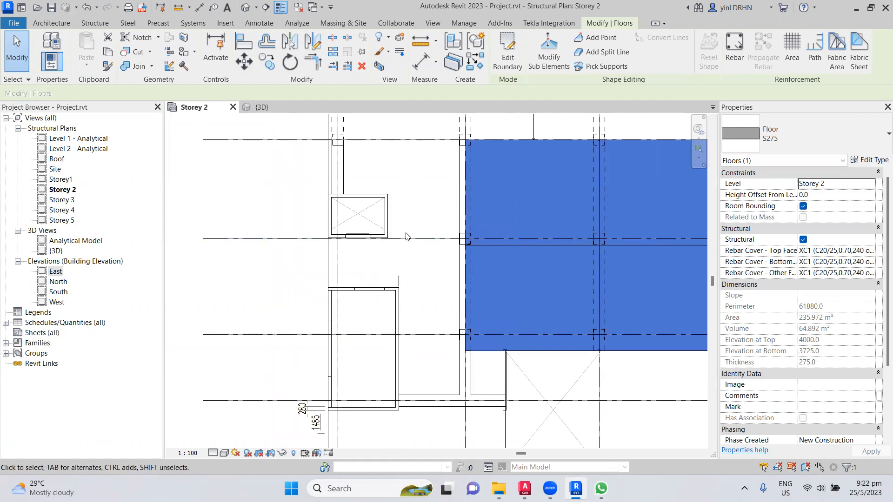
scroll(388, 255, up, 2)
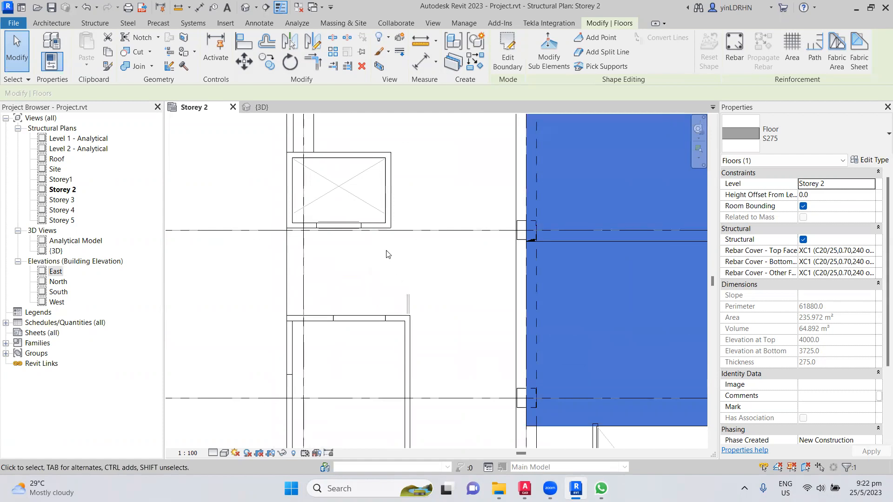
scroll(388, 253, down, 2)
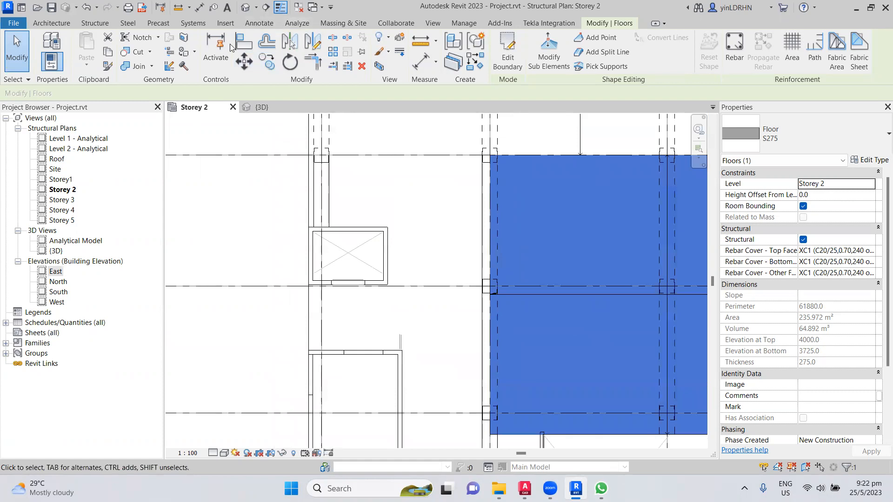
- Start an S275 structural floor and sketch its rectangular boundary from grid intersection B/2 to the shaft's upper wall corner on the plan's outer edge
click(90, 24)
click(125, 65)
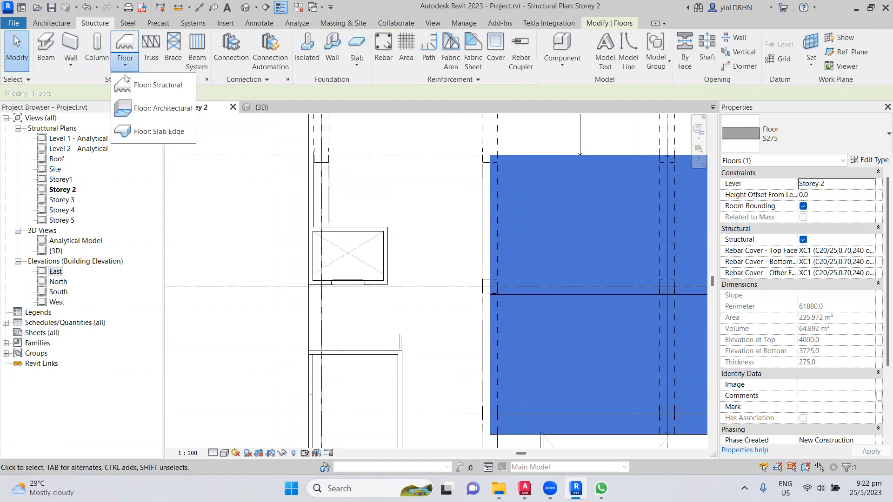
click(132, 85)
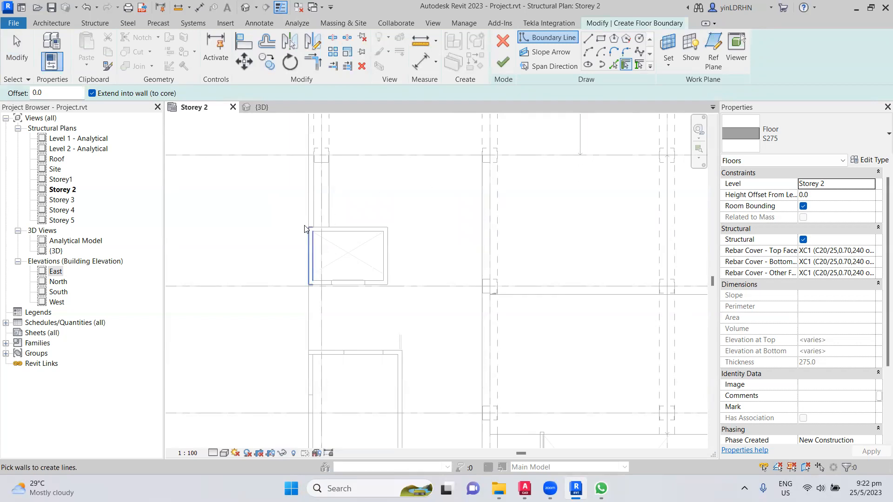
click(600, 39)
click(486, 155)
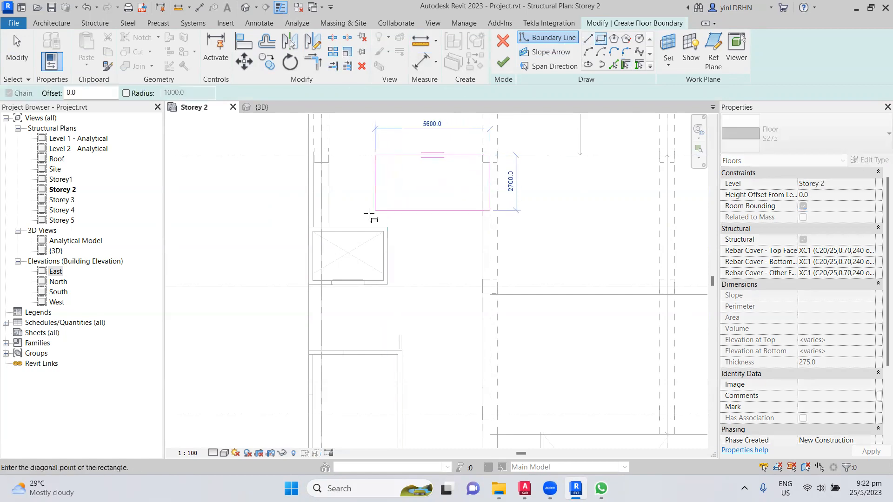
scroll(309, 229, up, 2)
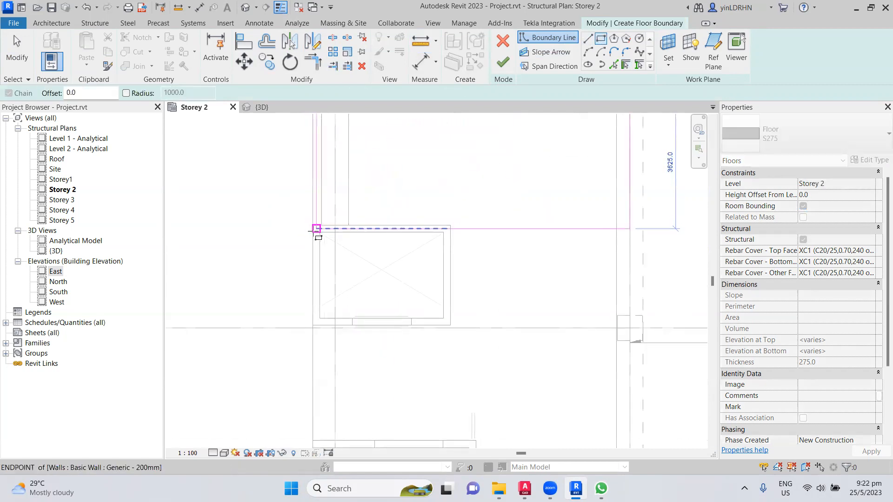
scroll(313, 229, up, 2)
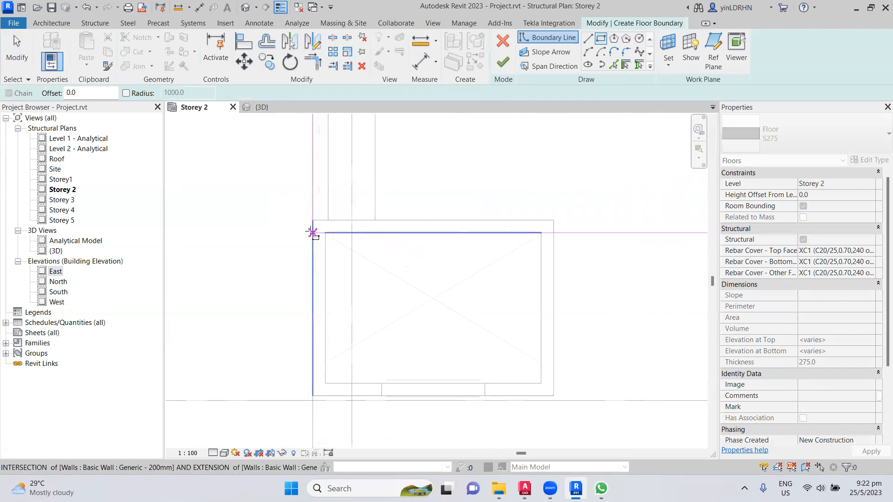
click(312, 231)
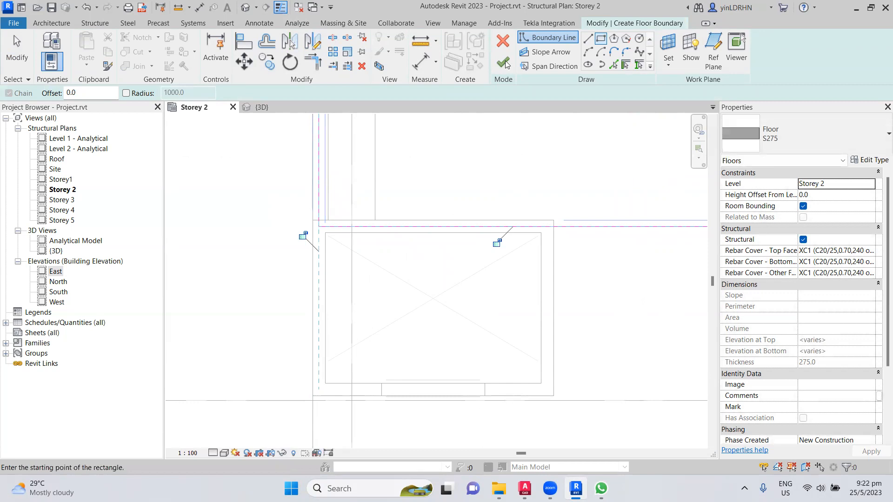
- Finish the floor above the shaft with the walls attached to its bottom, accept the warning and clear the selection
click(477, 256)
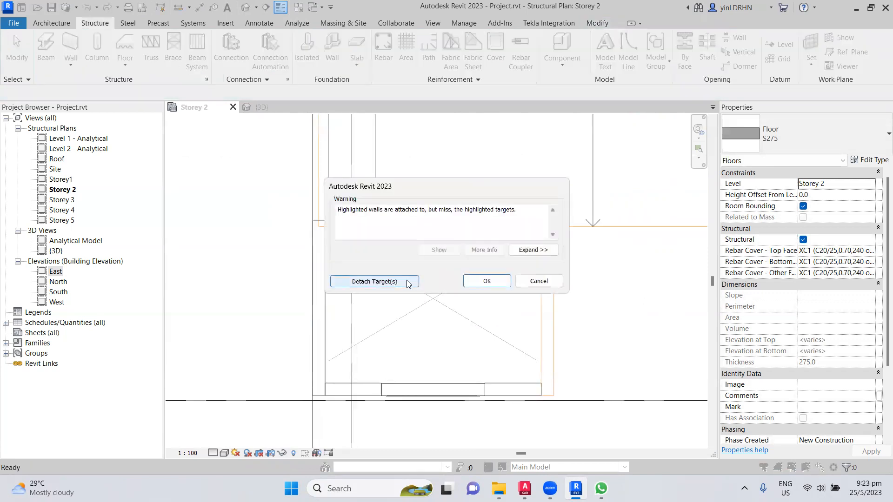
click(494, 282)
scroll(461, 289, down, 2)
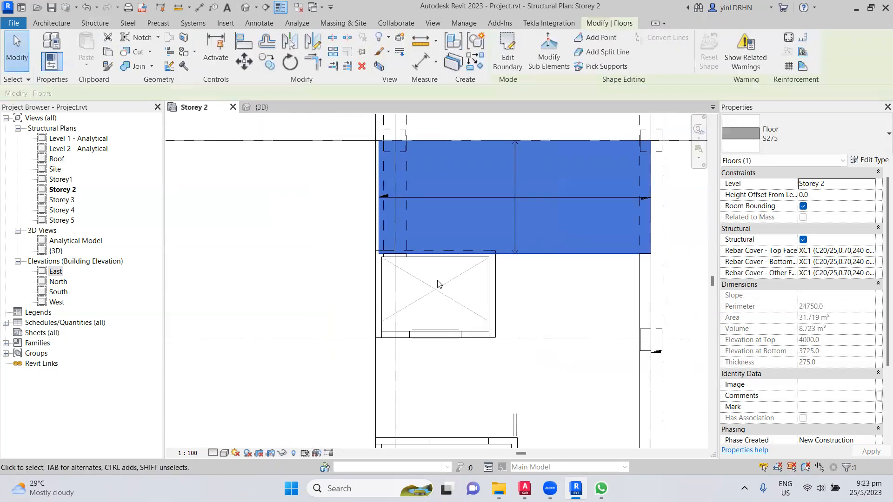
click(529, 292)
click(394, 227)
key(Escape)
- Edit the boundary of the floor above the shaft, moving the lower end of its outer edge onto the outer wall face
scroll(383, 216, up, 2)
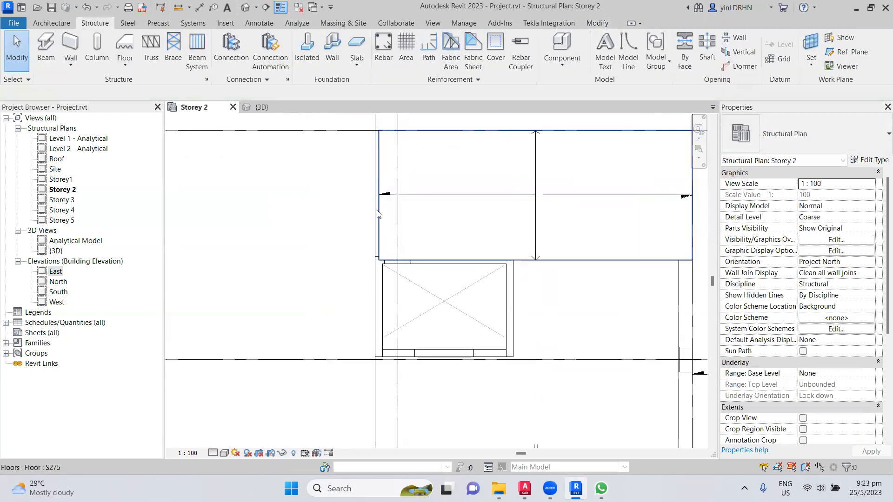
click(407, 175)
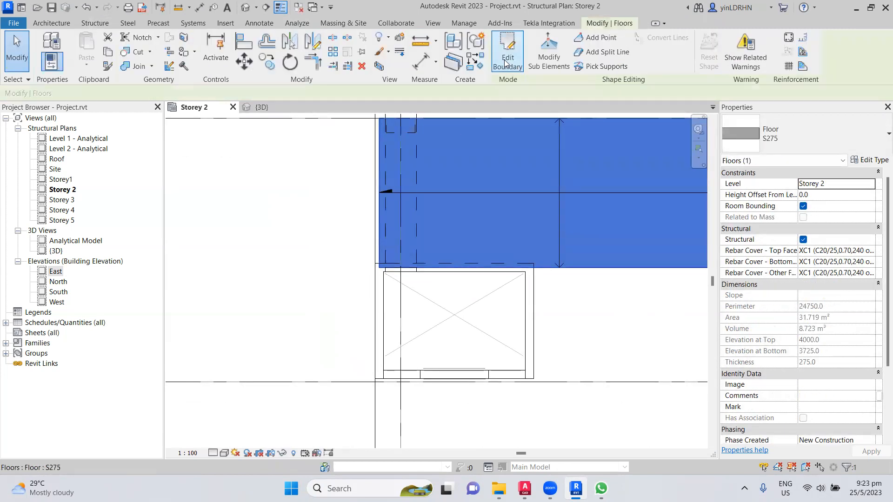
click(506, 63)
scroll(379, 229, up, 2)
click(379, 230)
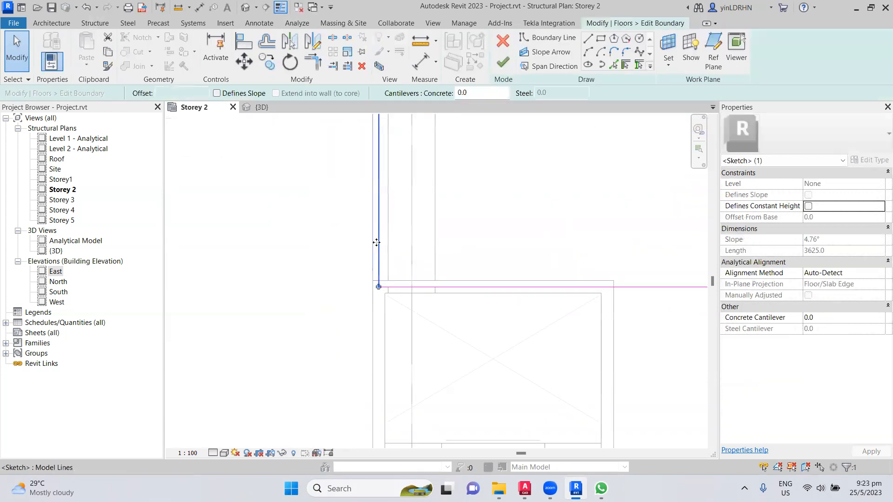
middle_drag(387, 198, 395, 259)
drag(387, 122, 381, 120)
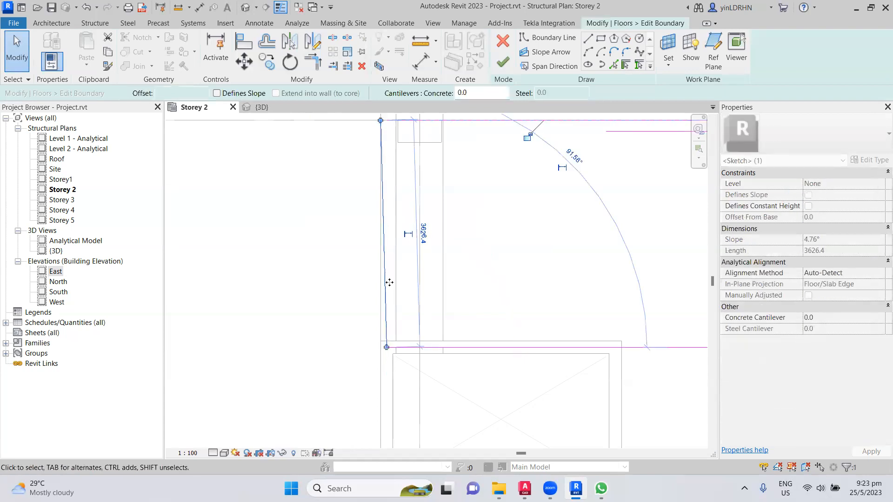
drag(387, 348, 381, 347)
click(393, 348)
scroll(380, 355, up, 2)
scroll(381, 360, up, 1)
drag(393, 339, 381, 339)
- Align the boundary corner at grid 2 with the outer plan edge and finish the edit, attaching the walls to the floor
scroll(399, 315, down, 3)
middle_drag(395, 231, 384, 400)
click(390, 212)
scroll(373, 212, up, 3)
drag(396, 214, 383, 214)
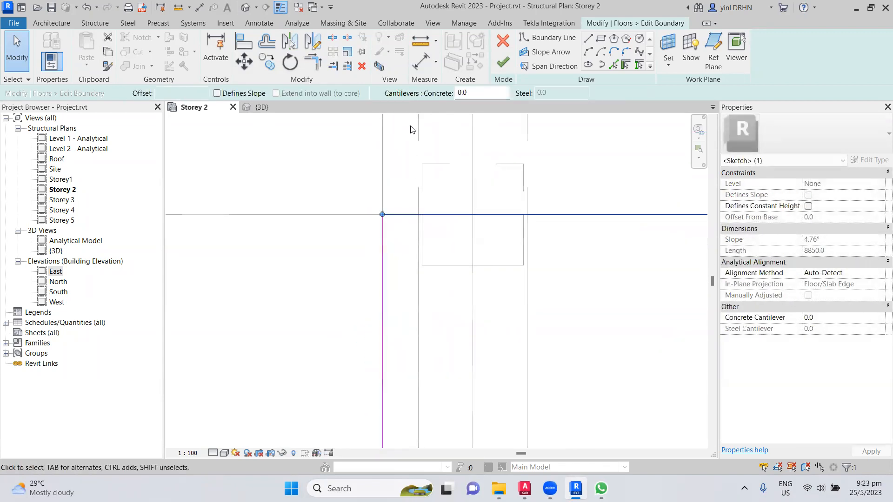
click(500, 65)
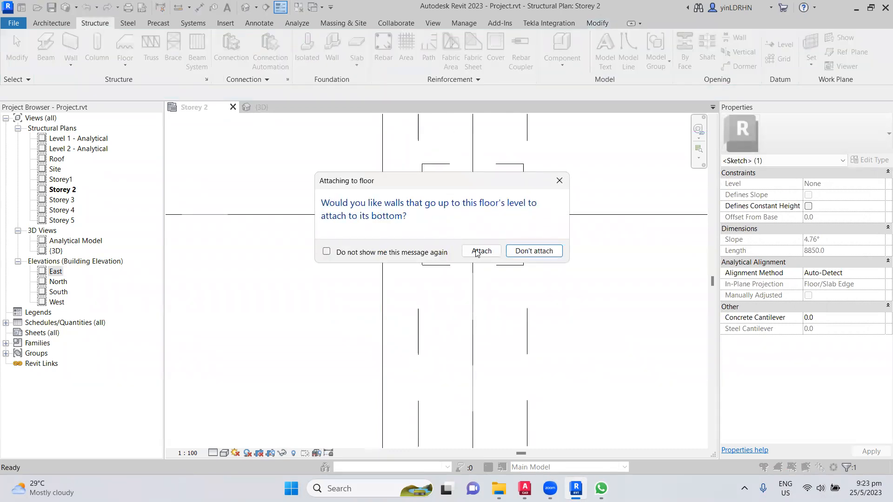
click(481, 251)
scroll(330, 233, down, 4)
click(287, 266)
- Delete the span direction symbols of the three floor slabs in the plan
scroll(289, 266, down, 3)
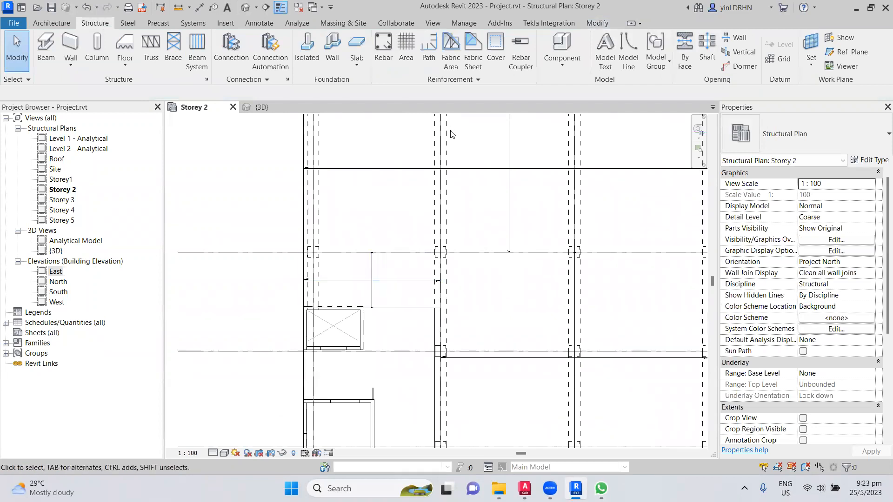
click(506, 177)
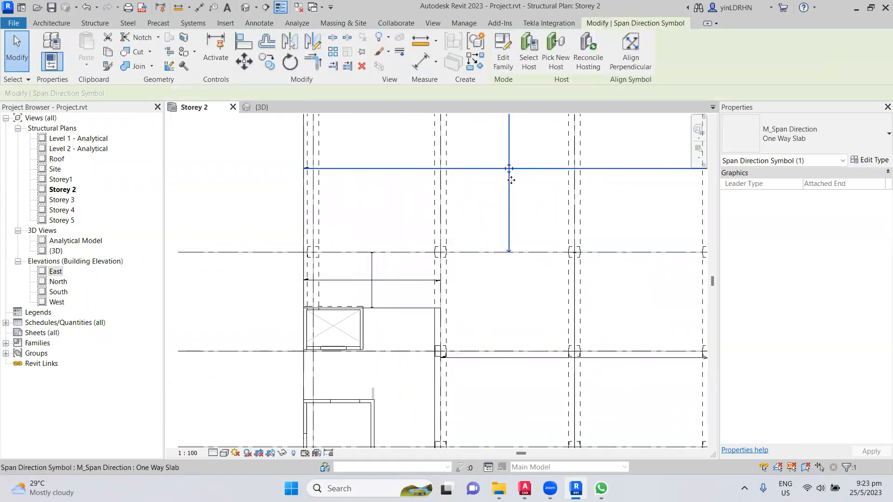
key(Delete)
click(372, 281)
key(Delete)
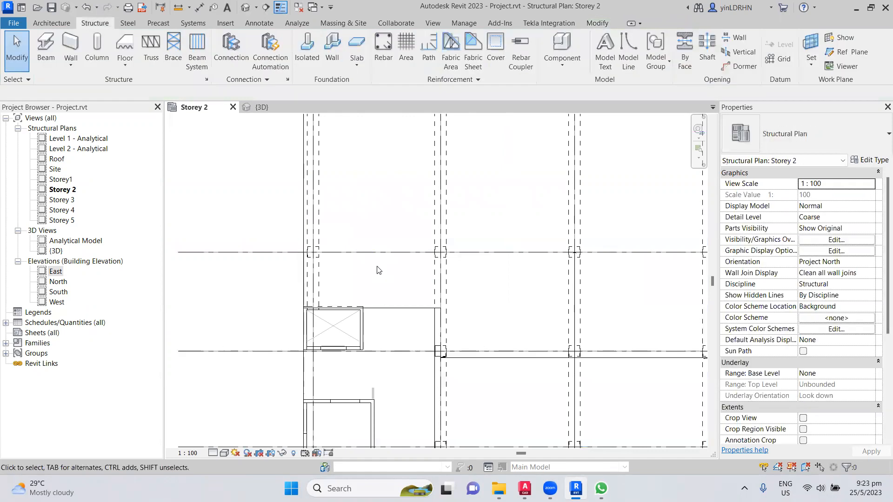
scroll(378, 265, down, 3)
scroll(489, 319, up, 3)
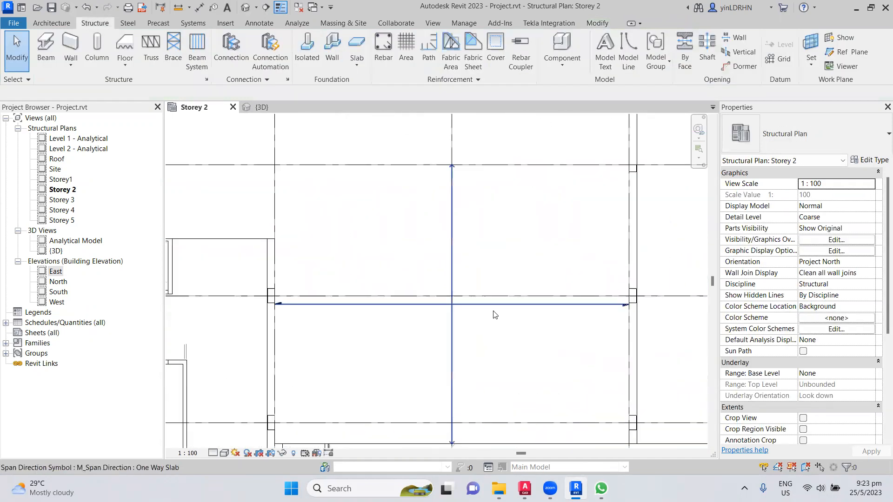
scroll(512, 290, down, 1)
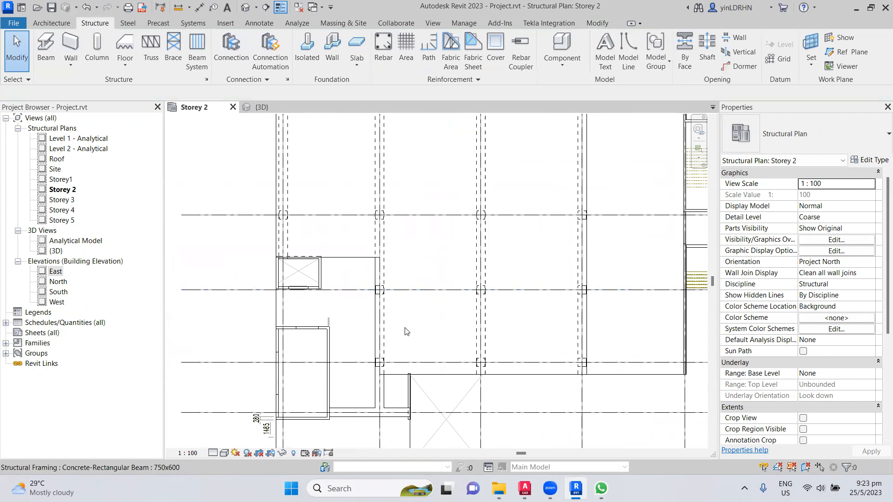
- Draw a thin detail line from the walled room's upper outer corner straight up to grid 3
middle_drag(351, 327, 355, 245)
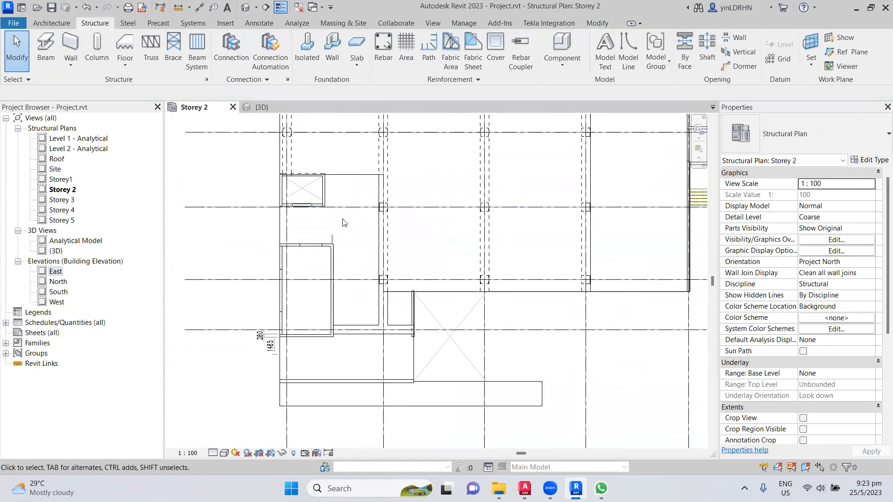
scroll(345, 223, up, 2)
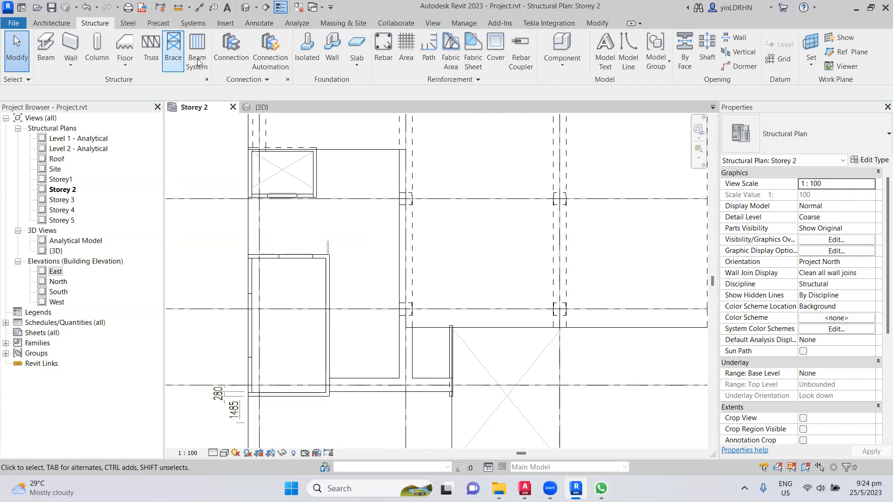
click(259, 23)
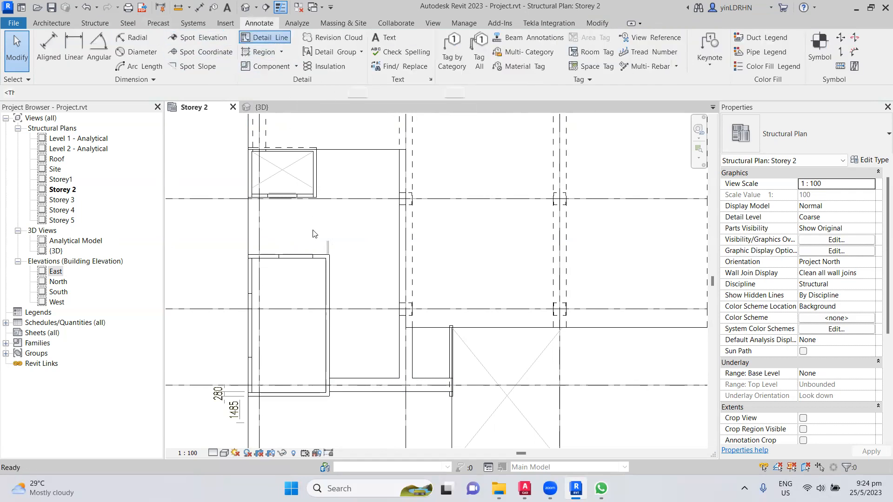
click(265, 37)
scroll(328, 255, up, 3)
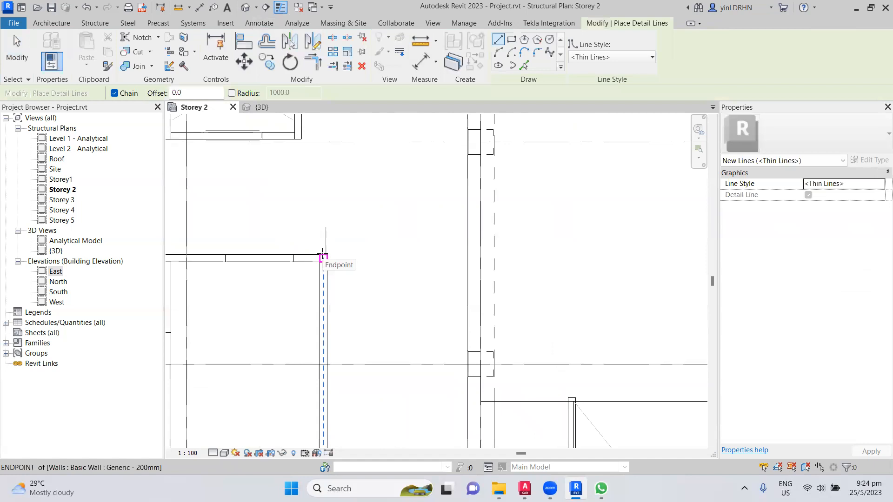
click(325, 255)
click(327, 142)
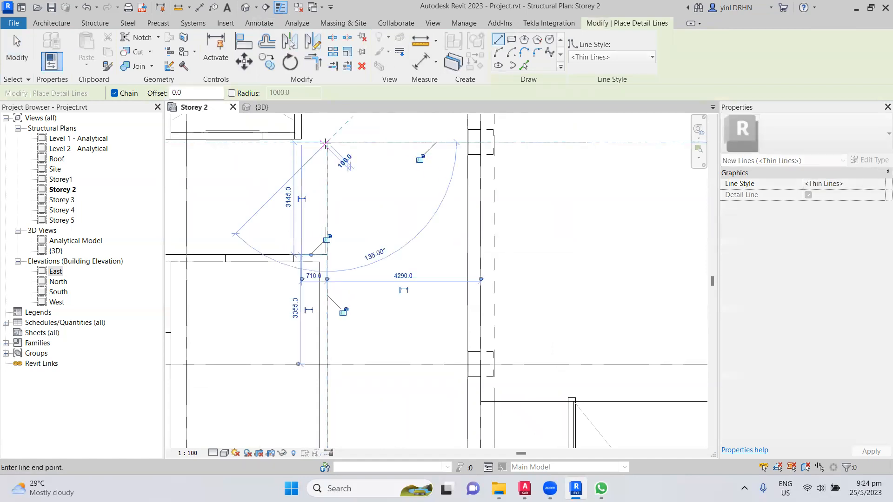
key(Escape)
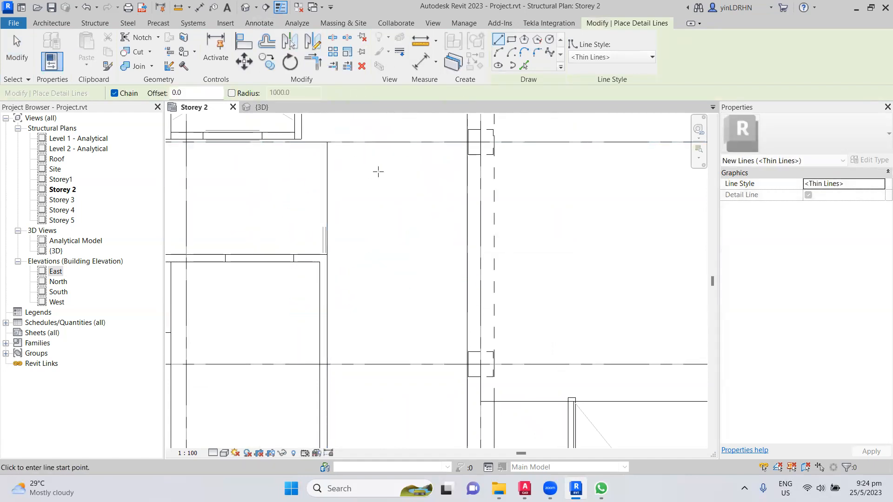
key(Escape)
- Start another S275 structural floor and sketch its rectangle from the detail line's end on grid 3 to grid B at the gridline below grid 4
scroll(378, 173, down, 2)
scroll(382, 232, down, 2)
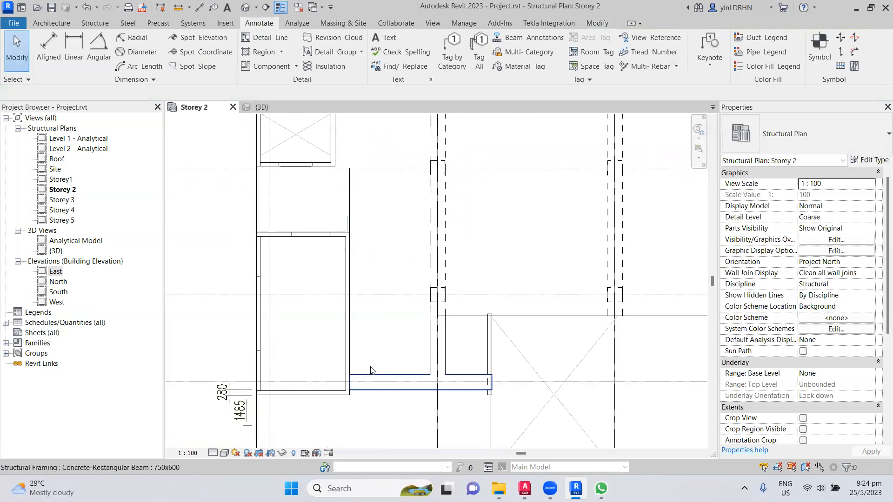
middle_drag(390, 380, 380, 302)
middle_drag(380, 271, 377, 358)
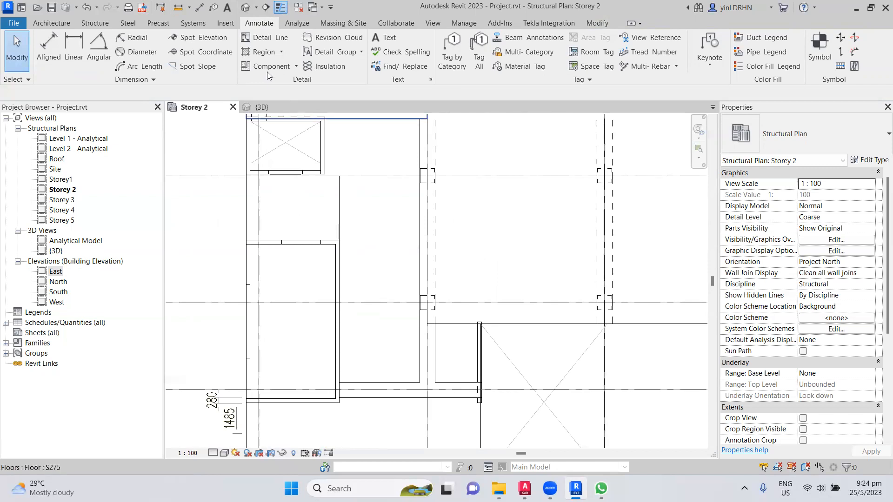
click(96, 23)
click(123, 45)
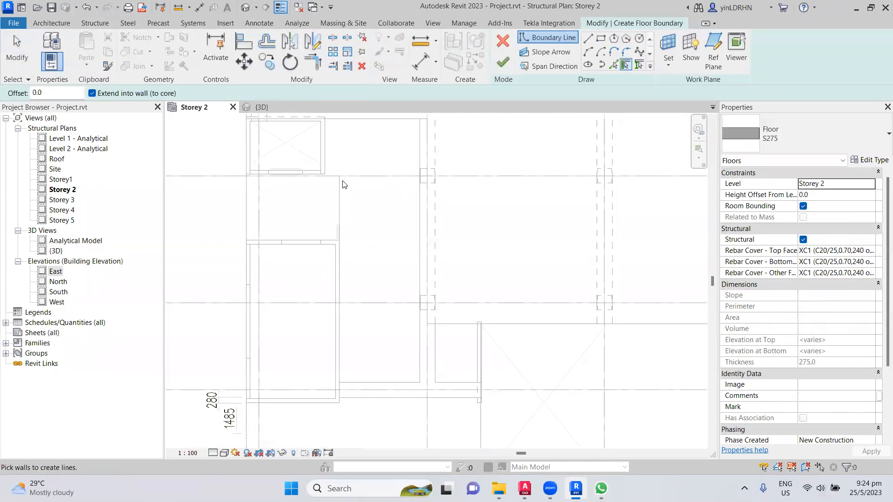
click(601, 38)
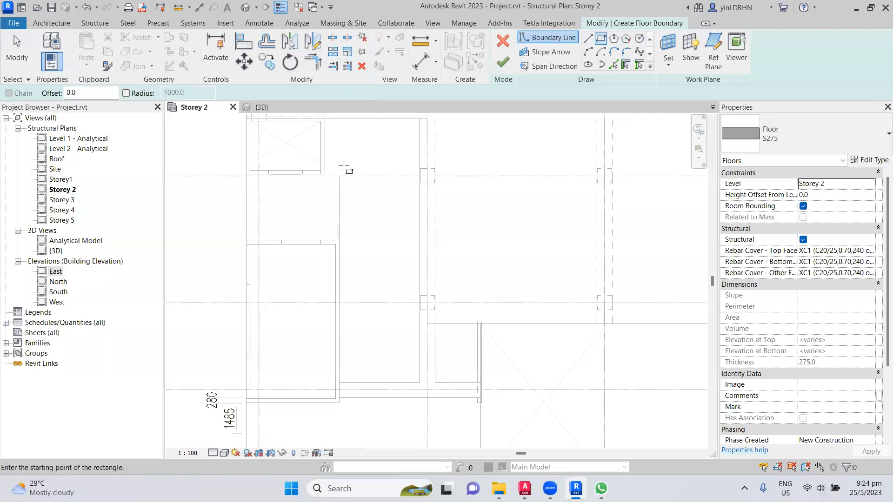
click(340, 176)
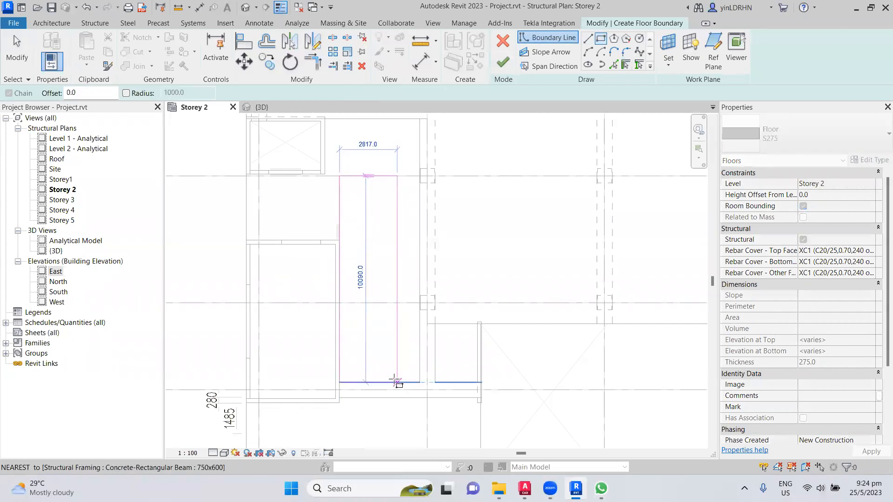
middle_drag(397, 379, 378, 340)
scroll(385, 342, up, 2)
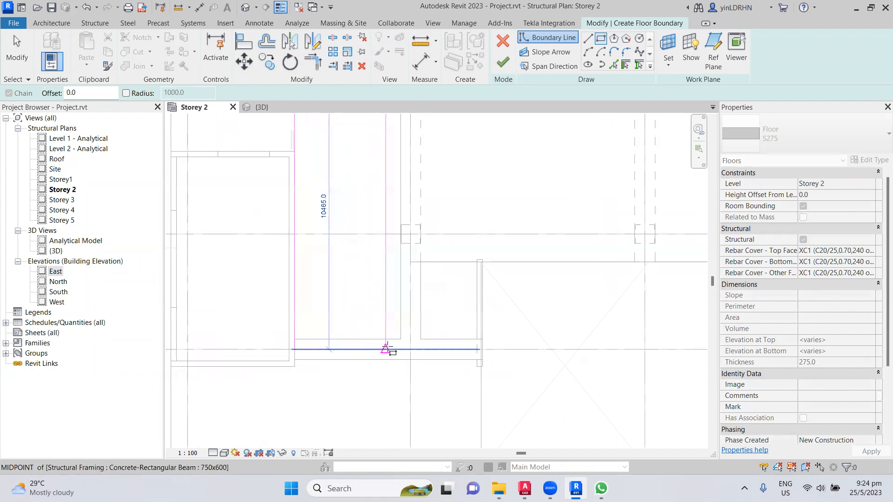
click(410, 359)
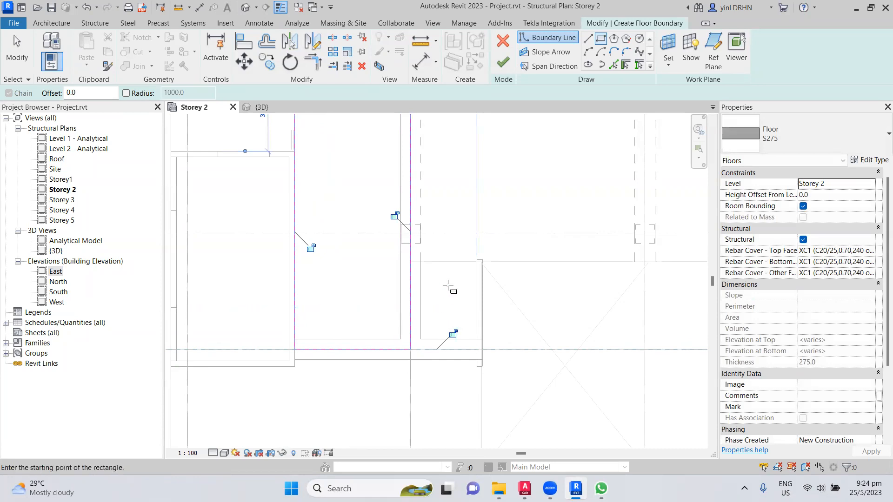
- Finish the floor beside the walled room, attach the walls to its bottom and accept the warnings
scroll(451, 306, down, 2)
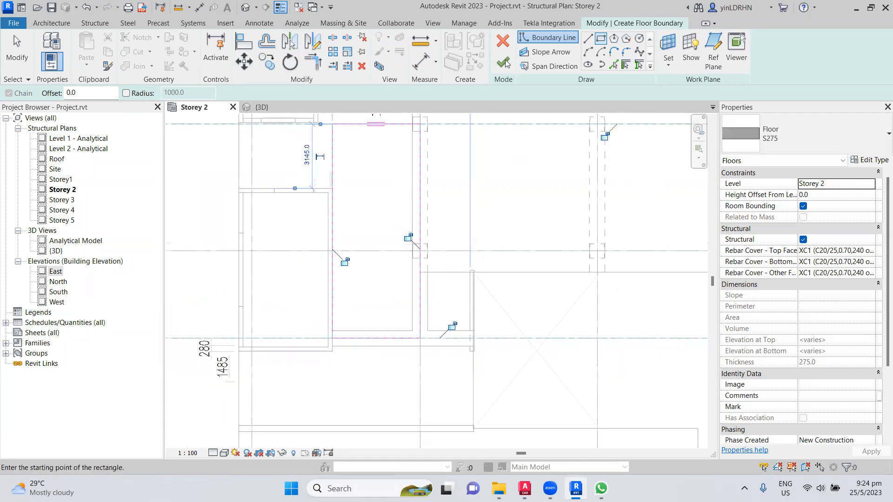
click(505, 62)
click(494, 253)
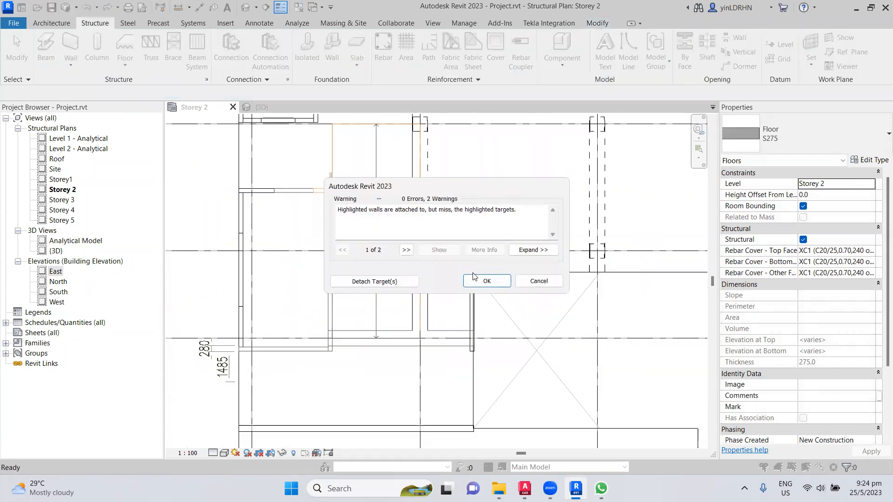
click(488, 282)
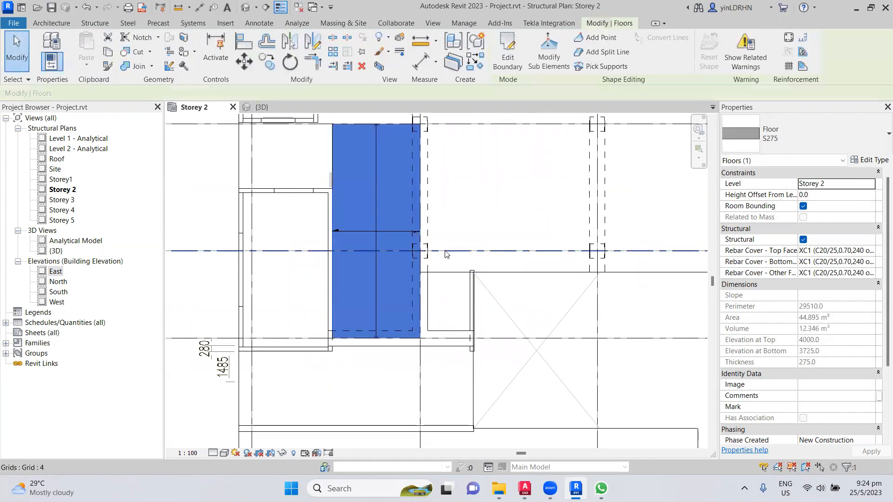
- Delete the span direction symbol of the new floor slab beside the walled room
click(468, 223)
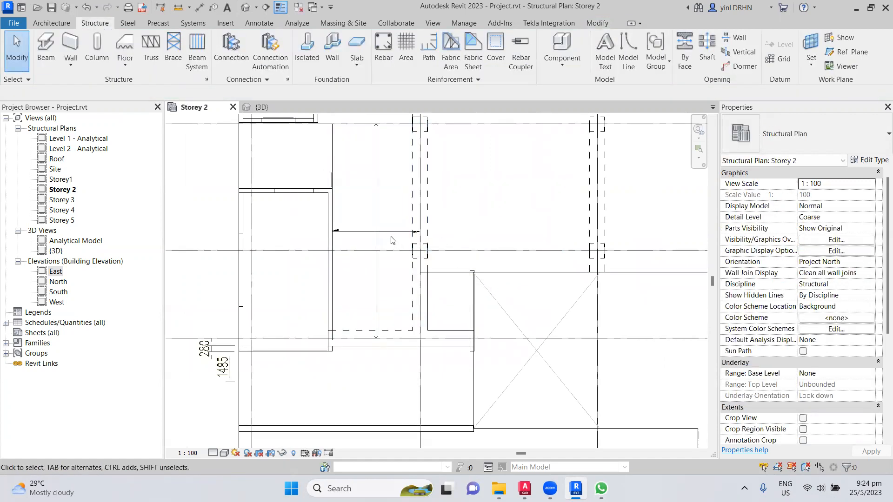
click(376, 232)
key(Delete)
- Start another S275 structural floor and sketch a rectangle about 3220 mm deep from the shaft's lower outer corner to the walled room's upper corner at the detail line
middle_drag(377, 235, 469, 322)
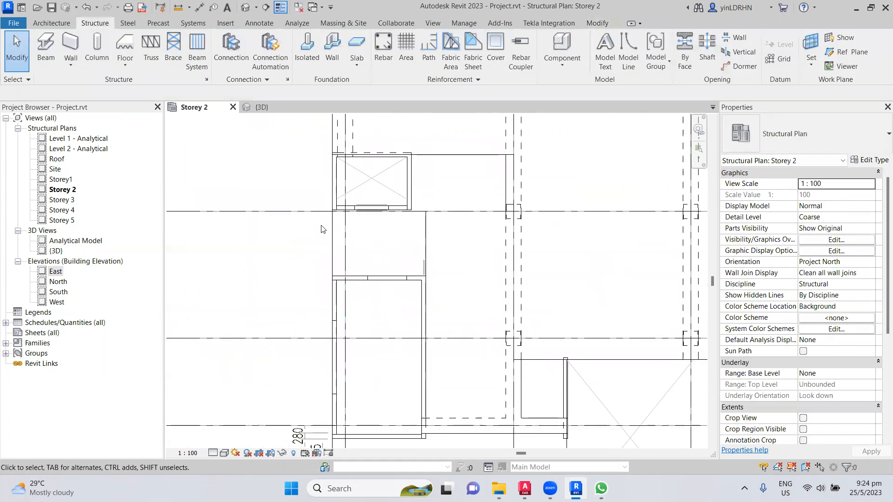
click(124, 43)
scroll(328, 233, up, 3)
scroll(343, 193, up, 2)
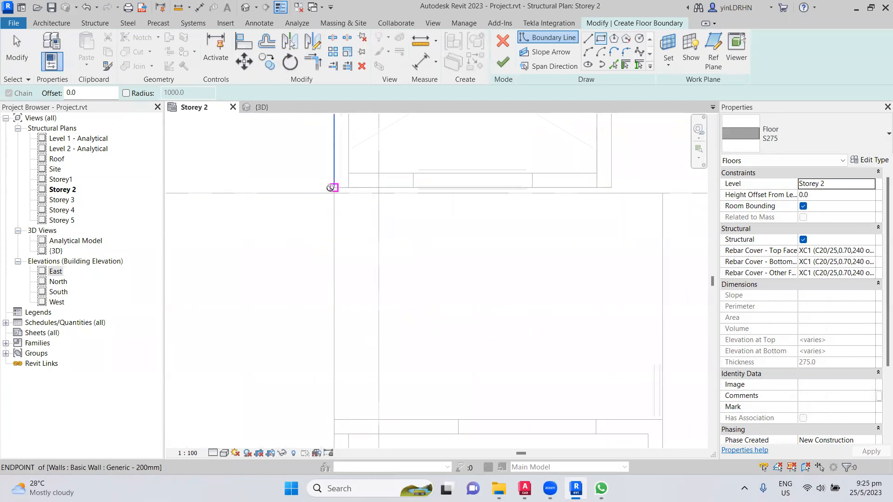
click(333, 188)
middle_drag(623, 329, 590, 324)
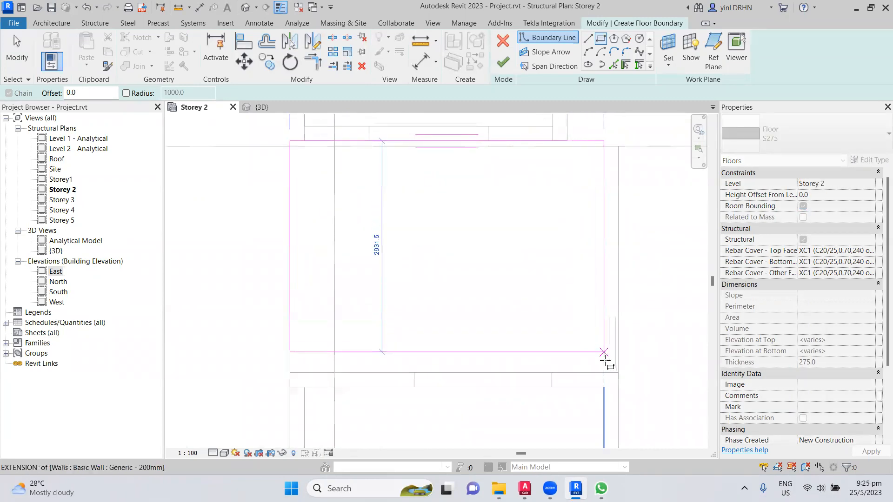
click(618, 373)
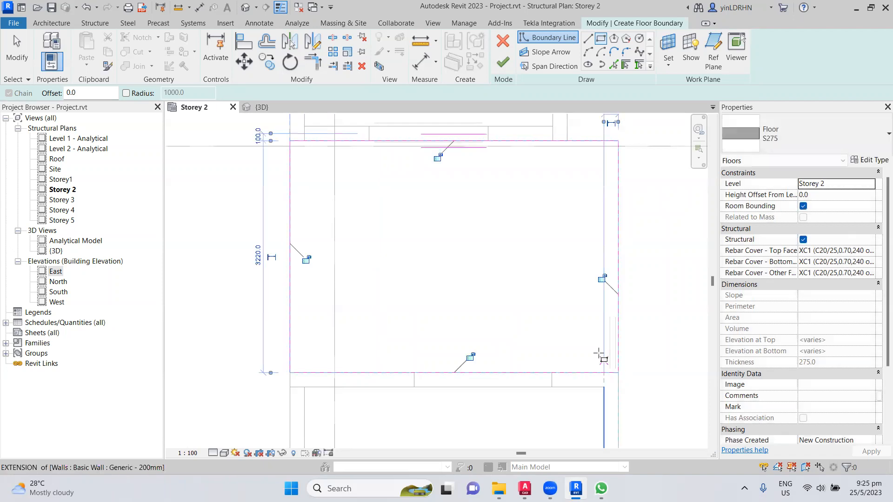
- Finish the floor between the shaft and the walled room, attach the walls to its bottom and accept the warnings
click(501, 63)
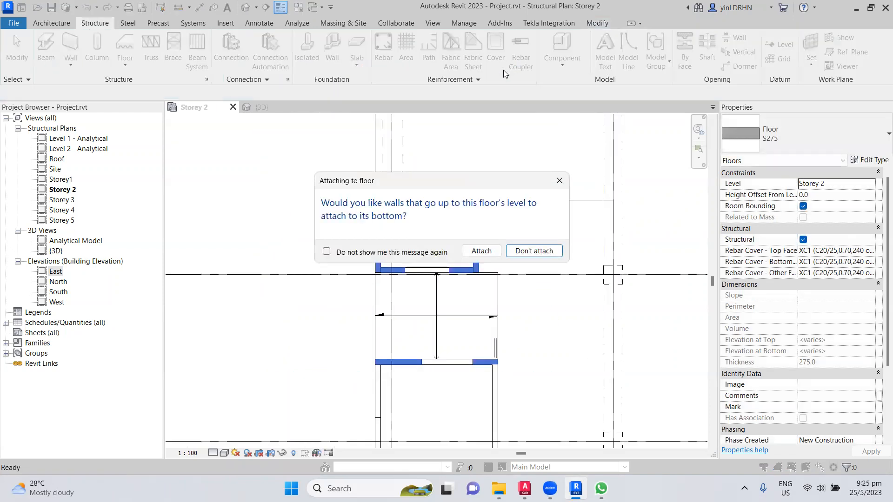
click(477, 251)
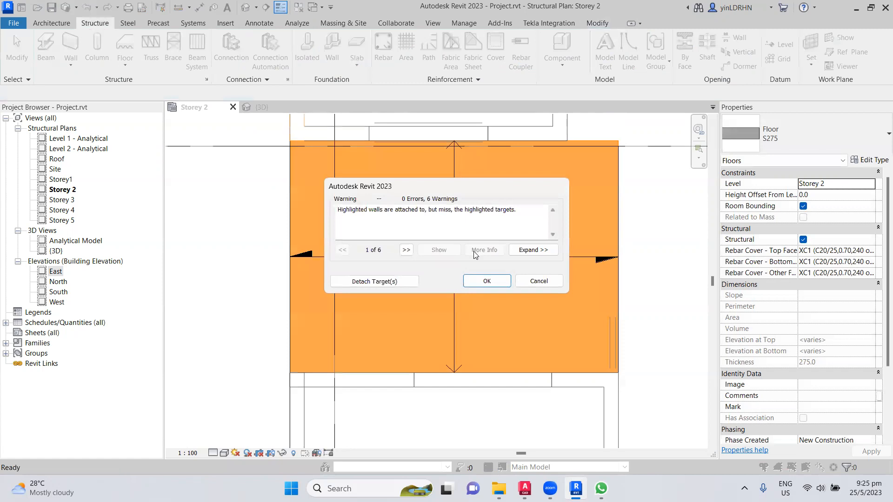
click(486, 281)
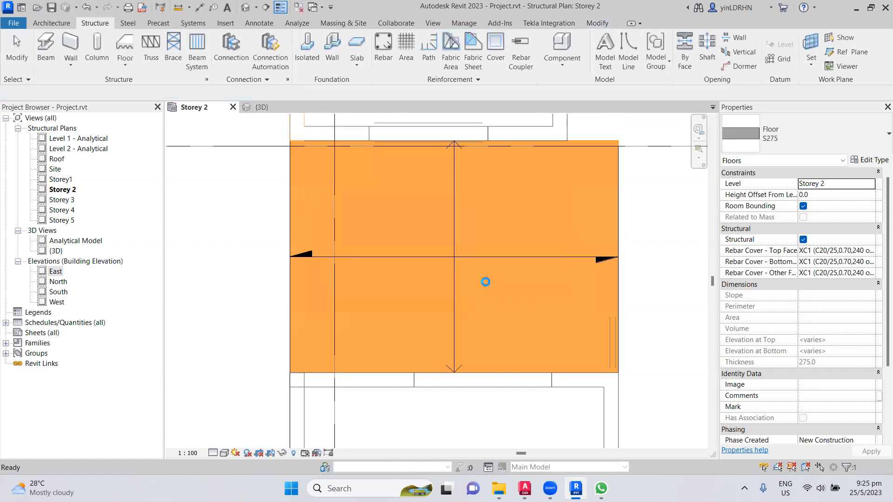
- Undo the new S275 floor between the lift shaft and the lower walled core, and discard its floor sketch
scroll(453, 269, down, 2)
click(205, 257)
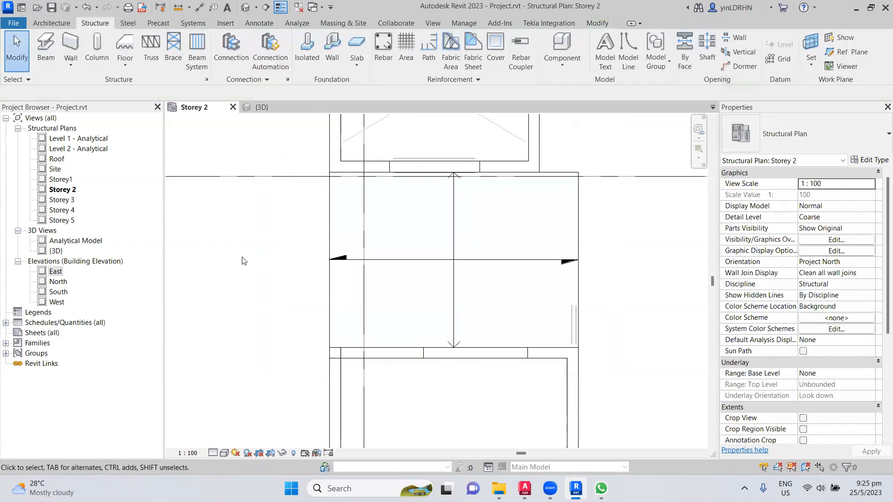
click(444, 259)
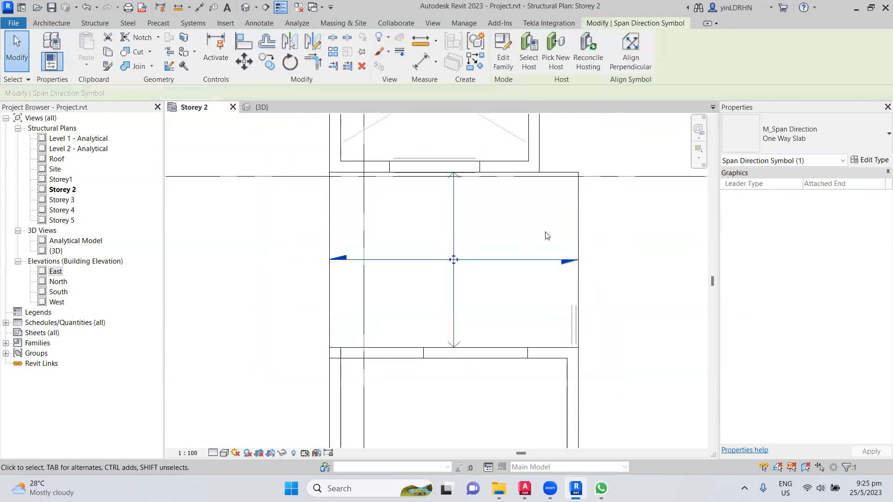
click(578, 235)
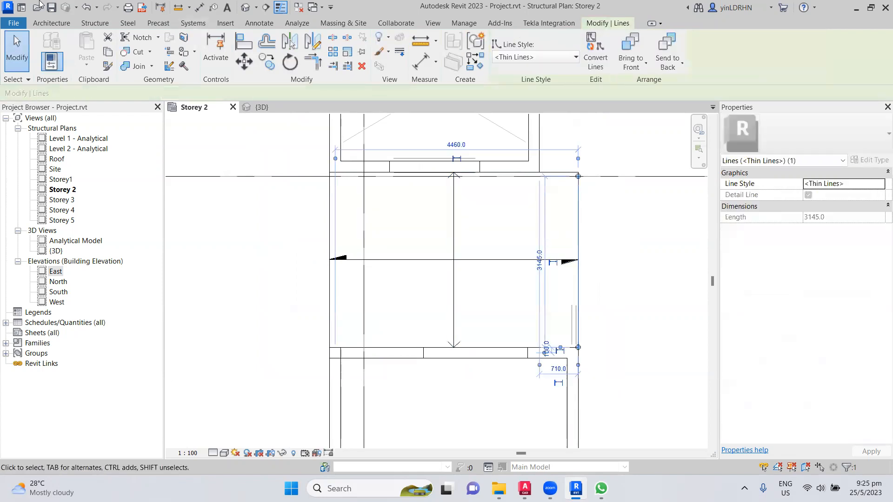
click(84, 8)
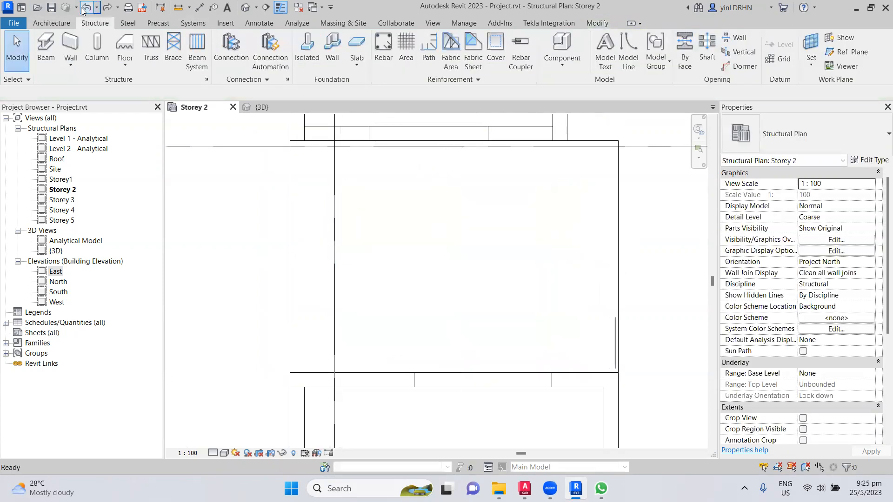
click(84, 8)
scroll(194, 236, down, 2)
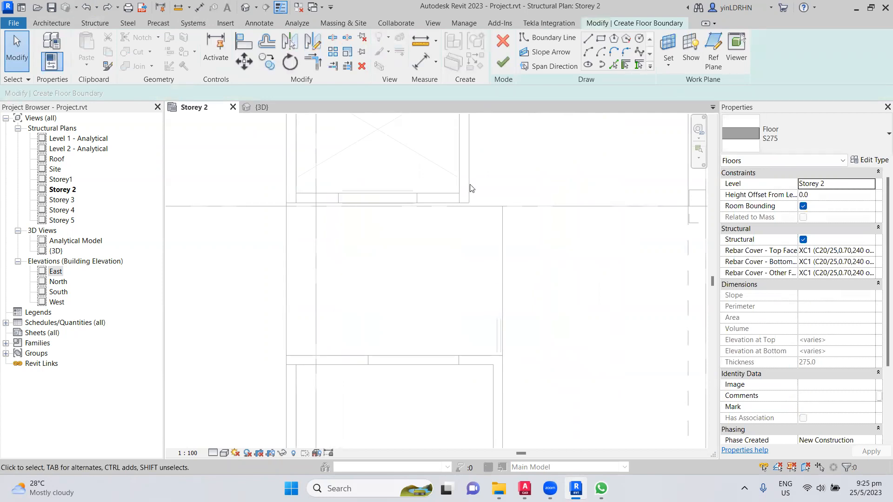
click(503, 45)
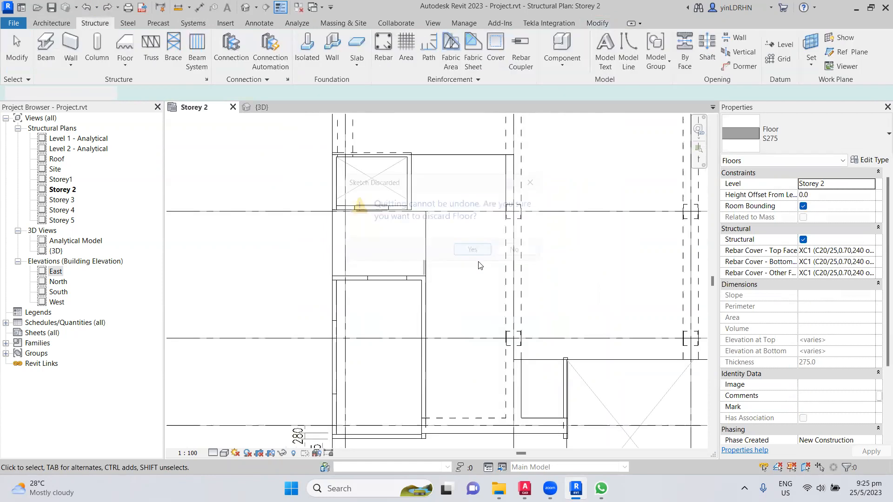
- Examine the detail line below the lift shaft and the existing floor slabs beside and above it
click(425, 244)
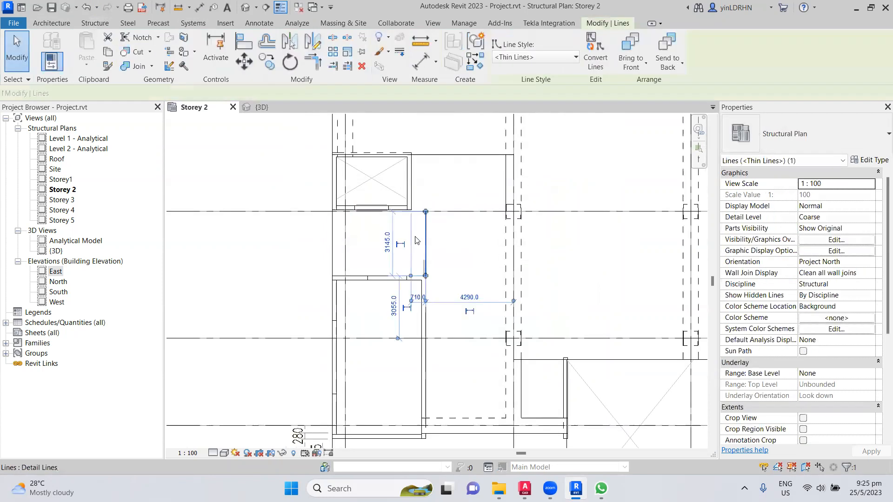
scroll(410, 241, up, 3)
scroll(414, 241, up, 1)
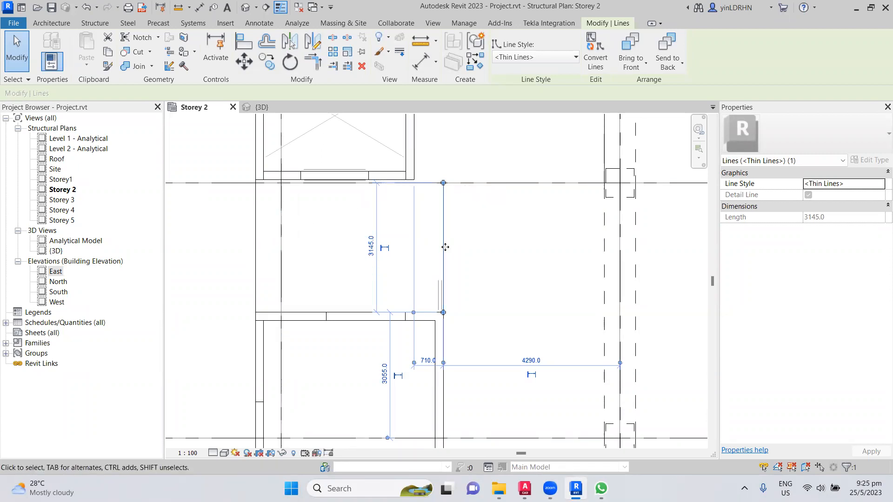
scroll(446, 196, down, 3)
click(469, 172)
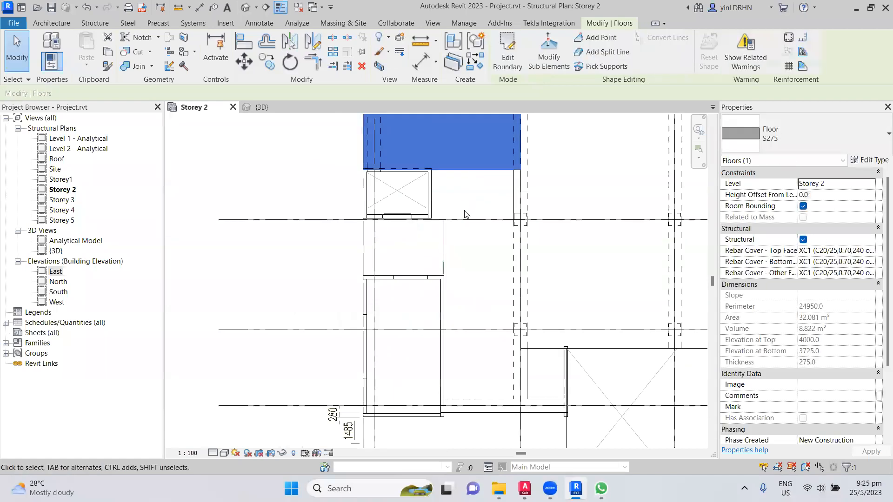
click(462, 220)
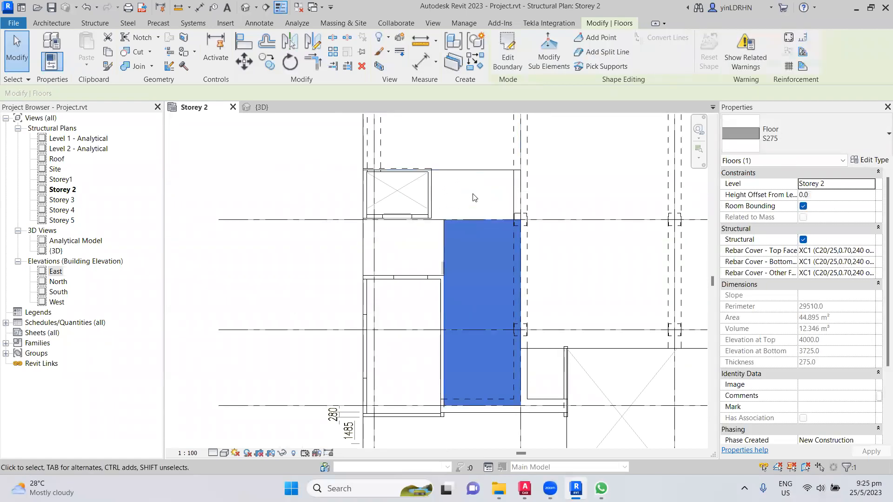
key(Escape)
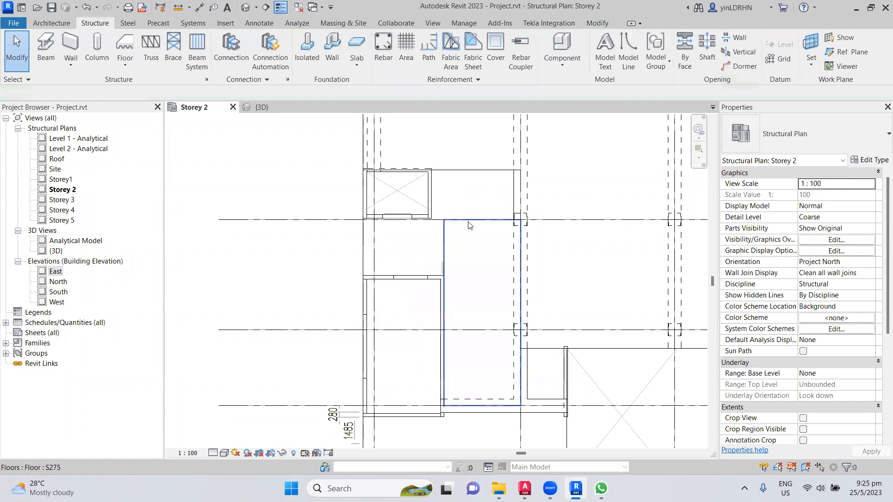
- Inspect the boundary of the tall floor slab beside the lower core and the extent of the slab above the shaft
click(454, 244)
scroll(444, 273, up, 2)
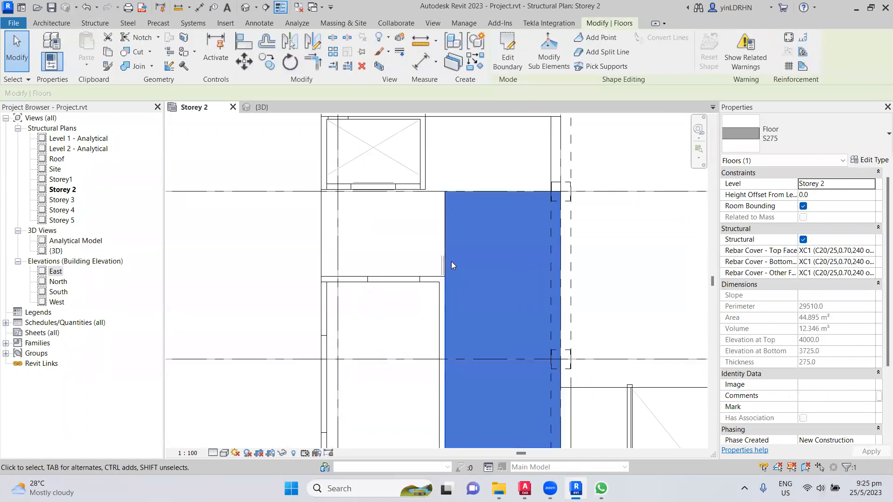
click(510, 51)
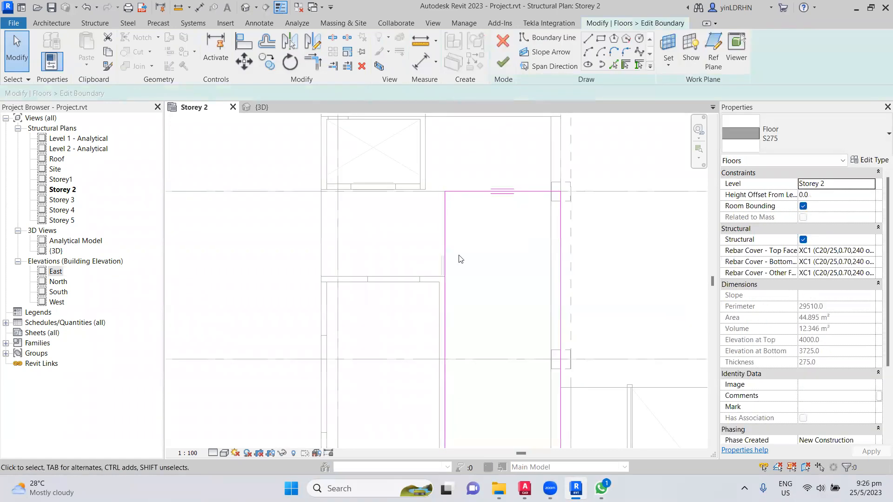
click(476, 228)
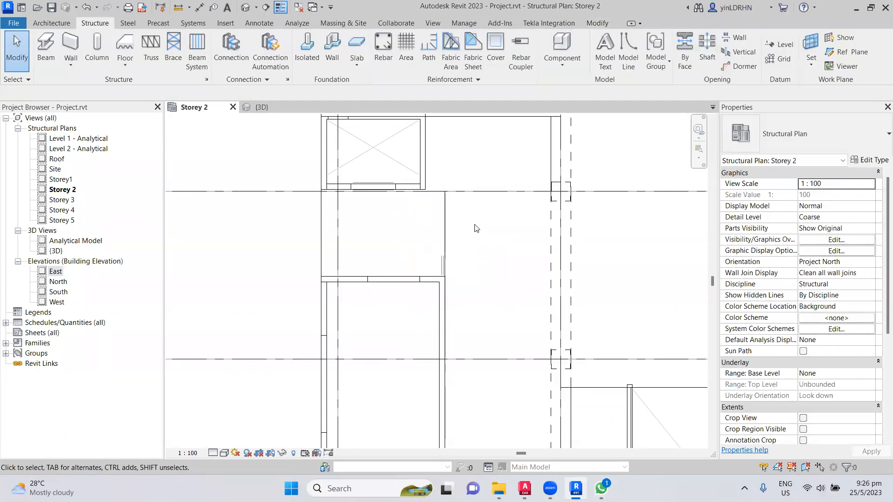
click(478, 247)
scroll(478, 247, down, 2)
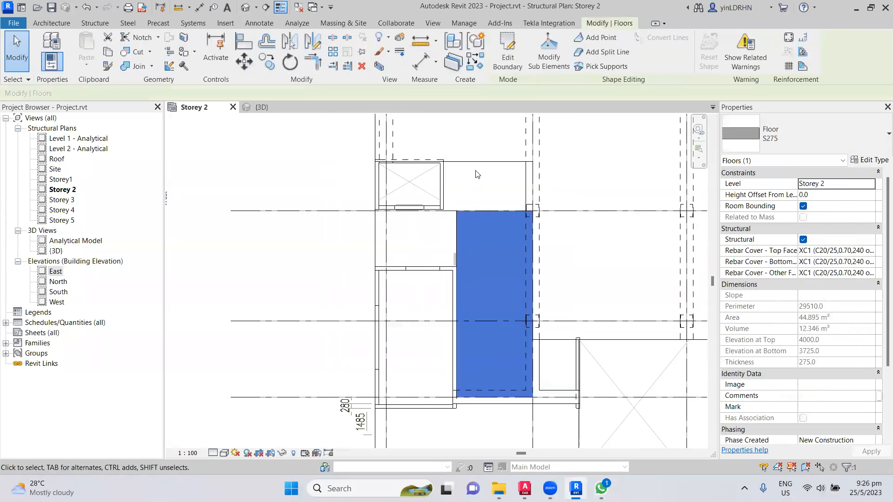
click(475, 162)
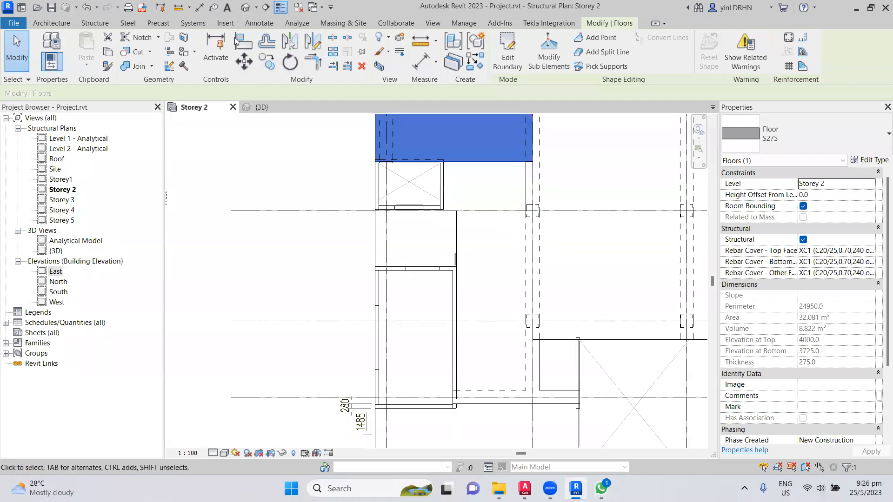
- Create a rectangular S275 floor on Storey 2 from the lift shaft's outer wall to the adjacent column gridlines, attaching the walls to its bottom
click(96, 23)
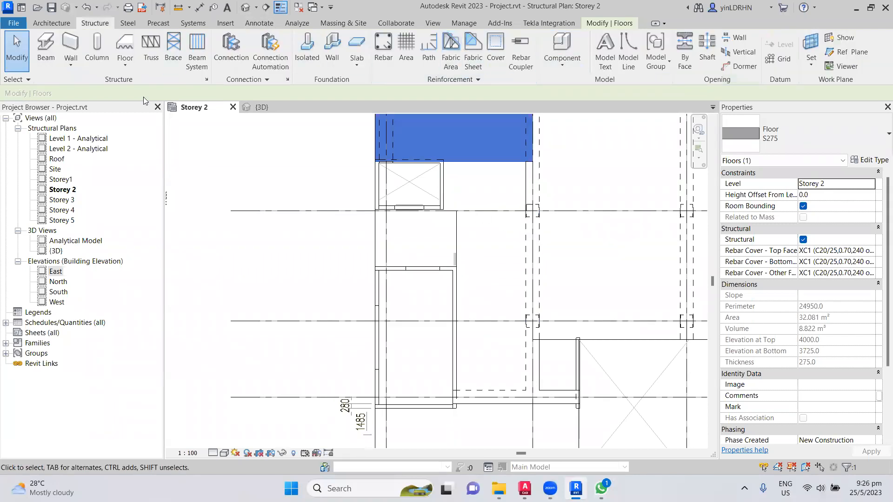
click(124, 52)
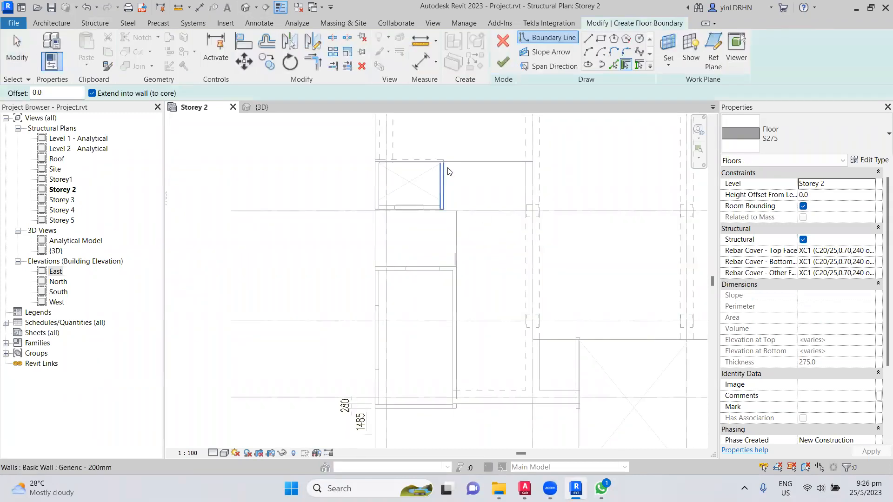
scroll(450, 171, up, 4)
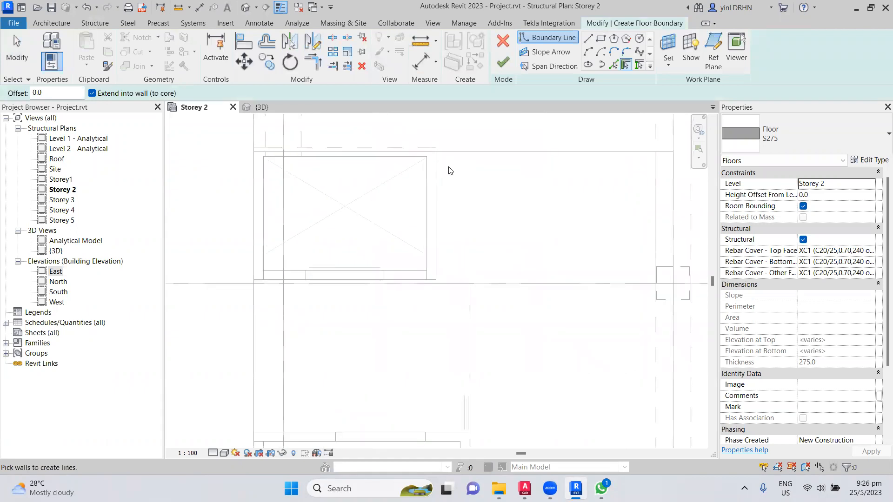
click(601, 39)
click(438, 153)
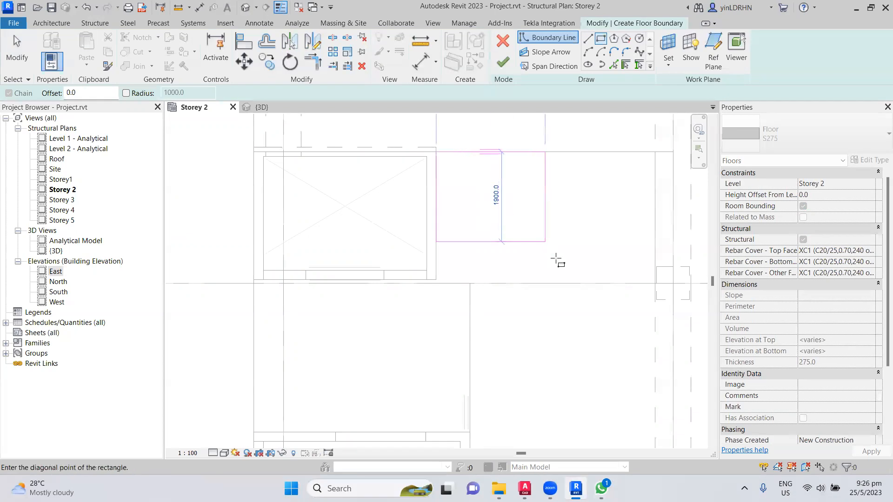
middle_drag(627, 278, 553, 273)
click(596, 274)
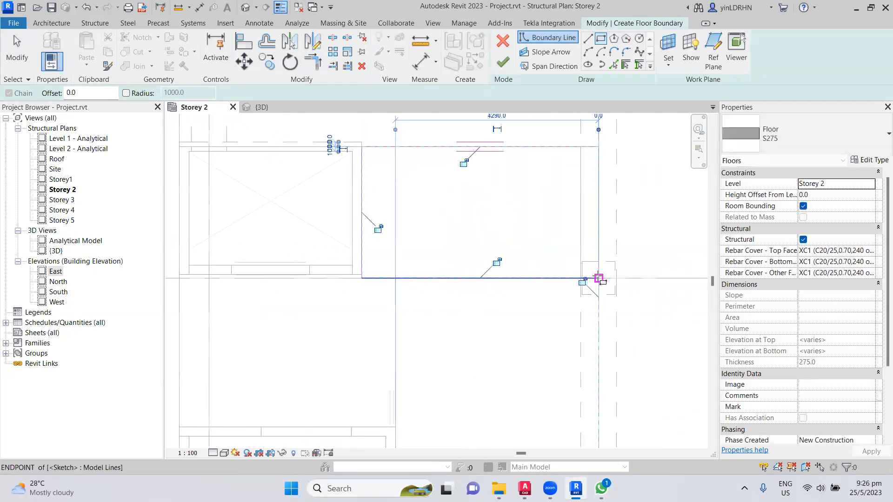
click(503, 62)
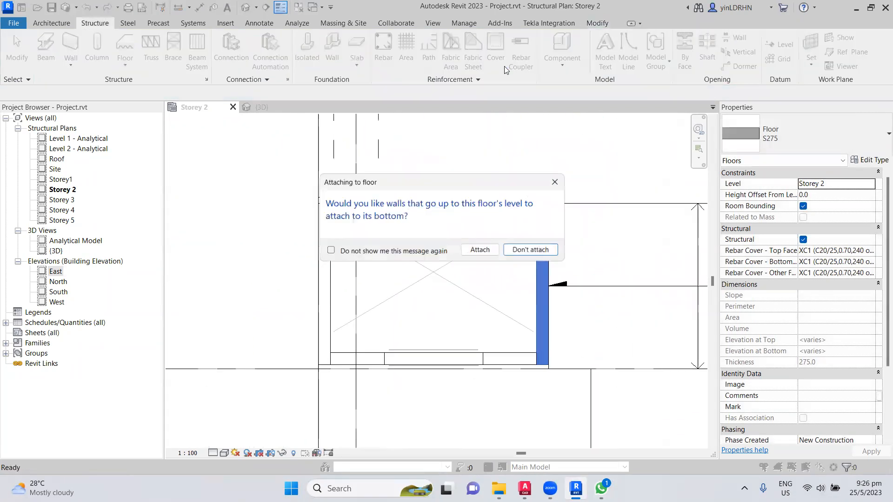
click(489, 254)
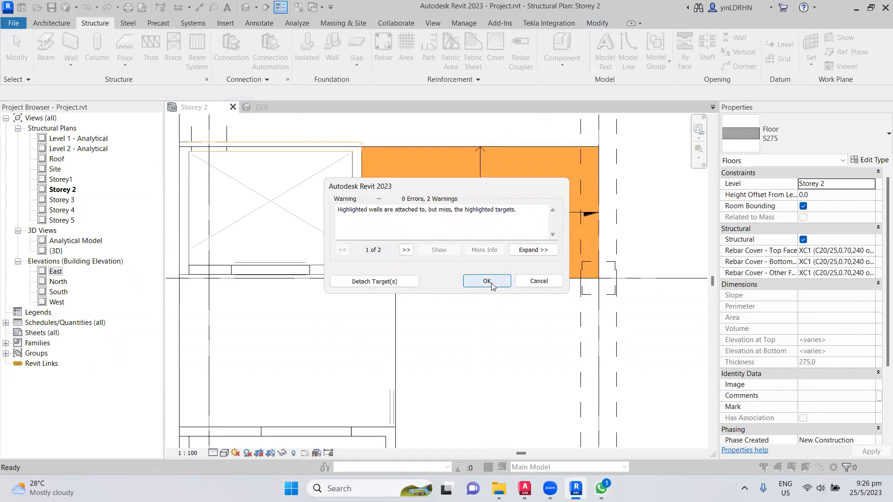
click(487, 281)
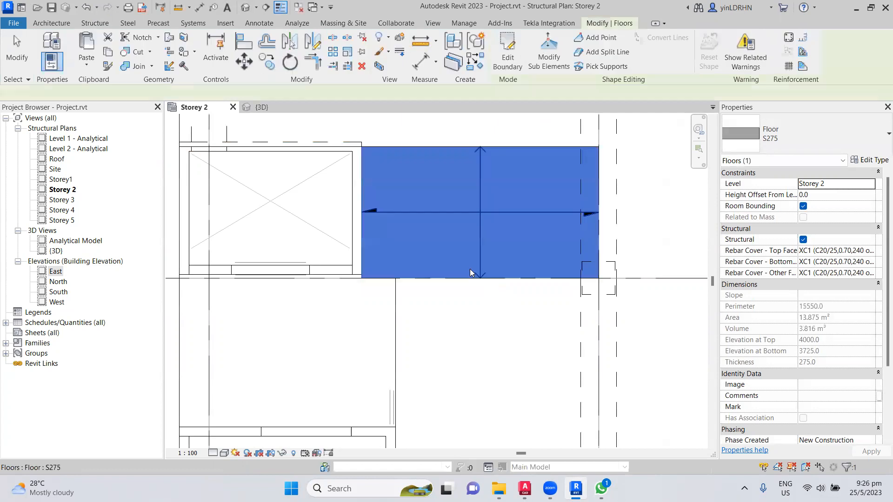
- Delete the span direction symbol from the floor beside the lift shaft
click(450, 241)
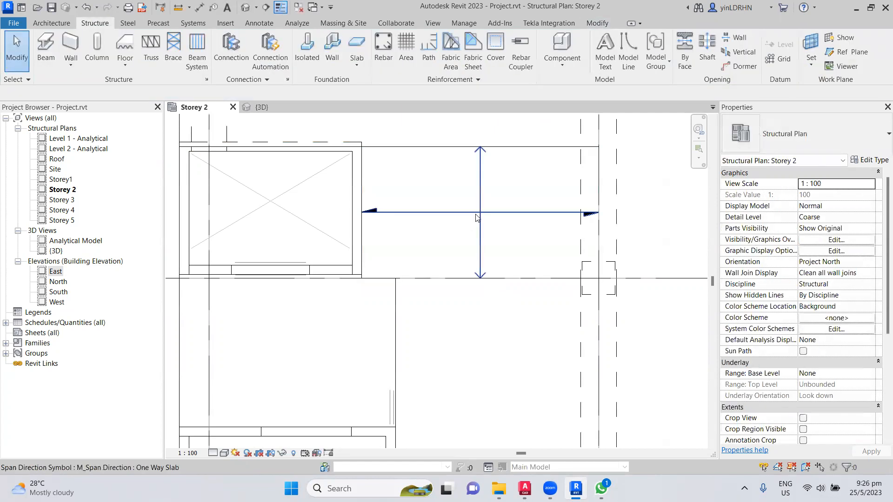
click(479, 214)
key(Delete)
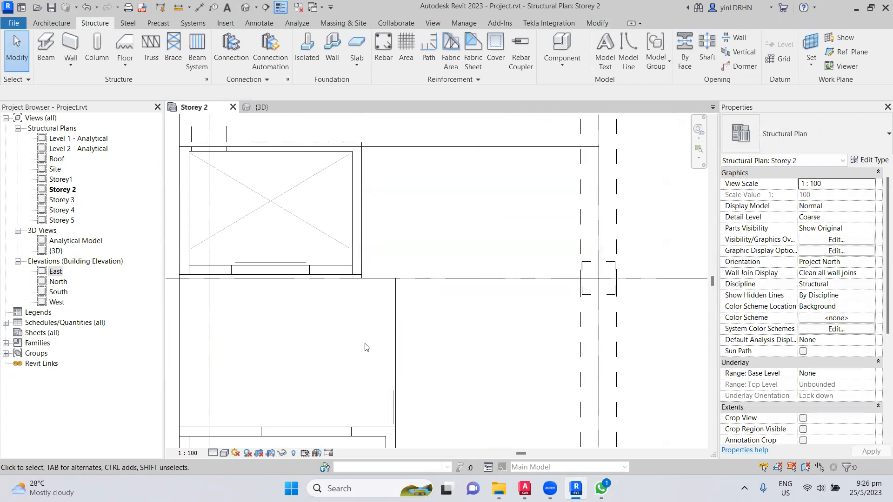
scroll(365, 347, down, 5)
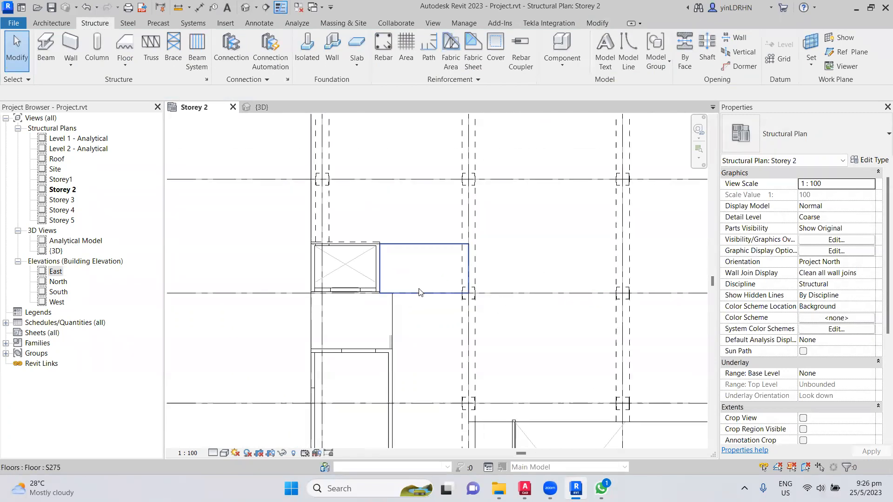
scroll(347, 347, up, 3)
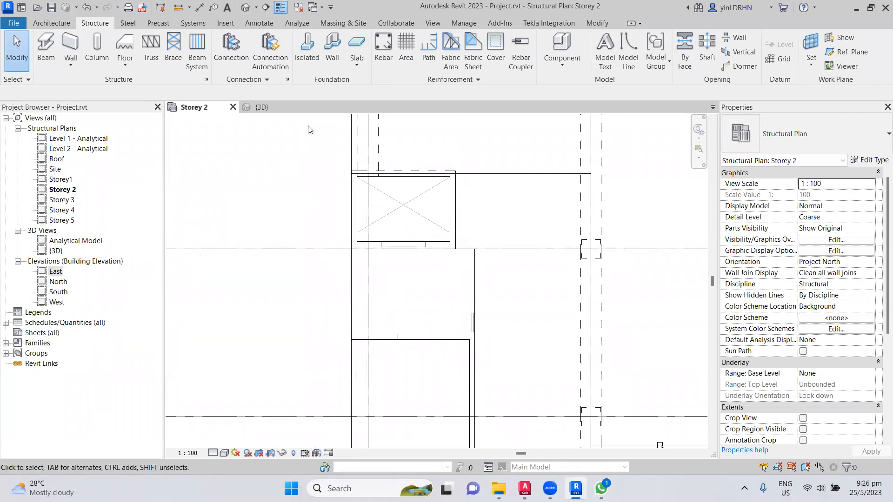
- Create a rectangular S275 floor, 3145 mm deep, between the gridline below the lift shaft and the lower core's wall
click(125, 47)
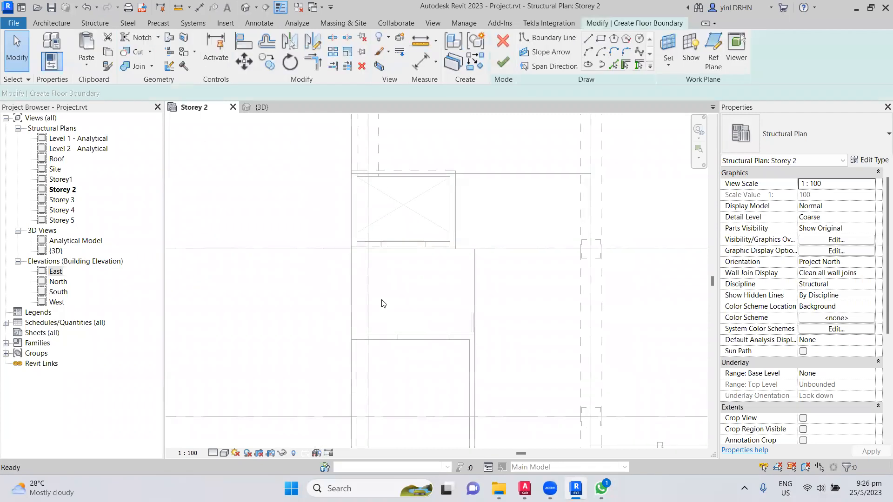
scroll(424, 296, up, 2)
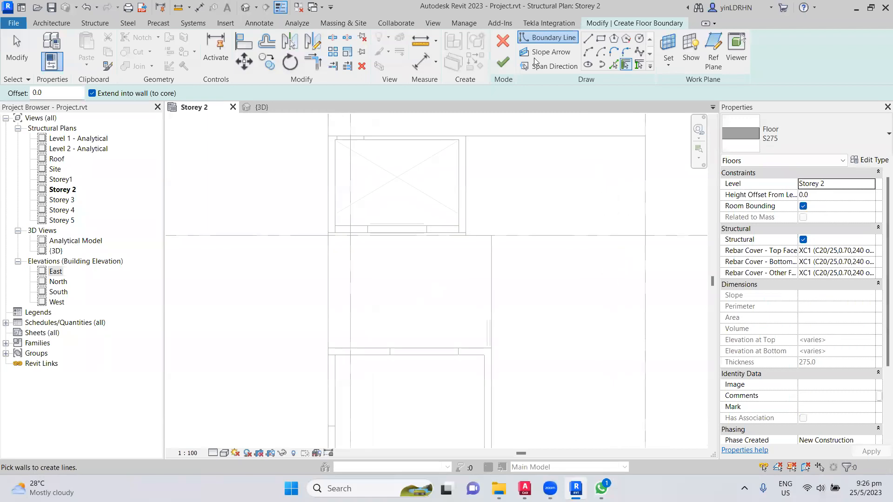
click(600, 39)
click(491, 235)
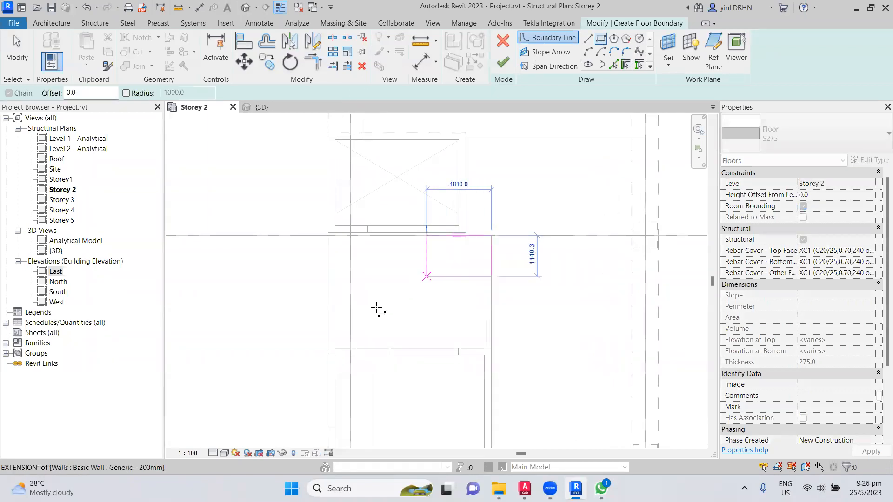
scroll(325, 347, up, 2)
click(331, 349)
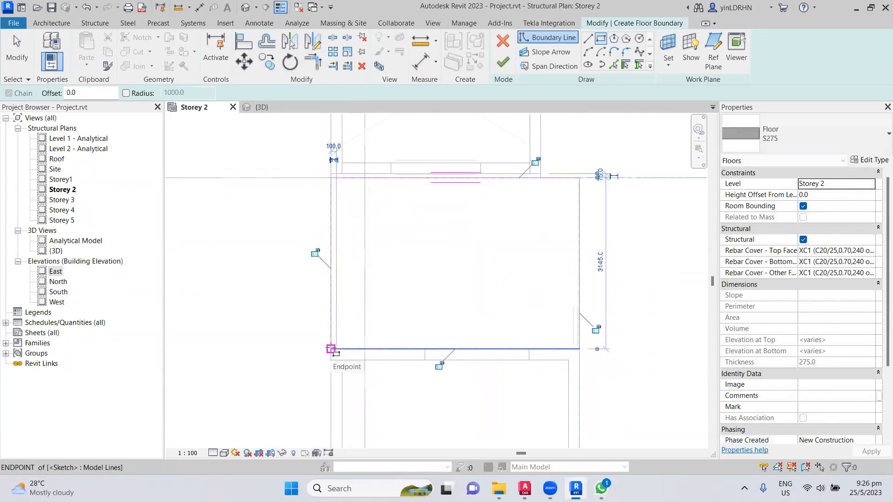
click(503, 63)
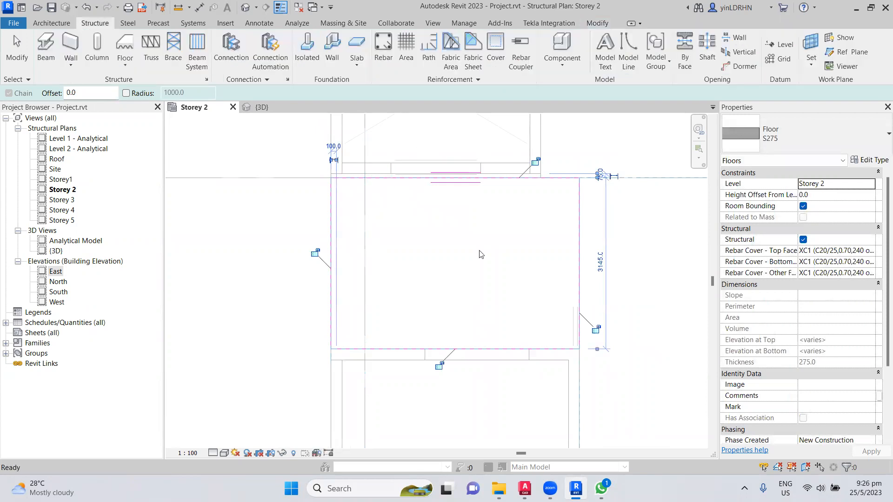
click(486, 276)
click(231, 250)
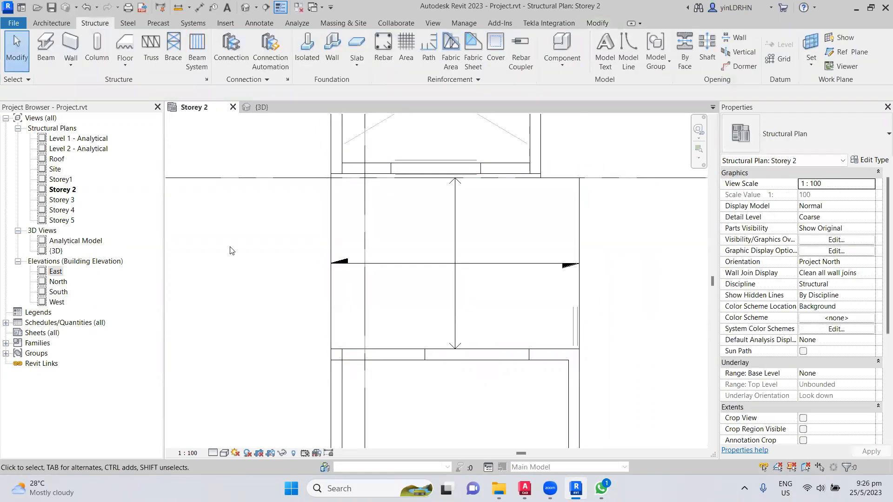
scroll(231, 250, down, 2)
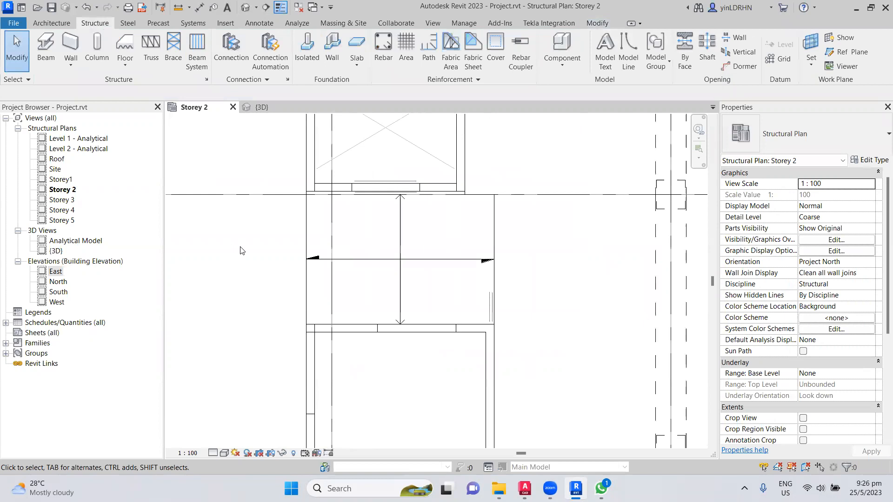
- Delete the span direction symbol from the floor between the lift shaft and the lower core
click(389, 260)
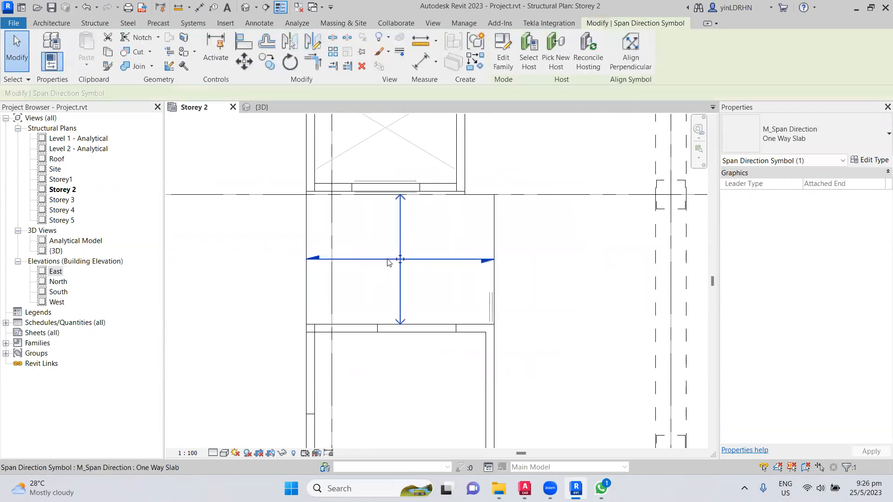
key(Delete)
scroll(389, 263, down, 5)
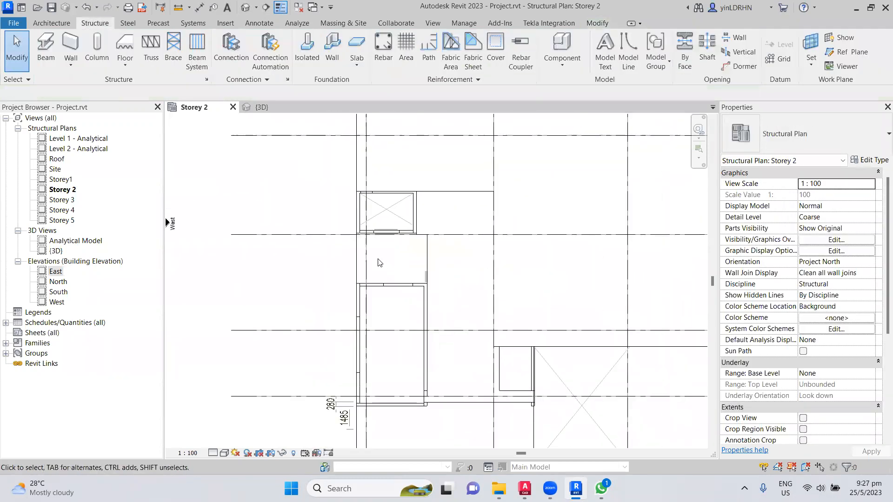
- Create an 11460 by 3880 mm rectangular S275 floor from the lower core's bottom wall to the centreline end of the RW300 wall
middle_drag(559, 345, 496, 366)
middle_drag(326, 405, 400, 291)
scroll(363, 289, up, 3)
scroll(365, 292, up, 1)
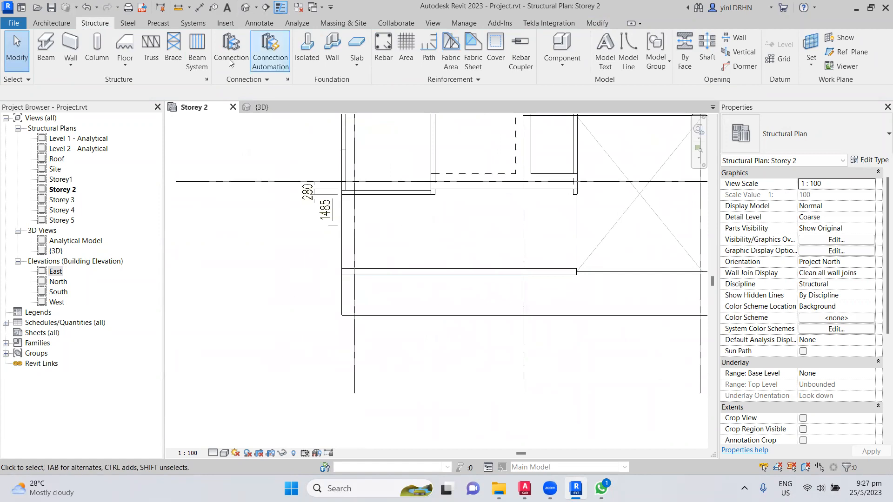
click(122, 44)
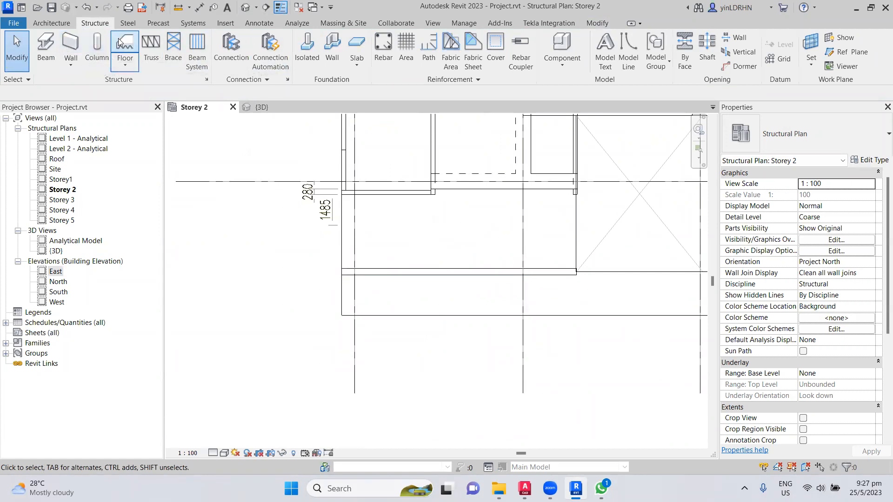
scroll(344, 218, up, 5)
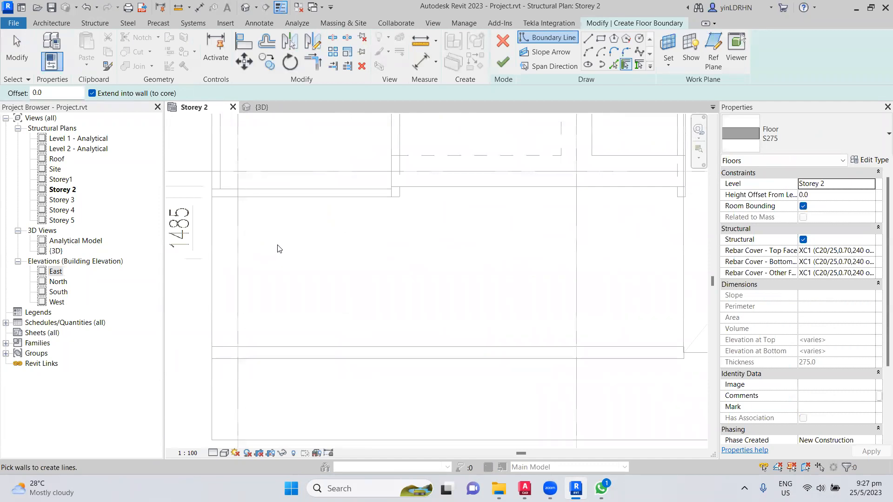
click(601, 38)
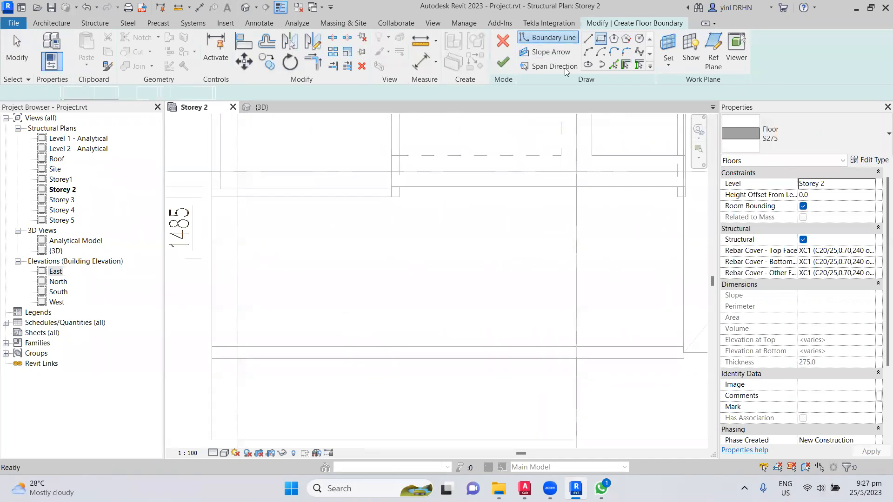
click(212, 193)
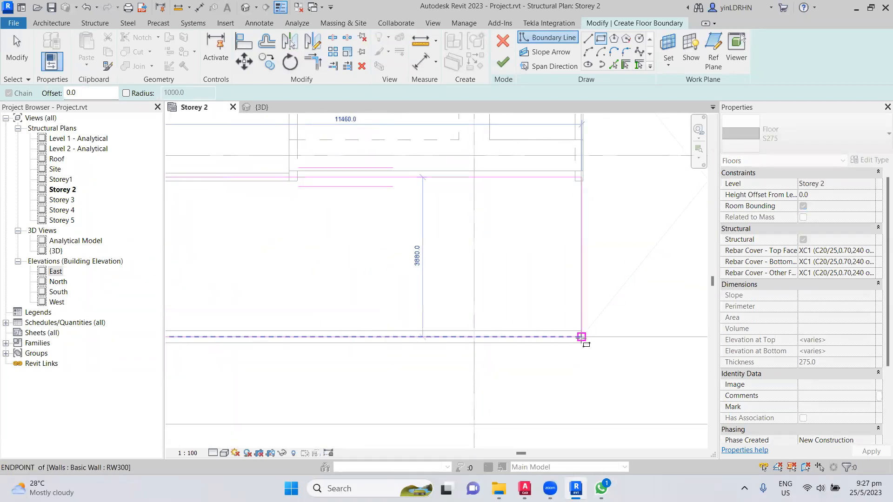
click(582, 337)
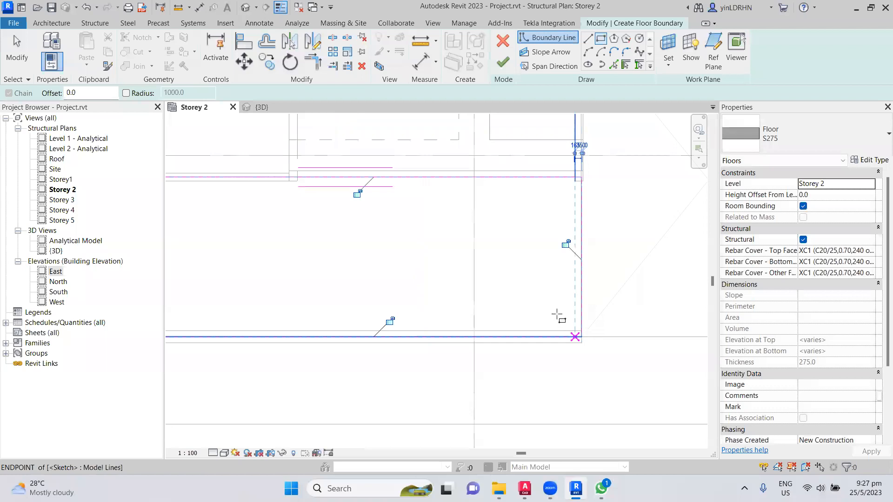
click(504, 63)
click(481, 253)
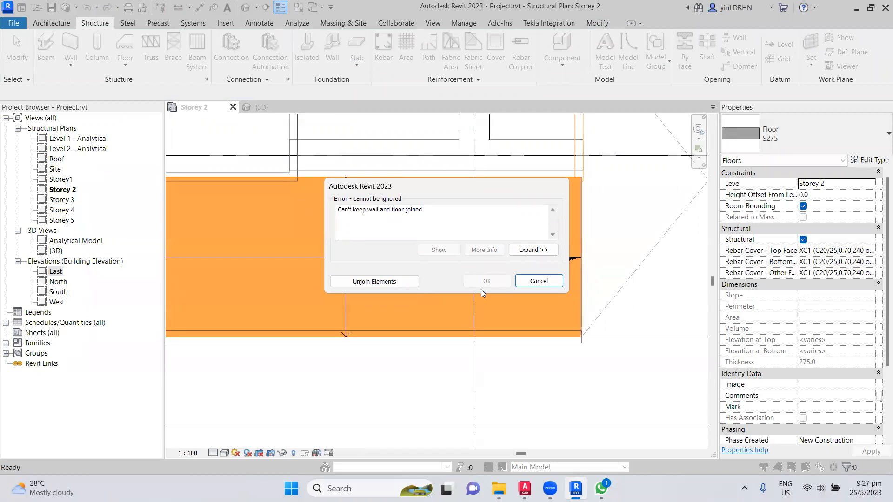
click(535, 280)
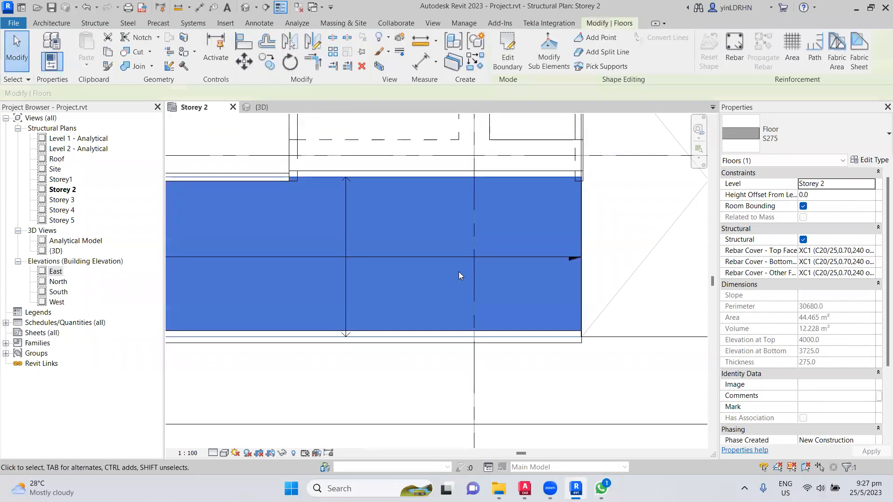
- Delete the span direction symbol of the floor below the lower core, and delete that floor as well
key(Escape)
click(419, 259)
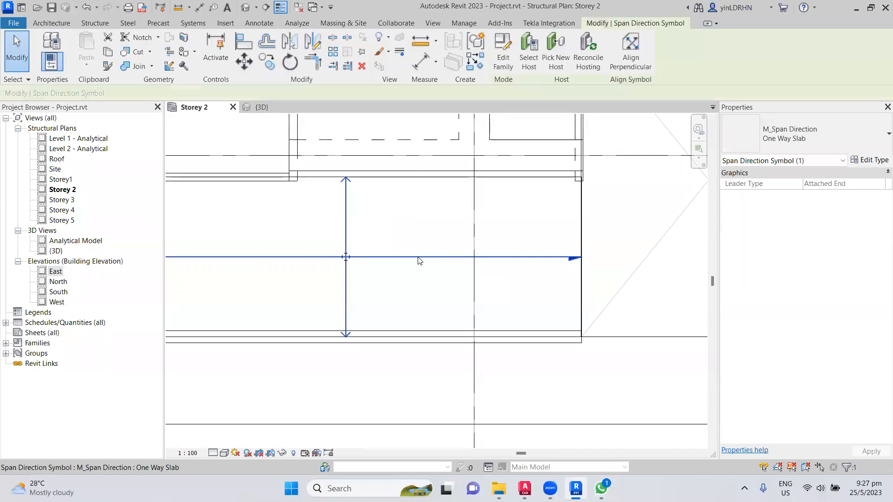
key(Delete)
scroll(426, 274, down, 3)
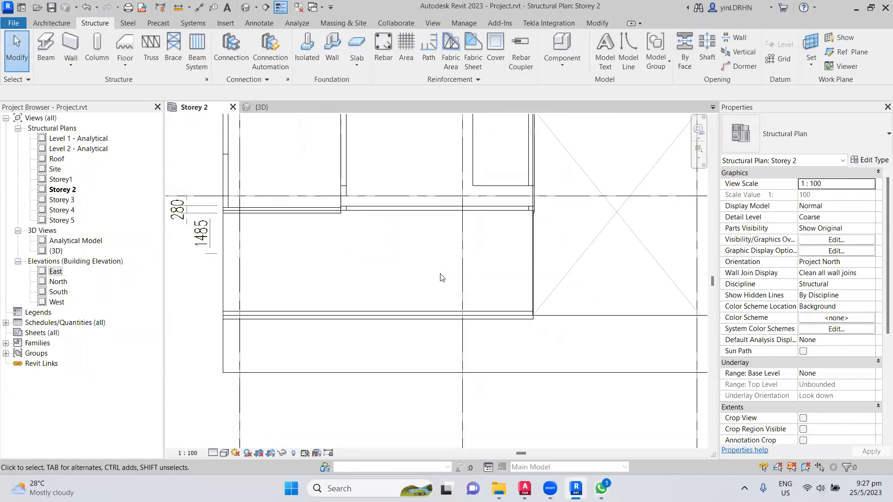
click(395, 224)
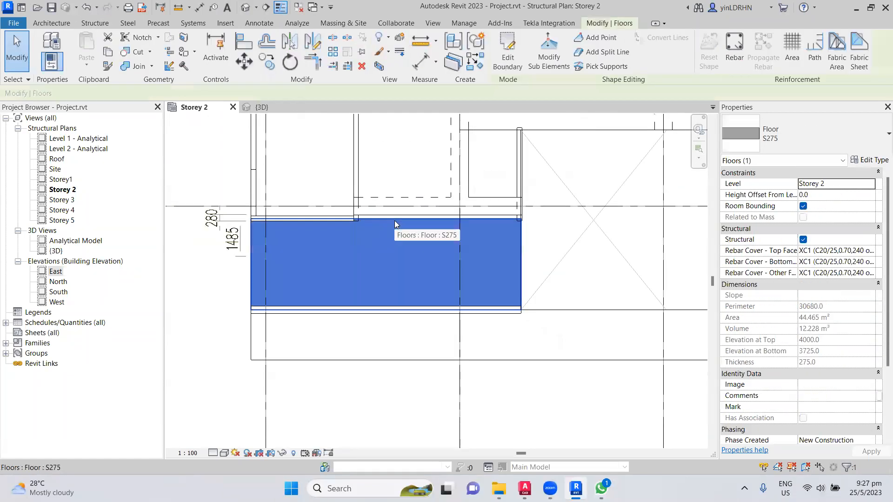
click(415, 257)
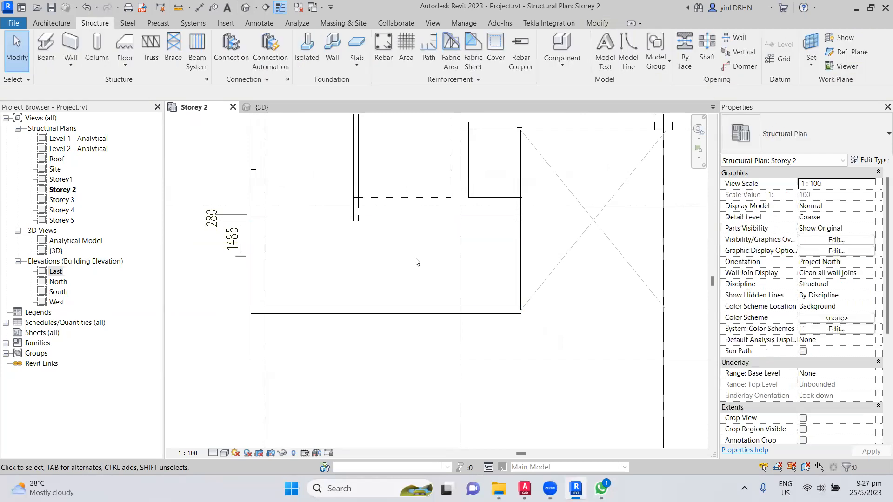
- Edit the boundary of the floor beside the lower core, moving its lower edge to 375 mm below the gridline, along the beam's outer edge
middle_drag(406, 194, 407, 305)
click(458, 285)
scroll(466, 298, up, 4)
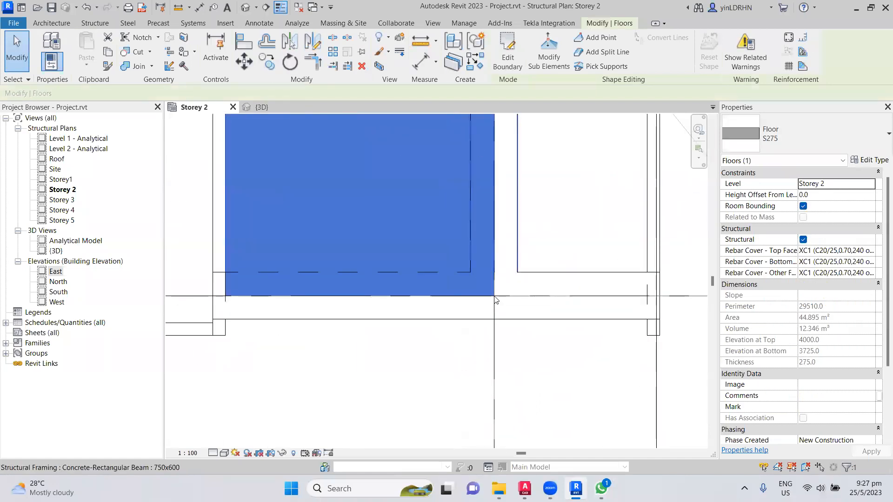
double_click(477, 278)
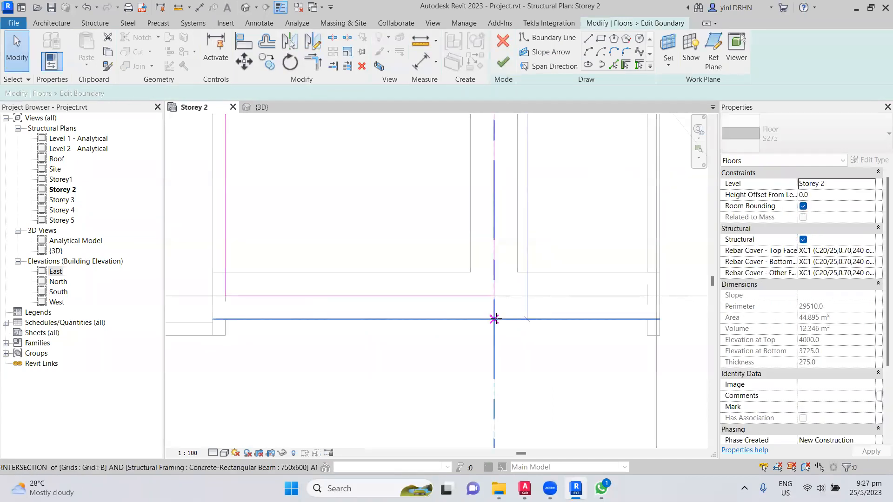
click(227, 275)
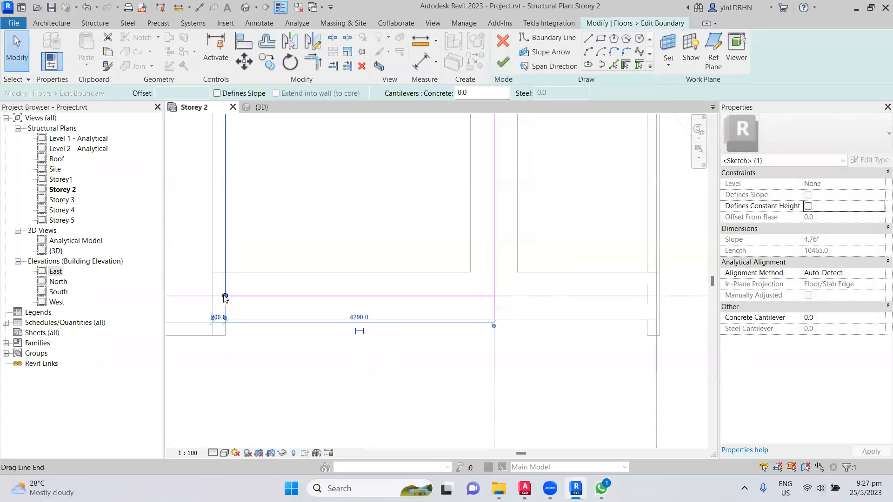
drag(225, 296, 225, 319)
click(266, 295)
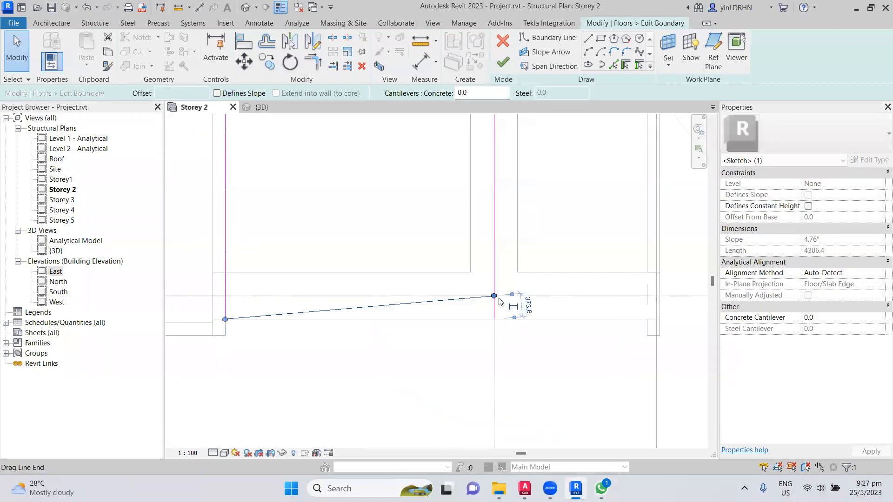
drag(494, 296, 494, 320)
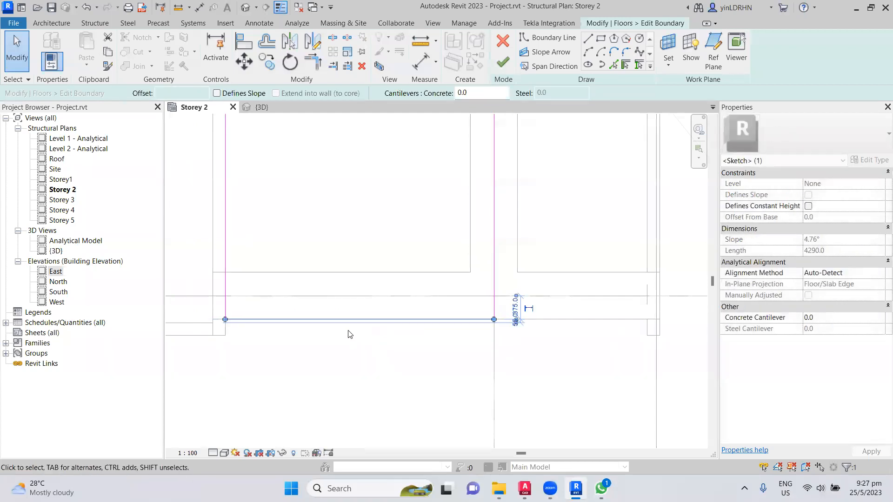
click(503, 63)
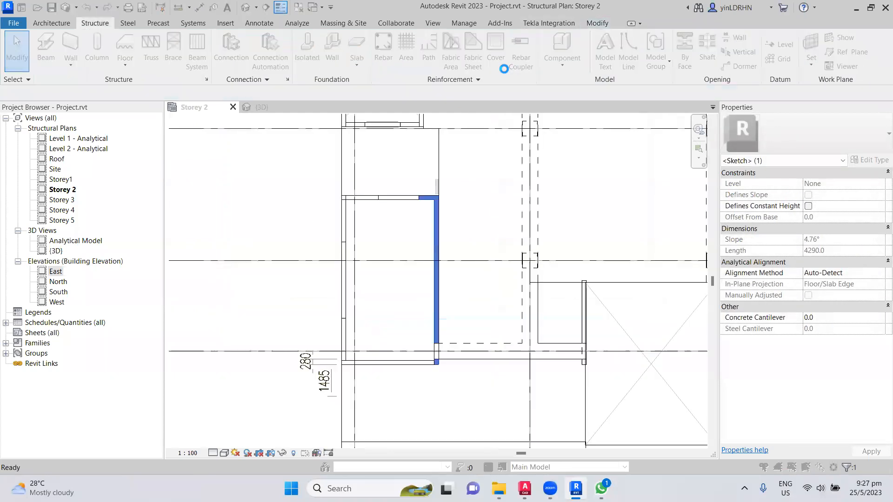
click(444, 362)
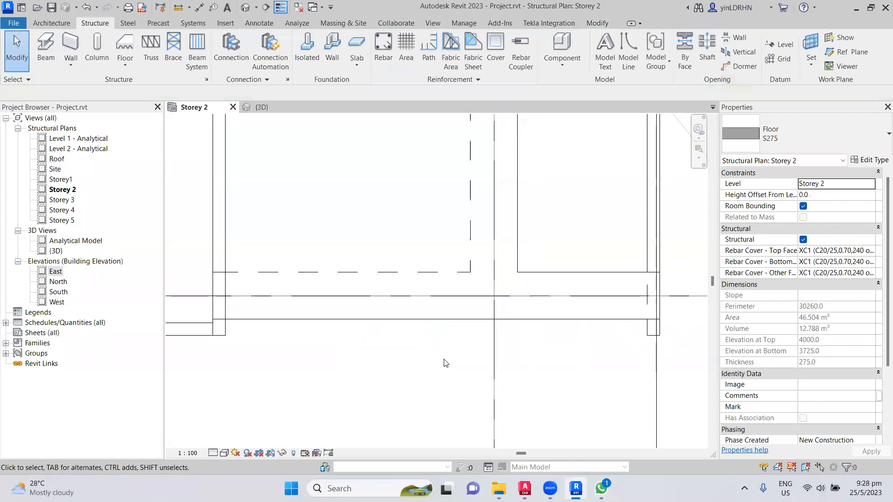
- Create a rectangular S275 floor below the lower core, from the core wall's outer face to the RW300 wall's outer face
scroll(440, 352, down, 2)
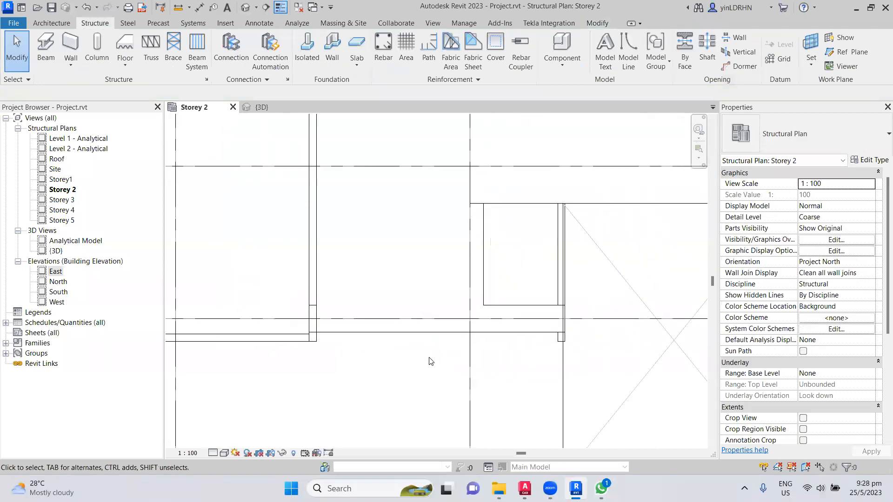
click(376, 332)
middle_drag(369, 365, 401, 283)
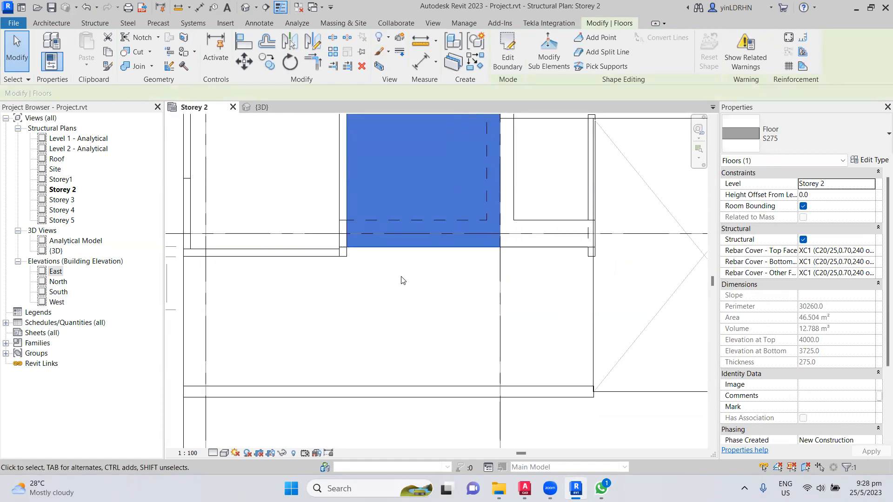
middle_drag(408, 305, 433, 296)
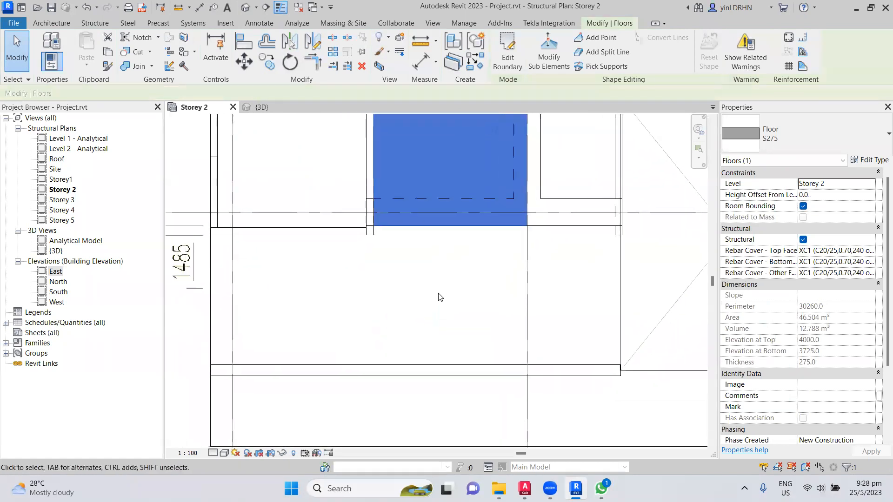
click(433, 296)
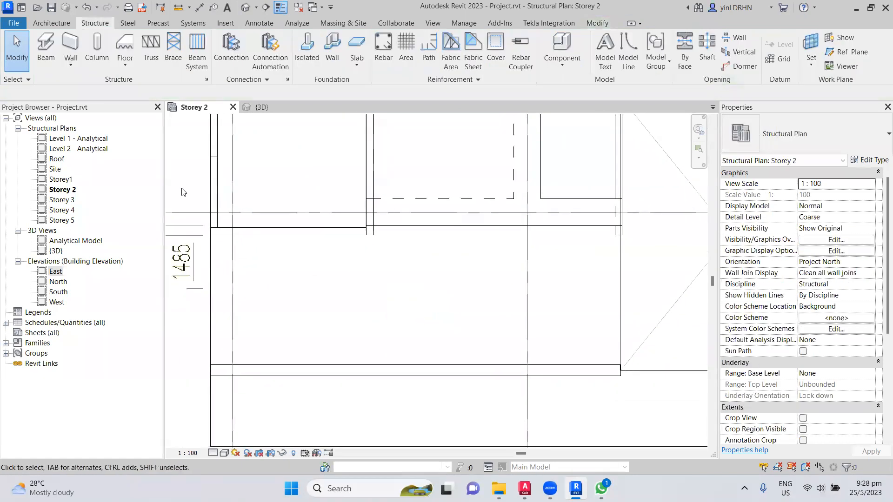
click(121, 44)
click(601, 38)
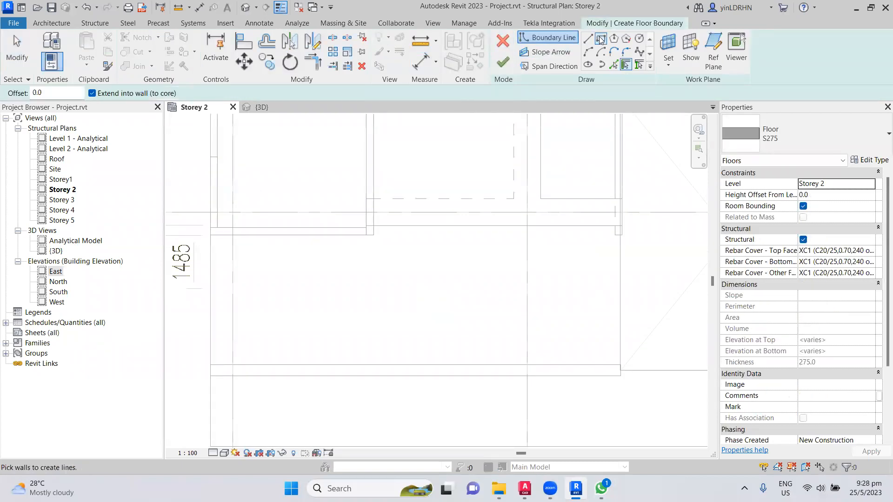
click(211, 234)
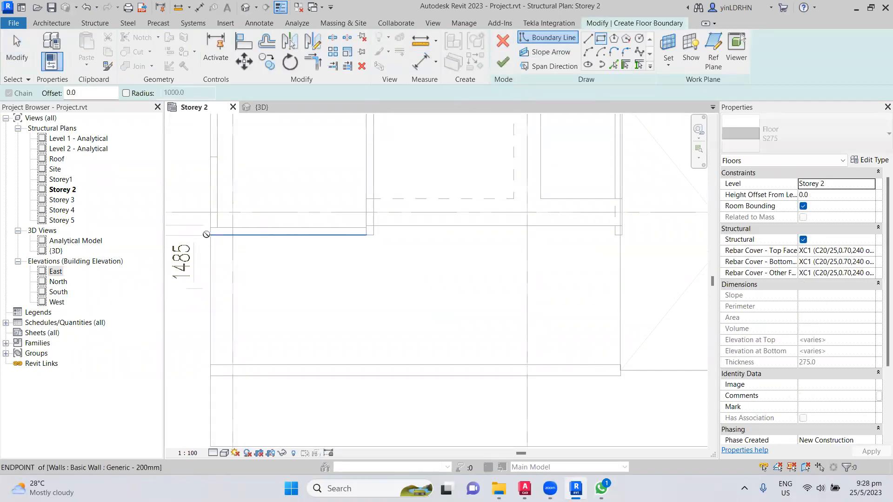
click(620, 371)
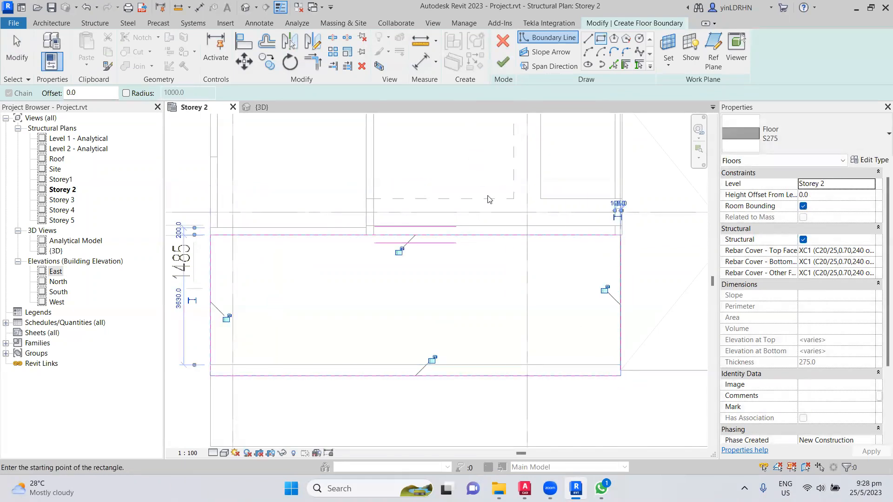
key(Return)
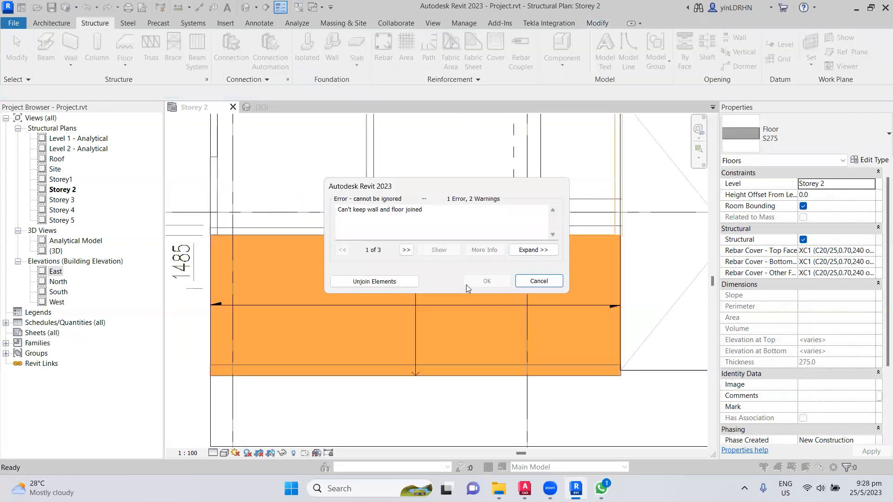
click(535, 284)
- Delete the span direction symbol from the floor below the lower core
click(428, 403)
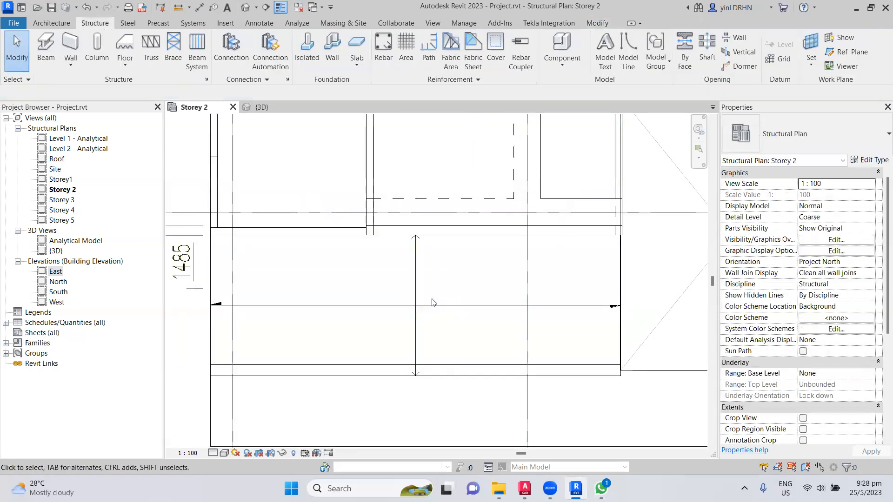
click(430, 307)
key(Escape)
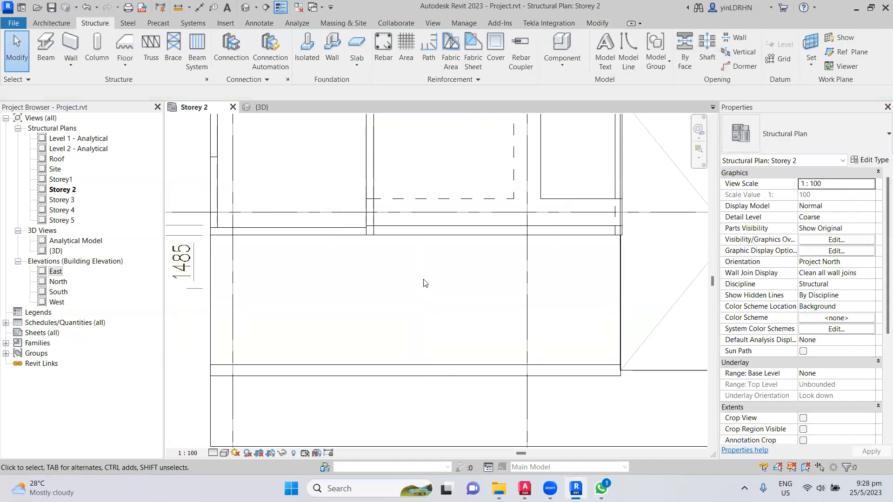
- Edit the boundary of the S275 floor beside the lower core, moving its lower edge to 630 mm below the gridline, along the adjoining slab's edge
click(478, 242)
scroll(524, 237, up, 3)
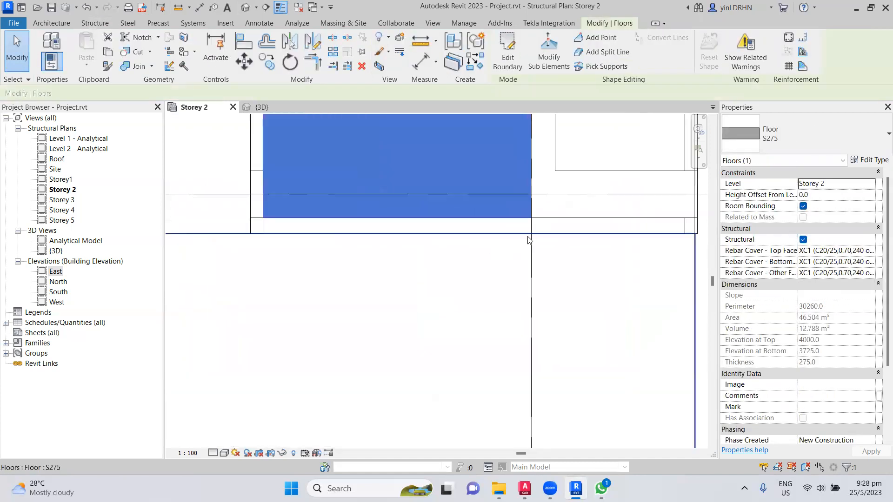
click(509, 69)
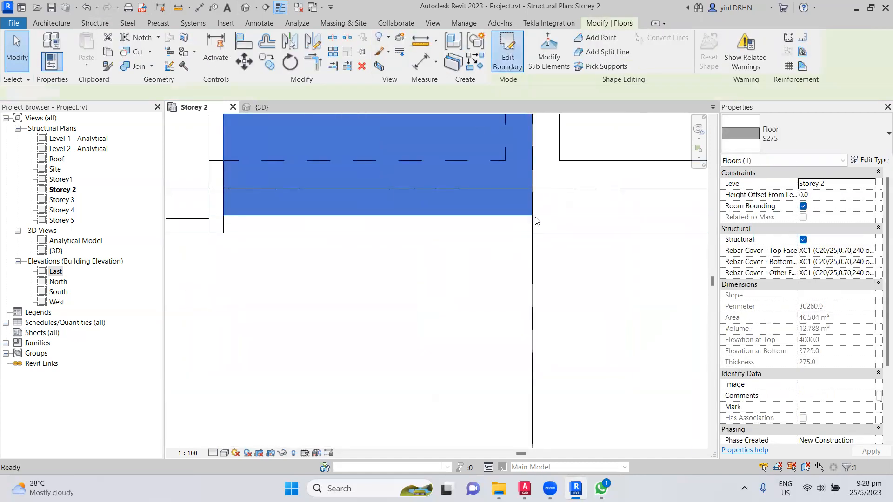
click(529, 216)
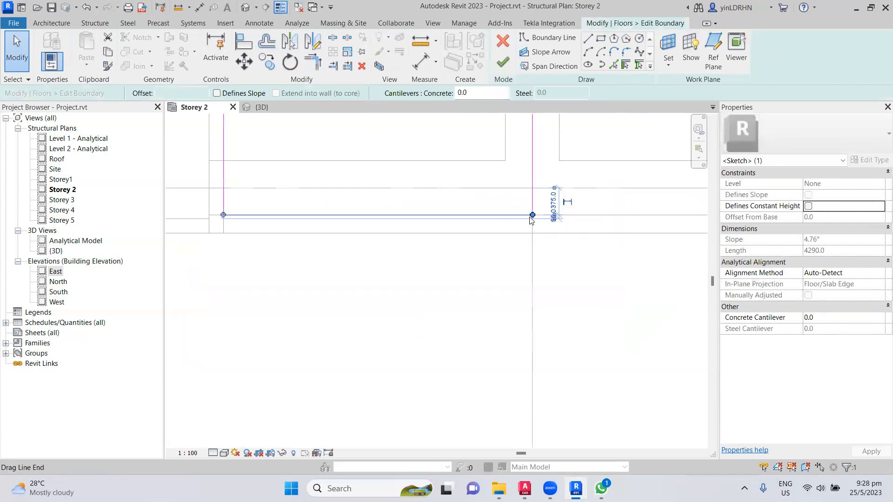
drag(533, 216, 533, 233)
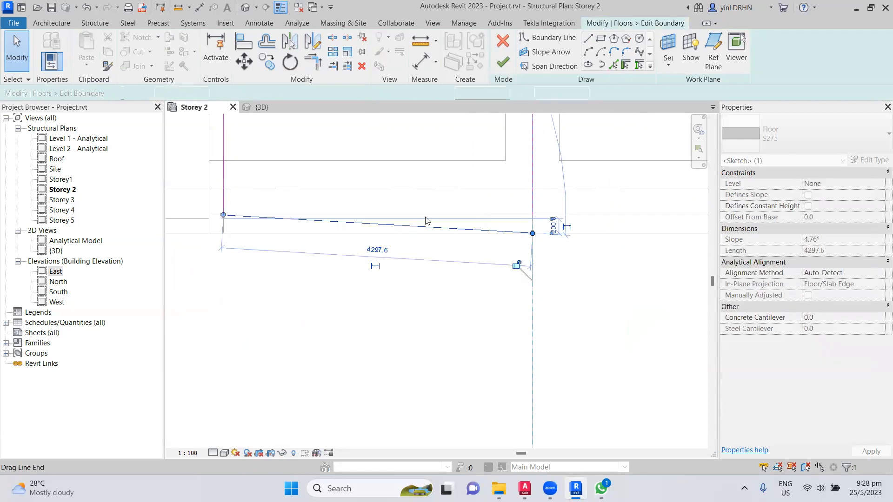
drag(223, 216, 223, 233)
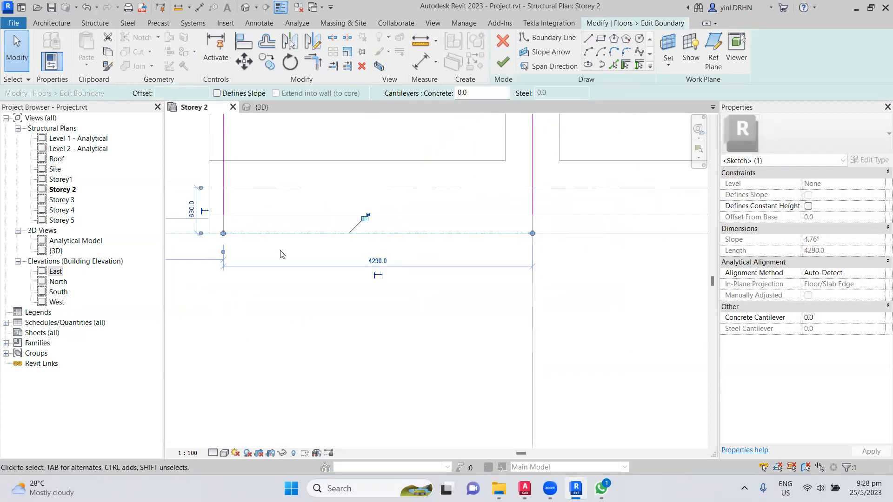
click(504, 67)
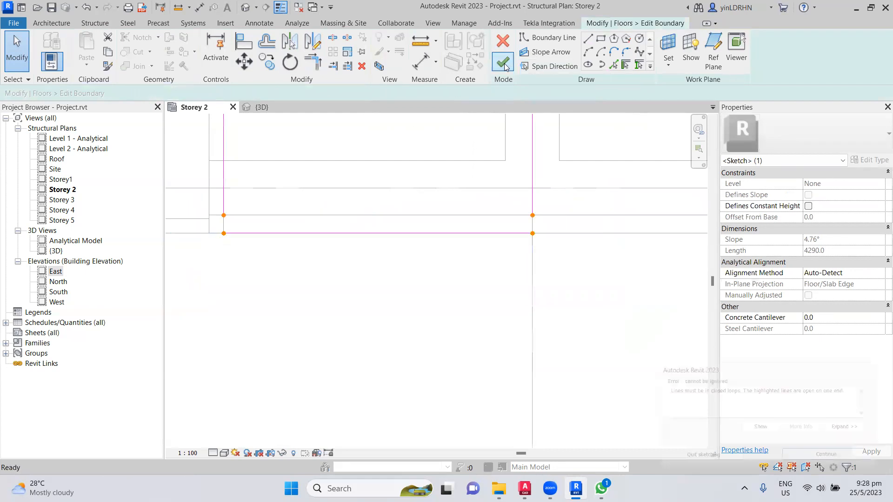
click(830, 460)
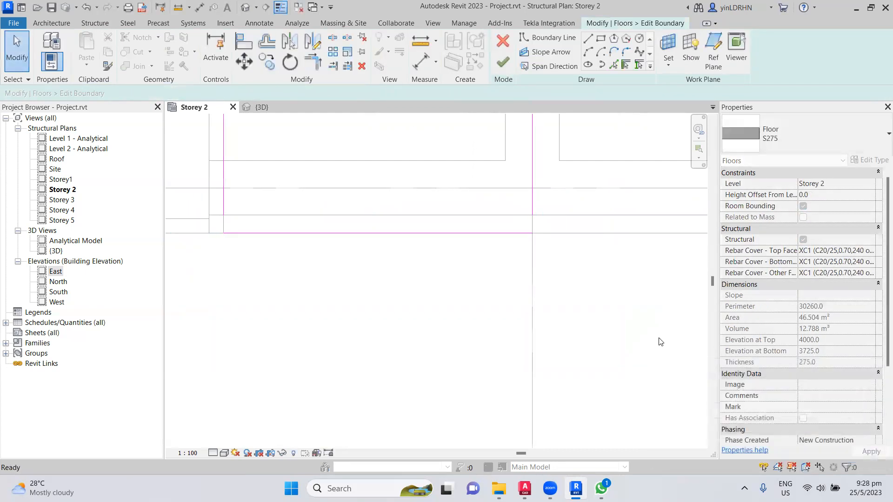
- Extend the floor boundary's right side line down to the end of the lower edge, and try to finish the sketch
click(482, 234)
drag(533, 214, 532, 233)
click(534, 136)
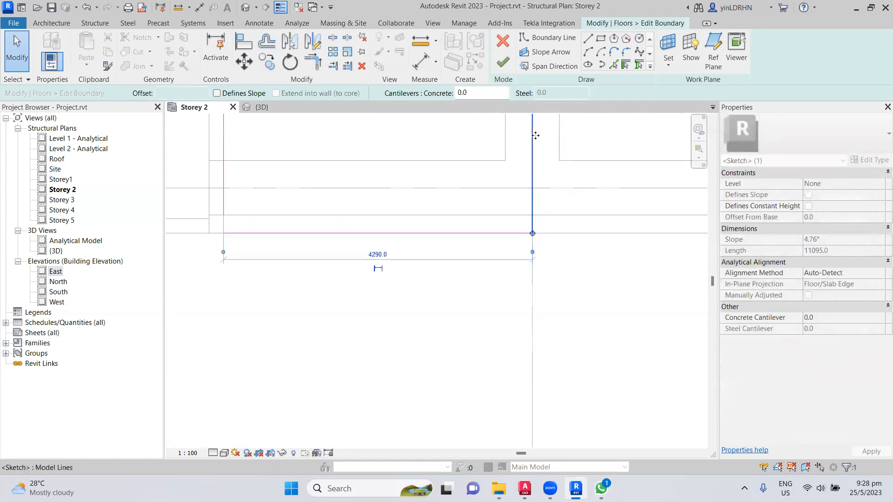
click(504, 61)
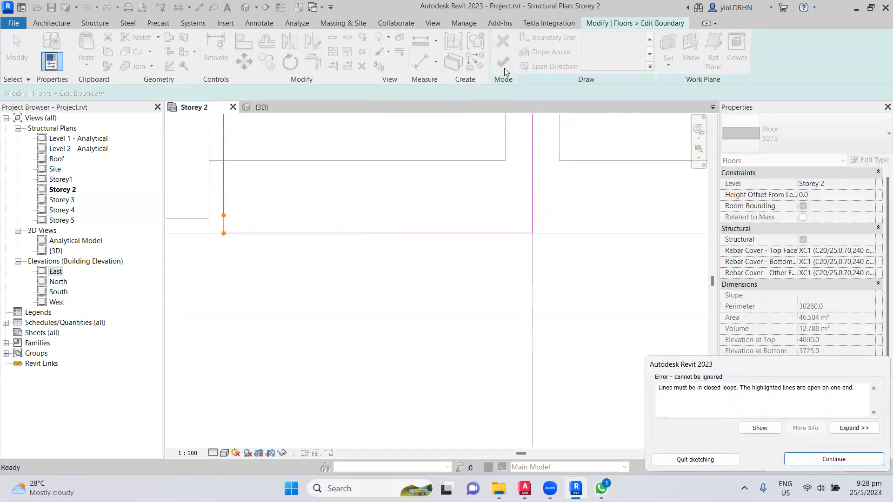
click(802, 461)
- Extend the floor boundary's left side line down to the lower edge to close the loop, and finish the boundary edit
click(520, 234)
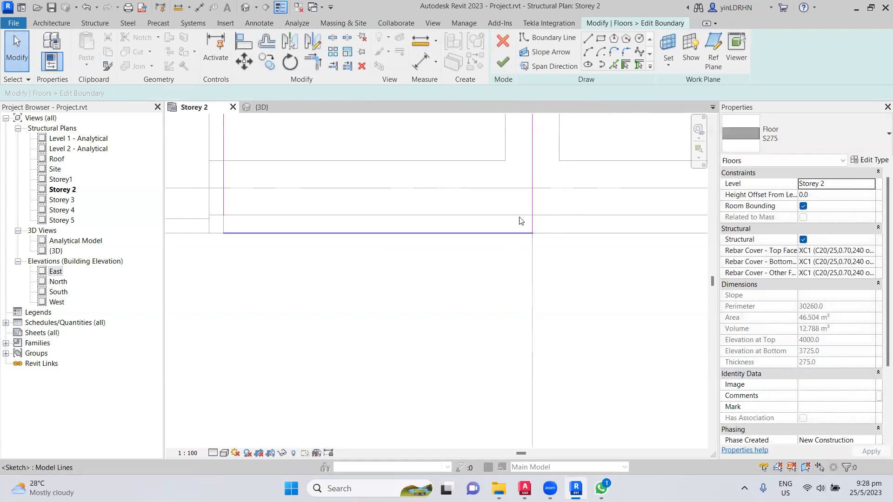
scroll(212, 234, up, 2)
click(232, 191)
drag(233, 202, 232, 234)
click(500, 66)
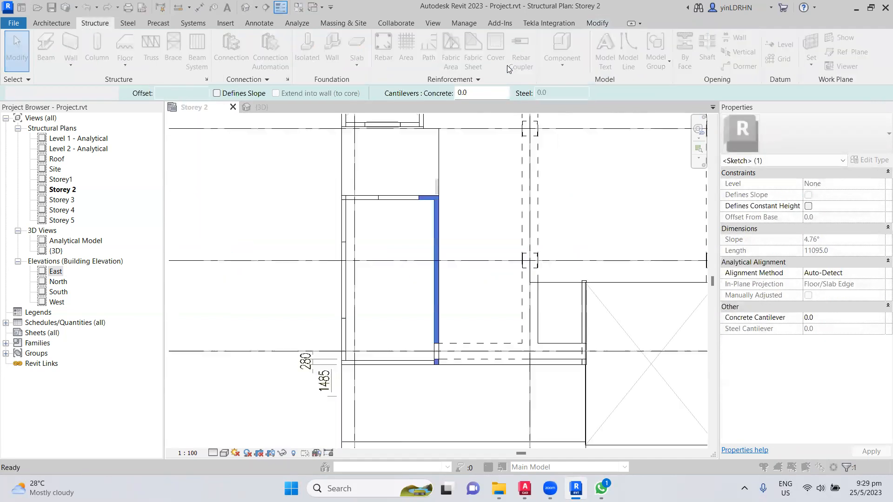
click(487, 255)
scroll(437, 259, down, 4)
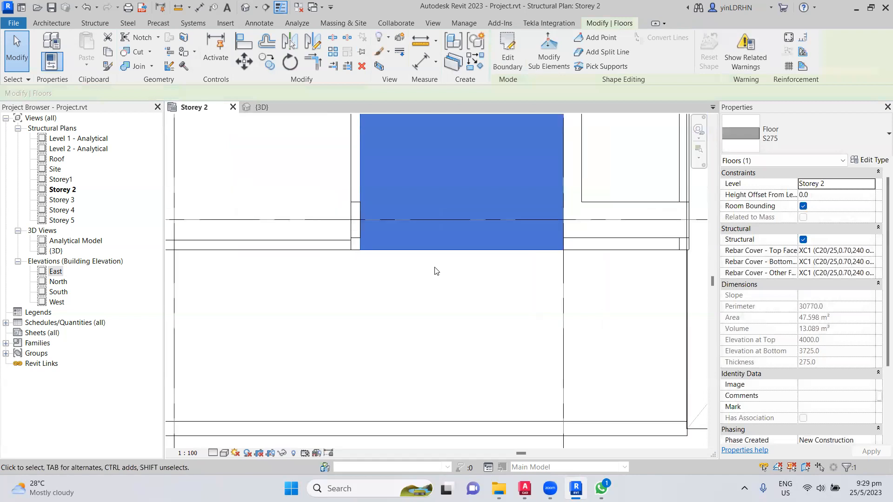
click(201, 283)
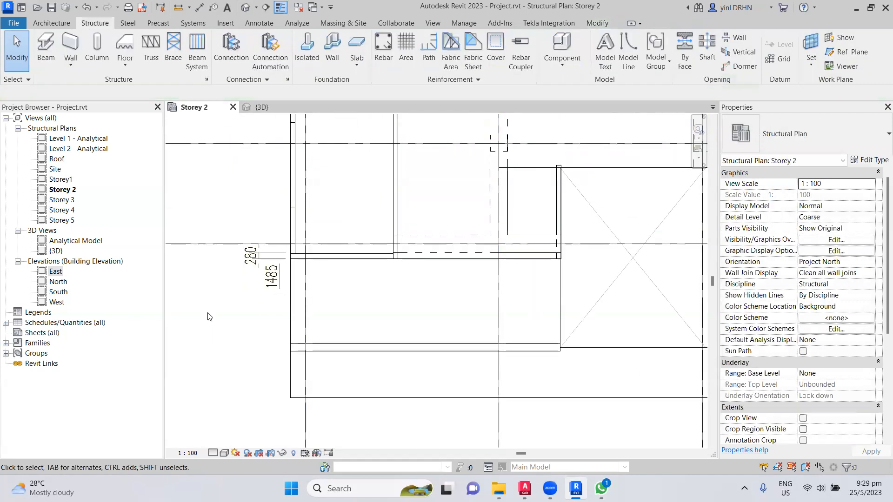
- Create a rectangular S275 floor over the bay beside the staircase, from the slab's upper edge at the gridline to the lower end of the 200 mm wall
scroll(208, 317, down, 2)
middle_drag(544, 347, 507, 438)
scroll(521, 345, down, 4)
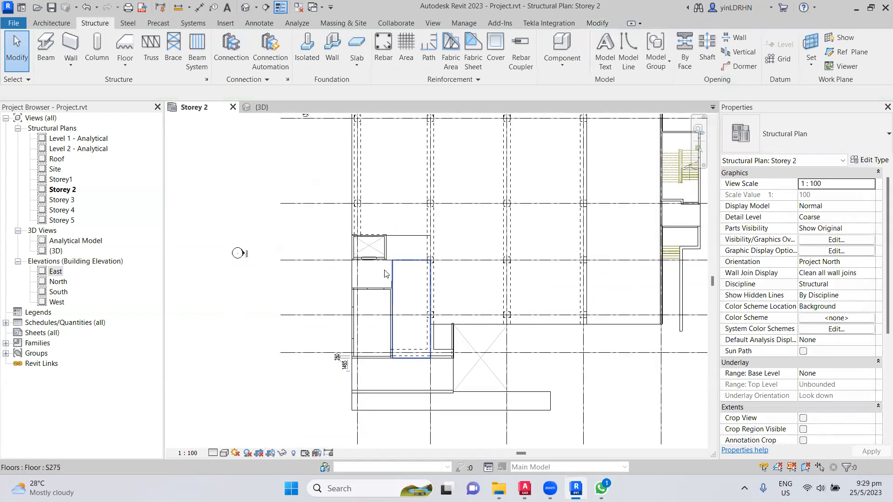
middle_drag(480, 171, 436, 225)
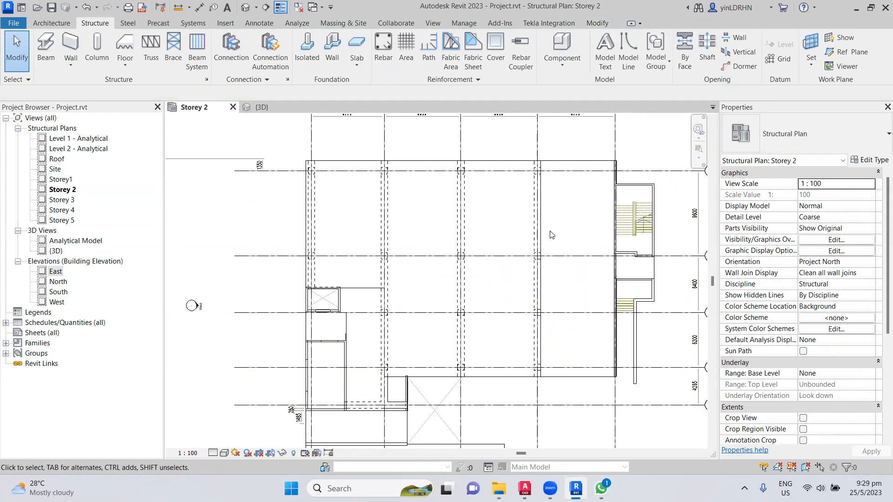
scroll(614, 177, up, 4)
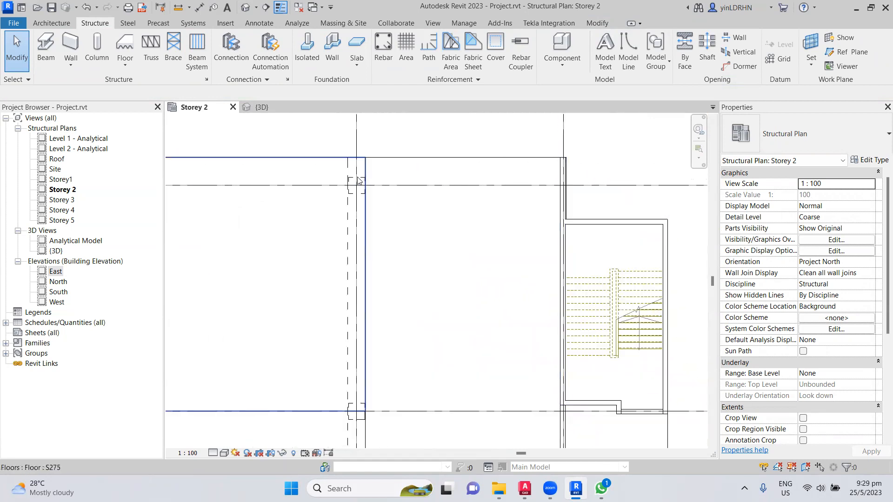
click(125, 45)
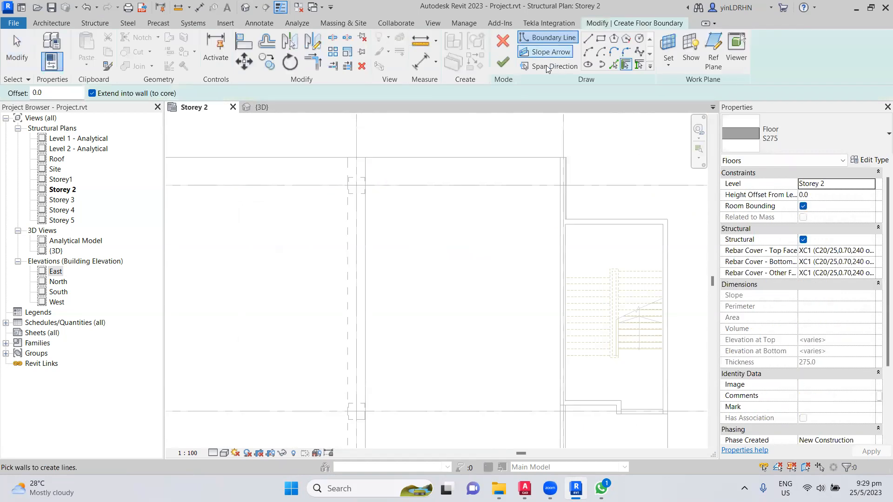
click(601, 39)
click(359, 159)
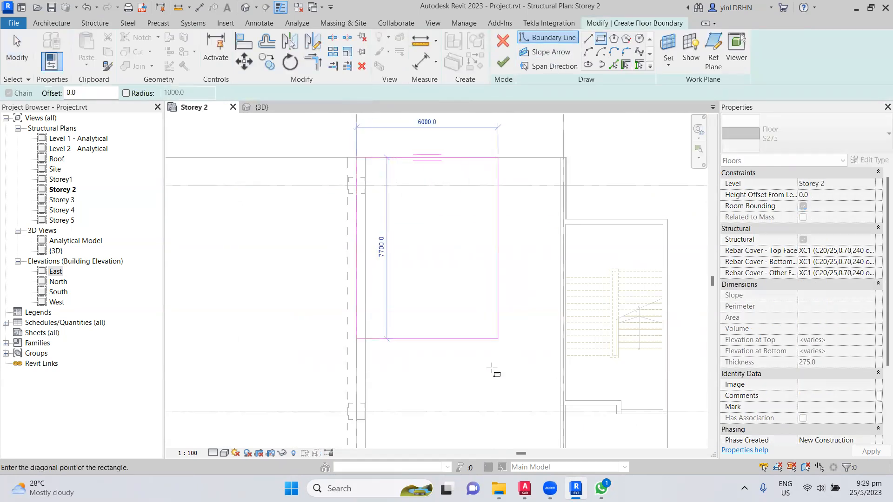
middle_drag(498, 335, 449, 114)
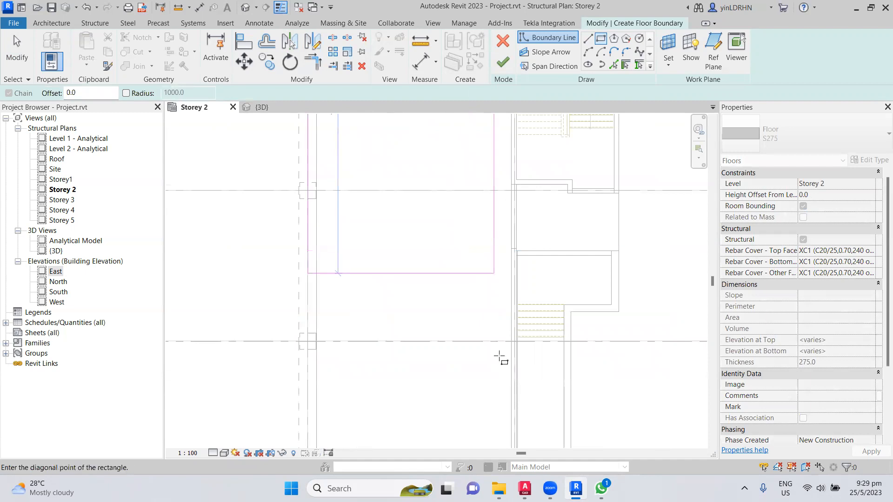
middle_drag(499, 355, 438, 135)
scroll(461, 218, up, 3)
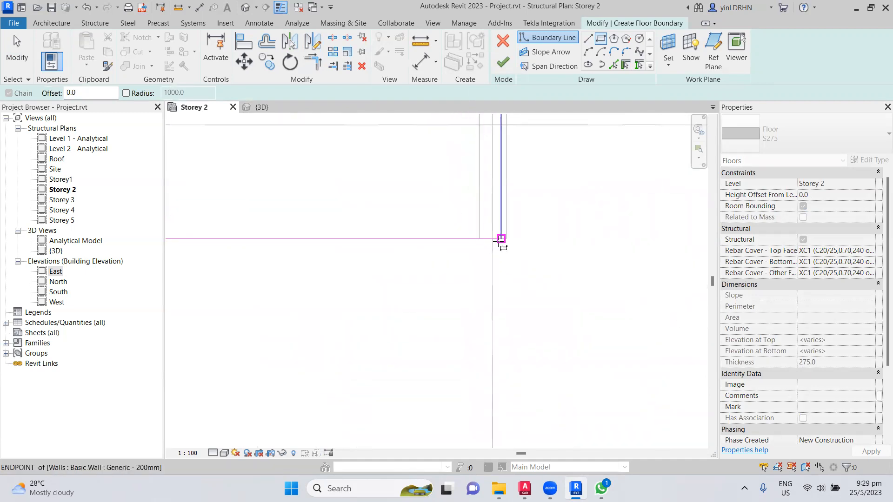
click(501, 239)
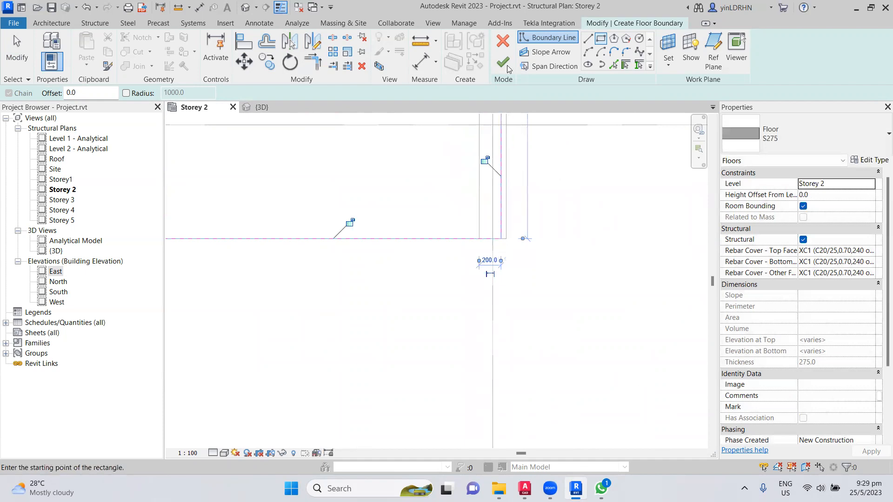
click(482, 250)
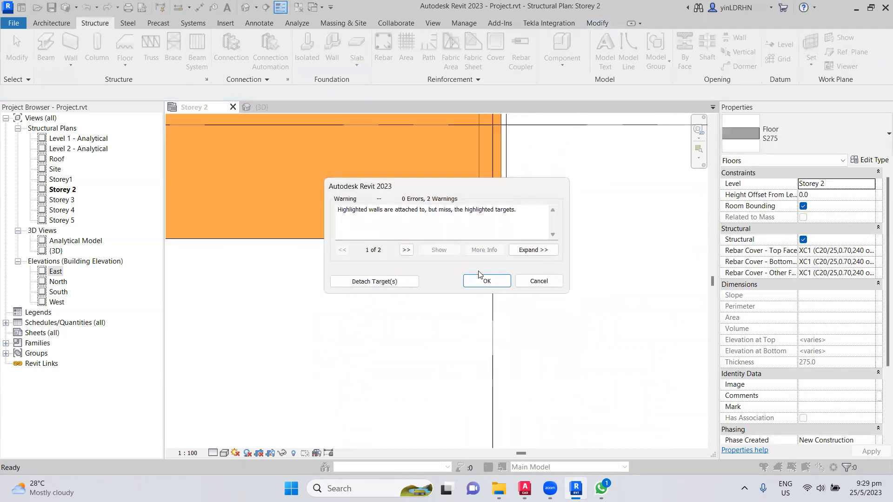
click(486, 282)
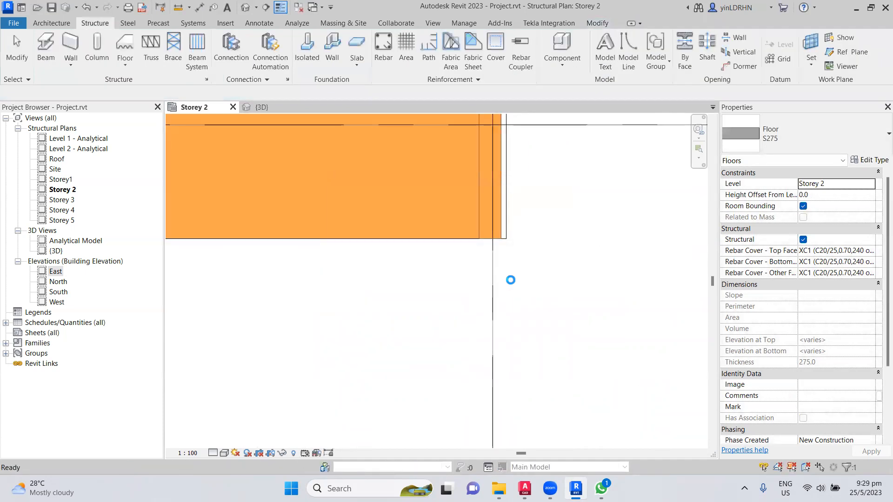
- Delete the span direction symbol from the new floor in the bay beside the staircase
scroll(511, 283, down, 4)
click(571, 243)
middle_drag(558, 354, 546, 481)
click(452, 229)
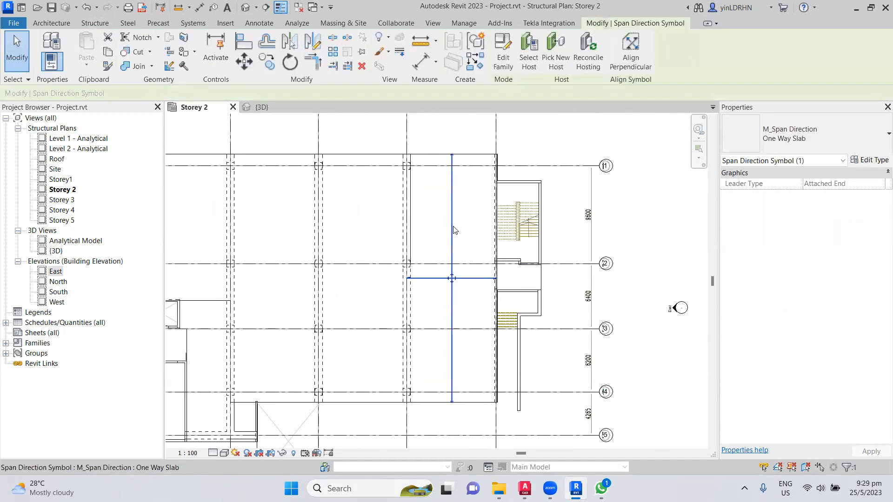
key(Escape)
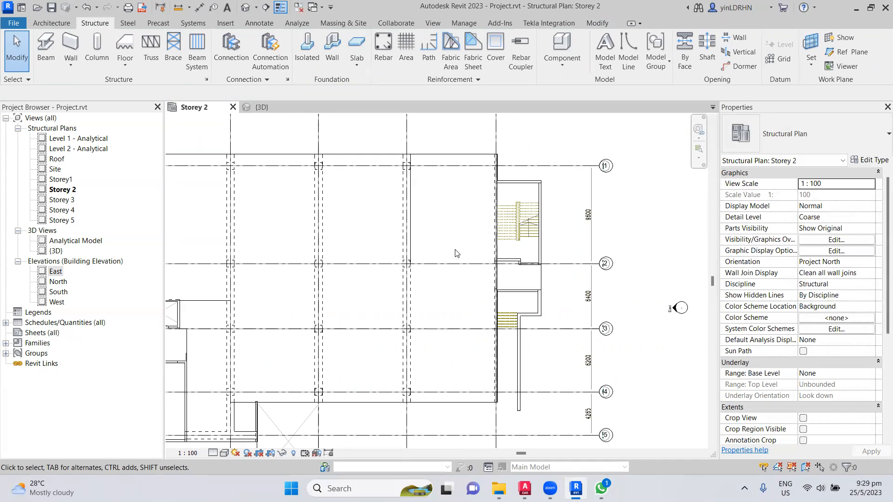
- Open the 3D view and hide the imported KSH-COM4-21-05-S-A... drawing in it
click(267, 106)
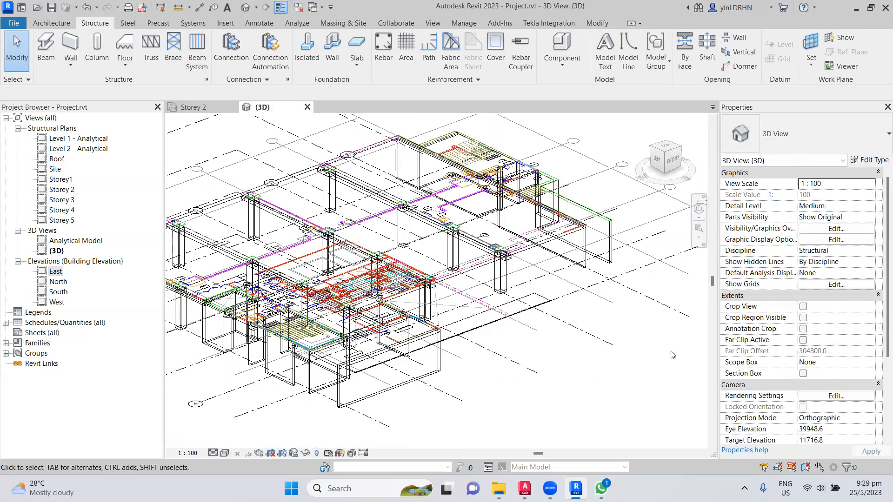
shift+middle_drag(565, 376, 569, 326)
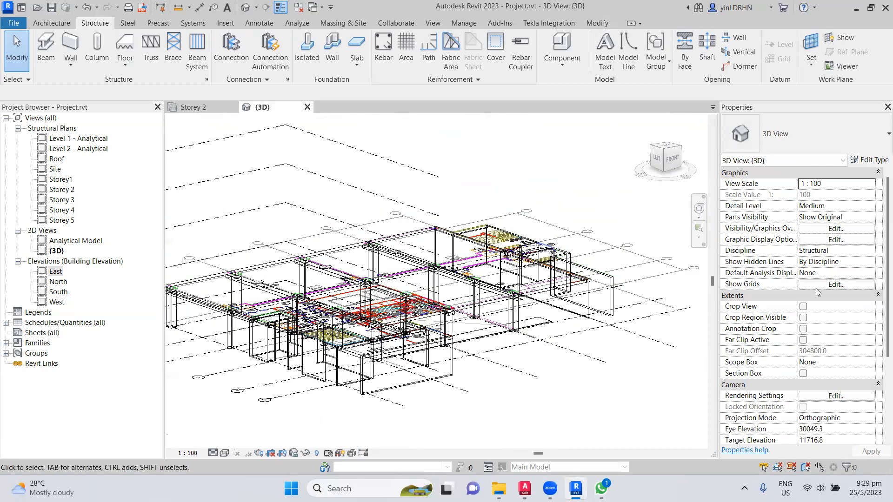
click(837, 228)
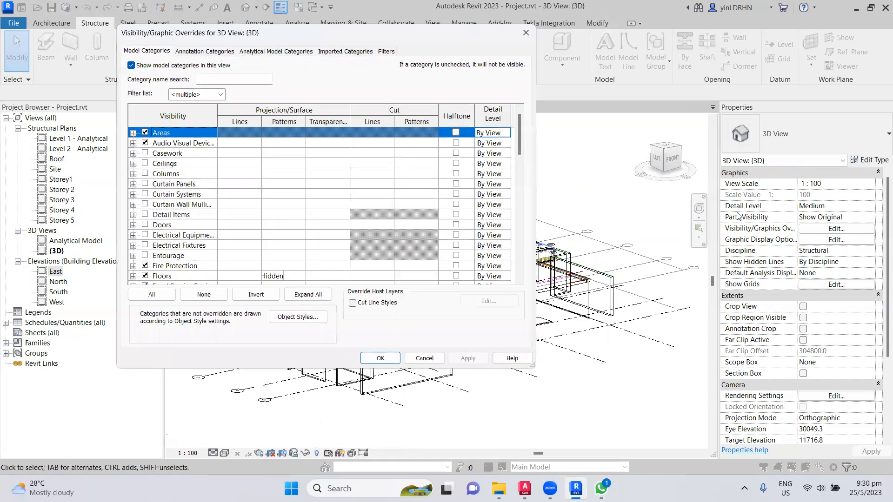
click(348, 53)
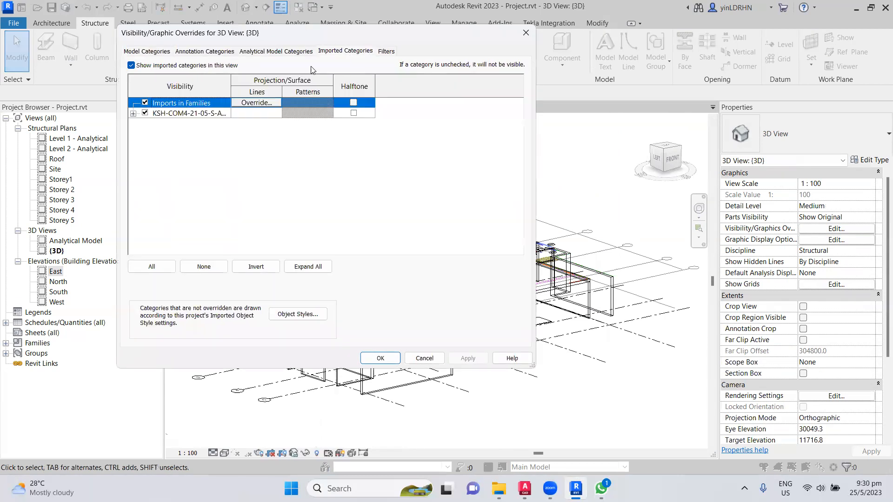
click(144, 113)
click(469, 358)
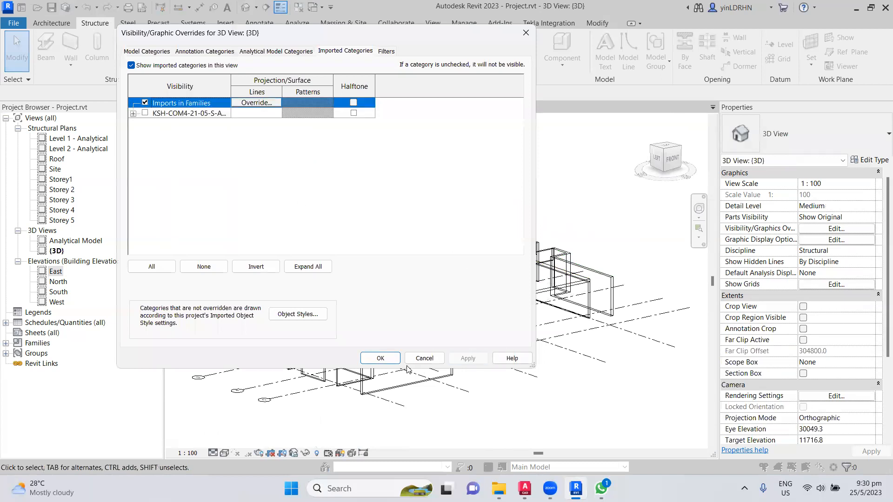
click(381, 359)
- Set the 3D view's visual style to Consistent Colors and examine the slabs around the lift shaft and core
shift+middle_drag(571, 415, 360, 444)
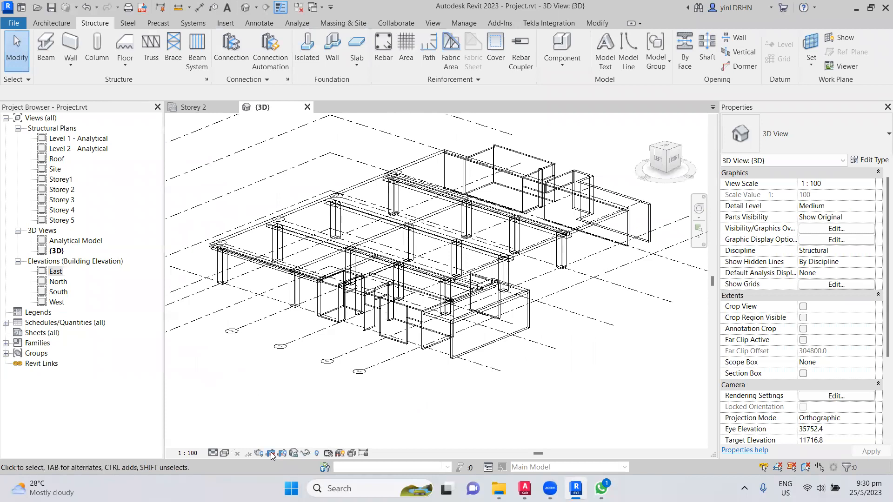
click(226, 454)
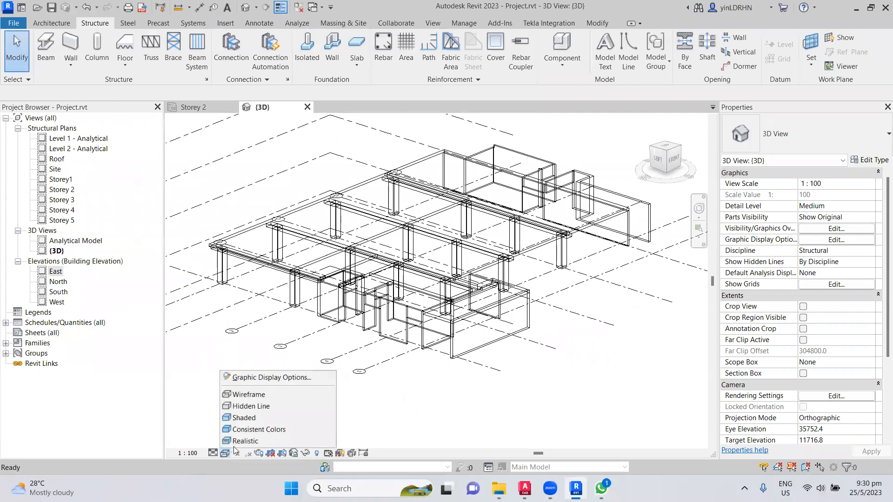
click(251, 429)
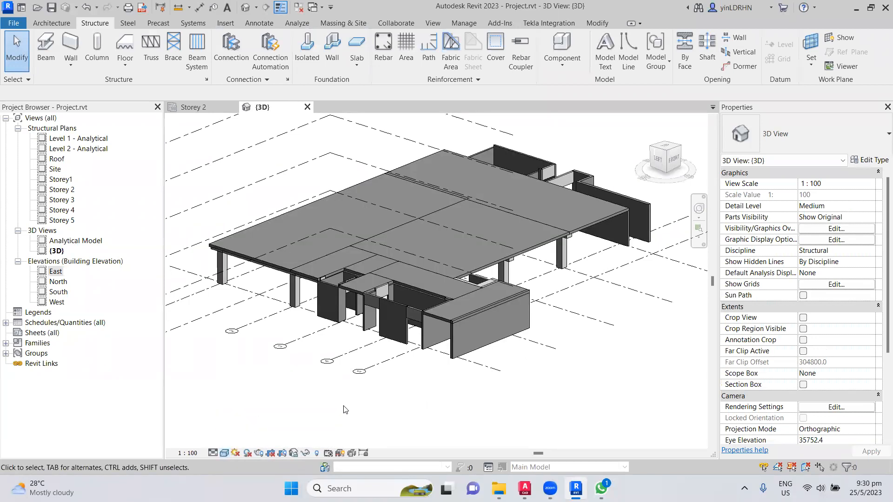
shift+middle_drag(590, 367, 521, 371)
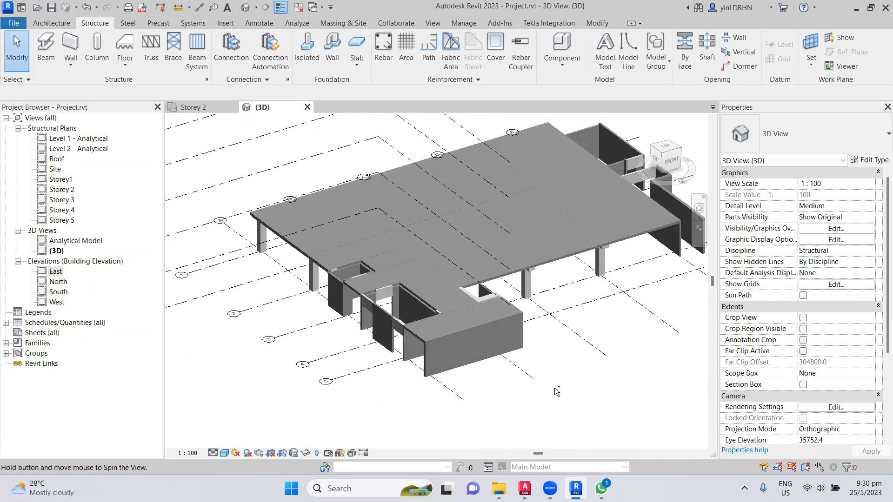
scroll(324, 262, up, 6)
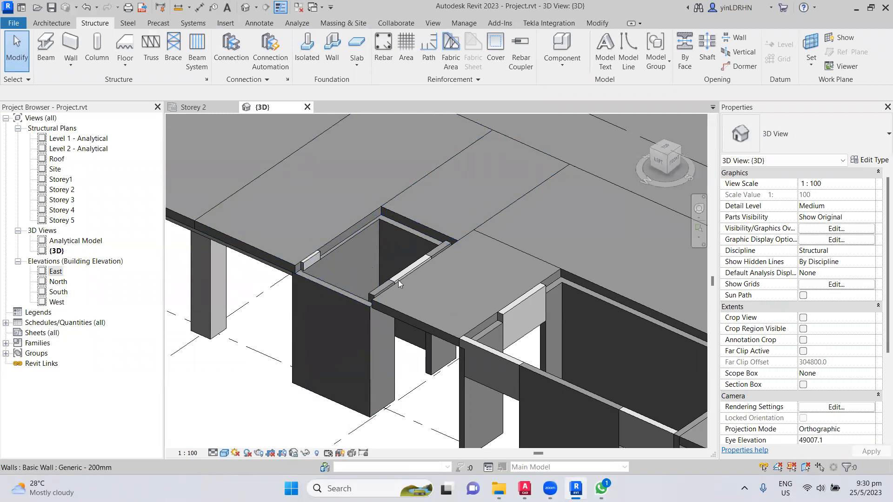
- Examine the slab edges around the lift shaft, the staircase core and the walls on the opposite side of the building in 3D
middle_drag(559, 339, 460, 341)
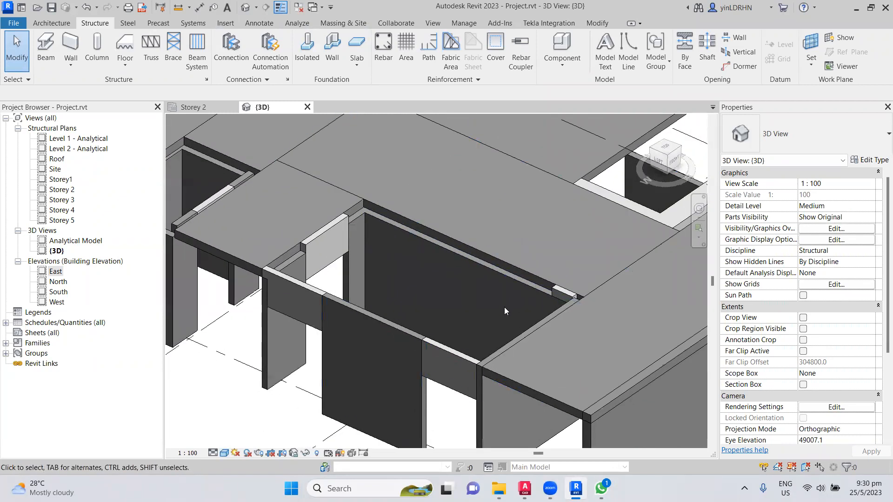
scroll(502, 308, down, 2)
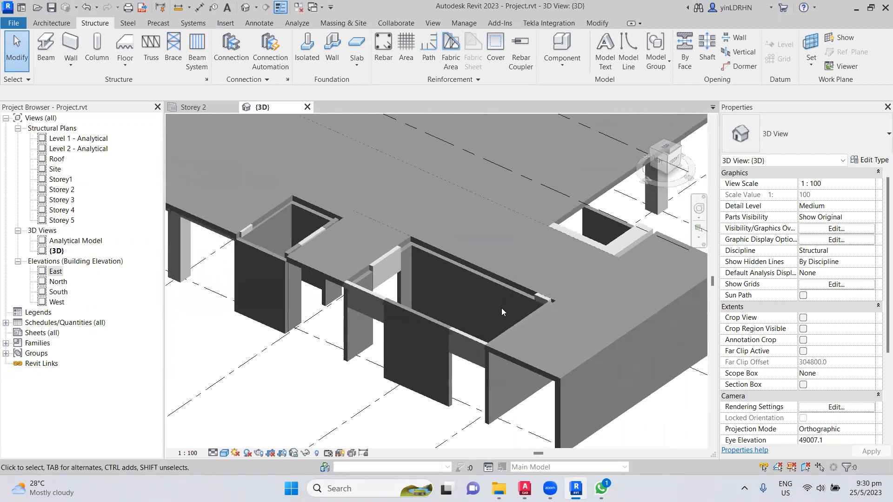
scroll(491, 311, down, 1)
shift+middle_drag(474, 374, 466, 349)
scroll(350, 324, up, 5)
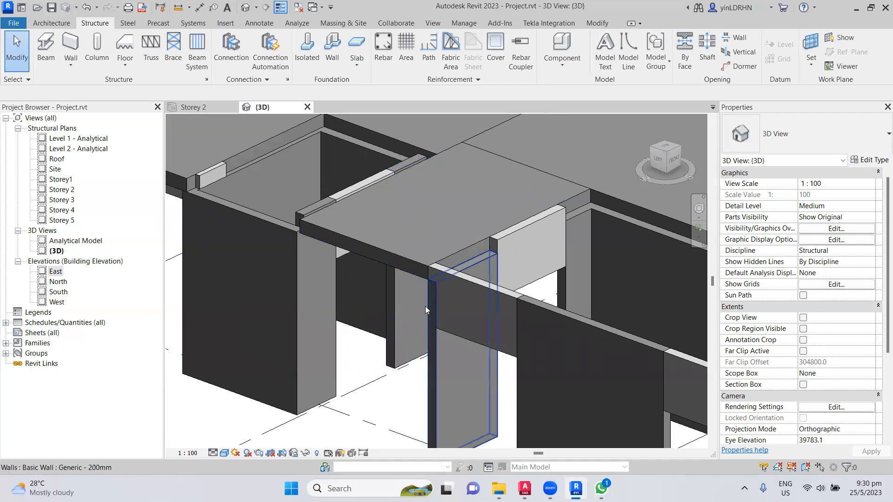
scroll(410, 325, down, 8)
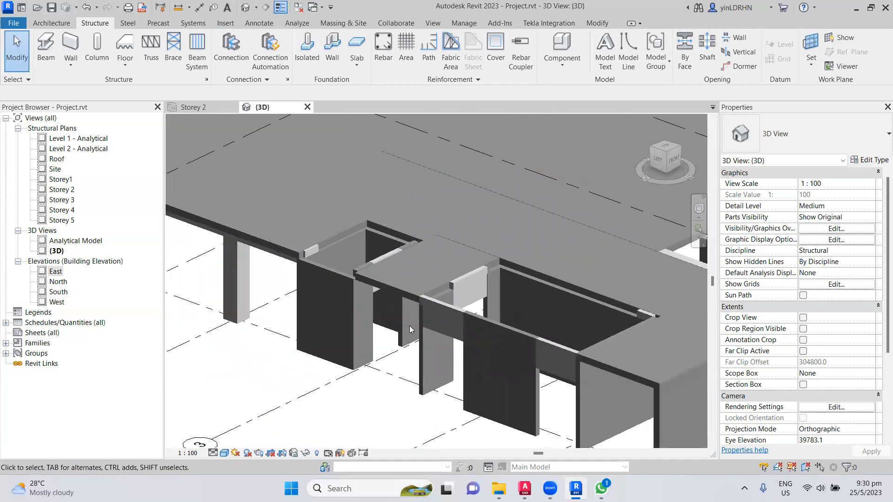
shift+middle_drag(581, 367, 488, 291)
scroll(506, 299, up, 3)
scroll(506, 299, up, 1)
scroll(502, 358, up, 3)
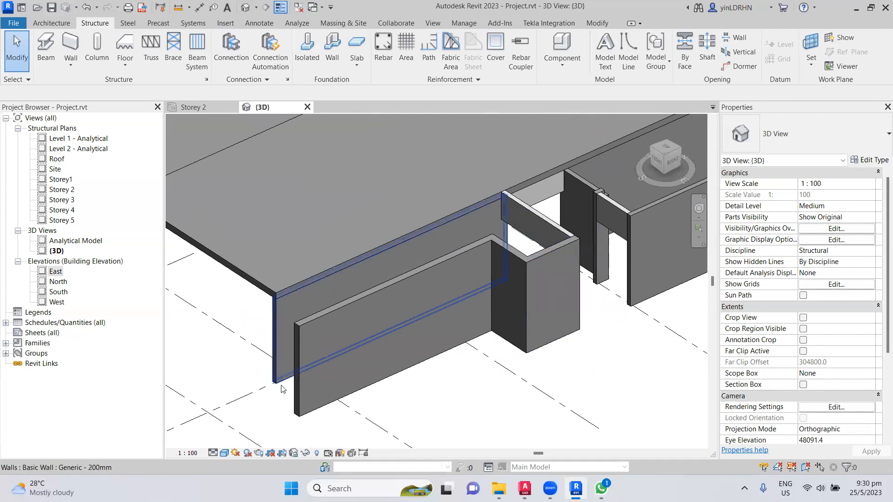
middle_drag(564, 317, 452, 369)
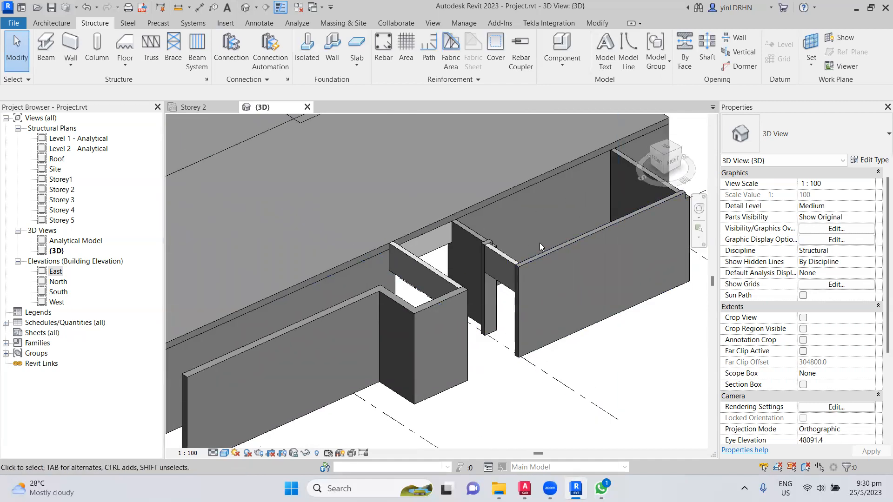
scroll(569, 212, down, 4)
shift+middle_drag(589, 247, 492, 379)
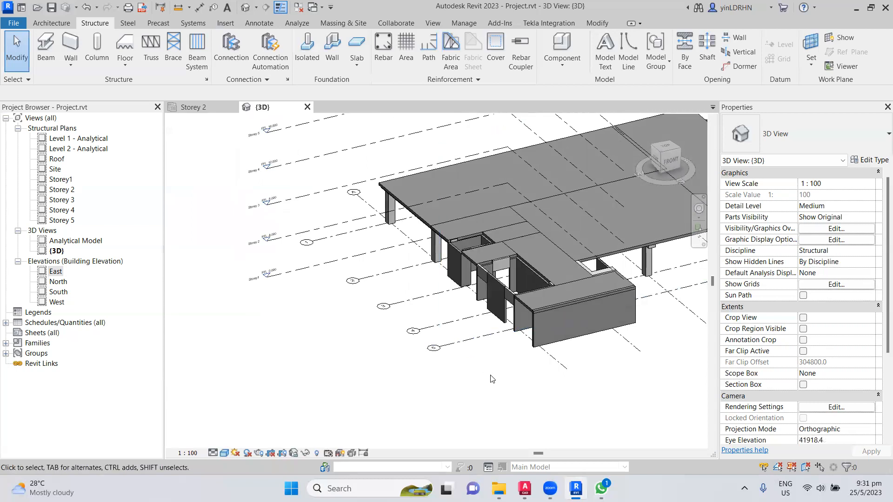
- Compare the uncovered bay beside the 200 mm wall at the crossed void in the Storey 2 plan and the 3D view
click(201, 110)
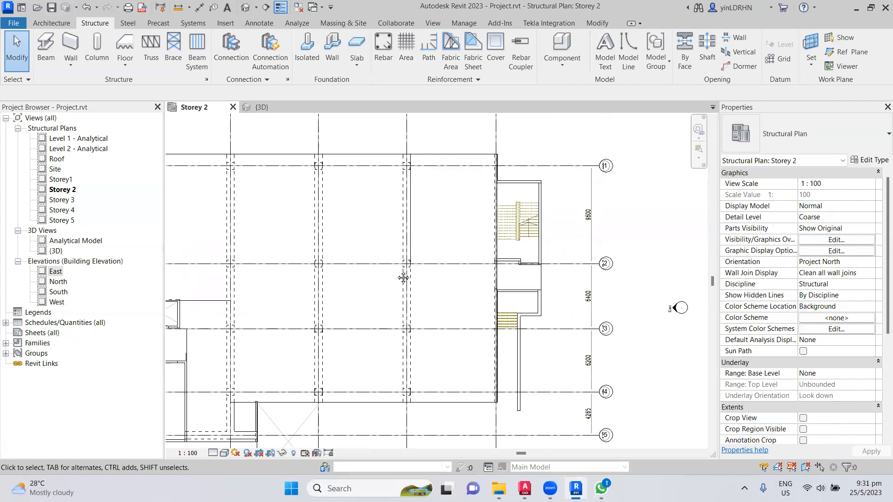
middle_drag(274, 351, 444, 240)
scroll(338, 296, up, 2)
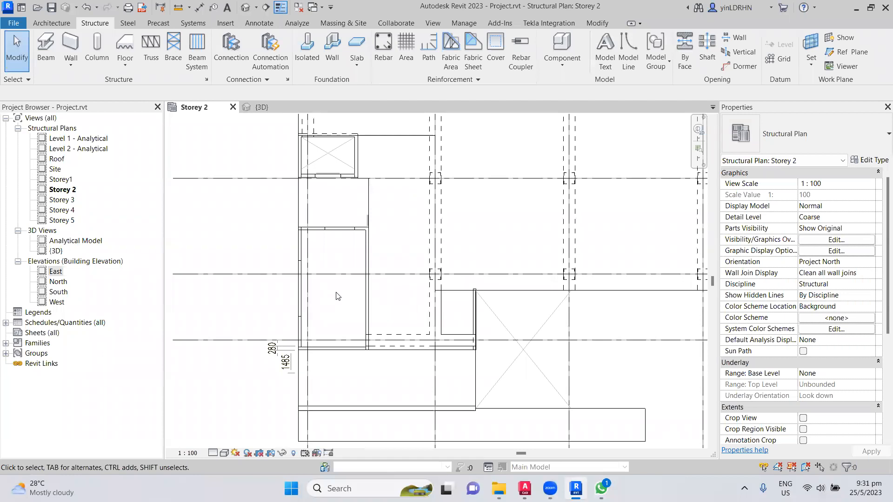
scroll(482, 316, up, 3)
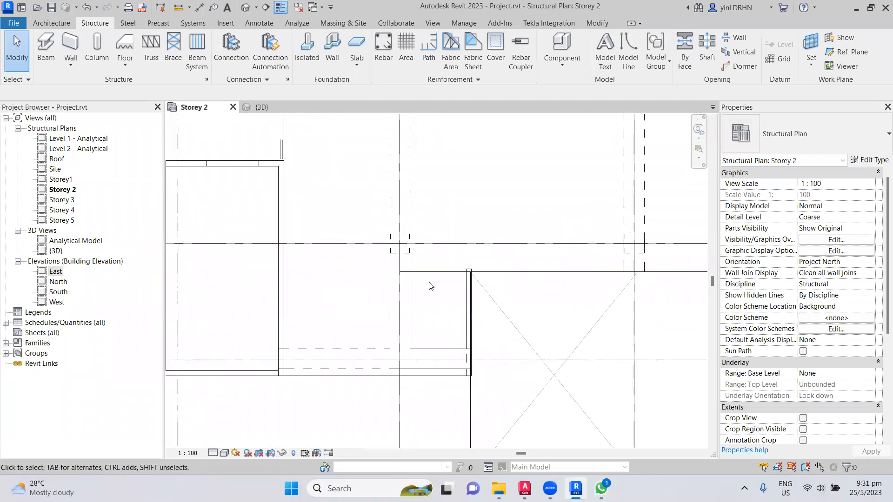
click(467, 309)
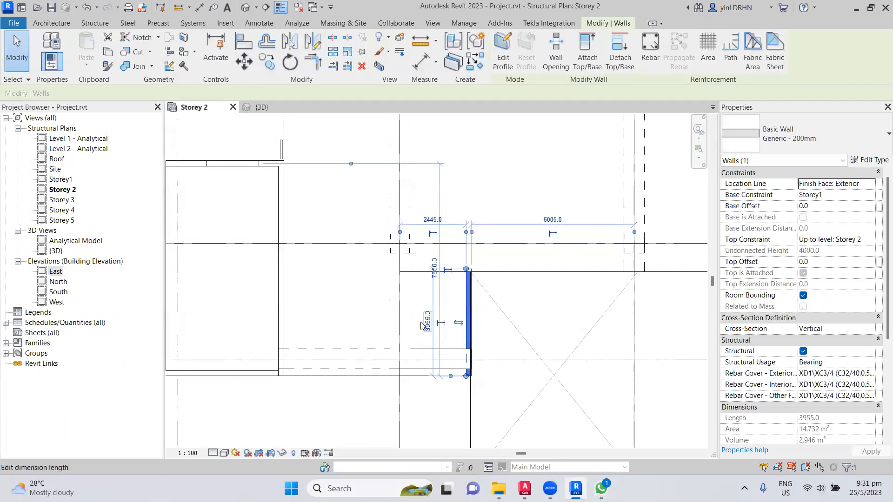
scroll(421, 321, up, 3)
click(559, 321)
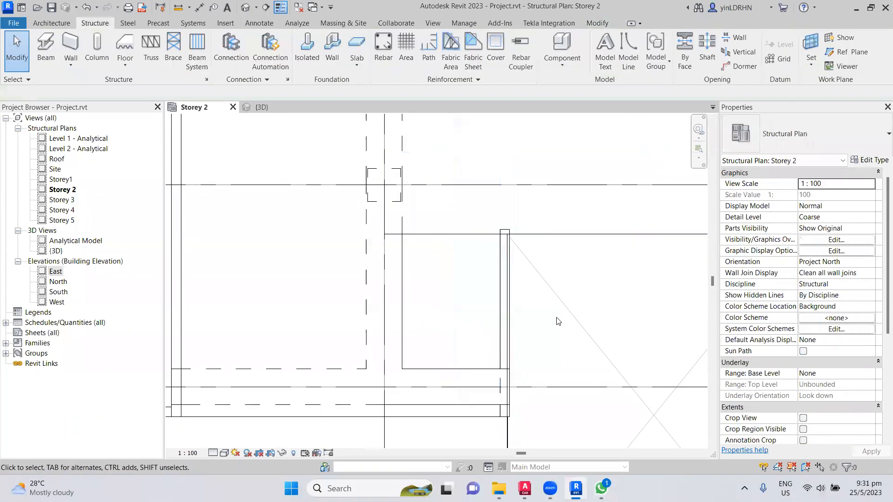
click(262, 107)
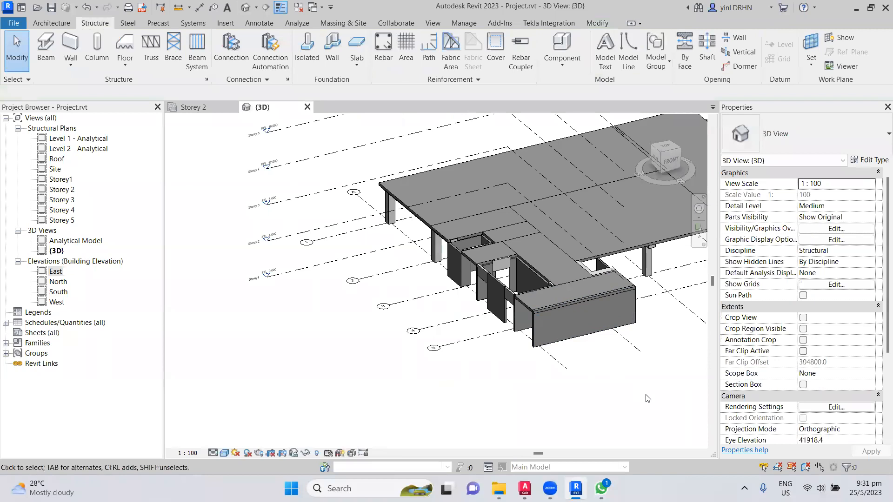
scroll(633, 396, up, 5)
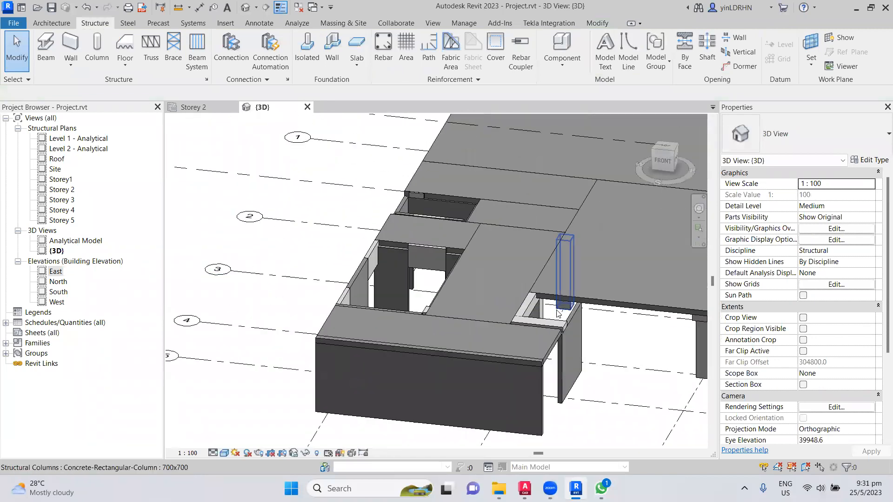
scroll(559, 313, up, 3)
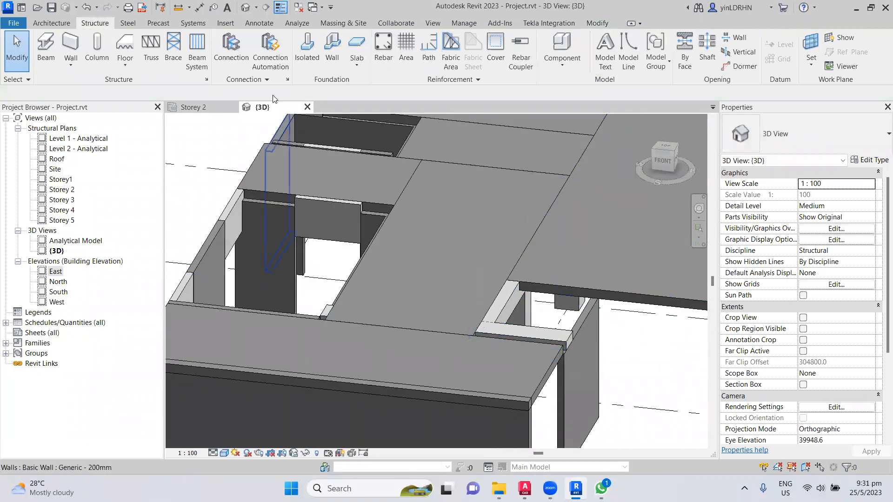
- Create a rectangular S275 floor of about 2645 × 3600 mm on Storey 2, from the slab edge at the gridline to the wall–beam edge intersection
click(192, 107)
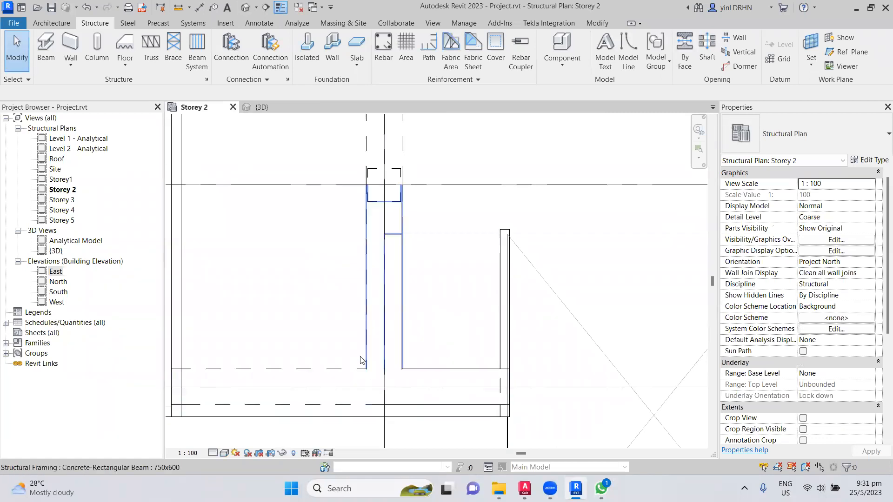
scroll(333, 218, down, 1)
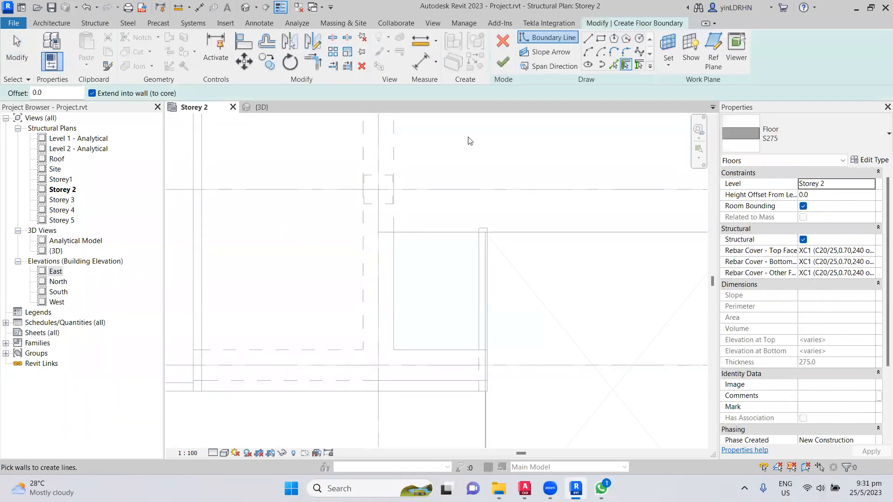
key(r)
key(c)
click(377, 229)
scroll(473, 381, up, 2)
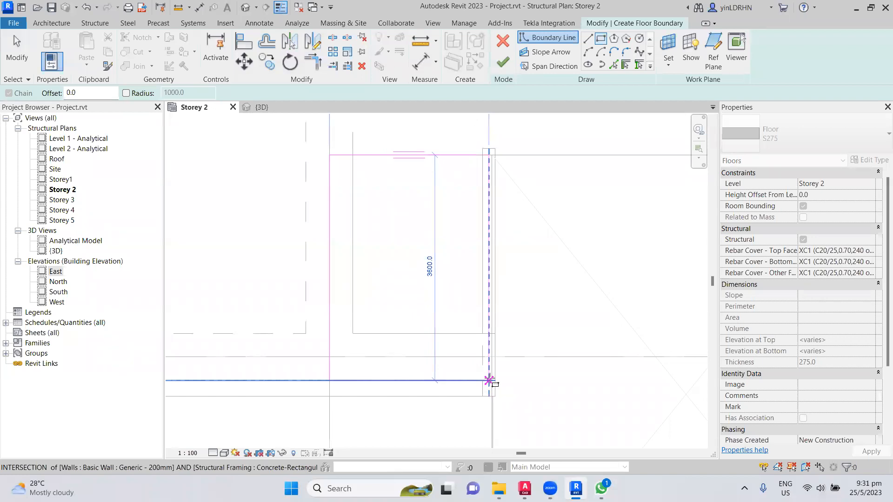
click(489, 381)
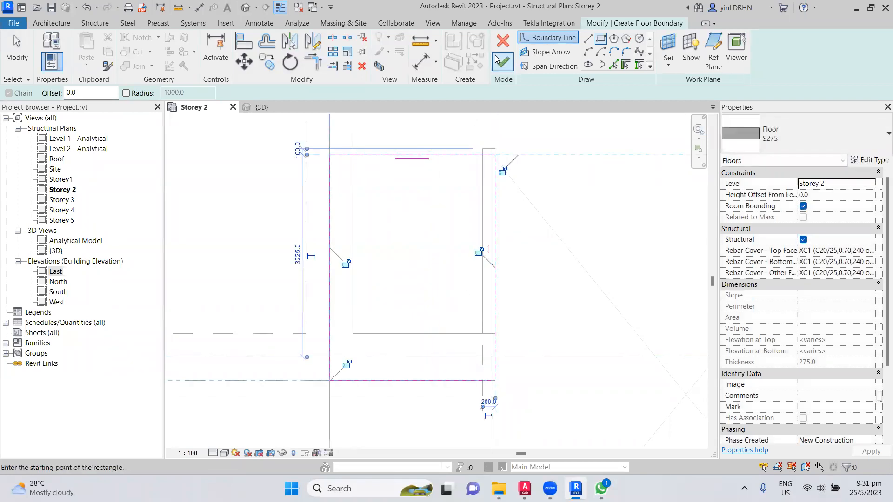
click(502, 62)
- Delete the new floor's span direction symbol and check its junction with the adjoining slab in the 3D view
click(475, 253)
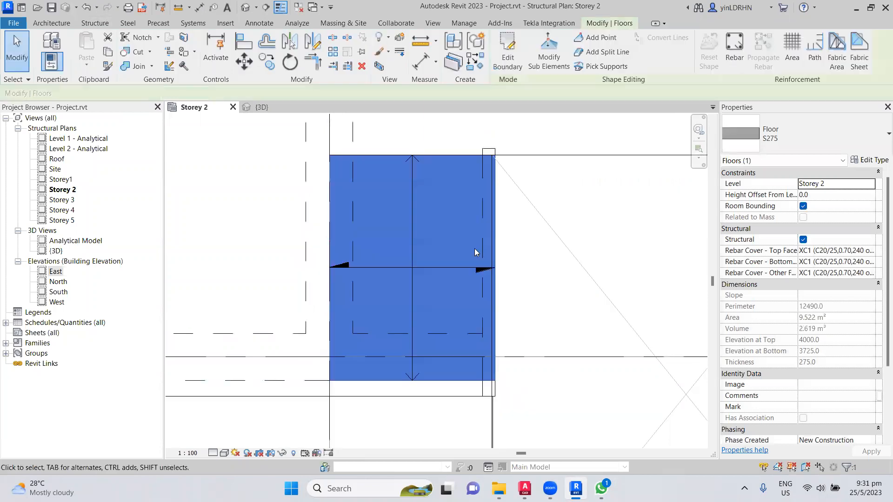
click(541, 261)
click(418, 271)
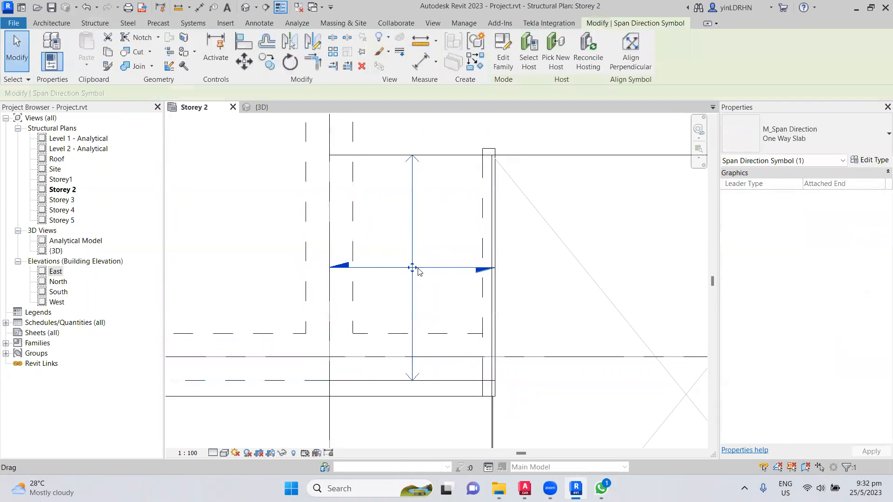
key(Delete)
scroll(489, 299, down, 5)
middle_drag(506, 224, 483, 368)
scroll(466, 303, down, 1)
middle_drag(574, 301, 552, 293)
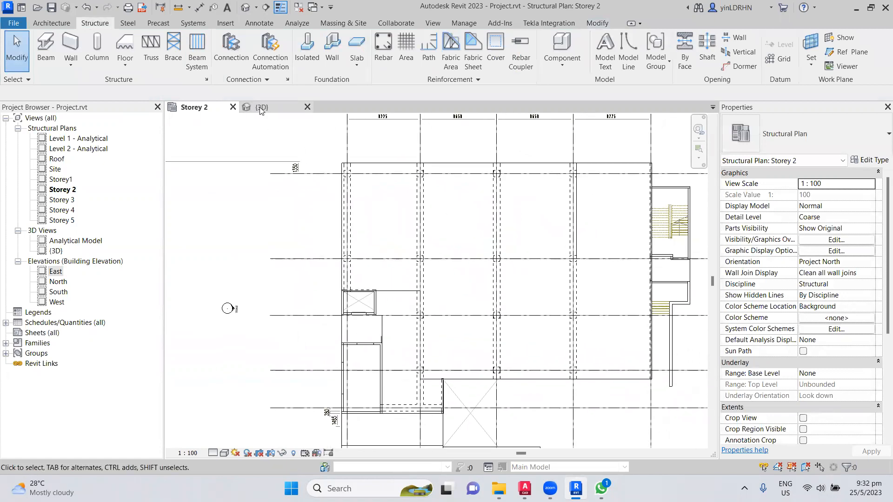
click(259, 107)
scroll(559, 356, up, 5)
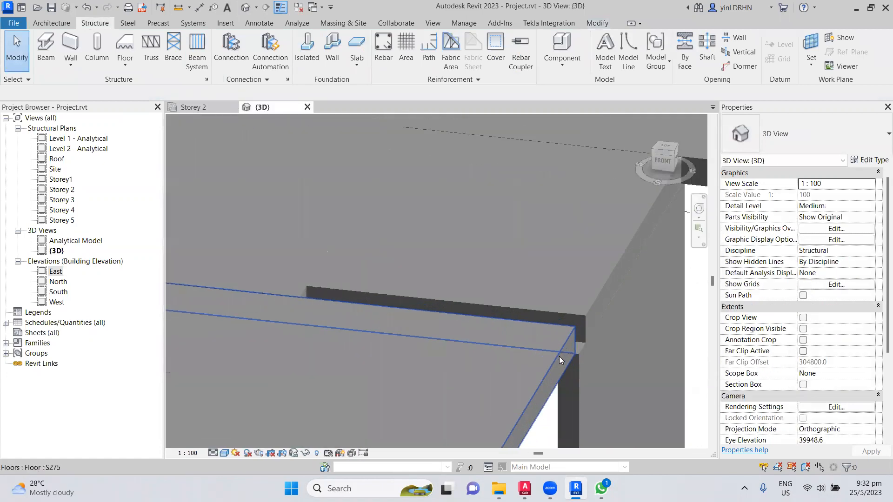
- Edit the new floor's boundary in the Storey 2 plan, extending its lower edge 255 mm to the 200 mm wall's lower end
click(226, 107)
scroll(411, 258, up, 3)
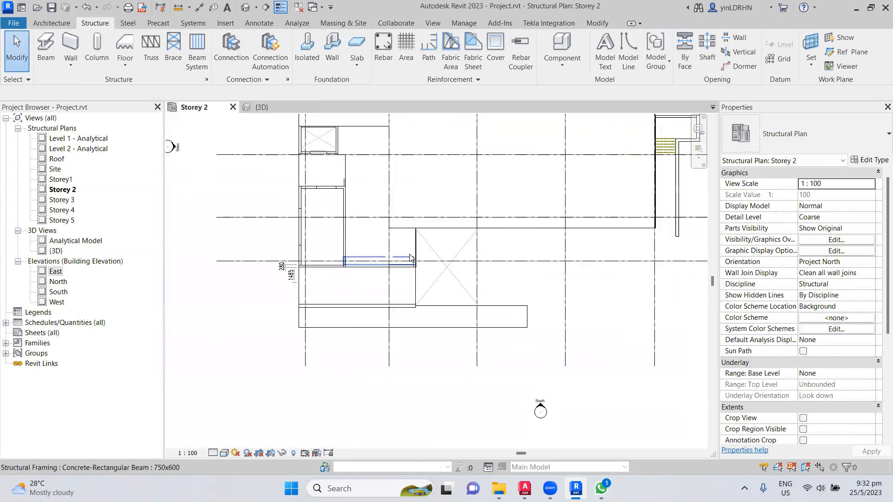
scroll(411, 258, up, 5)
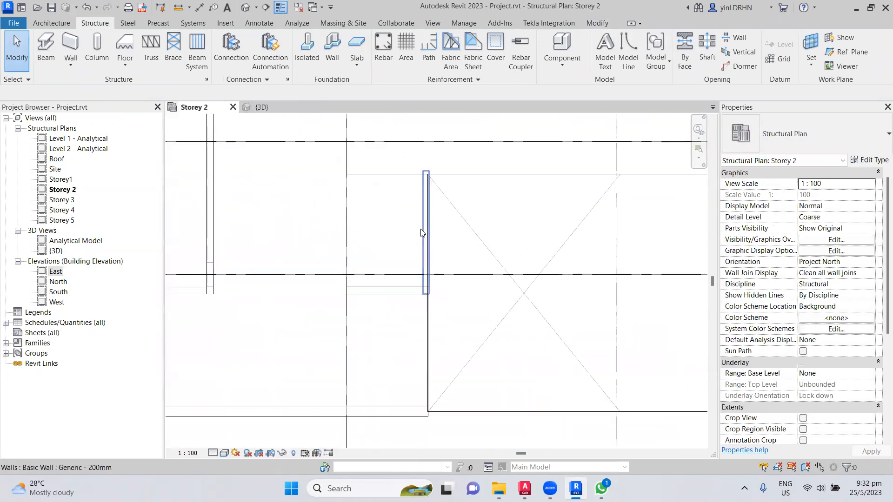
click(392, 184)
scroll(385, 297, up, 3)
click(518, 61)
scroll(337, 301, up, 2)
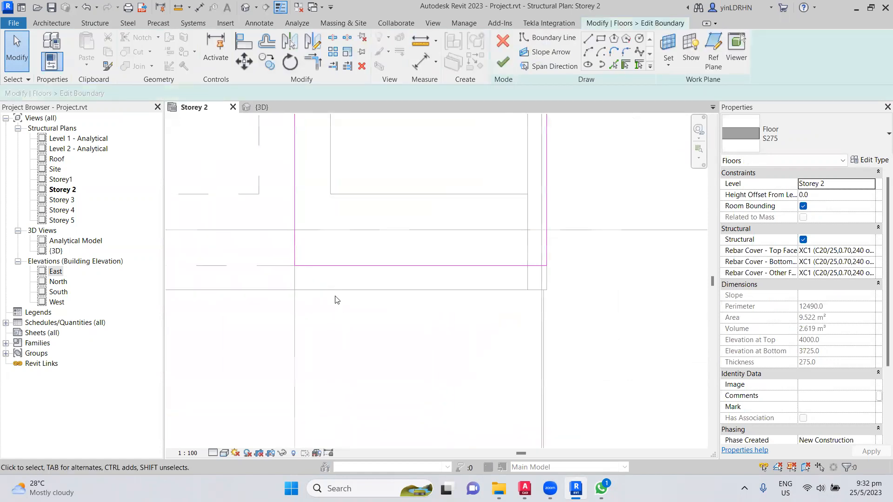
click(418, 266)
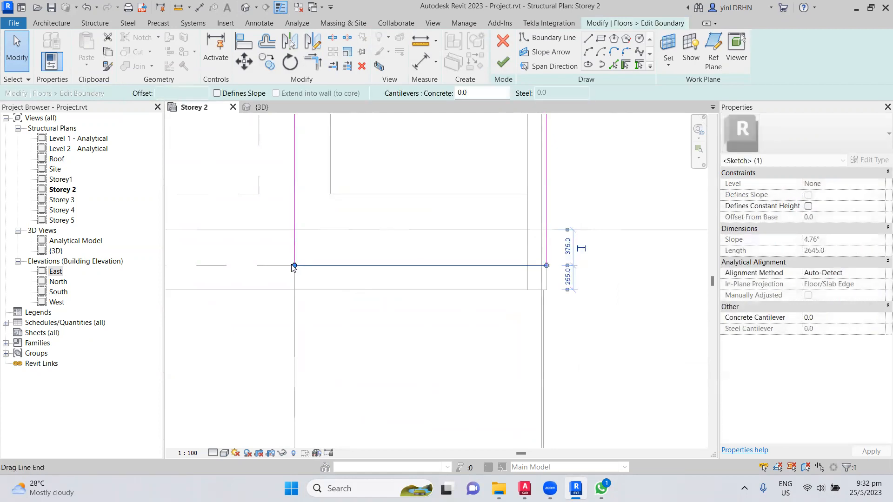
drag(294, 266, 295, 290)
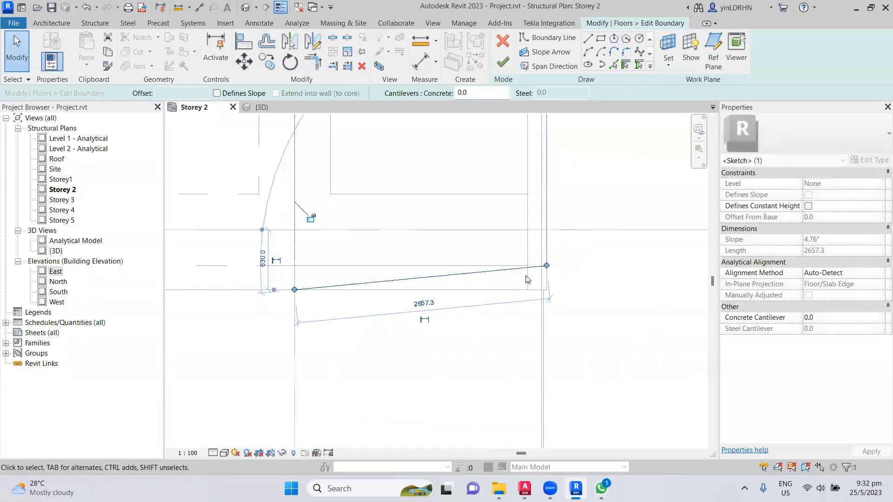
drag(546, 266, 546, 289)
click(547, 270)
click(295, 256)
drag(295, 266, 295, 289)
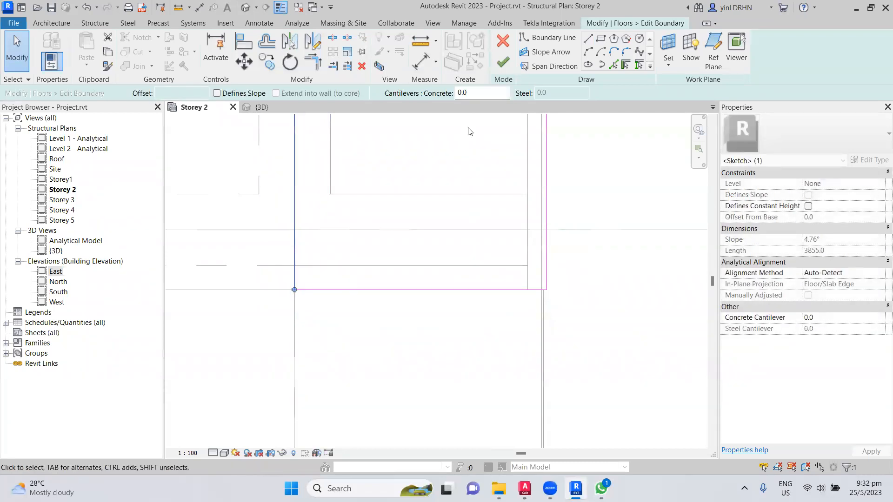
click(502, 65)
click(485, 252)
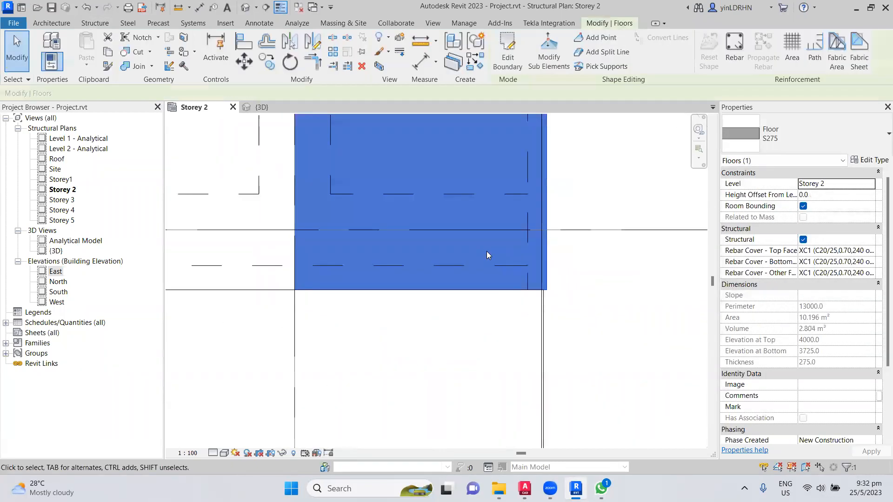
click(511, 321)
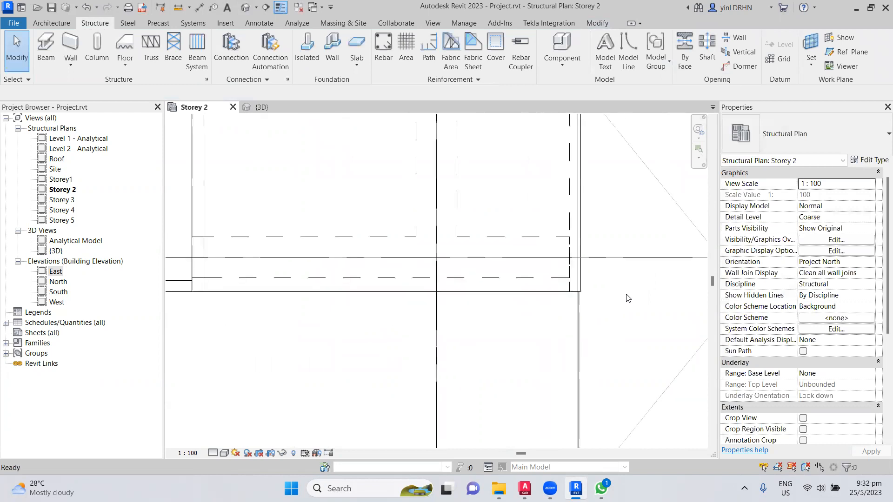
- Inspect the corner where the extended floor meets the adjoining slab above the 200 mm wall in the 3D view
click(255, 110)
scroll(497, 292, down, 3)
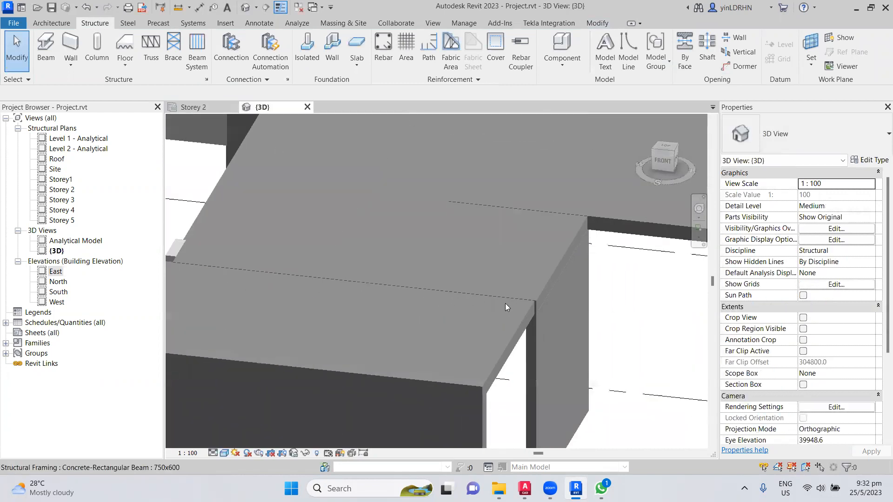
shift+middle_drag(655, 394, 423, 386)
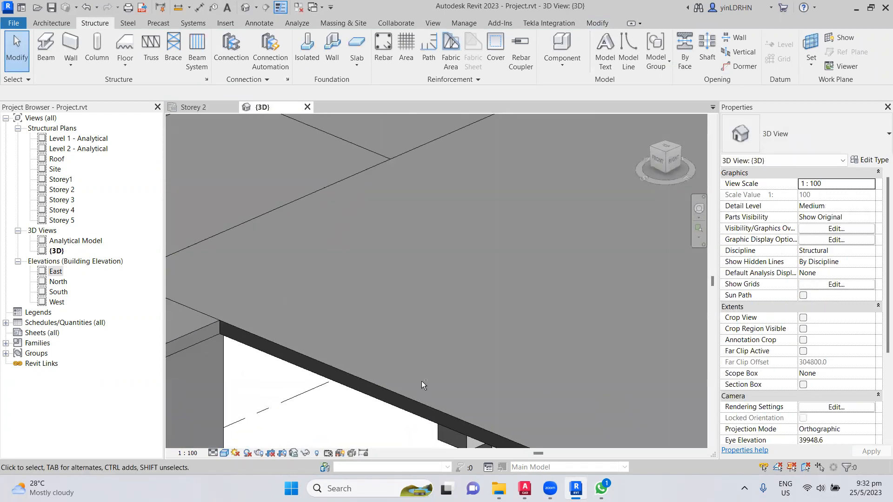
middle_drag(287, 366, 583, 237)
shift+middle_drag(488, 333, 494, 320)
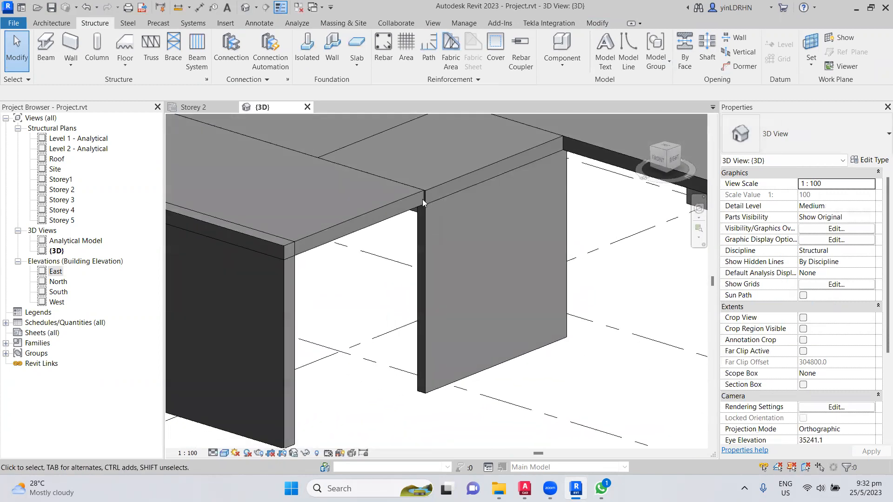
scroll(423, 191, up, 5)
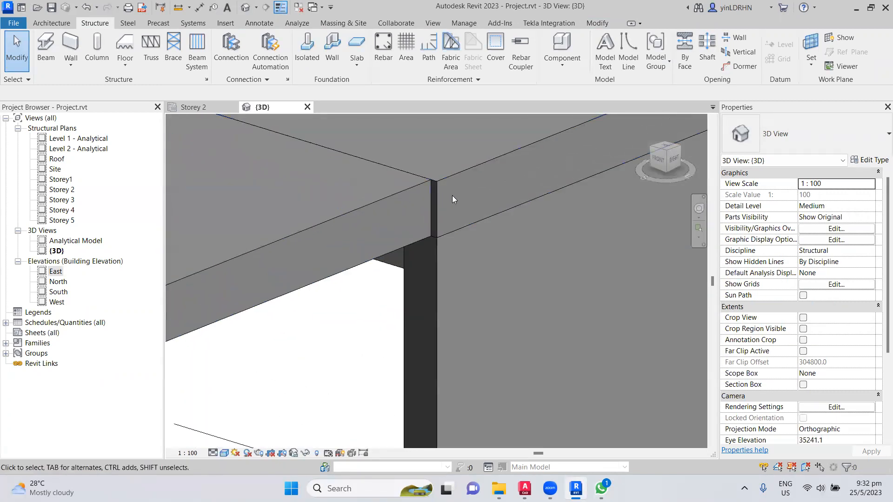
- Examine the floor slab junctions along the walls and beams near gridlines 4 and 5 in the 3D view
scroll(453, 200, down, 3)
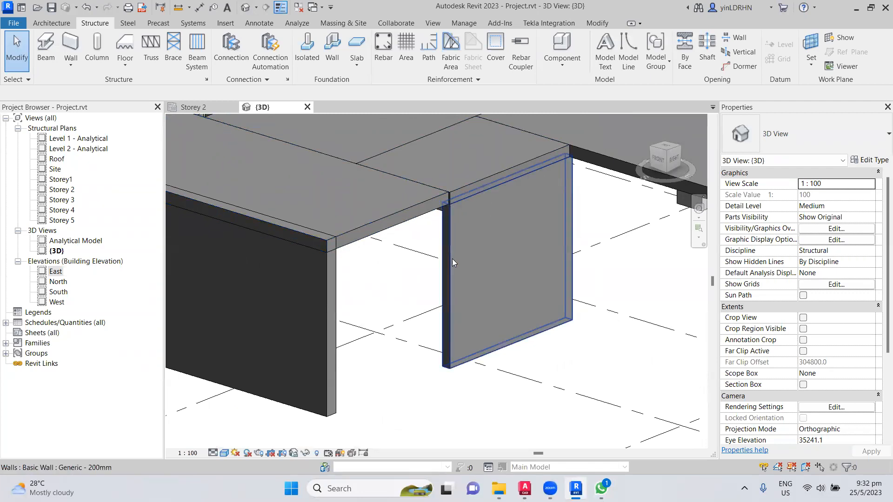
scroll(453, 261, down, 2)
shift+middle_drag(453, 261, 414, 386)
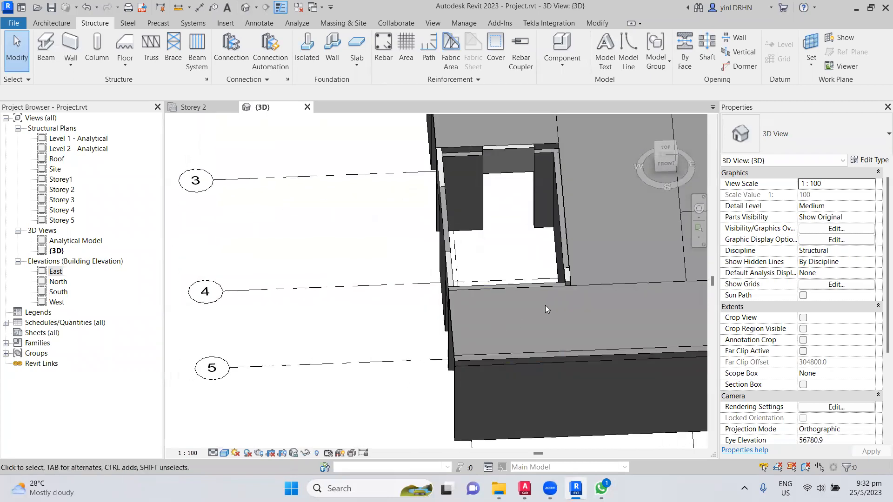
scroll(591, 282, up, 2)
shift+middle_drag(577, 259, 599, 234)
scroll(599, 233, down, 2)
scroll(366, 292, up, 3)
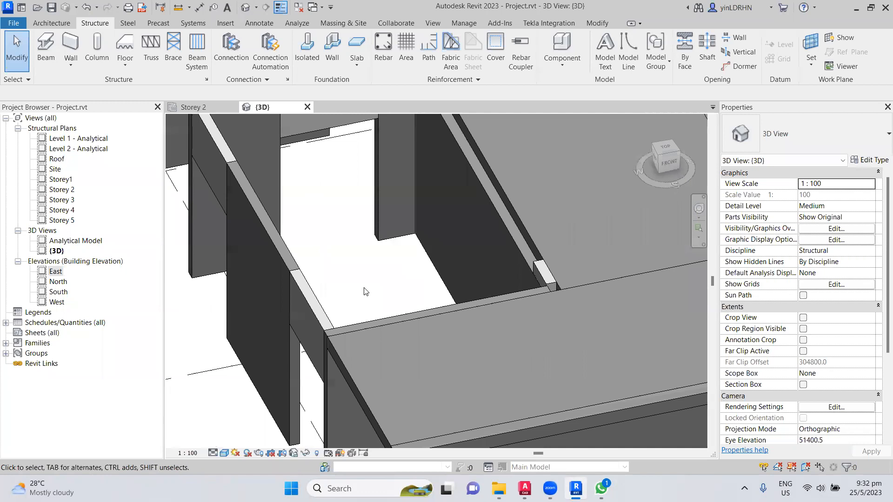
scroll(367, 292, down, 3)
shift+middle_drag(366, 292, 503, 242)
scroll(534, 140, up, 3)
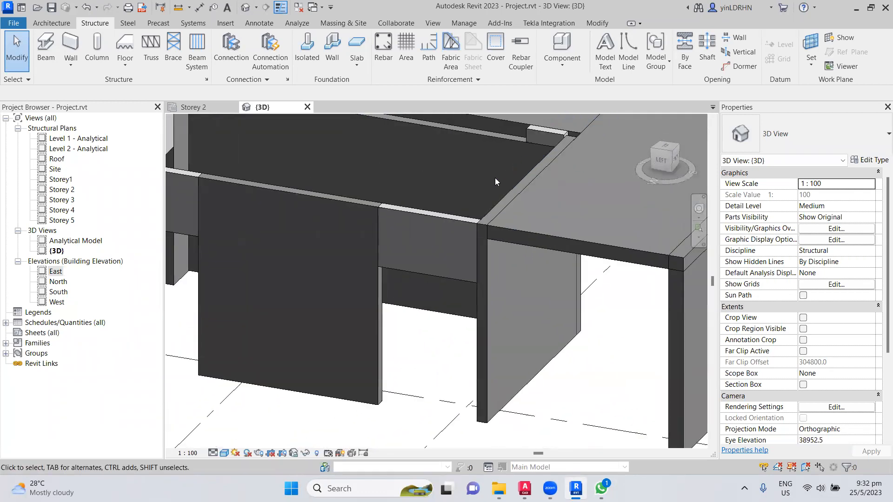
scroll(491, 184, down, 4)
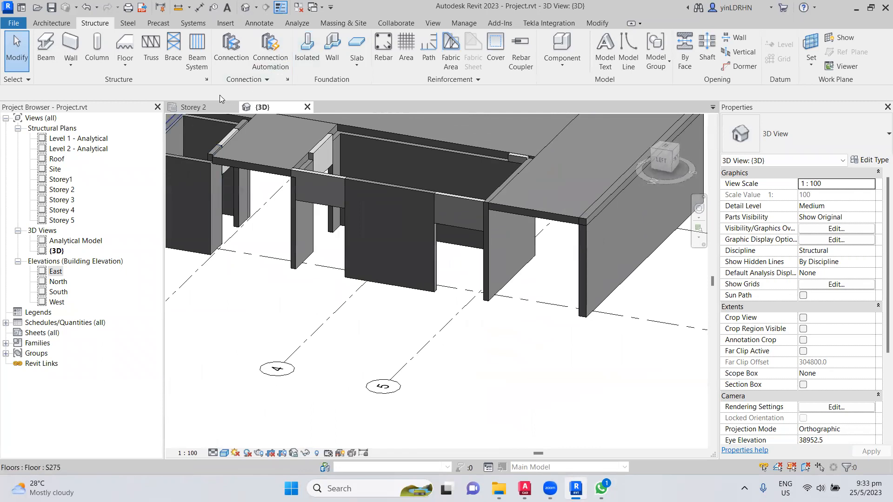
- Check in the Storey 2 plan how the lower S275 floor meets the extended floor at the 200 mm wall's lower end
click(200, 109)
scroll(519, 306, down, 3)
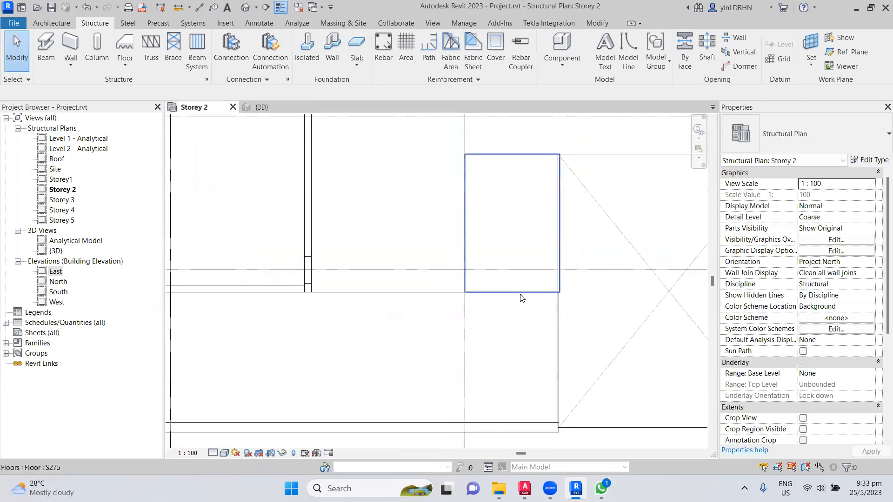
scroll(512, 309, up, 5)
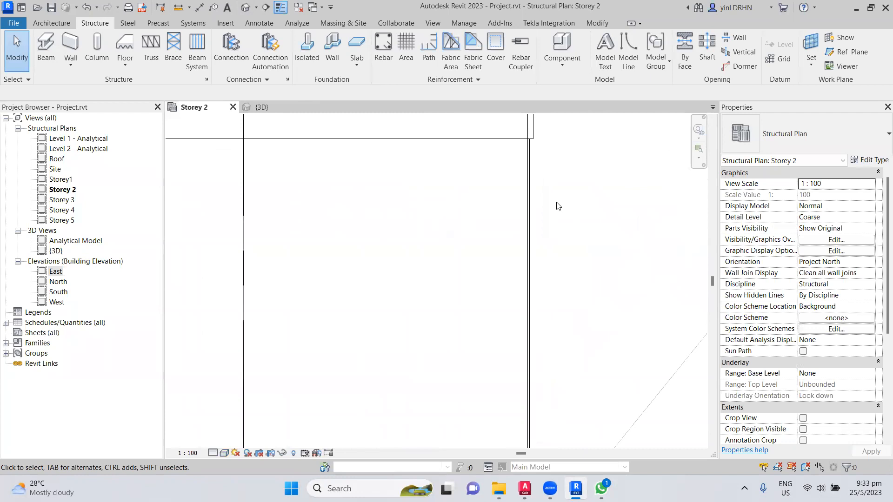
click(529, 189)
ctrl+scroll(560, 239, up, 3)
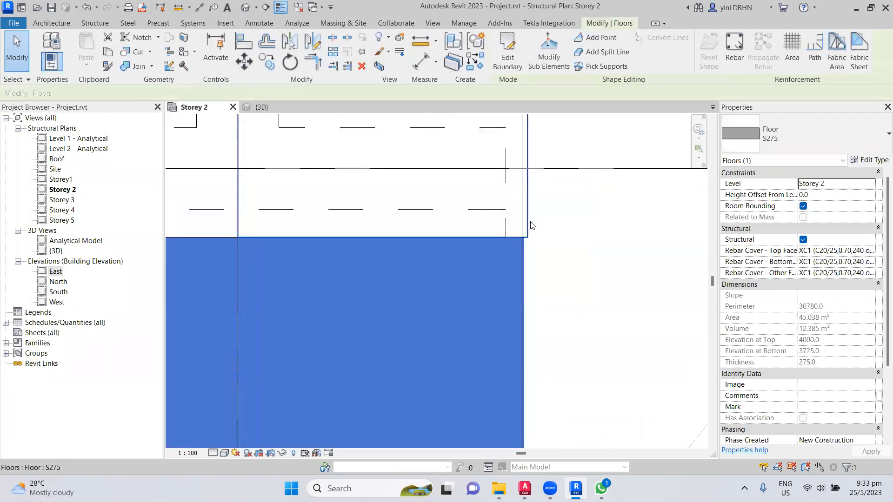
click(559, 255)
scroll(557, 252, down, 9)
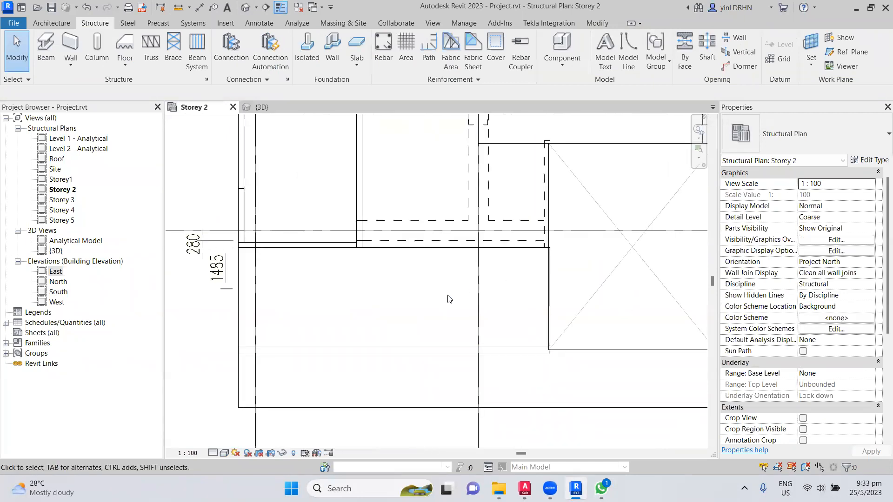
- Review the Storey 2 plan for remaining slab areas and examine the stair core between gridlines 1 and 2
scroll(449, 299, down, 6)
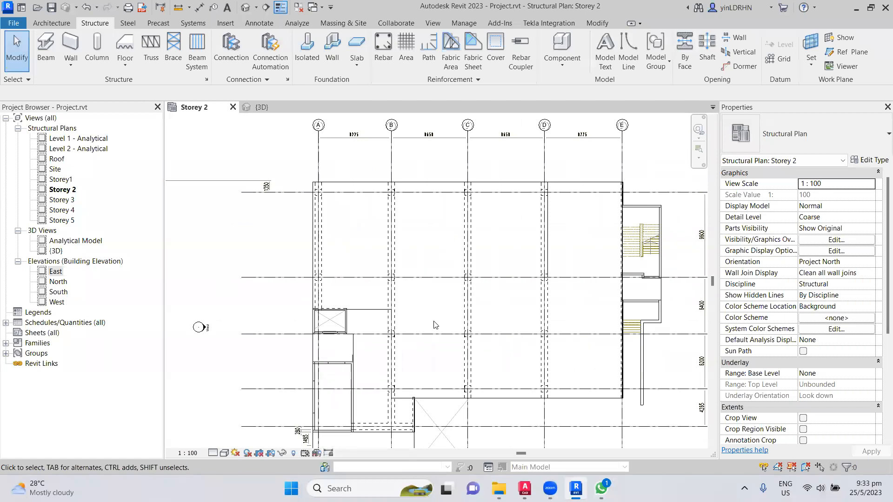
middle_drag(429, 331, 427, 249)
scroll(343, 255, up, 3)
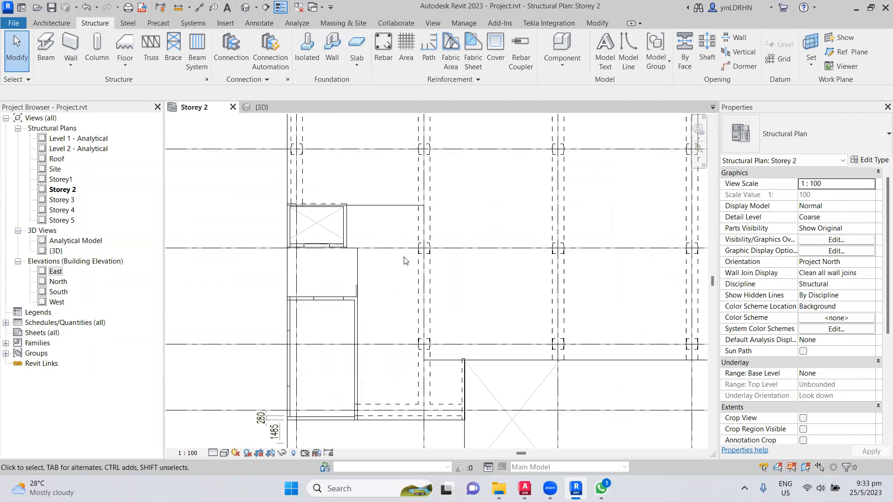
scroll(404, 260, down, 3)
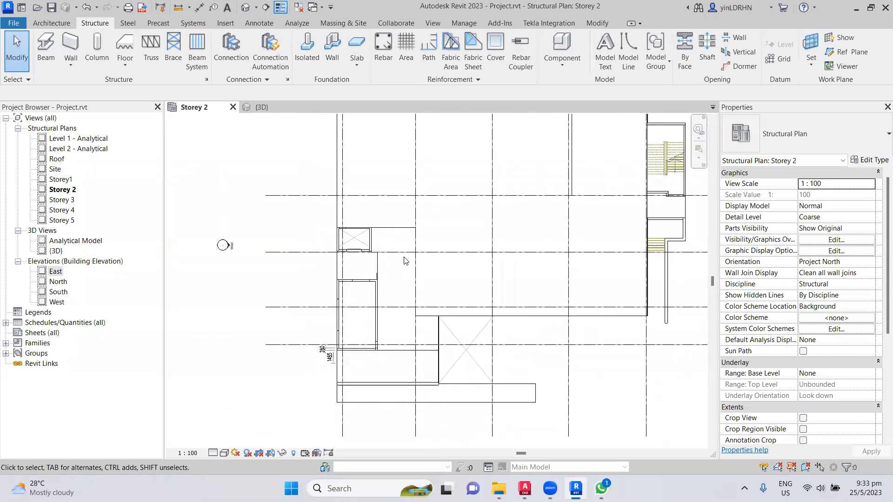
middle_drag(480, 242, 387, 313)
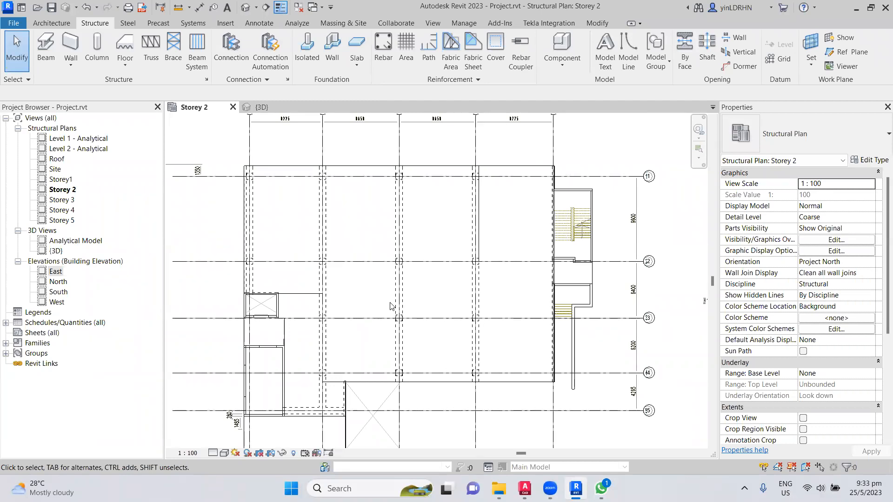
scroll(584, 244, up, 2)
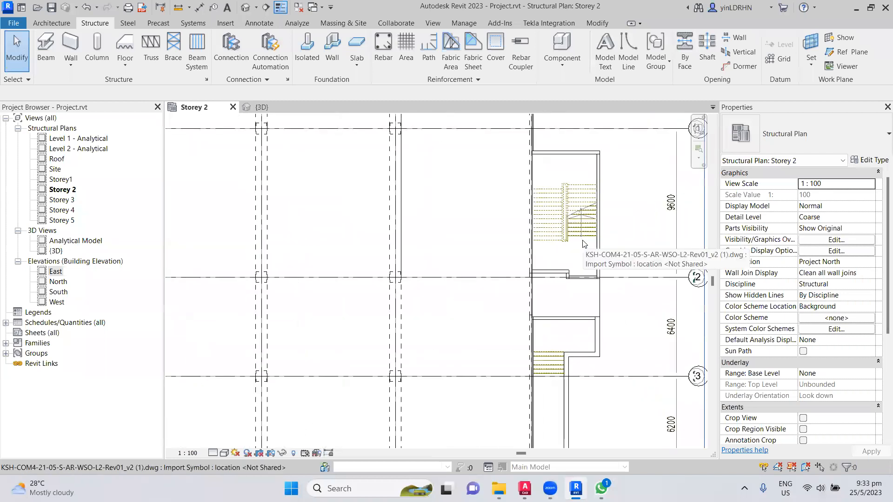
scroll(554, 200, up, 3)
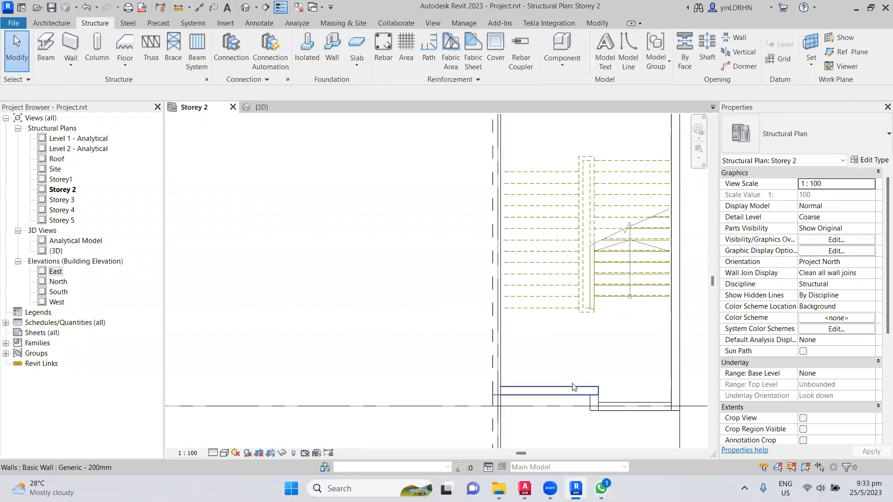
middle_drag(565, 269, 570, 365)
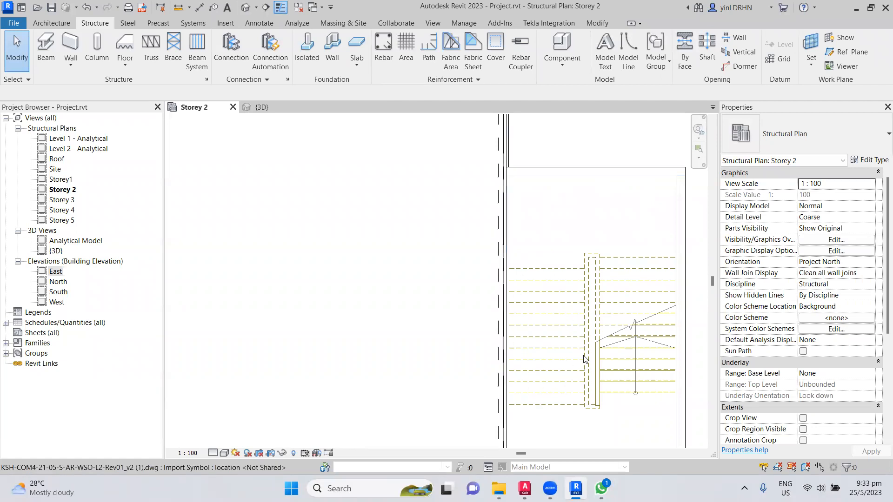
middle_drag(549, 406, 523, 353)
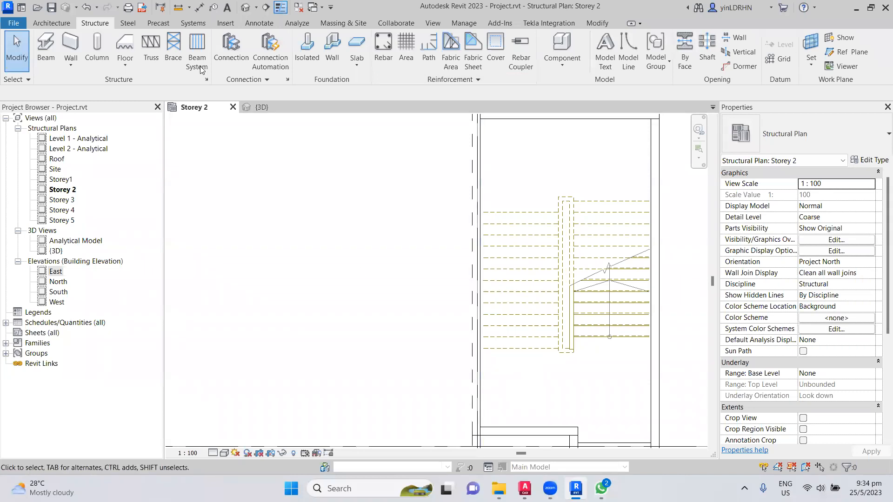
- Measure the width of the stair flight beside the main slab, from the central divider to the slab edge
click(179, 10)
scroll(570, 350, up, 2)
click(414, 346)
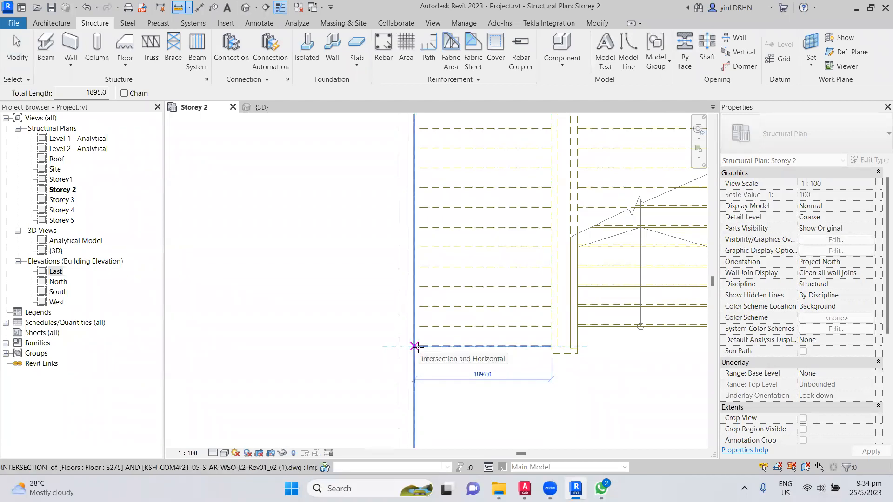
key(Escape)
key(Escape)
middle_drag(553, 369, 416, 369)
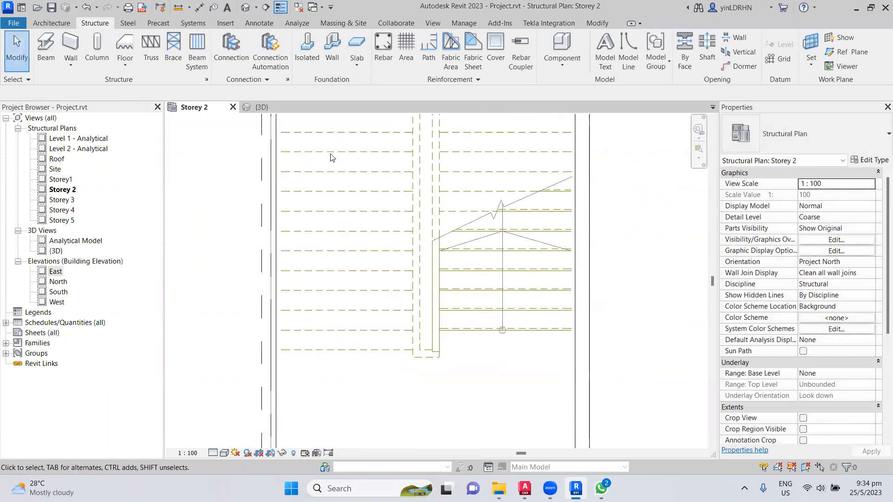
- Measure the width of the other stair flight, from the central divider to the 200 mm wall's inner face
click(178, 7)
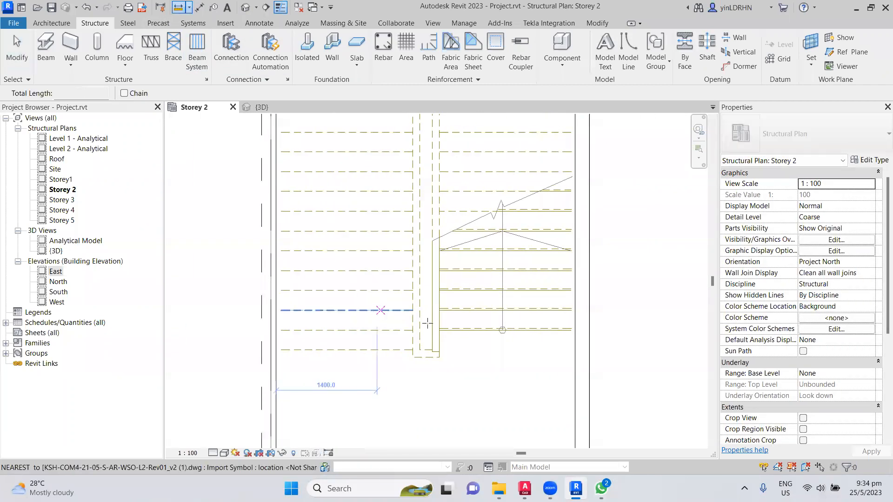
click(439, 331)
click(575, 330)
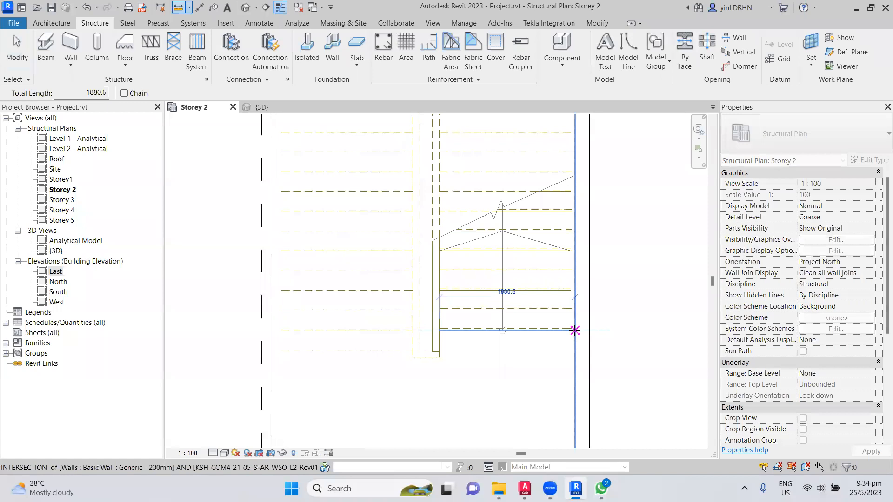
scroll(575, 330, up, 3)
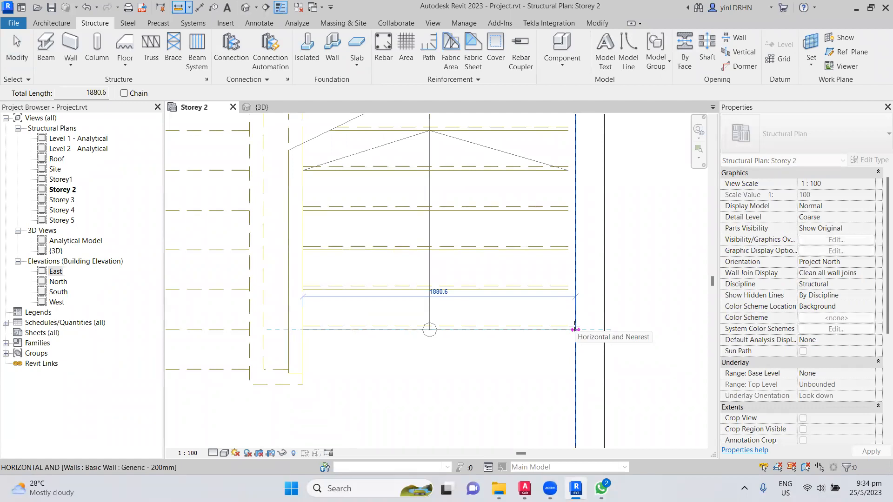
key(Escape)
key(Escape)
middle_drag(419, 365, 596, 358)
scroll(599, 362, down, 1)
scroll(599, 362, down, 1)
scroll(599, 363, down, 3)
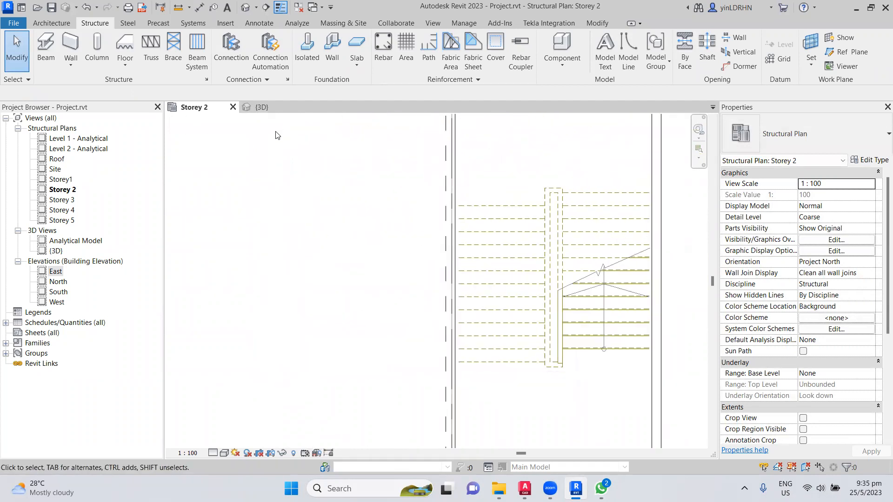
click(64, 27)
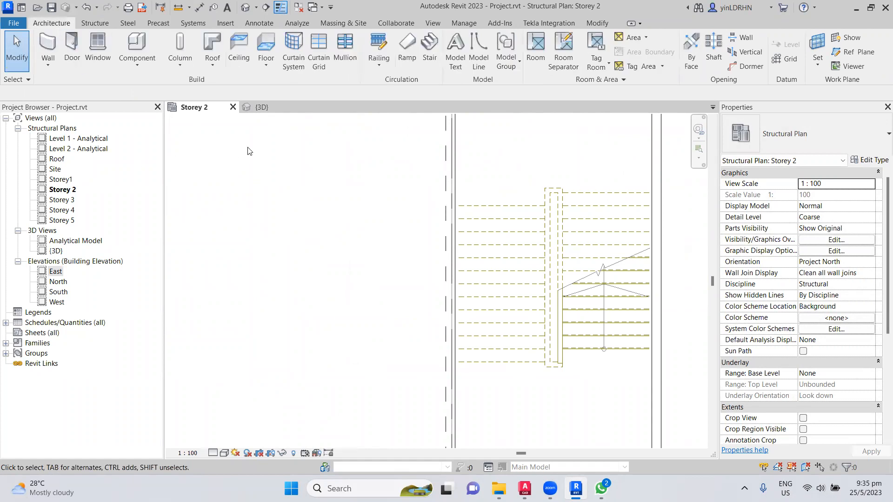
click(429, 49)
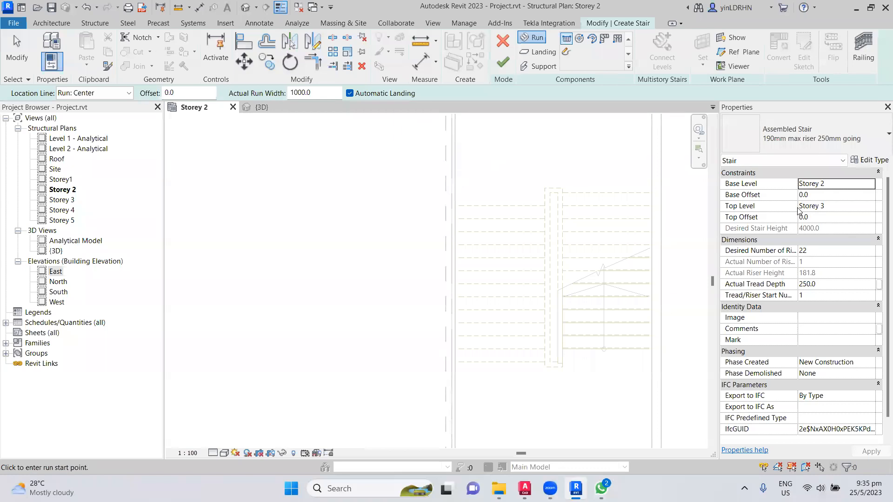
click(503, 41)
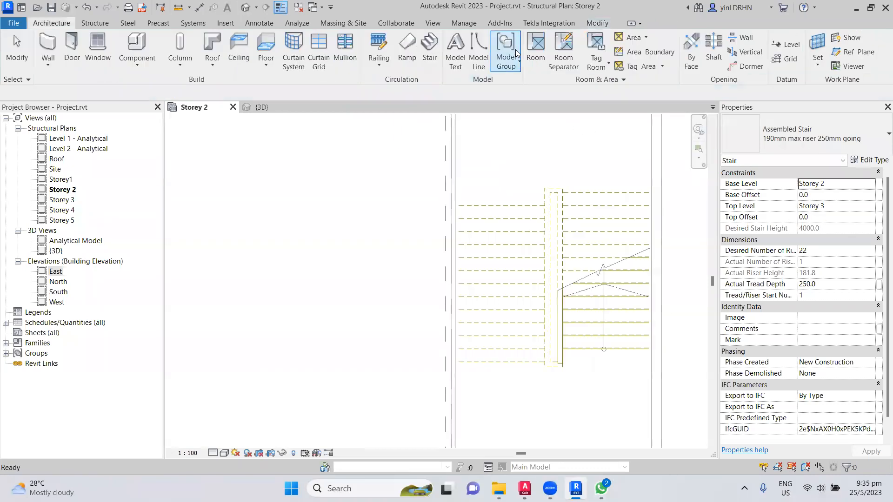
- Sketch a rectangular S275 floor boundary on Storey 2 for the landing above the short stair between gridlines 2 and 3, reaching the main slab's edge
scroll(597, 186, down, 3)
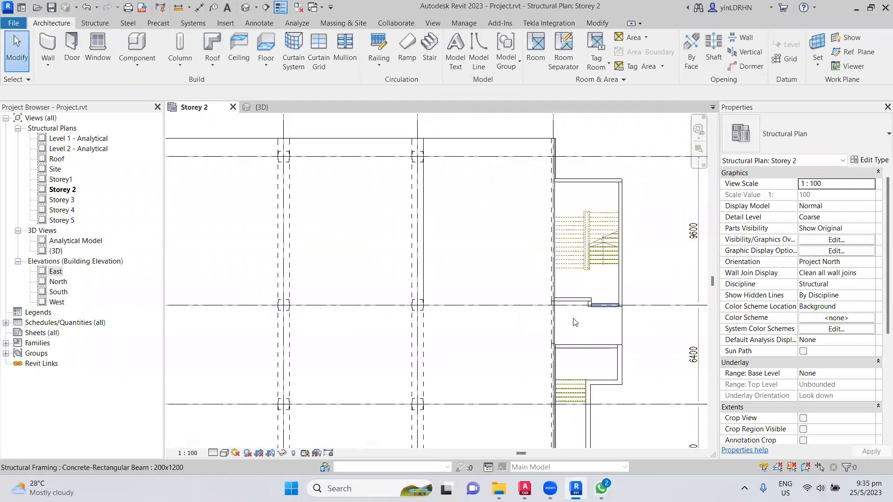
scroll(508, 348, down, 3)
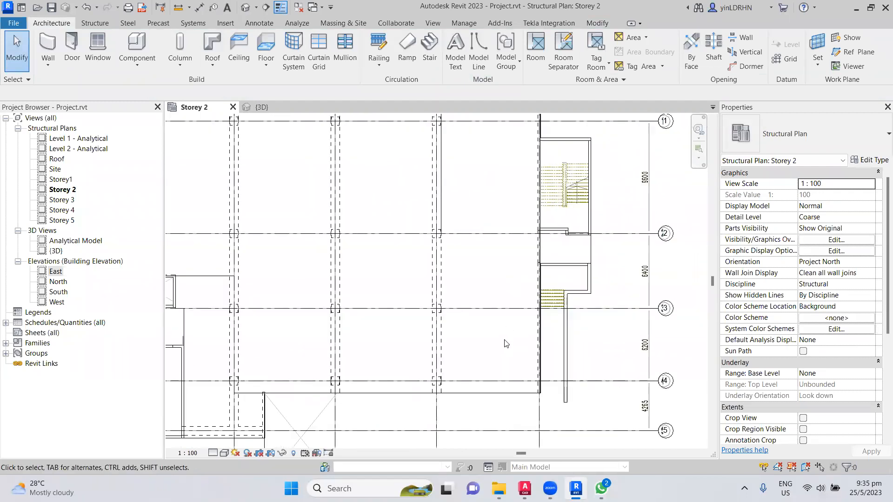
scroll(588, 309, up, 3)
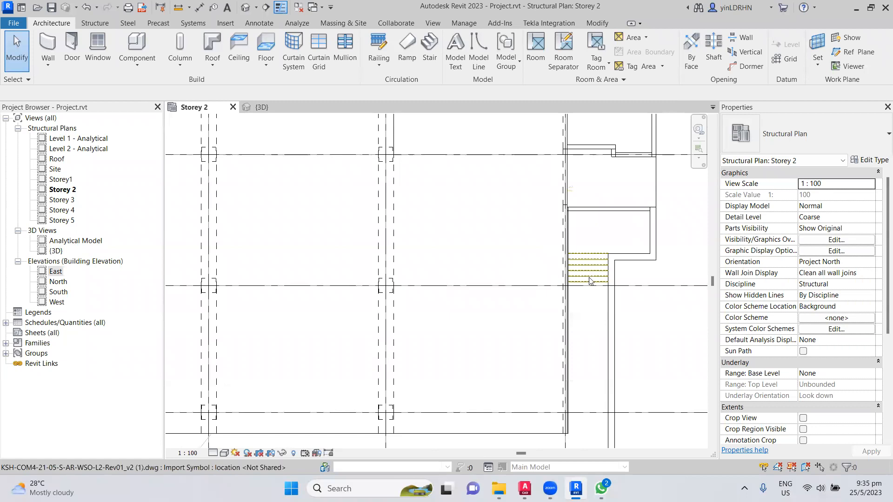
scroll(590, 278, up, 3)
scroll(542, 281, down, 2)
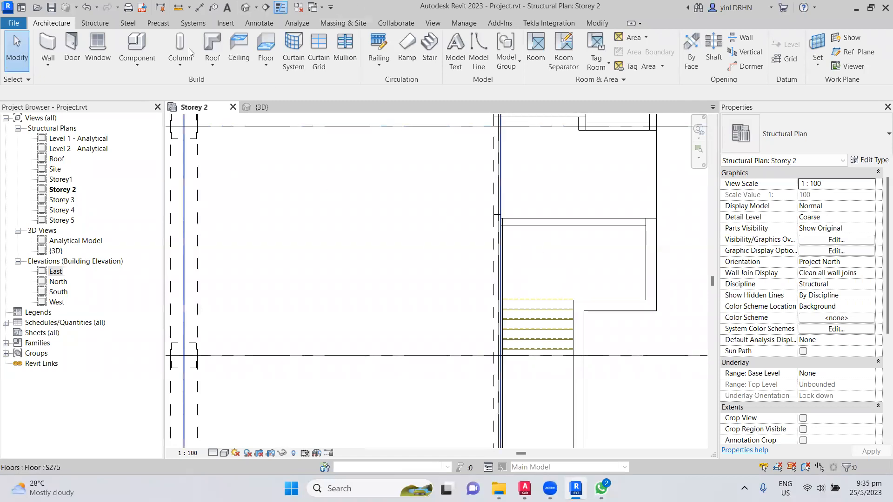
click(91, 23)
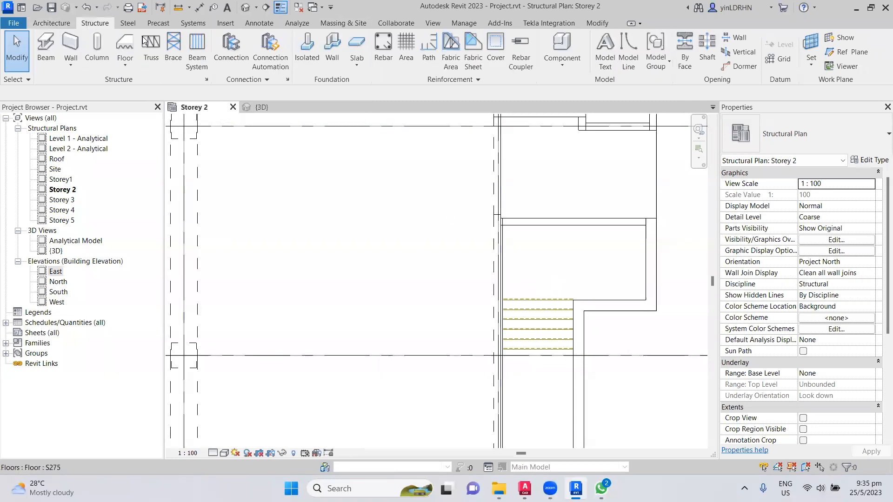
click(124, 47)
scroll(586, 303, up, 4)
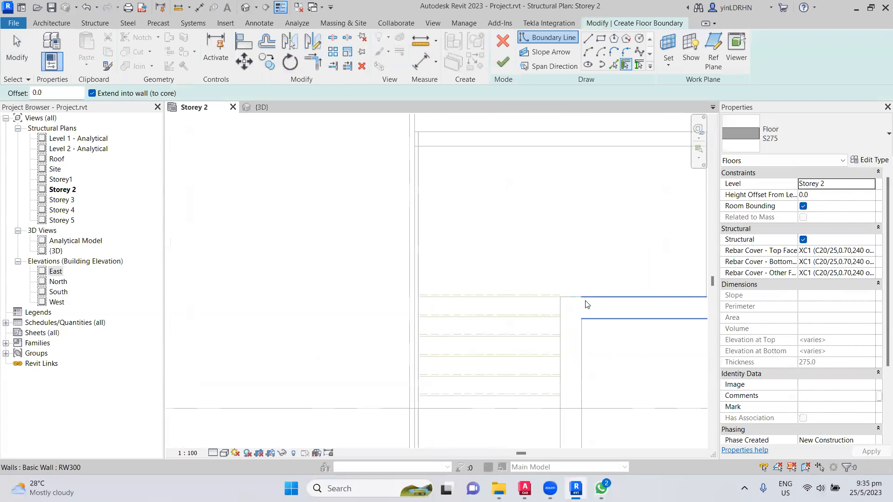
middle_drag(534, 224, 480, 301)
scroll(481, 302, down, 1)
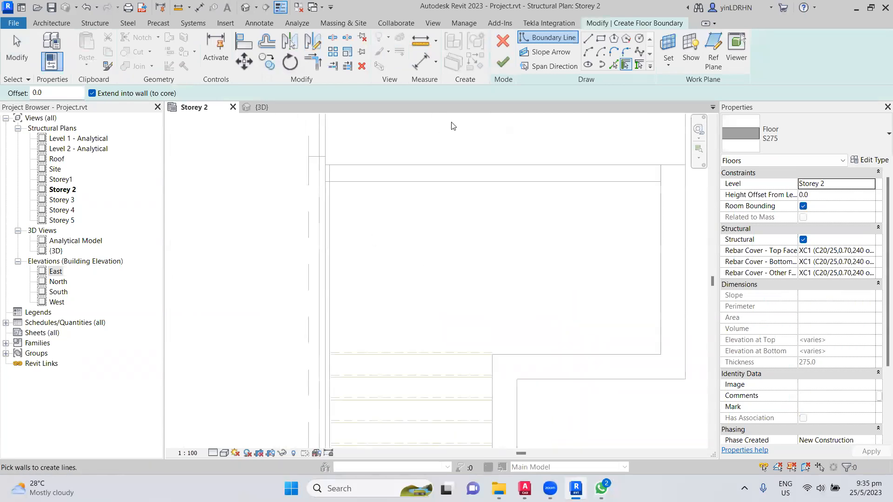
click(600, 38)
click(686, 355)
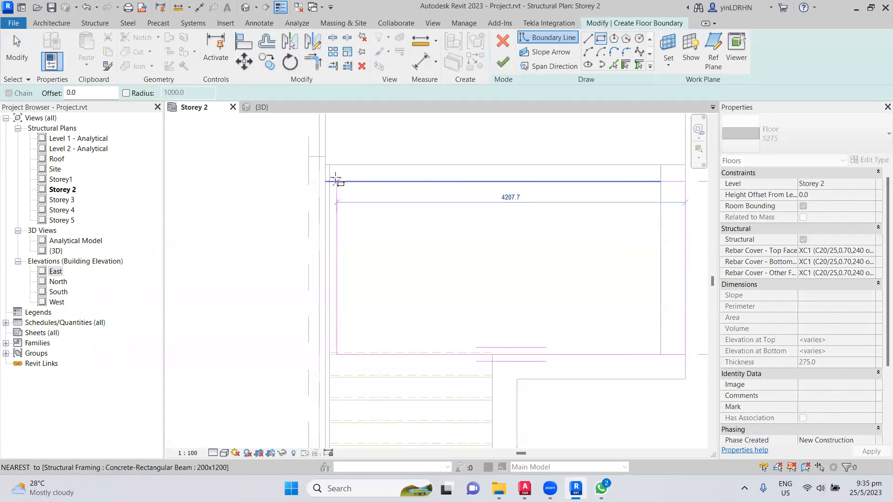
scroll(332, 176, up, 2)
click(324, 161)
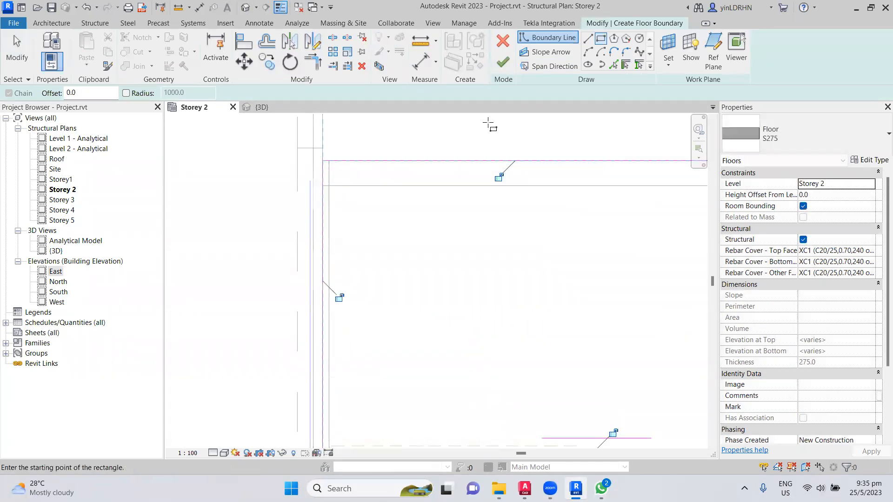
- Finish the short stair's landing floor and work through the wall-related prompts
click(502, 62)
click(481, 252)
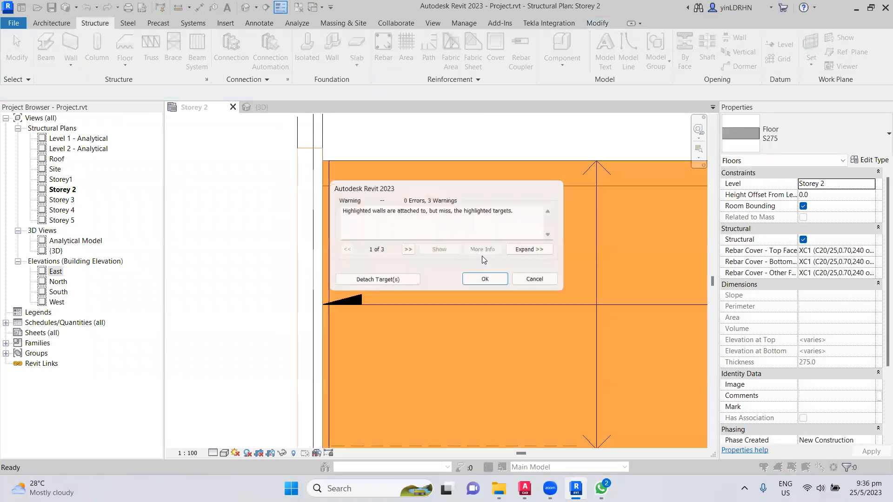
click(485, 279)
click(536, 296)
scroll(560, 267, down, 2)
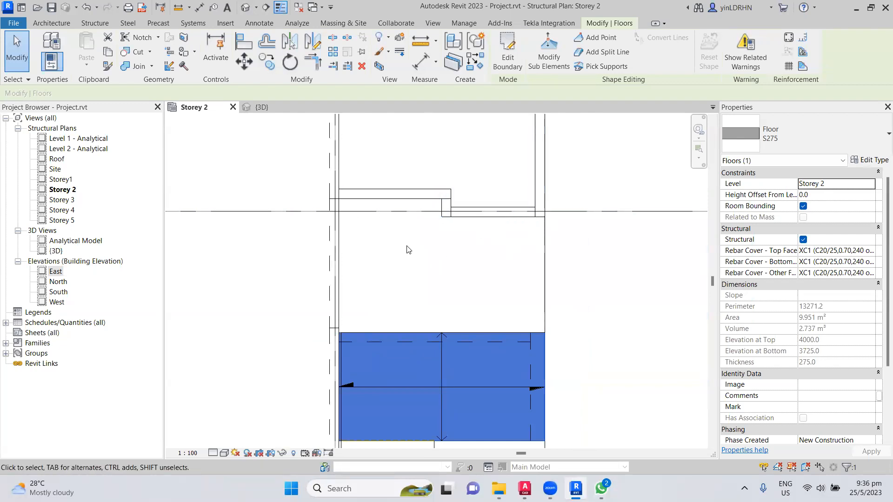
click(89, 24)
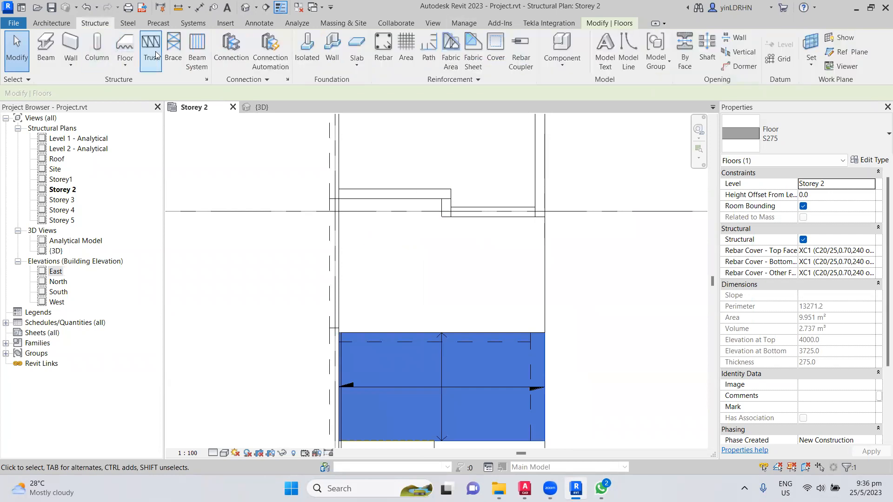
click(131, 46)
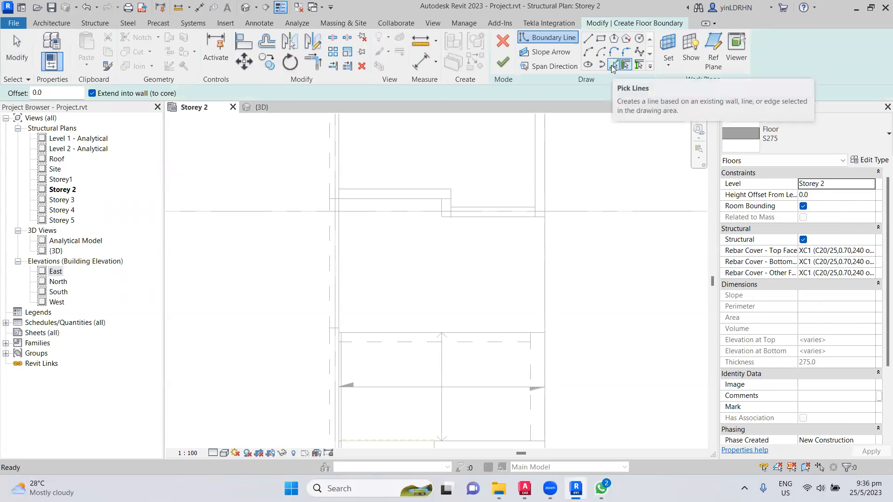
click(611, 66)
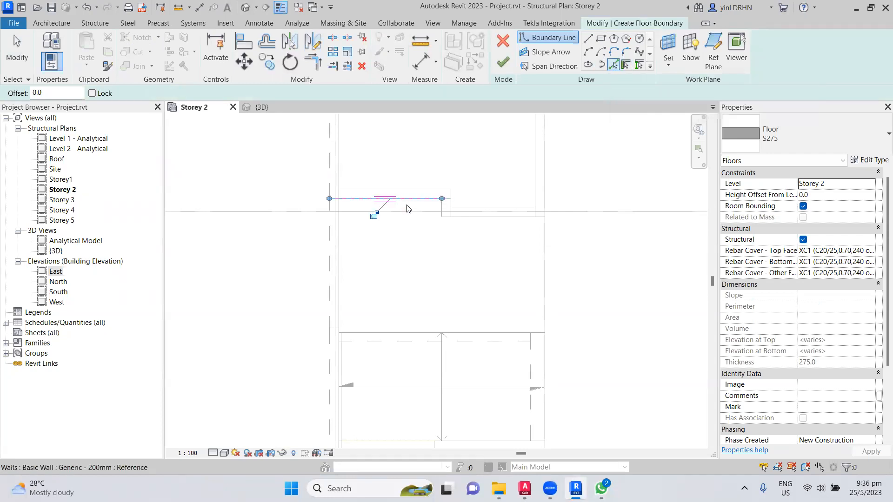
scroll(448, 245, up, 3)
click(438, 186)
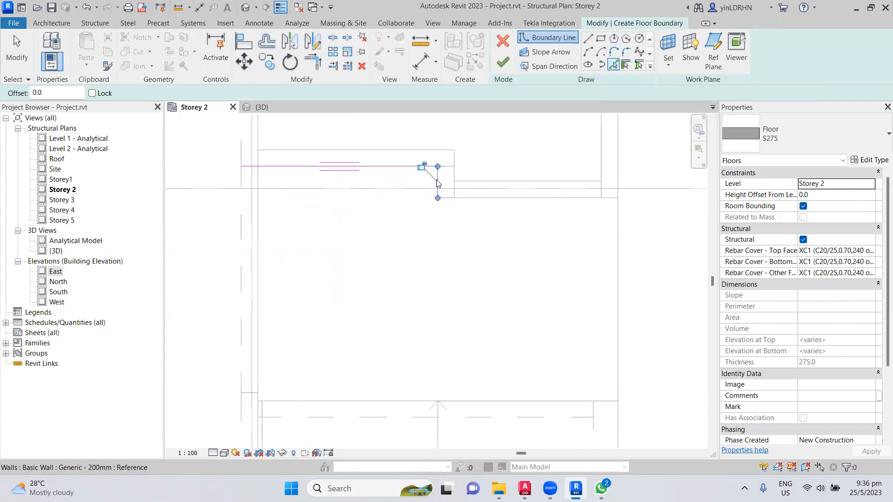
scroll(468, 203, up, 3)
click(475, 196)
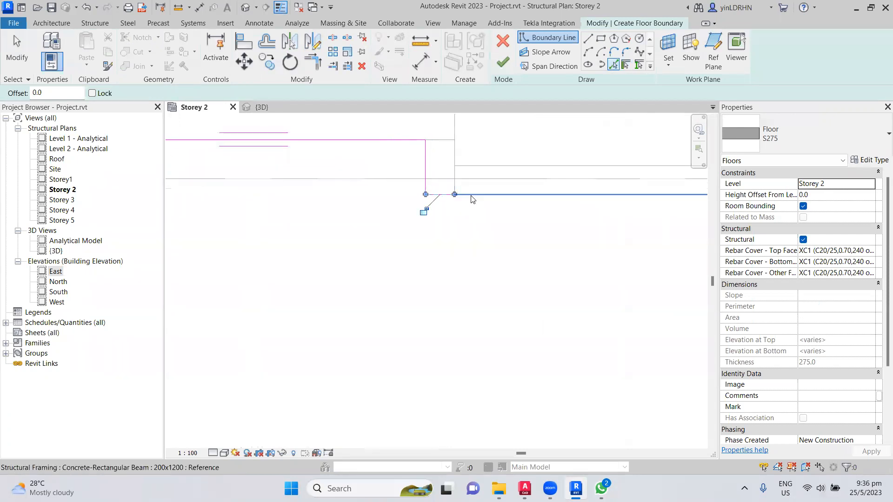
scroll(485, 206, down, 3)
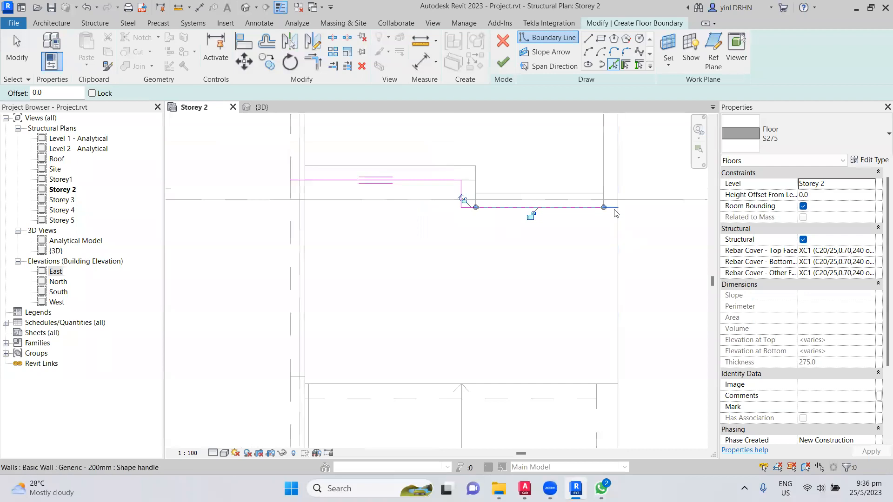
click(618, 231)
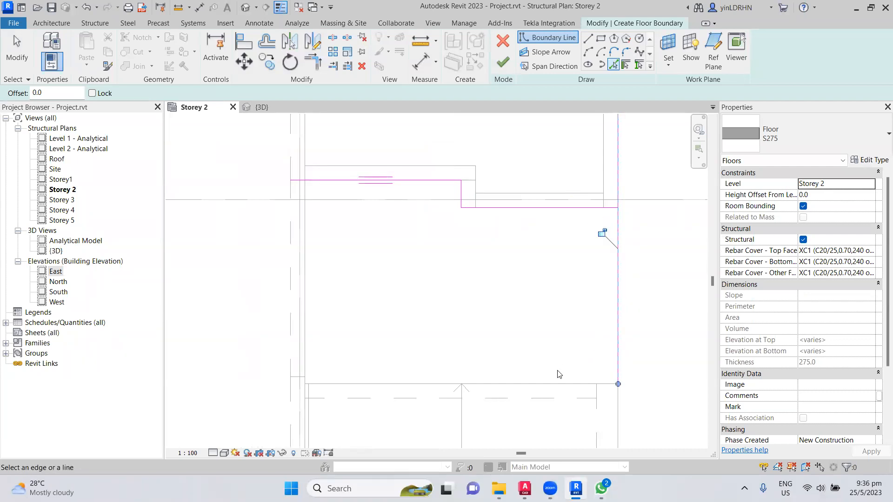
click(553, 385)
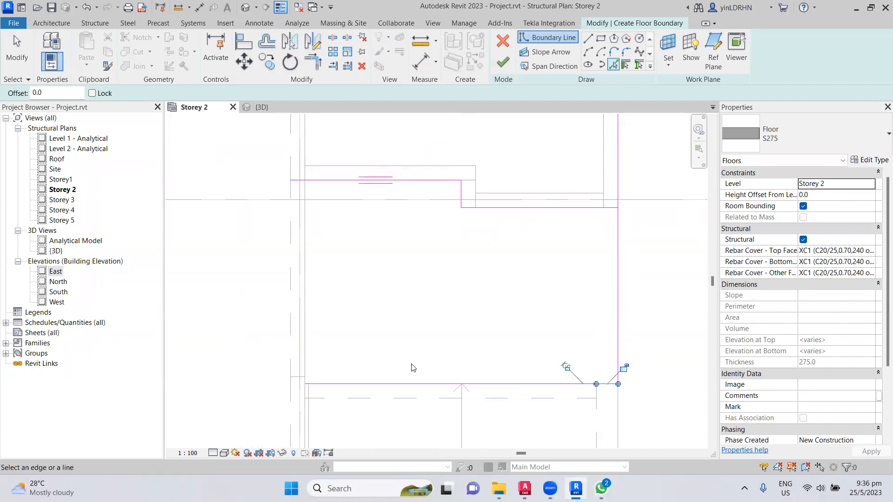
scroll(306, 379, up, 4)
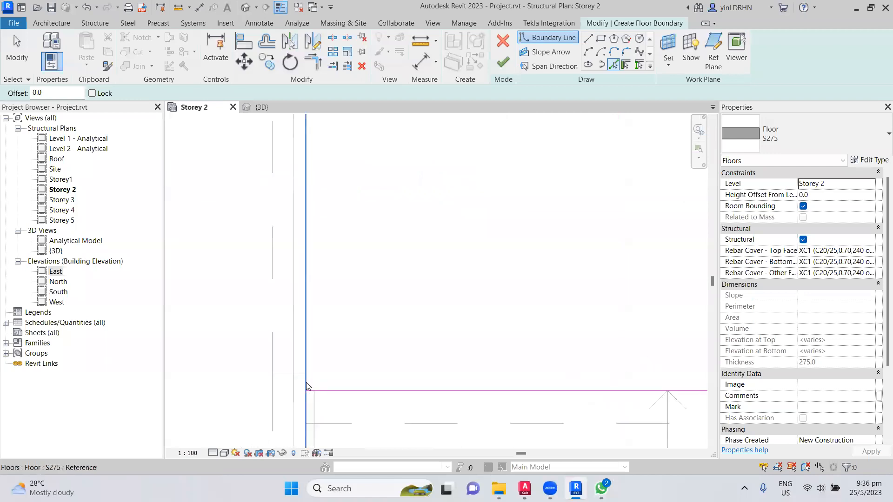
click(311, 362)
mouse_move(385, 324)
middle_down()
mouse_move(405, 289)
mouse_move(402, 322)
mouse_move(391, 315)
middle_up()
scroll(391, 315, down, 1)
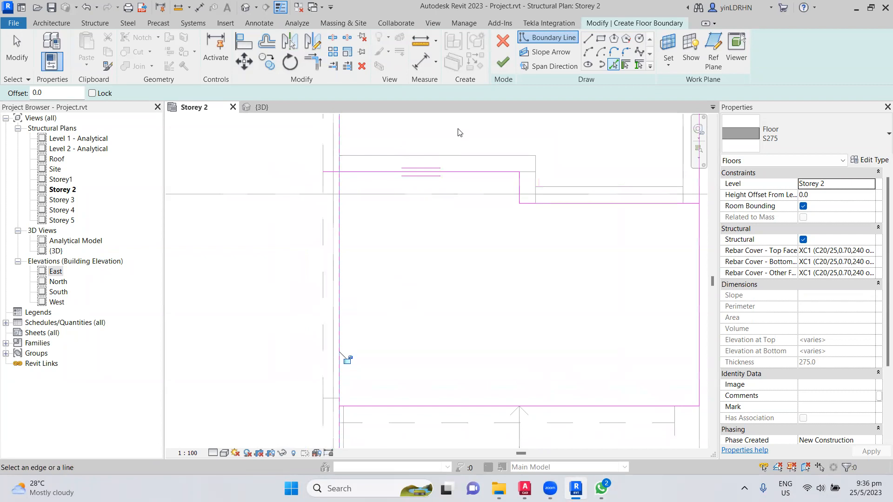
click(507, 64)
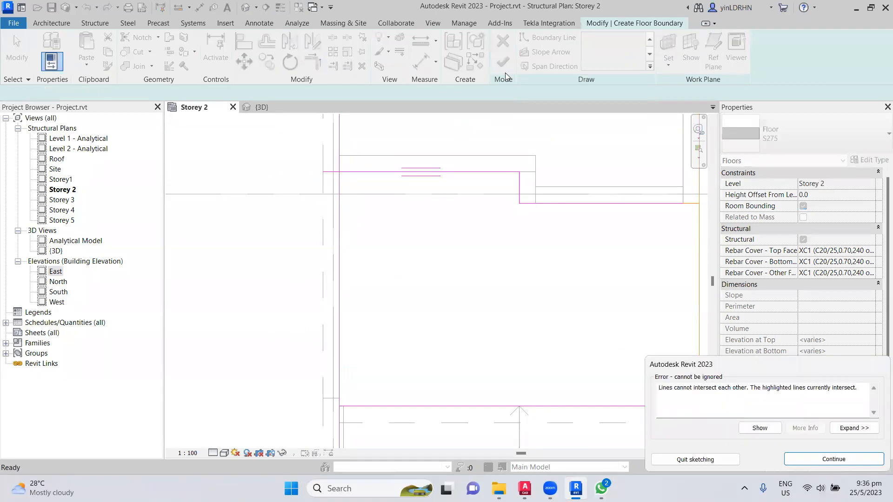
click(791, 459)
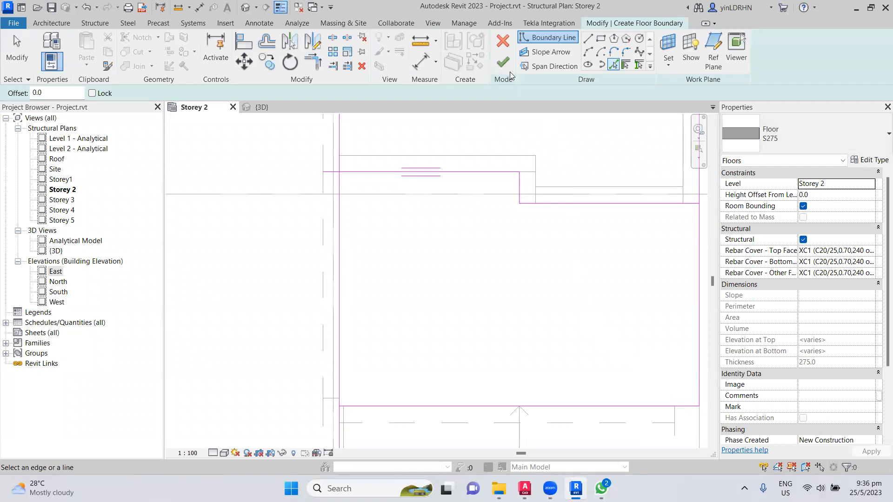
click(503, 63)
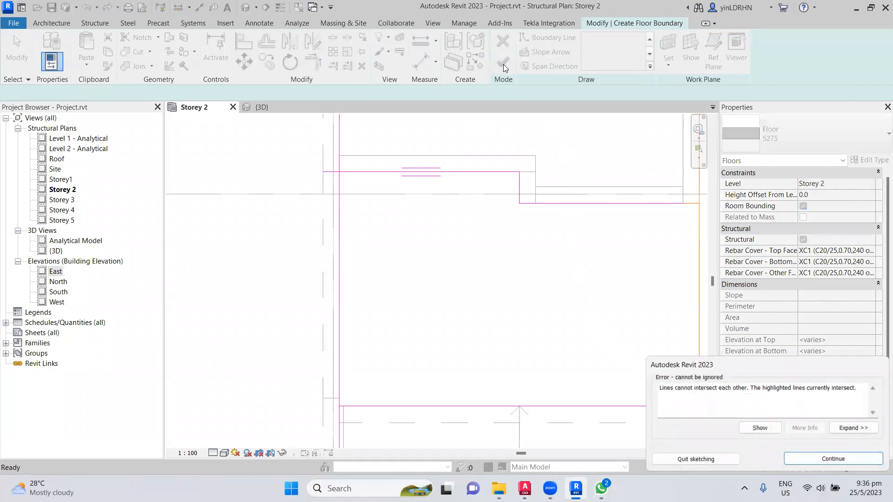
click(820, 459)
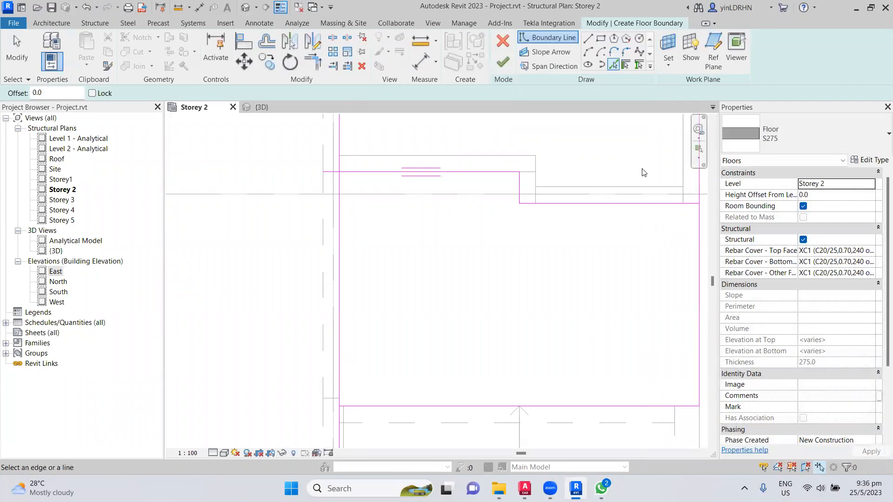
click(504, 45)
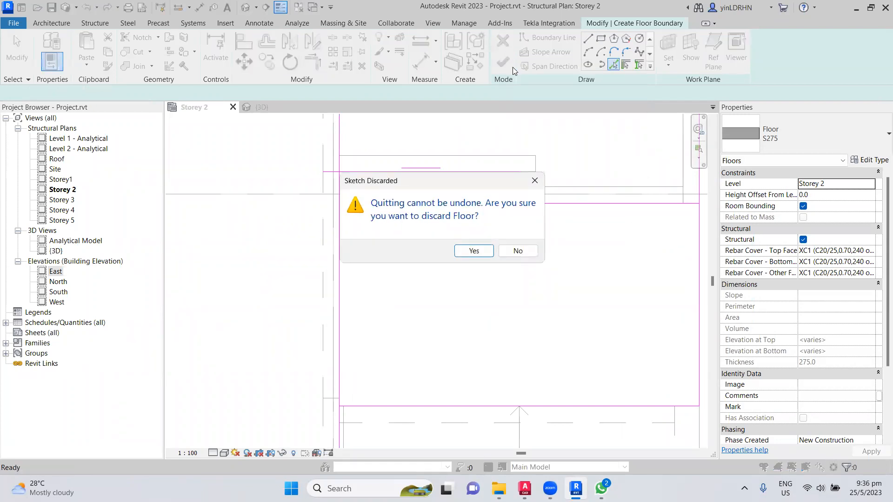
click(474, 251)
- Start an S275 structural floor just below gridline 2 and draw its upper boundary along the stepped wall face to the outer edge
scroll(444, 234, up, 2)
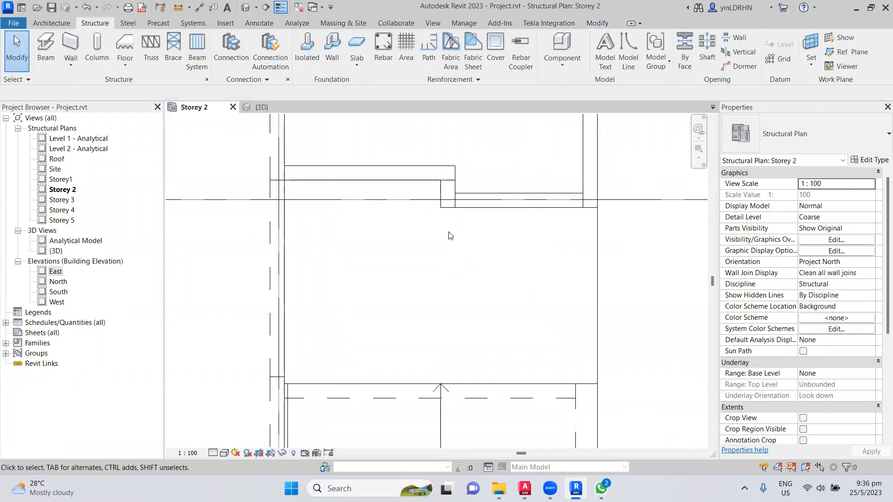
click(125, 46)
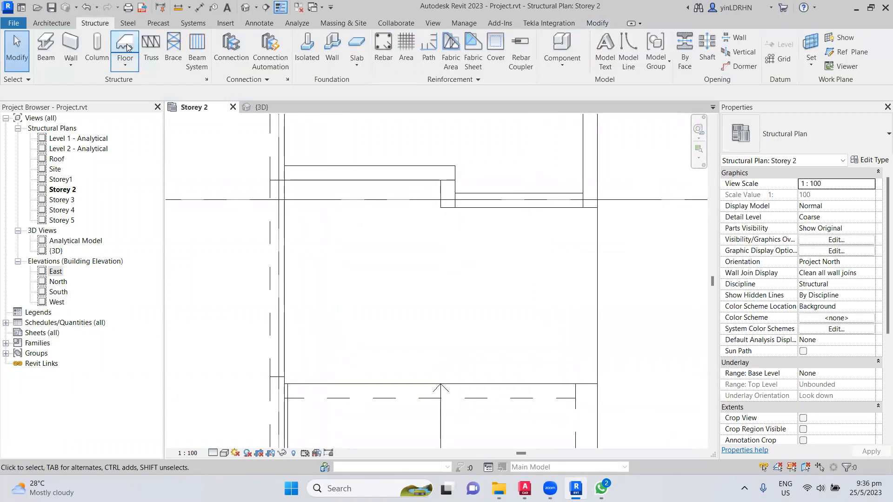
click(588, 38)
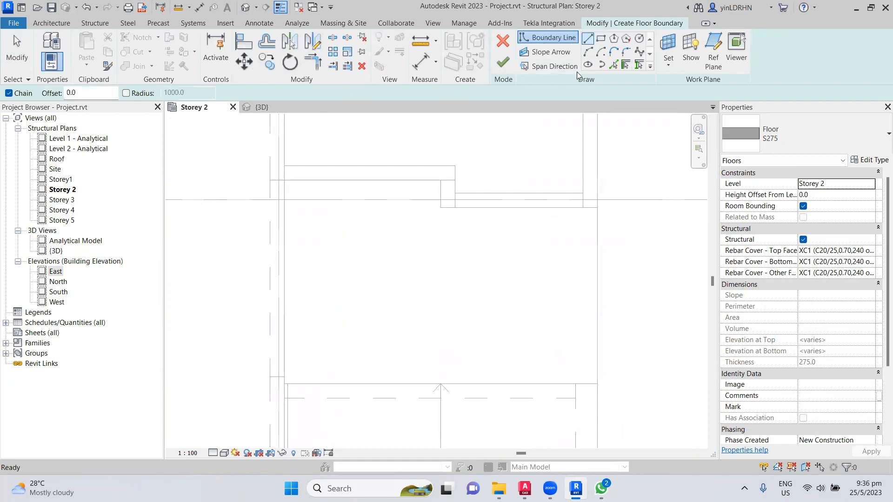
scroll(291, 185, up, 3)
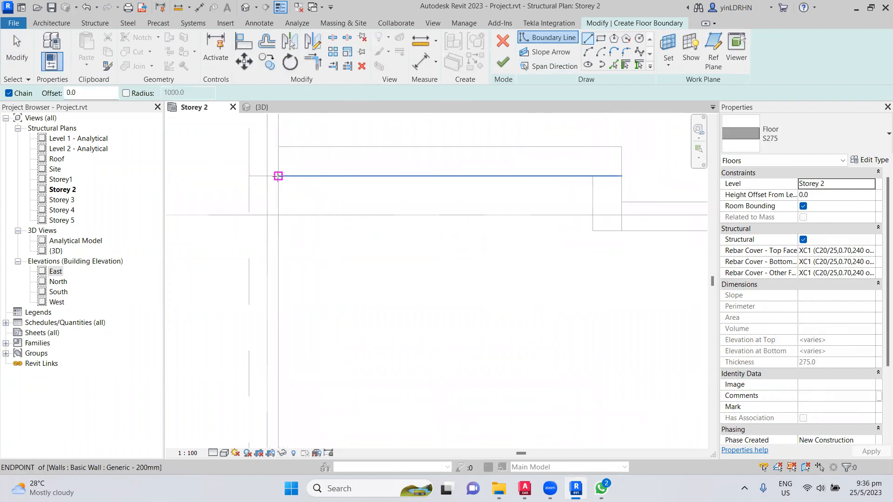
click(279, 176)
click(593, 176)
click(592, 231)
click(639, 226)
- Continue the floor boundary straight down the outer edge to the corner of the short stair's landing slab
middle_drag(593, 283, 539, 167)
scroll(540, 166, down, 2)
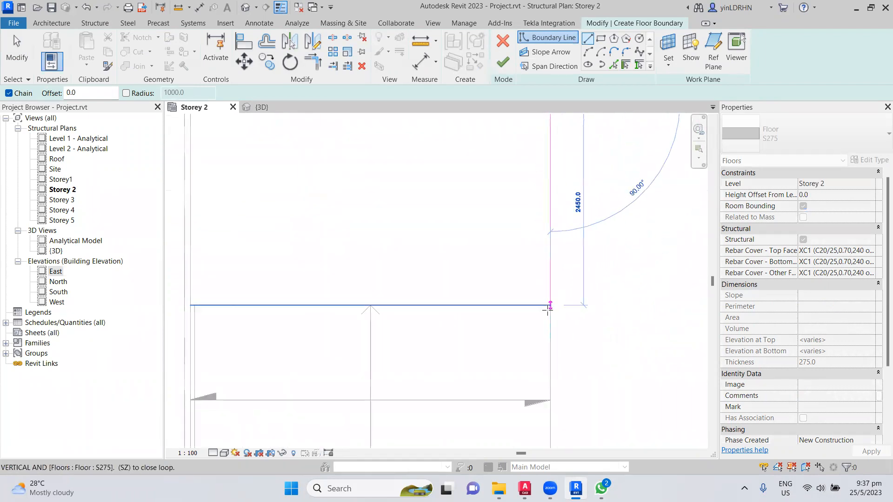
scroll(541, 281, down, 3)
scroll(544, 286, up, 3)
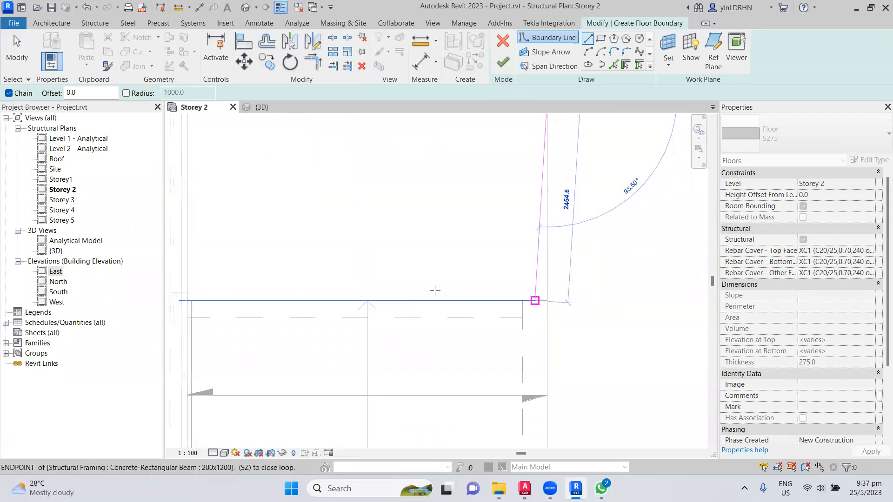
scroll(524, 258, down, 3)
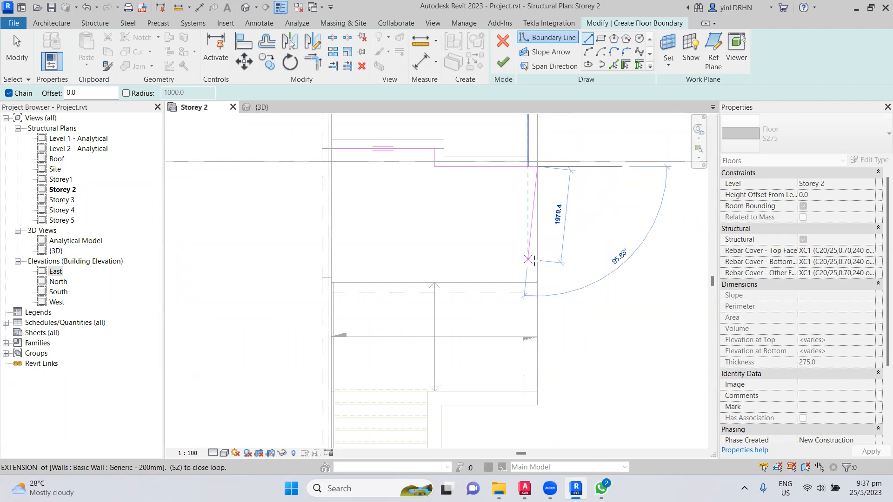
scroll(536, 266, up, 2)
click(536, 292)
- Close the floor boundary along the landing slab's upper edge and back up the main slab's edge to the starting corner
middle_drag(406, 286, 666, 307)
scroll(501, 312, up, 3)
click(469, 312)
middle_drag(469, 209, 495, 348)
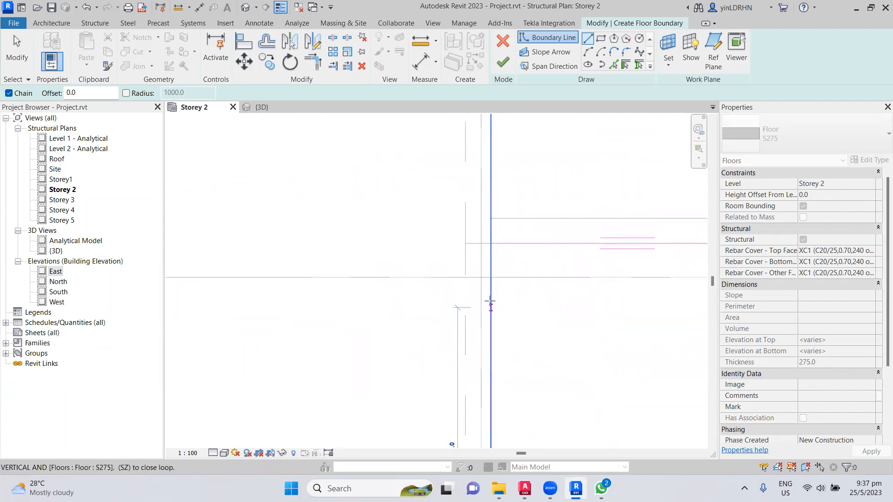
click(490, 244)
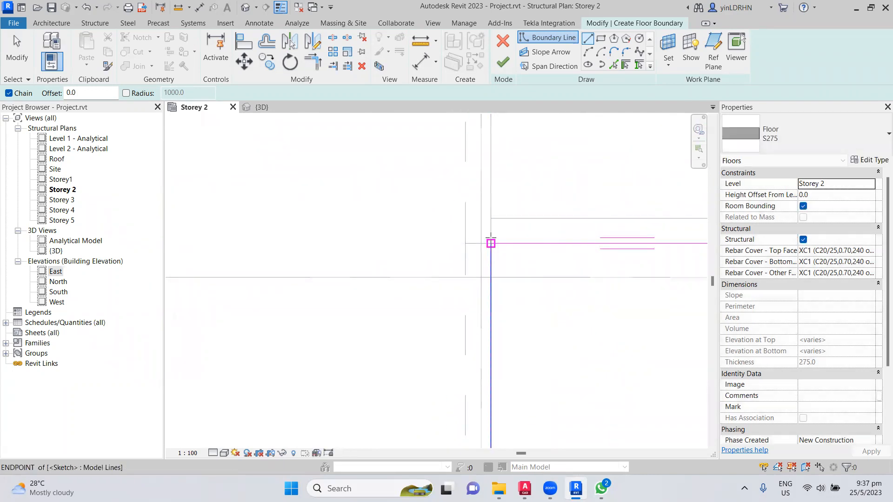
- Finish the structural floor between gridline 2 and the short stair's landing slab and accept the wall attachment warnings
click(503, 62)
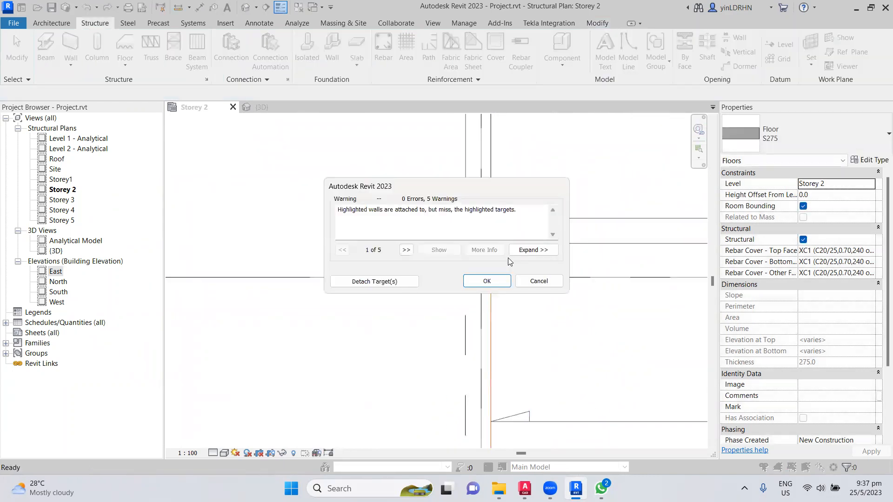
click(487, 279)
scroll(395, 279, down, 4)
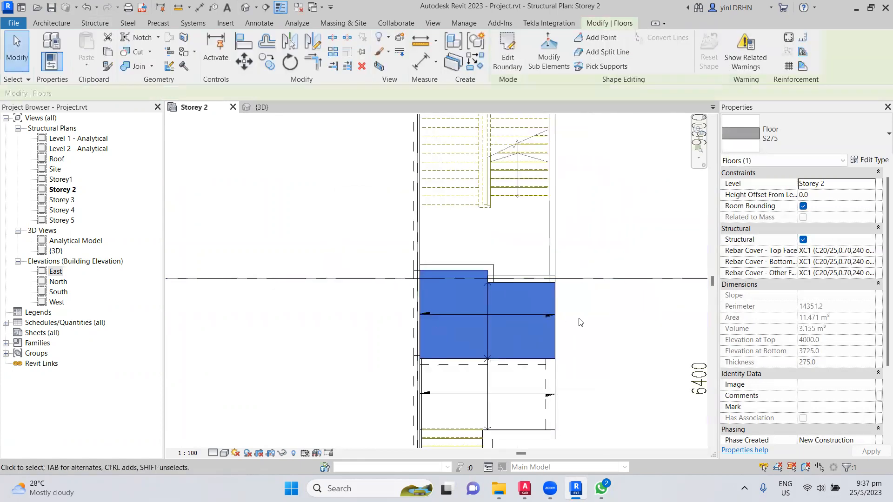
- Delete the span direction symbols from the new floor and from the landing slab directly below it
click(595, 319)
click(493, 320)
key(Escape)
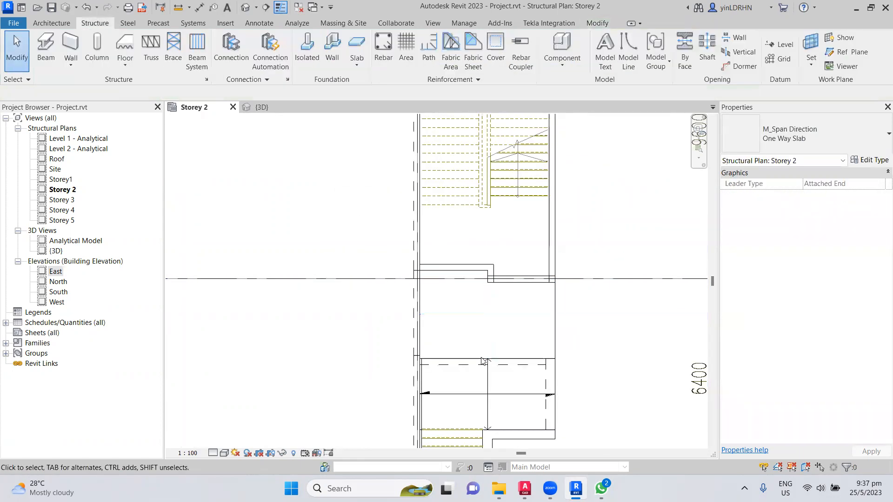
click(489, 397)
key(Delete)
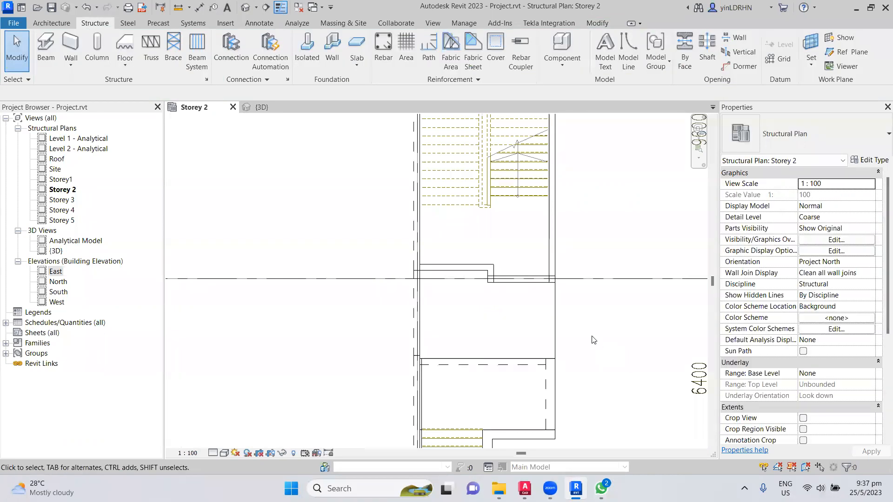
- Start a stair near the short flight with its base level at Storey1 and its top level at Storey 2
middle_drag(613, 307, 575, 300)
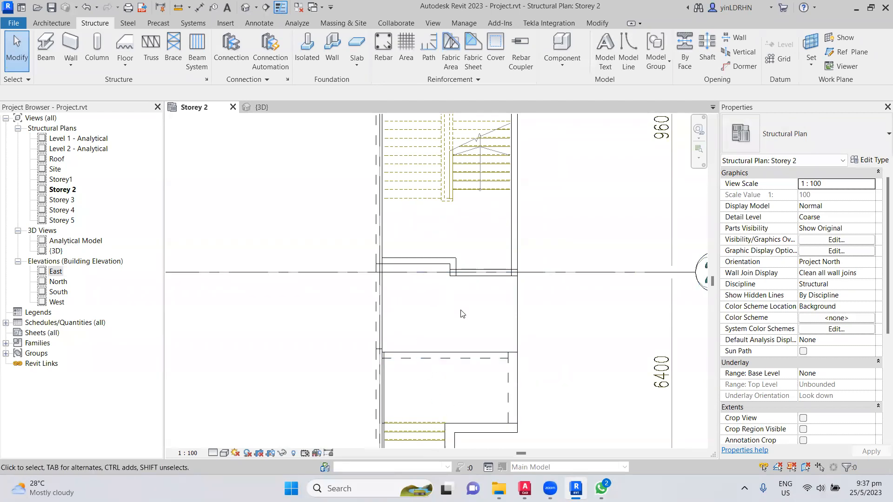
scroll(601, 326, down, 5)
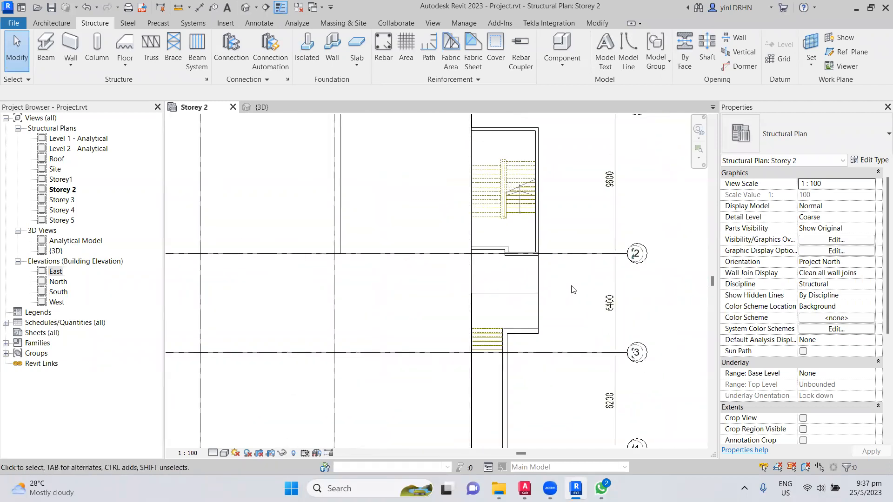
scroll(487, 352, up, 5)
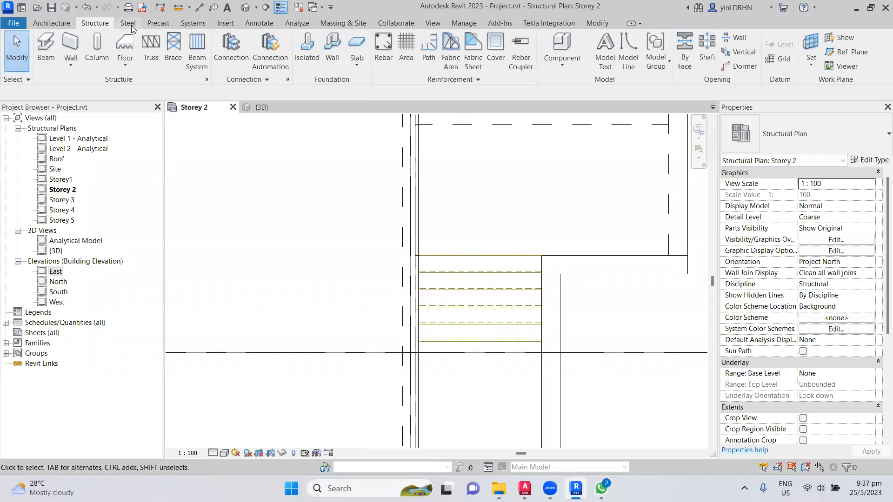
click(51, 23)
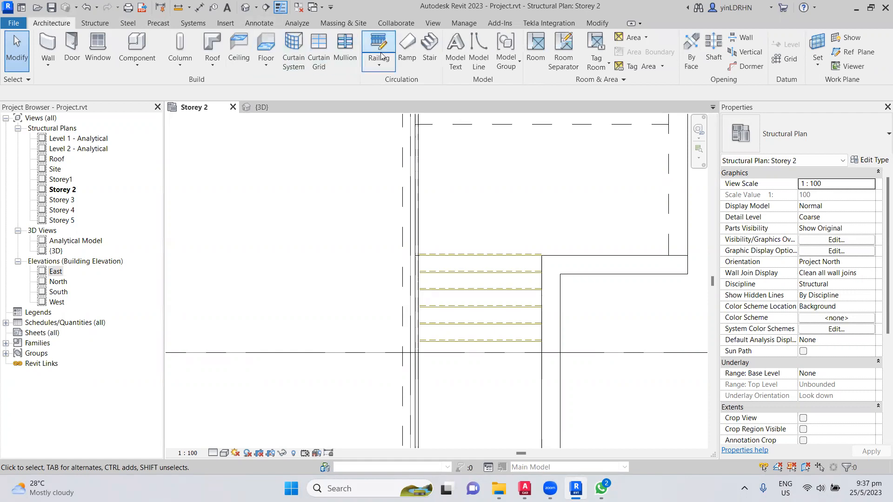
click(429, 46)
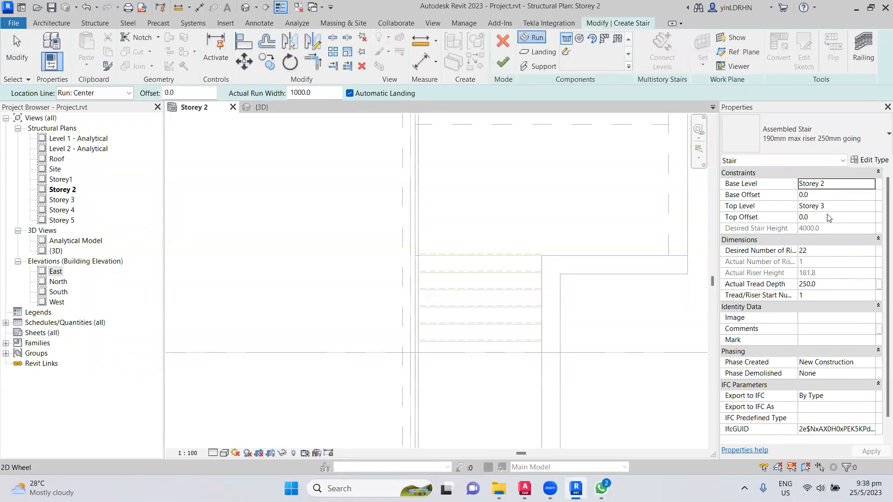
click(838, 183)
click(870, 185)
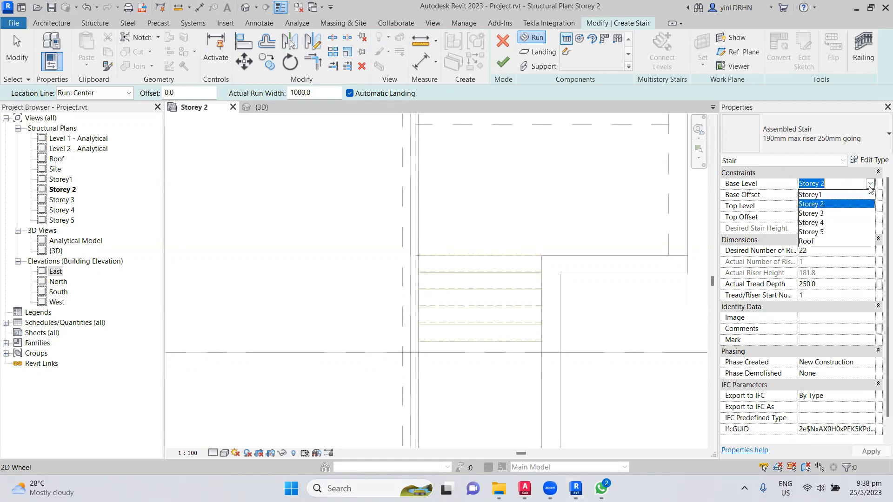
click(835, 196)
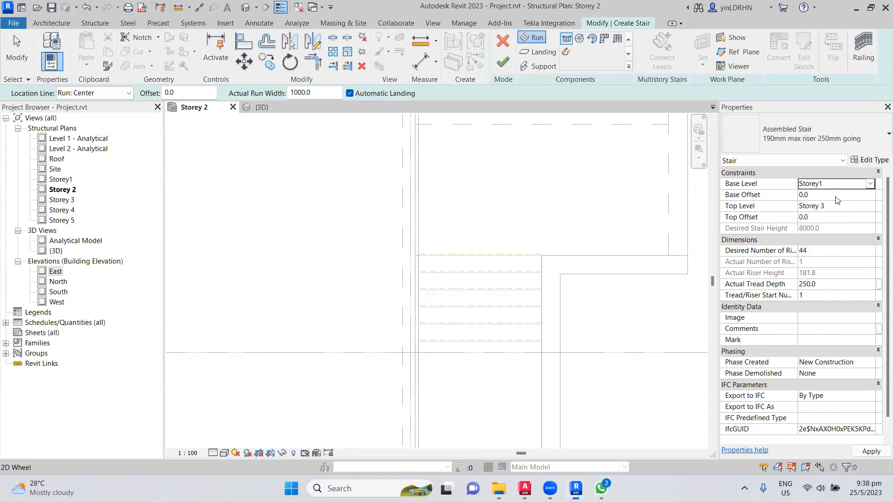
click(861, 206)
click(870, 205)
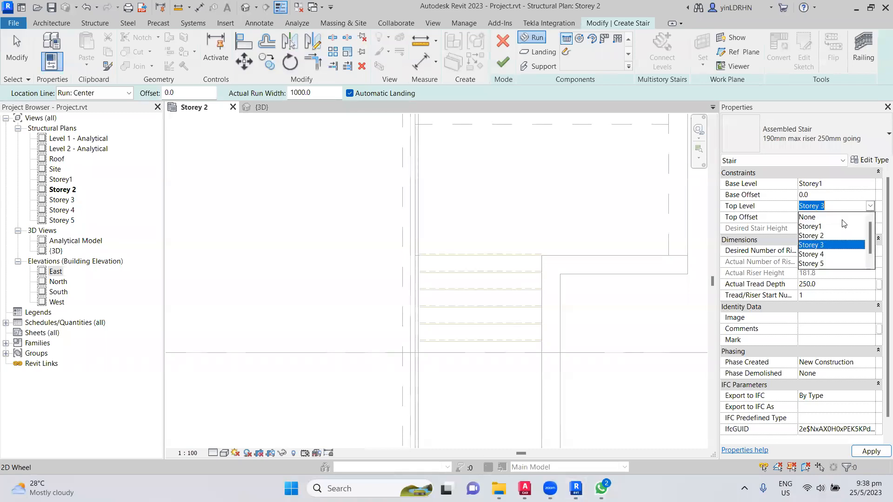
click(822, 237)
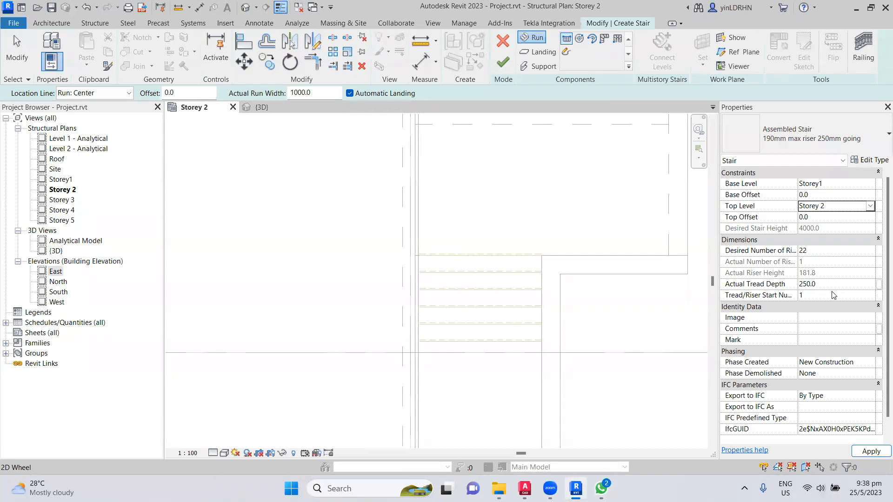
- Try to draw the stair run upward from gridline 4 toward the short flight at gridline 3
middle_drag(489, 351, 495, 262)
scroll(495, 262, down, 2)
scroll(493, 264, down, 2)
click(488, 402)
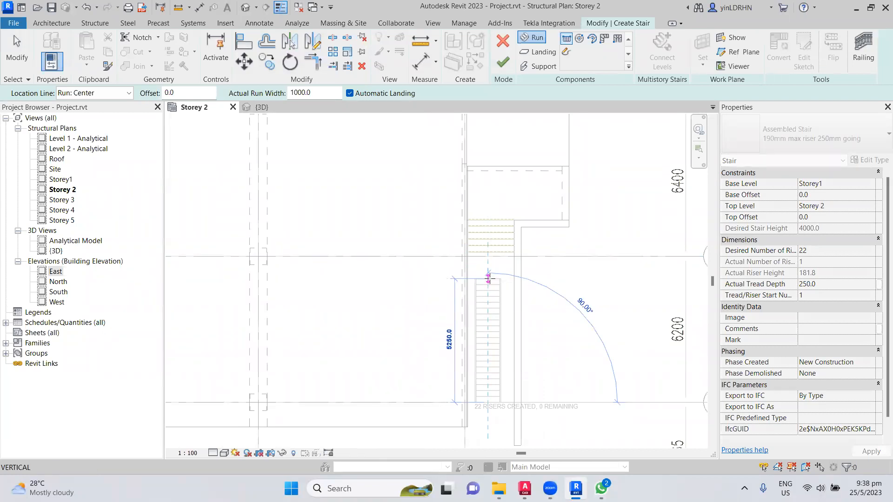
key(Escape)
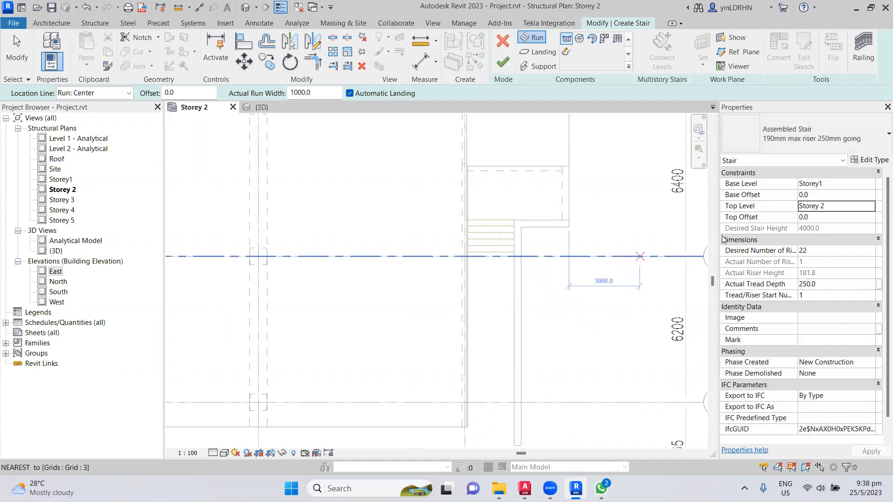
- Check the minimum run width in the assembled stair's type properties and close them without changes
scroll(878, 355, down, 1)
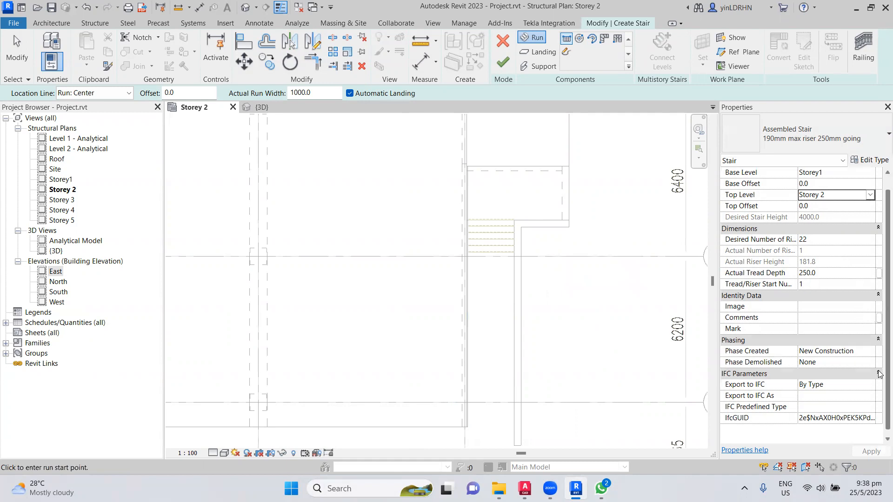
scroll(879, 376, up, 1)
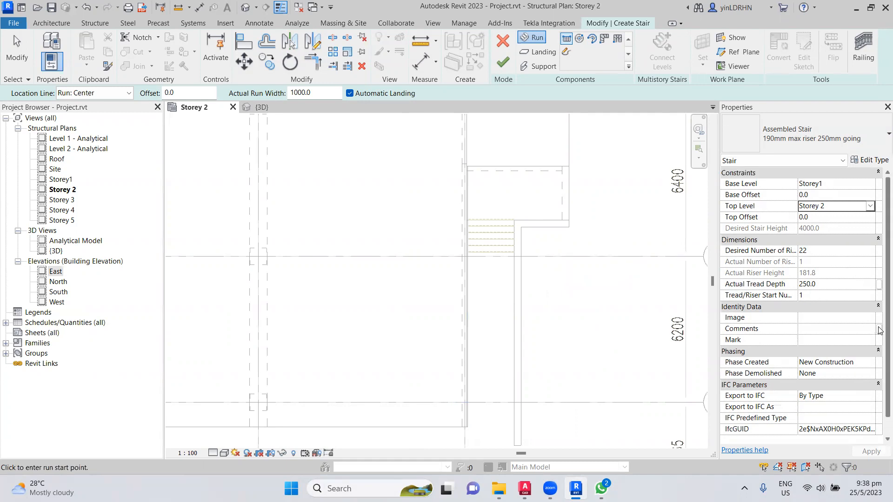
click(869, 160)
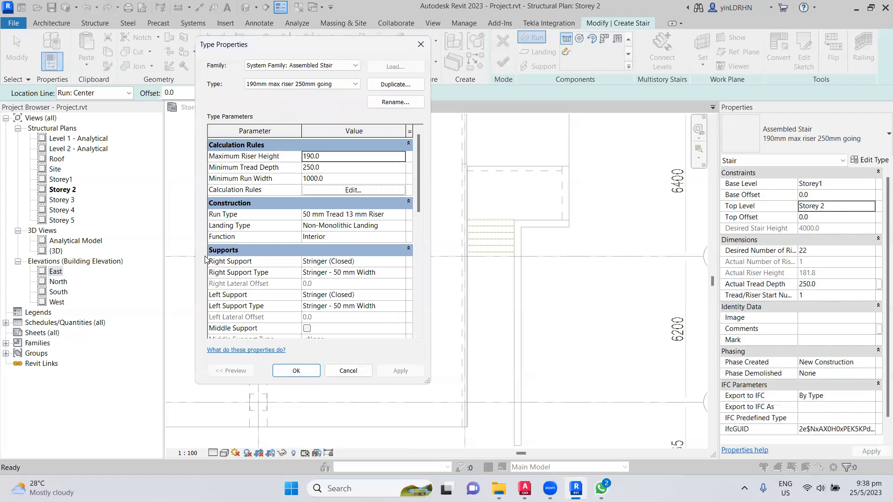
click(339, 178)
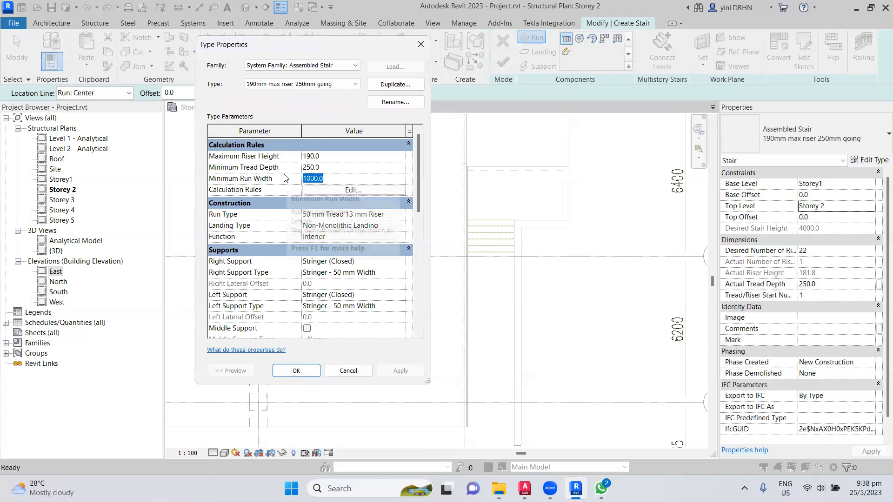
click(343, 371)
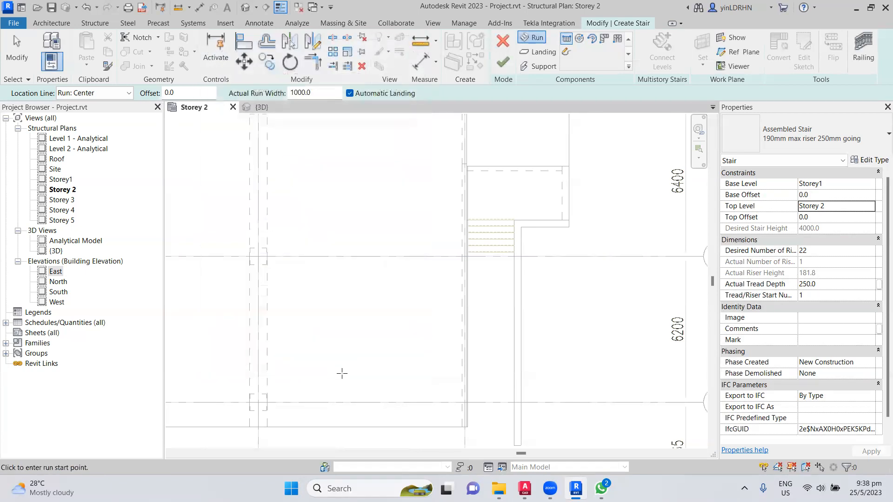
- Measure the width of the short stair's lowest tread between the two side walls
key(Escape)
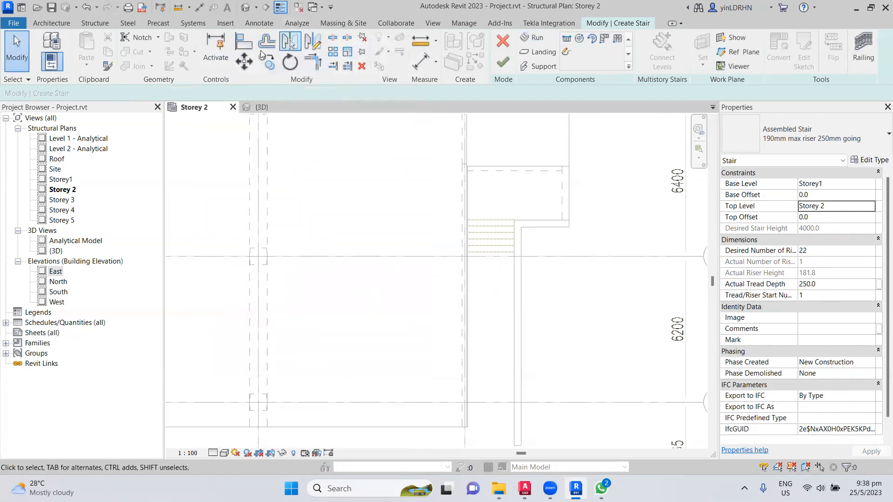
click(178, 7)
scroll(507, 259, up, 2)
scroll(507, 260, up, 3)
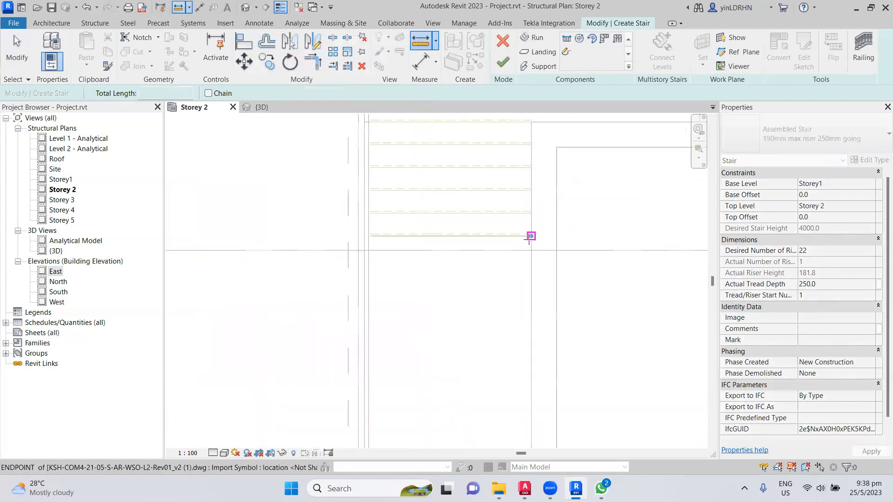
click(533, 234)
click(251, 233)
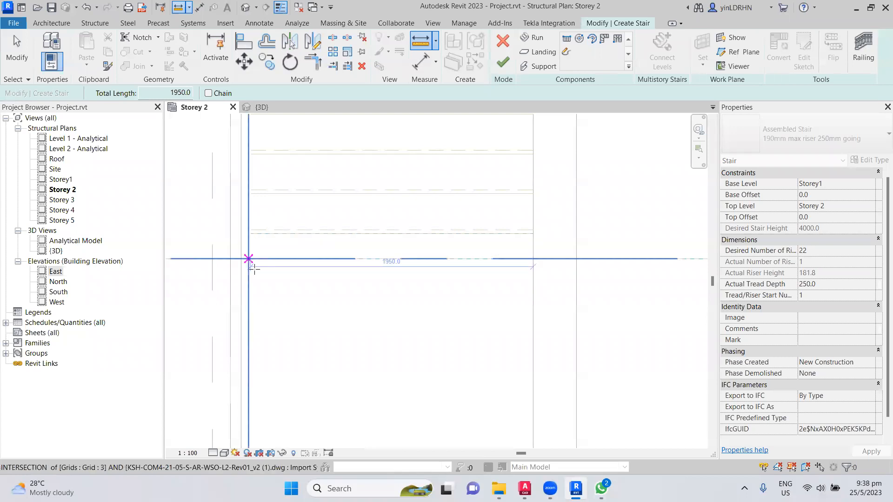
- Measure the stair width again at close range between the exact side wall lines, and abandon the unfinished stair
scroll(336, 237, up, 2)
middle_drag(506, 251, 396, 254)
click(574, 233)
middle_drag(287, 239, 650, 260)
scroll(423, 251, up, 2)
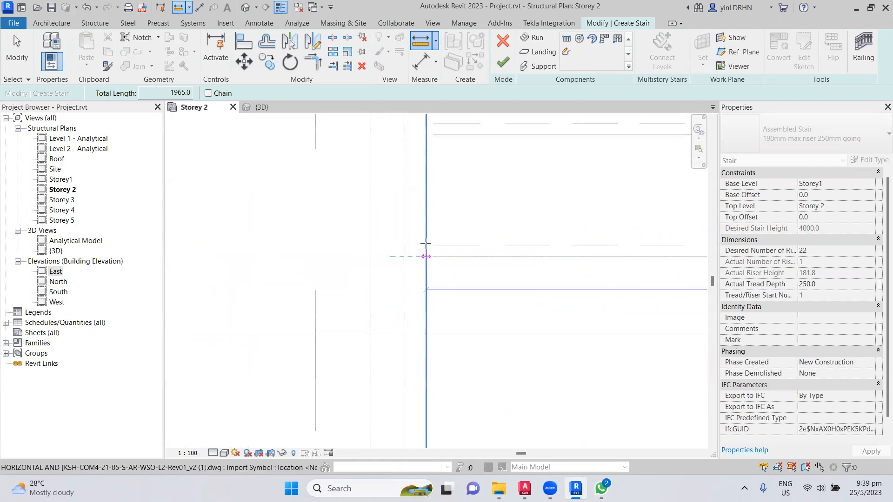
click(425, 255)
scroll(441, 277, down, 3)
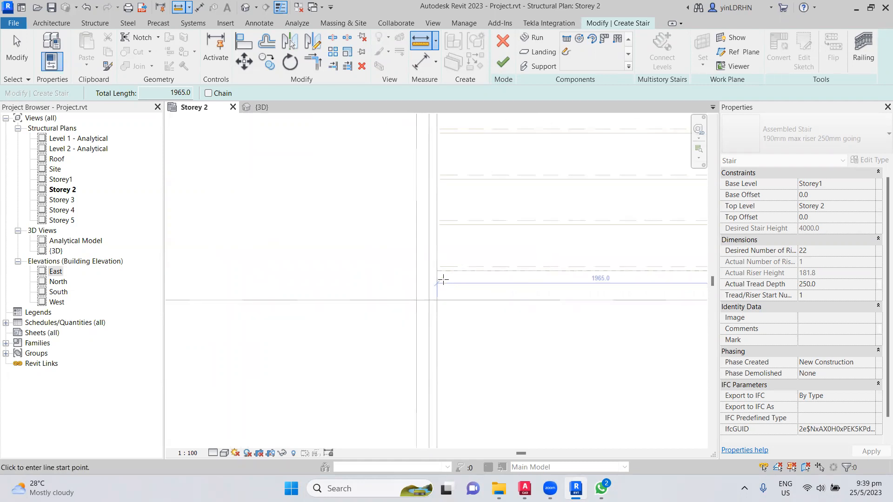
middle_drag(496, 321, 372, 318)
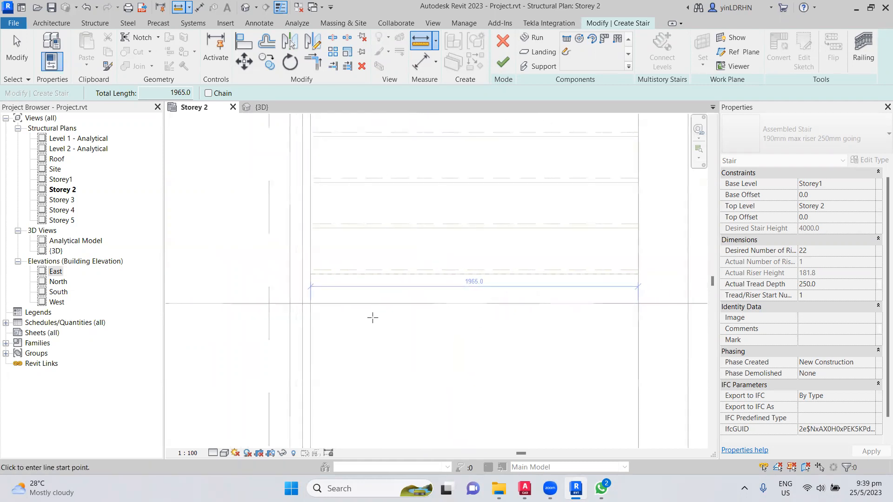
key(Escape)
scroll(416, 277, down, 4)
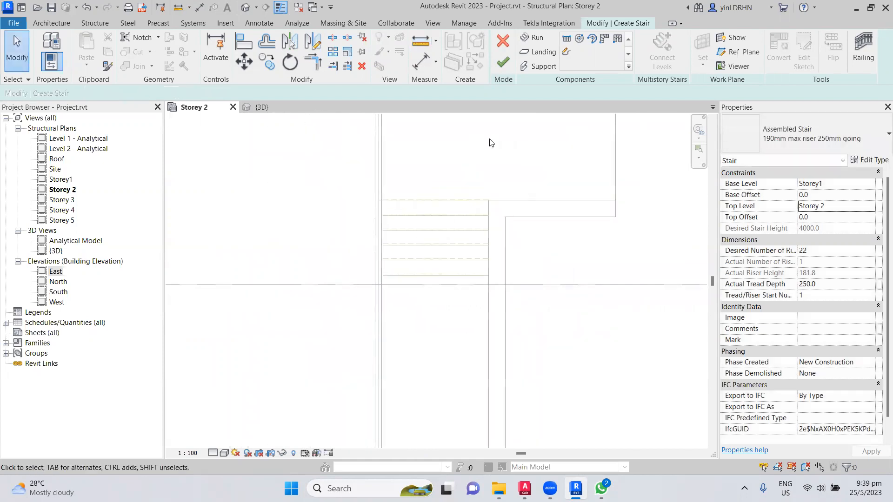
key(Escape)
click(515, 257)
- Try to set the top level of a new stair based on Storey 2 to Storey1
scroll(442, 273, down, 3)
scroll(449, 293, down, 2)
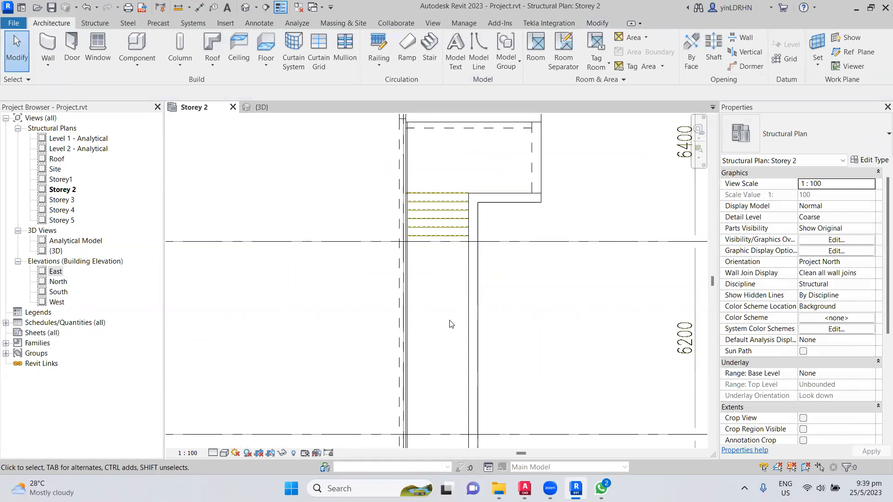
scroll(453, 337, down, 2)
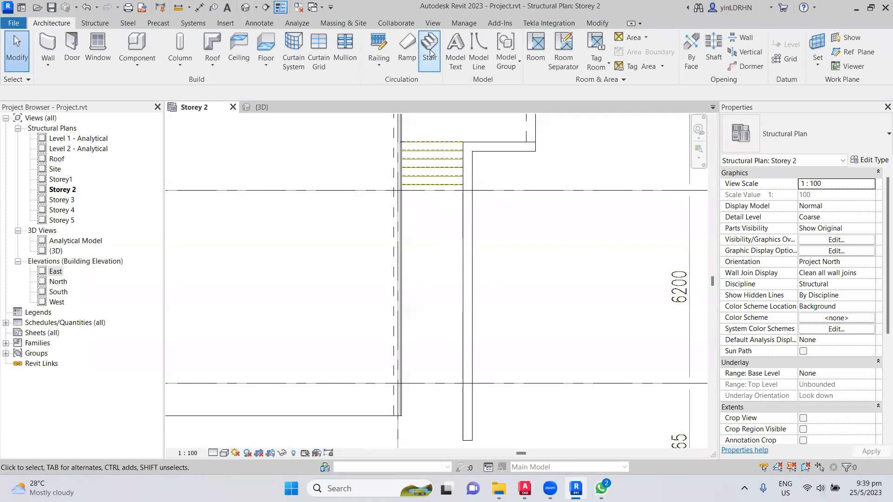
click(861, 208)
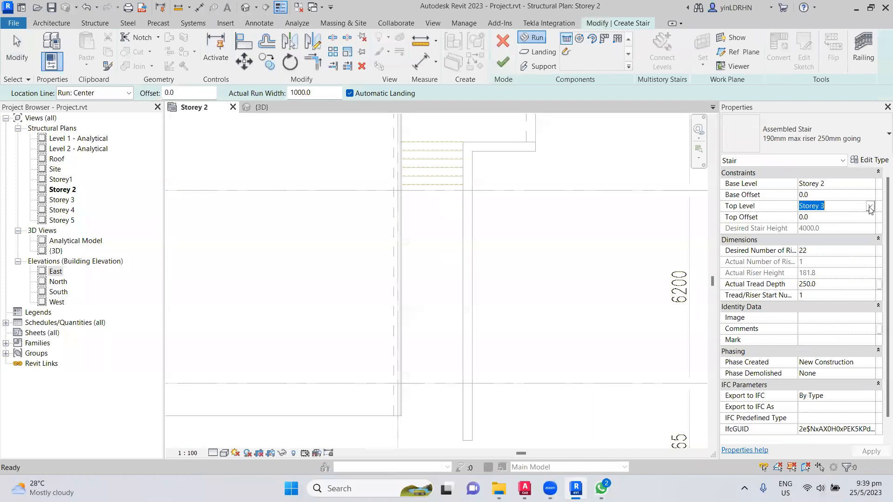
click(862, 209)
click(812, 226)
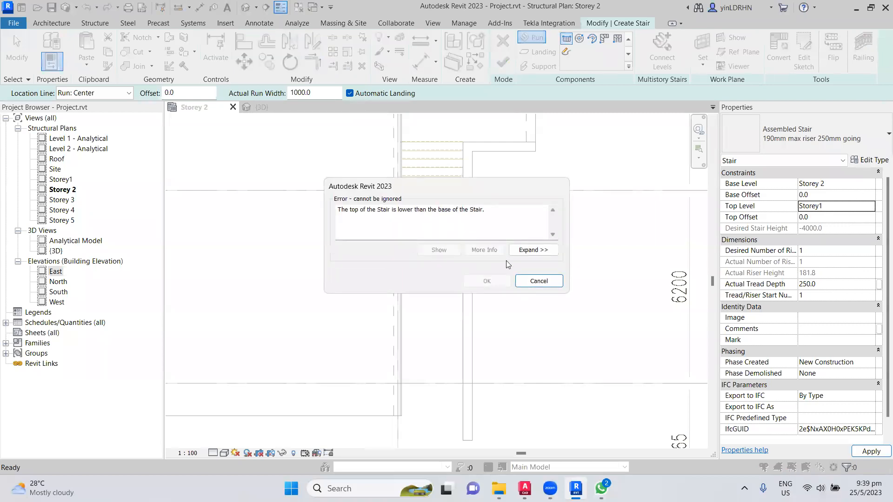
click(540, 285)
- Set the minimum run width of the 190mm max riser 250mm going stair type to 1965
click(870, 160)
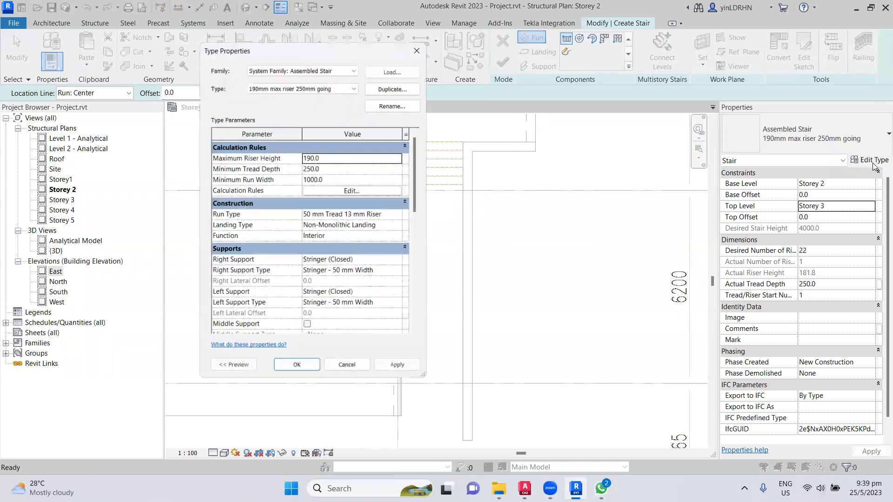
click(329, 180)
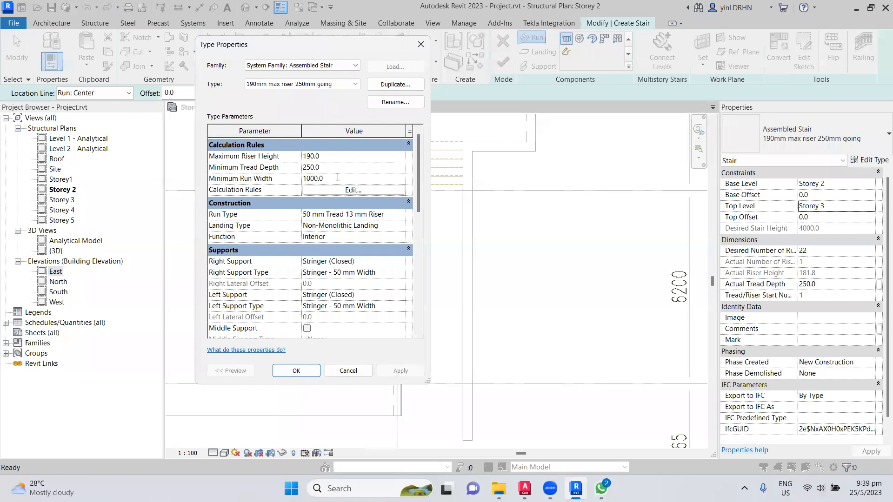
text(1965)
click(285, 369)
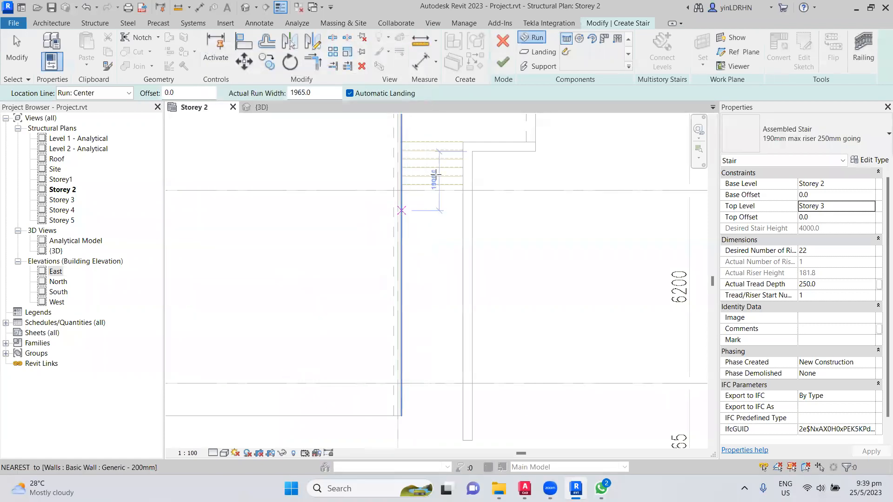
- Draw a straight 22-riser run, 1965 wide, down the narrow bay from the landing's lower edge and finish the stair
click(432, 142)
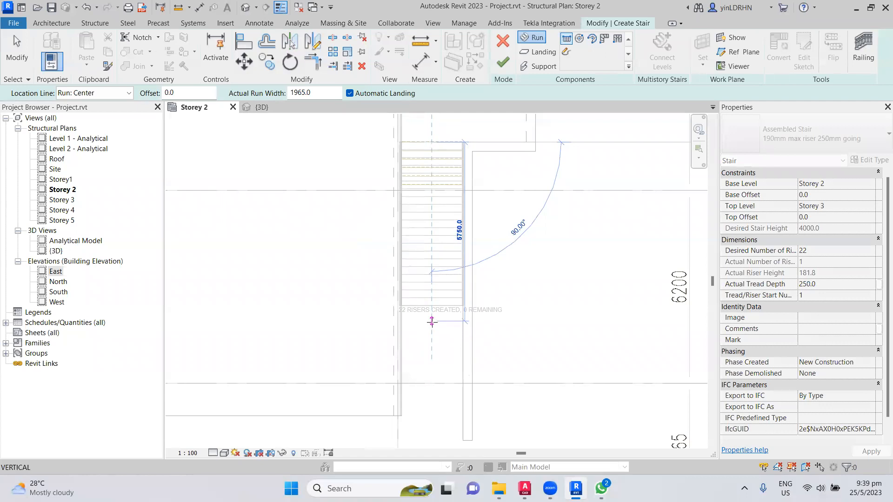
click(431, 305)
key(Escape)
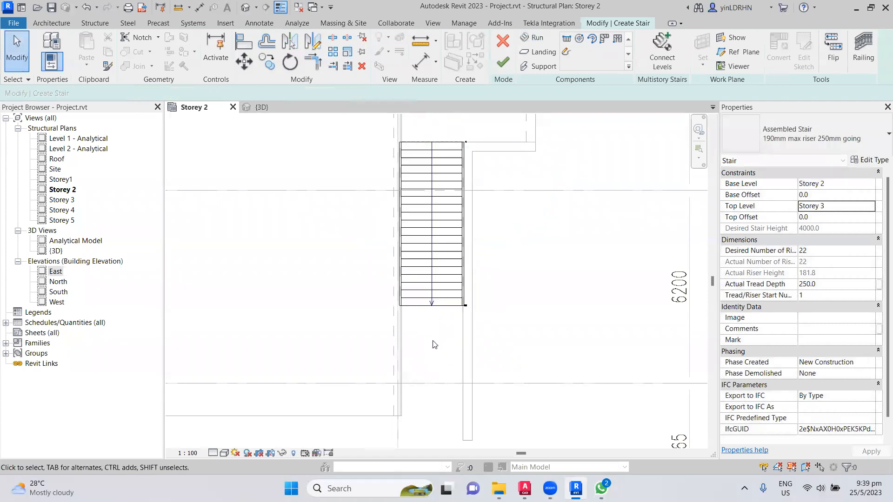
click(502, 66)
- Review the type properties of the new stair's UP direction path without changing them
scroll(403, 148, up, 5)
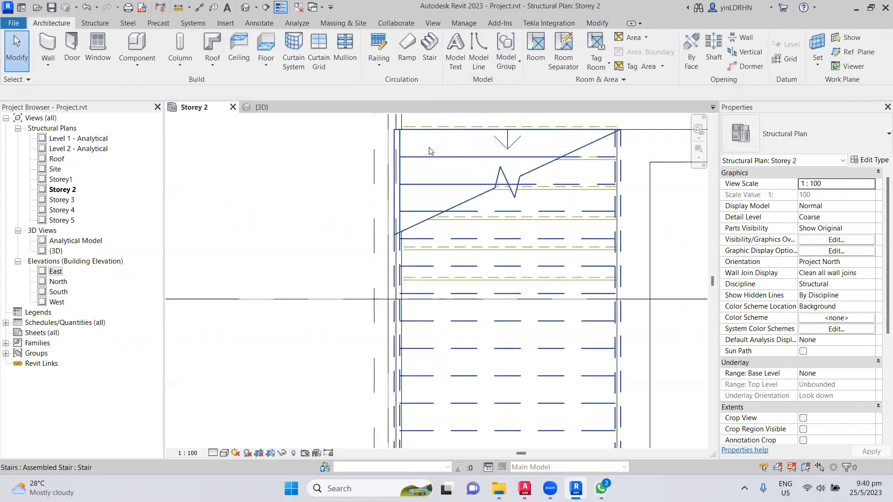
middle_drag(430, 150, 352, 217)
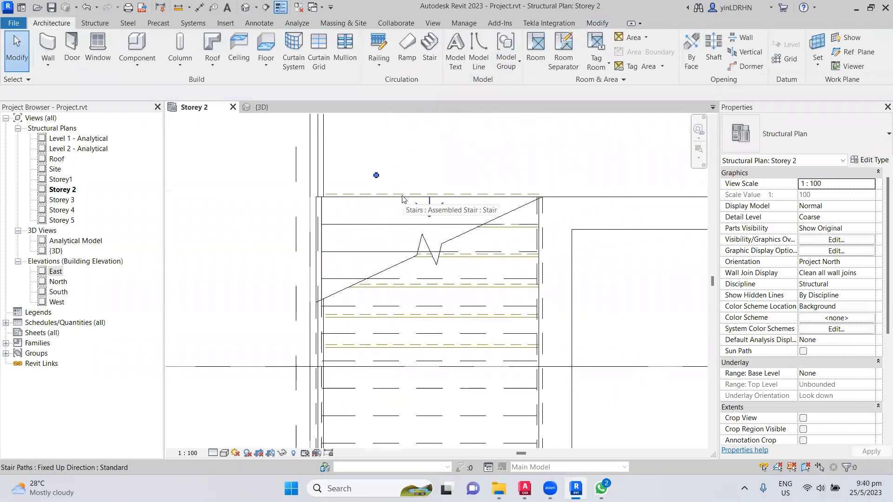
click(376, 176)
click(869, 160)
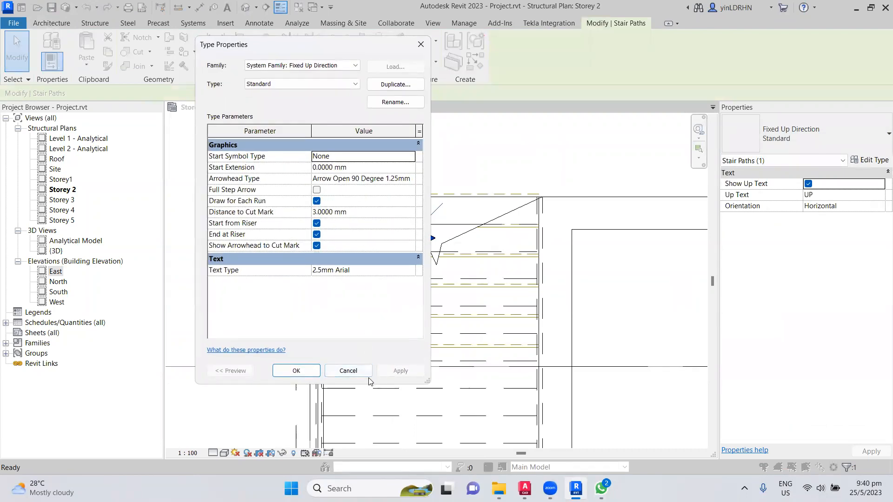
click(357, 371)
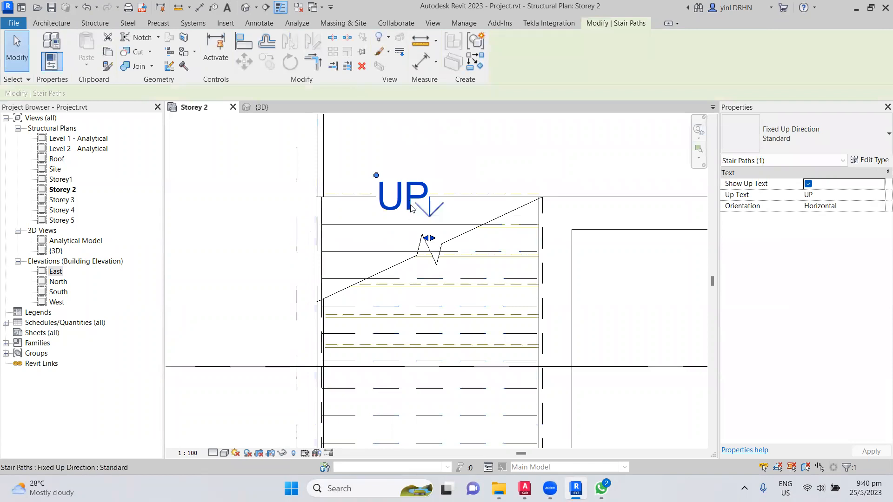
key(Escape)
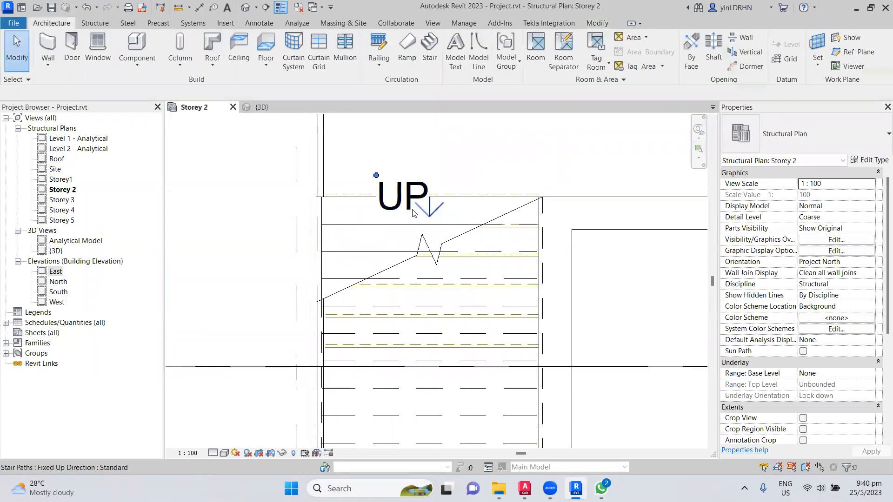
click(443, 202)
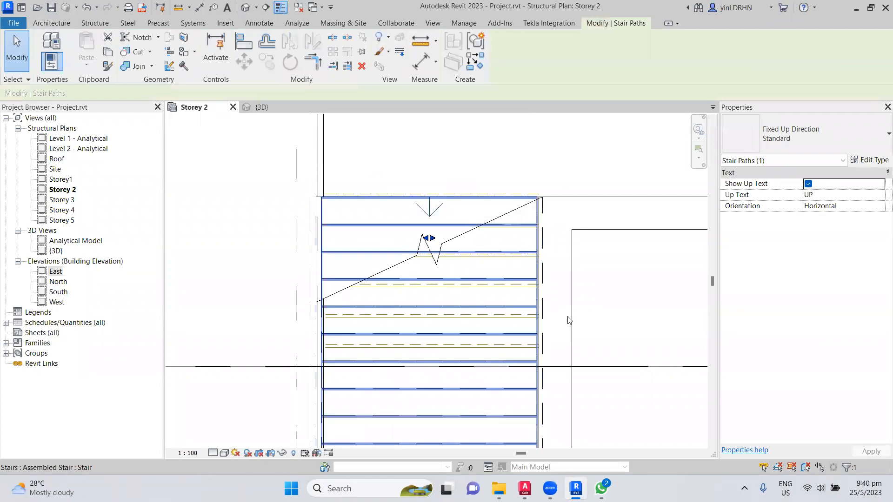
- Set the minimum run width of the 190mm max riser 250mm going stair type to 1950
click(529, 206)
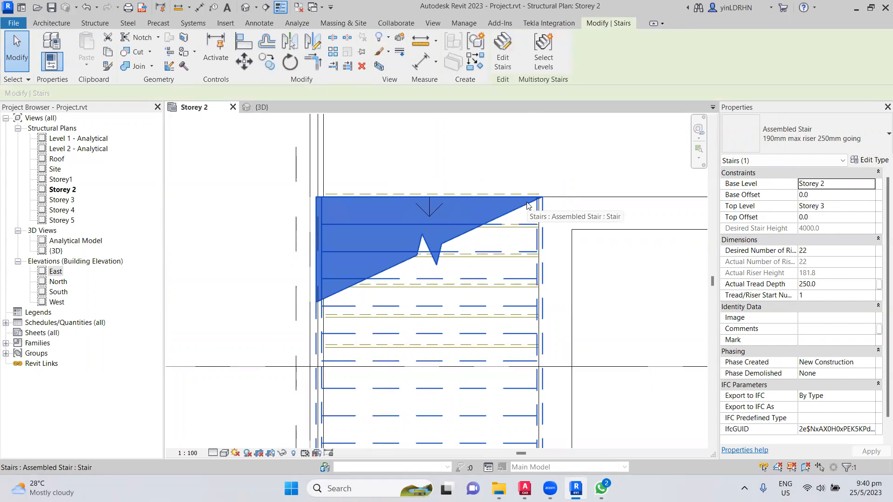
scroll(543, 225, down, 3)
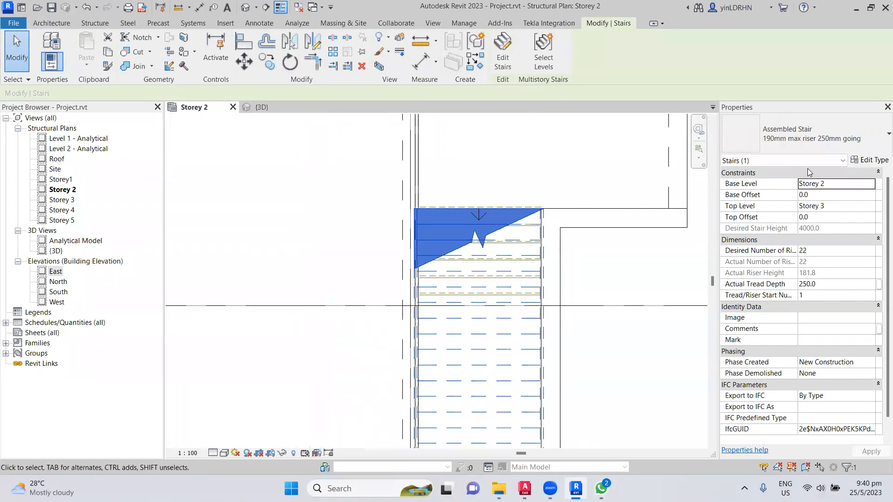
click(861, 162)
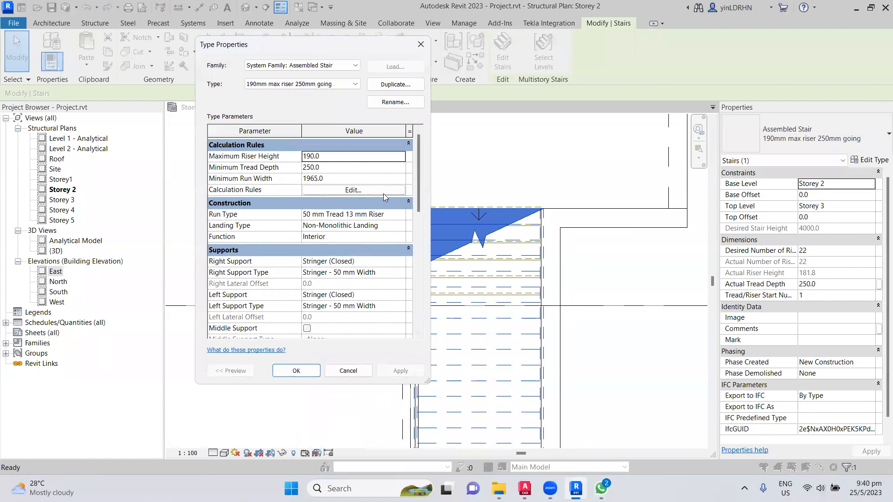
click(338, 179)
text(19)
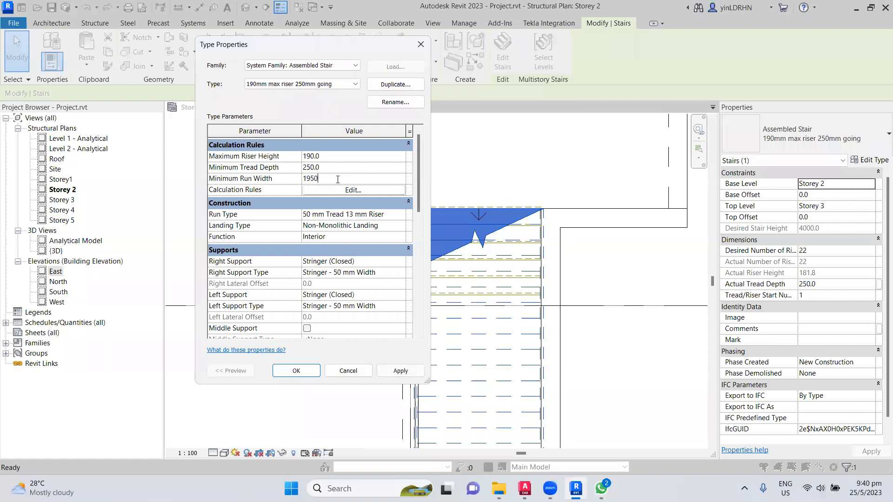
click(400, 370)
click(298, 371)
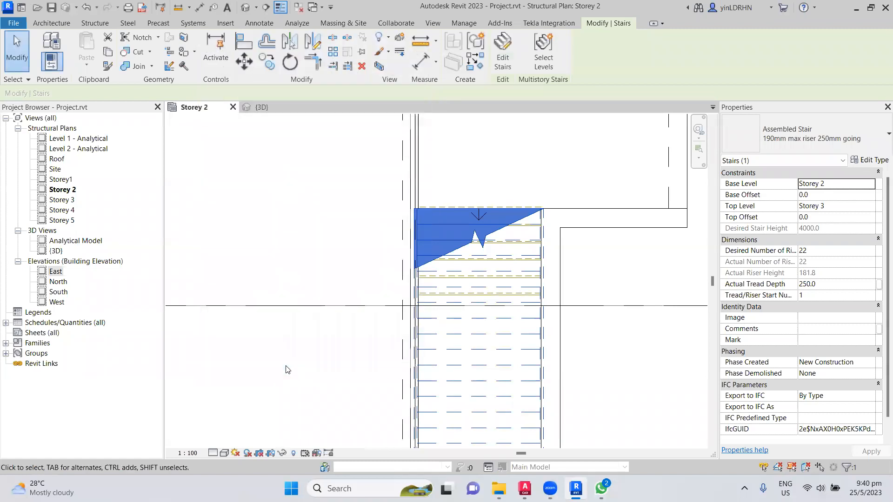
click(597, 296)
- Examine the narrow bay and its side walls in the 3D view from the front
click(262, 107)
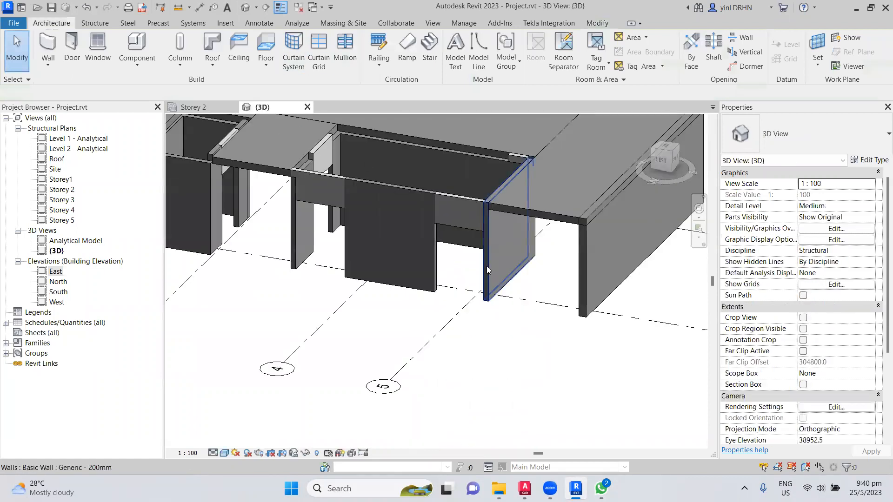
scroll(487, 266, down, 3)
middle_drag(459, 341, 525, 341)
mouse_move(561, 369)
shift+middle_down()
mouse_move(548, 372)
mouse_move(572, 363)
shift+middle_up()
shift+middle_drag(631, 367, 716, 371)
- Return to the Storey 2 structural plan and save the project
click(192, 107)
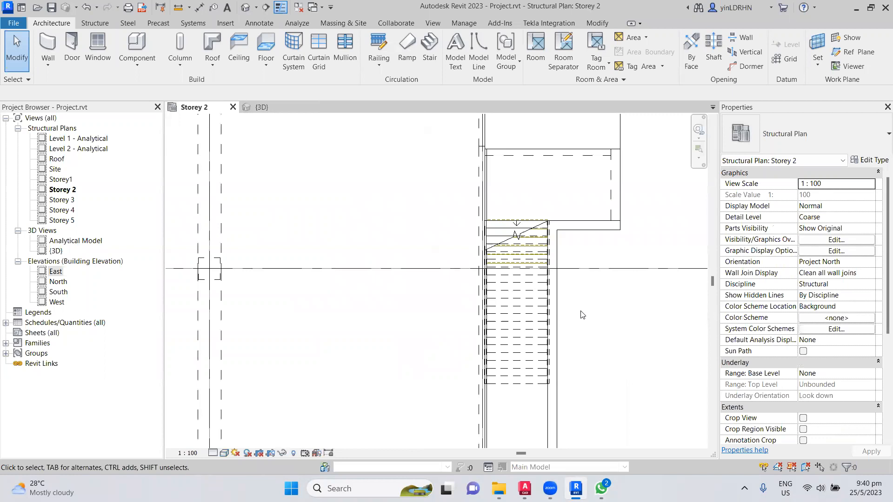
scroll(581, 300, down, 2)
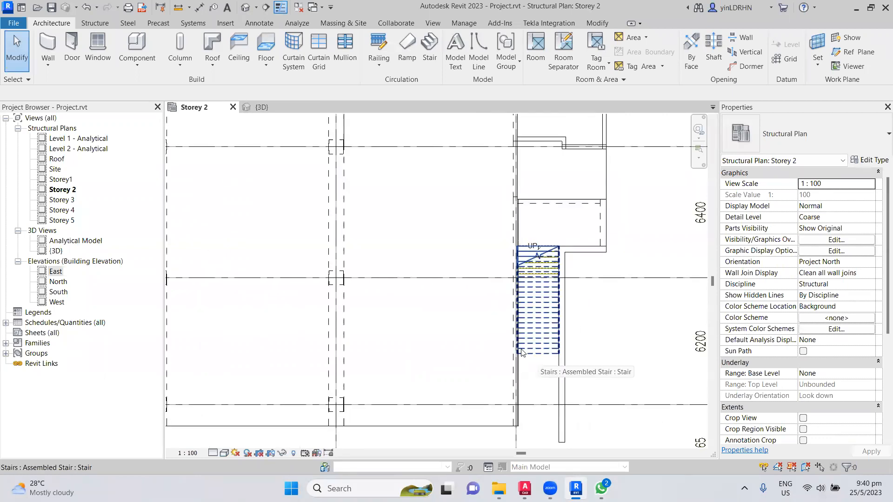
click(52, 8)
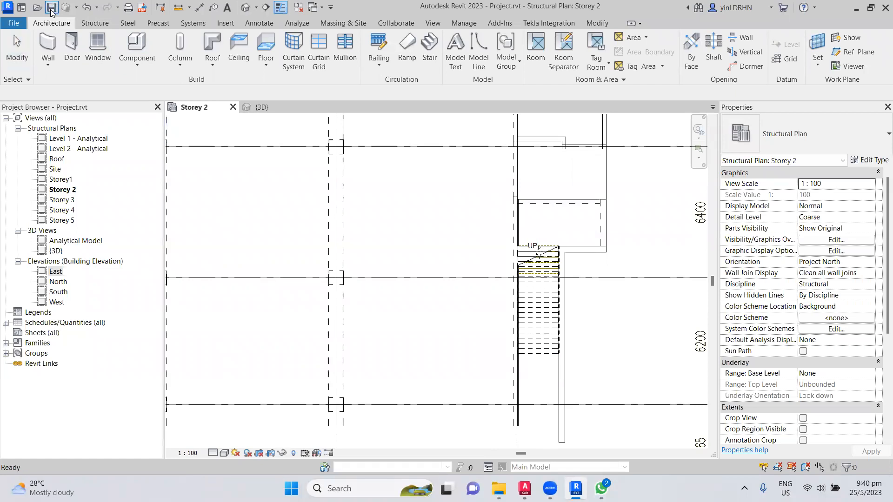
click(533, 289)
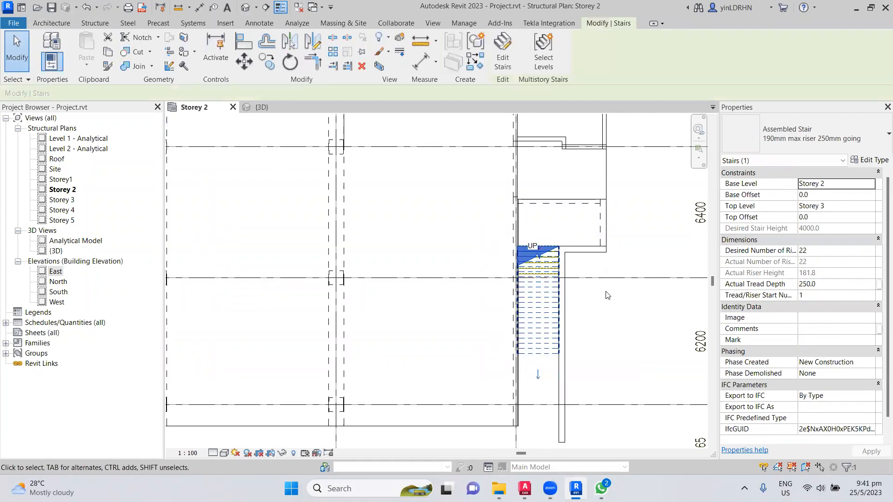
click(615, 299)
scroll(576, 269, up, 5)
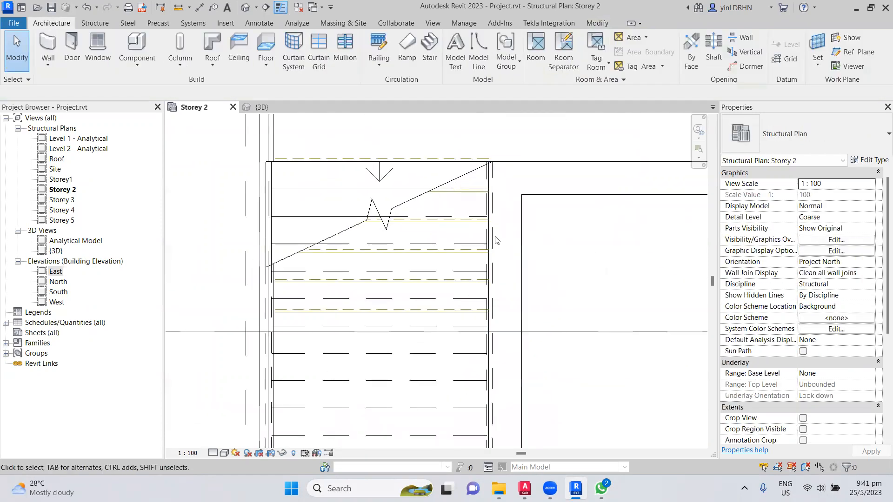
click(489, 237)
double_click(489, 238)
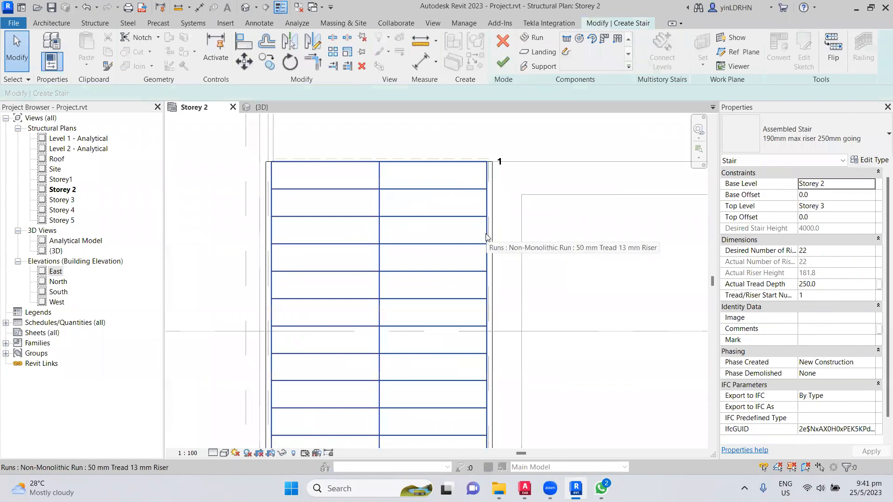
click(503, 41)
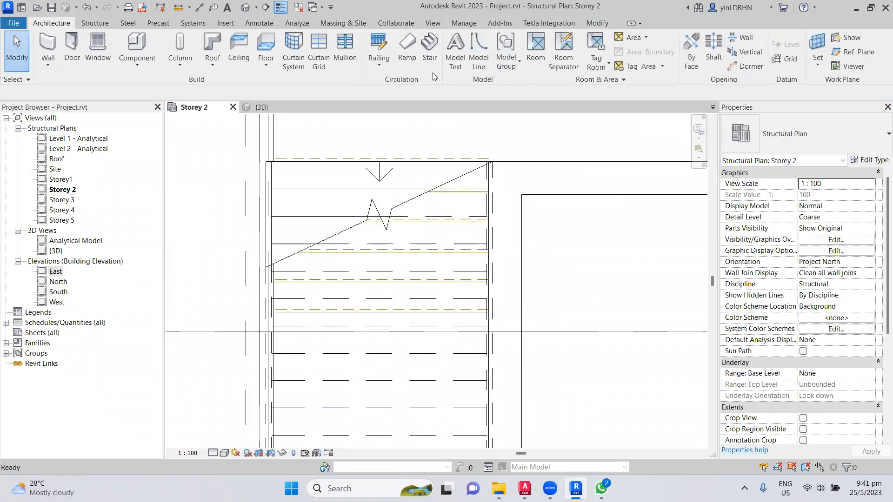
- Check the walls around the stair bay in the 3D view from a lower angle and return to the Storey 2 plan
click(254, 107)
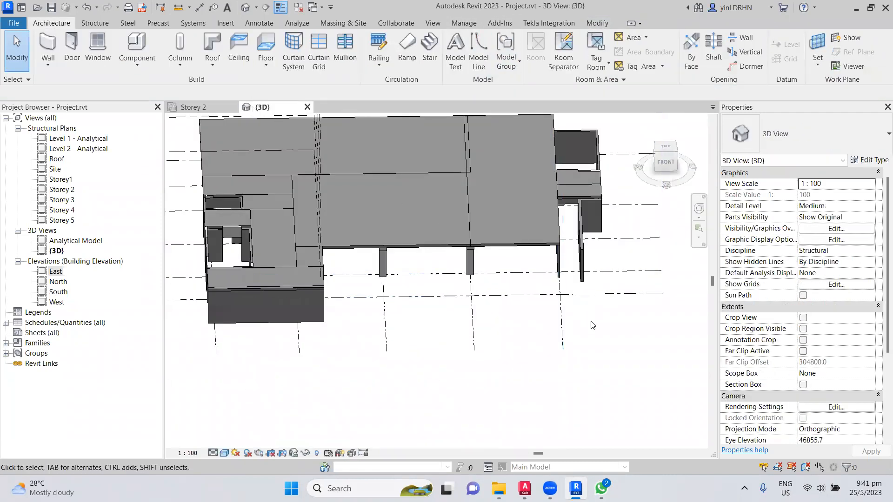
shift+middle_drag(611, 352, 626, 301)
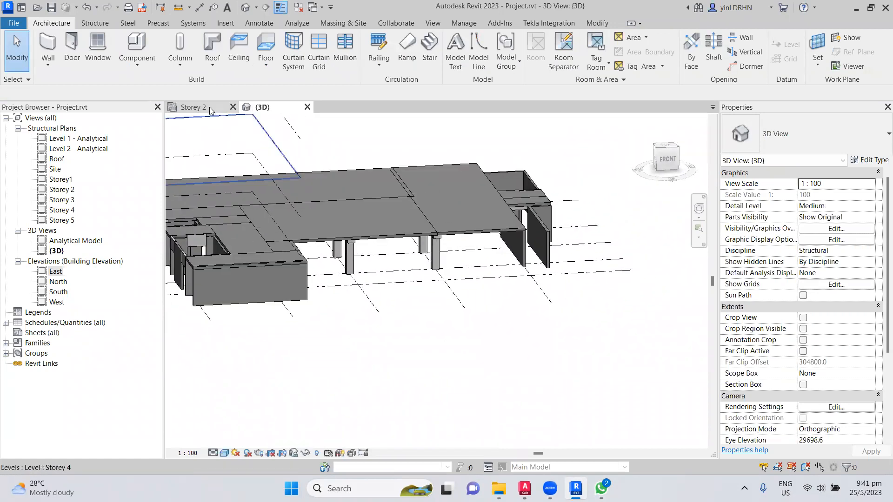
click(191, 107)
- Draw a thin horizontal detail line 1965 long between the bay's side walls along the far end of the 22-riser stair
click(459, 296)
scroll(458, 297, down, 4)
middle_drag(458, 297, 421, 210)
scroll(421, 210, up, 2)
key(Escape)
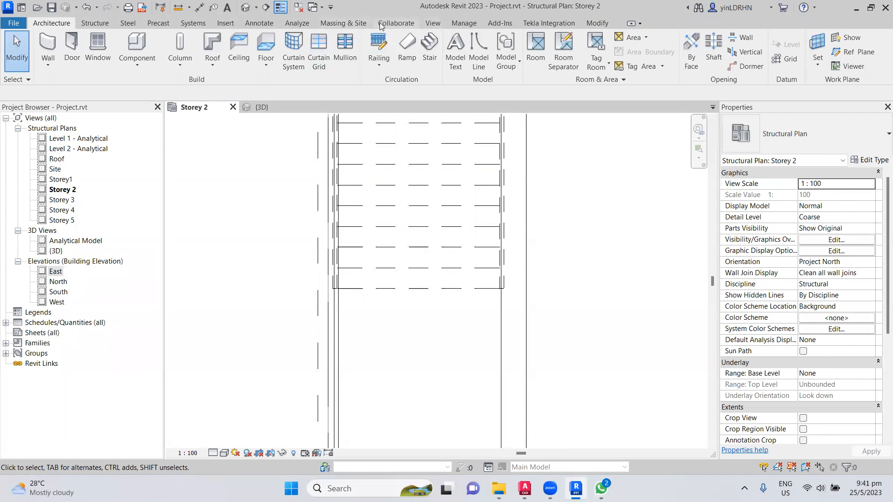
click(259, 23)
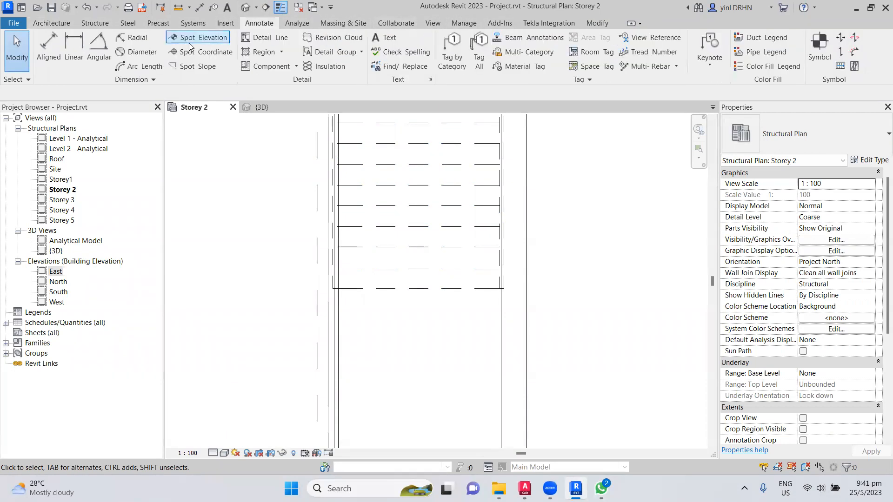
click(268, 37)
scroll(500, 290, up, 3)
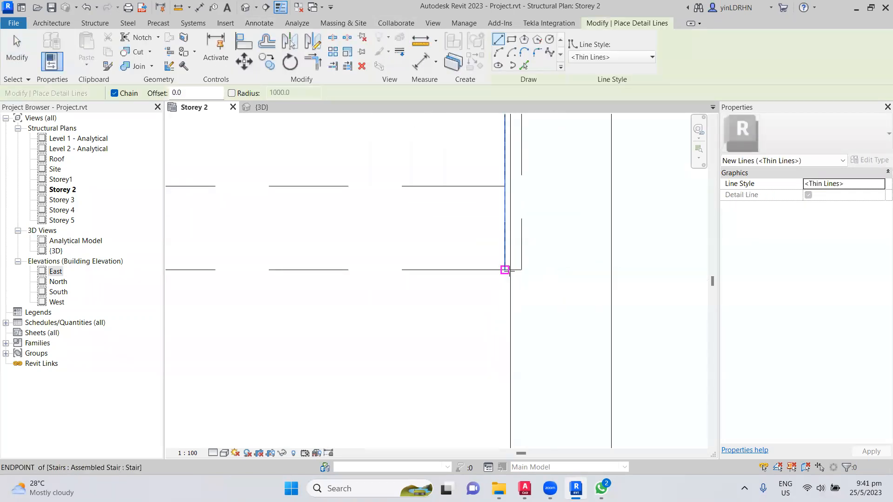
click(510, 269)
middle_drag(584, 319, 462, 299)
scroll(463, 299, down, 3)
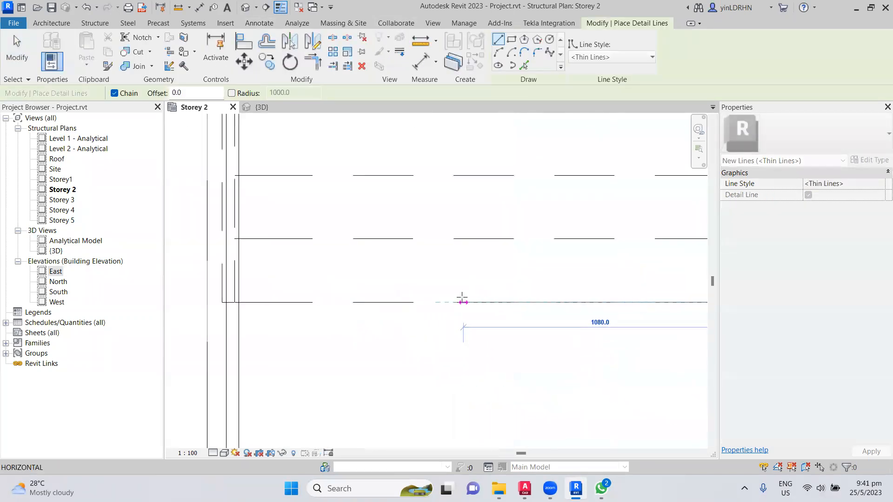
scroll(345, 303, up, 2)
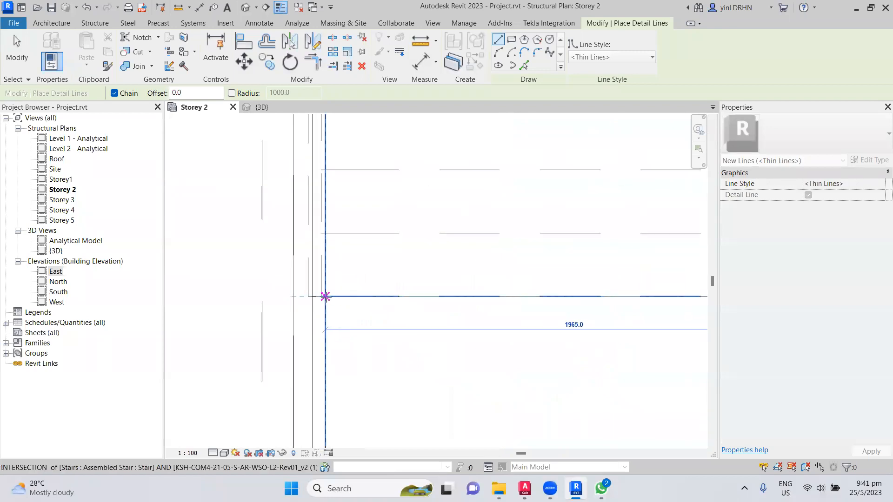
click(326, 296)
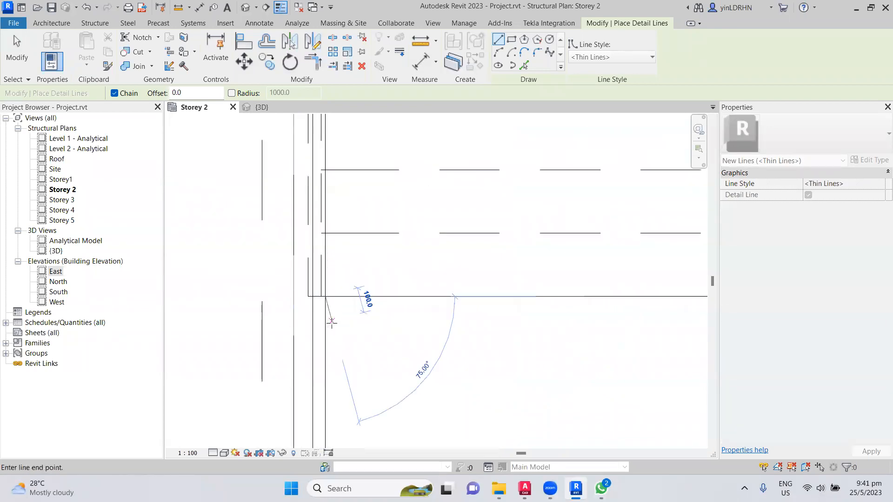
key(Escape)
key(Escape)
- Delete the 22-riser stair from the narrow bay, keeping the detail line
click(368, 241)
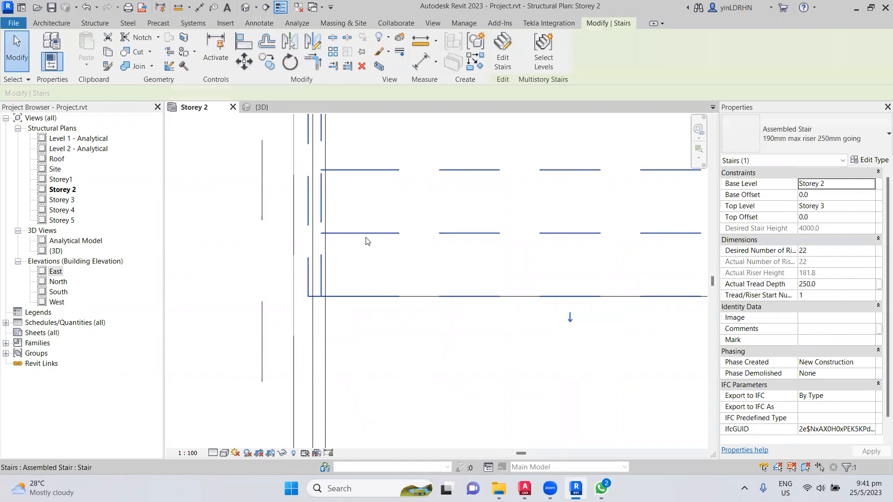
key(Delete)
scroll(359, 306, down, 1)
scroll(359, 307, down, 2)
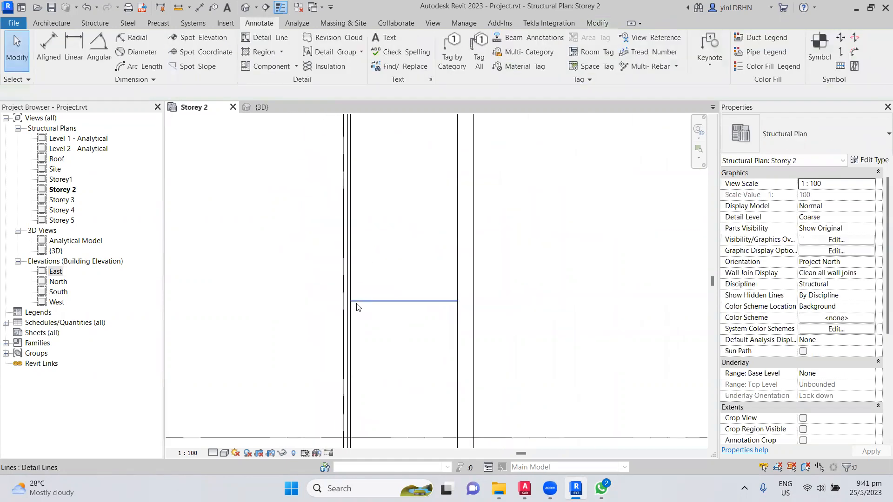
scroll(405, 209, down, 2)
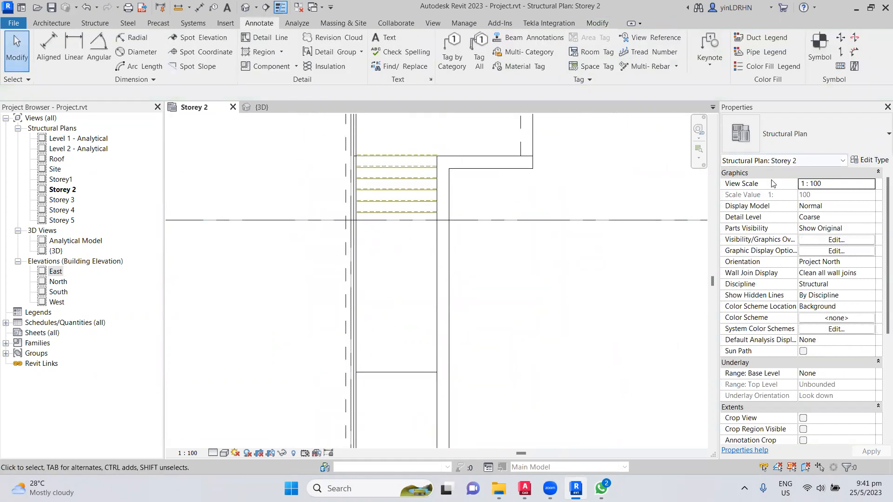
- Start a new stair for the narrow bay with base level Storey1 and top level Storey 2
click(53, 22)
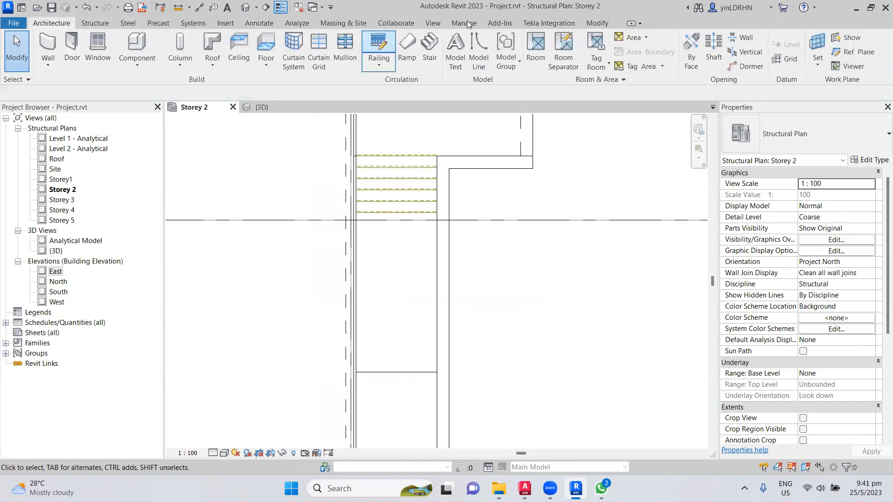
click(425, 50)
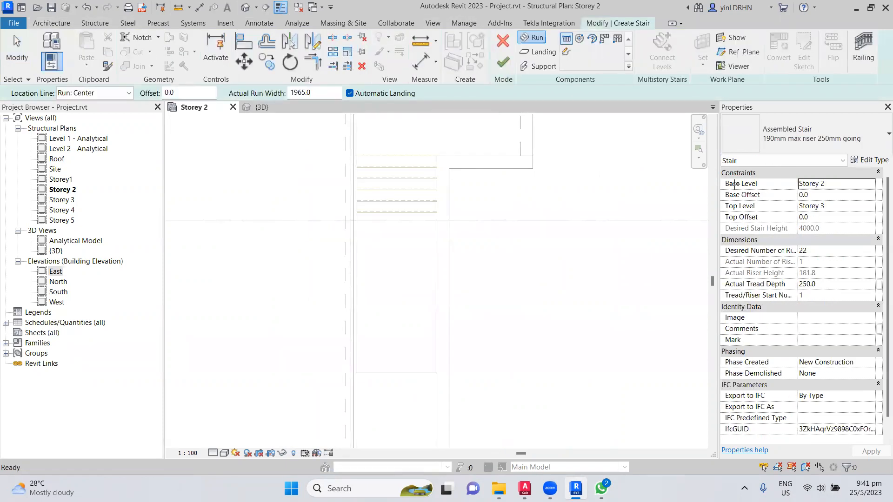
click(873, 207)
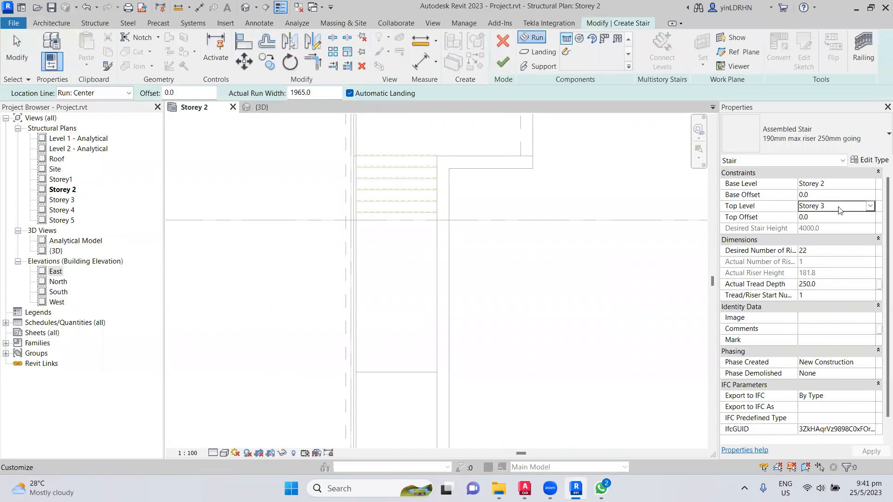
click(866, 185)
click(870, 184)
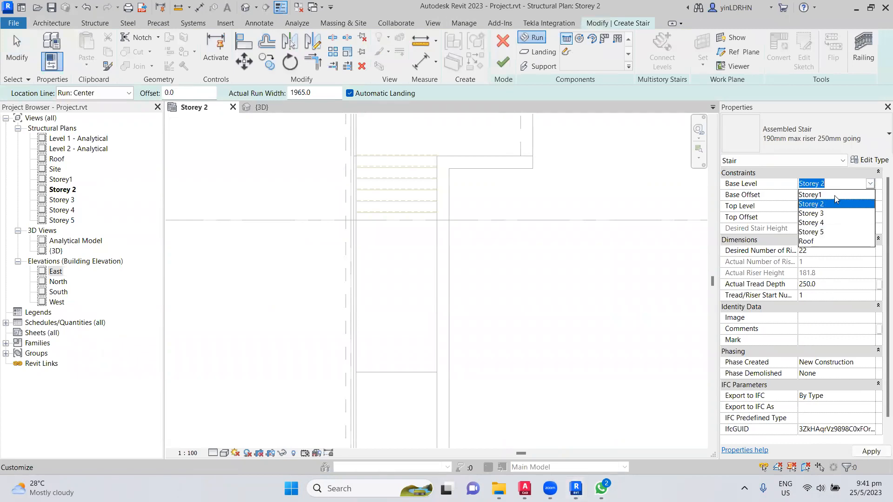
click(834, 195)
click(861, 207)
click(870, 206)
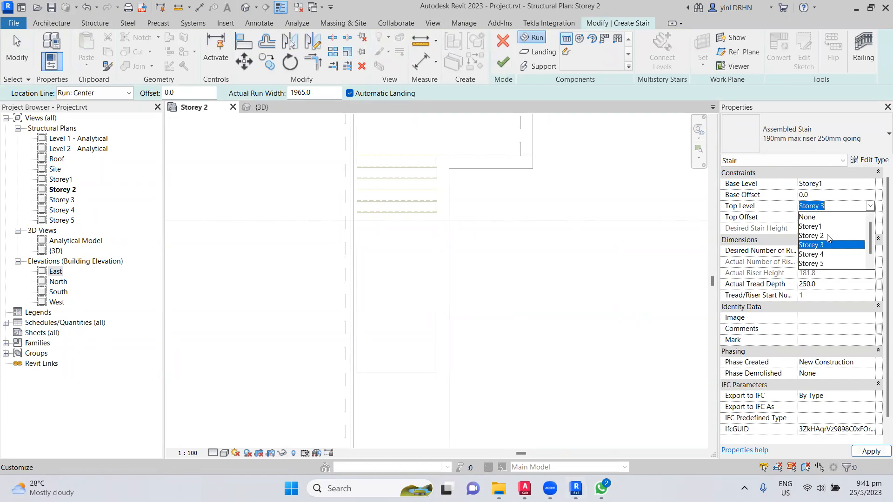
click(828, 236)
- Edit the minimum run width of the 190mm max riser 250mm going stair type
click(870, 160)
click(335, 180)
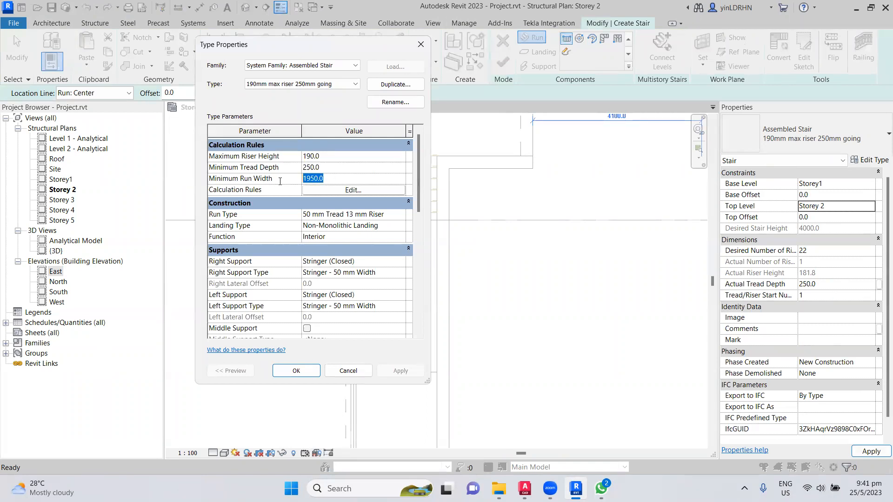
text(19)
click(297, 371)
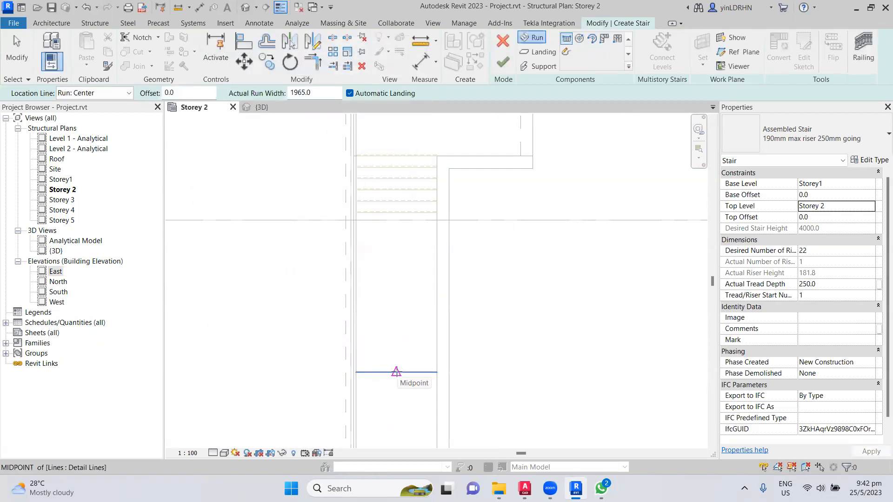
- Draw a straight 22-riser run from the detail line's midpoint to the landing edge and finish the stair
click(396, 372)
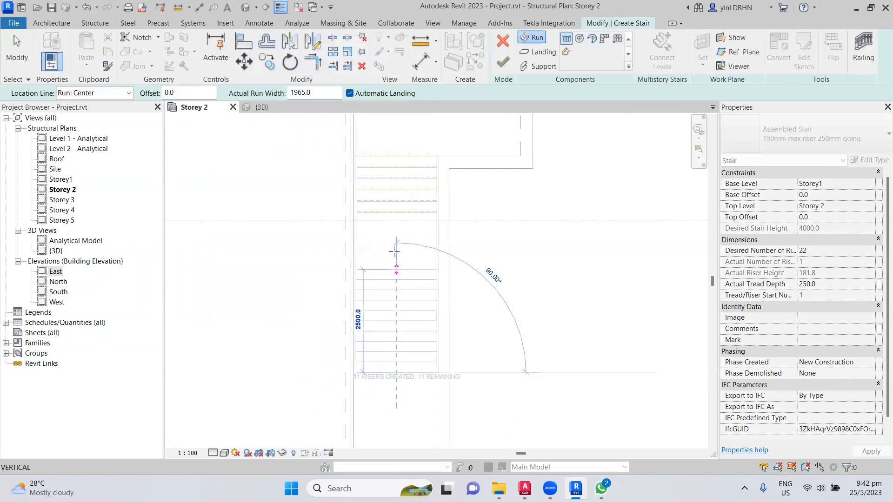
click(397, 157)
key(Escape)
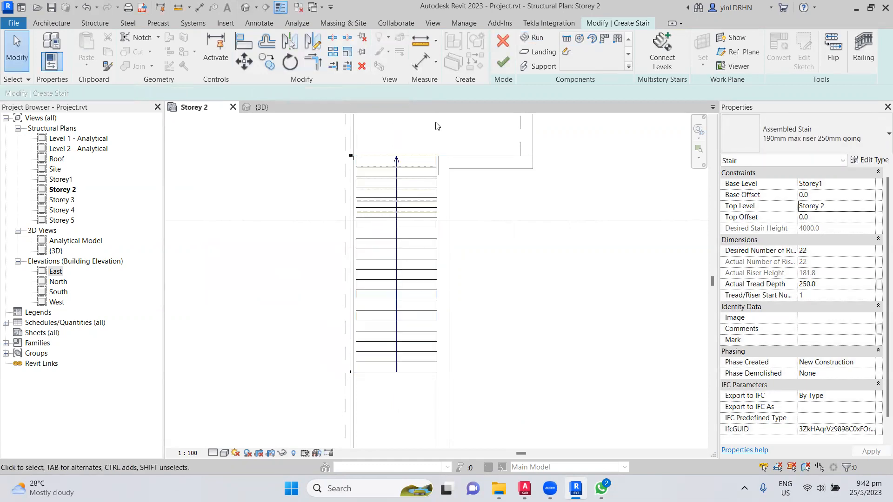
click(502, 63)
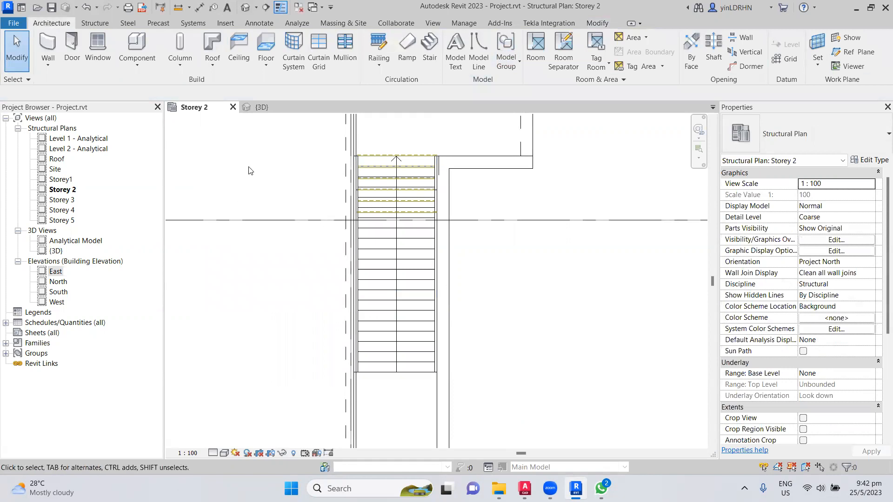
- Check the new stair in the 3D view and return to the Storey 2 plan
click(262, 108)
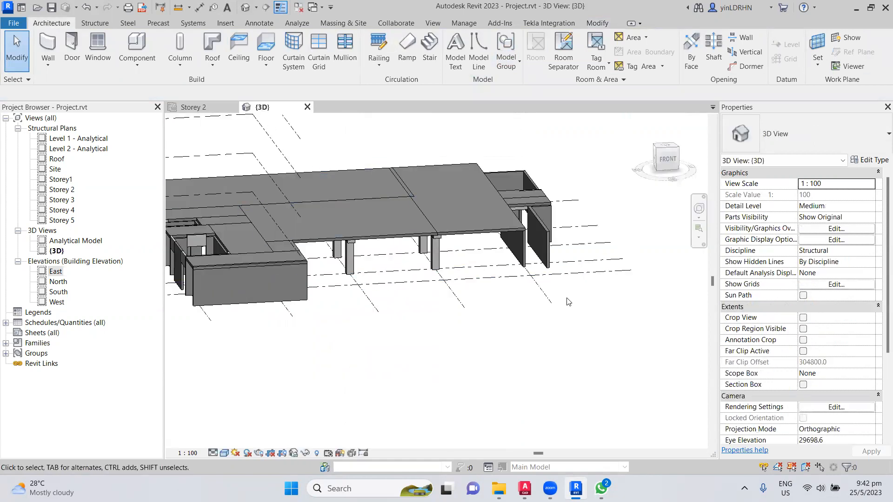
middle_drag(576, 303, 560, 310)
click(308, 107)
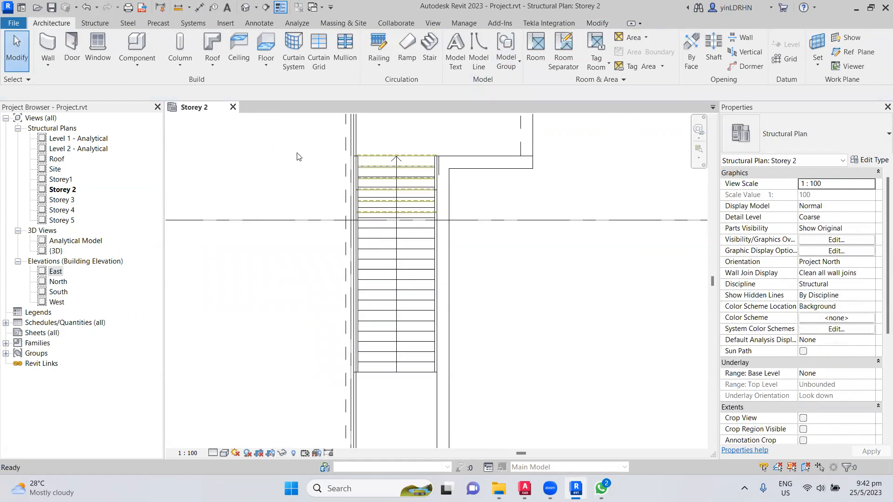
click(244, 7)
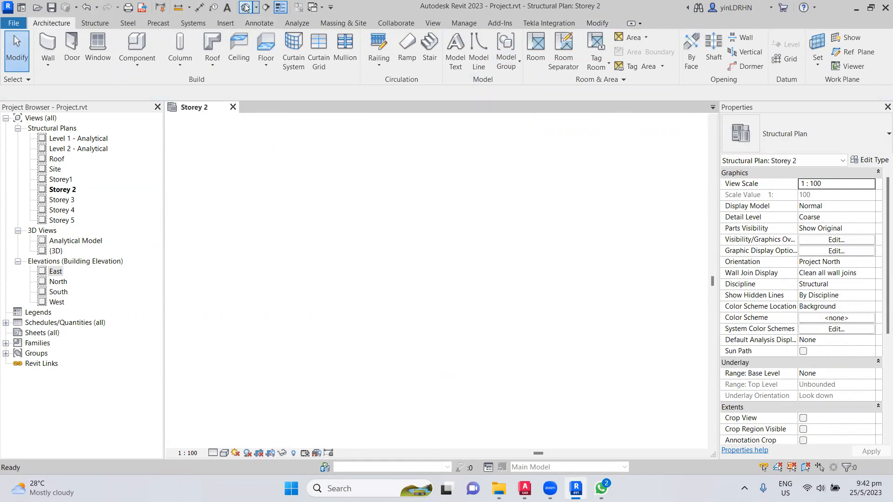
mouse_move(559, 431)
shift+middle_down()
mouse_move(581, 442)
mouse_move(526, 439)
mouse_move(584, 439)
mouse_move(558, 436)
shift+middle_up()
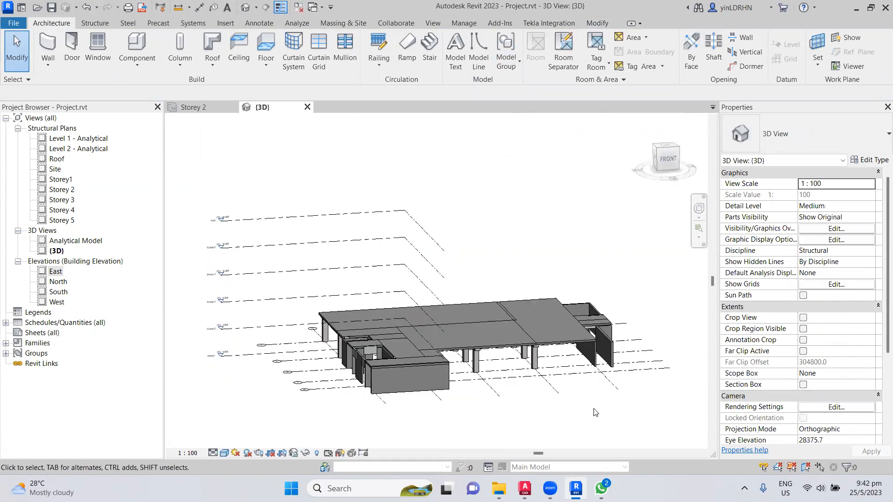
click(201, 106)
- Delete the railings along both sides of the new stair in the narrow bay
scroll(456, 197, up, 3)
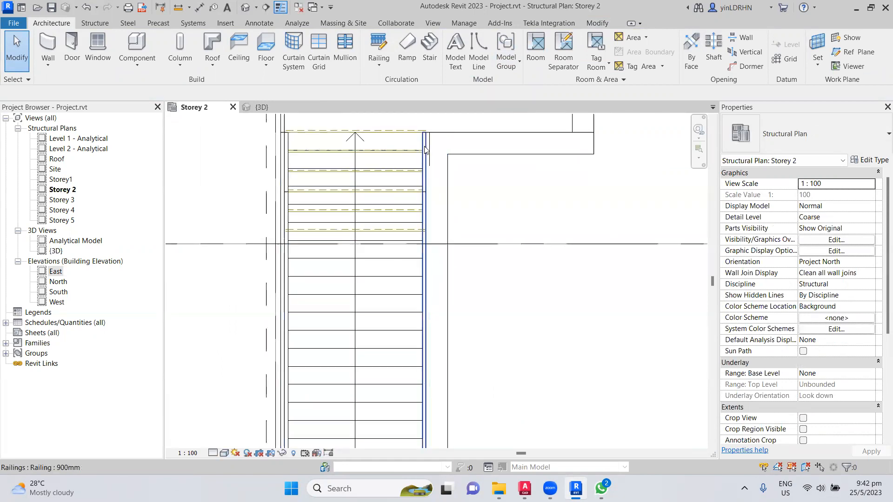
click(427, 148)
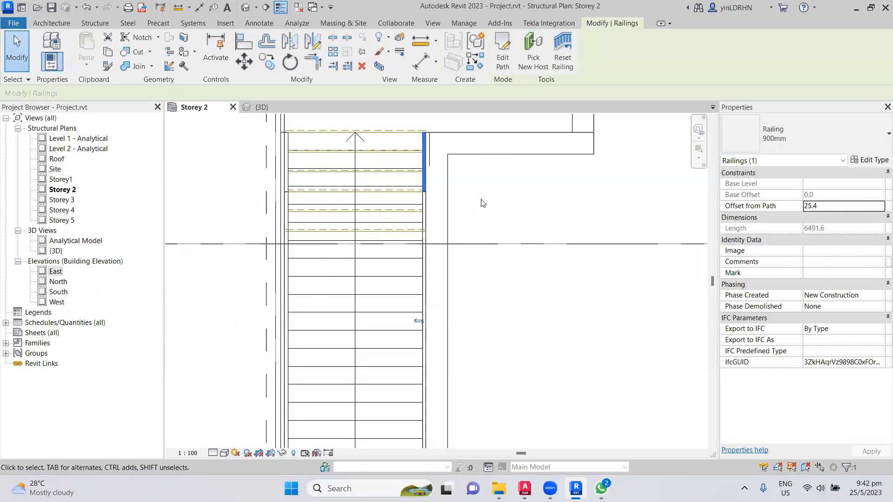
click(481, 202)
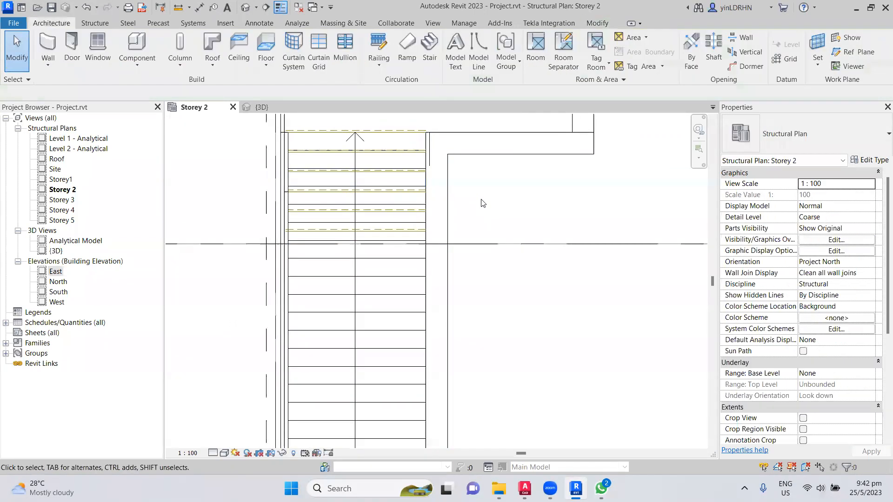
click(287, 178)
click(487, 228)
scroll(487, 228, down, 1)
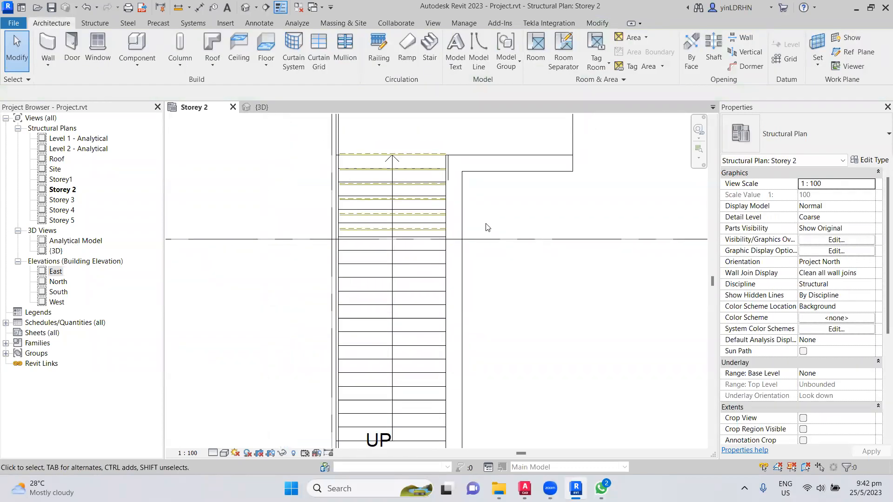
click(338, 165)
click(538, 236)
- Review the whole Storey 2 layout in plan and from several 3D angles, returning to the Storey 2 plan
scroll(539, 230, down, 2)
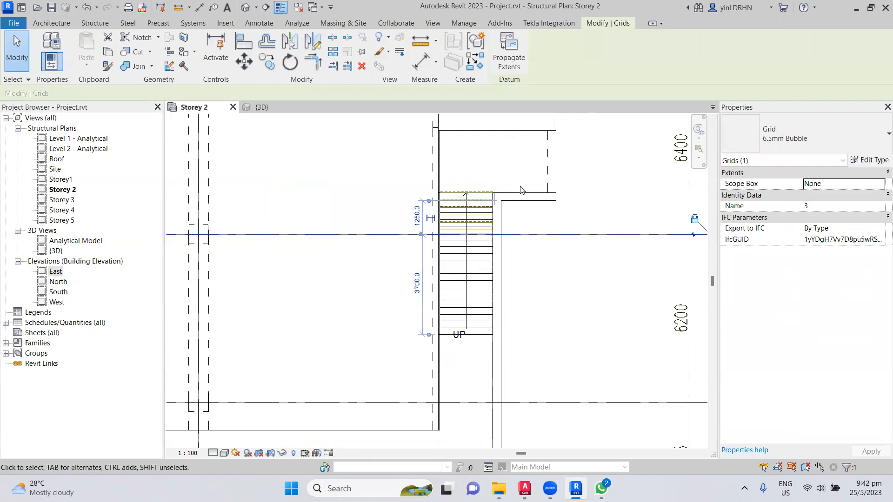
middle_drag(497, 171, 506, 261)
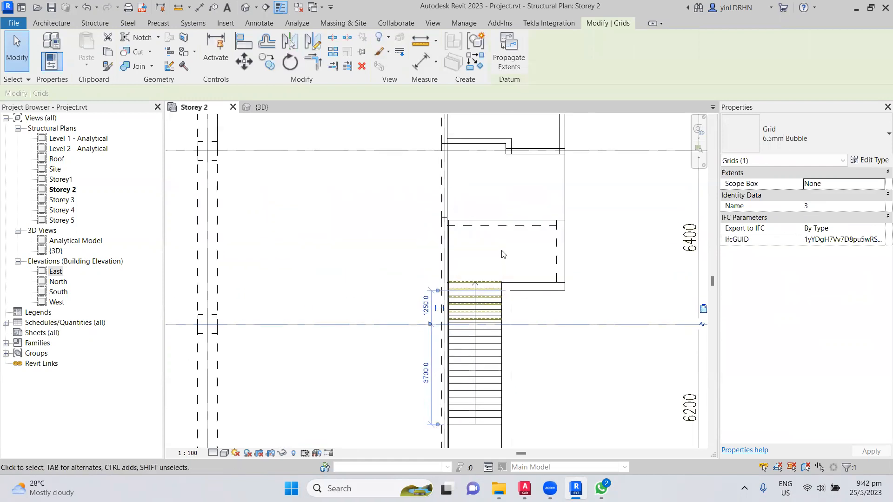
scroll(502, 254, down, 5)
middle_drag(444, 283, 477, 307)
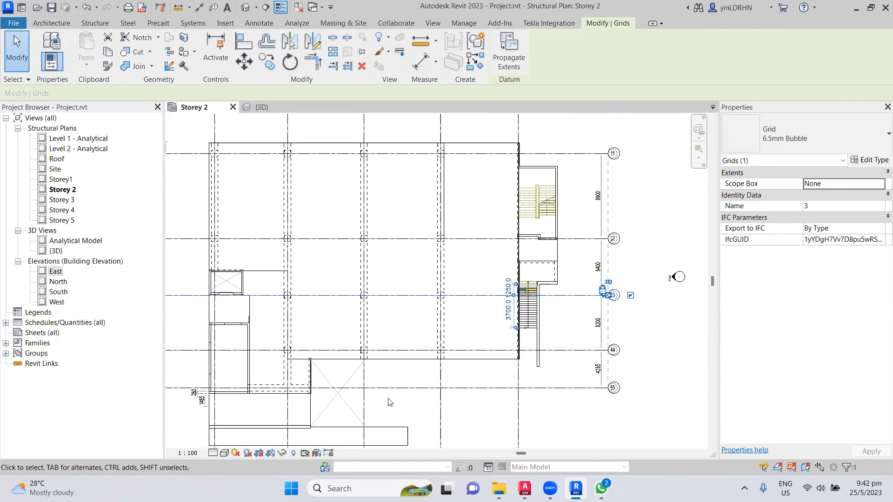
click(262, 107)
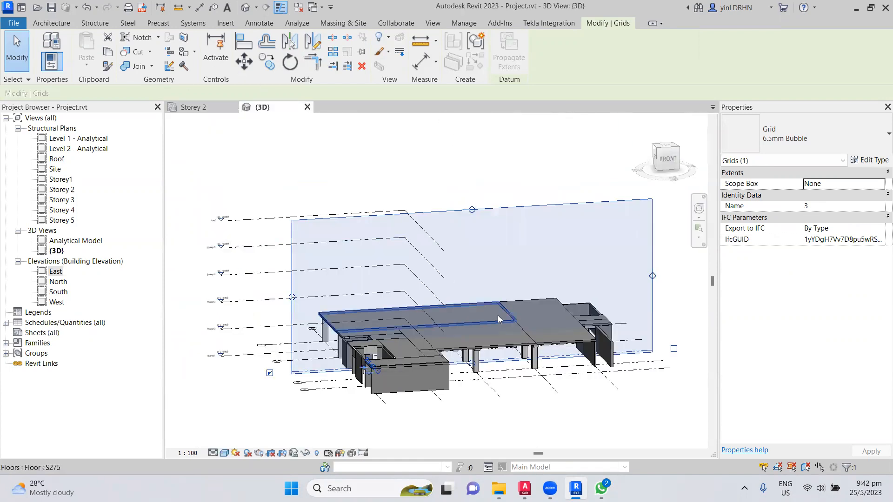
click(614, 424)
shift+middle_drag(612, 426, 604, 401)
shift+middle_drag(519, 394, 372, 422)
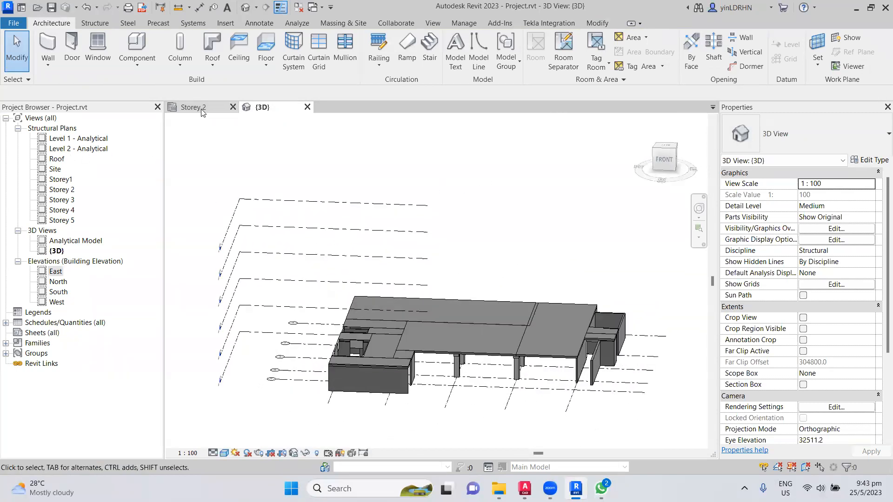
click(222, 108)
- Set the top level of all 700x700 concrete rectangular columns visible in the Storey 2 plan to Roof
scroll(383, 219, down, 3)
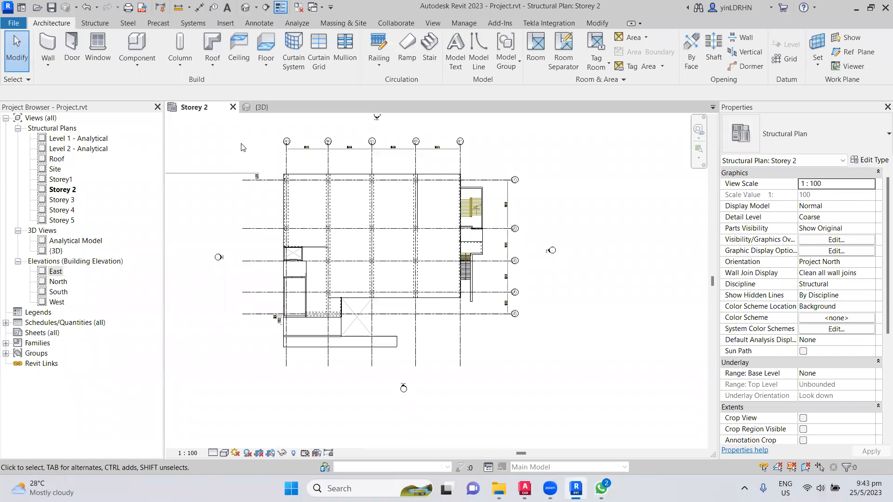
scroll(335, 218, up, 3)
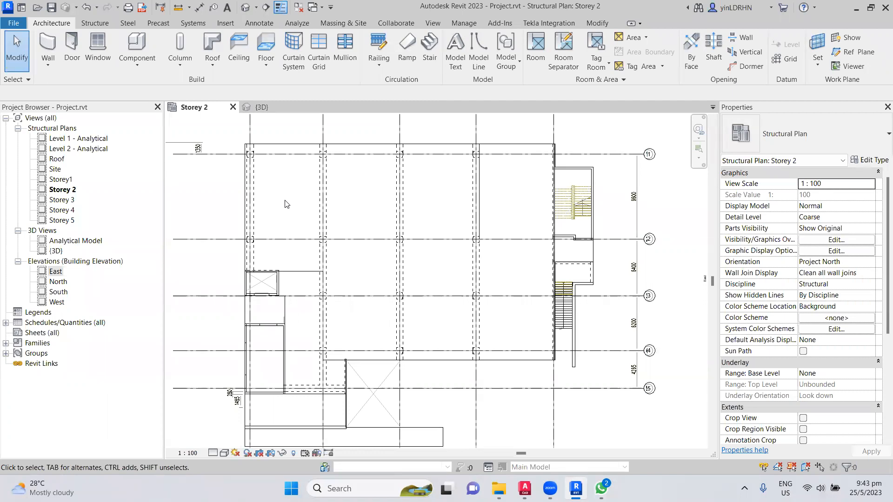
scroll(260, 186, up, 3)
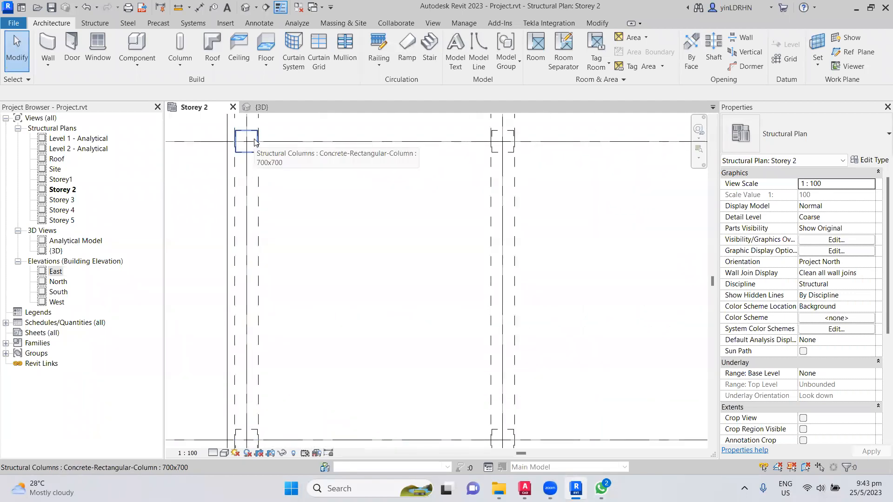
click(255, 142)
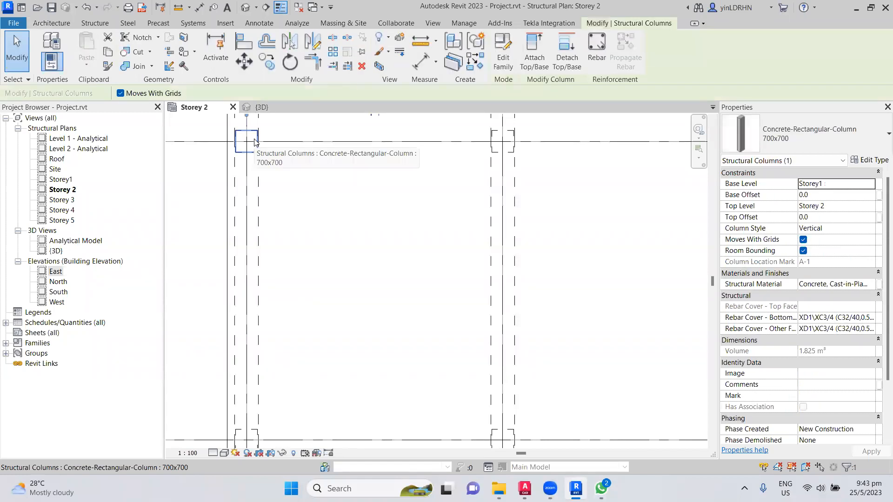
right_click(255, 143)
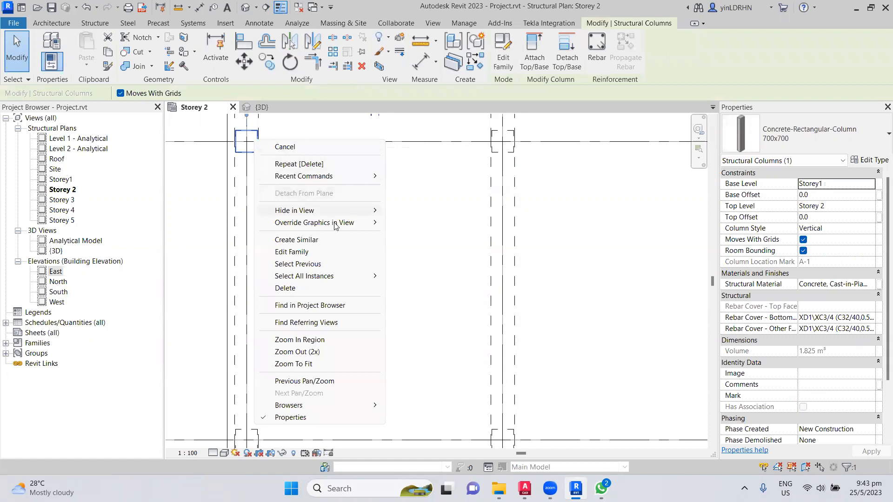
mouse_move(356, 280)
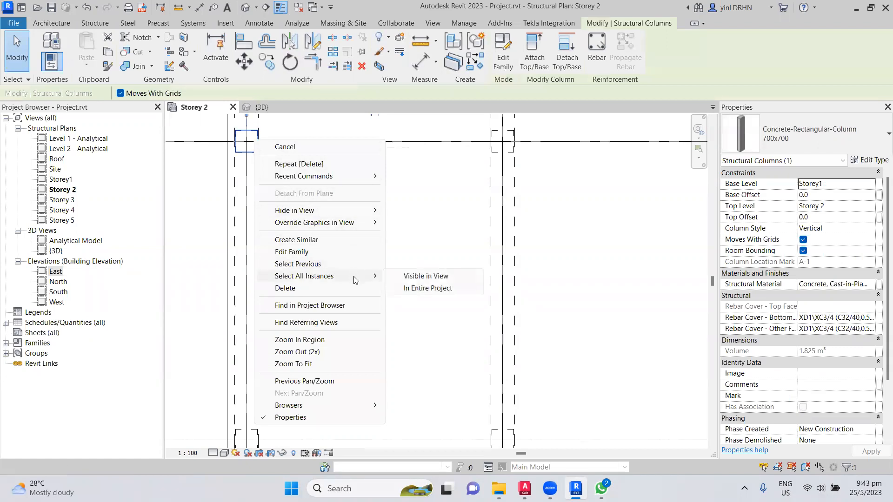
click(403, 277)
scroll(342, 221, down, 5)
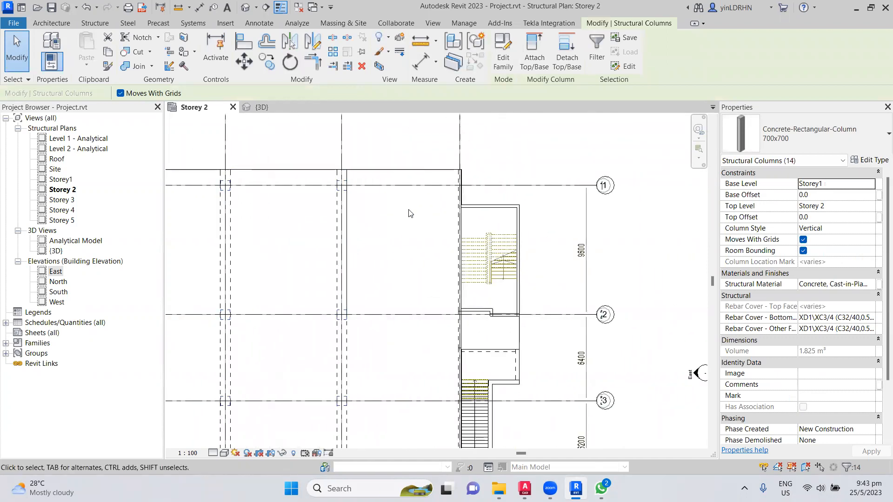
scroll(409, 214, down, 2)
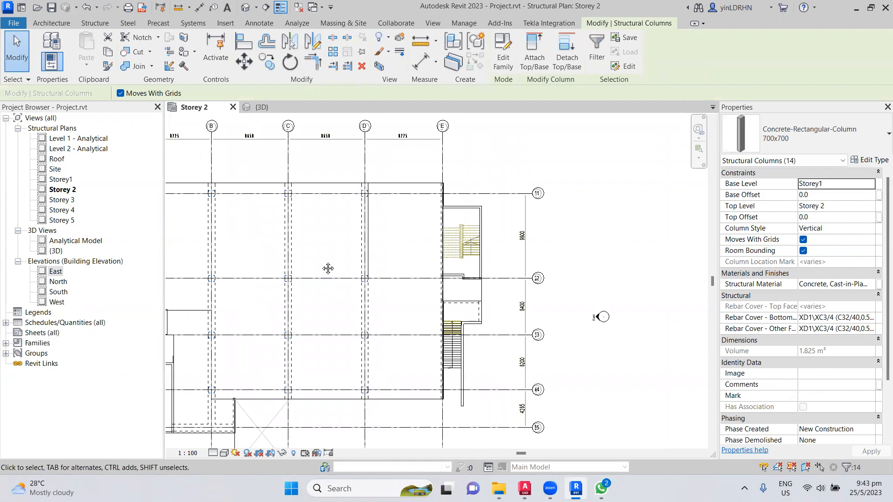
middle_drag(328, 268, 417, 247)
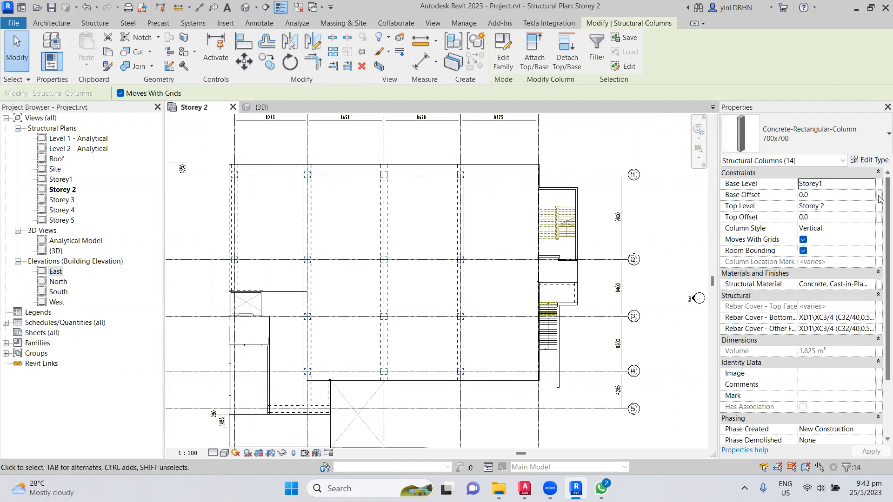
click(859, 207)
click(871, 206)
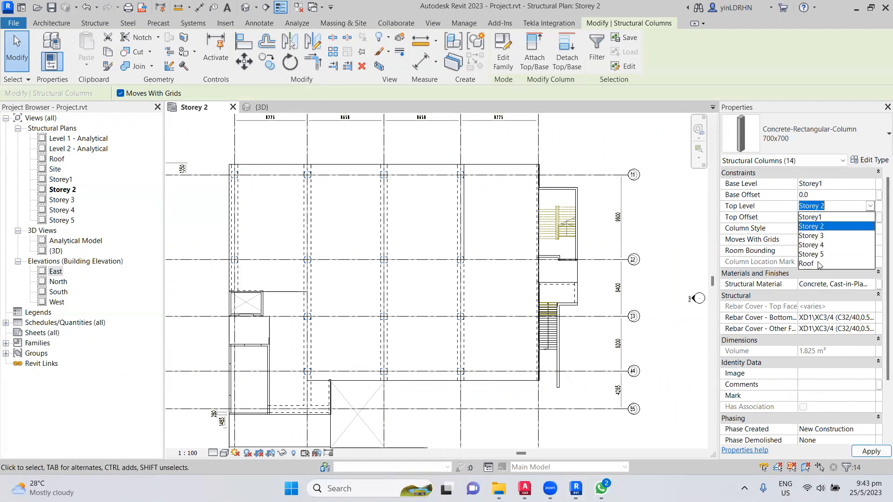
click(809, 264)
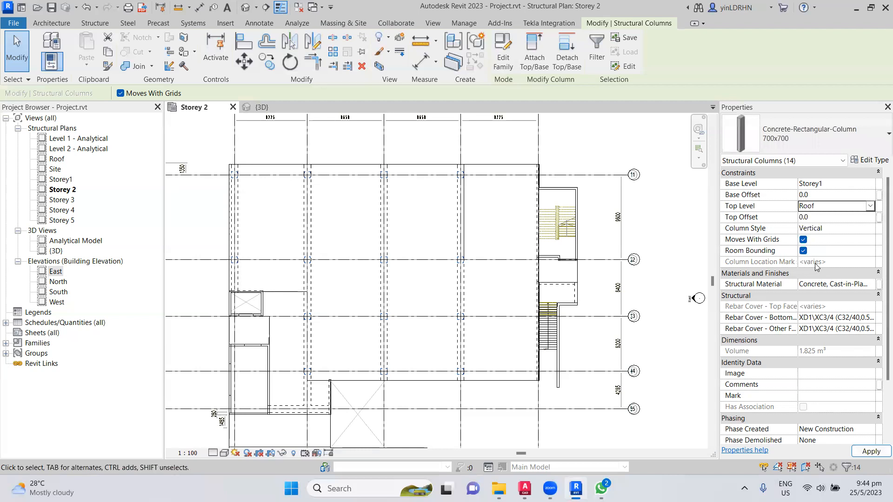
click(675, 227)
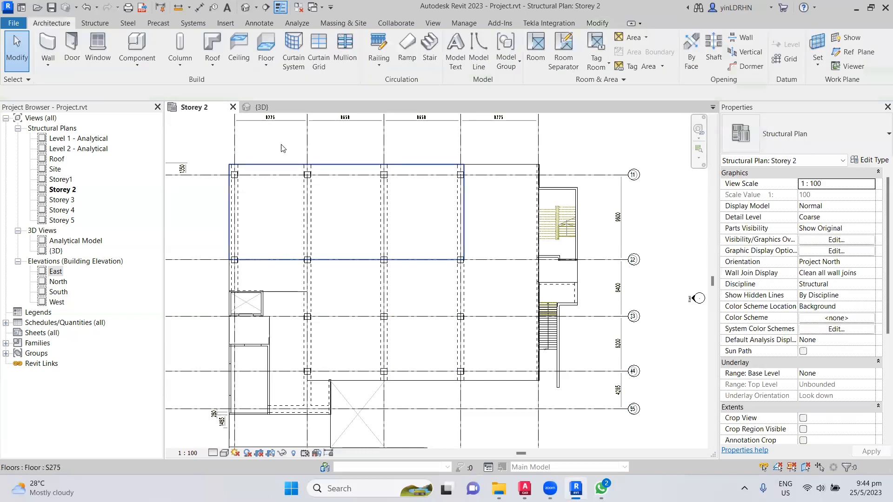
- Check the extended columns in the 3D view and return to the Storey 2 plan
click(261, 108)
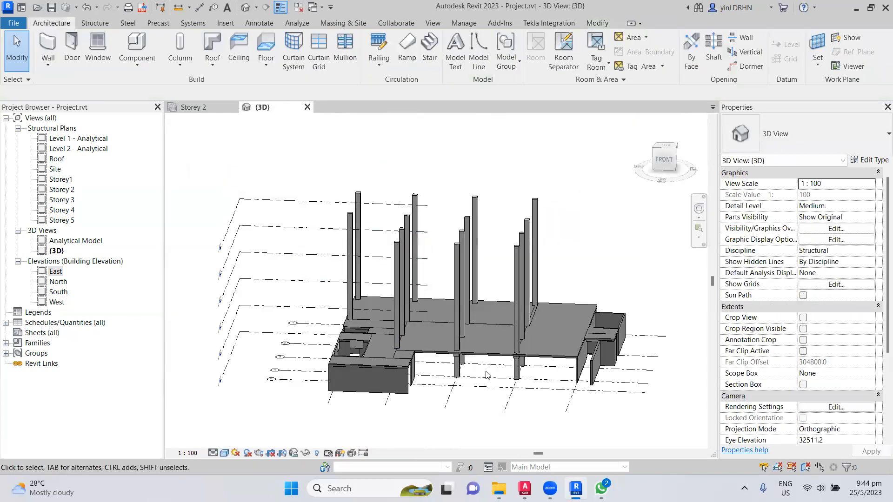
shift+middle_drag(541, 436, 631, 420)
click(190, 108)
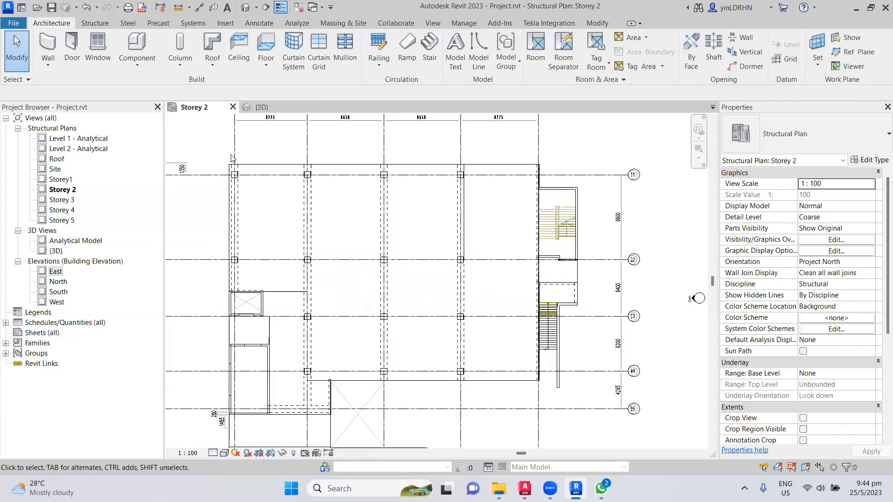
- Set the top constraint of all Generic - 200mm walls visible in the Storey 2 plan to Up to level: Roof
scroll(282, 320, up, 5)
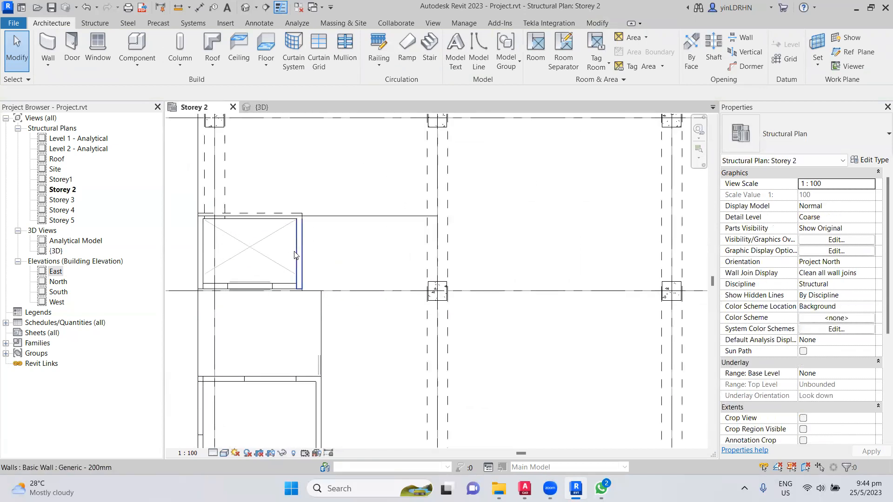
click(294, 254)
right_click(296, 254)
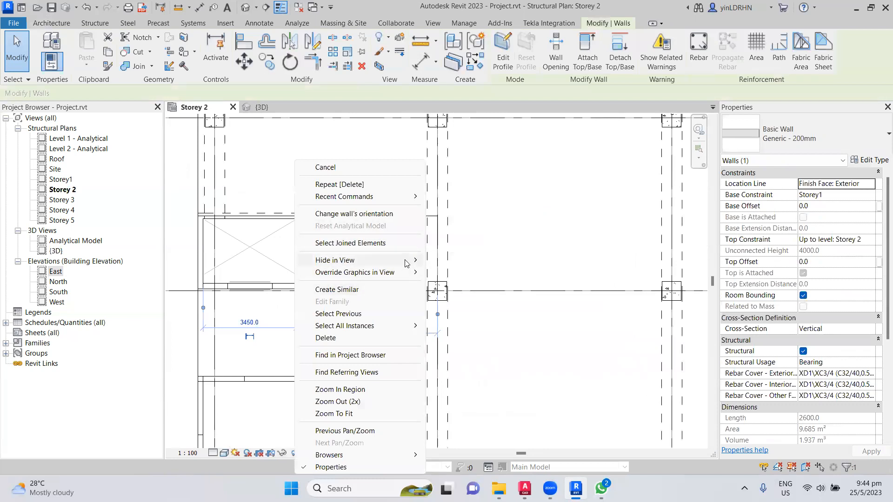
mouse_move(405, 326)
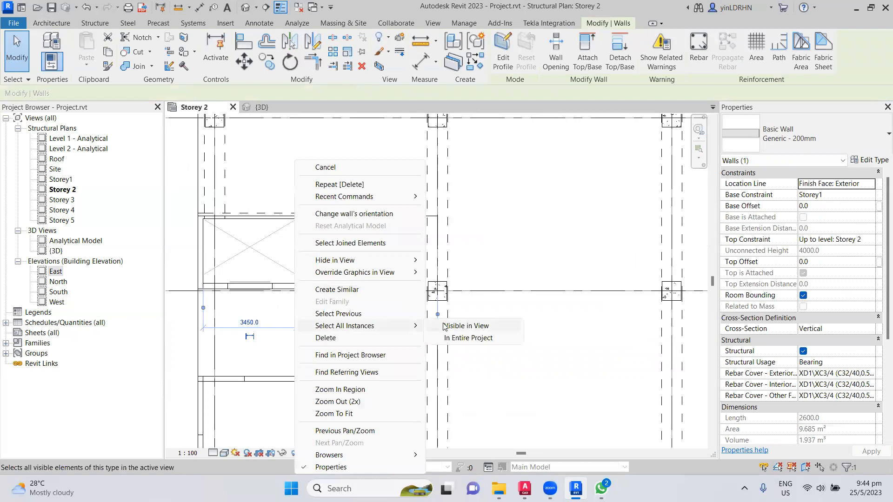
click(458, 326)
scroll(386, 262, down, 5)
middle_drag(367, 247, 326, 221)
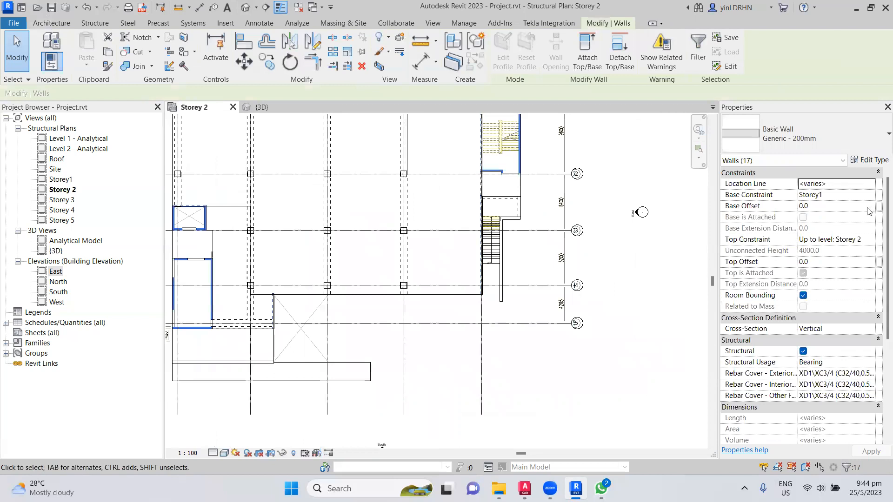
click(867, 241)
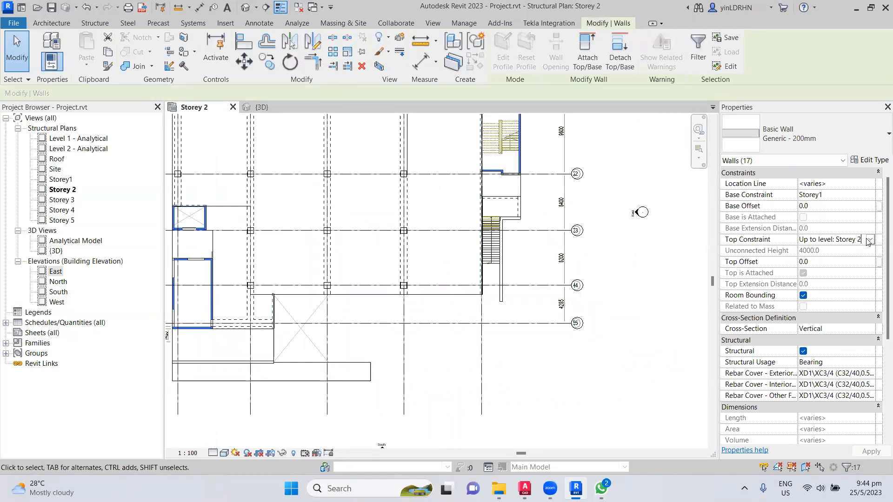
click(870, 240)
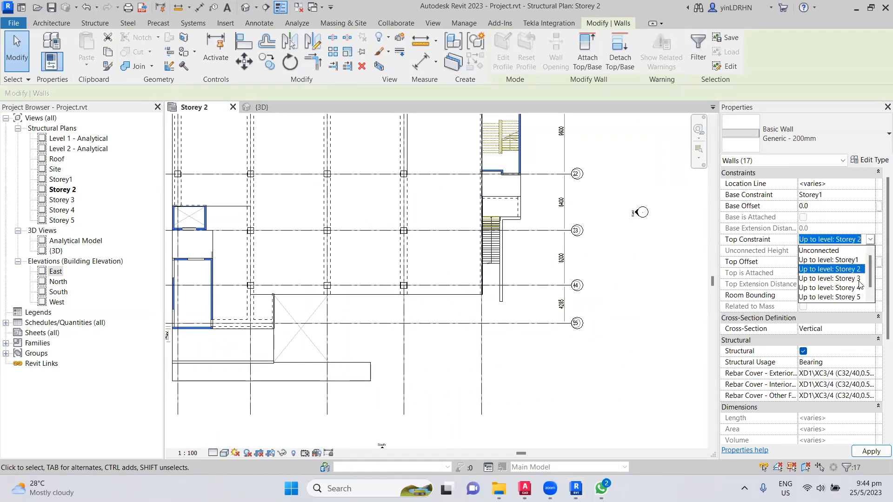
scroll(851, 296, down, 1)
click(840, 297)
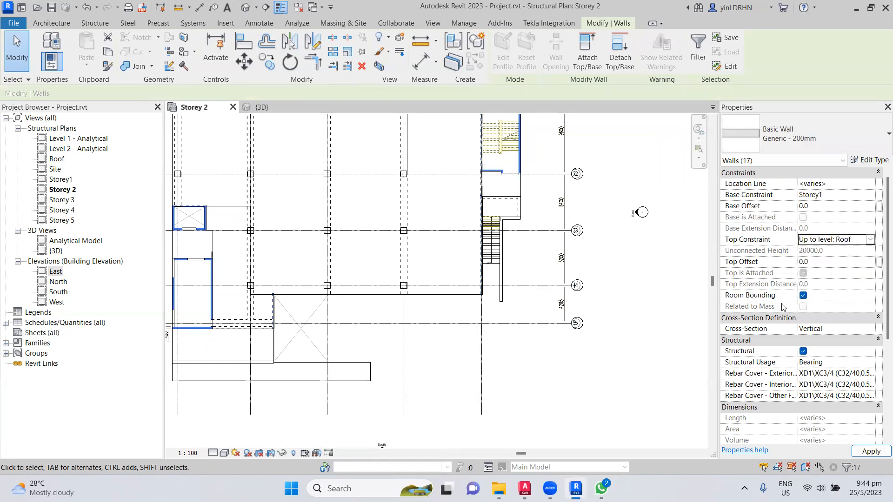
click(653, 326)
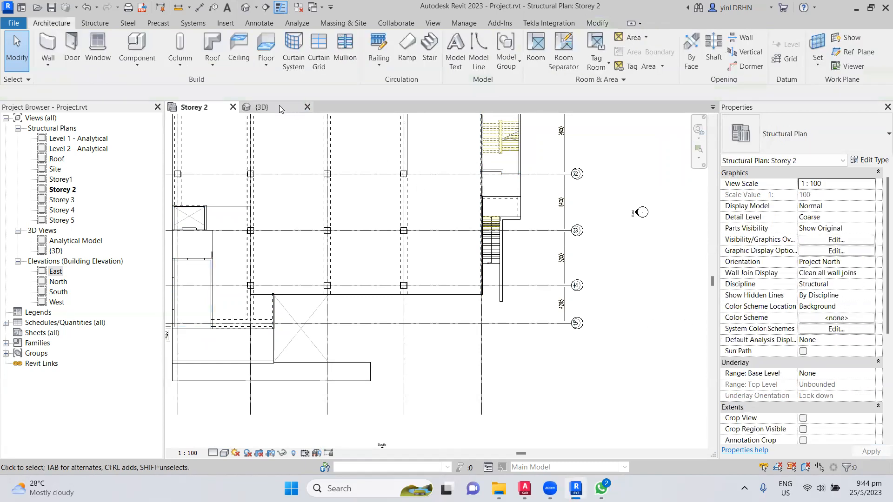
- Inspect the extended walls in the 3D view from several angles, comparing them with the stair wall's constraints in the Storey 2 plan
click(263, 107)
middle_drag(617, 264, 600, 267)
click(204, 107)
click(521, 161)
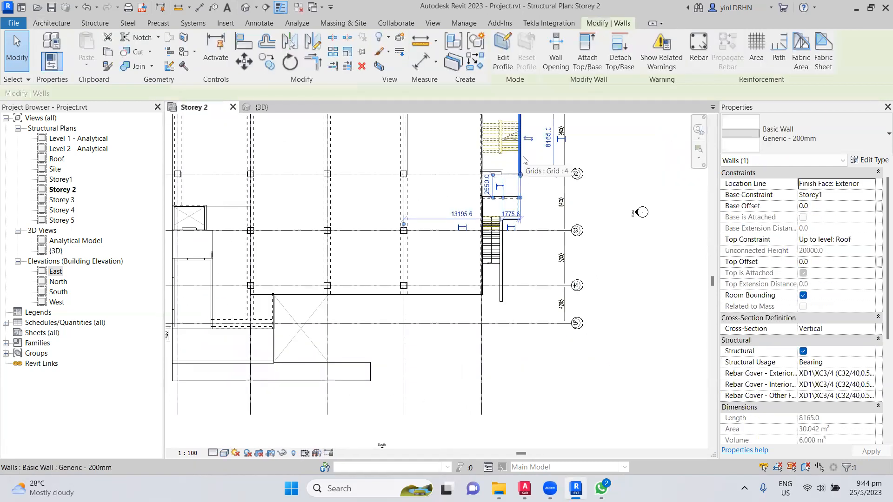
click(598, 197)
click(262, 107)
click(307, 107)
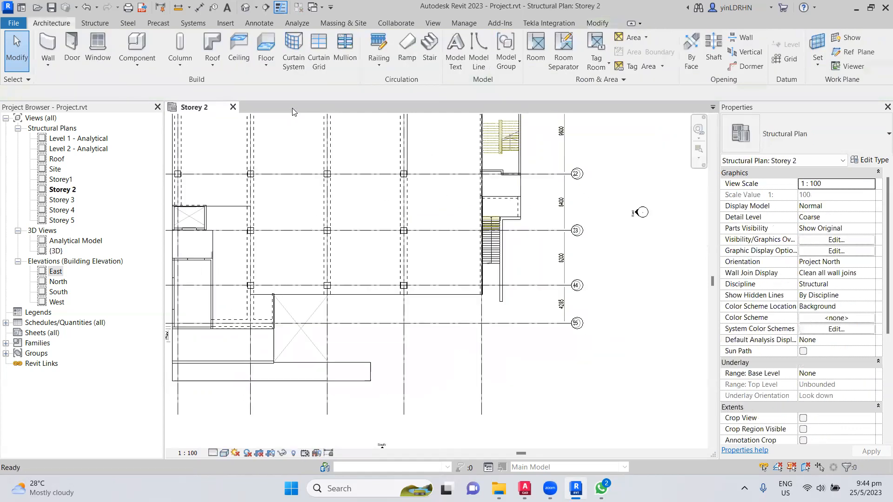
click(242, 9)
shift+middle_drag(520, 415, 576, 457)
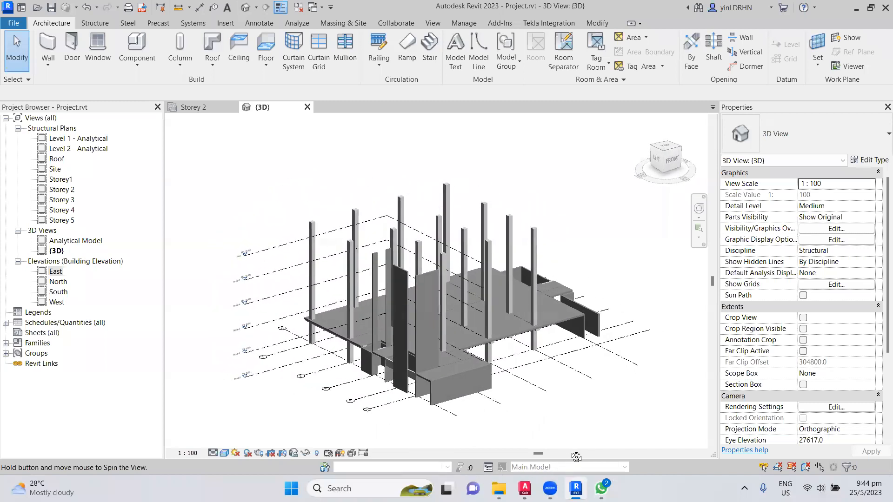
scroll(373, 421, up, 5)
shift+middle_drag(374, 422, 453, 419)
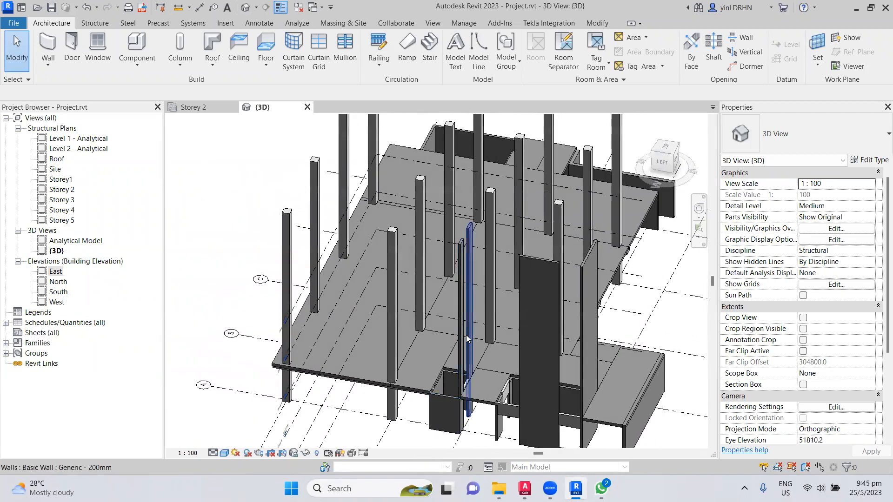
- Check the level constraints of each wall around the small shaft near grids A and 3 in the Storey 2 plan
click(195, 107)
scroll(380, 234, down, 2)
scroll(349, 250, up, 5)
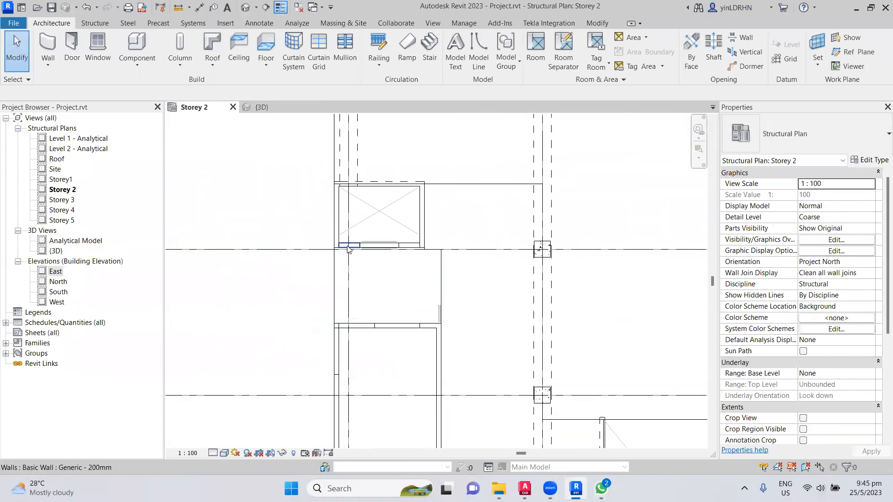
click(348, 246)
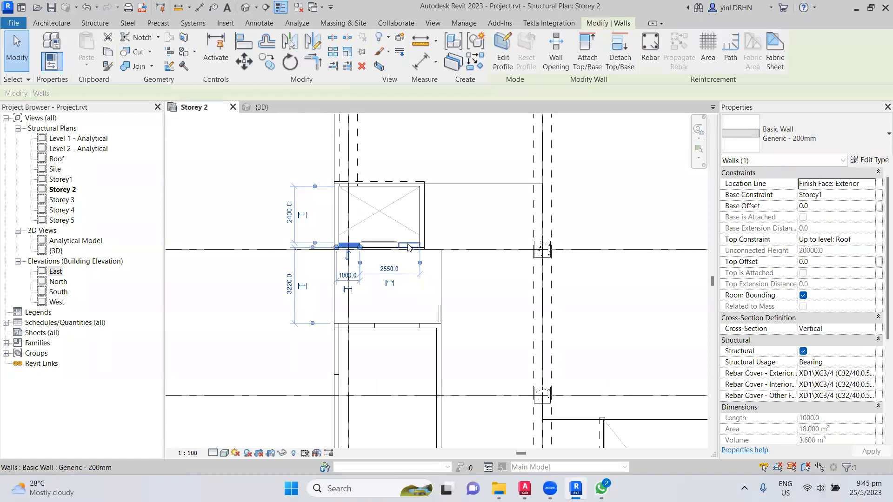
drag(409, 247, 409, 247)
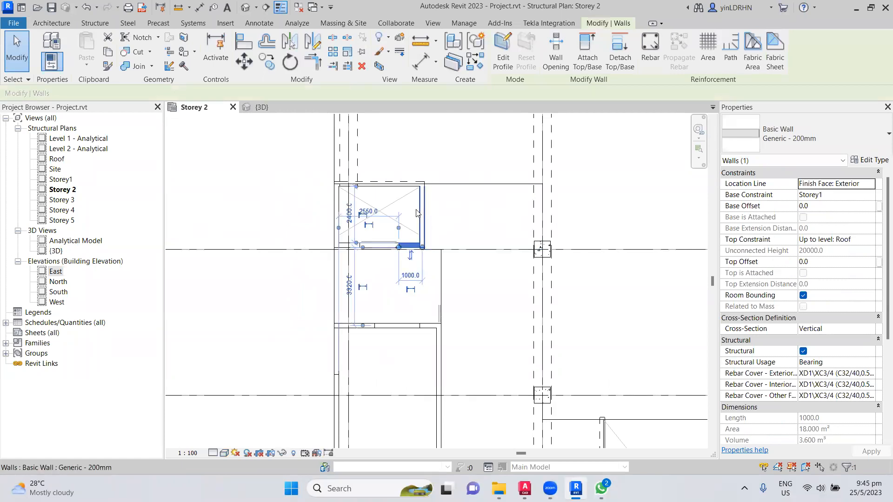
click(418, 214)
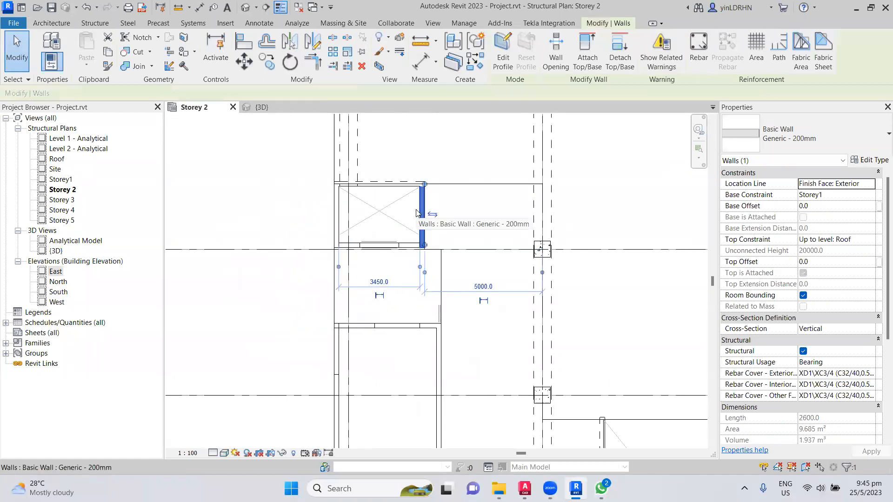
click(389, 184)
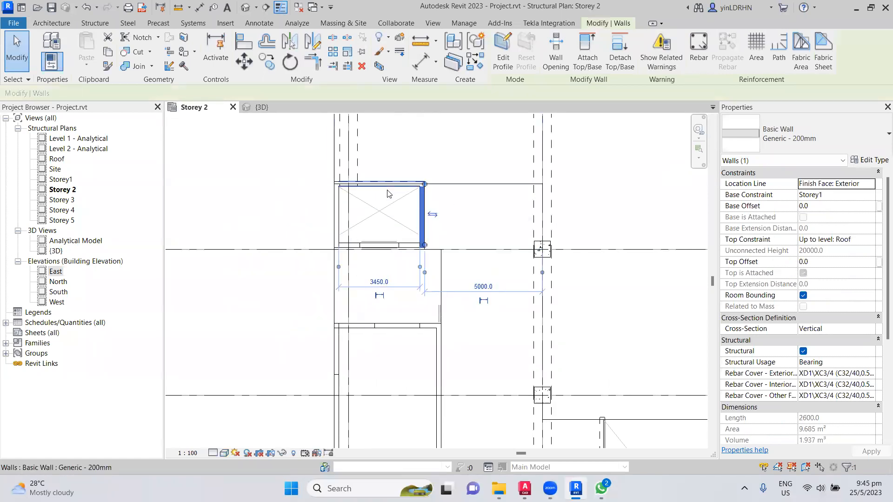
click(339, 229)
middle_drag(323, 338, 307, 279)
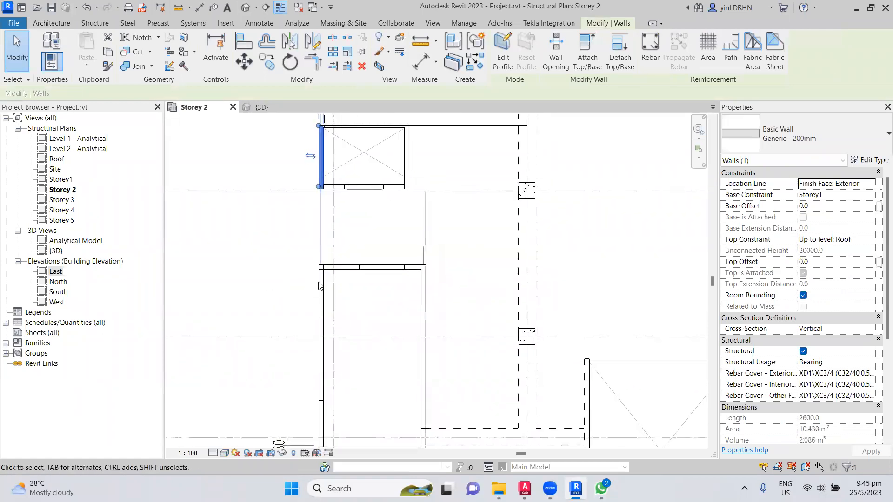
- Check the properties of the walls and the edge beam enclosing the long room south of the shaft
click(327, 286)
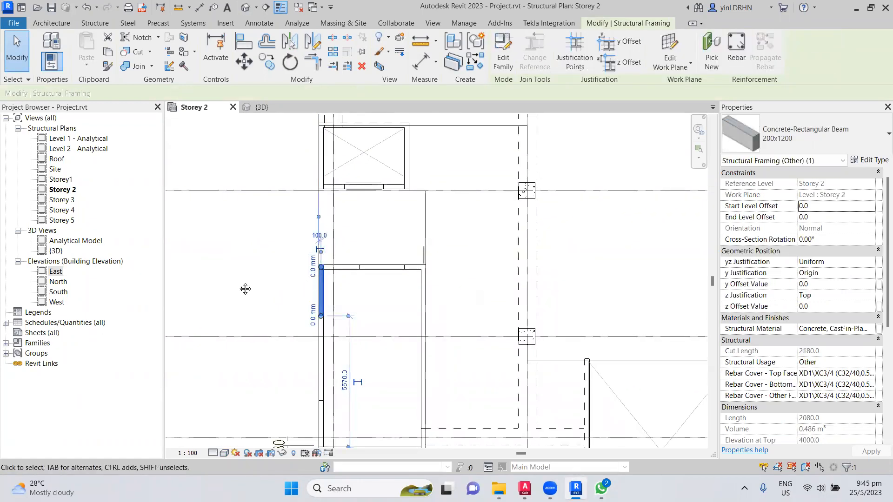
middle_drag(245, 289, 211, 221)
click(384, 256)
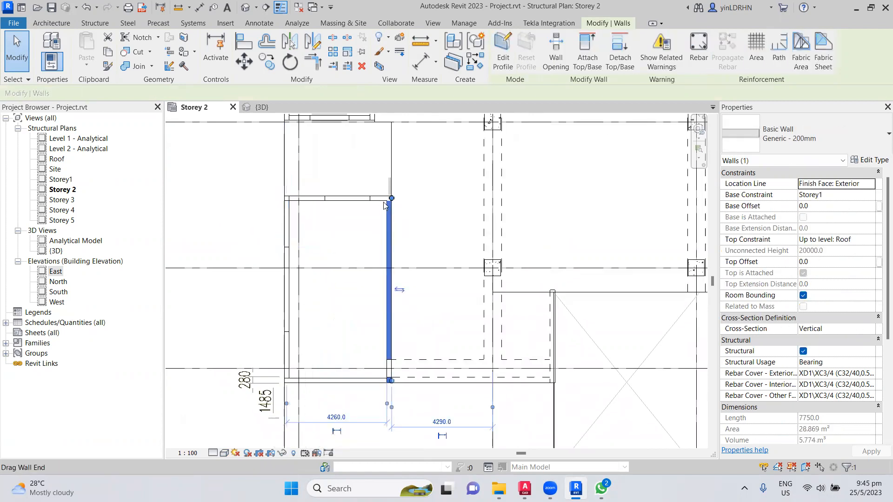
click(377, 200)
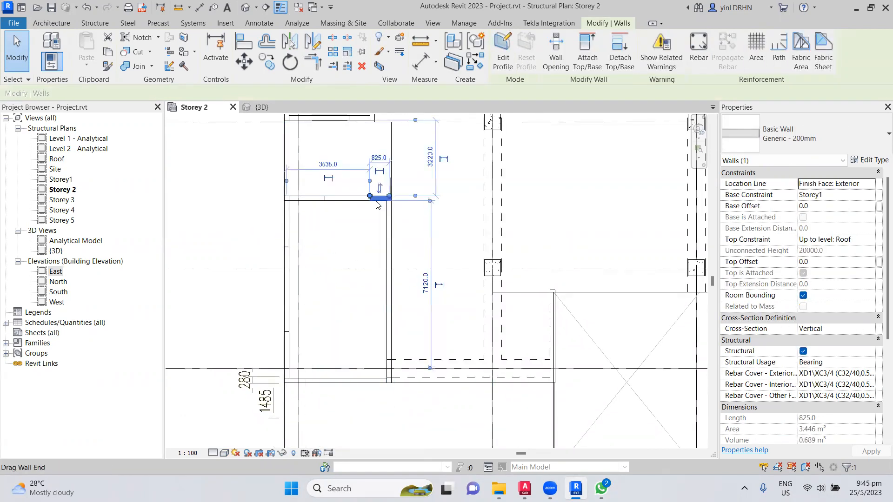
click(310, 203)
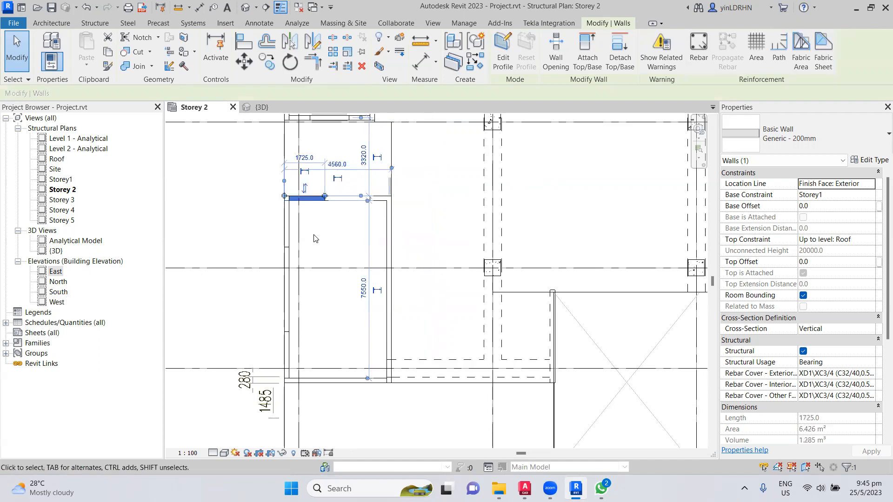
click(230, 246)
- Check the level constraints of the walls along grid E and around the stairs on the east side
scroll(230, 250, down, 4)
scroll(465, 204, up, 5)
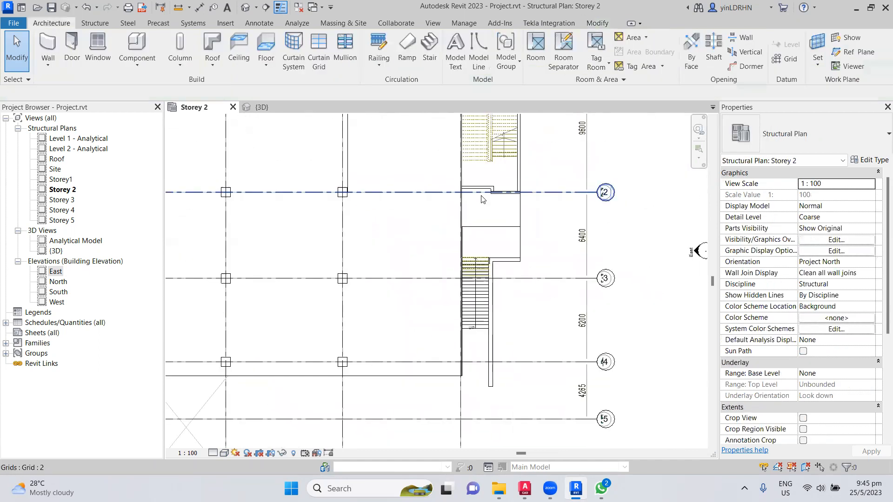
click(454, 258)
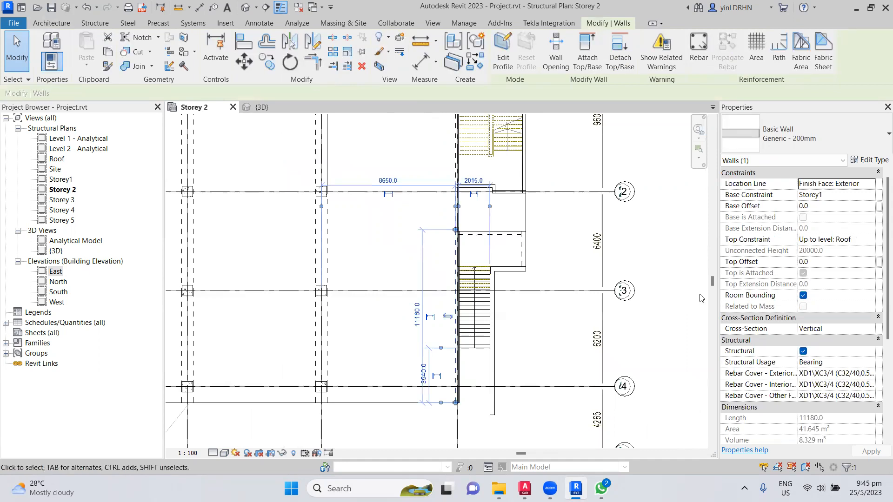
click(649, 264)
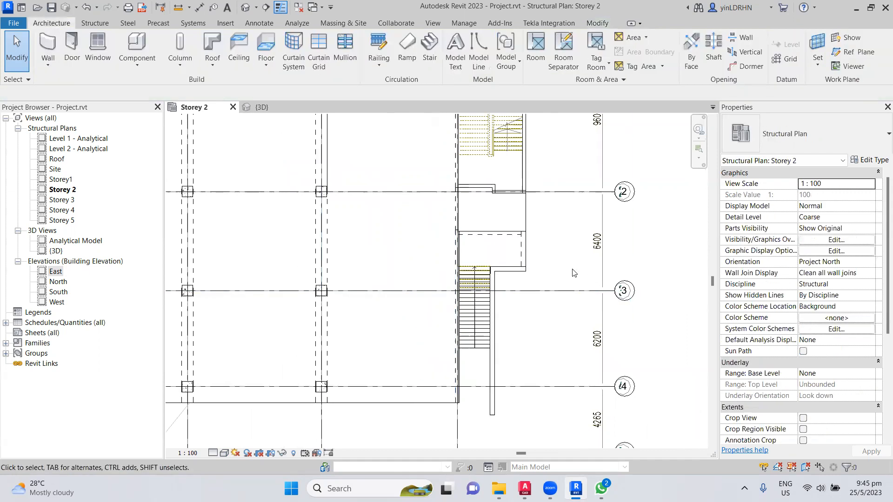
middle_drag(536, 132, 523, 246)
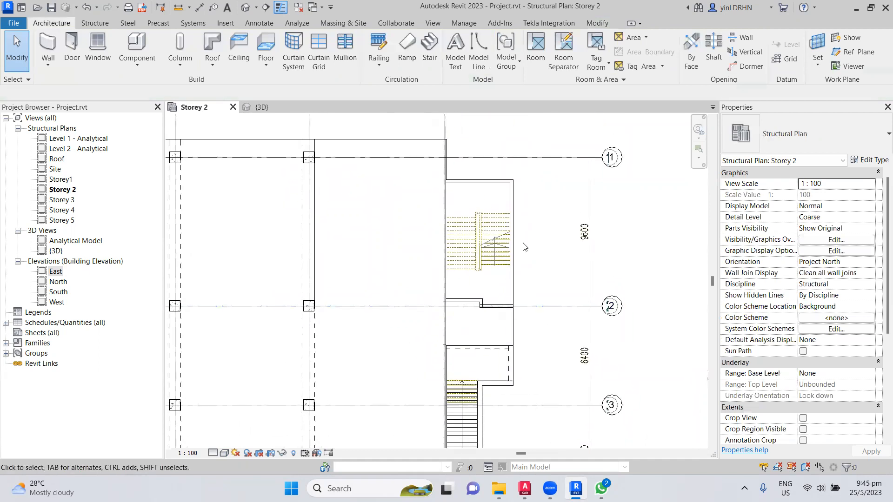
click(469, 180)
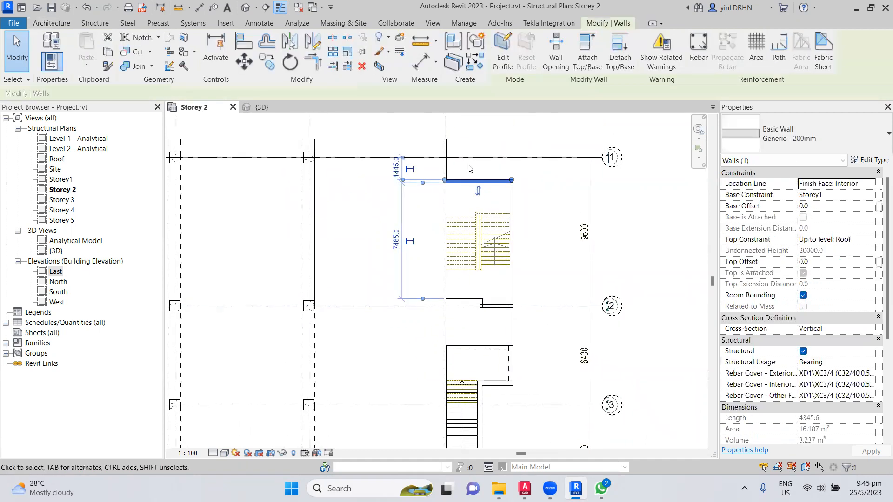
click(469, 168)
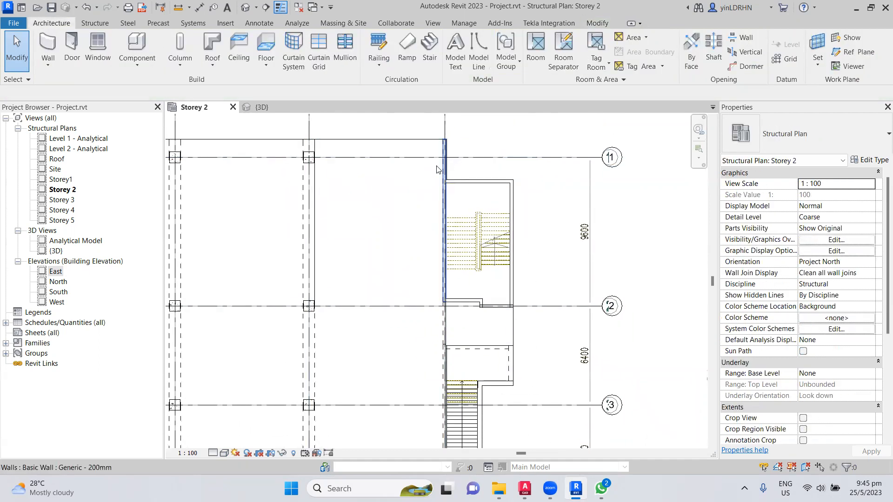
click(443, 175)
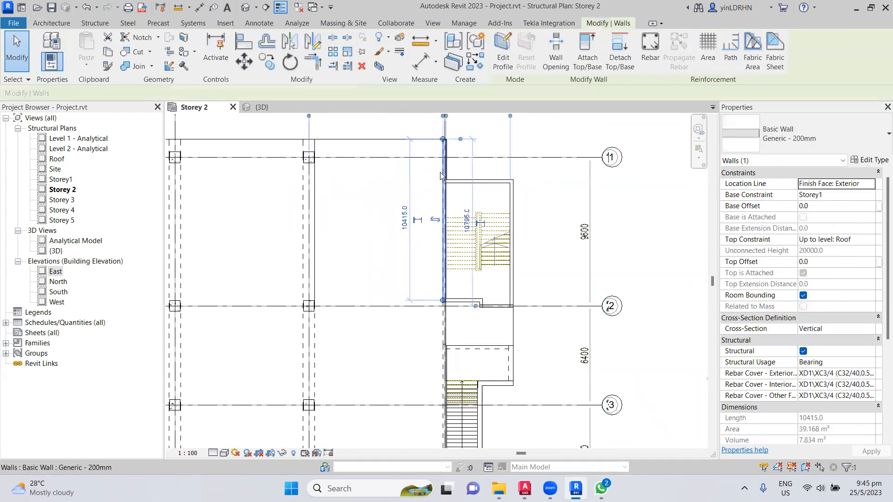
click(541, 178)
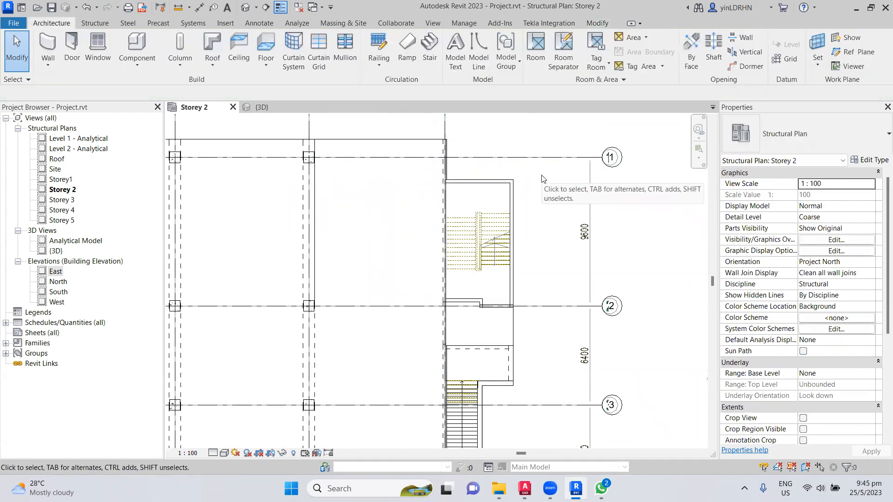
- Close the 3D view and open the Storey 3 structural plan, showing its full grid
click(262, 107)
click(294, 108)
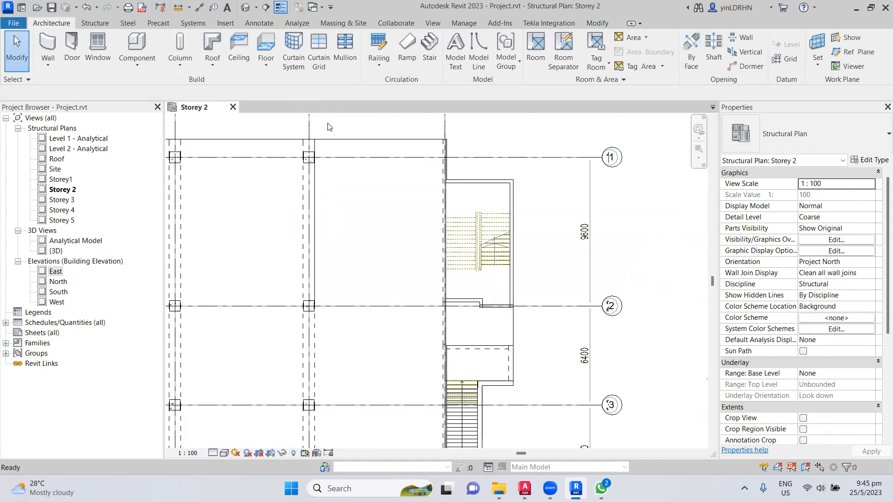
double_click(71, 200)
scroll(372, 242, down, 5)
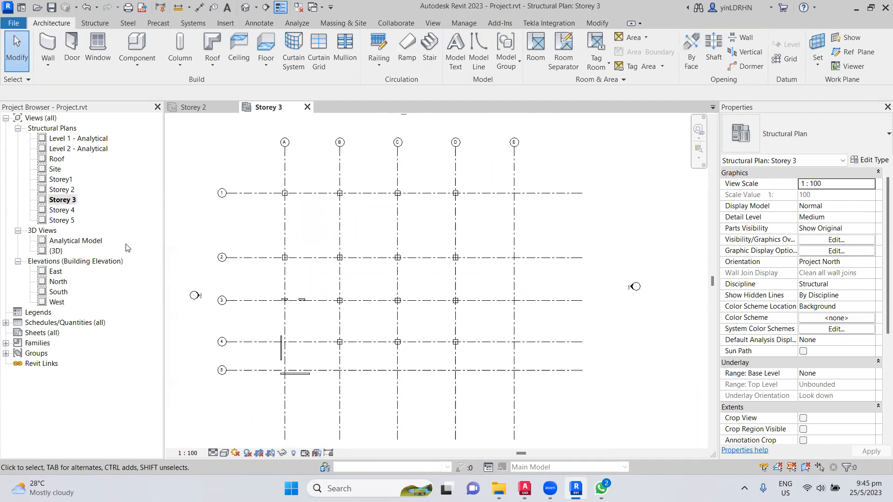
- Delete the Level 1 - Analytical and Level 2 - Analytical structural plan views from the project
click(77, 139)
ctrl+click(81, 148)
right_click(81, 150)
click(111, 205)
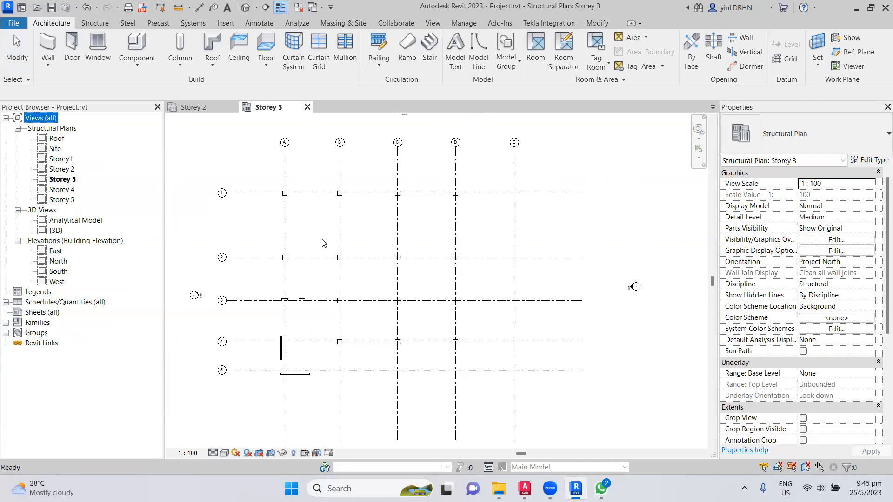
- In the Storey 2 plan, set the top constraint of the stair enclosure's east wall to Up to level: Storey 3
double_click(66, 170)
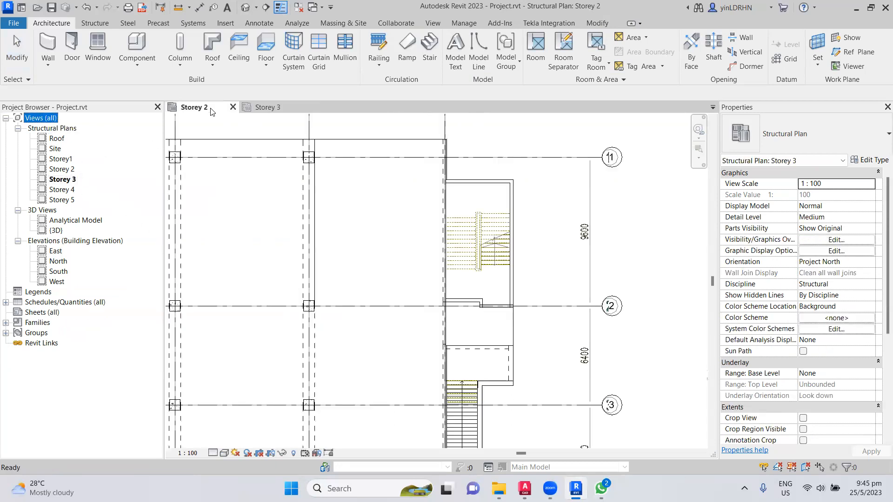
click(510, 205)
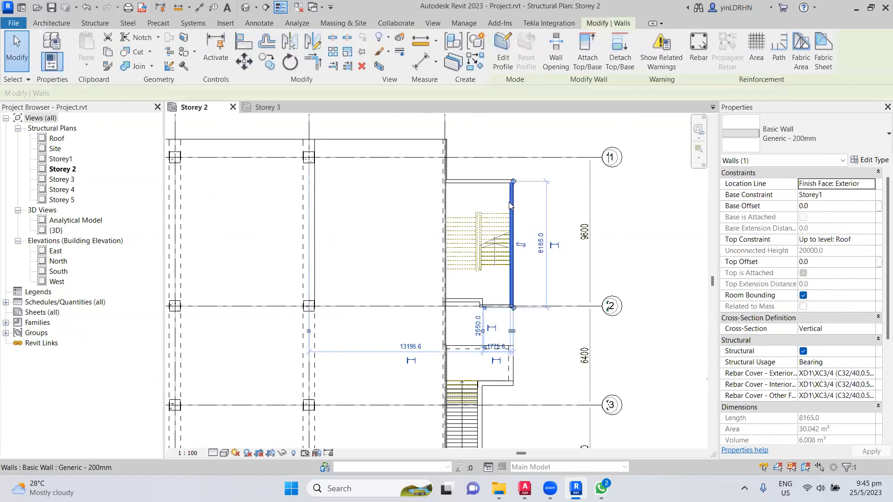
click(868, 241)
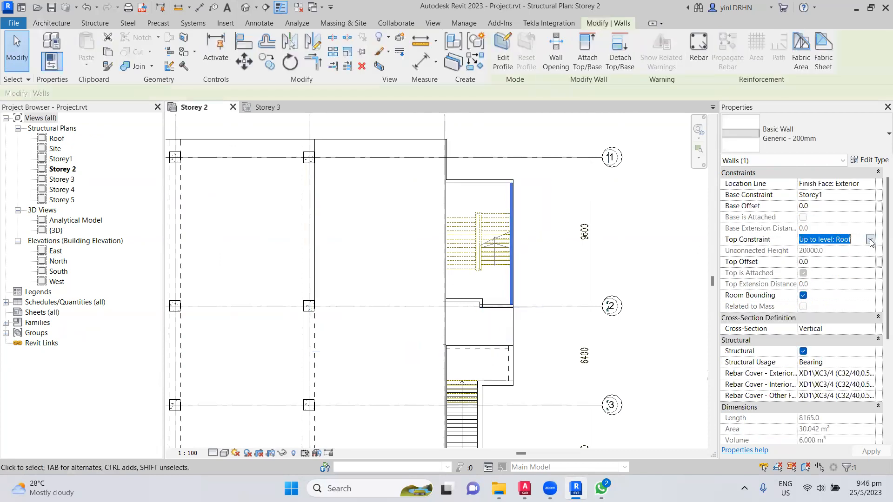
click(871, 240)
click(856, 270)
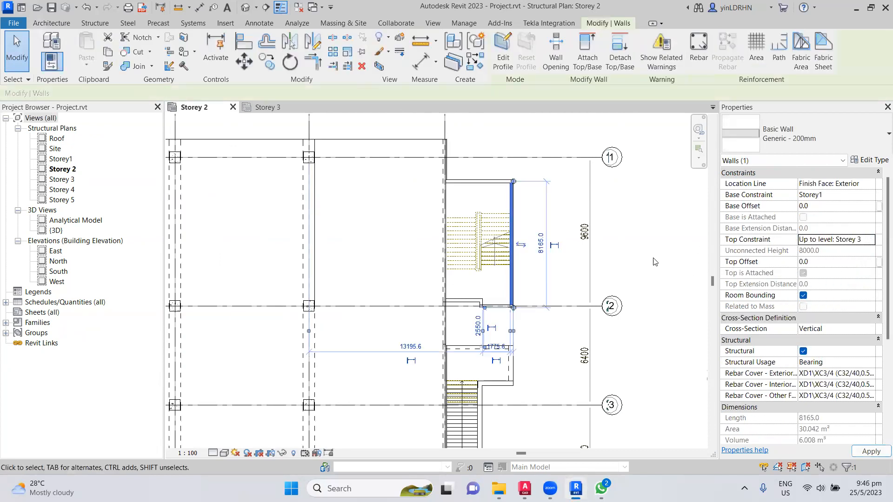
- Check the Storey 3 plan for the stair's east wall, and recheck that wall's level constraints in the Storey 2 plan
click(269, 107)
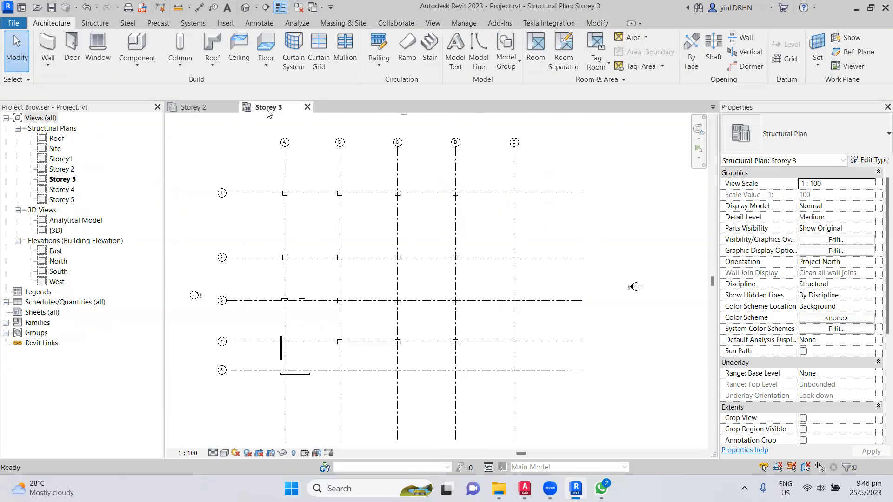
click(194, 108)
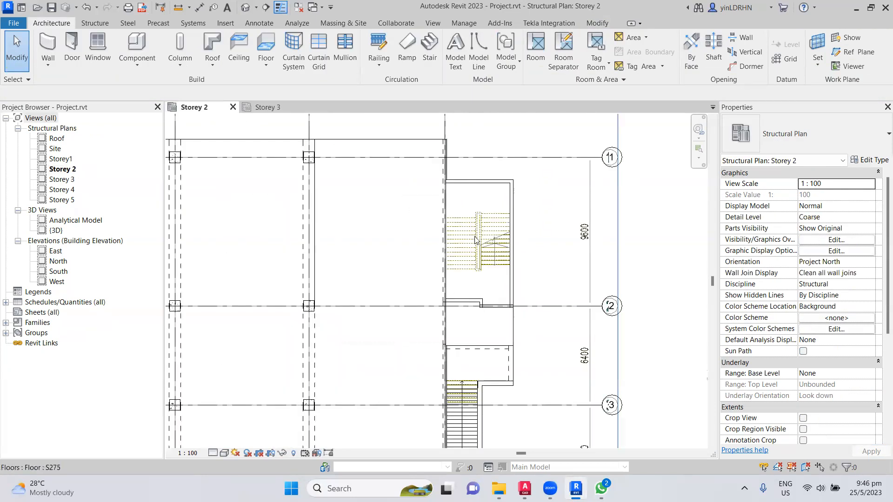
click(510, 215)
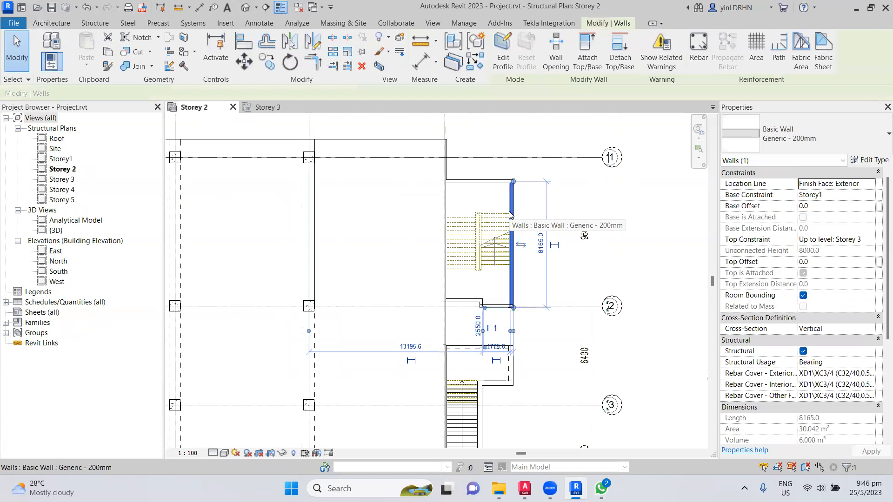
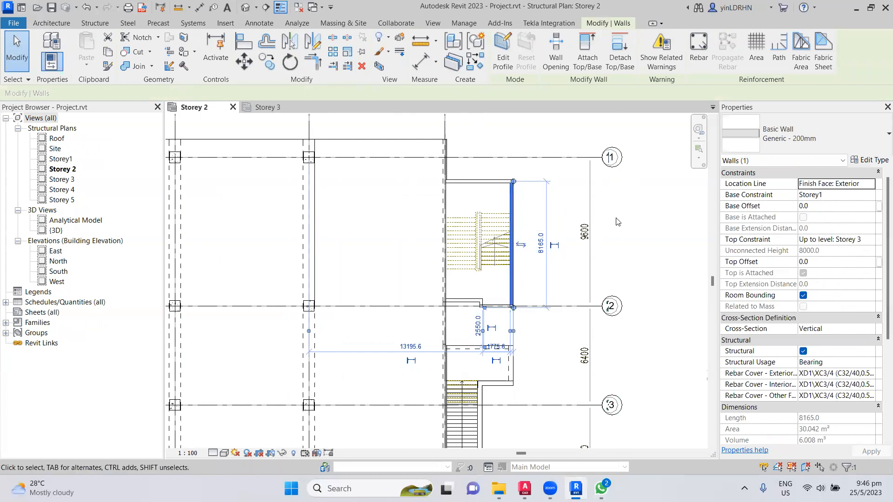
- Select the stair enclosure's north wall in the Storey 2 plan, check its level constraints and locate it in the Storey 3 plan
scroll(517, 192, up, 4)
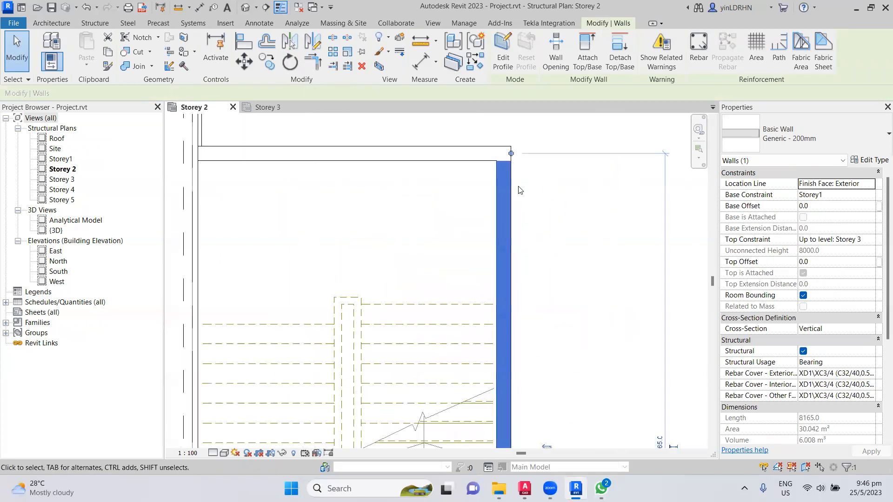
scroll(519, 190, down, 3)
click(495, 172)
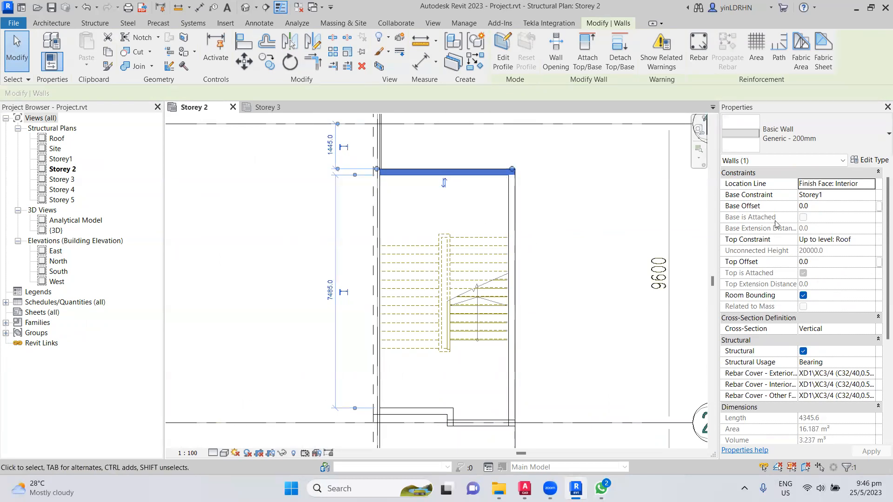
click(272, 112)
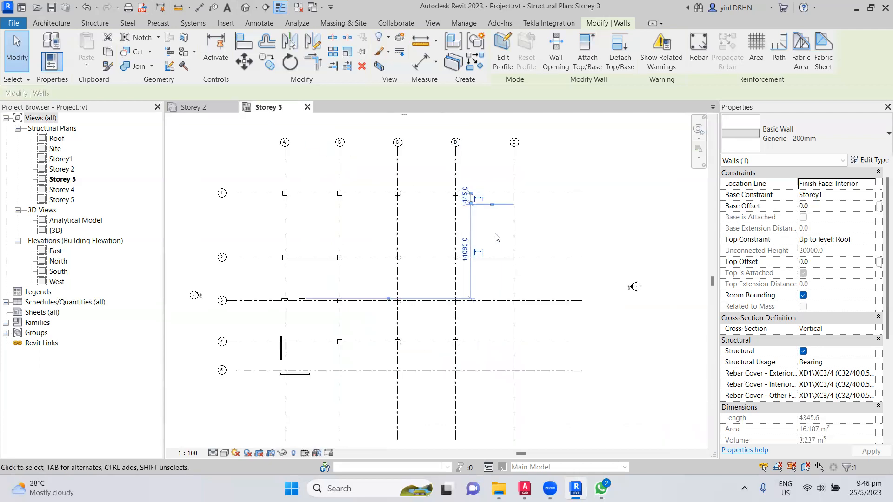
scroll(485, 222, up, 5)
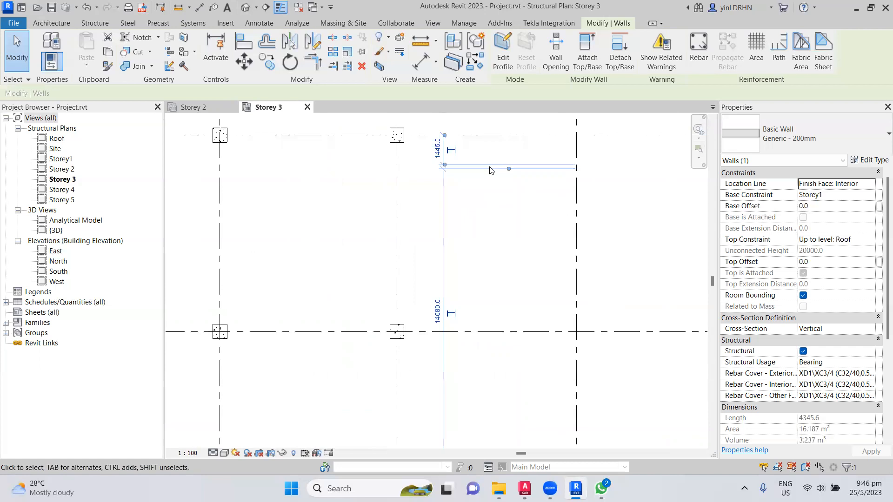
- Deselect the wall and examine the walls and columns across the Storey 3 plan
click(486, 203)
scroll(485, 220, down, 4)
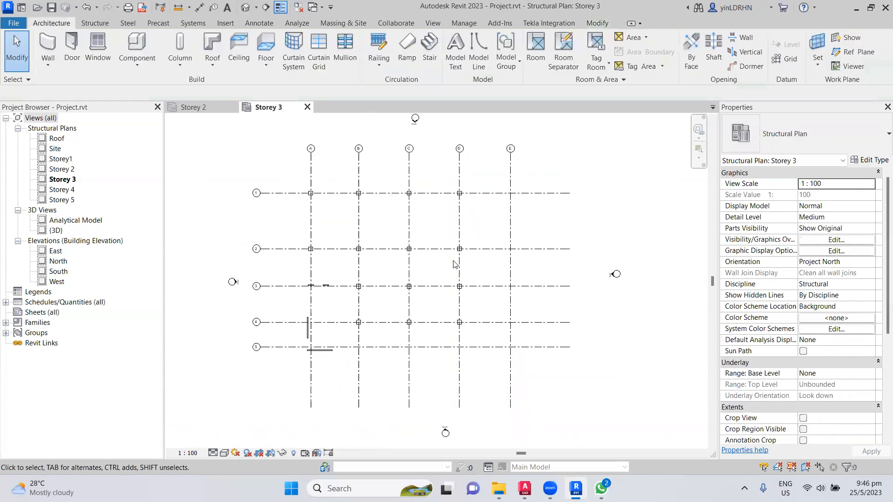
scroll(320, 312, up, 2)
scroll(321, 312, up, 2)
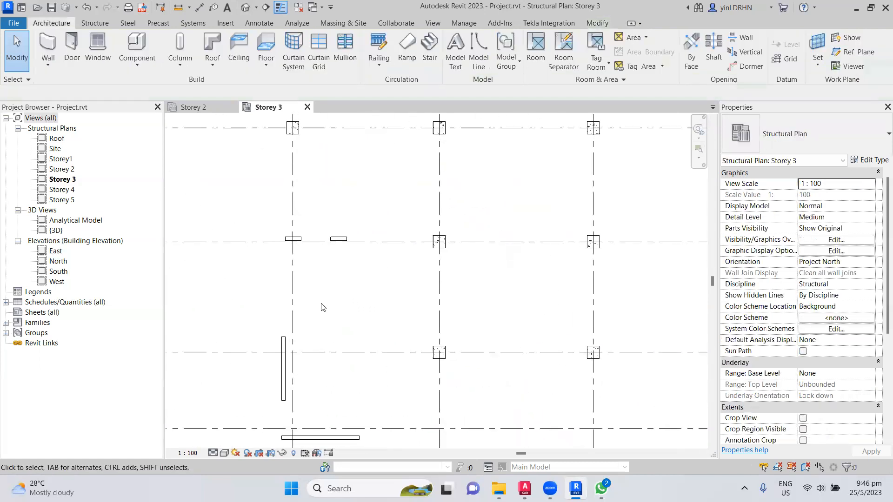
scroll(323, 307, down, 2)
scroll(323, 305, down, 2)
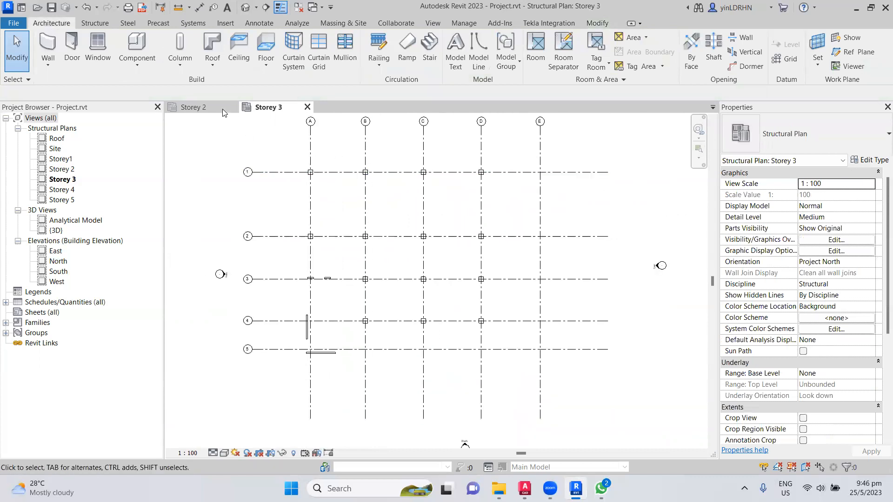
- Hide the imported KSH-COM4-21-05-S-A drawing in the Storey 2 plan through its visibility/graphics overrides
key(ctrl+Tab)
scroll(442, 232, down, 4)
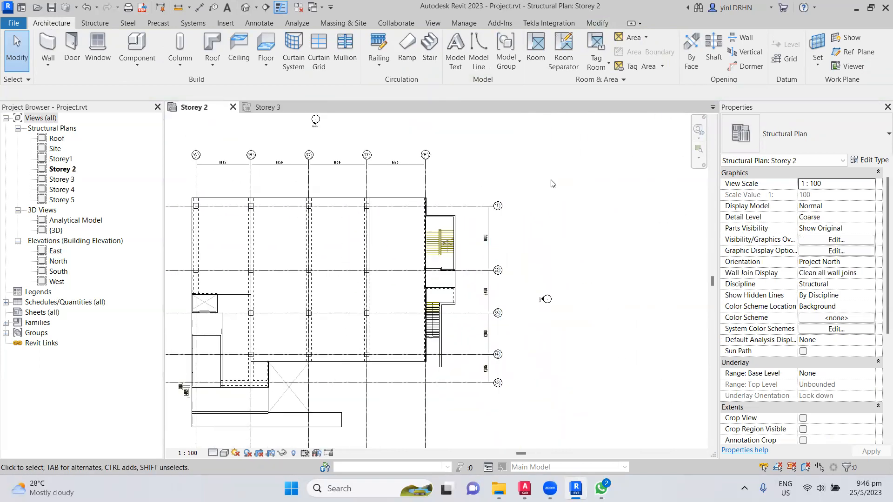
click(828, 241)
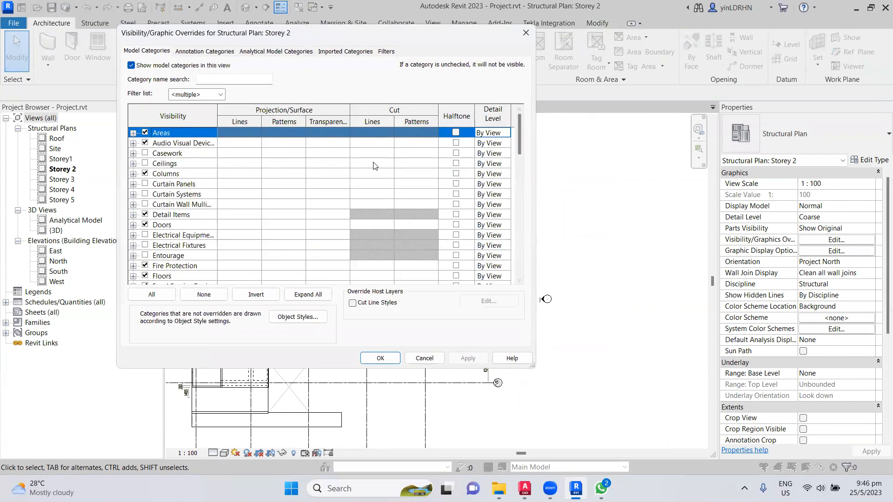
click(349, 51)
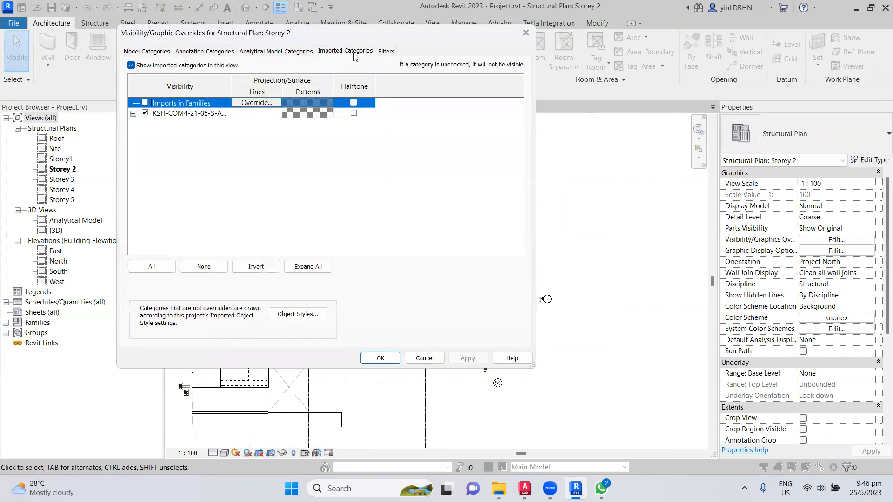
click(145, 113)
click(452, 359)
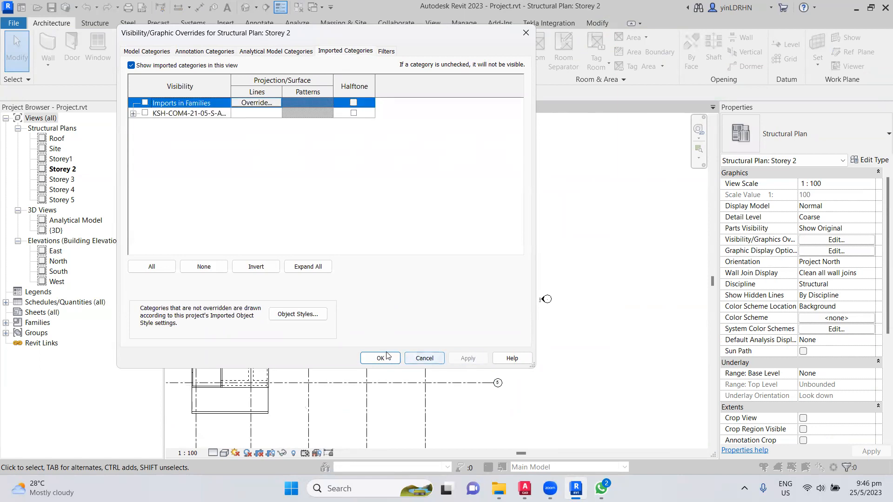
click(387, 357)
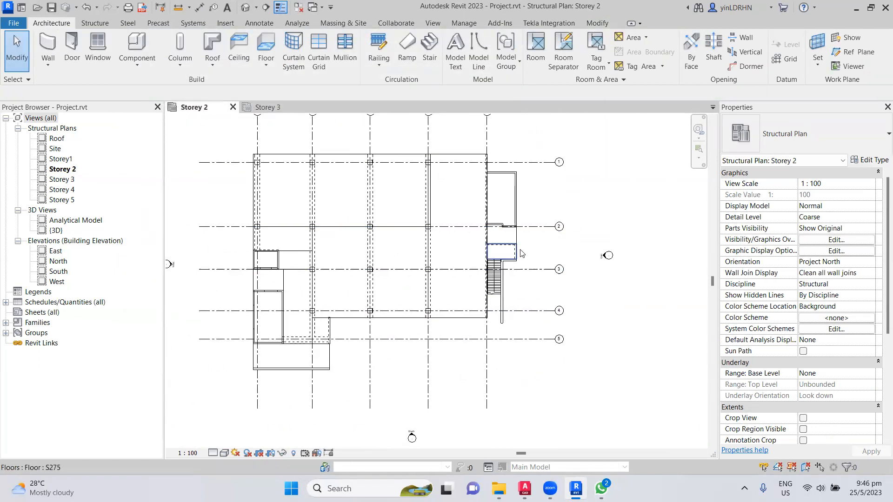
- Compare the Storey 2 layout with the walls around grids A, 3 and 5 in the Storey 3 plan
scroll(520, 253, up, 5)
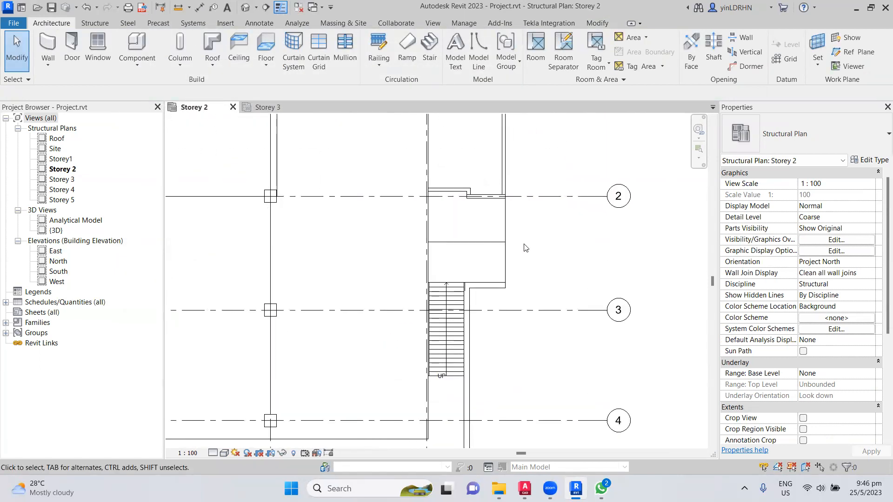
scroll(525, 247, down, 4)
middle_drag(524, 248, 480, 148)
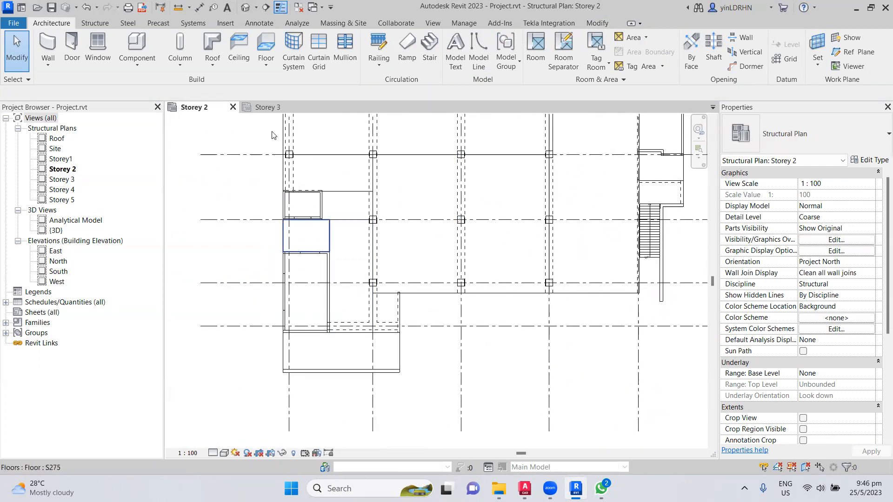
click(267, 107)
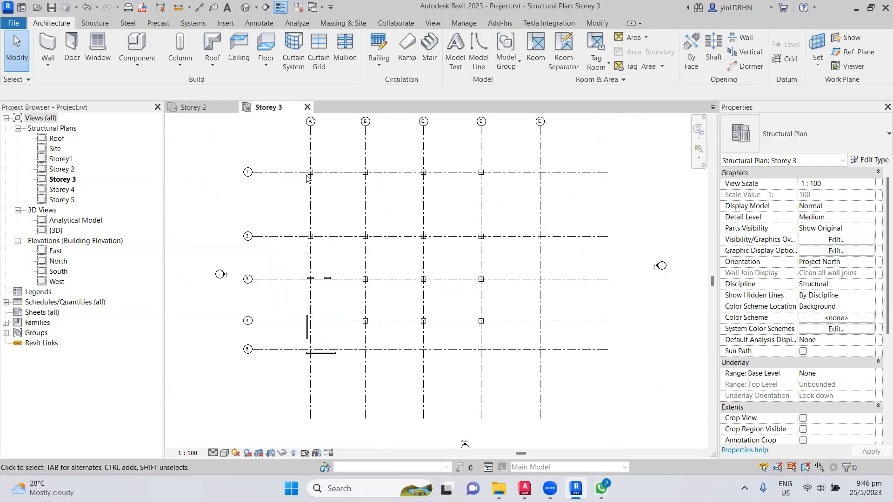
click(307, 334)
scroll(307, 331, up, 3)
click(383, 209)
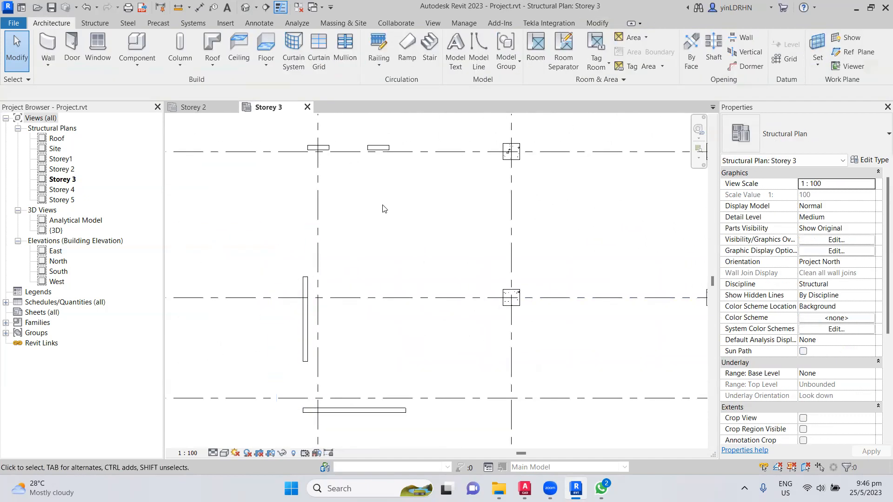
click(378, 147)
click(380, 215)
middle_drag(380, 215, 378, 350)
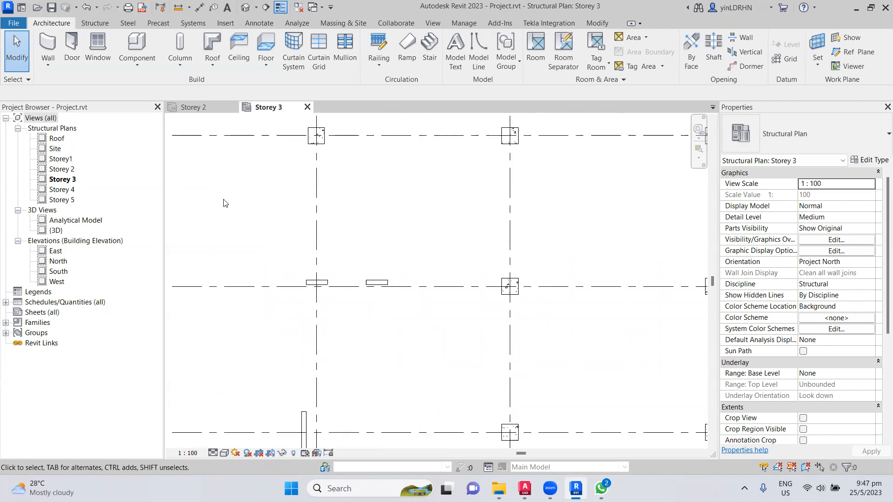
- In the Storey 2 plan, set the top constraint of the small shaft's west wall above grid 3 to Storey 2
click(198, 114)
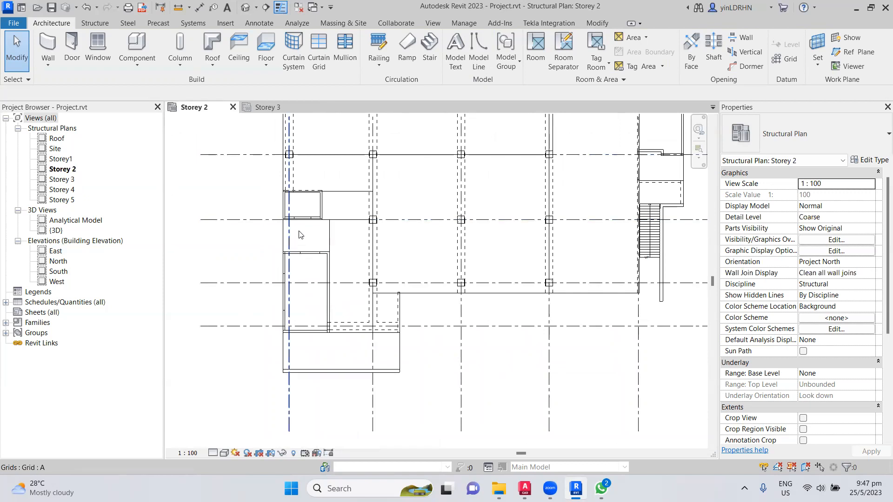
scroll(297, 206, up, 4)
scroll(297, 206, up, 2)
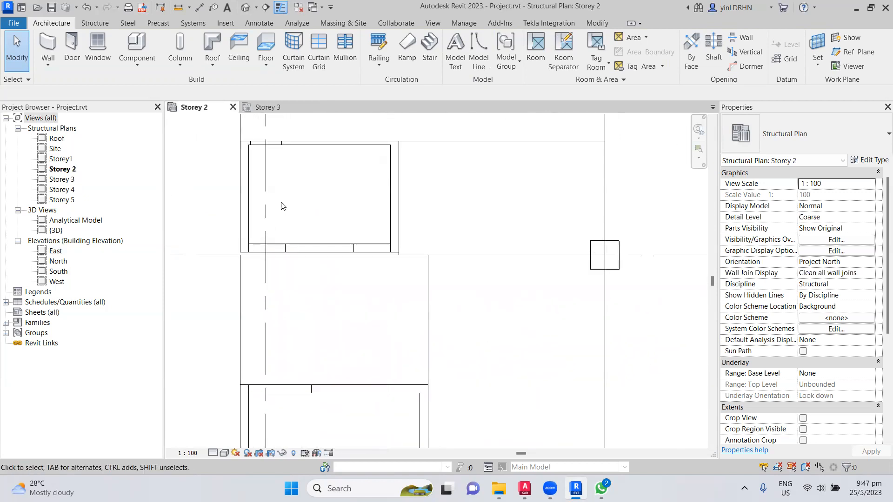
click(245, 196)
click(859, 240)
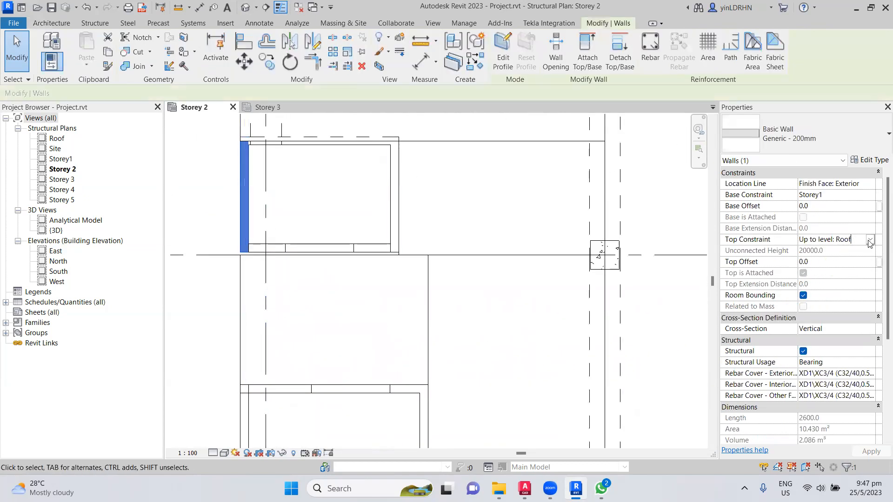
click(869, 240)
click(852, 263)
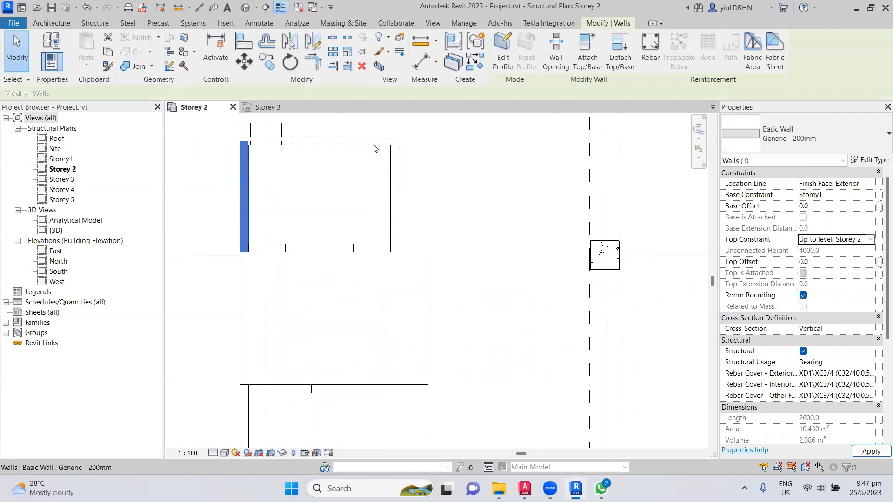
- Set the top constraint of the small shaft's north wall to Storey 2
click(343, 143)
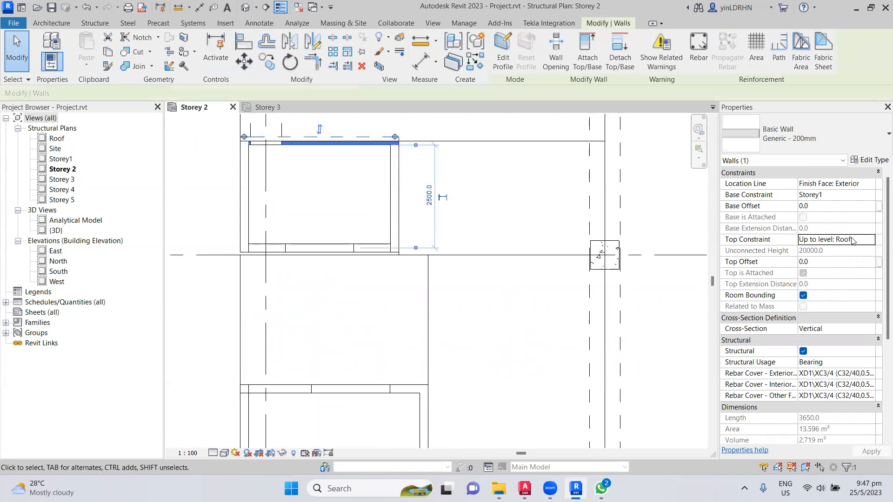
click(870, 242)
click(870, 240)
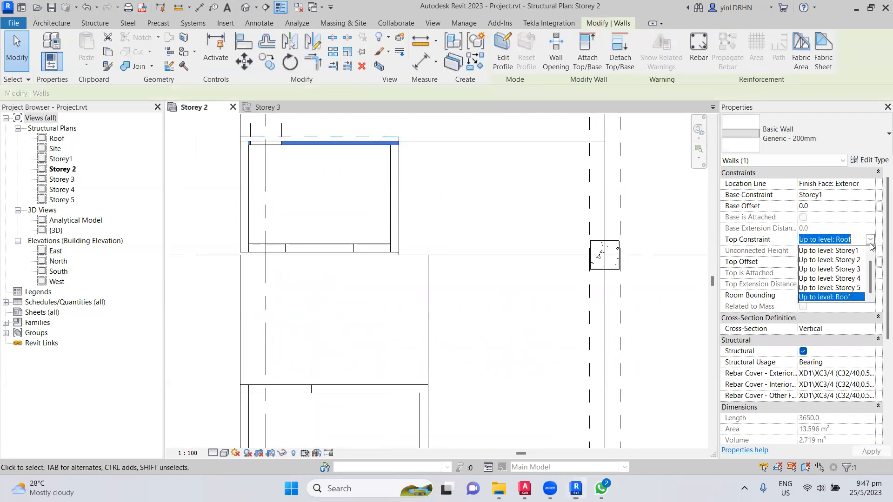
click(841, 261)
- Set the top constraint of the small shaft's east wall to Storey 2
click(396, 198)
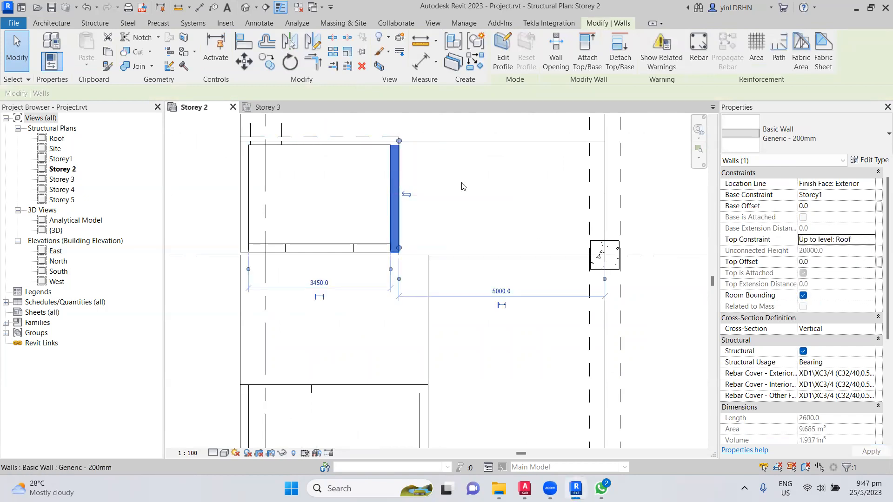
click(860, 240)
click(870, 240)
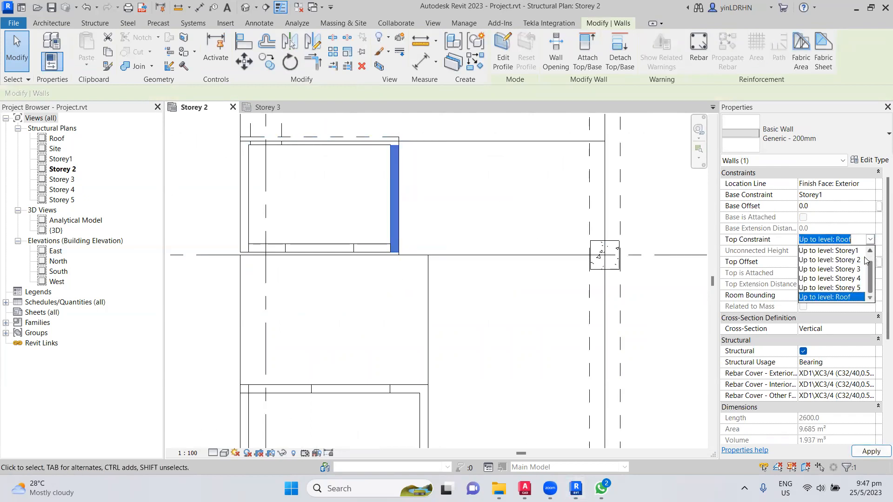
click(865, 260)
- Check the Storey 3 plan for walls around grid A that still extend above Storey 2
scroll(355, 258, down, 2)
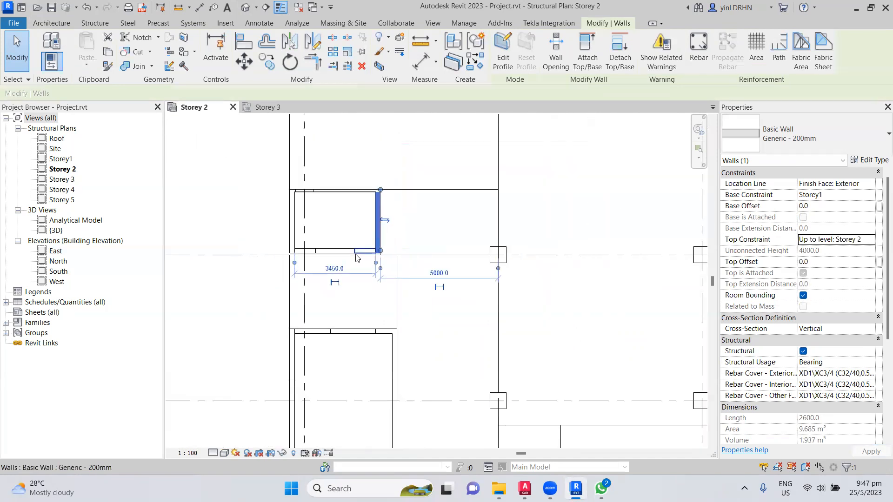
scroll(356, 258, down, 1)
click(272, 108)
middle_drag(361, 381, 336, 265)
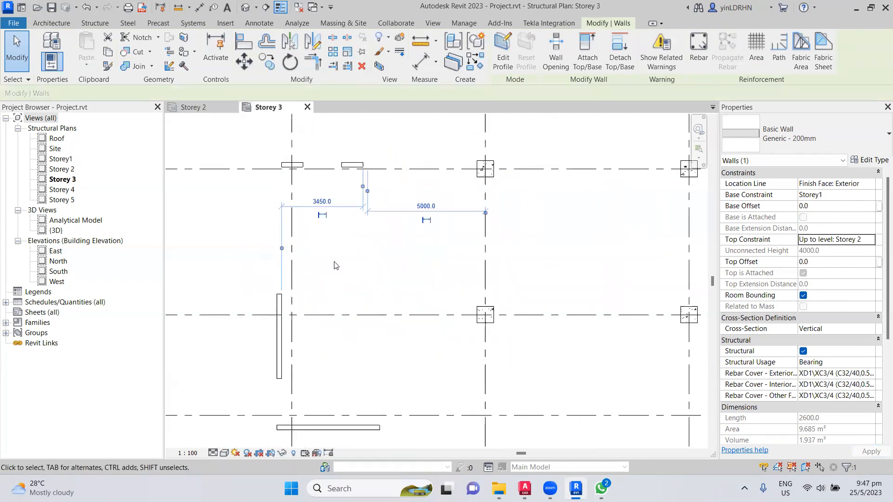
scroll(337, 265, down, 1)
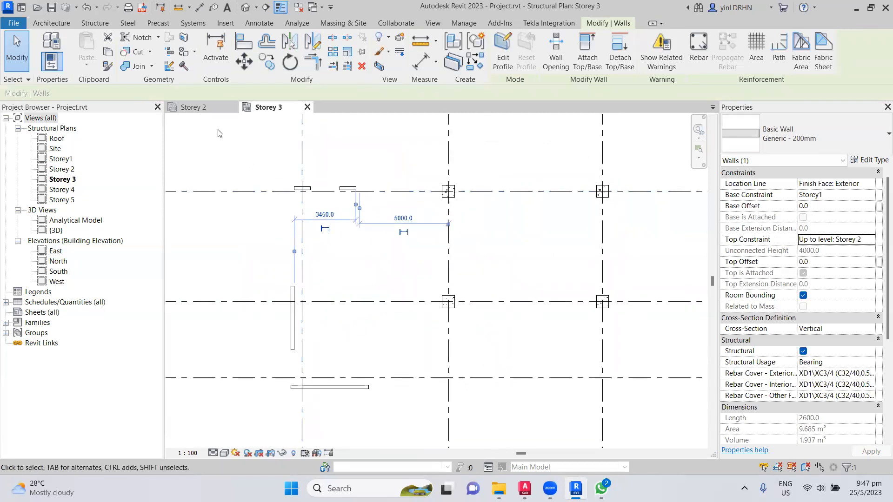
- In the Storey 2 plan, set the top constraint of the west wall crossing grid 4 near grid A to Storey 2
click(193, 107)
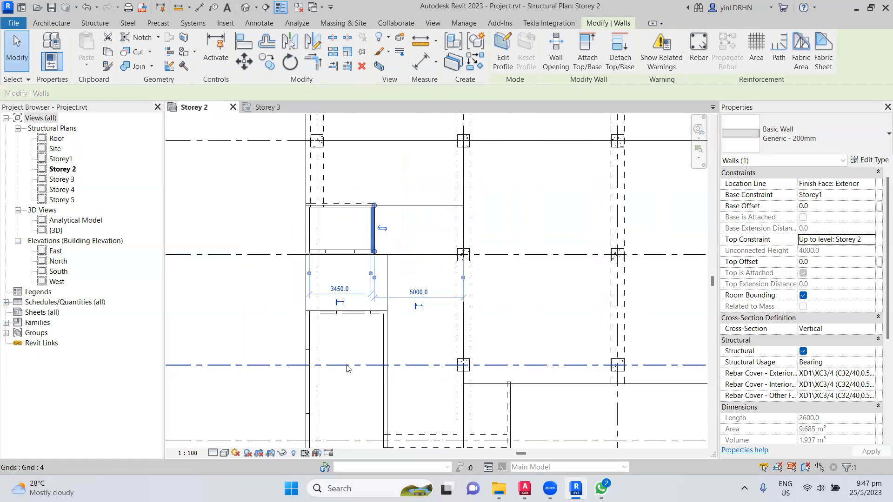
key(Escape)
middle_drag(344, 347, 324, 248)
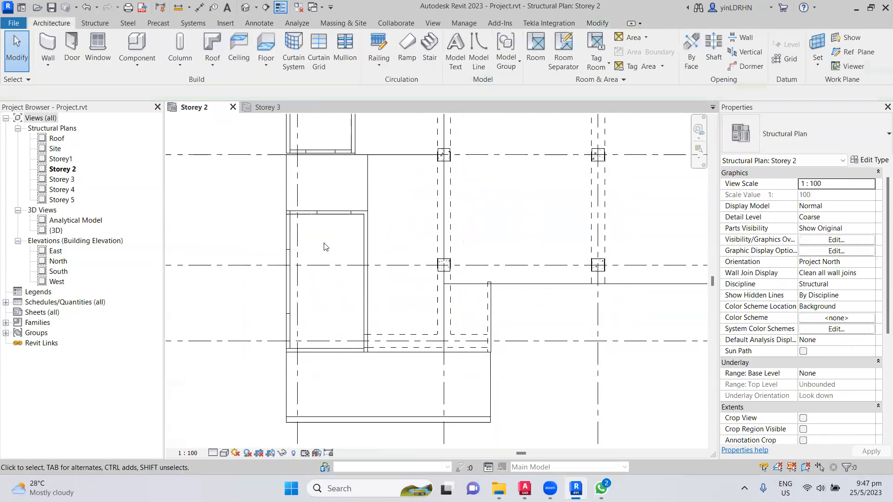
click(288, 241)
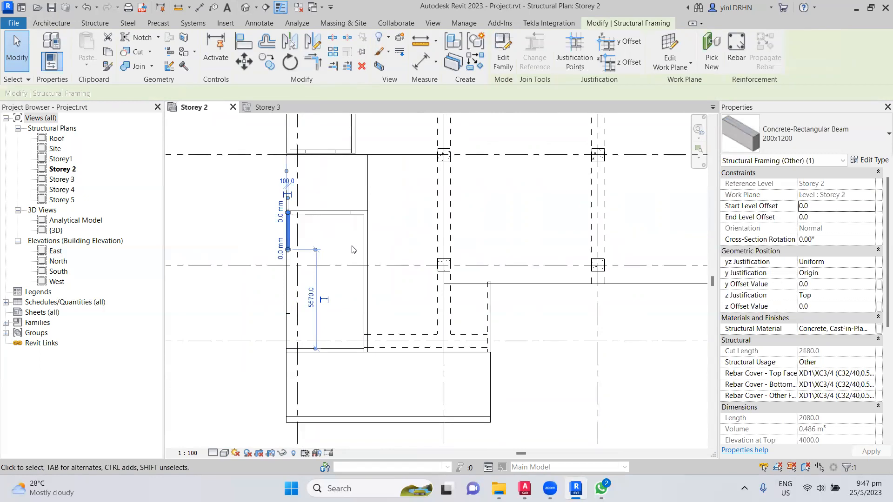
click(288, 281)
click(815, 243)
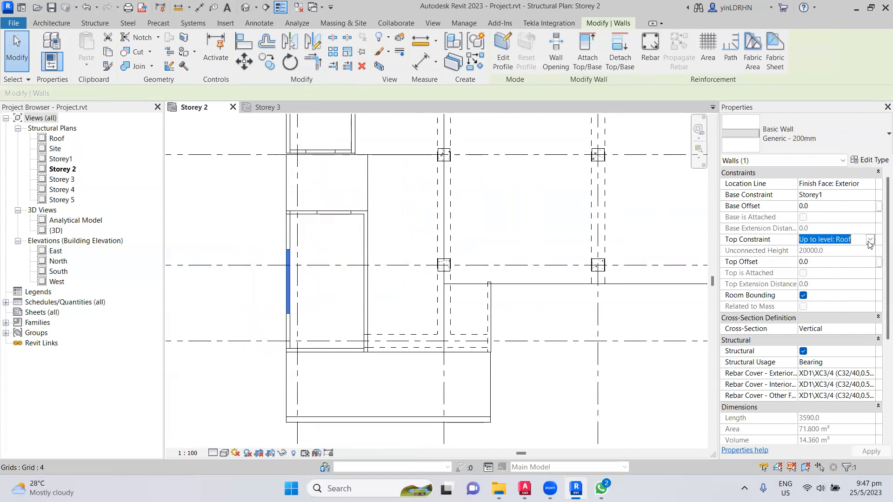
click(870, 239)
click(856, 261)
- Set the top constraint of the larger shaft's south wall near grid 5 to Storey 2
click(326, 350)
click(833, 240)
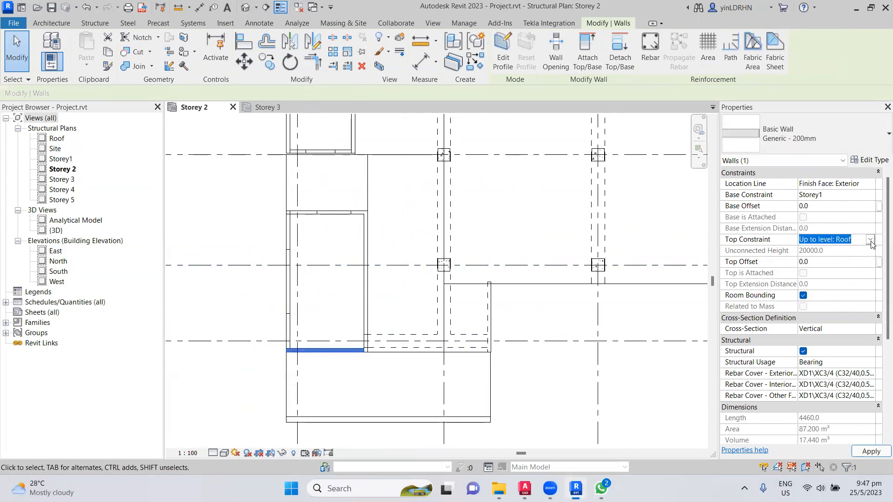
click(870, 240)
click(856, 260)
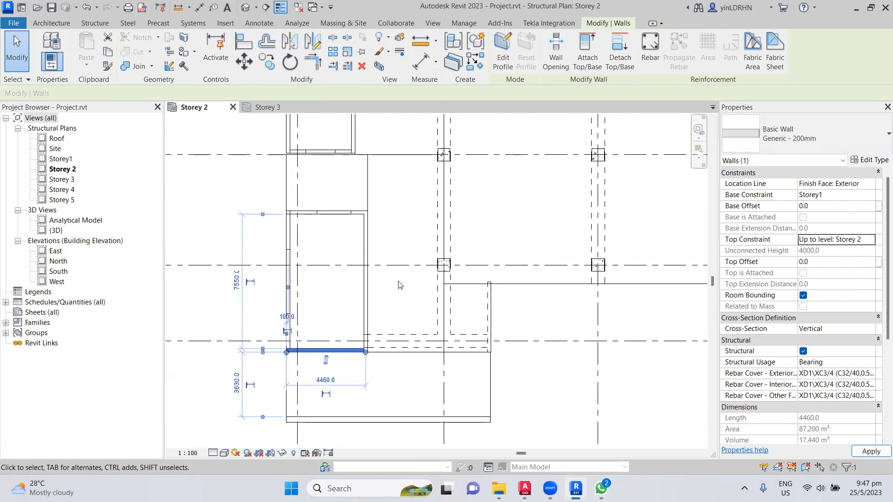
- Set the top constraint of the larger shaft's east wall to Storey 2, then clear the selection
click(364, 285)
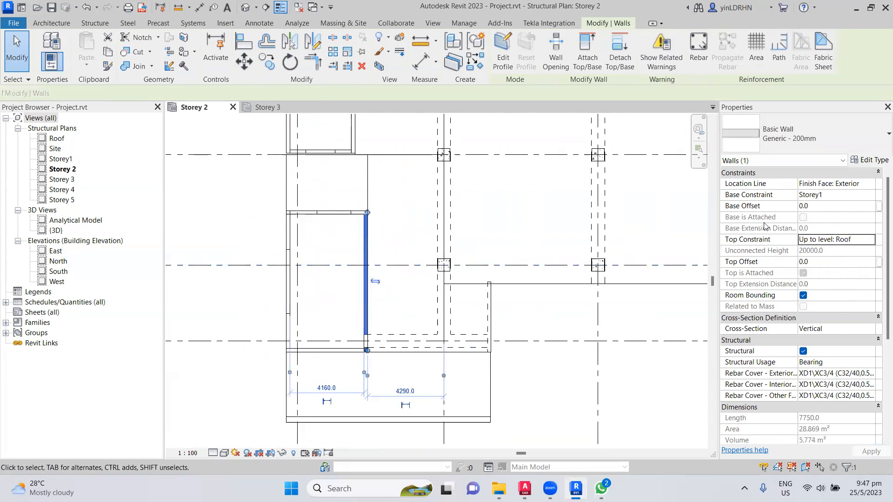
click(856, 240)
click(871, 240)
click(837, 260)
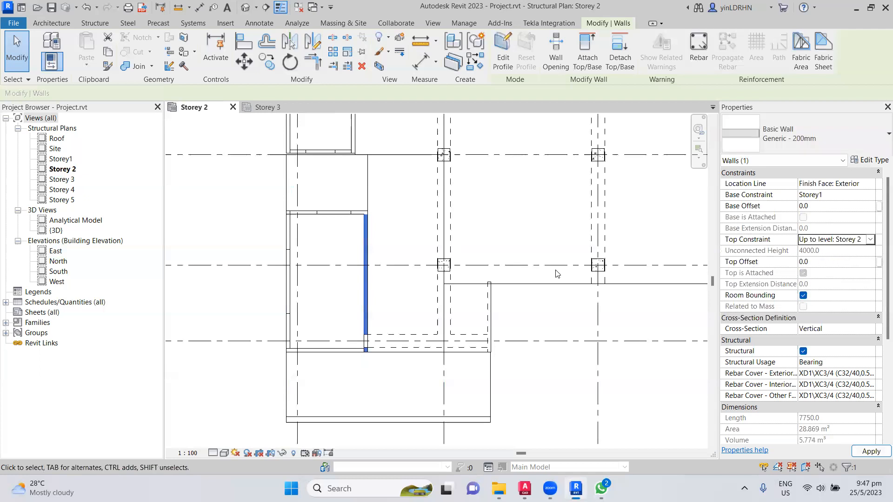
click(533, 316)
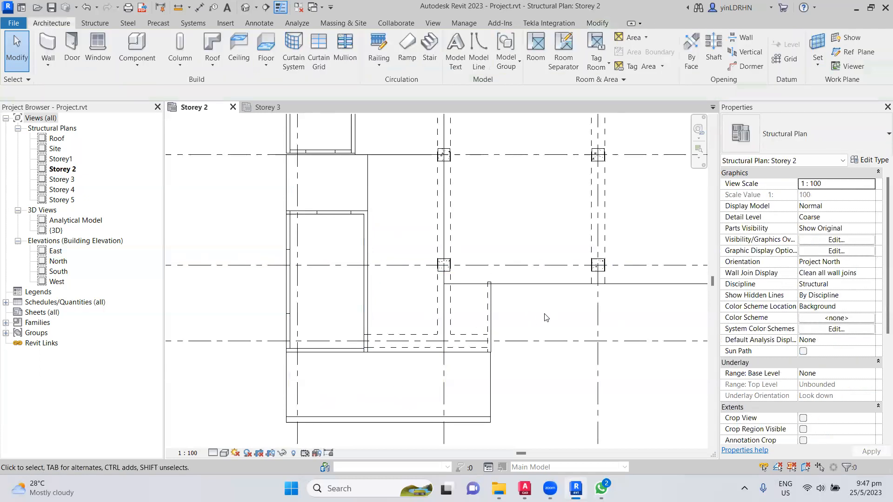
- Set the top constraint of the north wall of the stair enclosure east of grid E, just below grid 1, to Storey 2
middle_drag(534, 323, 436, 322)
scroll(436, 323, down, 1)
middle_drag(604, 261, 528, 292)
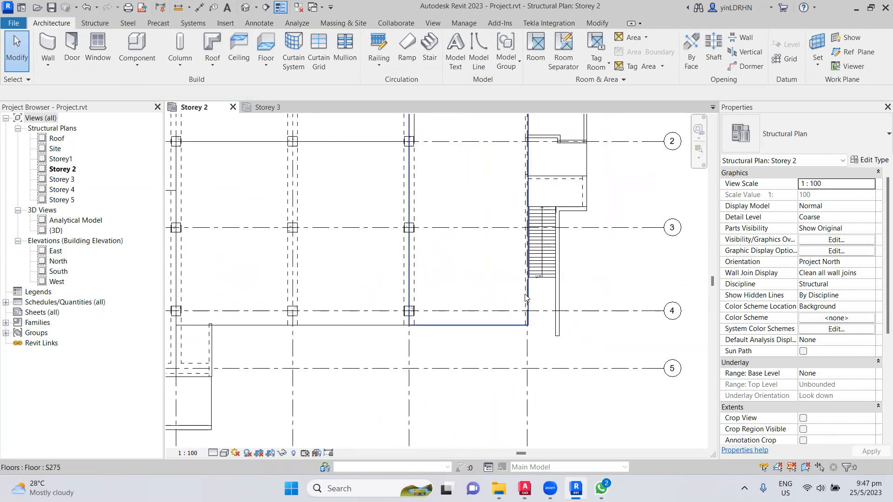
scroll(553, 181, up, 1)
middle_drag(562, 139, 525, 289)
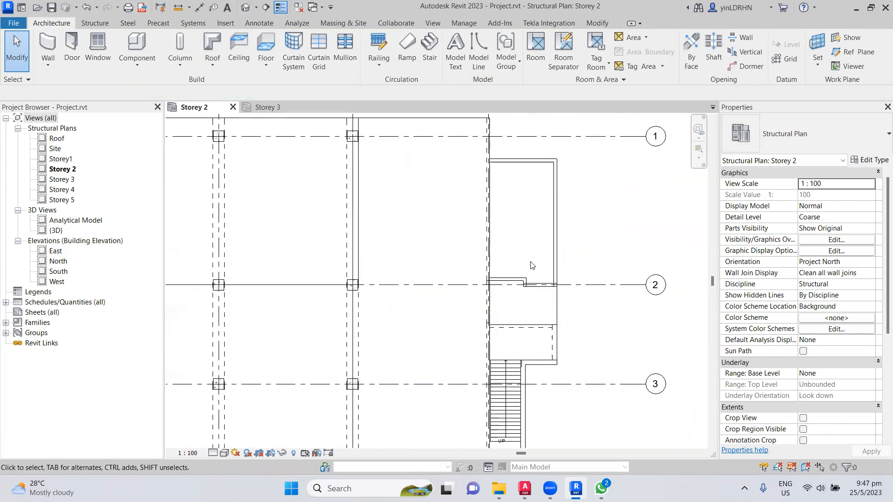
click(544, 162)
click(855, 240)
click(870, 239)
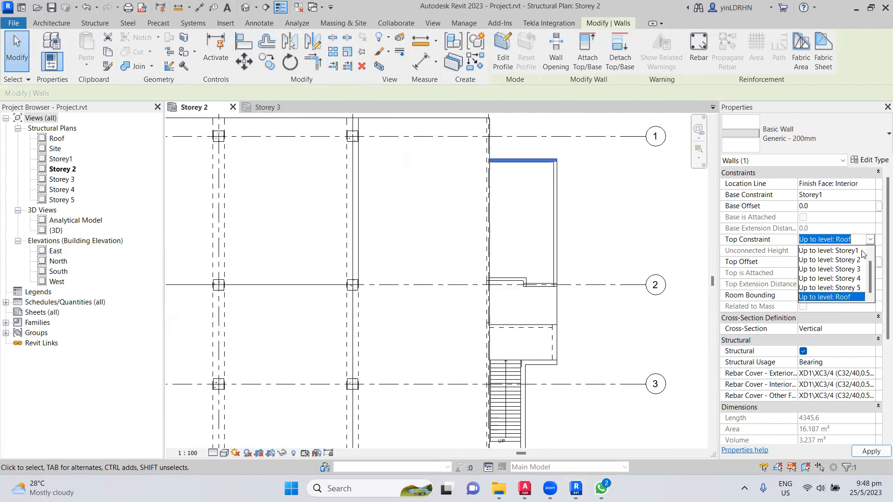
click(838, 270)
- Set the top constraint of the stair enclosure's east wall between grids 1 and 2 to Storey 2
click(555, 223)
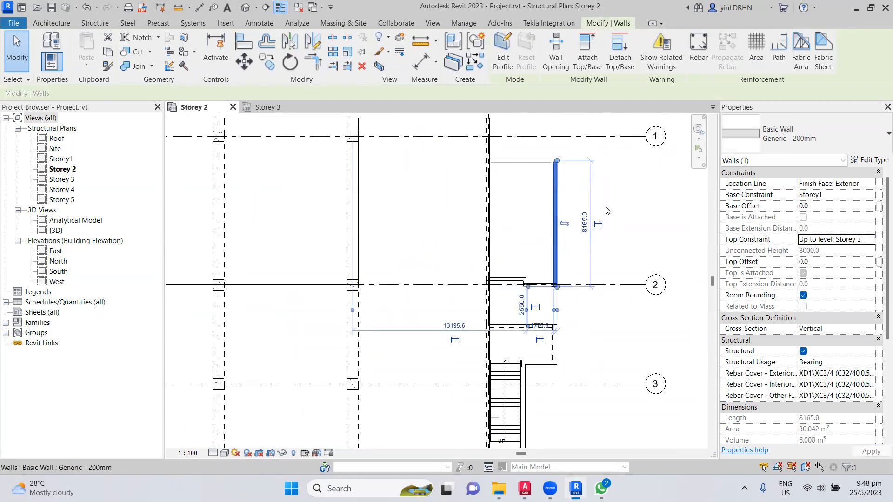
click(868, 242)
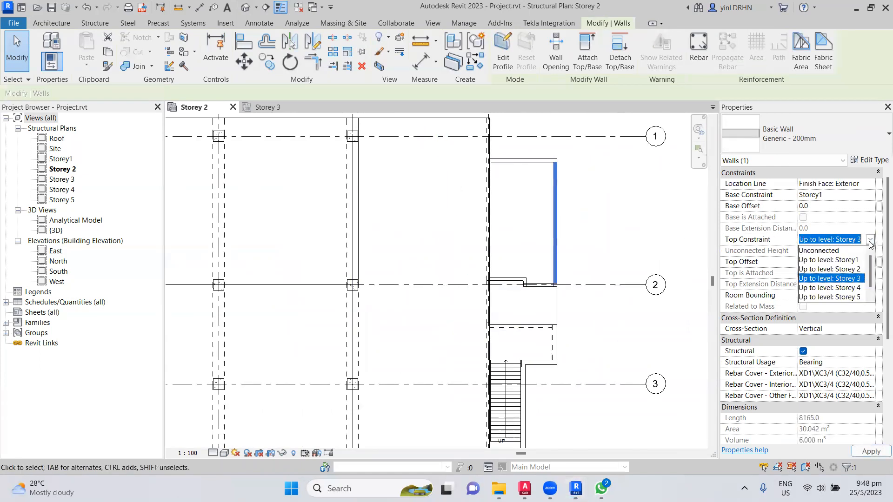
click(856, 269)
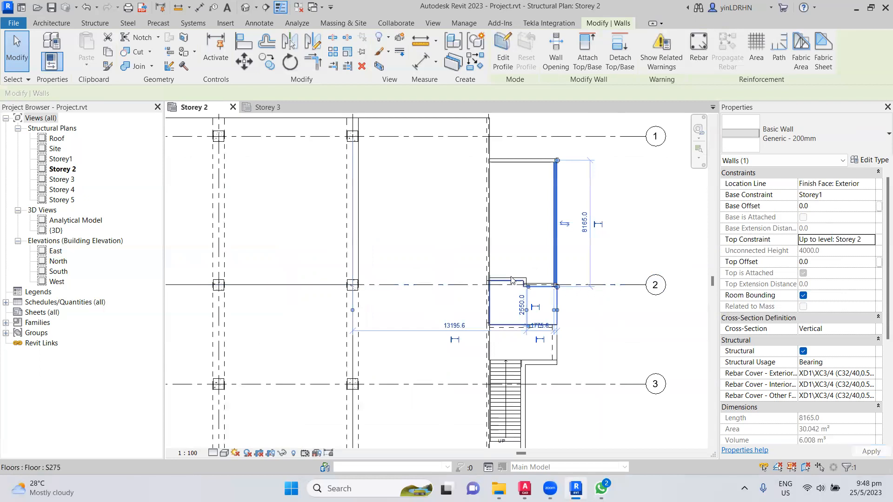
- Set the top constraint of the stair enclosure's south wall near grid 2, next to grid E, to Storey 2
click(549, 278)
click(865, 241)
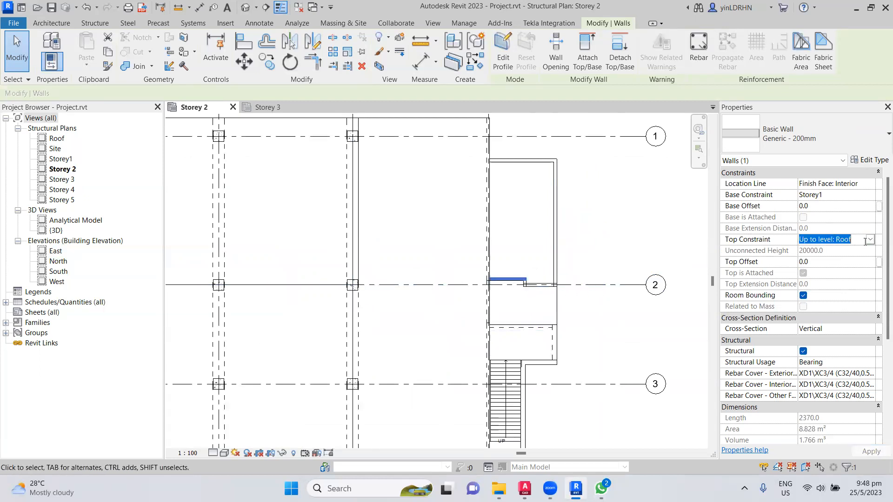
click(869, 242)
click(833, 269)
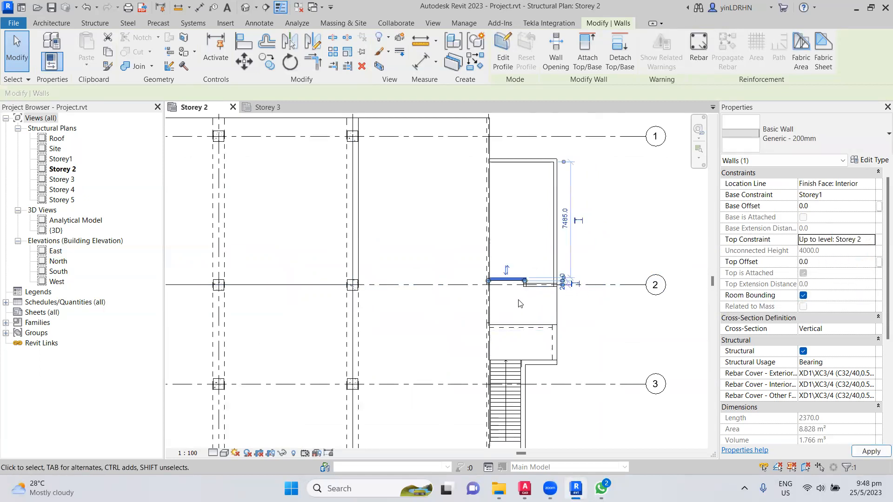
- Set the top constraint of the short return wall between the enclosure's south wall and the grid 2 beam to Storey 2, then clear the selection
scroll(522, 296, up, 4)
drag(535, 231, 541, 237)
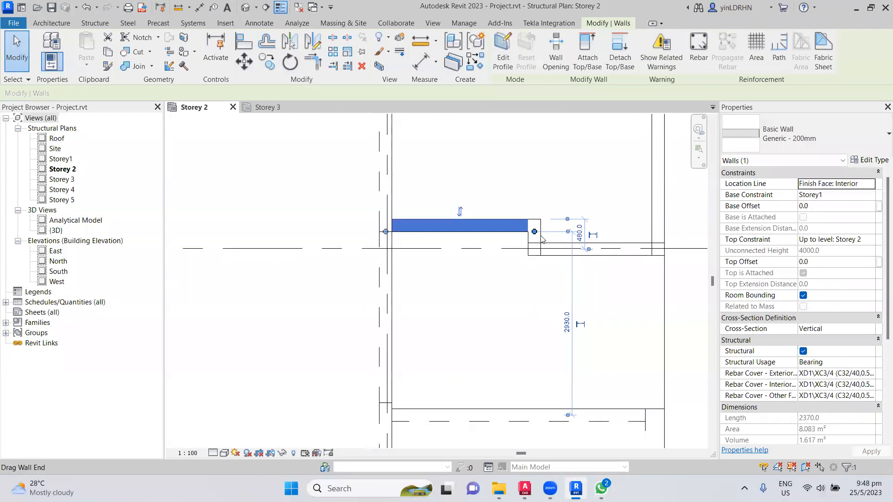
key(Escape)
click(629, 254)
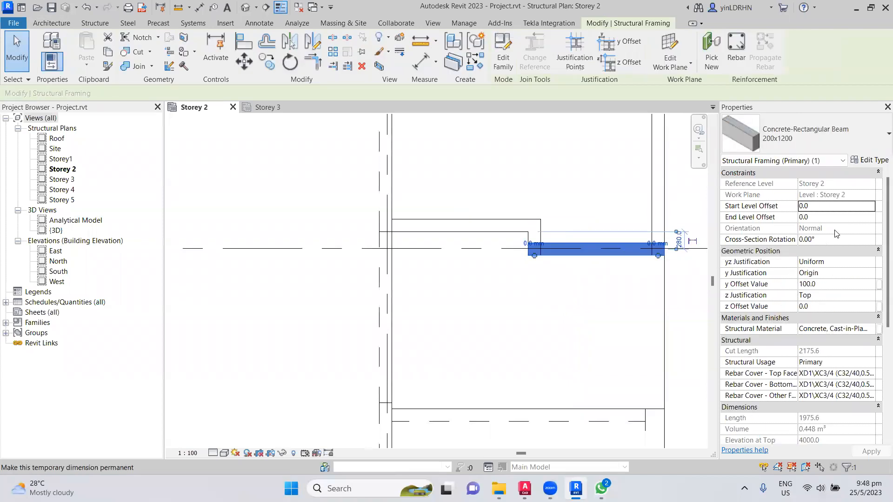
key(Escape)
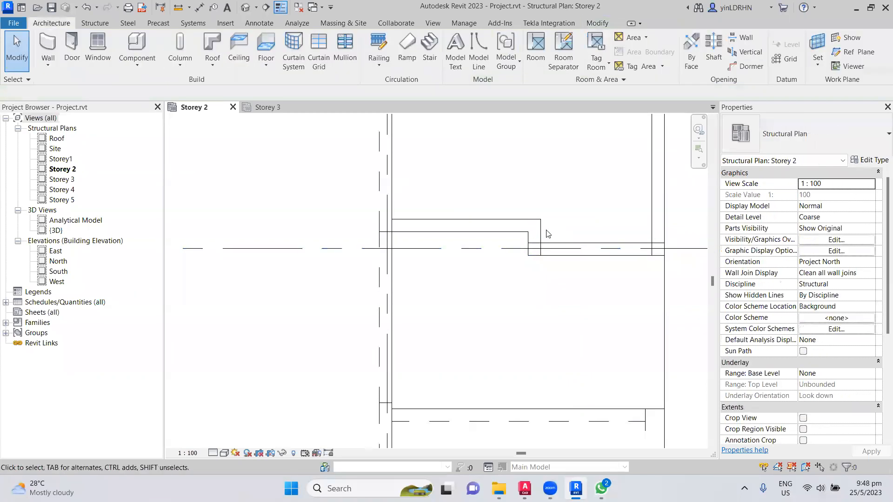
click(535, 233)
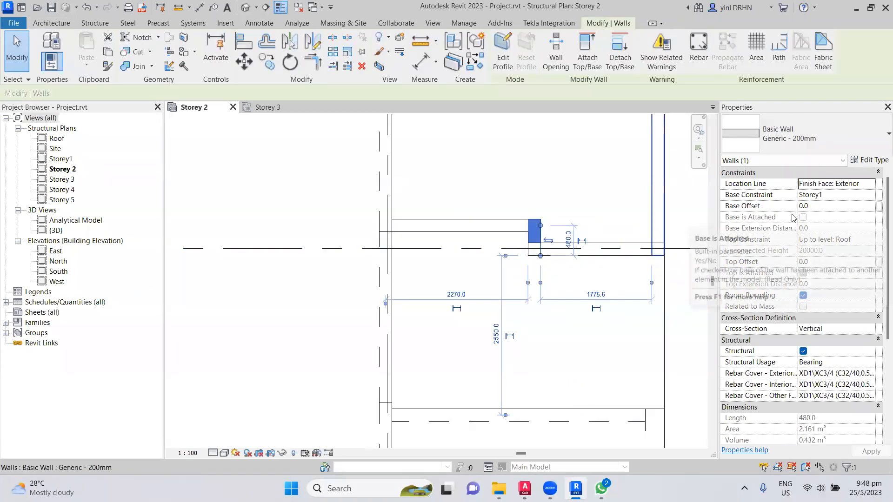
click(870, 240)
click(870, 241)
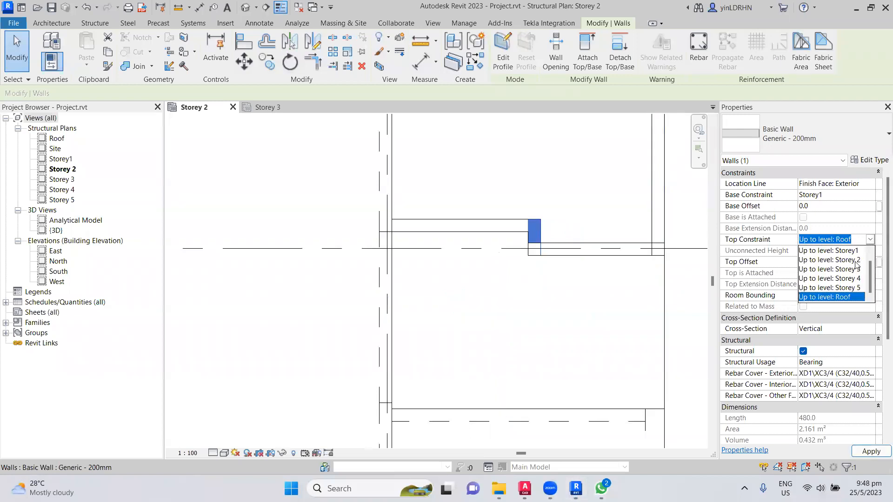
click(859, 262)
middle_drag(602, 207, 508, 299)
click(556, 234)
click(631, 262)
- Set the top constraint of the long wall along grid E between grids 1 and 2 to Storey 2
scroll(631, 262, down, 3)
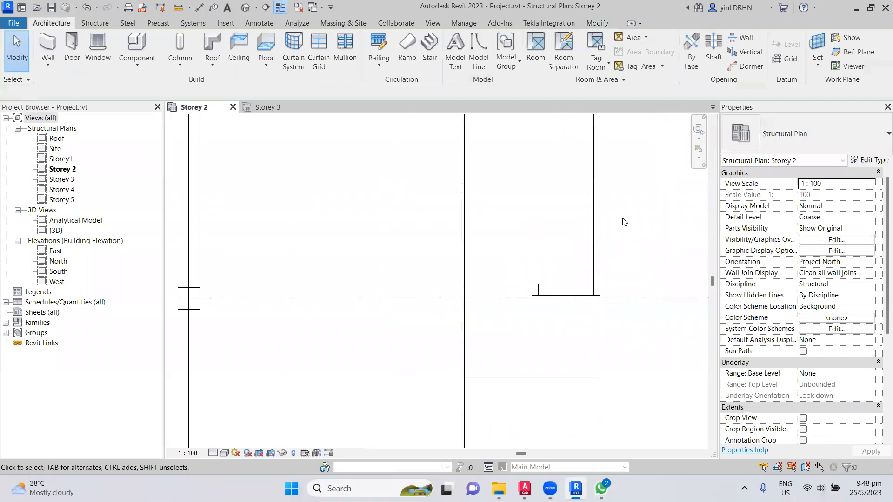
middle_drag(563, 139, 556, 200)
click(552, 180)
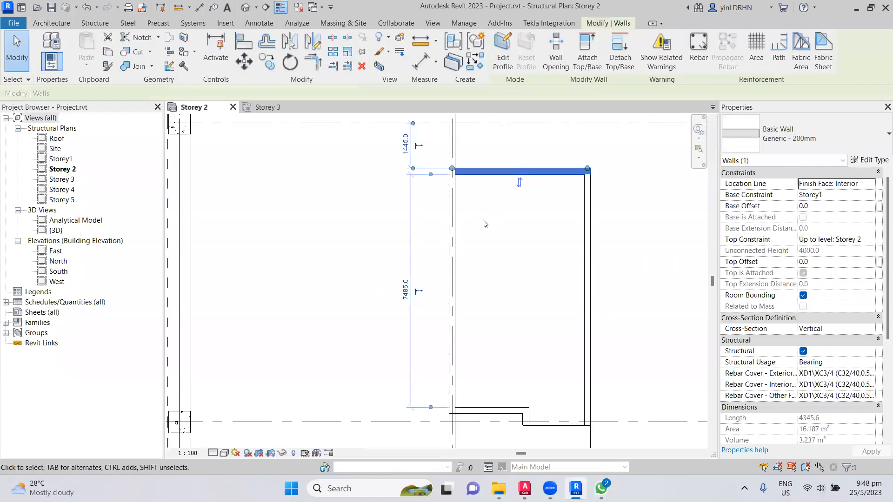
click(450, 217)
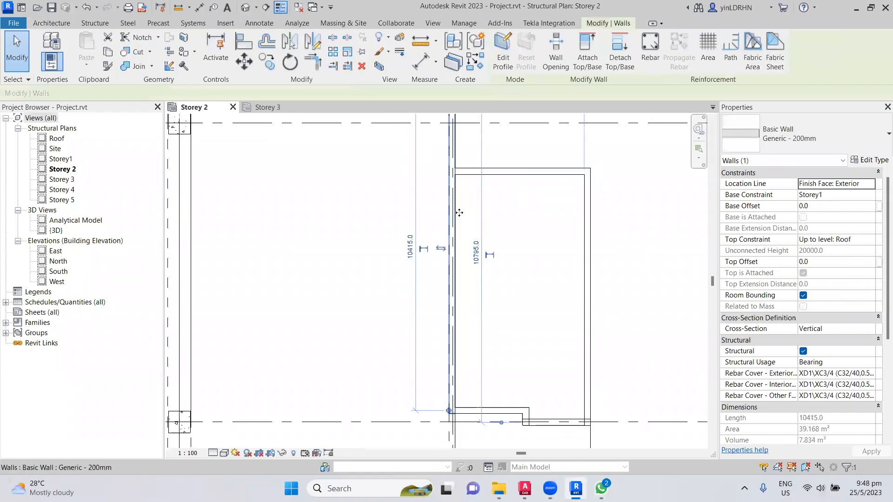
click(860, 240)
click(872, 240)
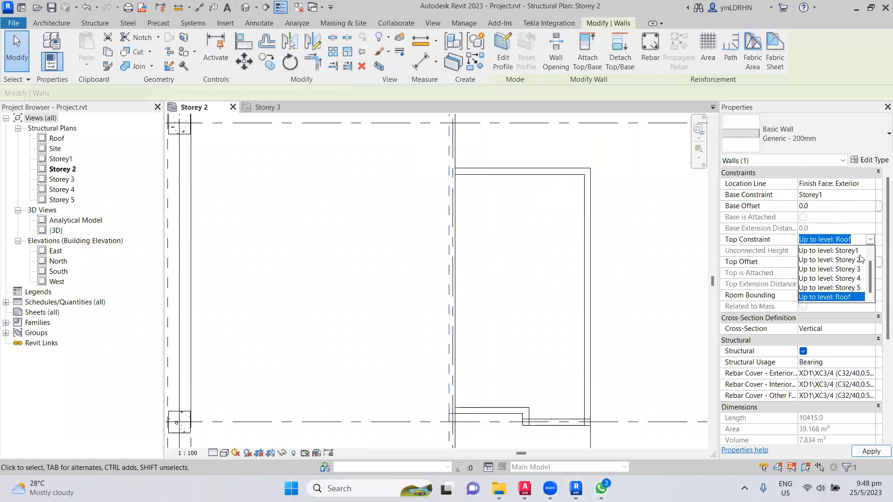
click(861, 260)
click(653, 255)
- Set the top constraint of the wall along grid E beside the stair flight to Storey 2
scroll(653, 255, down, 3)
scroll(572, 375, up, 4)
click(524, 345)
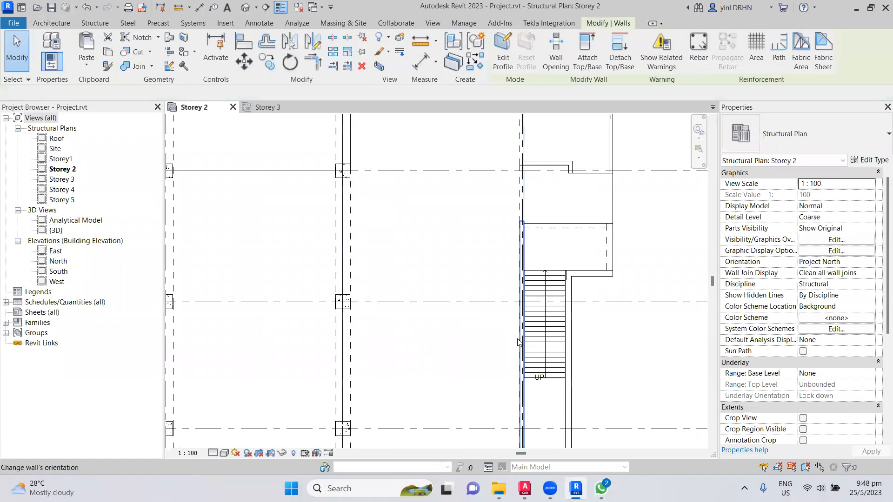
click(849, 241)
click(869, 240)
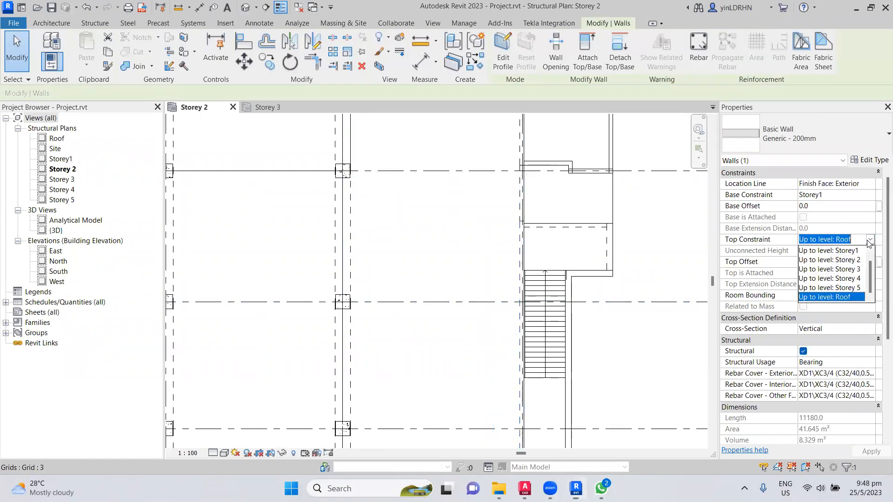
click(852, 260)
click(641, 326)
- Check the Storey 3 plan for walls of the smaller shaft on grid 3 that still extend above Storey 2
scroll(625, 300, down, 2)
scroll(625, 300, down, 2)
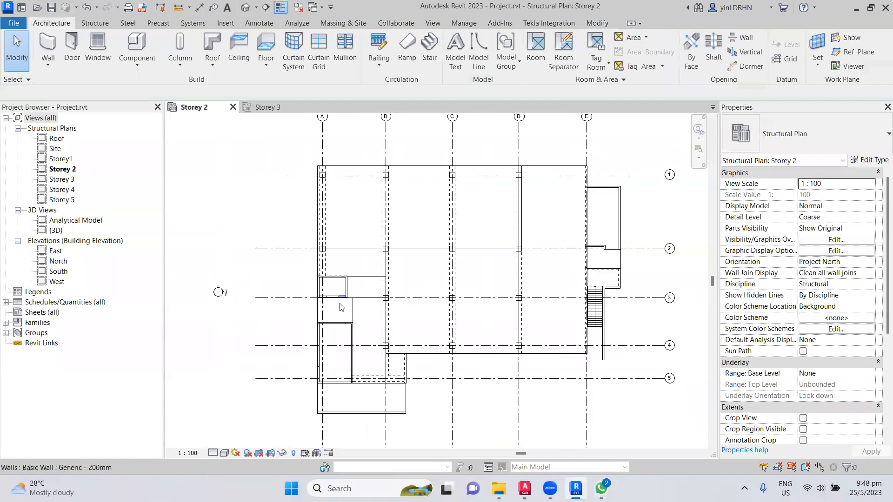
scroll(342, 310, up, 2)
scroll(339, 313, up, 2)
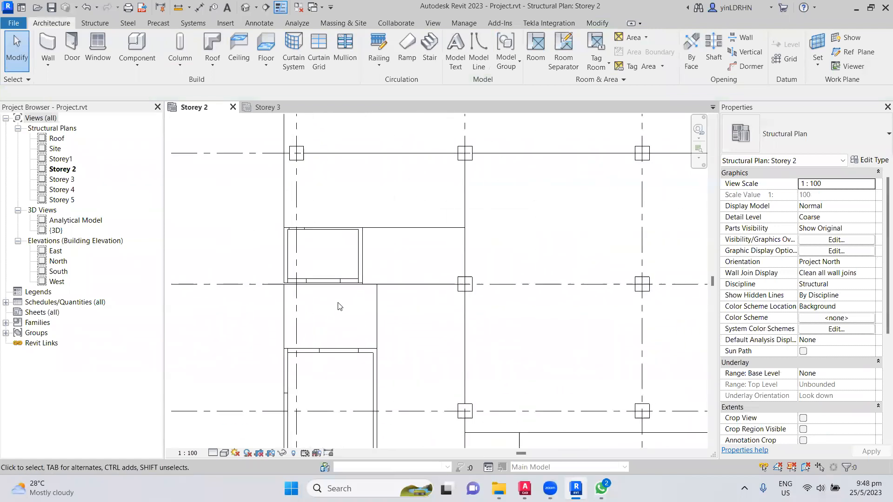
click(273, 107)
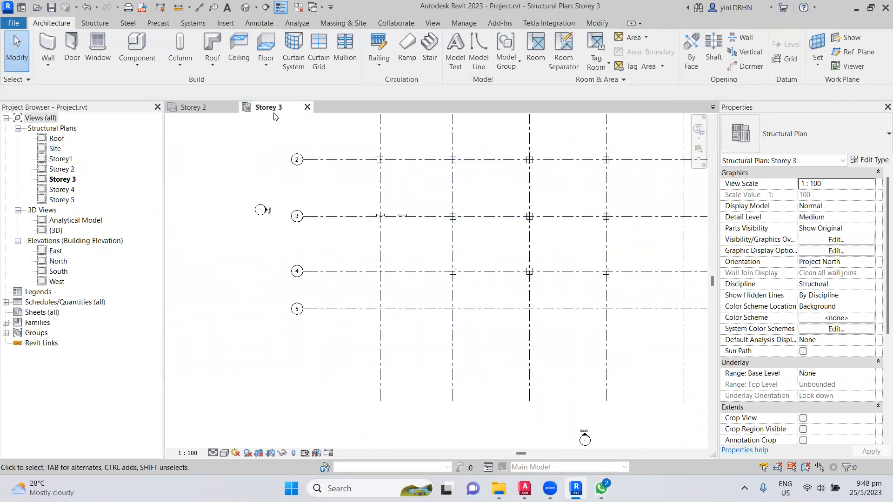
- In the Storey 2 plan, set the top constraint of the west segment of the smaller shaft's south wall to Storey 2
click(193, 107)
scroll(264, 275, up, 4)
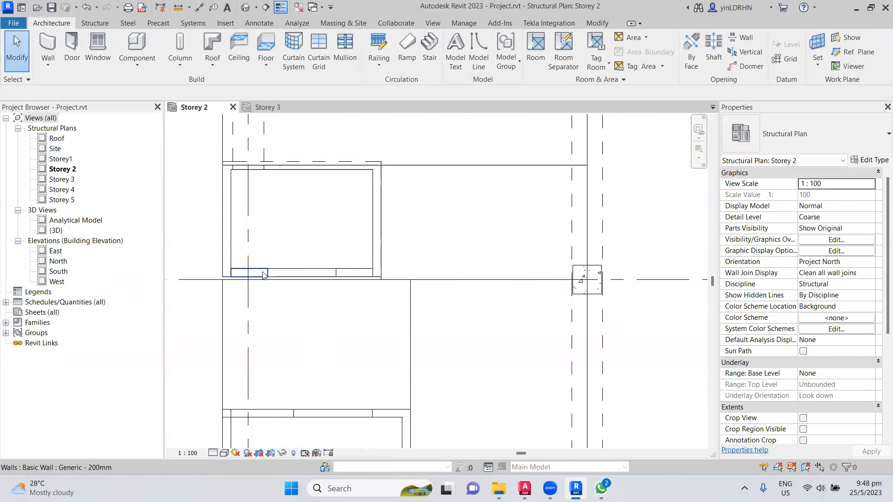
click(263, 275)
click(871, 242)
click(871, 241)
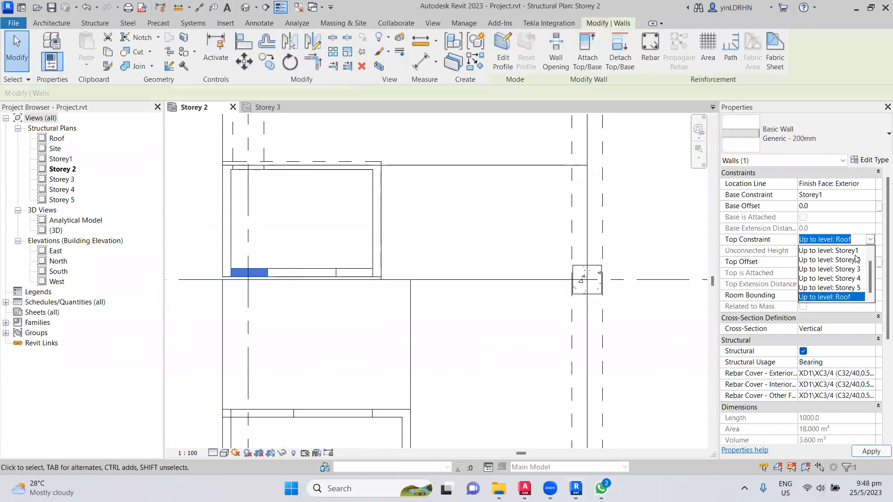
click(824, 261)
- Set the top constraint of the east segment of the smaller shaft's south wall to Storey 2, then clear the selection
click(342, 274)
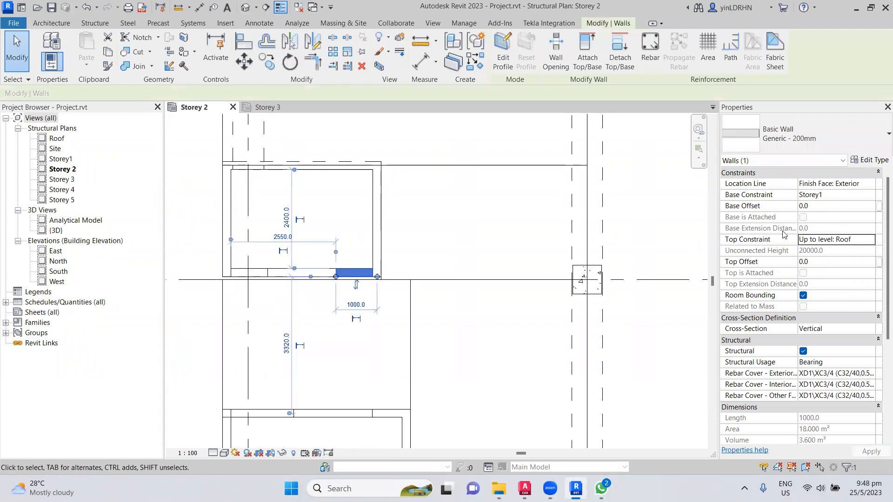
click(867, 240)
click(869, 240)
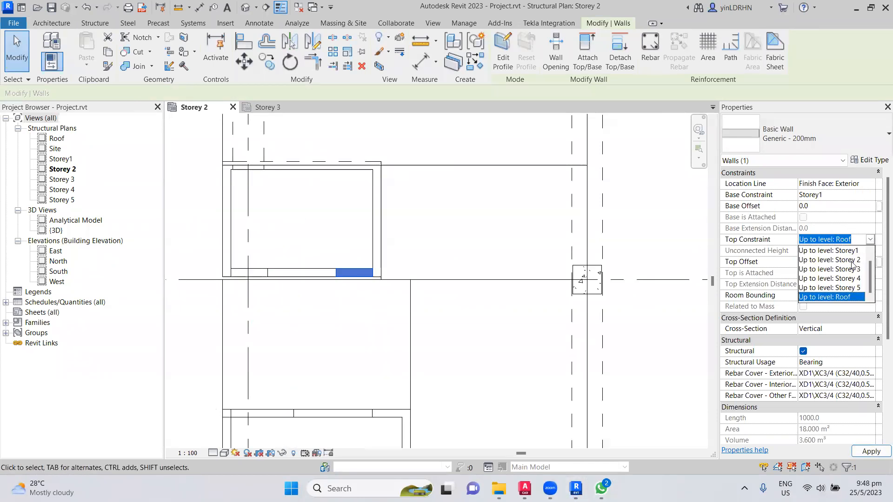
click(853, 261)
key(Escape)
- Select all instances of the Generic - 200mm wall type, starting from the smaller shaft's west wall
scroll(249, 238, down, 3)
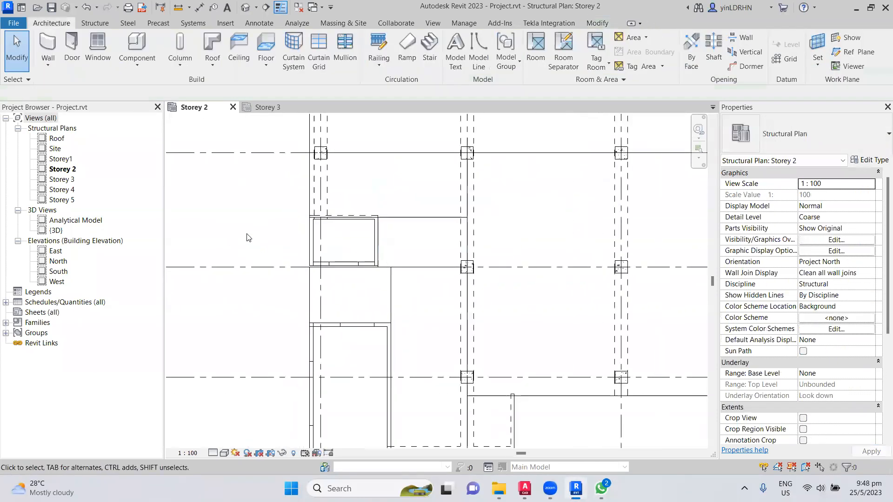
click(311, 240)
right_click(314, 242)
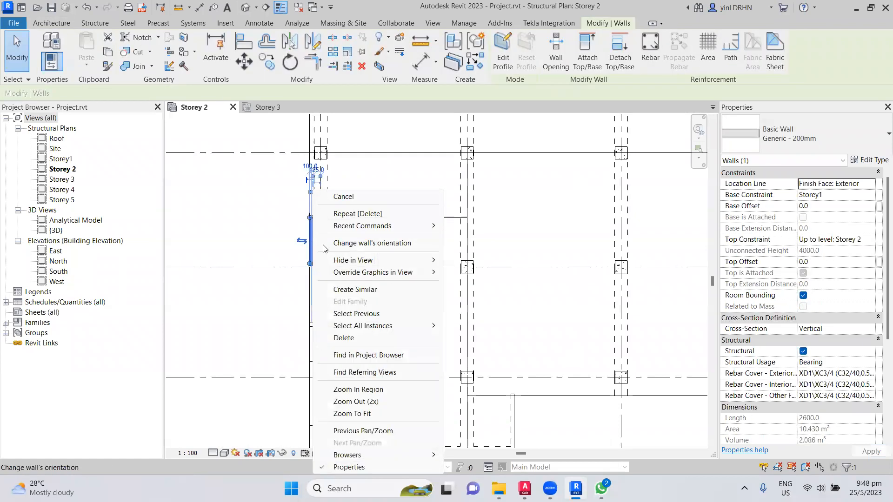
mouse_move(430, 327)
click(465, 328)
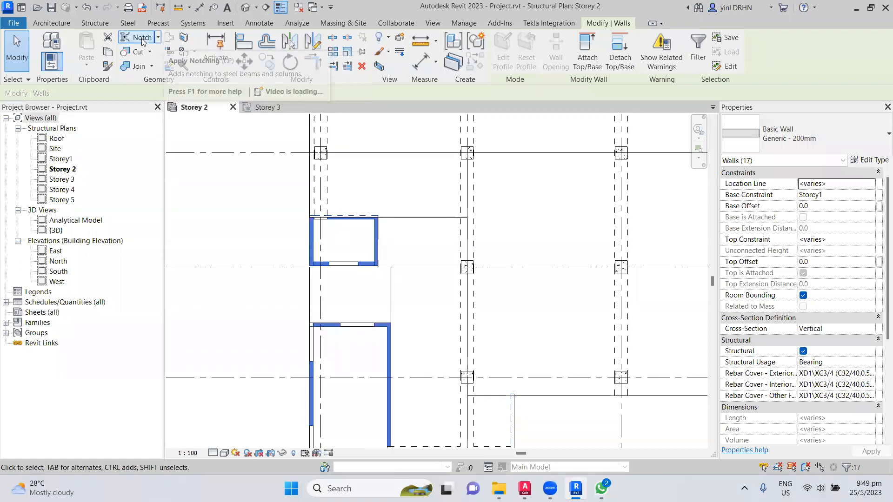
- Copy the selected walls, paste them aligned to level Storey 2, and check the copies in the Storey 3 plan
click(108, 53)
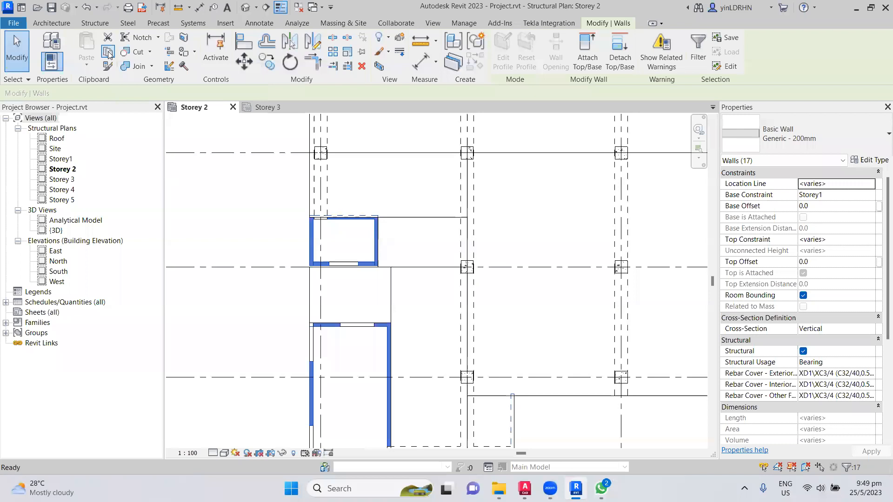
click(88, 66)
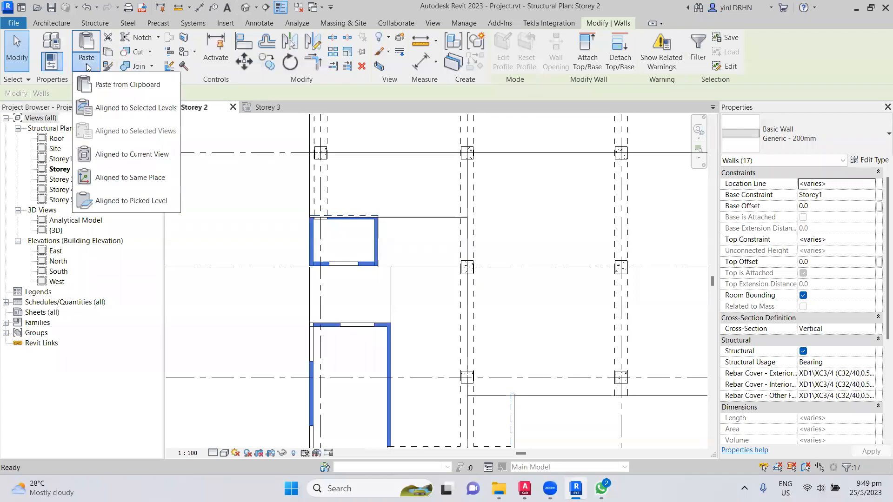
click(117, 108)
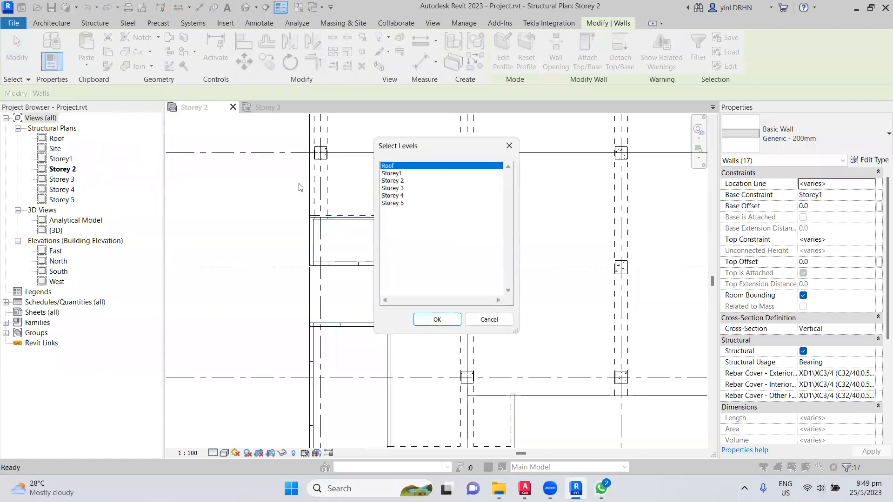
click(393, 181)
click(437, 319)
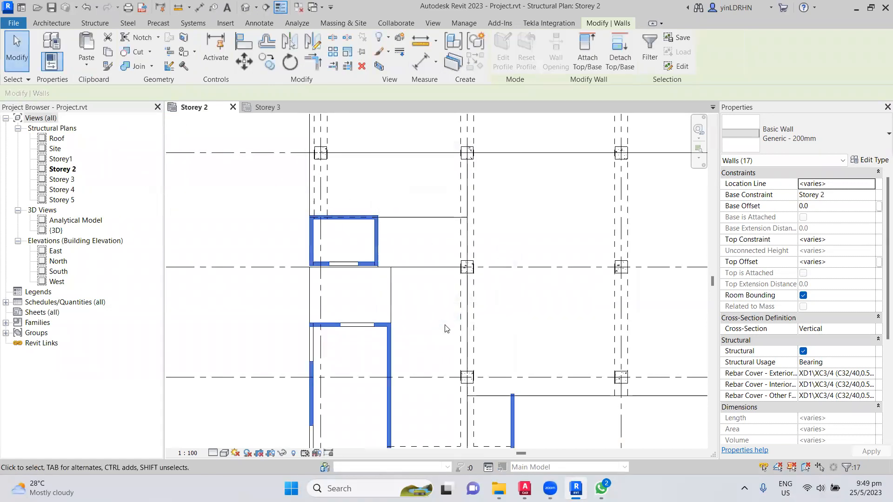
click(267, 107)
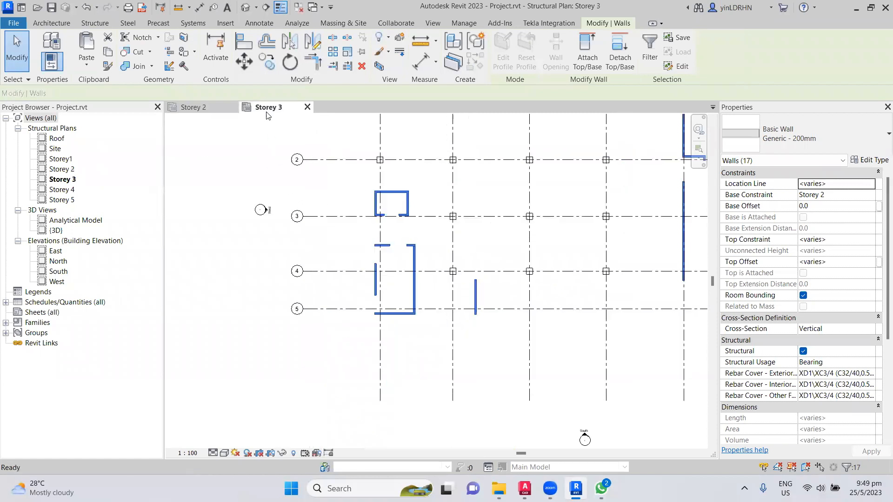
click(328, 255)
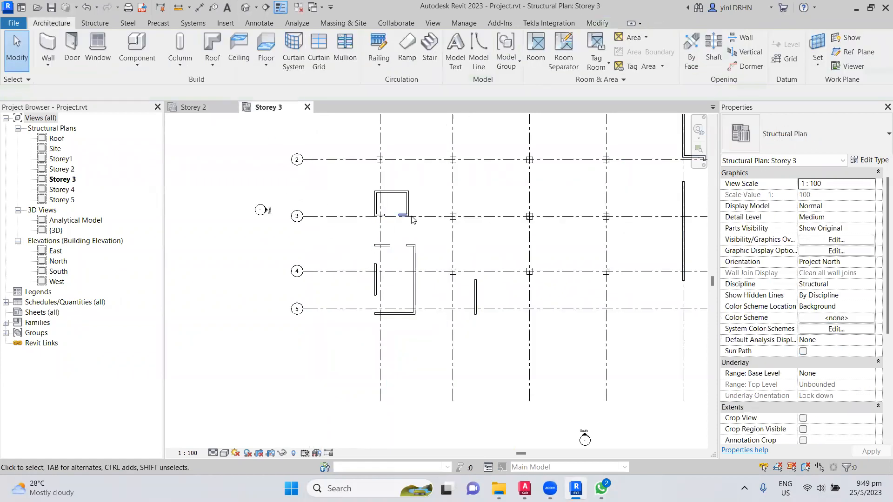
- Check the base and top constraints of the smaller shaft's copied east wall in the Storey 3 plan, then clear the selection
click(409, 209)
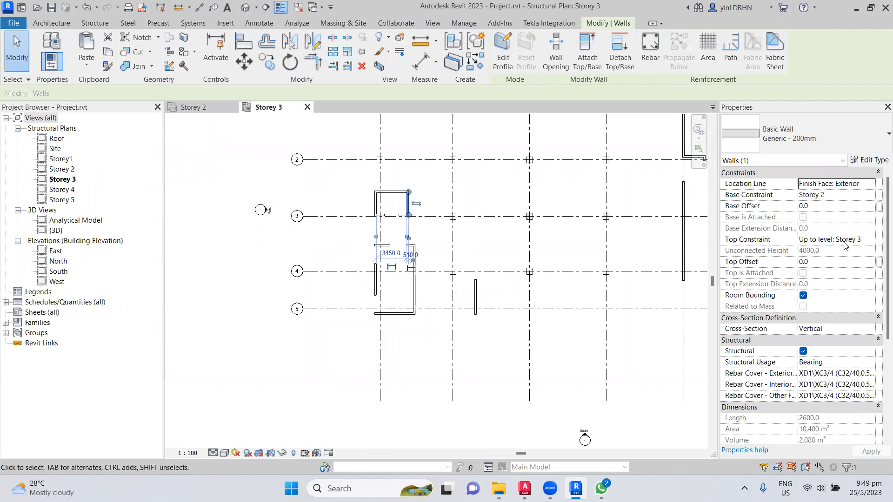
click(495, 375)
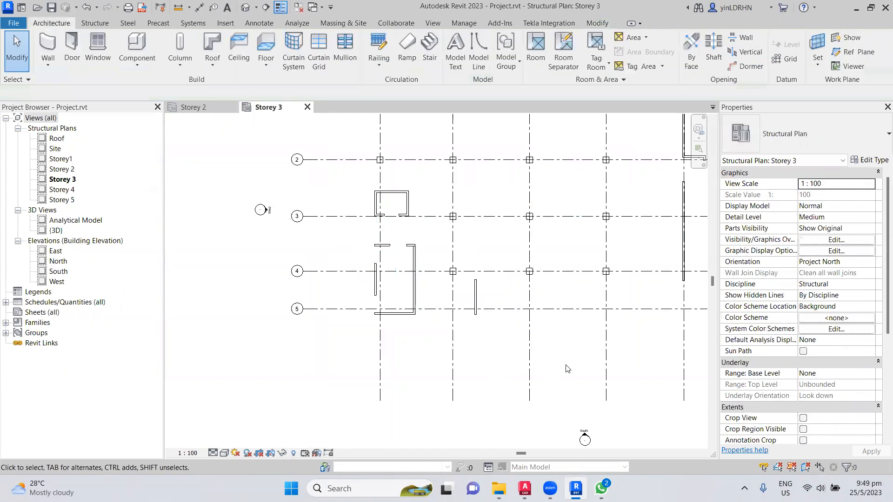
scroll(567, 367, down, 2)
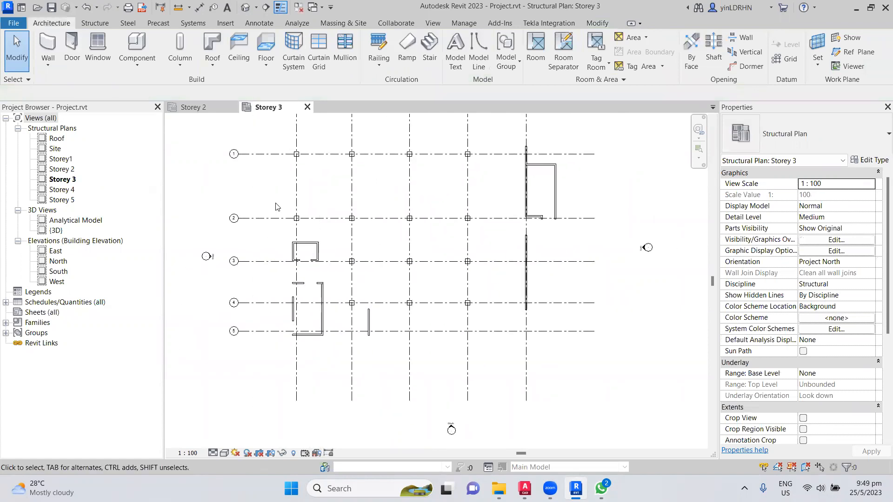
- Open the 3D view and compare the constraints of the north-east enclosure's east wall on Storey 1 with those of its copy above
click(245, 7)
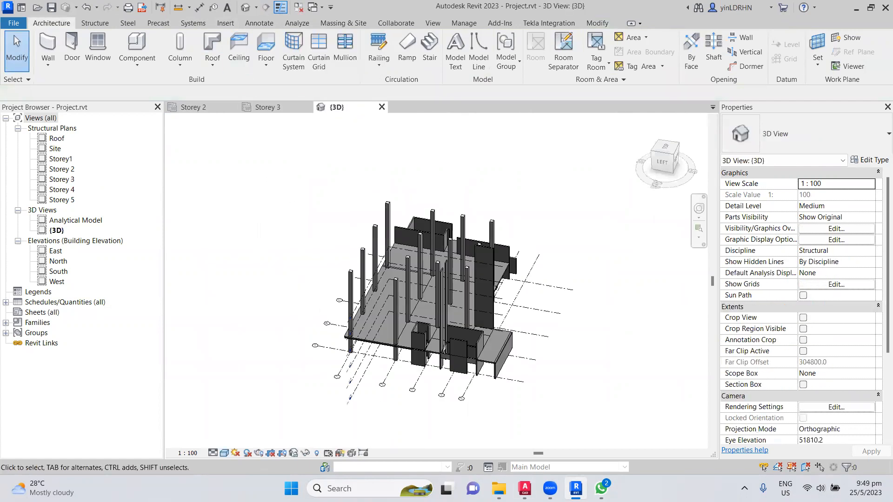
shift+middle_drag(542, 366, 466, 368)
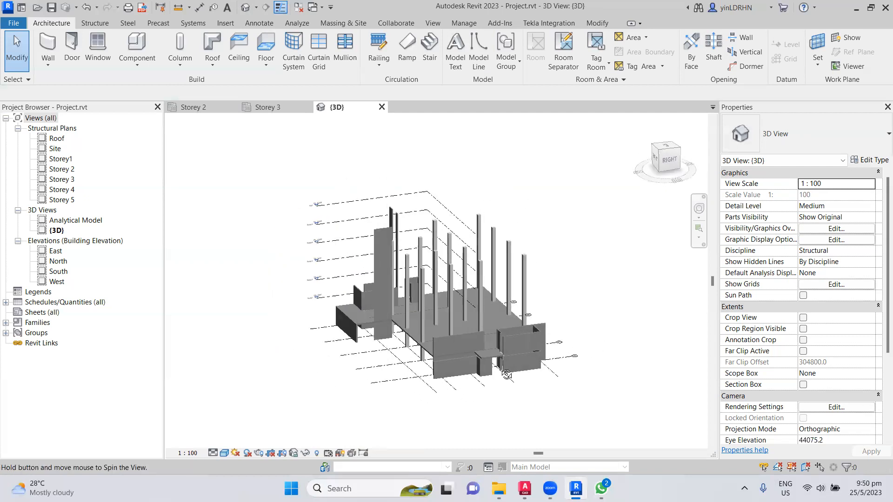
scroll(527, 380, up, 5)
scroll(527, 378, up, 3)
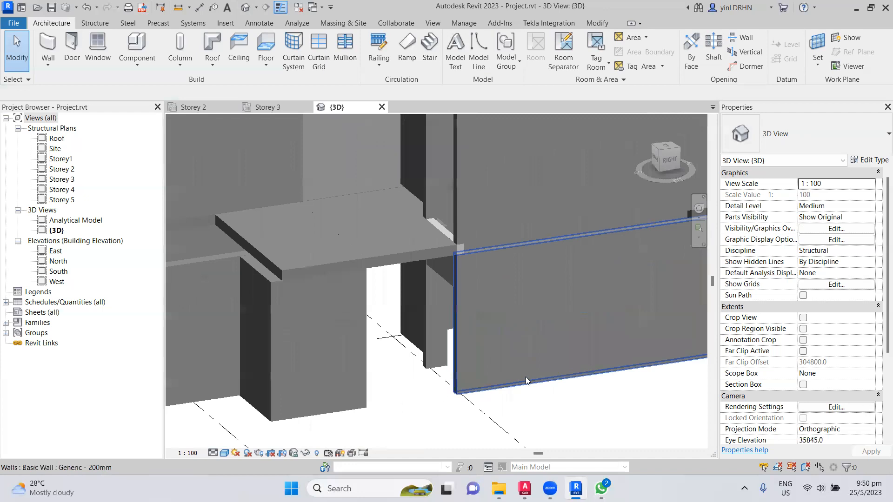
scroll(516, 423, up, 2)
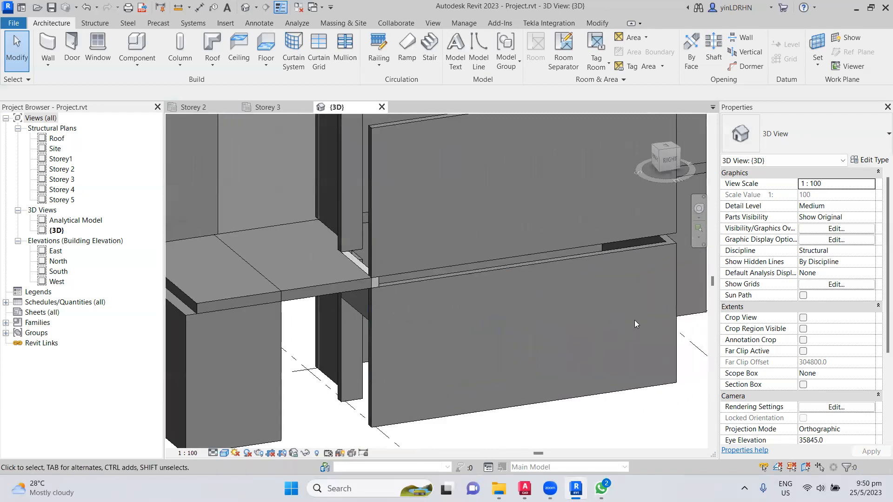
middle_drag(635, 320, 564, 294)
click(568, 276)
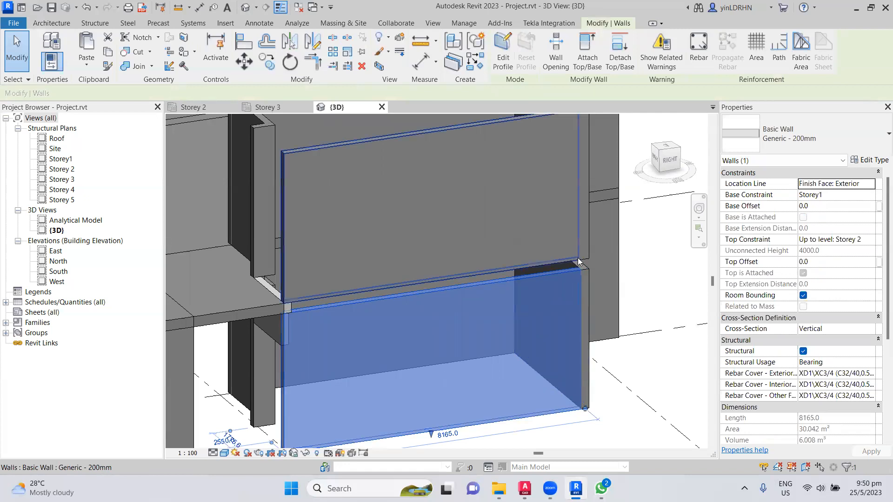
click(579, 262)
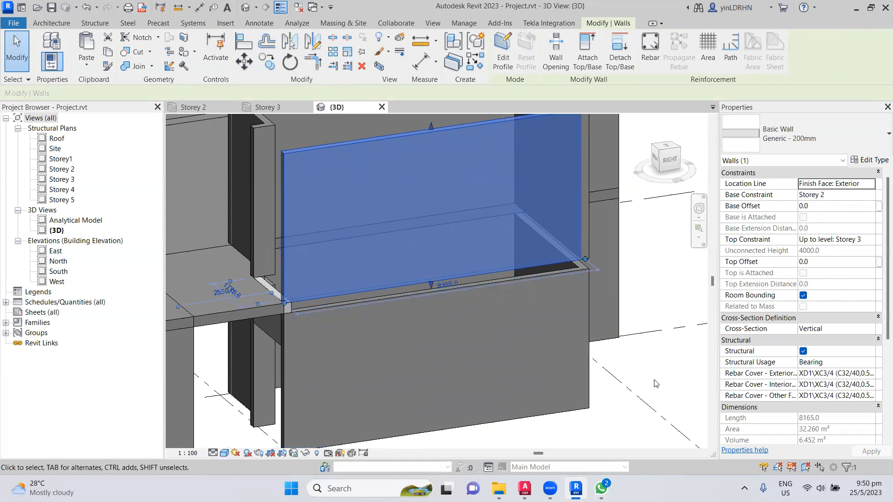
click(542, 414)
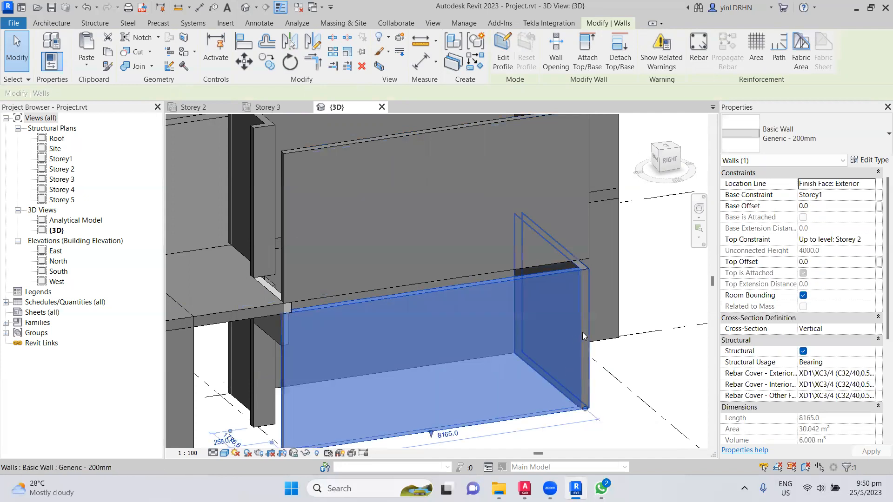
- Examine the gap above the smaller shaft's Storey 1 west wall and check that wall's constraints
scroll(582, 332, down, 2)
shift+middle_drag(655, 370, 467, 295)
shift+middle_drag(464, 331, 367, 362)
scroll(331, 346, up, 10)
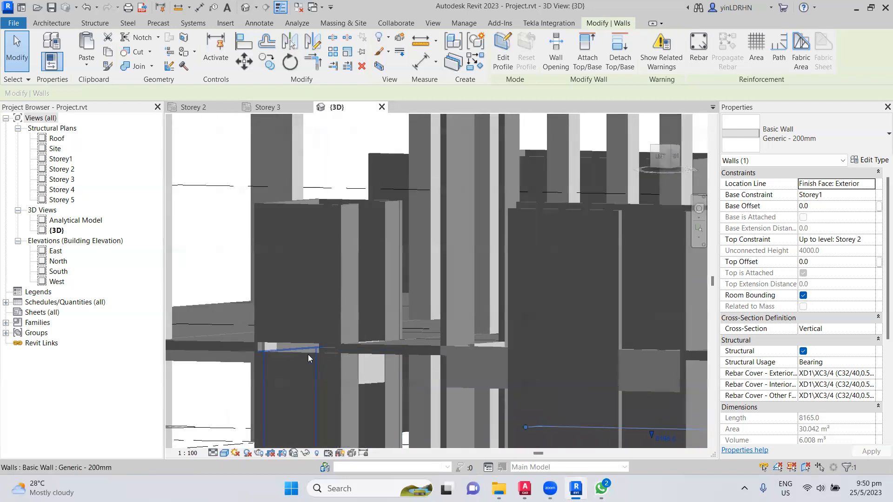
click(300, 354)
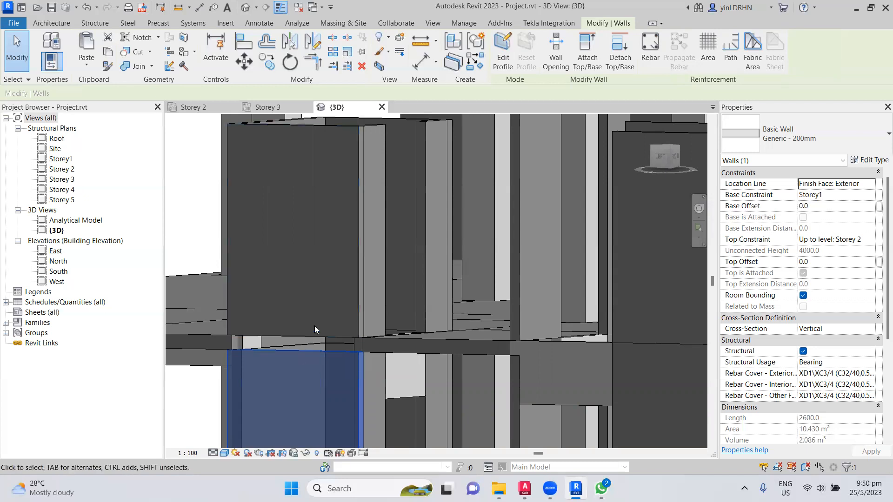
scroll(321, 321, down, 5)
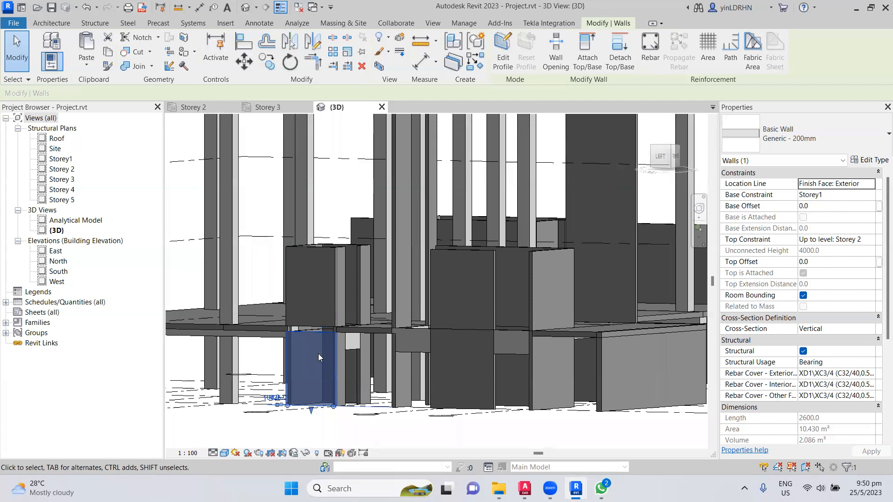
click(804, 274)
click(870, 262)
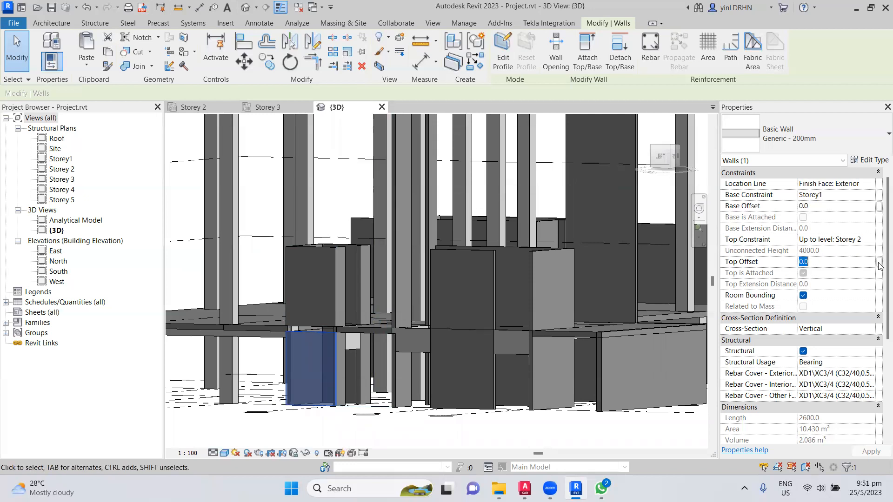
click(879, 263)
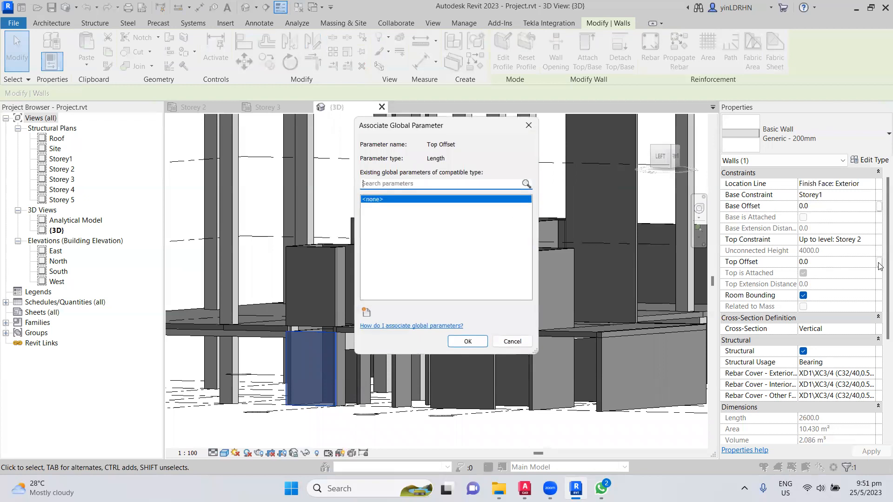
click(513, 341)
shift+middle_drag(383, 312, 372, 410)
click(372, 410)
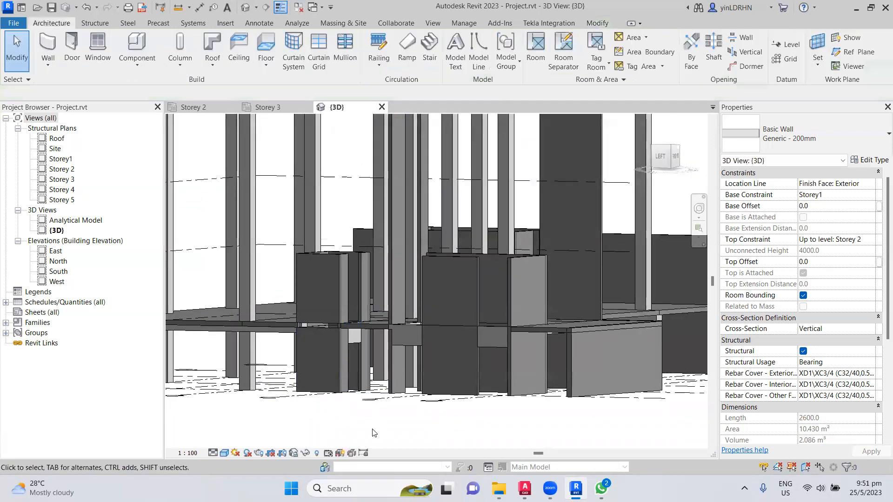
click(338, 356)
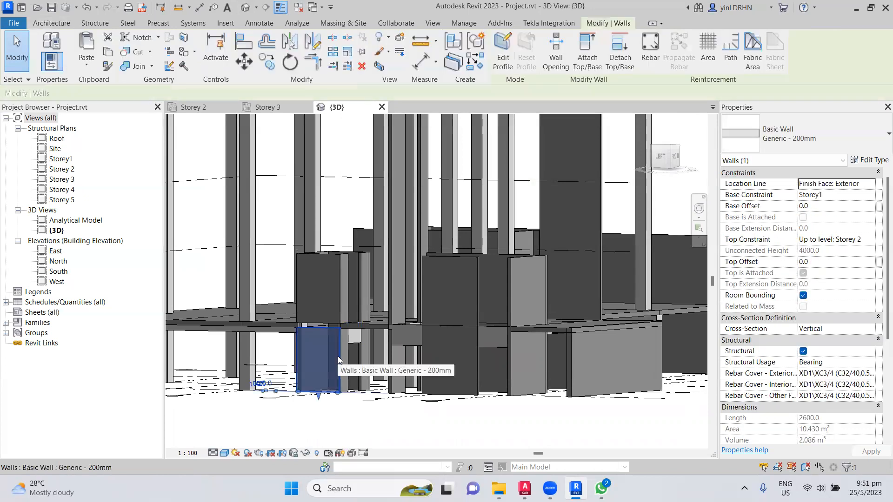
click(588, 43)
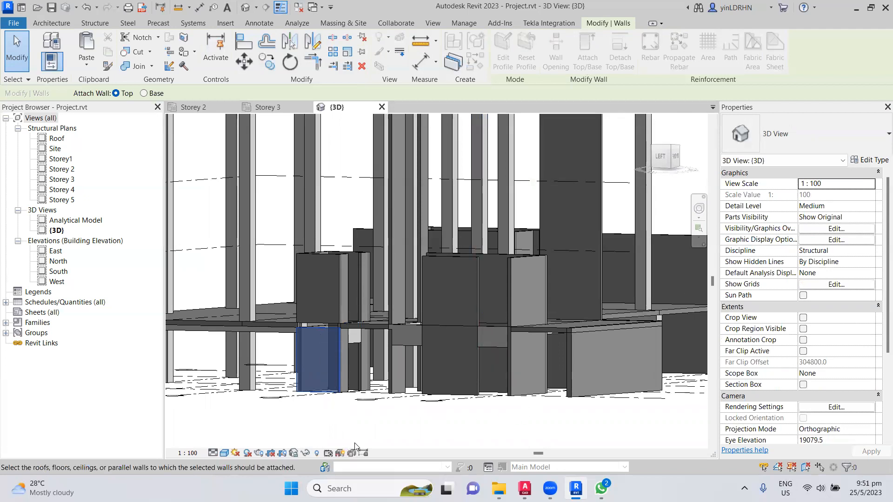
key(Escape)
key(Escape)
- Compare the constraints of the larger shaft's upper and lower west walls with those of the smaller shaft's Storey 1 west wall
shift+middle_drag(431, 373, 427, 420)
scroll(427, 420, down, 5)
shift+middle_drag(378, 384, 441, 340)
scroll(386, 403, up, 4)
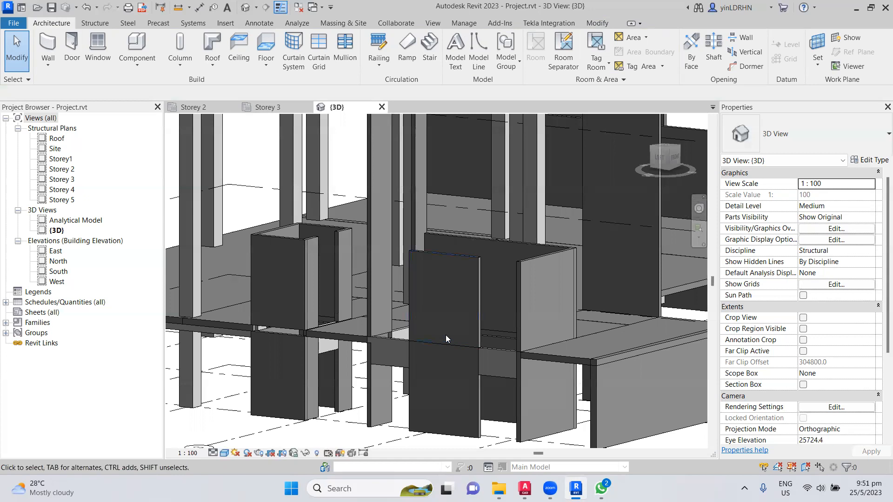
click(476, 314)
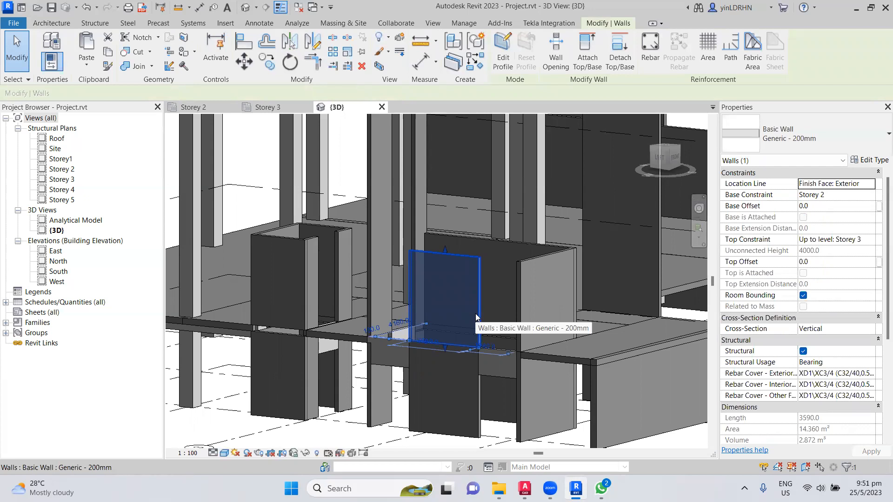
drag(475, 314, 473, 395)
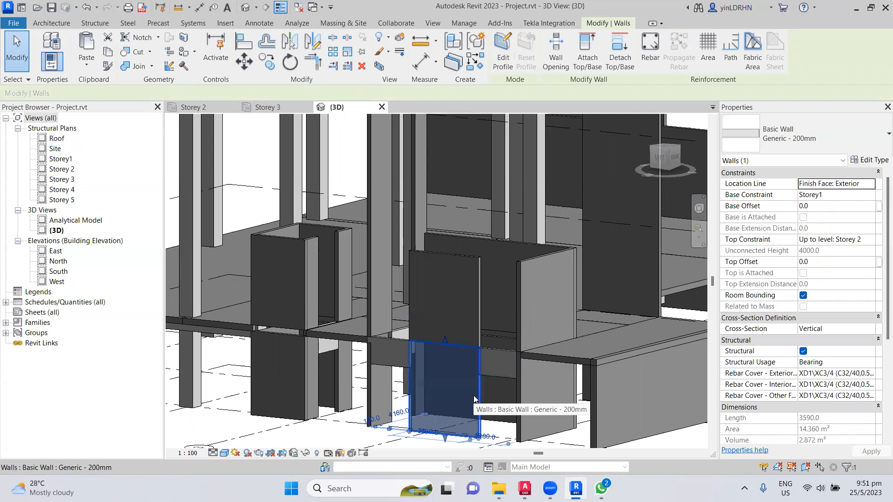
click(301, 385)
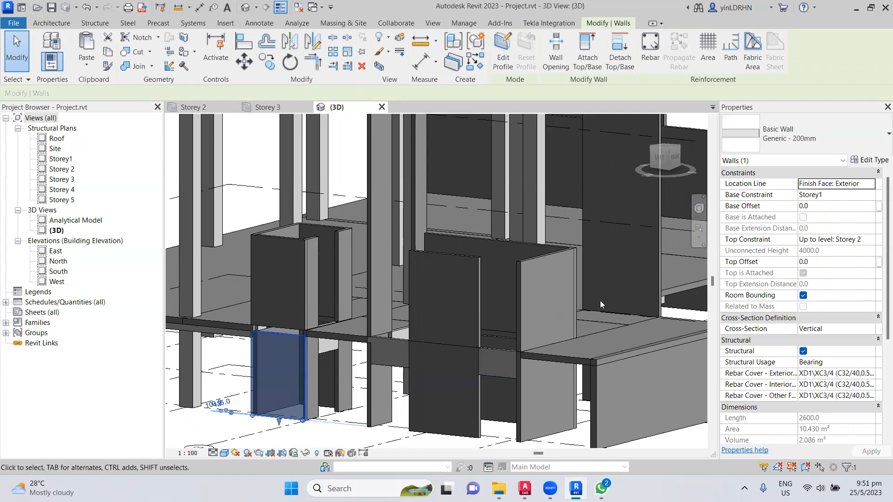
click(805, 274)
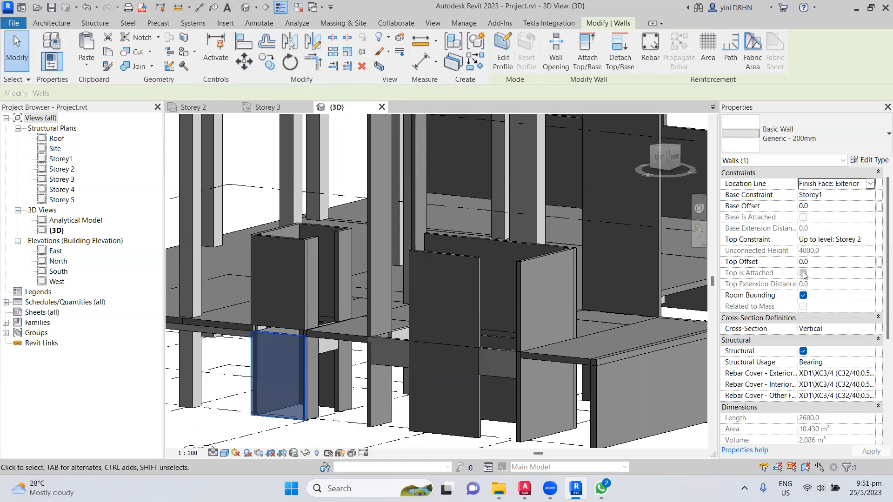
click(619, 49)
key(Escape)
key(Escape)
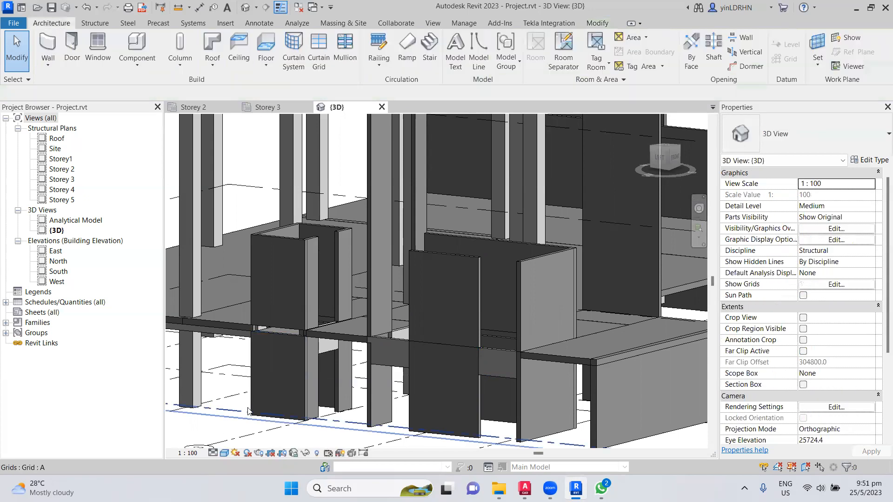
- Try extending the base of the smaller shaft's upper west wall down to the top of the wall below, then undo the extension
click(252, 407)
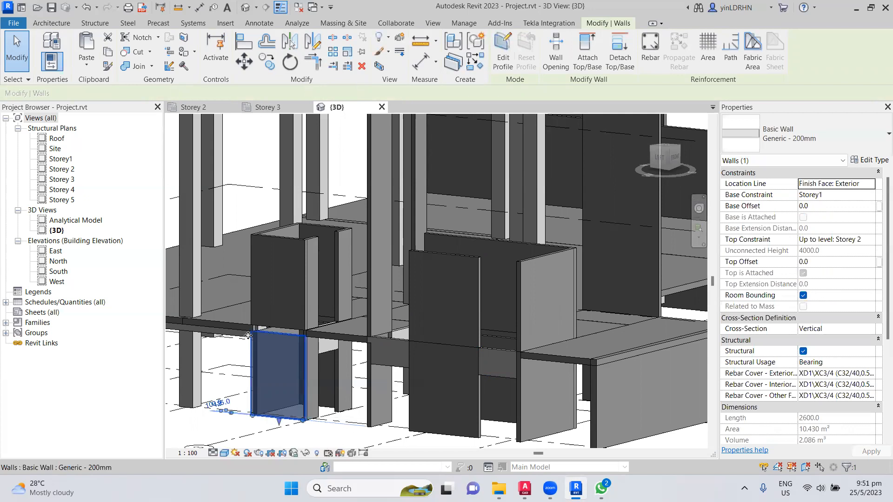
scroll(253, 336, up, 5)
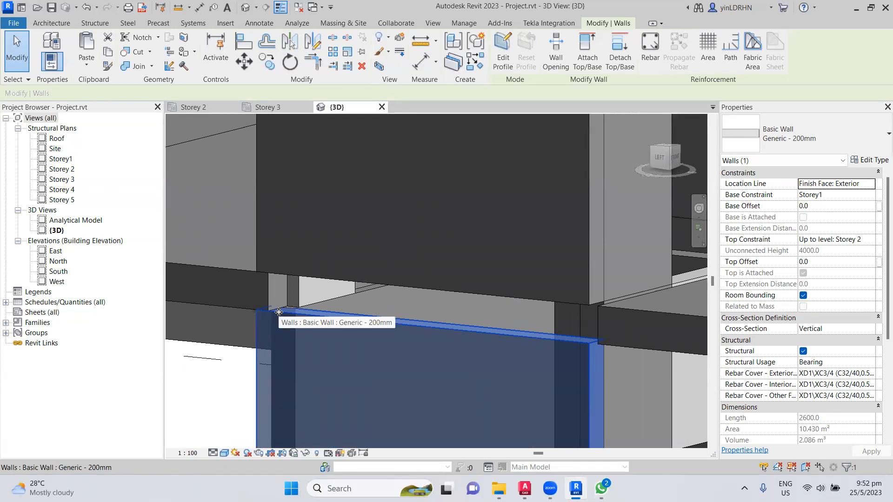
click(315, 275)
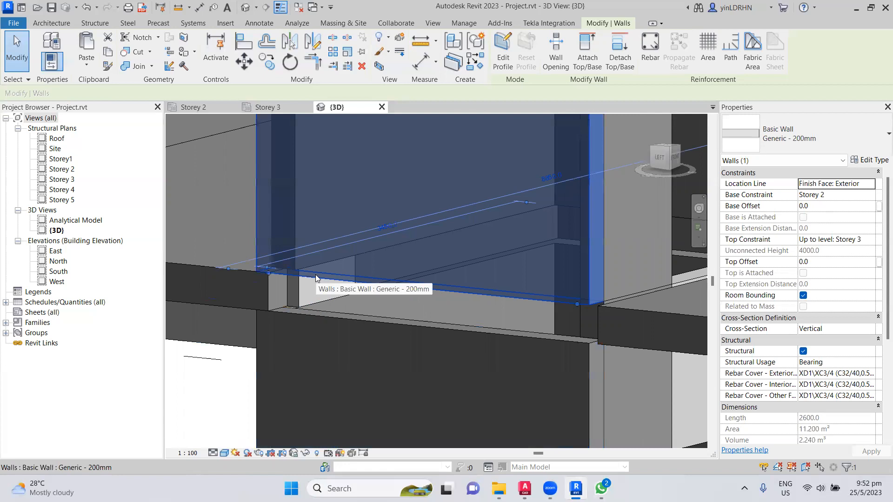
drag(429, 289, 431, 327)
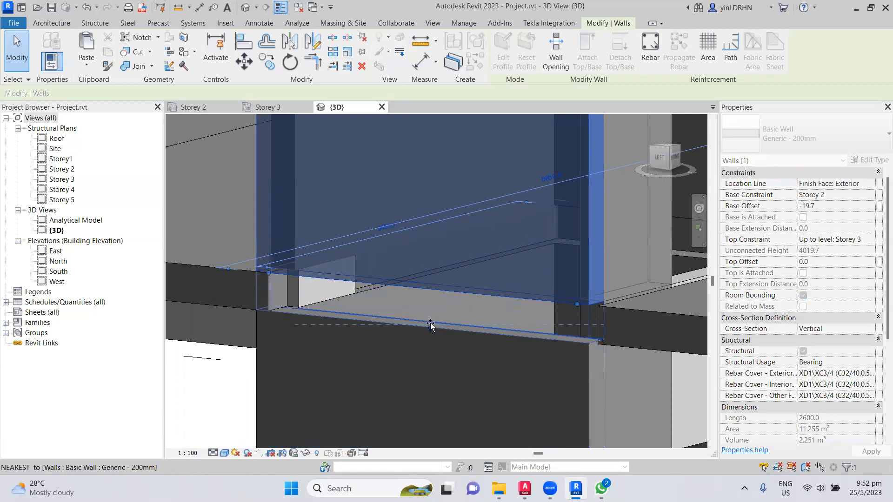
click(396, 379)
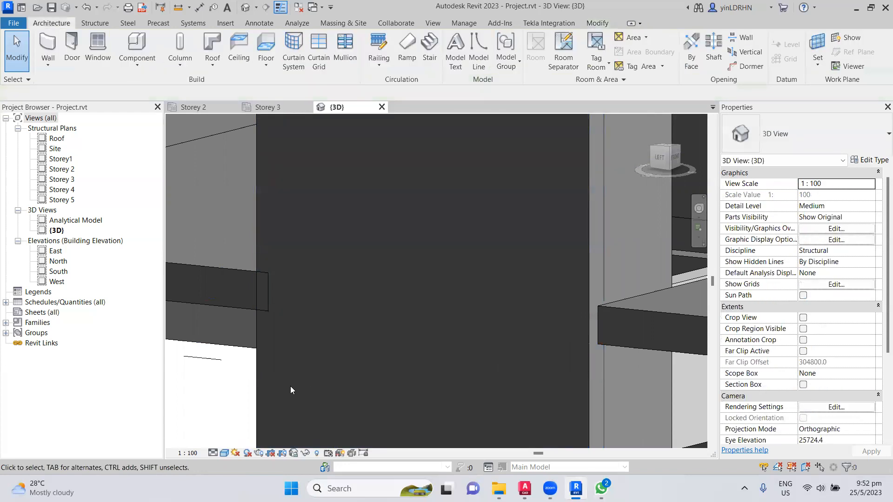
scroll(261, 363, down, 2)
scroll(263, 363, down, 3)
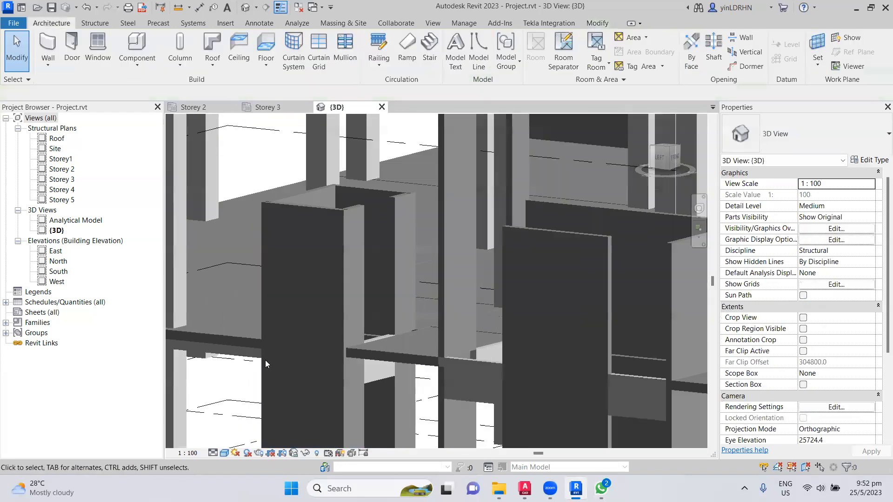
click(347, 296)
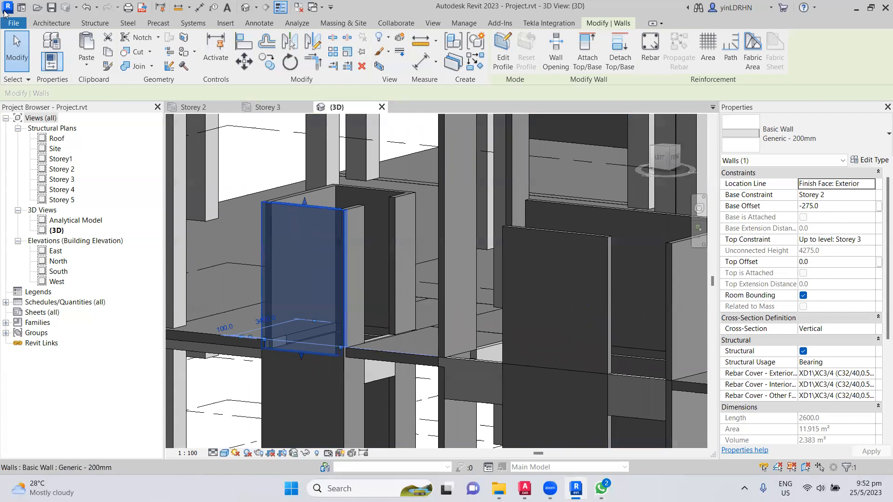
click(87, 7)
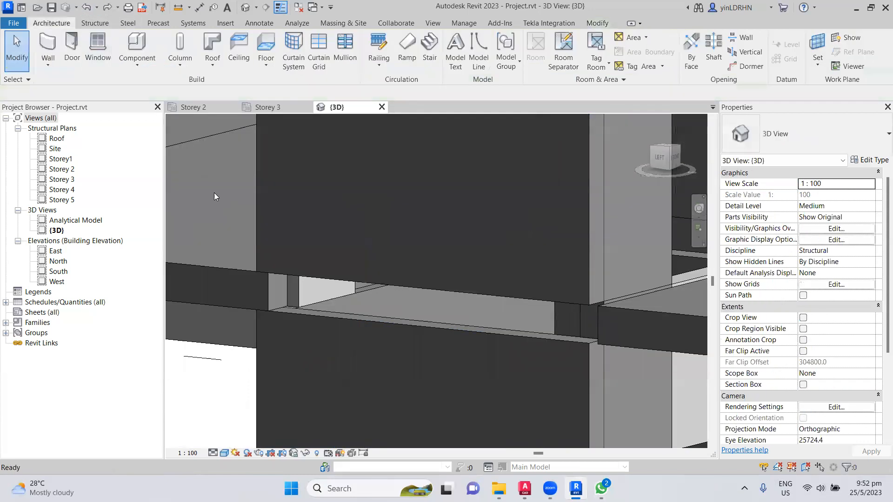
- Compare the constraints of the smaller shaft's Storey 1 west wall and the adjoining short wall, and inspect the model from the front
click(331, 317)
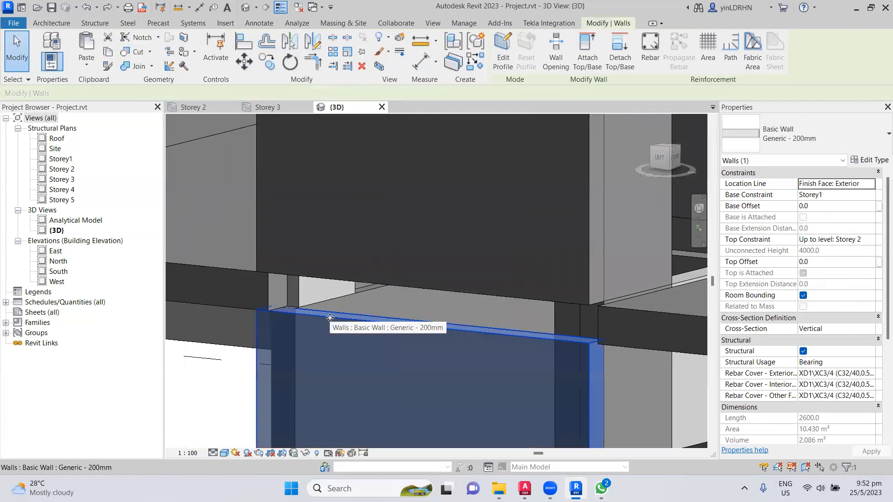
scroll(348, 299, down, 5)
middle_drag(357, 285, 342, 29)
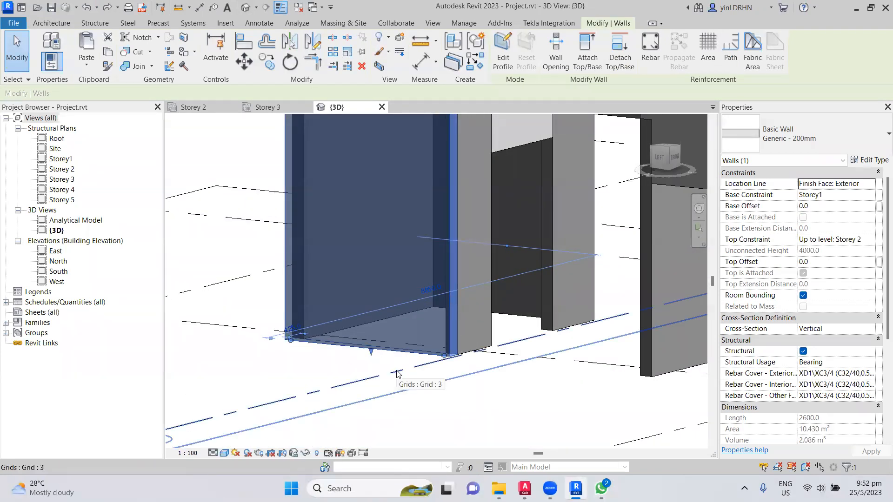
scroll(507, 326, down, 2)
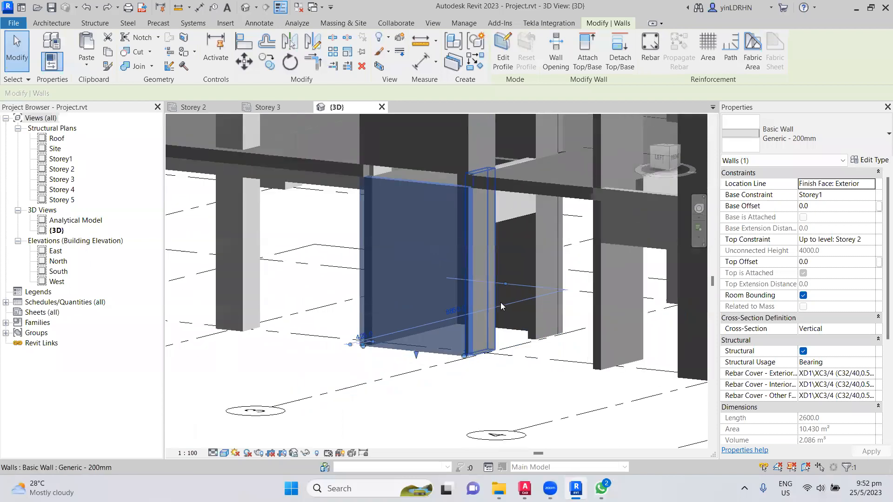
scroll(500, 302, down, 2)
click(499, 317)
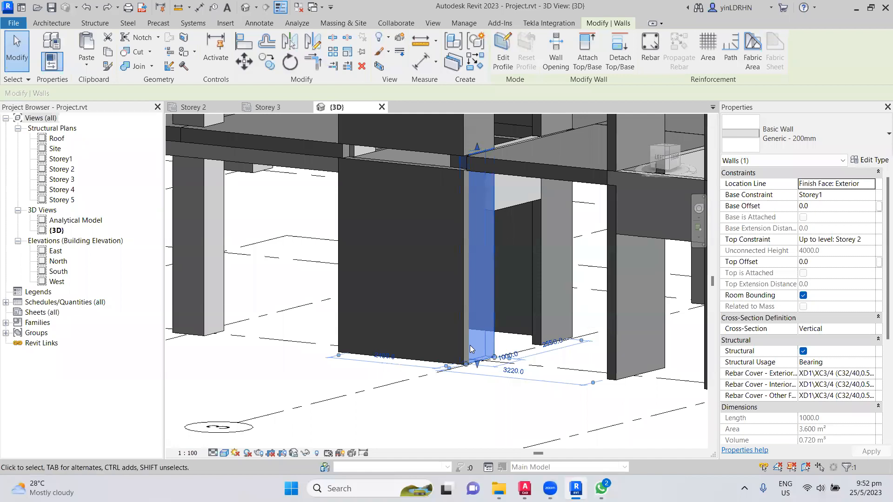
click(437, 365)
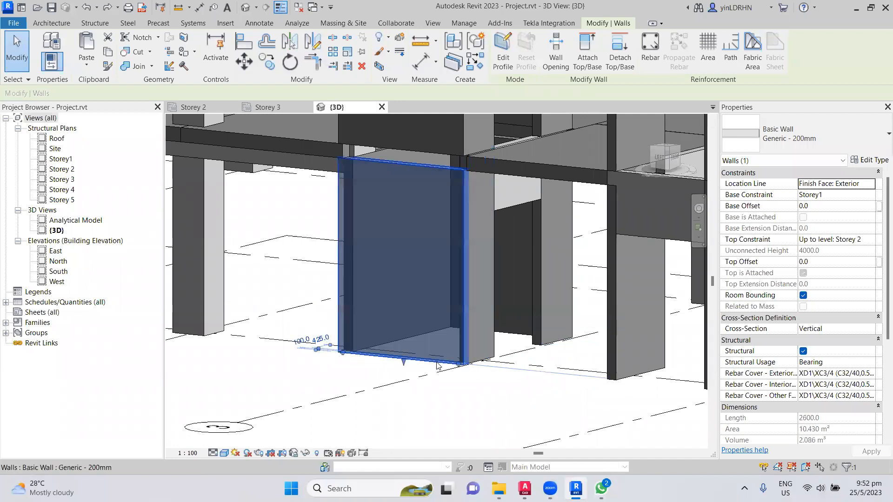
scroll(447, 386, down, 3)
shift+middle_drag(450, 395, 389, 410)
shift+middle_drag(337, 404, 506, 409)
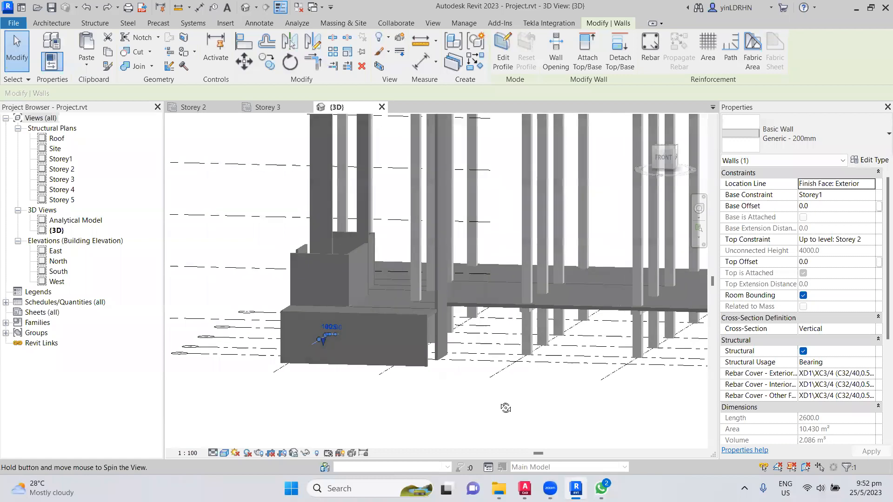
scroll(507, 408, down, 5)
click(382, 152)
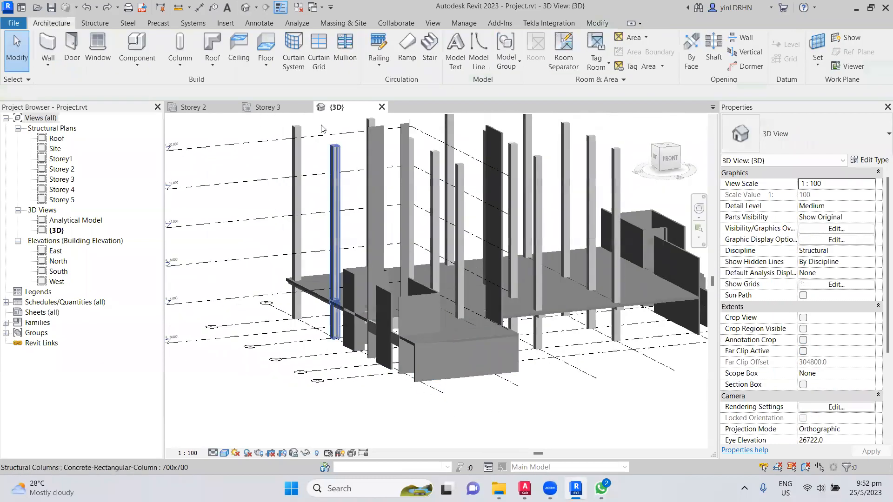
- Import the CAD drawing KSH-COM4-21-05-S-AR-WSO-L3.dwg from the LATEST ARCHHCHCI folder into the Storey 3 plan
click(203, 108)
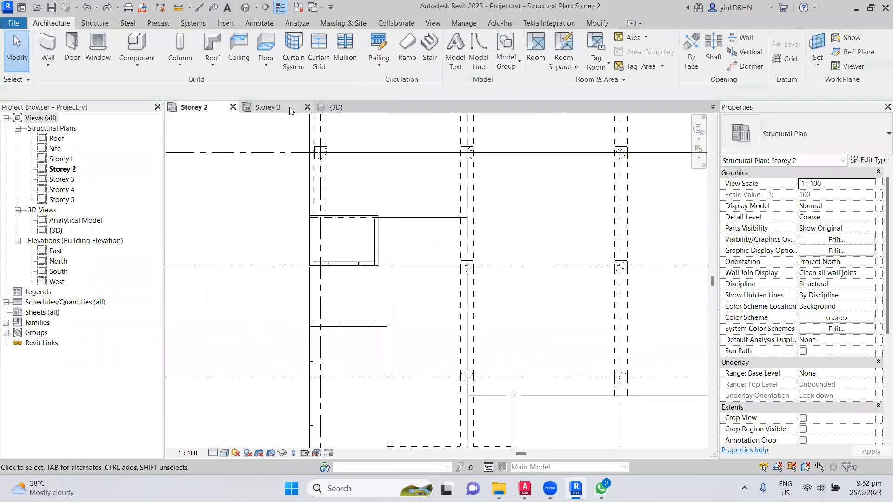
click(289, 108)
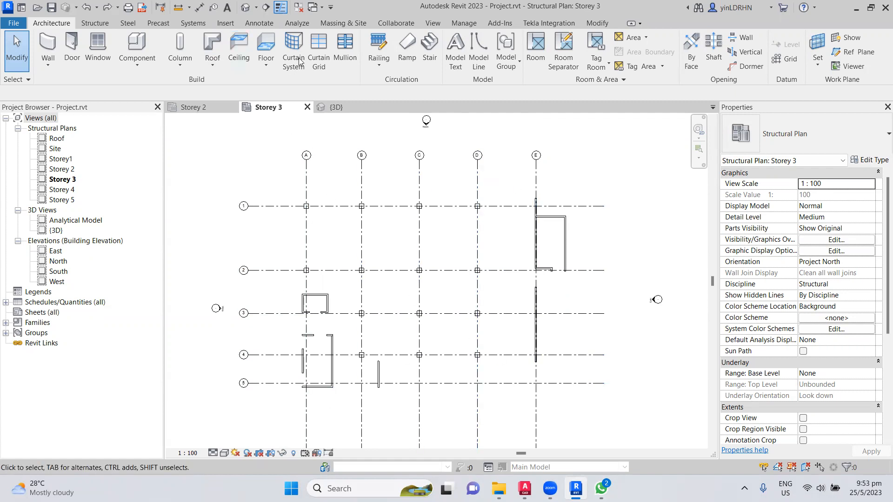
click(95, 23)
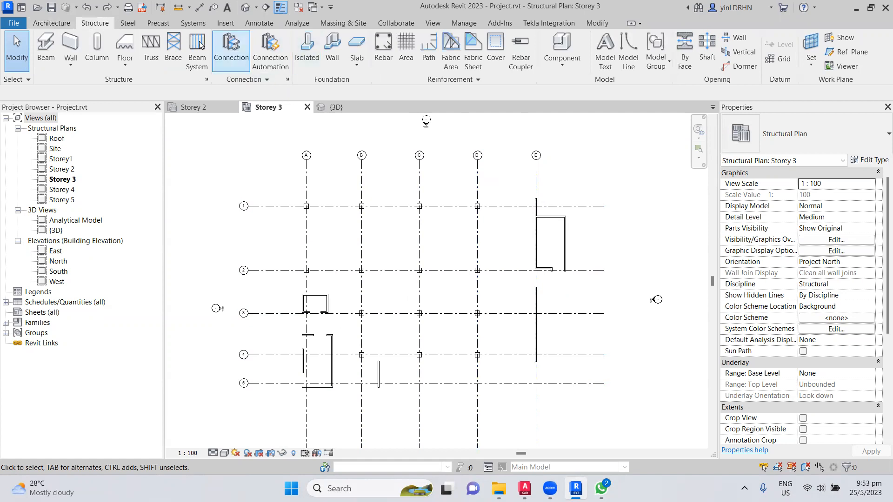
click(230, 25)
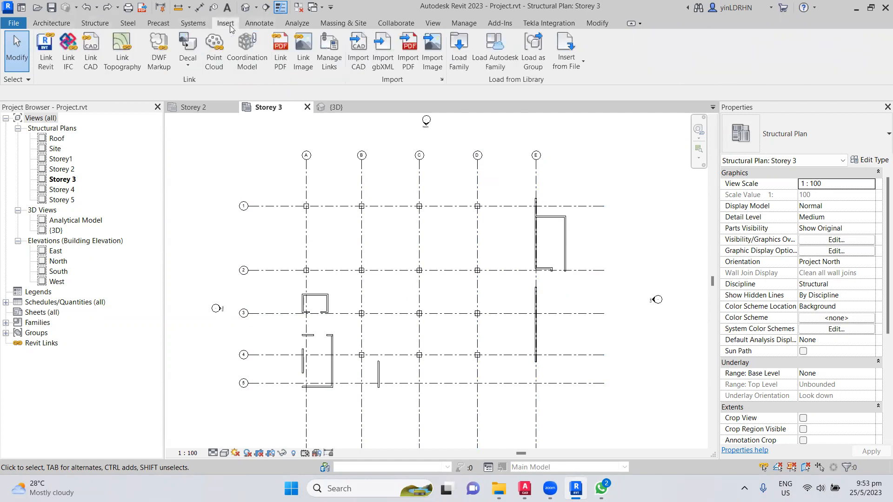
click(357, 65)
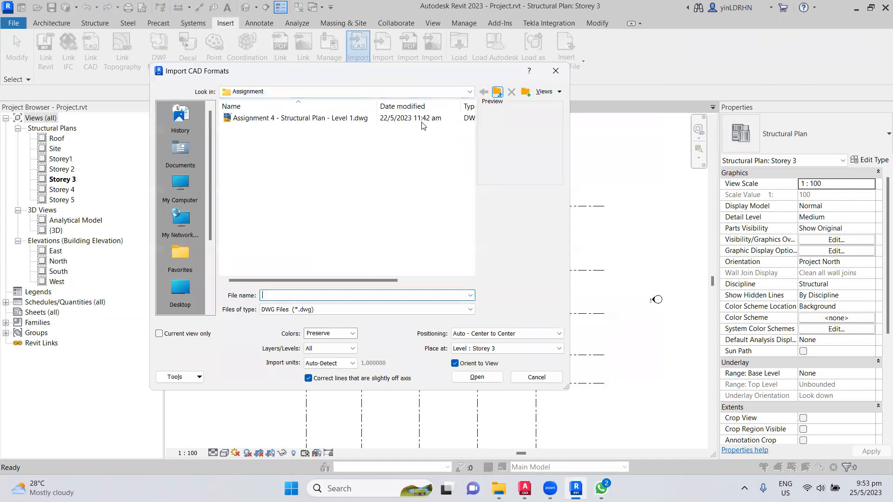
click(497, 92)
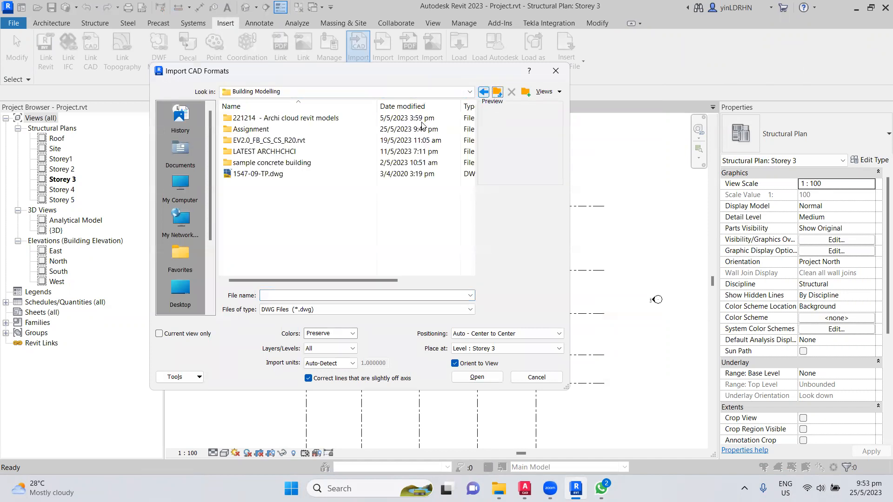
double_click(279, 149)
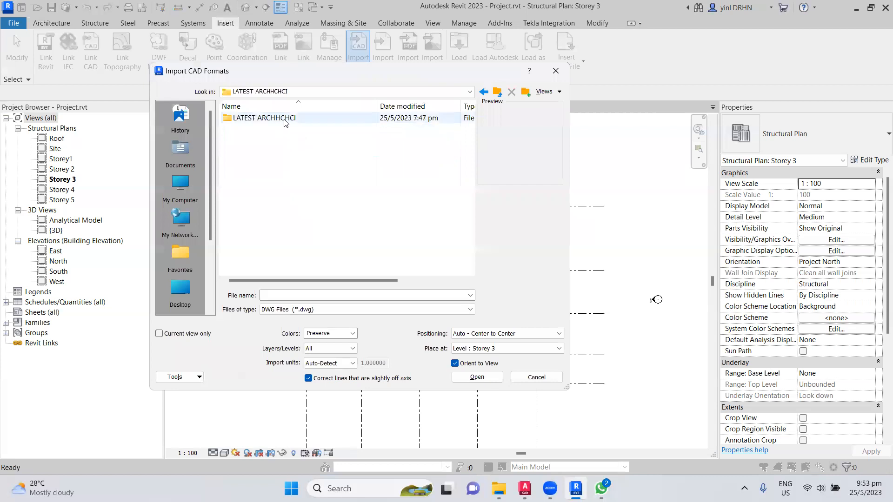
double_click(265, 117)
click(291, 129)
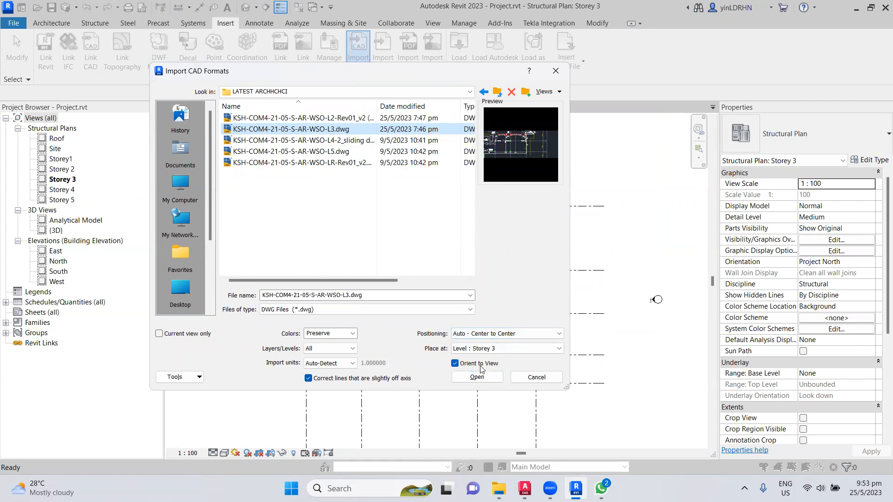
click(473, 378)
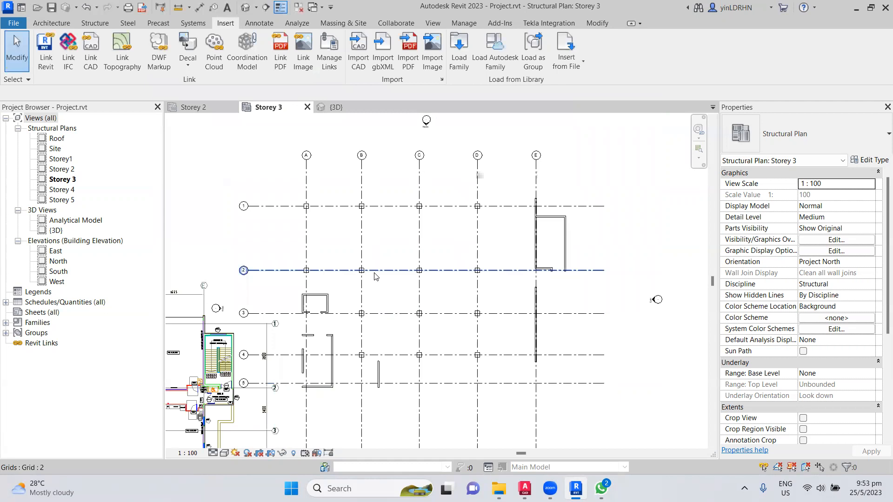
- Move the imported drawing without constraint so its grid A and 5 intersection lands on the same grid intersection in the model
middle_drag(385, 289, 510, 241)
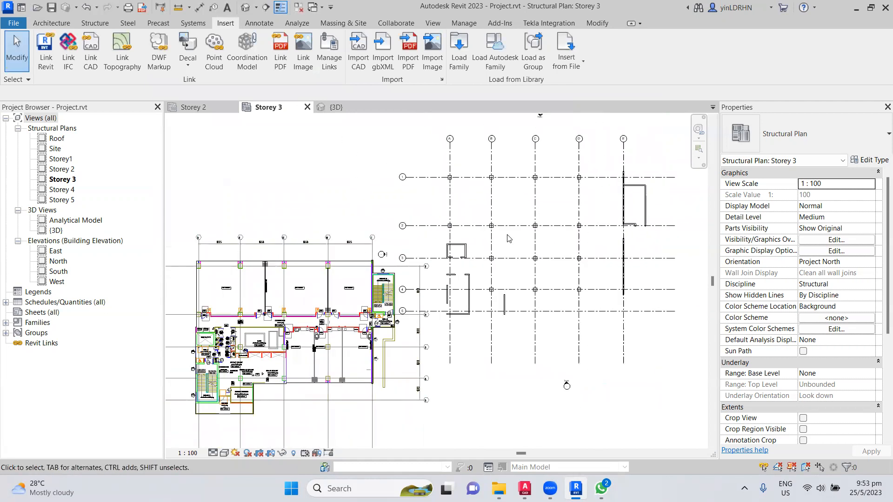
scroll(509, 239, down, 2)
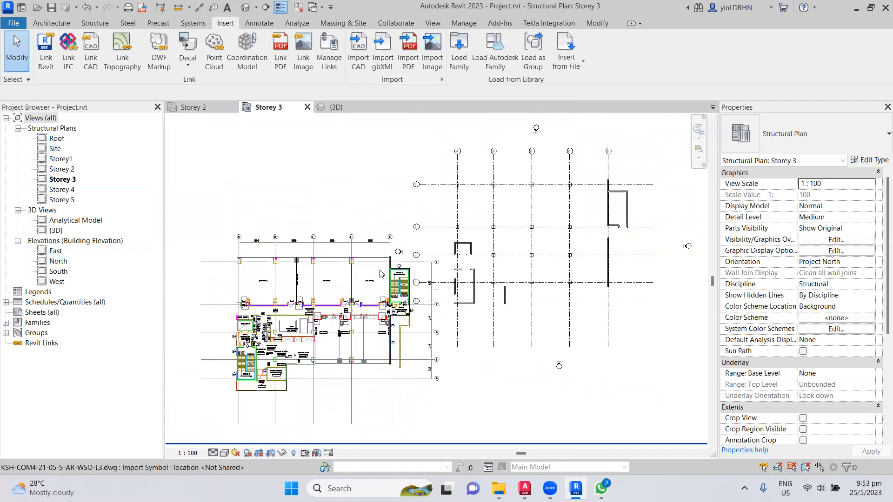
click(354, 264)
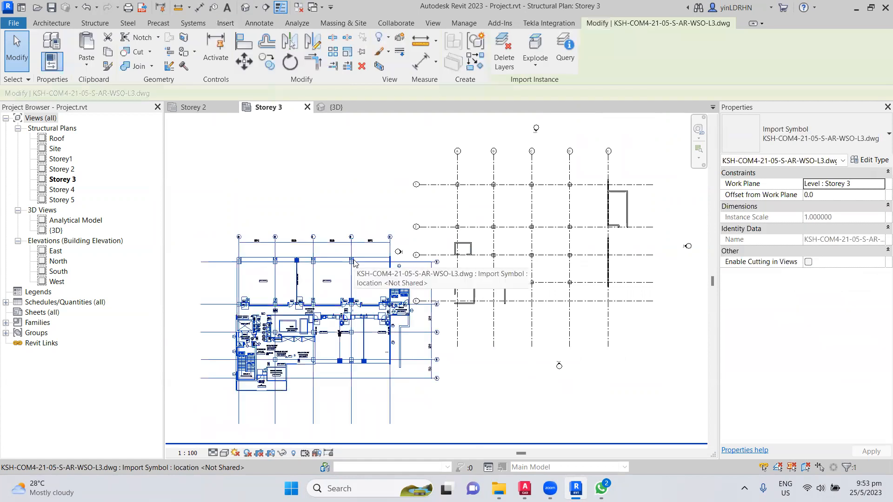
scroll(234, 392, up, 5)
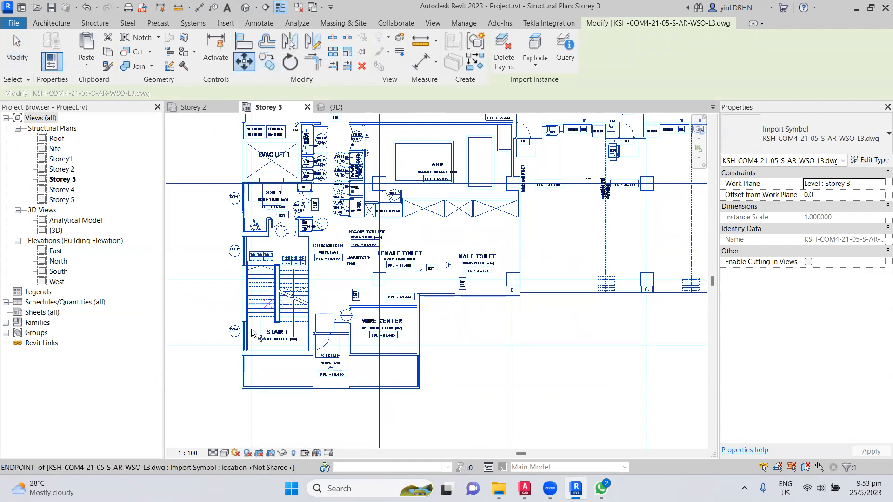
click(244, 61)
middle_drag(487, 297, 283, 367)
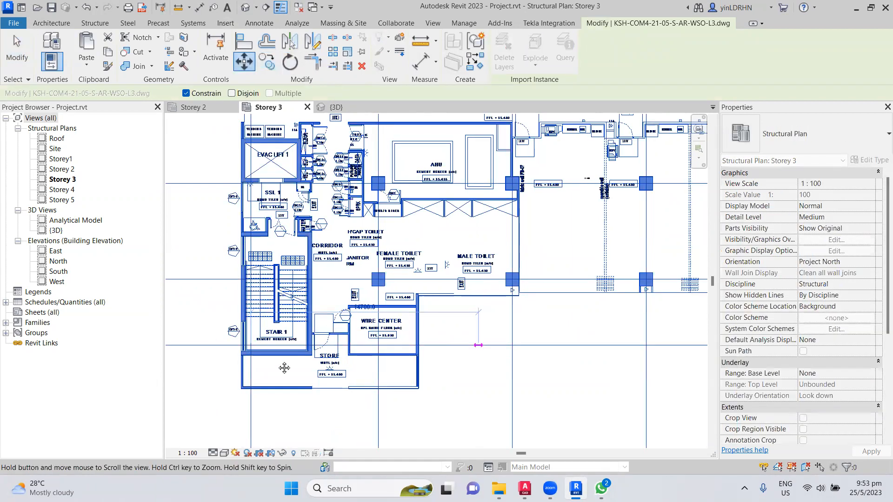
click(185, 97)
middle_drag(507, 284, 304, 360)
scroll(416, 299, down, 1)
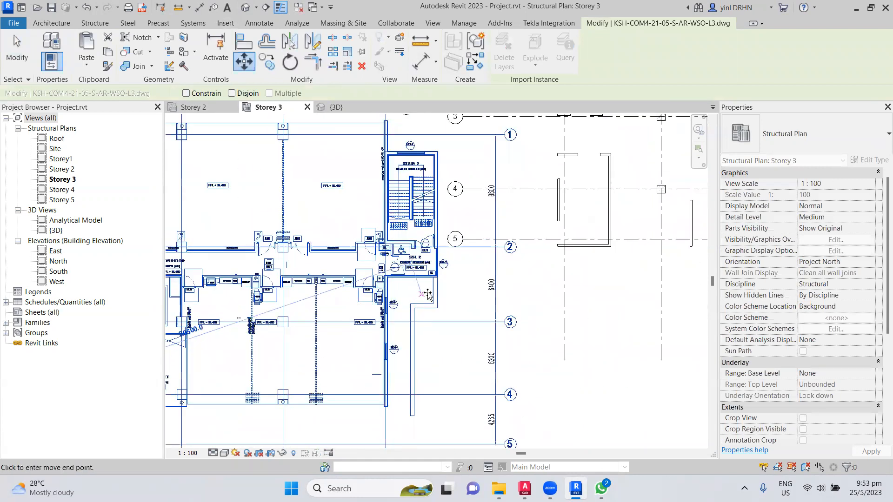
scroll(418, 300, down, 3)
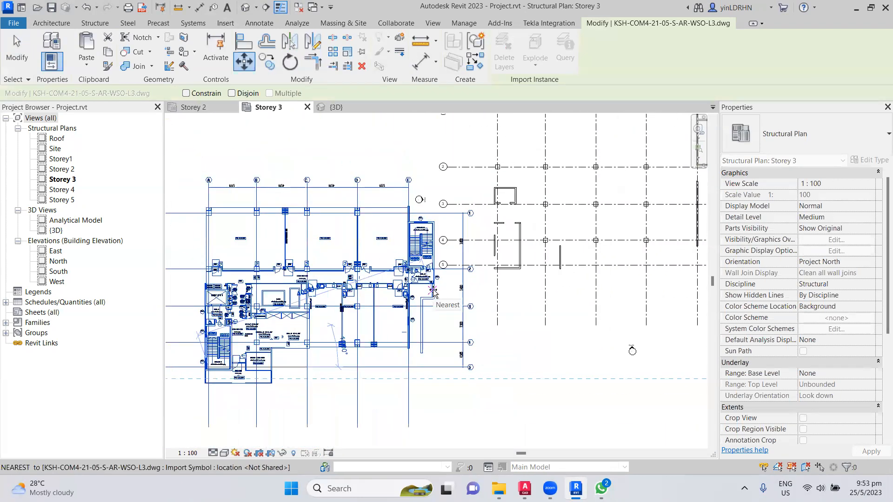
scroll(495, 261, up, 7)
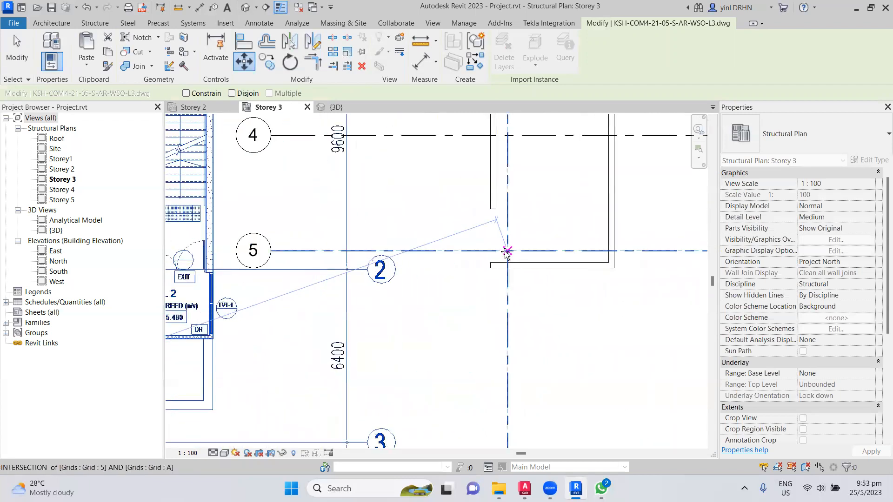
click(506, 251)
- Check the imported drawing's alignment with the model's grids and columns, and examine its stair, store and wire center areas
scroll(448, 311, down, 3)
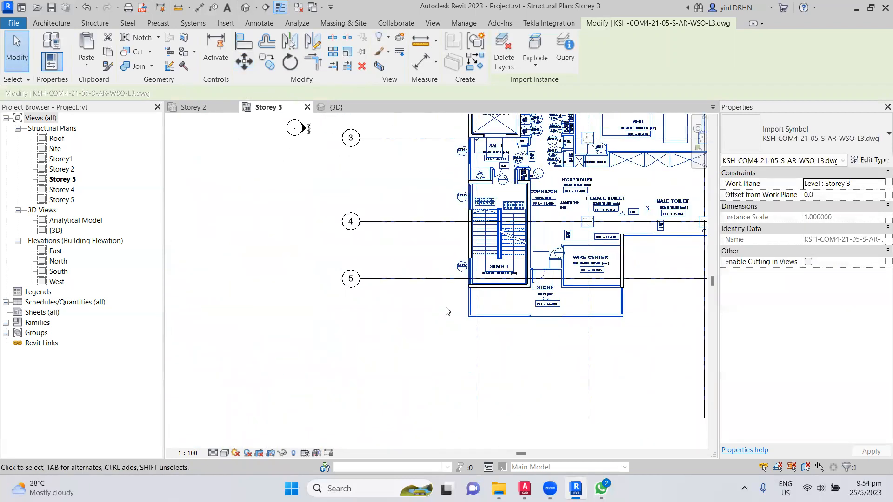
middle_drag(552, 363, 489, 374)
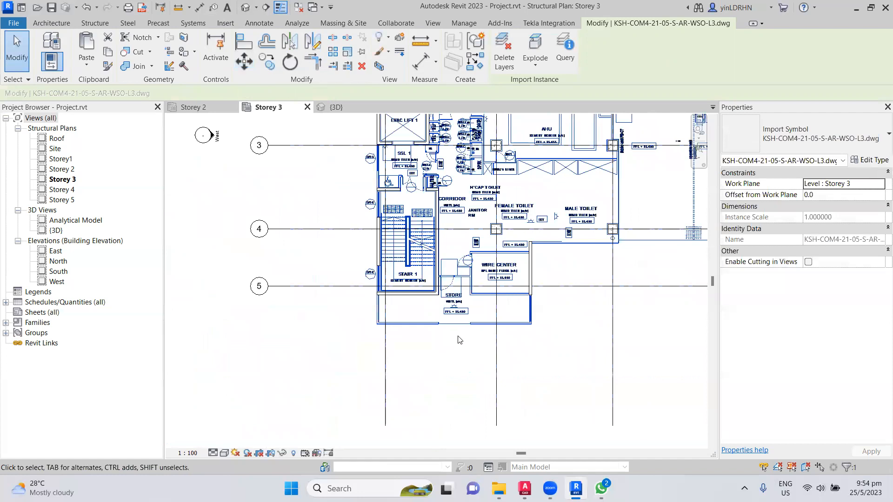
scroll(454, 333, up, 3)
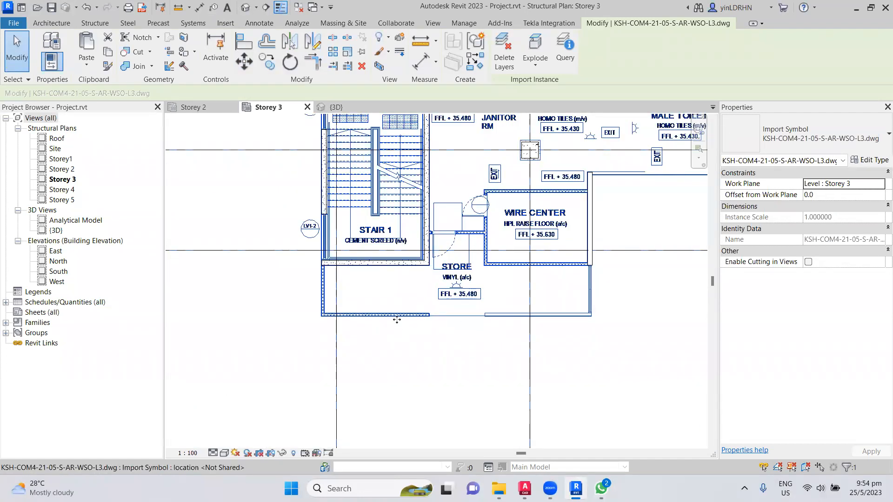
scroll(454, 320, down, 3)
middle_drag(568, 311, 421, 346)
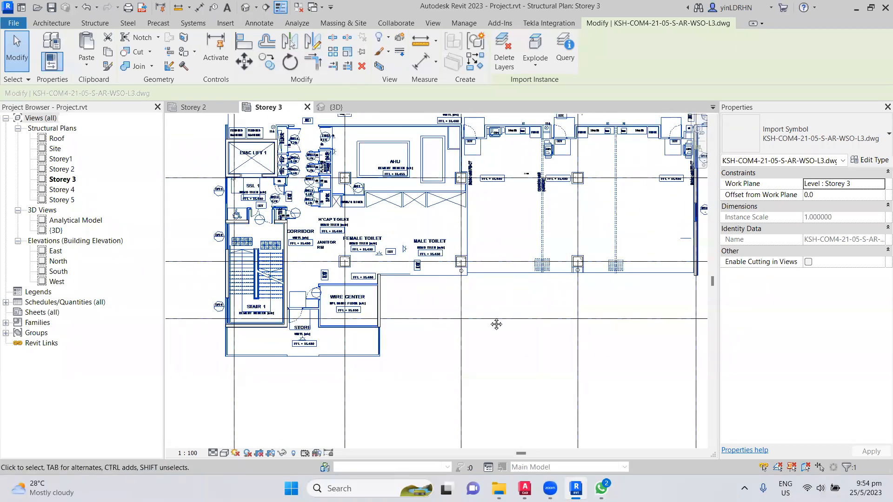
middle_drag(494, 323, 346, 351)
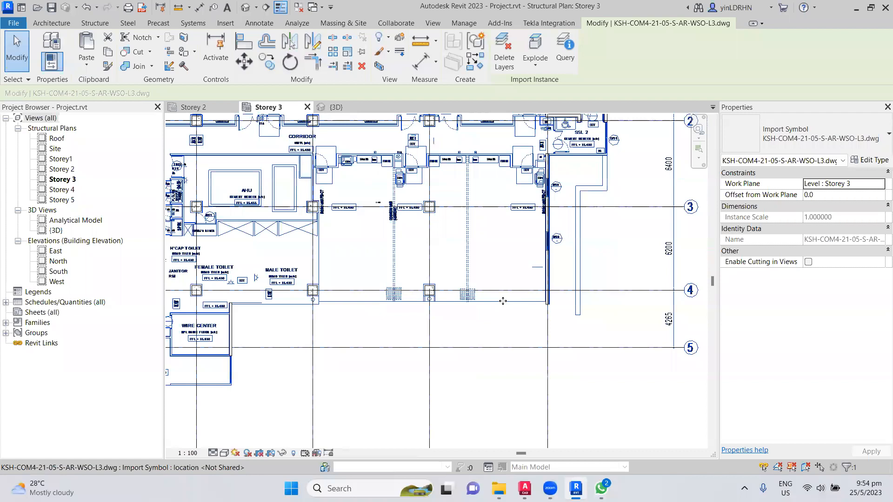
scroll(503, 301, down, 1)
middle_drag(603, 269, 613, 356)
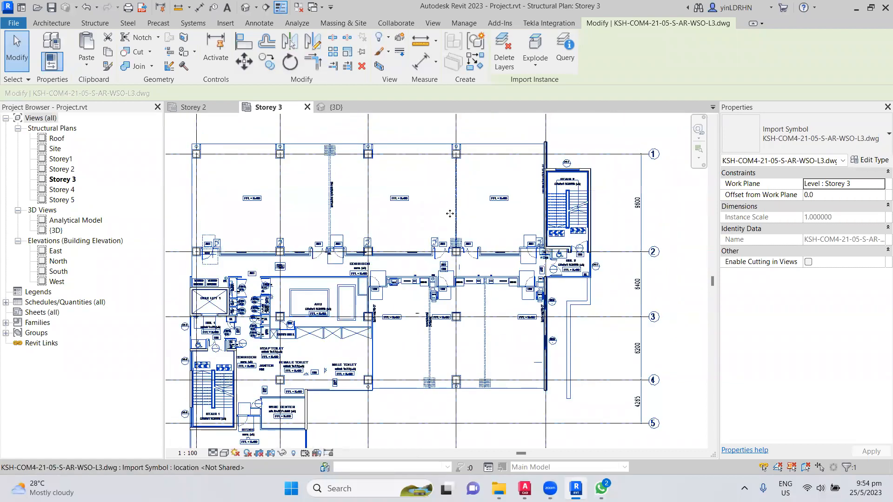
scroll(450, 213, down, 1)
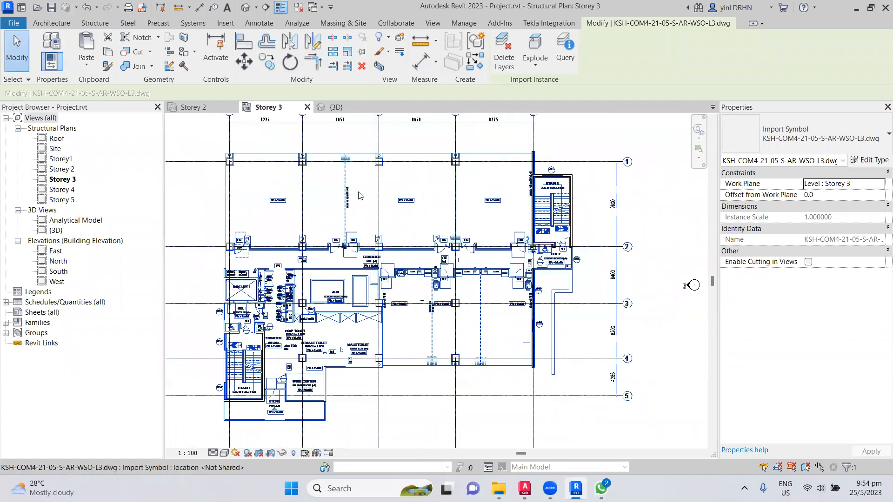
- Copy all 750x600 concrete beams visible in the Storey 2 plan and paste them aligned to the Storey 3 level
click(68, 171)
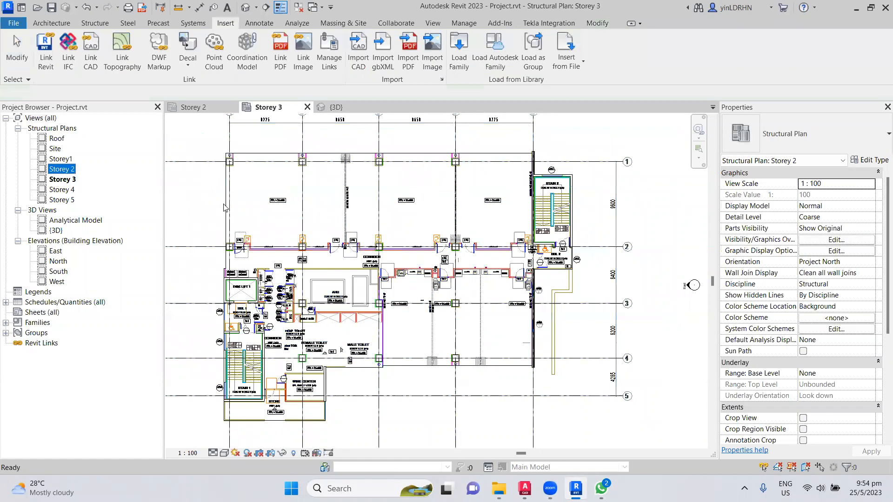
click(193, 110)
ctrl+scroll(455, 267, up, 3)
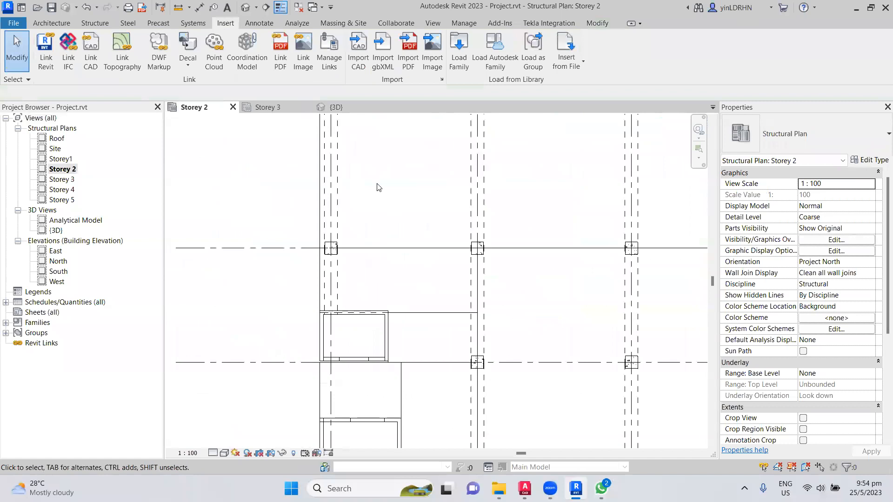
ctrl+scroll(379, 188, up, 3)
click(349, 227)
right_click(350, 228)
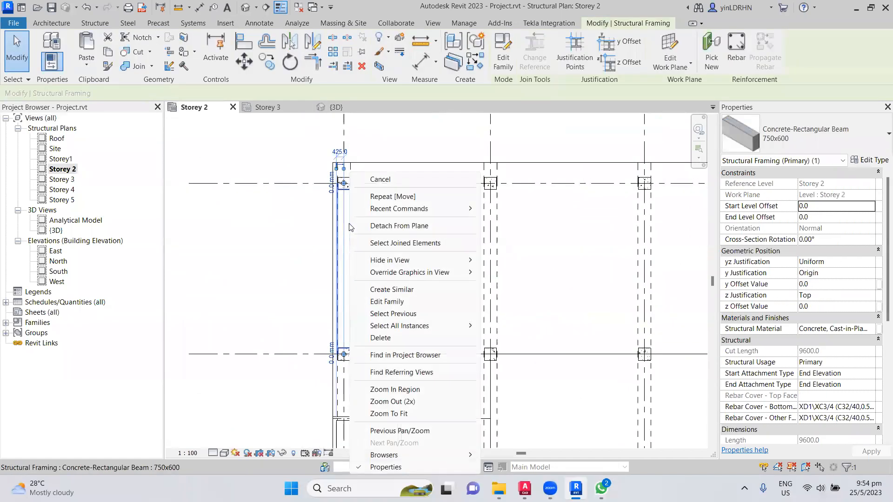
mouse_move(455, 328)
click(509, 326)
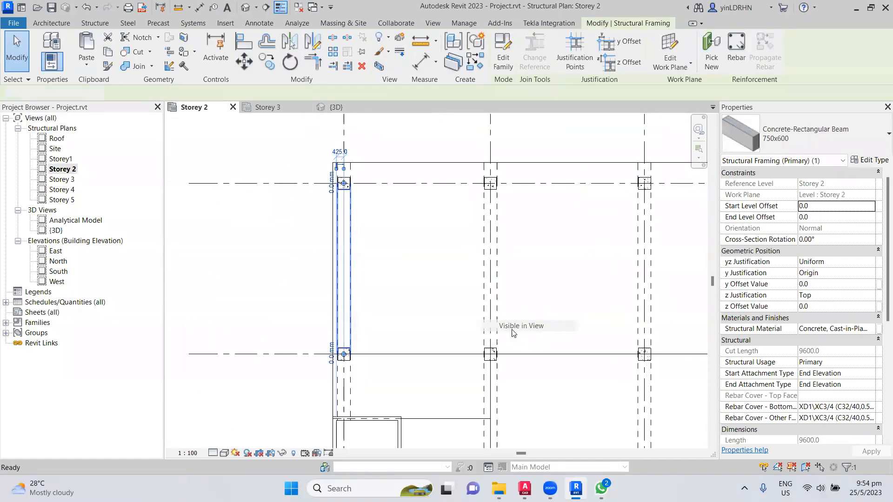
scroll(380, 253, down, 1)
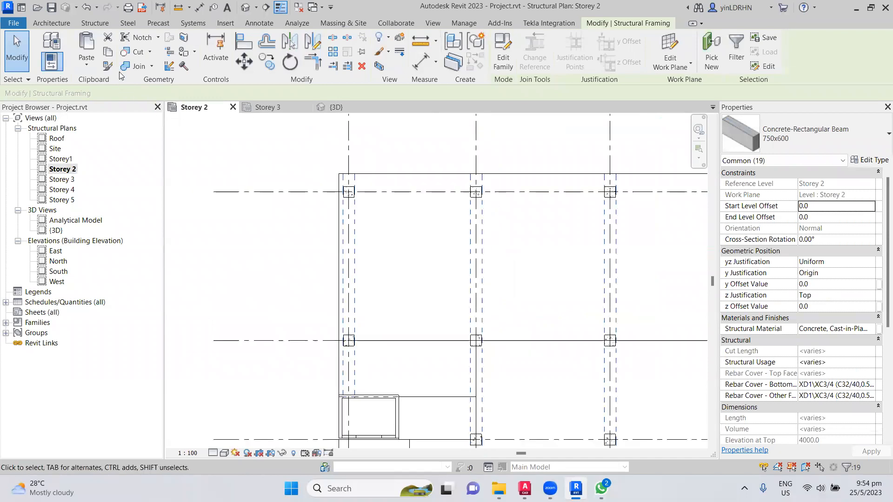
click(108, 52)
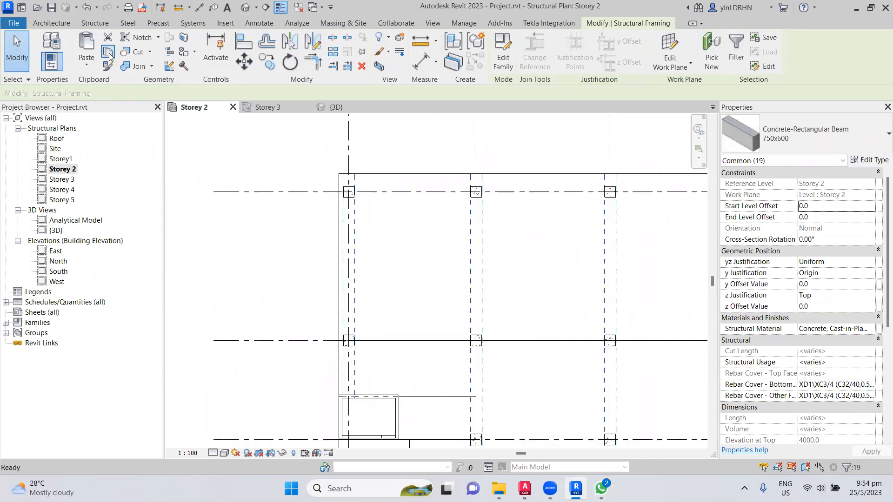
click(93, 65)
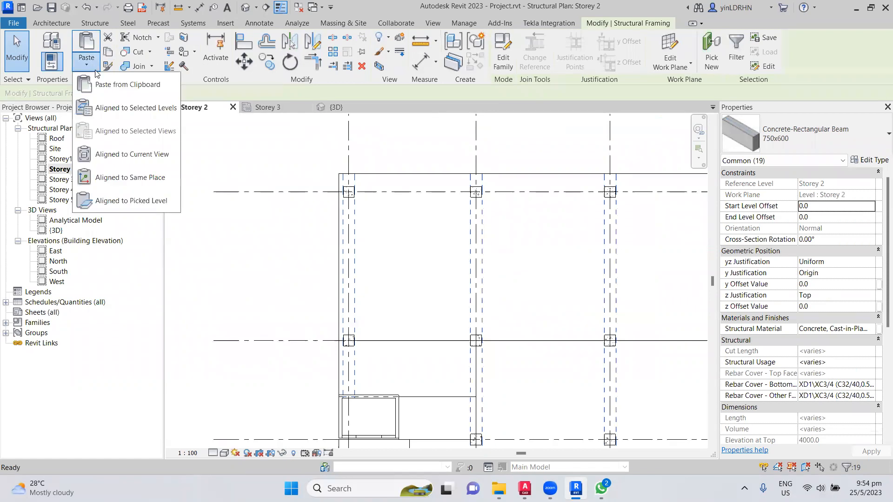
click(106, 108)
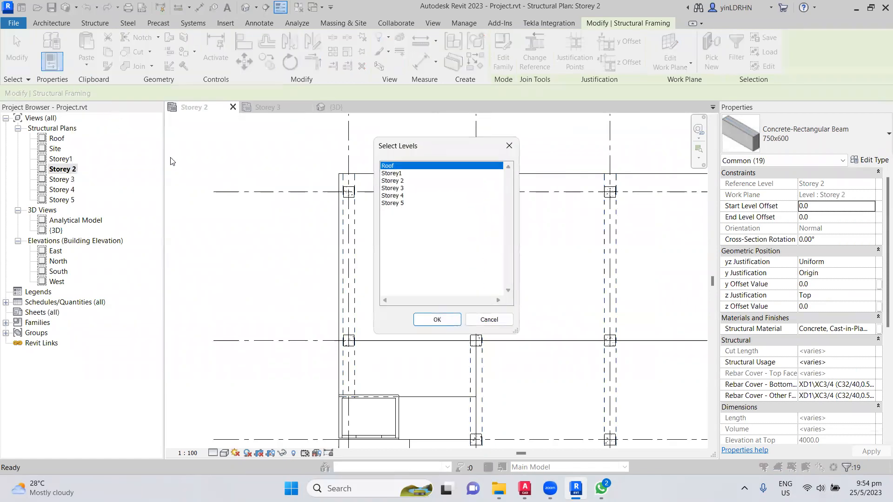
click(394, 189)
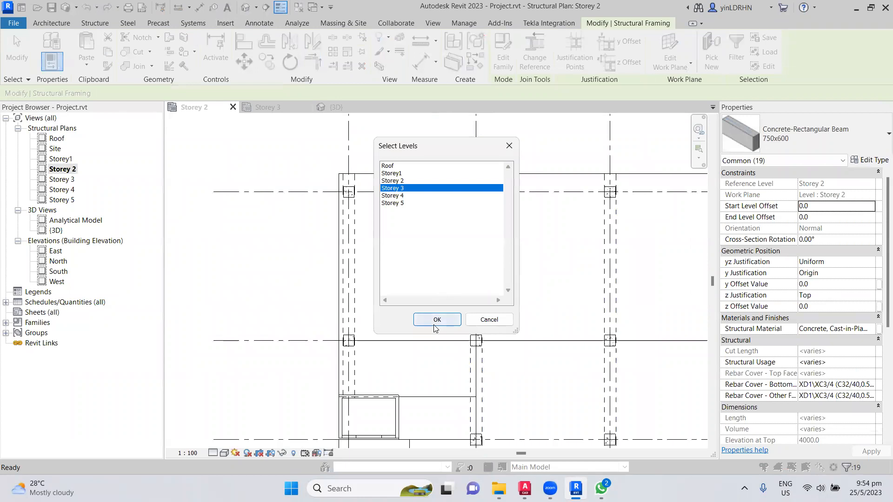
click(437, 320)
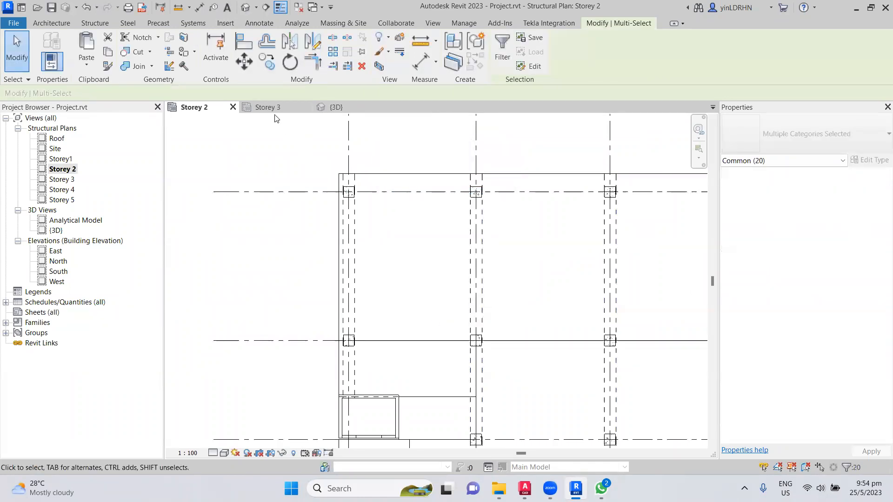
click(267, 107)
click(378, 174)
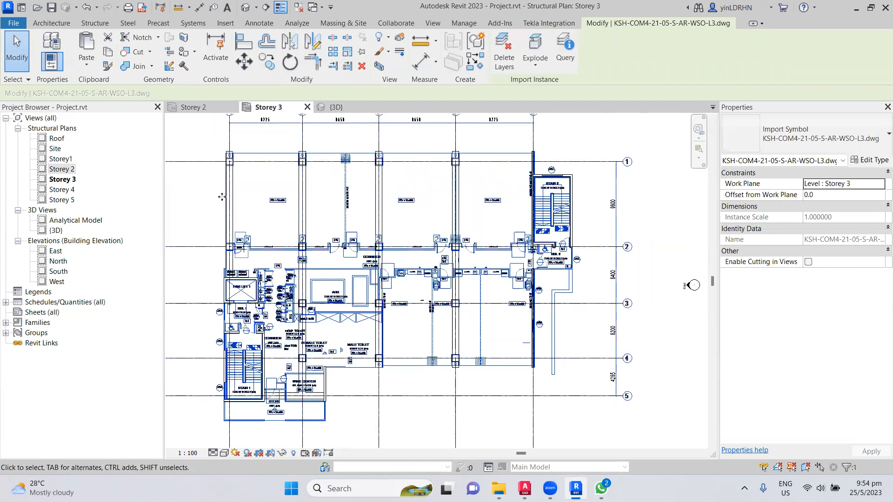
- Copy all 200x1200 concrete beams visible in the Storey 2 plan and paste them aligned to the Storey 3 level
click(207, 109)
middle_drag(367, 437, 368, 288)
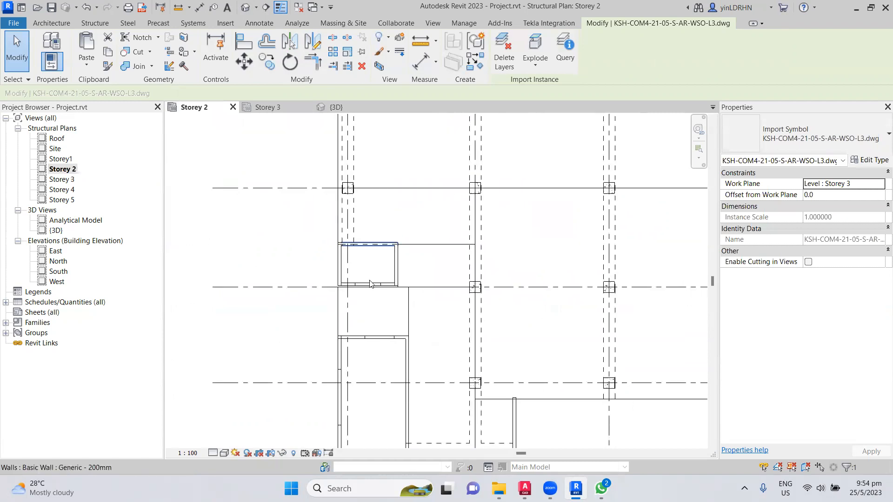
scroll(367, 288, up, 3)
click(366, 278)
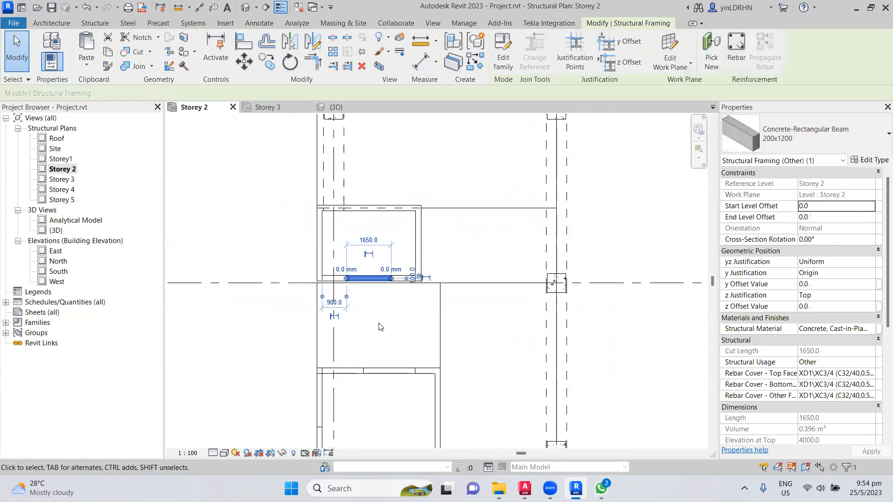
middle_drag(410, 335, 396, 260)
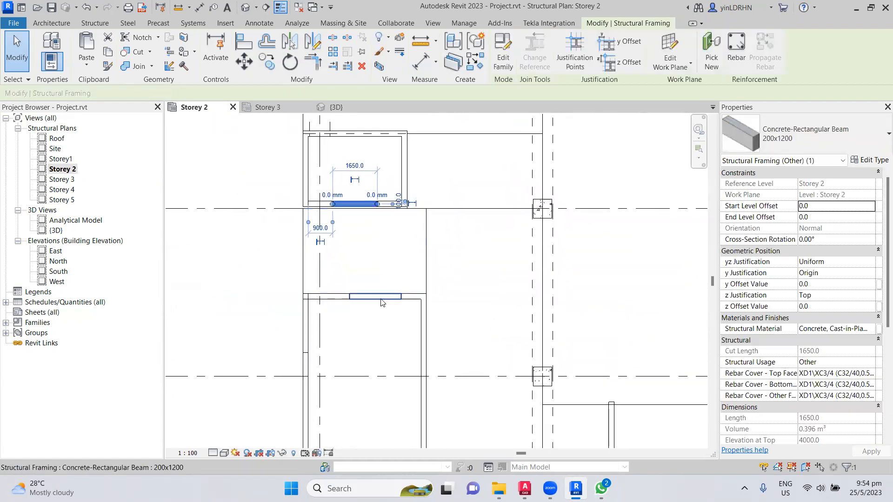
right_click(357, 204)
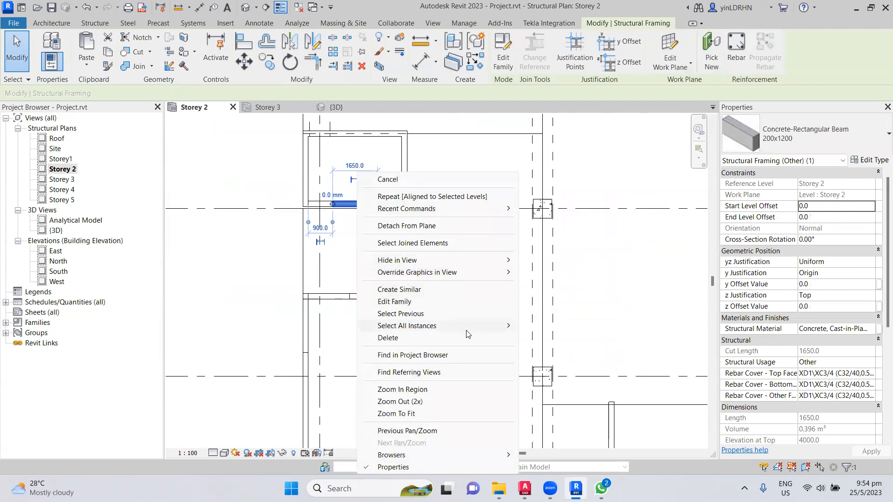
click(556, 326)
scroll(373, 264, down, 3)
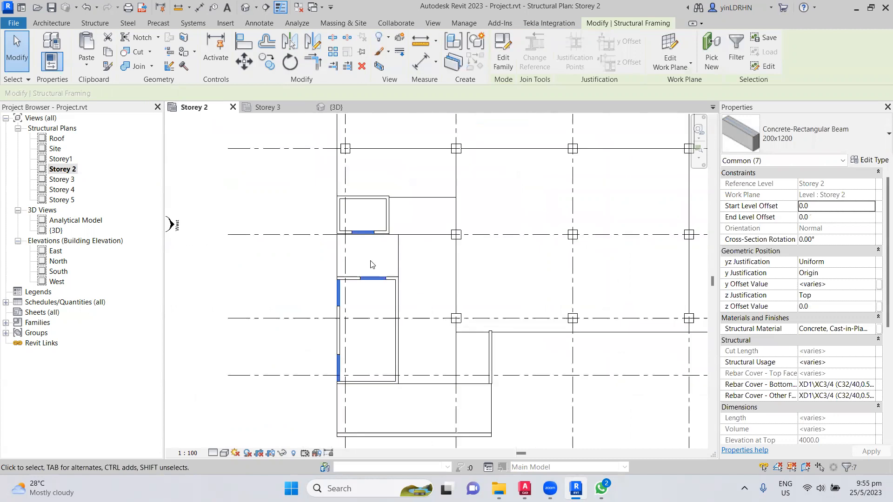
middle_drag(566, 353, 354, 378)
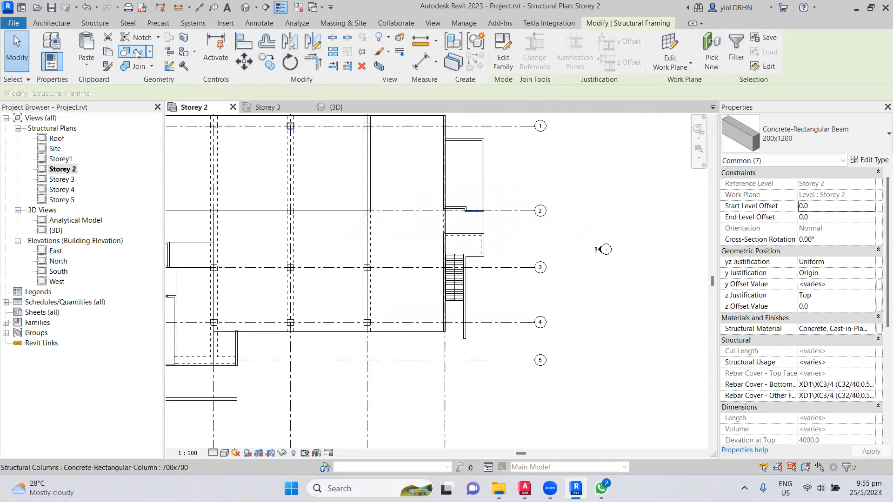
click(86, 65)
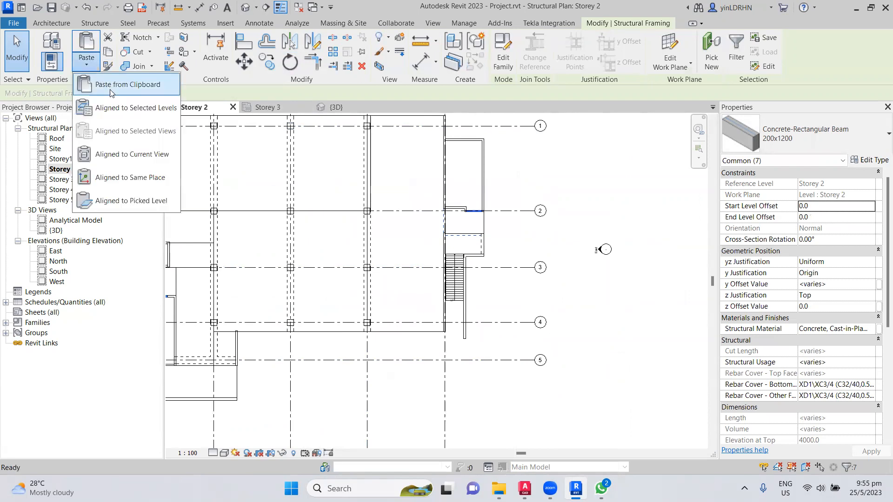
click(130, 162)
click(400, 188)
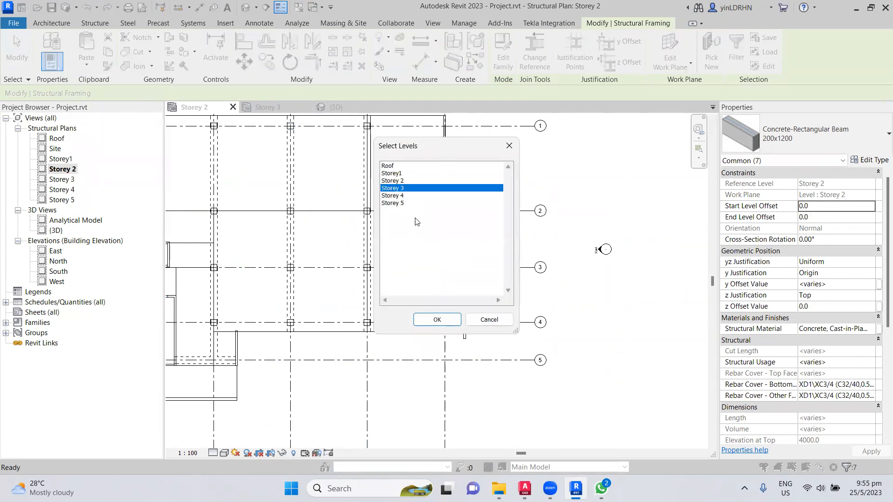
click(426, 319)
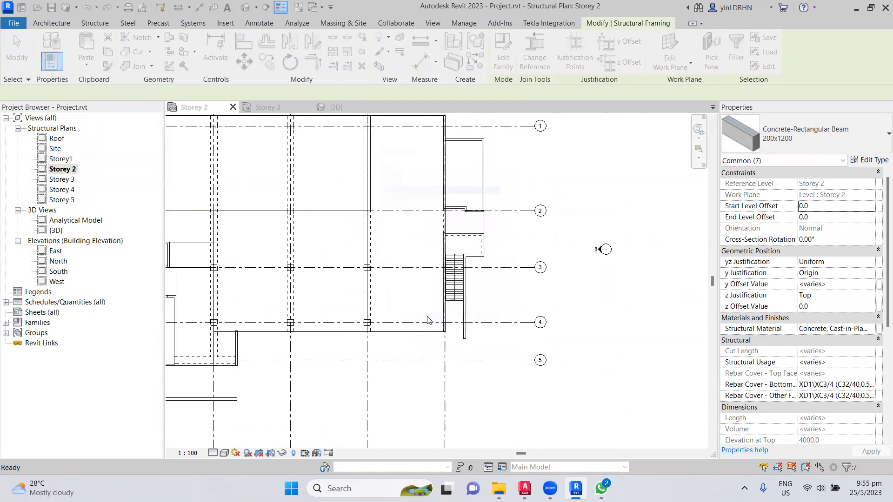
click(275, 106)
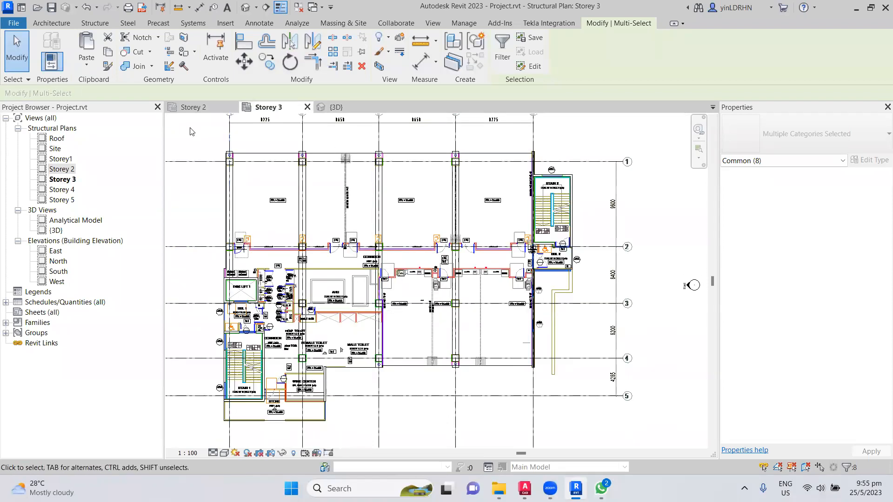
- Compare the southern floor area of the Storey 2 plan with the store and wire center area on Storey 3
click(190, 107)
scroll(396, 227, down, 2)
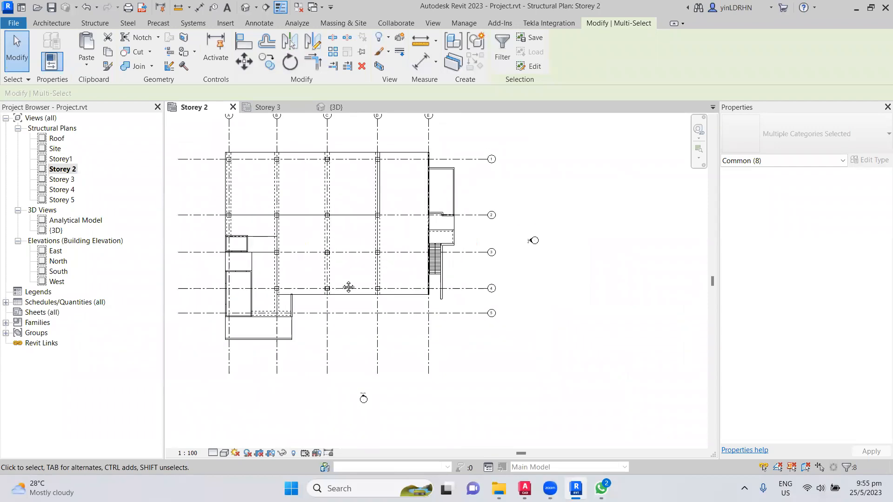
scroll(349, 287, up, 3)
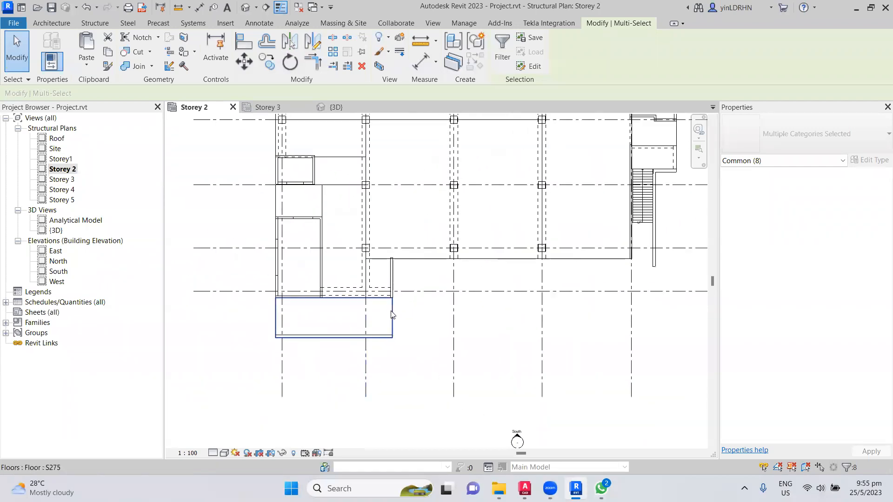
scroll(375, 344, up, 2)
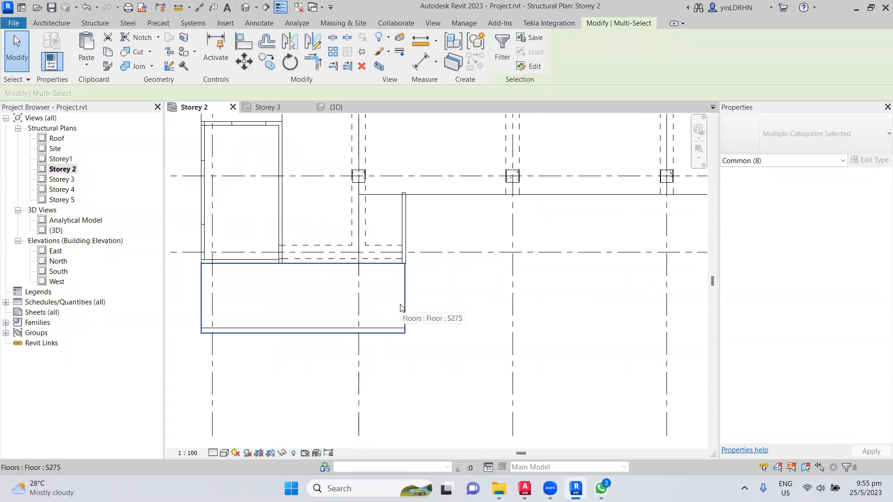
click(268, 108)
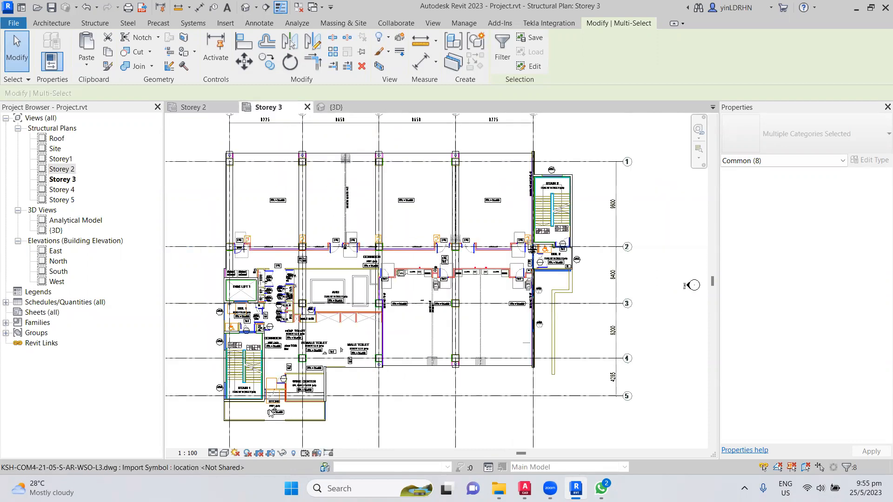
scroll(279, 395, up, 5)
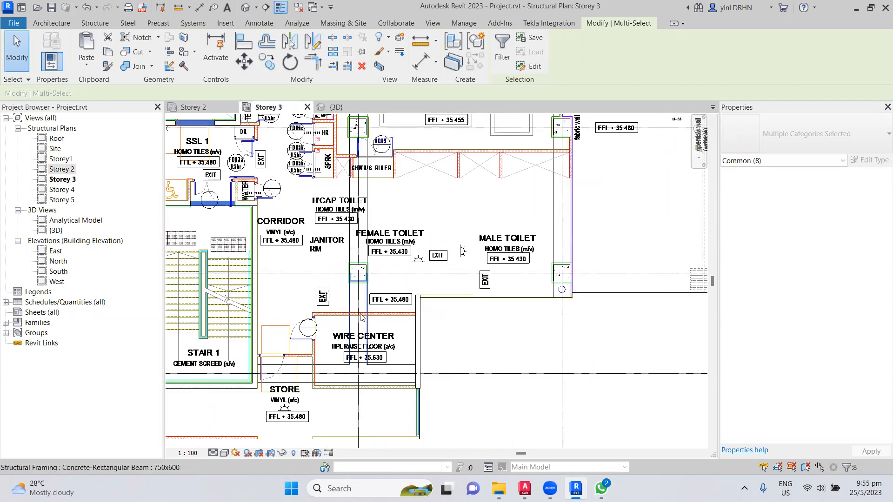
scroll(368, 312, down, 5)
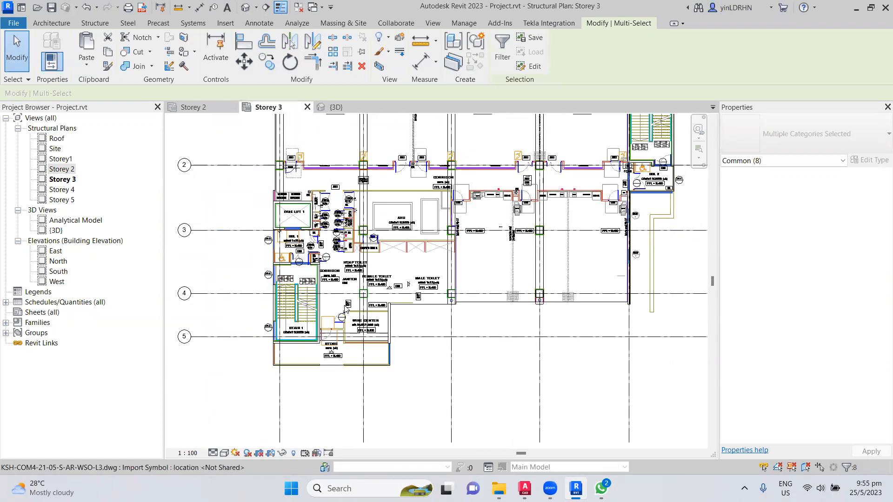
- Copy all S275 floors visible in the Storey 2 plan and paste them aligned to the Storey 3 level
click(203, 108)
scroll(337, 264, down, 5)
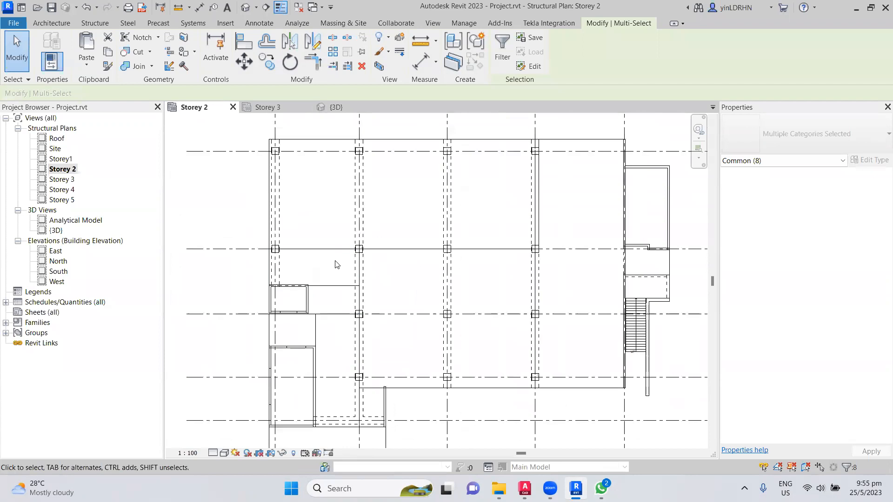
click(327, 259)
right_click(326, 262)
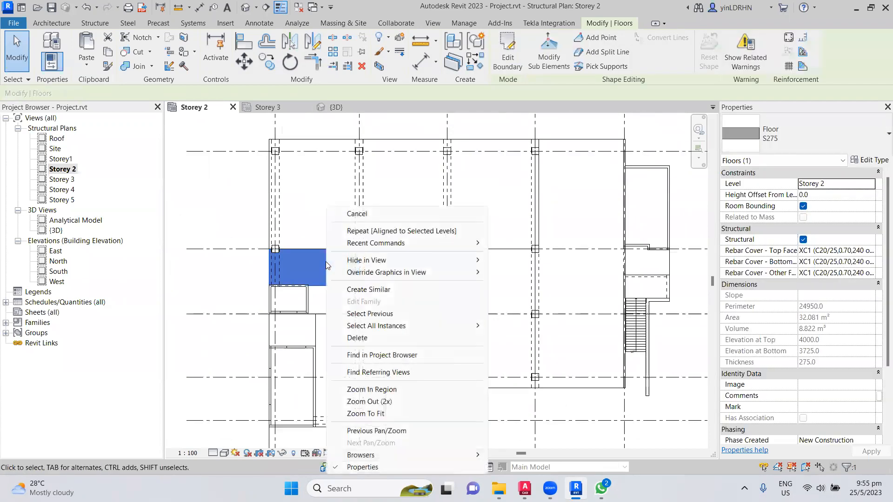
mouse_move(450, 329)
click(525, 326)
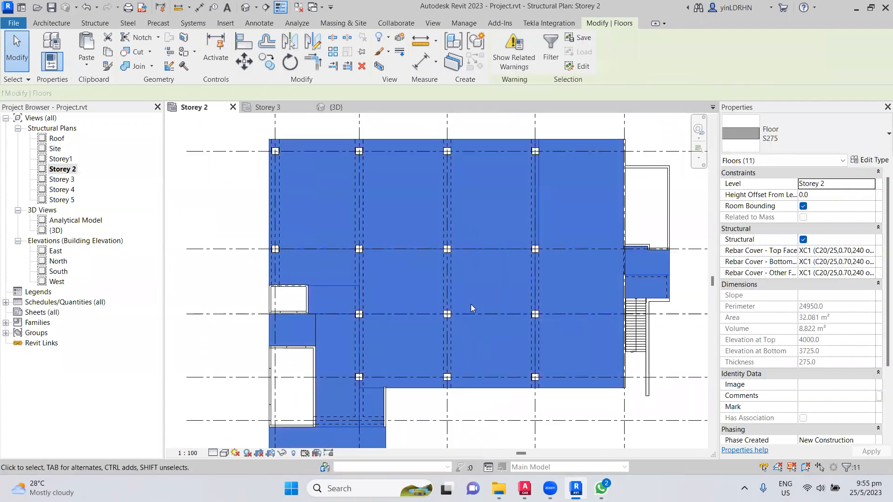
scroll(476, 283, down, 2)
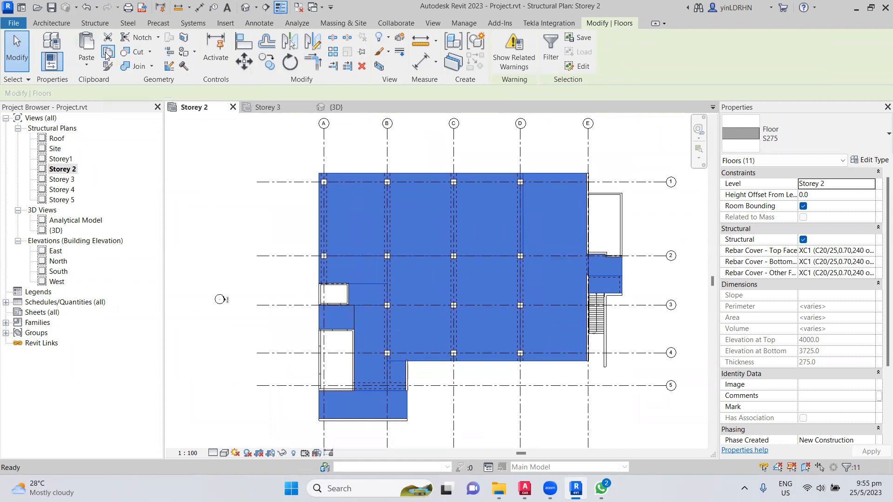
click(88, 65)
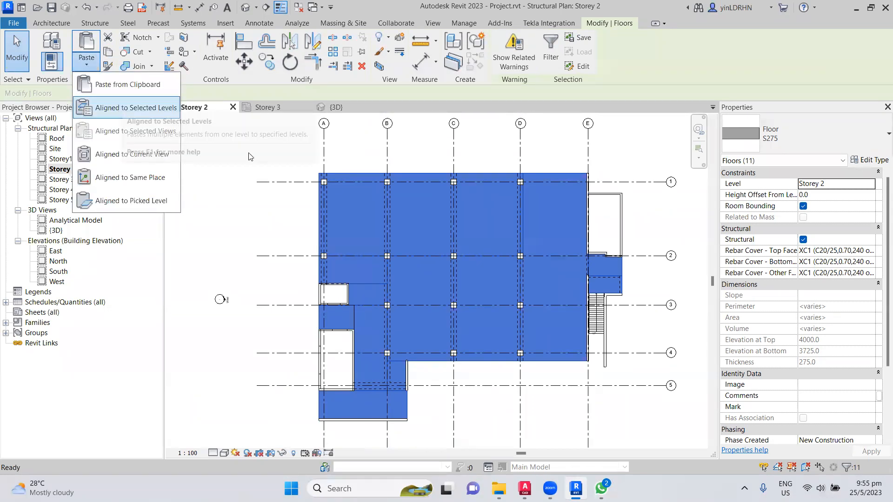
click(122, 108)
click(401, 188)
click(444, 321)
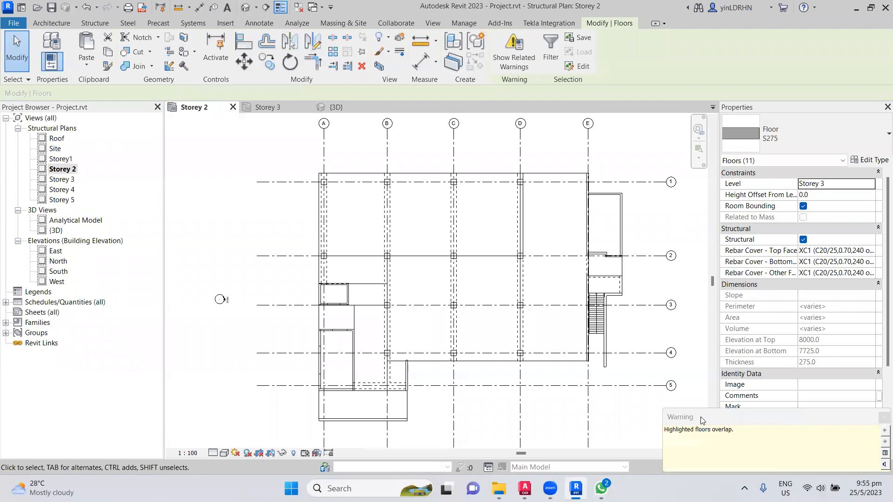
click(852, 344)
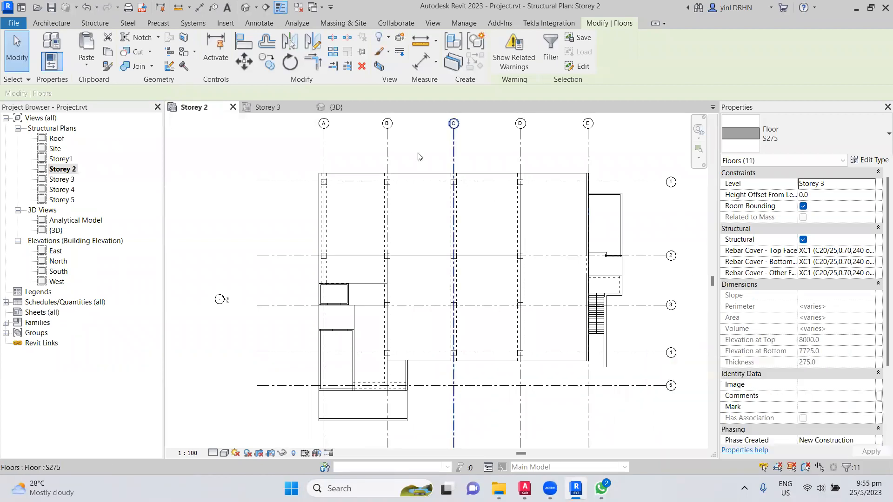
- Check the southern edge of the pasted Storey 3 floor against the drawing's outline around the store and Stair 1
click(266, 108)
middle_drag(420, 413, 434, 293)
scroll(319, 353, up, 2)
scroll(318, 354, up, 2)
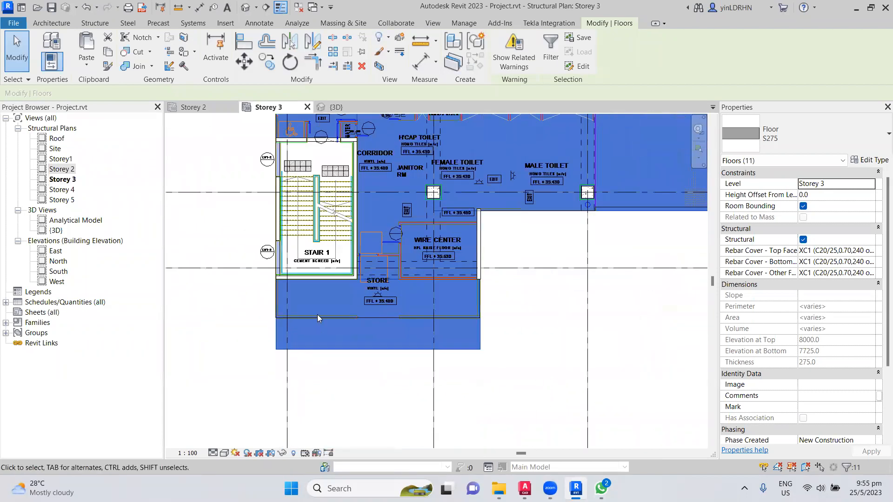
- Edit the boundary of the southern Storey 3 floor and shorten its west line to 2170 mm, meeting the store's outer wall line
click(406, 382)
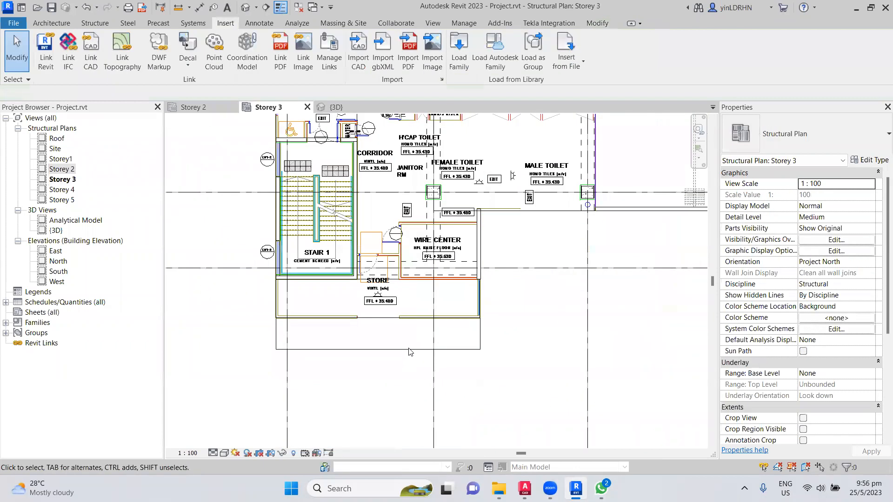
click(407, 346)
scroll(338, 347, up, 2)
click(507, 51)
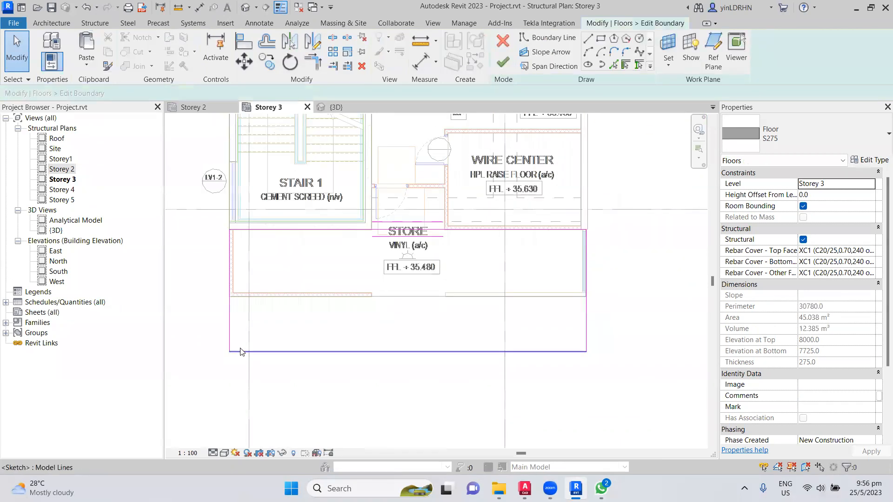
click(230, 340)
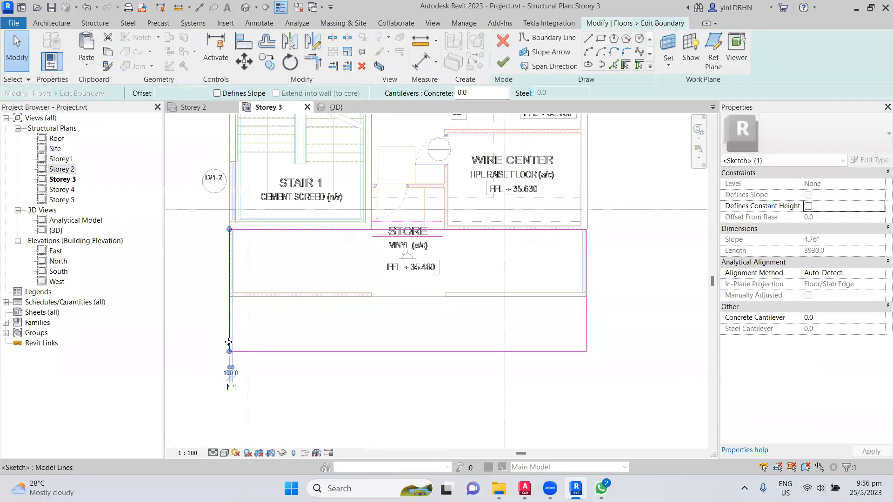
scroll(228, 372, up, 3)
mouse_move(226, 381)
mouse_down()
mouse_move(227, 205)
mouse_move(226, 213)
mouse_up()
scroll(233, 219, up, 5)
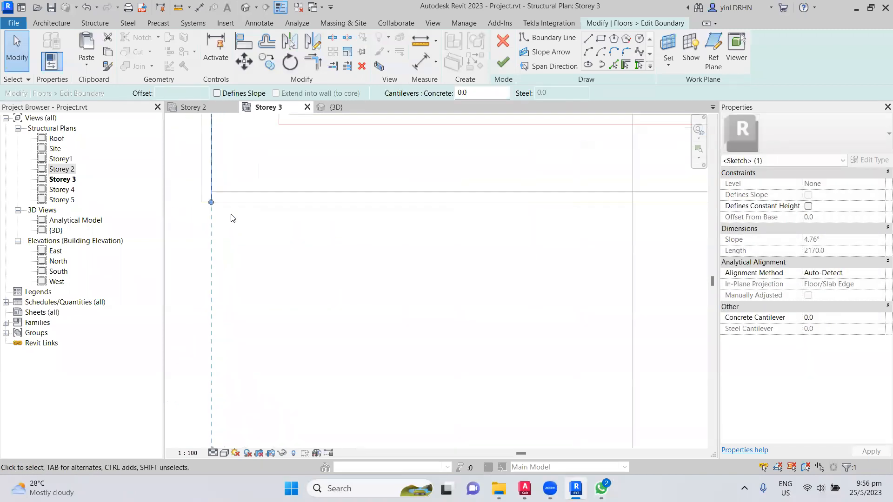
scroll(233, 219, down, 5)
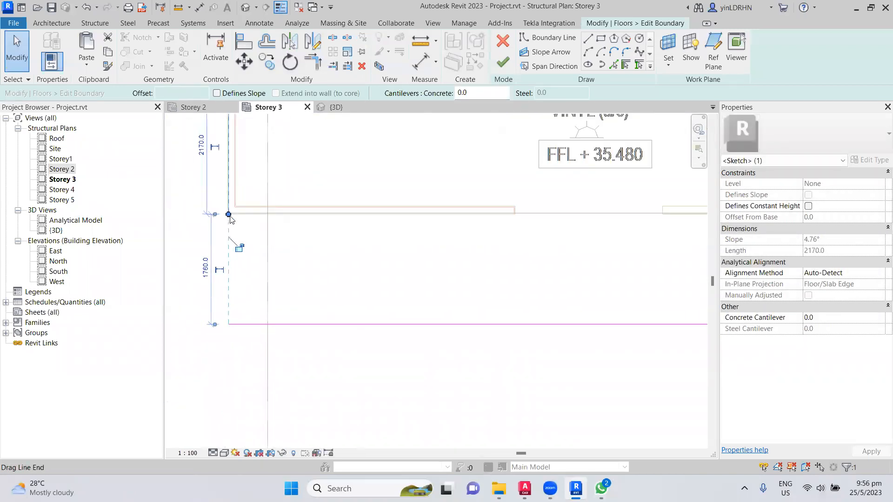
scroll(484, 247, up, 1)
- Shorten the floor boundary's east line to 2170 mm so it ends at the store's southern outline
click(445, 254)
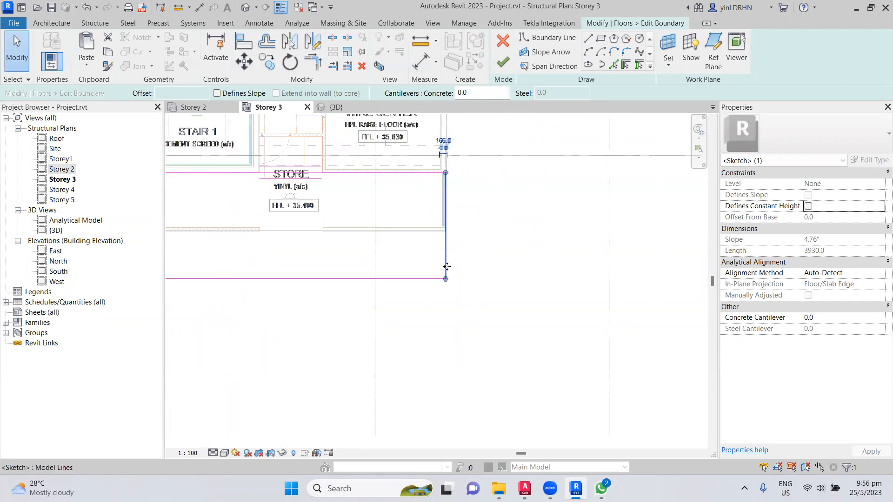
scroll(447, 269, up, 2)
scroll(449, 275, up, 1)
drag(441, 316, 439, 161)
middle_drag(448, 139, 448, 246)
scroll(446, 246, up, 5)
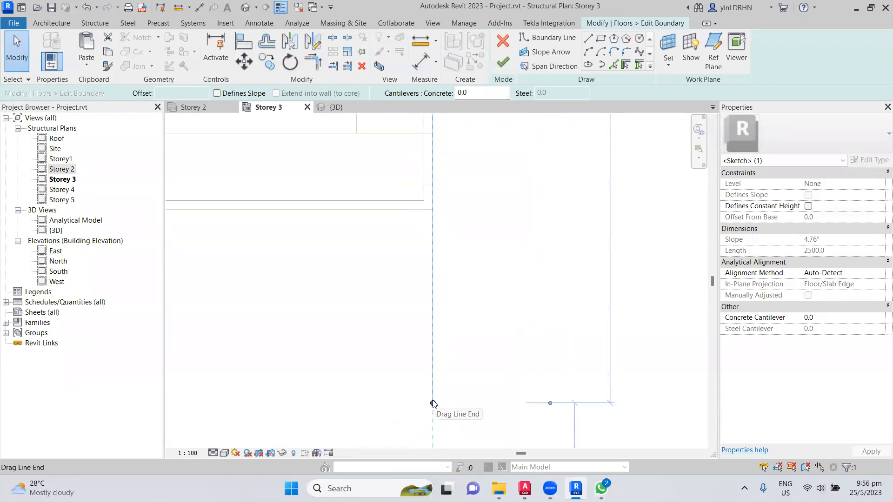
drag(433, 404, 433, 210)
scroll(491, 233, down, 5)
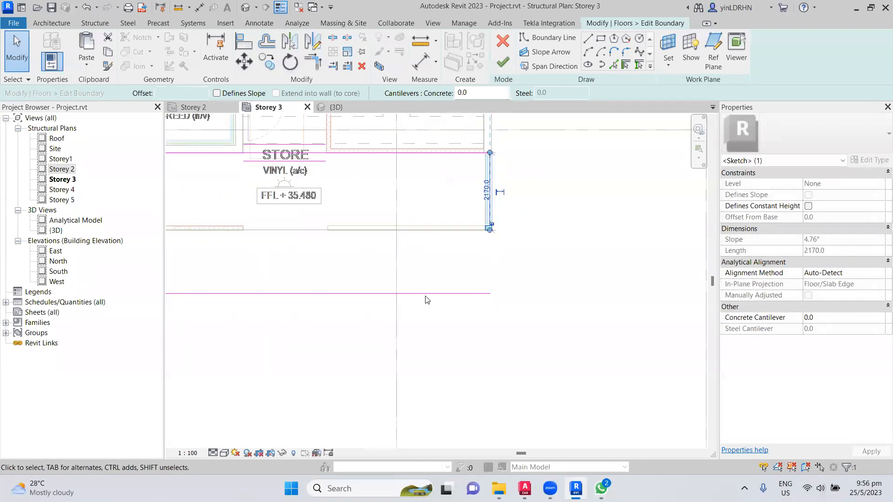
- Move the floor boundary's southern line north onto the store's outer wall line, meeting the shortened side lines
click(460, 293)
drag(424, 290, 426, 236)
scroll(504, 233, up, 3)
scroll(505, 232, up, 2)
drag(390, 321, 391, 236)
scroll(484, 258, down, 3)
scroll(331, 300, down, 2)
scroll(300, 302, up, 3)
scroll(288, 326, down, 2)
scroll(274, 342, up, 3)
scroll(268, 343, down, 1)
drag(343, 417, 343, 316)
scroll(329, 361, down, 3)
- Finish the floor boundary edit, attach the walls below to the floor's bottom and accept the warnings
middle_drag(330, 363, 526, 132)
click(502, 63)
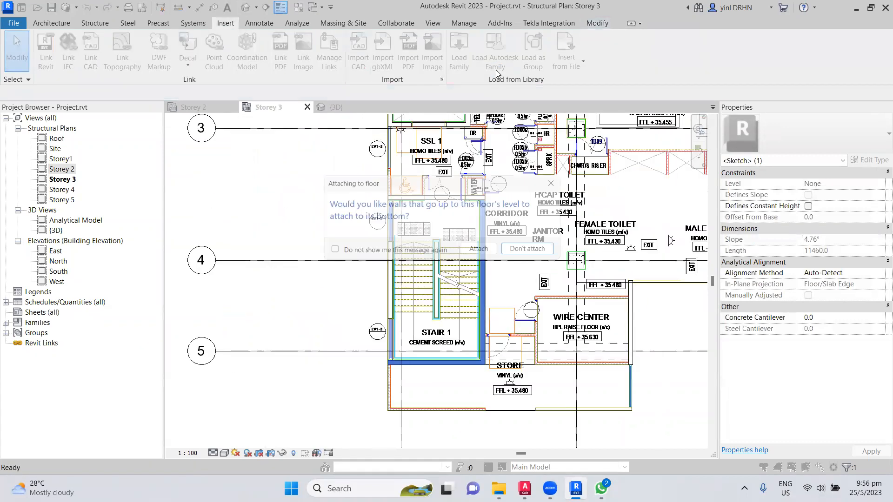
click(481, 254)
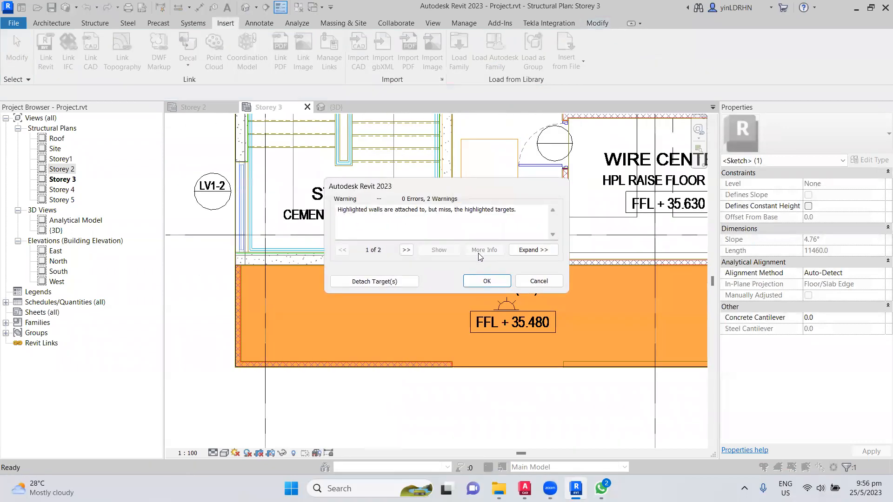
click(486, 281)
scroll(432, 295, down, 3)
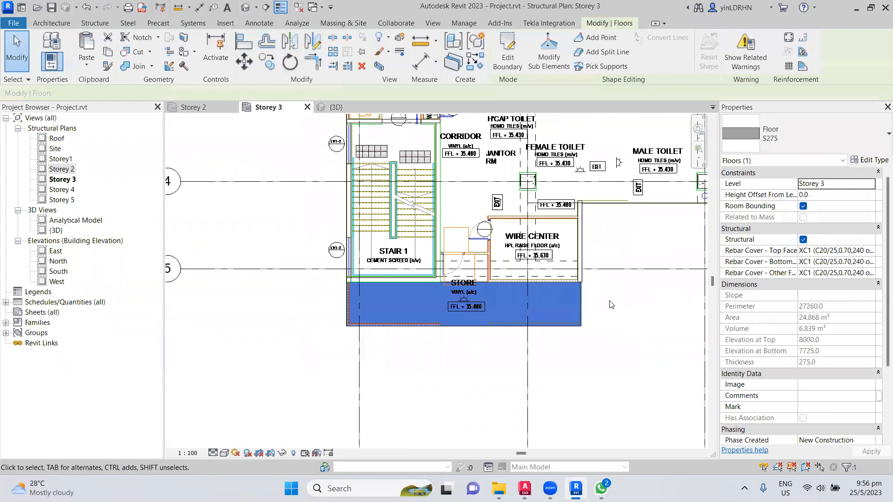
click(611, 305)
- Examine the Storey 3 plan around the toilets, AHU room, risers and lift for shafts that need floor openings
middle_drag(623, 282, 495, 273)
middle_drag(334, 377, 150, 460)
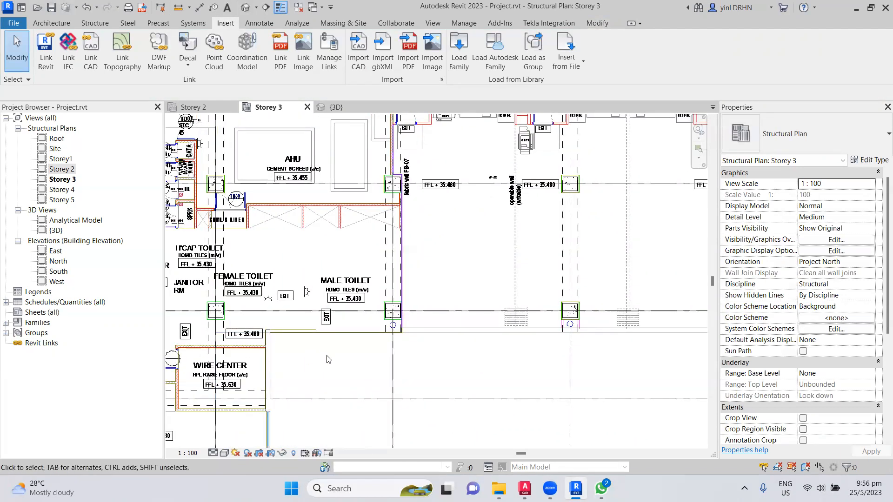
scroll(329, 359, down, 2)
middle_drag(402, 312, 463, 496)
middle_drag(382, 266, 494, 281)
middle_drag(327, 283, 404, 219)
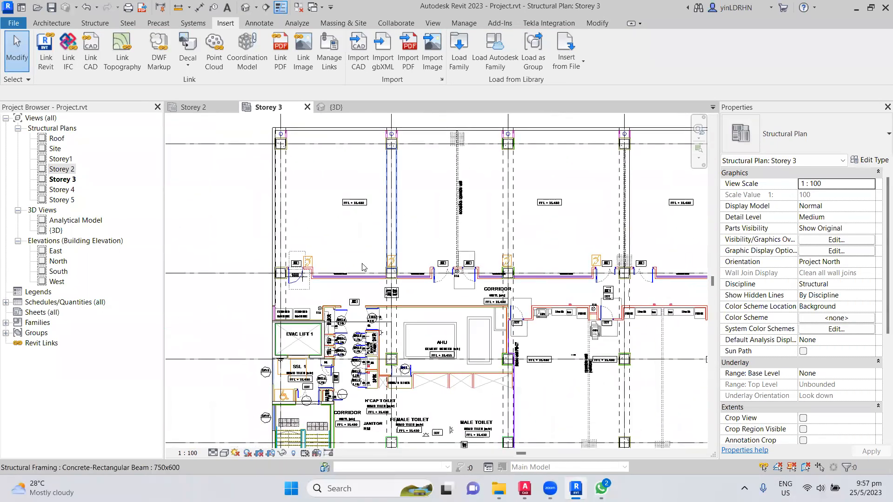
middle_drag(322, 441, 339, 347)
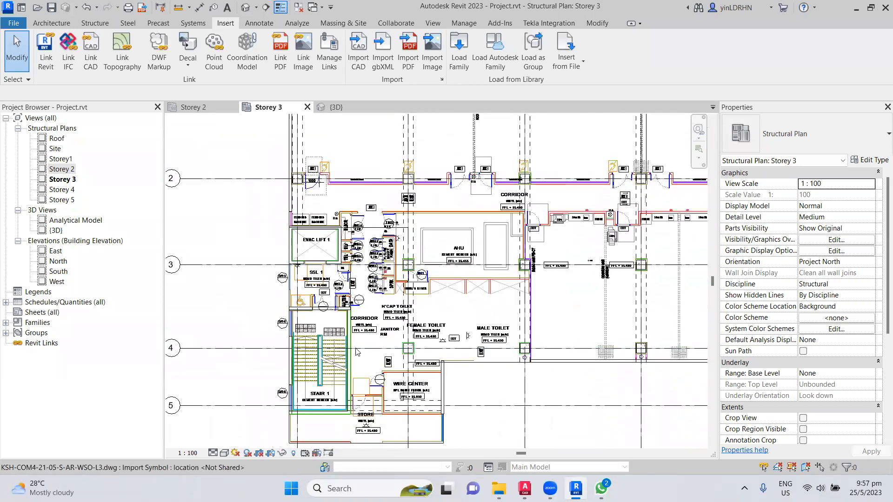
scroll(389, 322, up, 3)
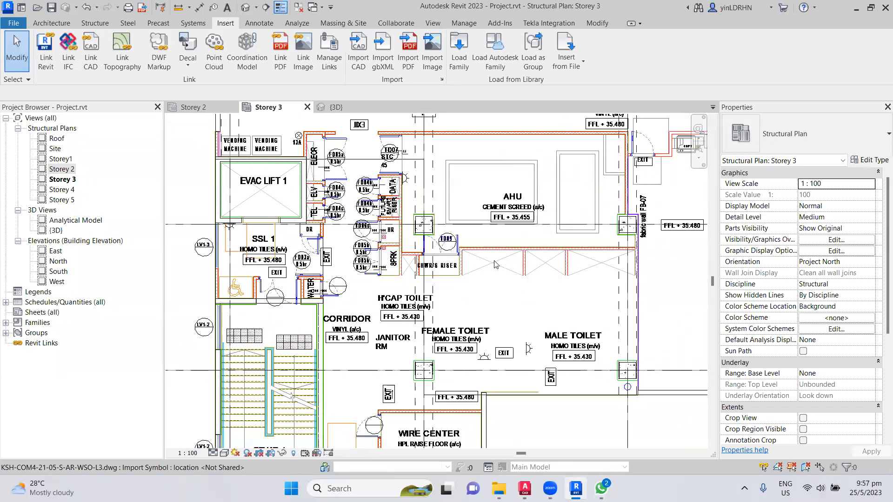
scroll(494, 264, up, 2)
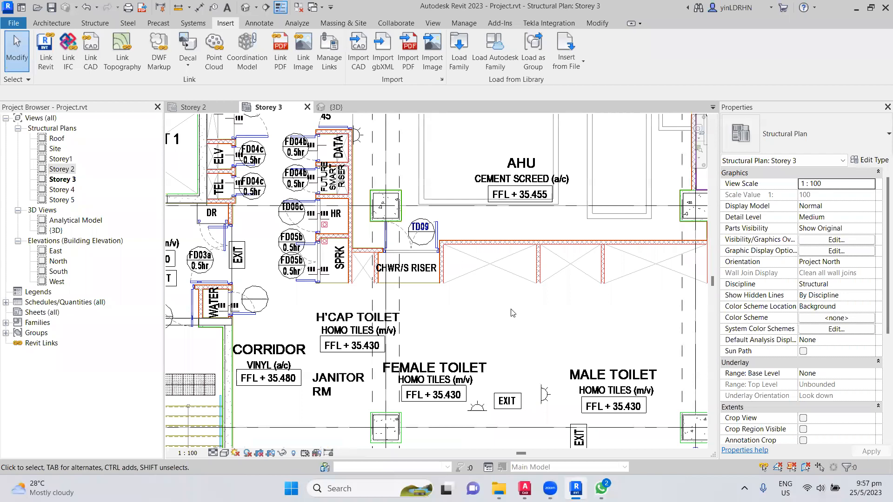
middle_drag(354, 224, 381, 254)
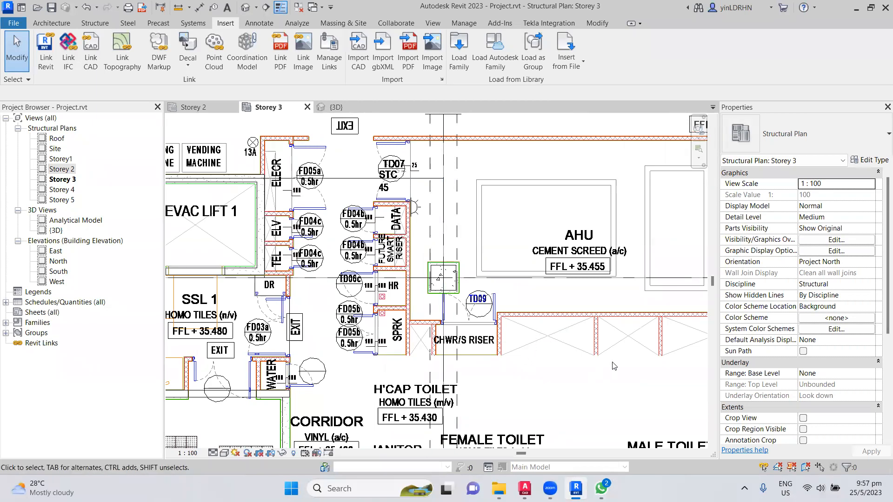
middle_drag(625, 351, 463, 347)
scroll(518, 358, down, 3)
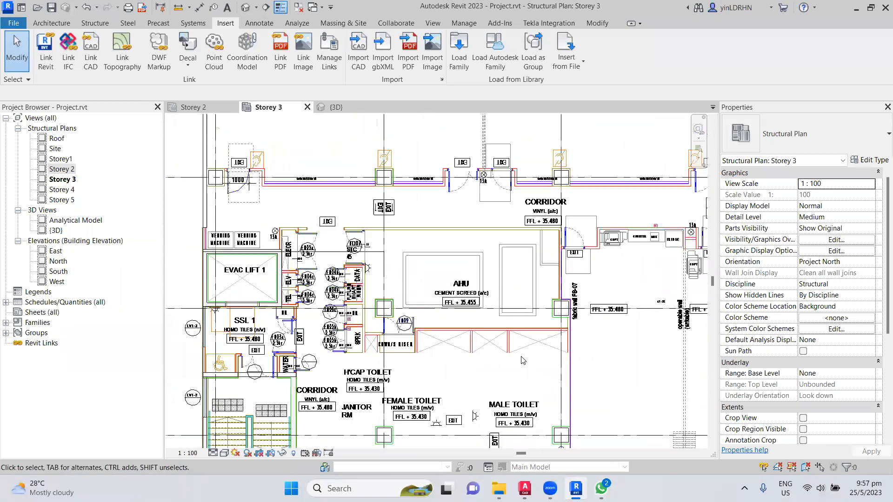
middle_drag(649, 355, 547, 276)
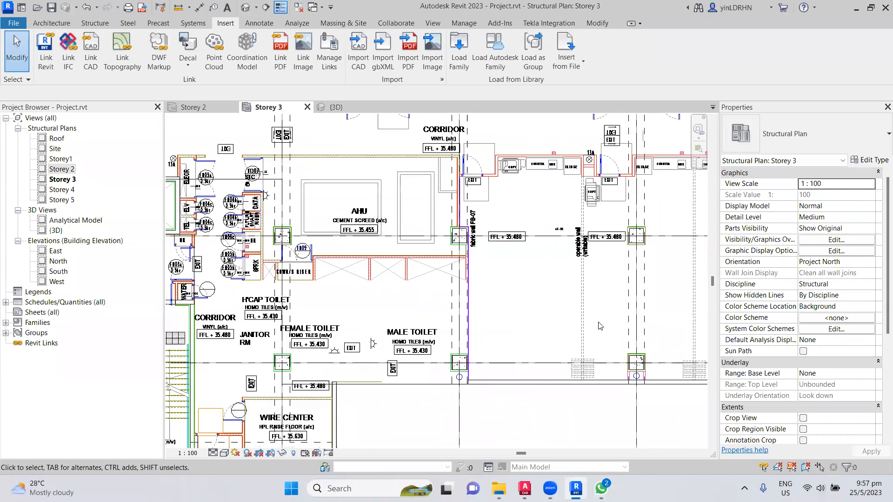
middle_drag(601, 326, 456, 319)
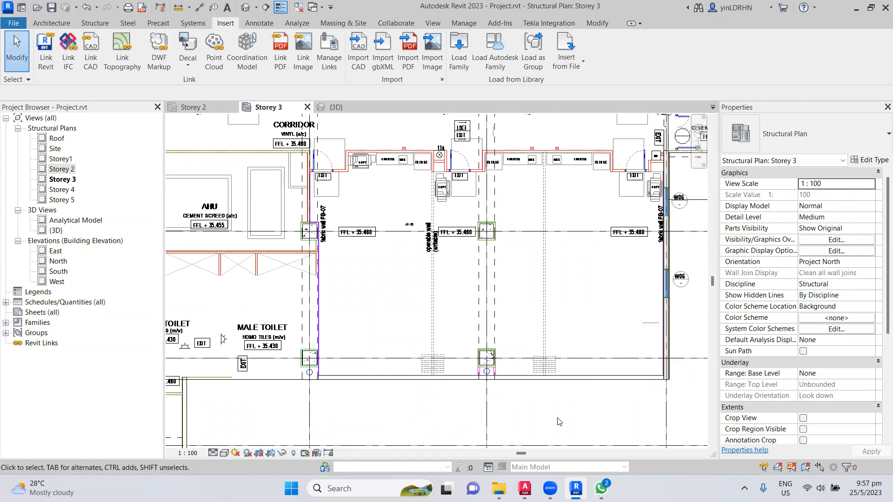
scroll(559, 422, down, 2)
scroll(539, 344, down, 1)
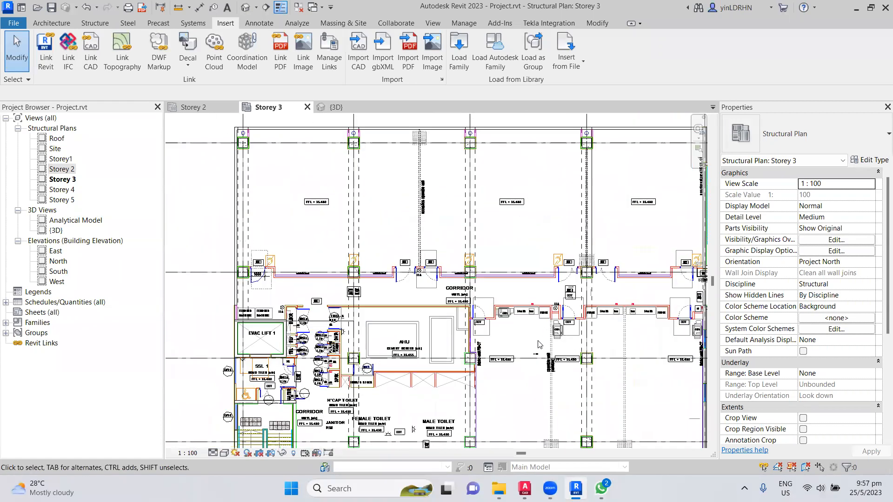
scroll(367, 368, up, 4)
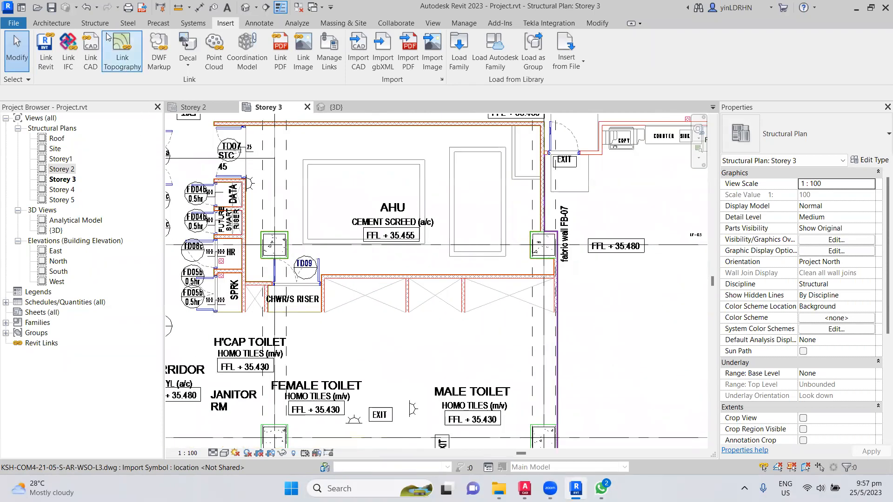
- Start a by-face opening in the Storey 3 floor and sketch a 2600 x 1100 mm rectangle over the crossed shaft beside the CHWR/S riser
click(96, 23)
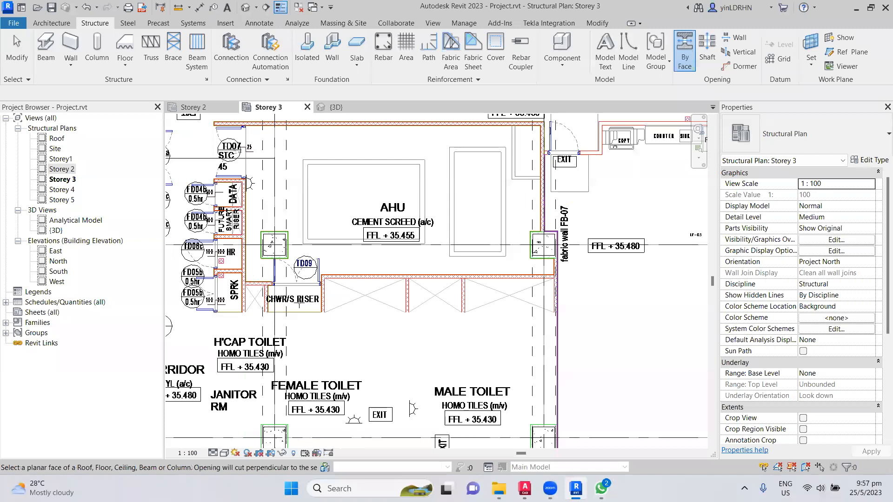
click(283, 342)
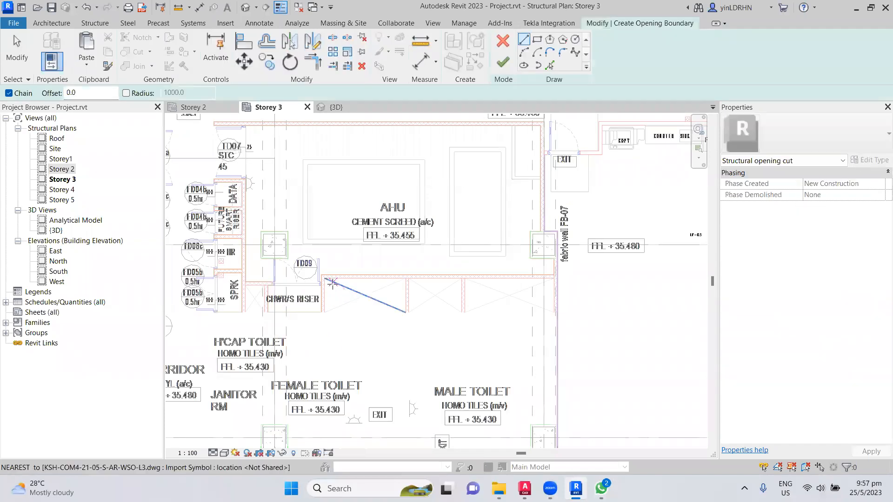
scroll(325, 282, up, 3)
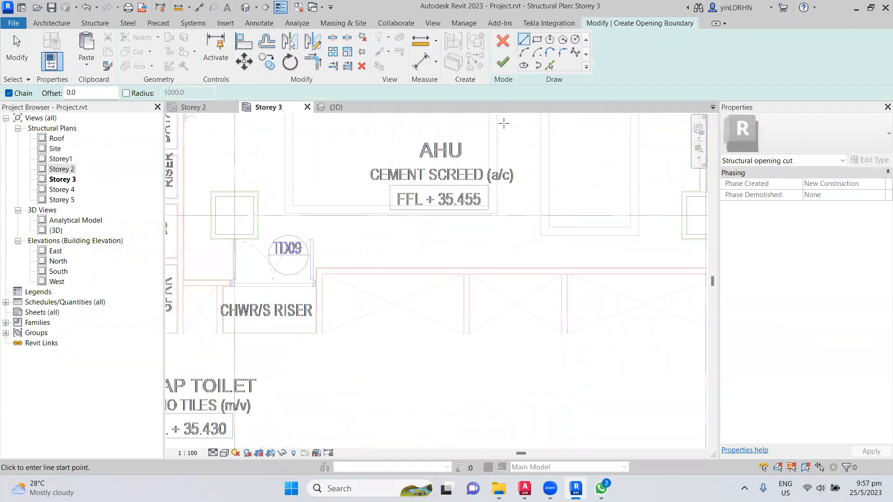
scroll(333, 279, up, 2)
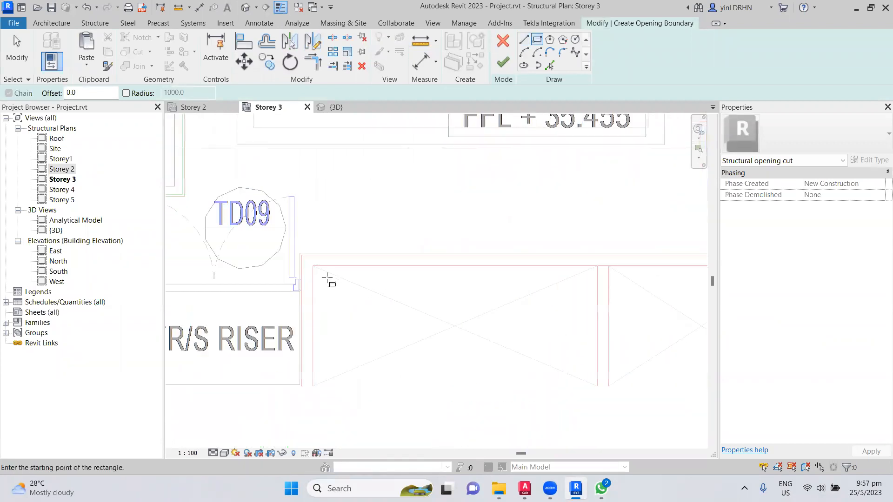
click(313, 266)
click(368, 283)
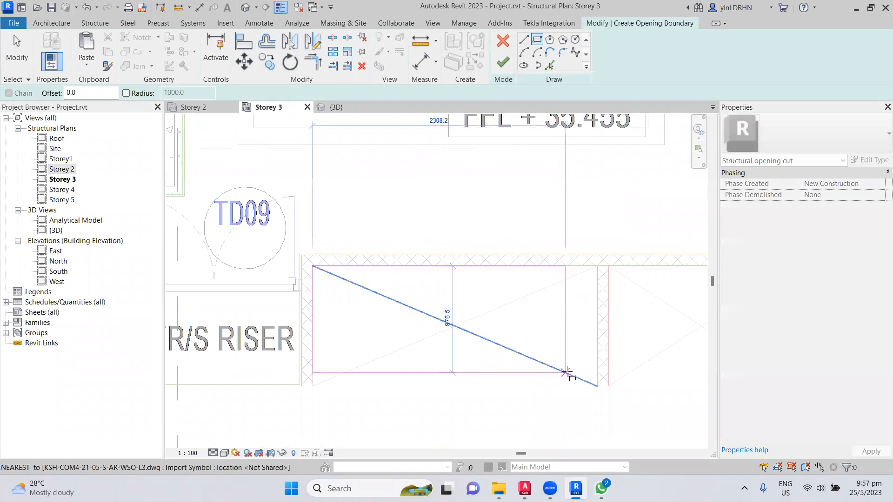
click(597, 386)
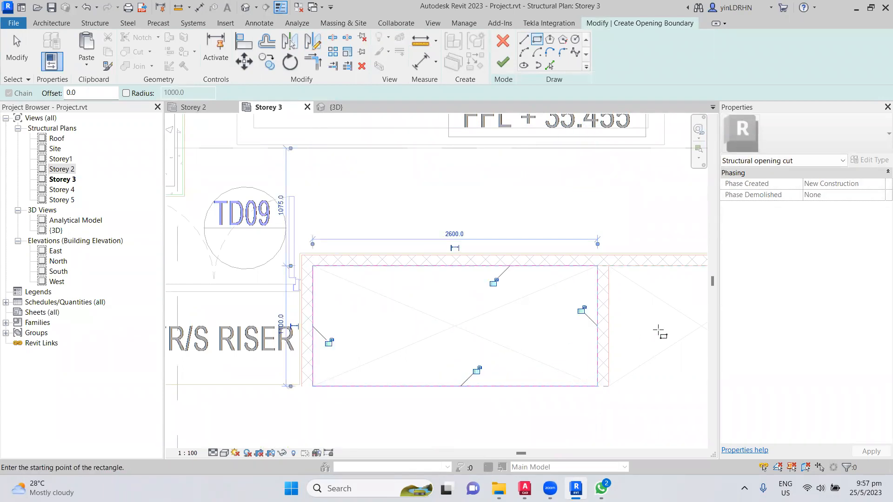
- Sketch a 1700 x 1100 mm rectangle over the middle crossed shaft and another rectangle over the easternmost shaft
middle_drag(663, 335, 435, 330)
click(382, 260)
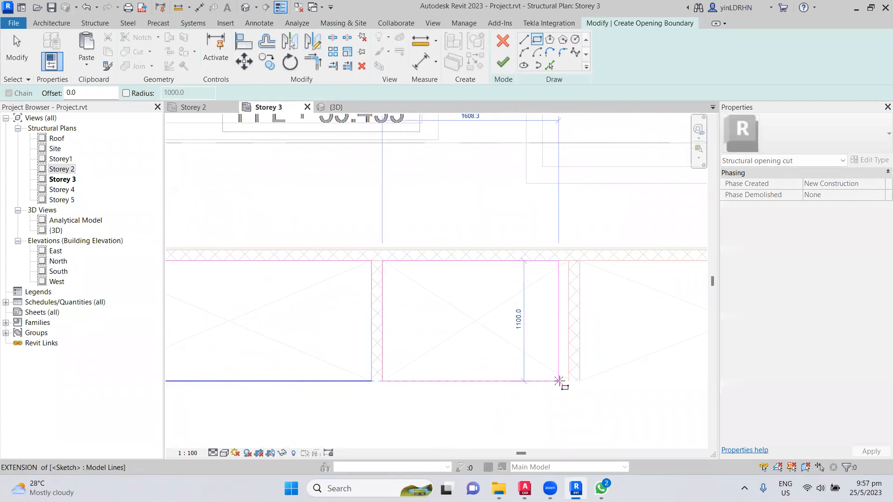
click(568, 381)
middle_drag(652, 355, 421, 347)
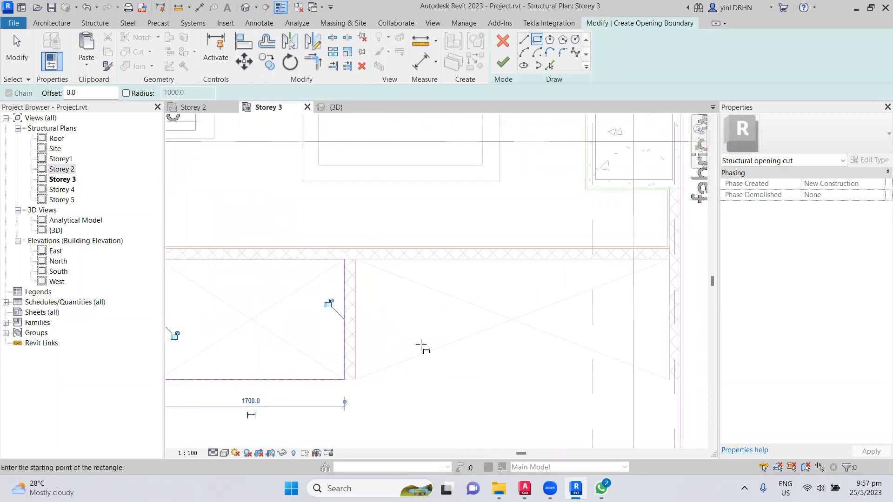
click(355, 259)
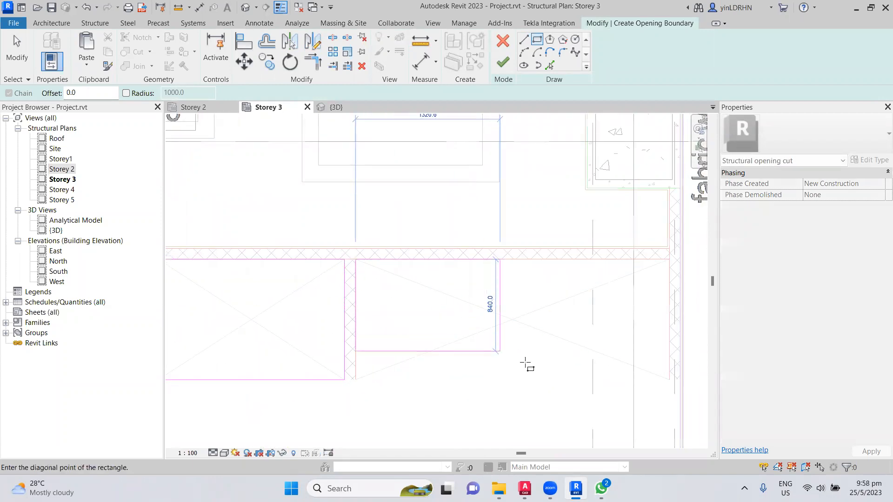
click(670, 380)
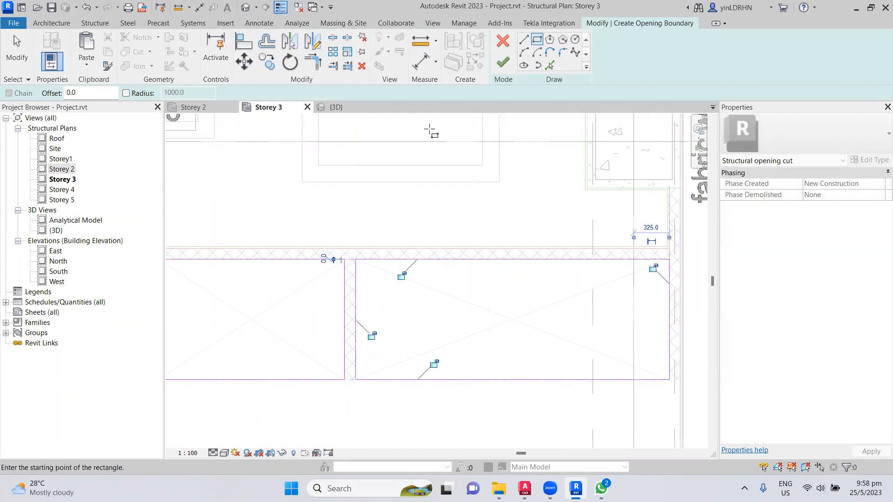
- Try to finish the opening sketch with all three shaft rectangles, and return to the sketch without a drawing tool active
click(499, 64)
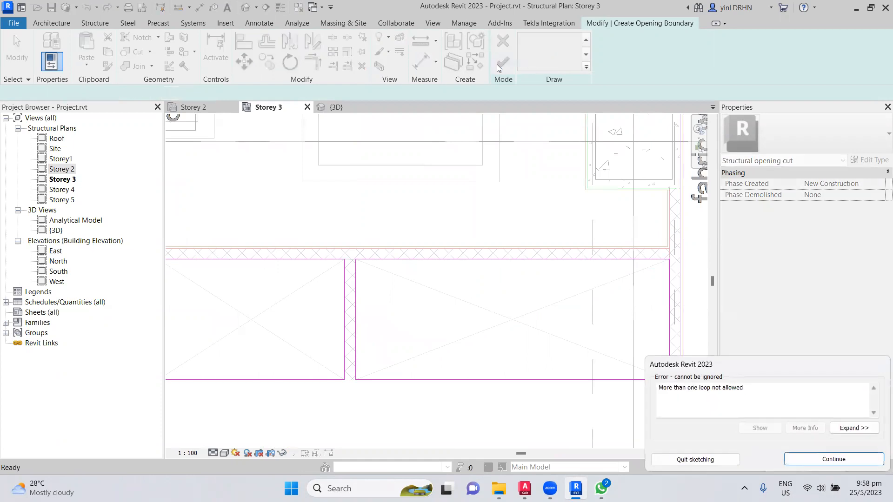
click(800, 460)
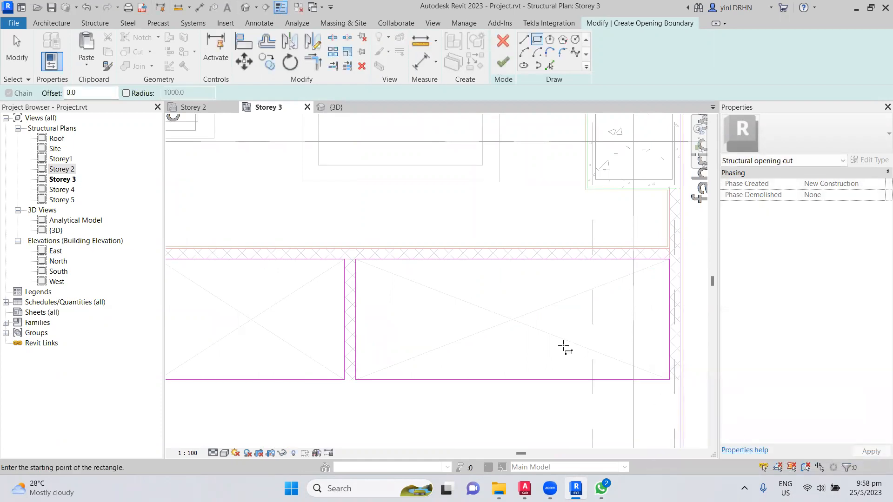
key(Escape)
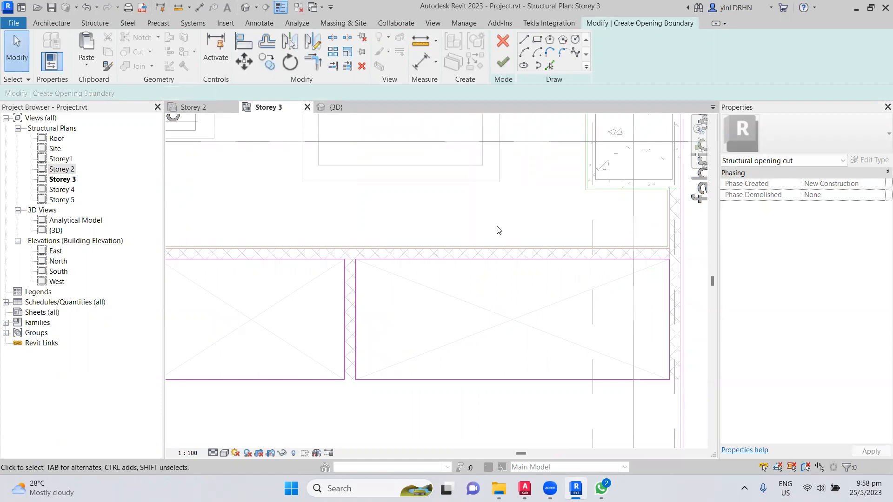
- Discard the opening sketch that holds the three shaft rectangles
click(502, 42)
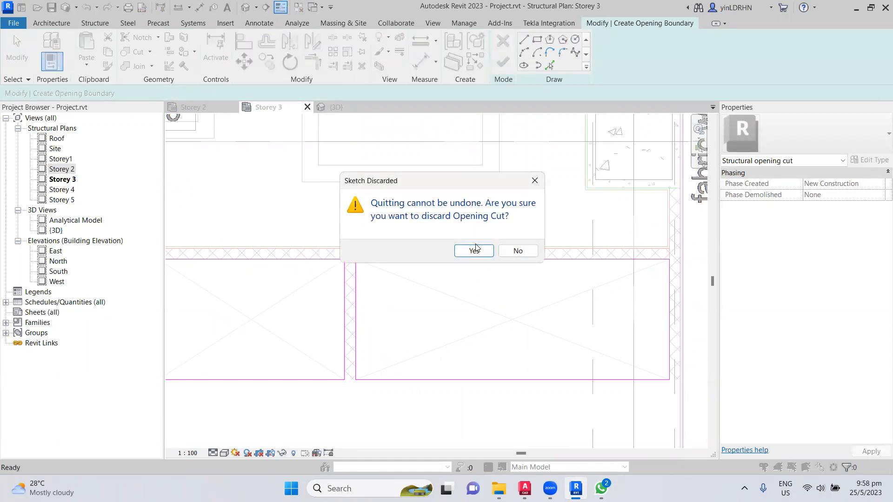
click(474, 250)
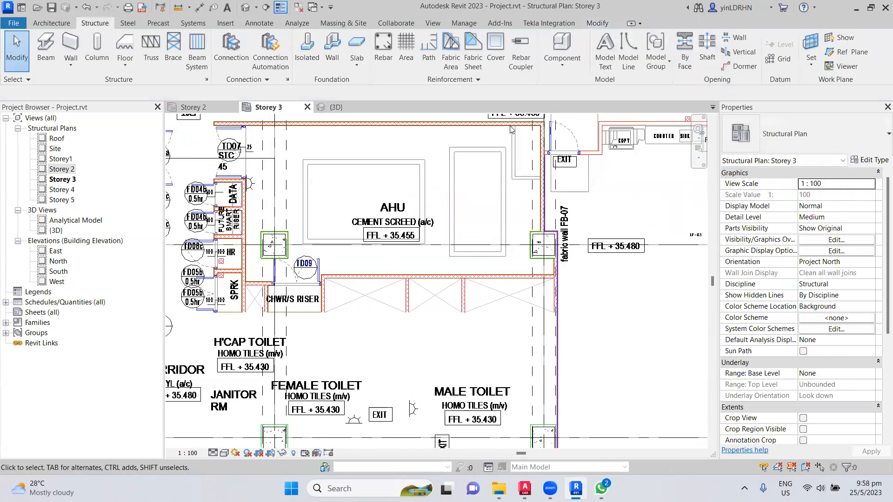
- Try to cut a by-face opening with a rectangle over the crossed shaft beside the CHWR/S riser
click(686, 52)
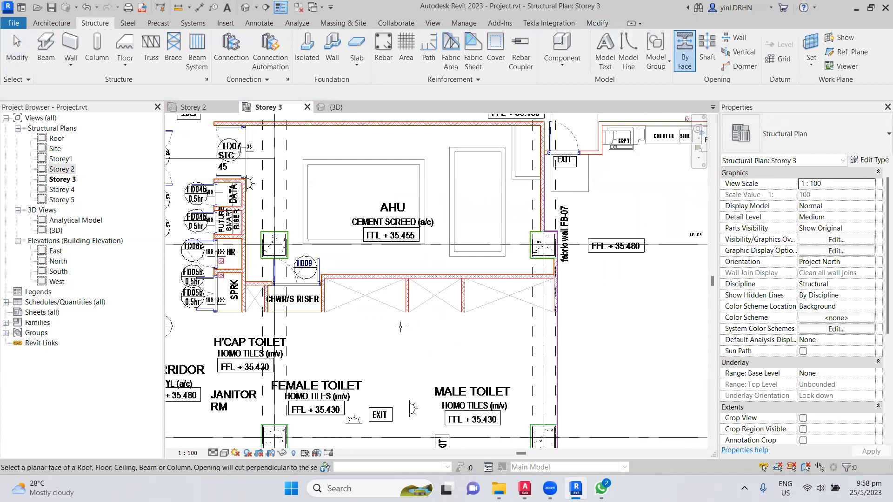
click(288, 328)
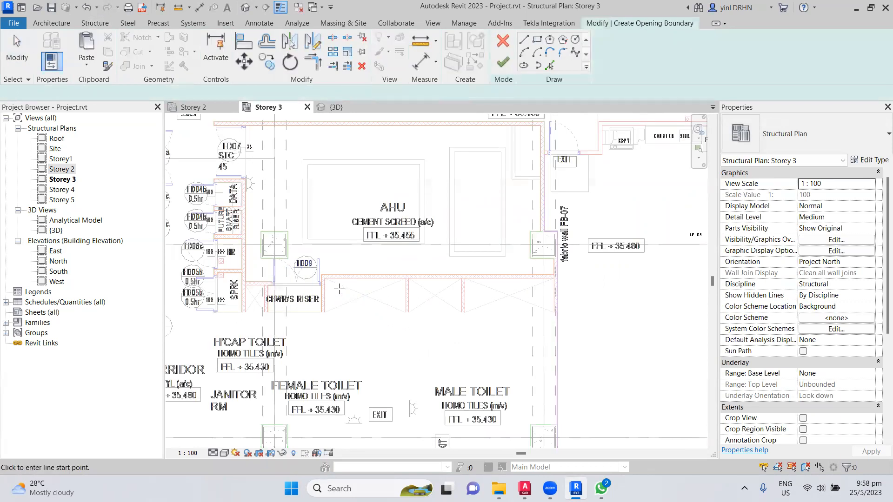
click(405, 312)
scroll(339, 284, up, 3)
click(325, 279)
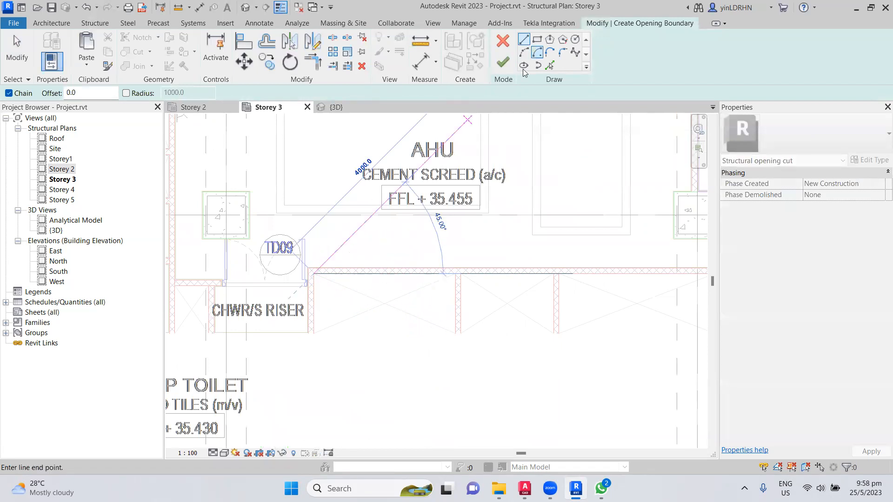
key(Escape)
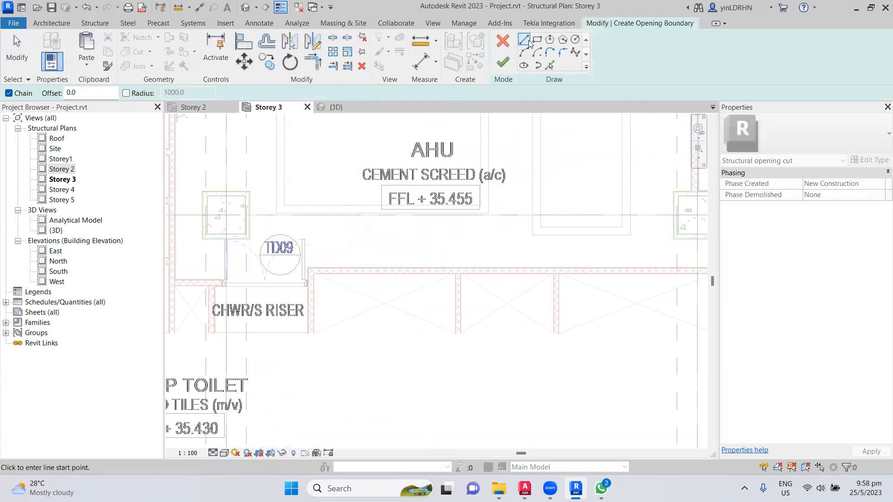
key(r)
key(c)
click(315, 274)
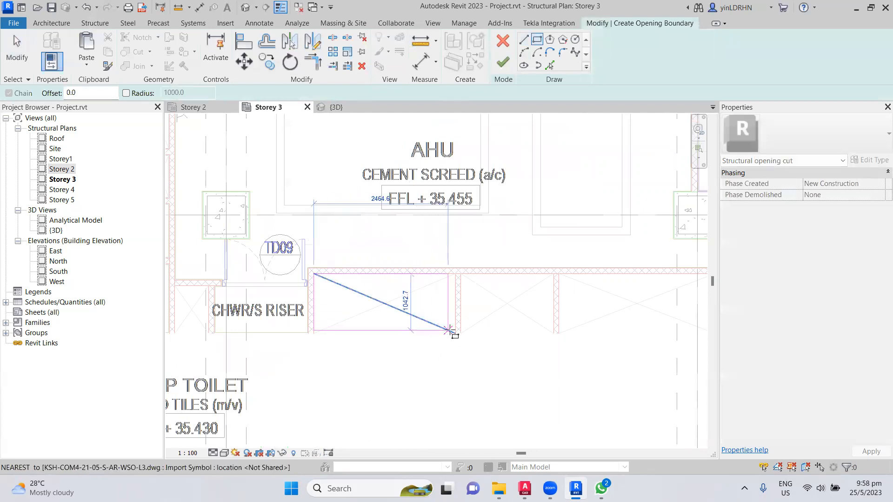
click(456, 333)
click(503, 62)
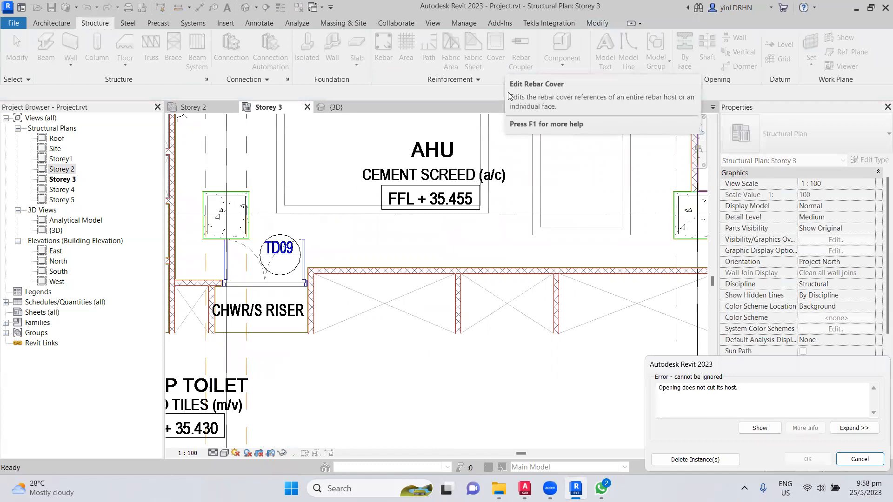
- Show the element behind the opening error in the view and cancel the opening
click(757, 429)
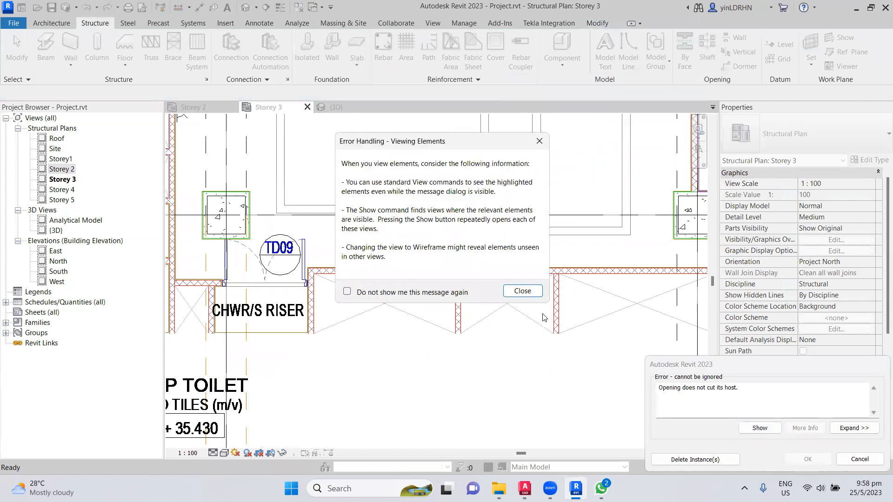
click(521, 291)
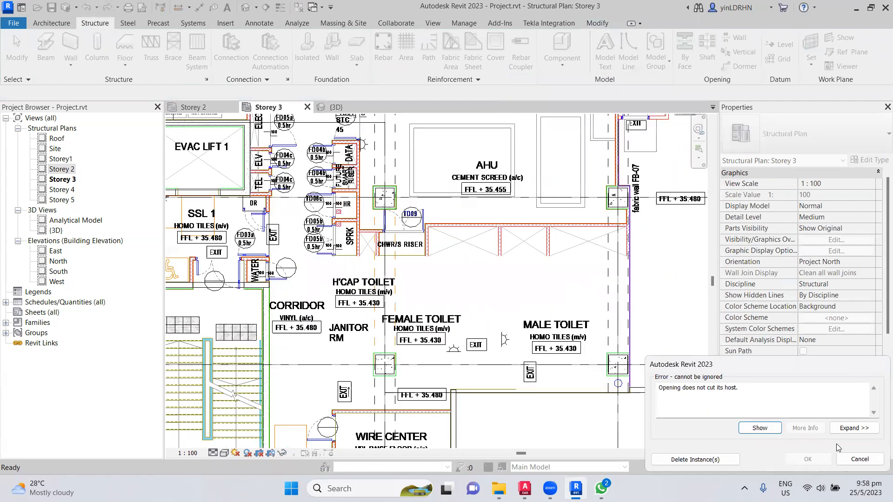
click(859, 459)
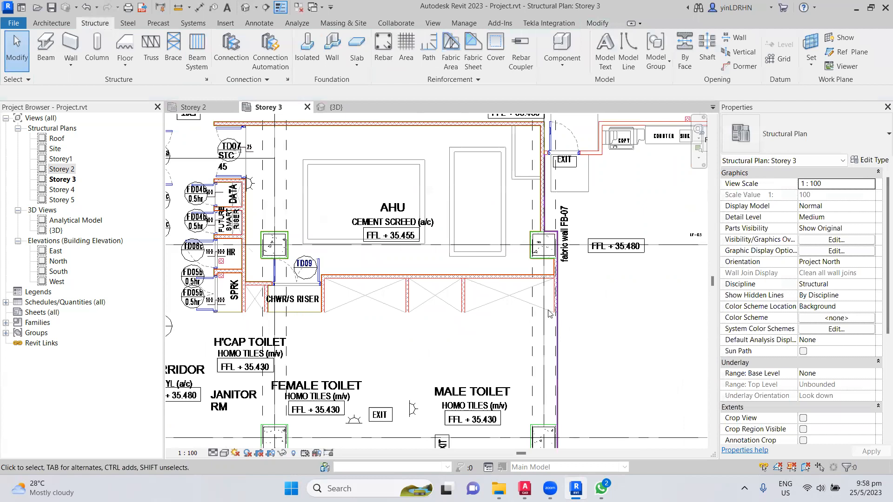
- Hide both imported KSH-COM4-21-05 drawings in the Storey 3 plan through the view's visibility overrides
click(802, 240)
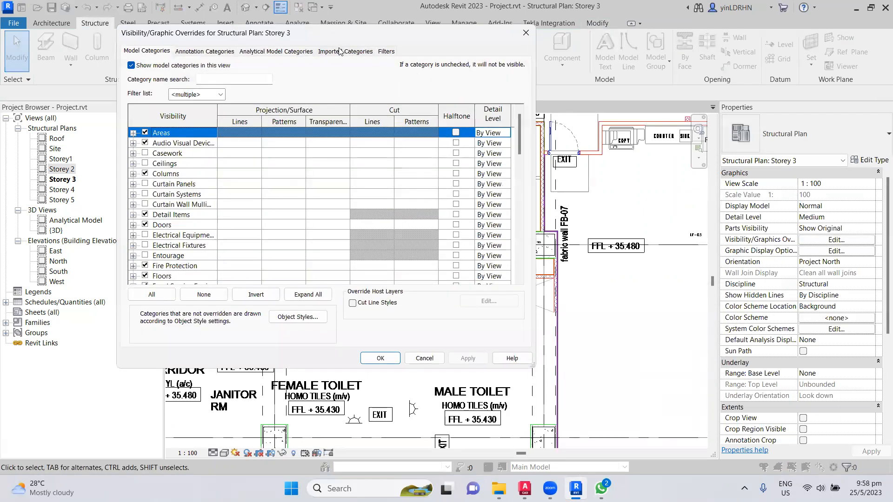
click(342, 51)
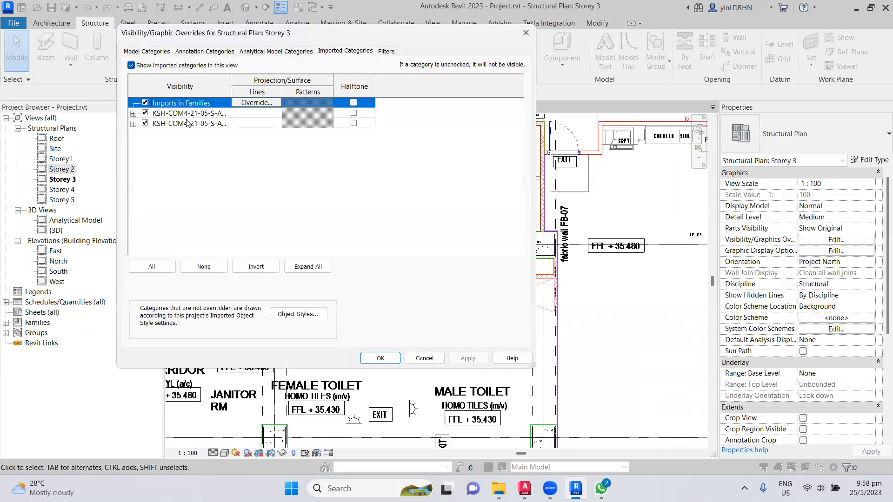
click(145, 123)
click(145, 114)
click(380, 359)
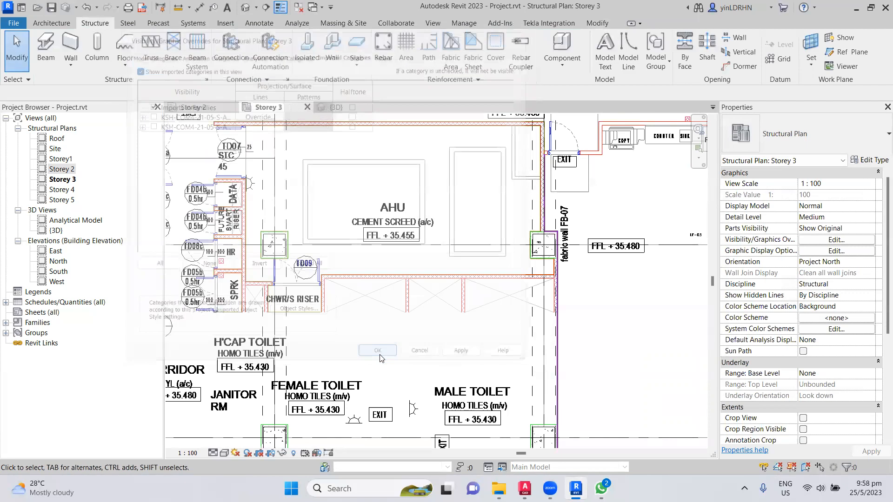
- Select the S275 floor spanning the central column bays to check its extent, and deselect it
scroll(516, 261, down, 2)
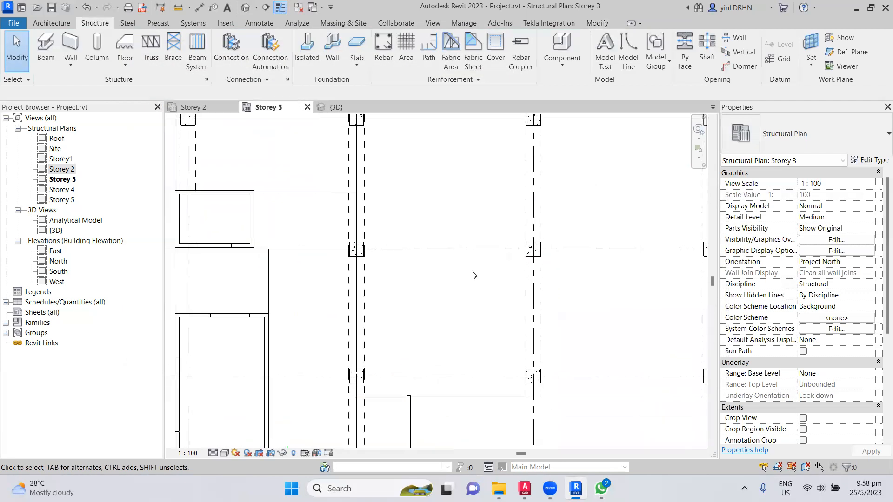
scroll(473, 274, down, 1)
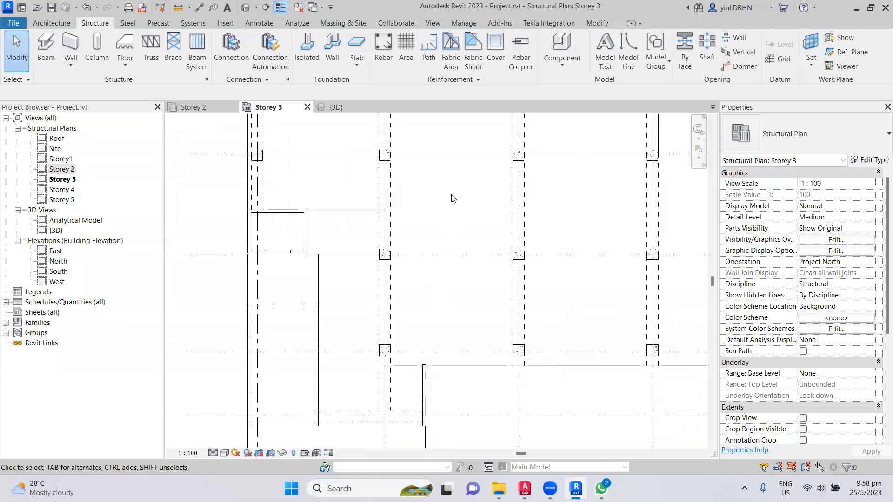
click(450, 156)
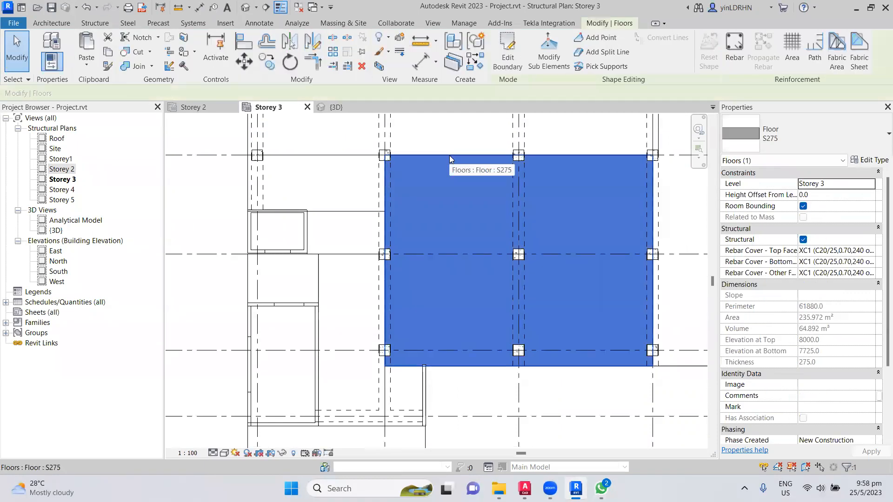
click(435, 203)
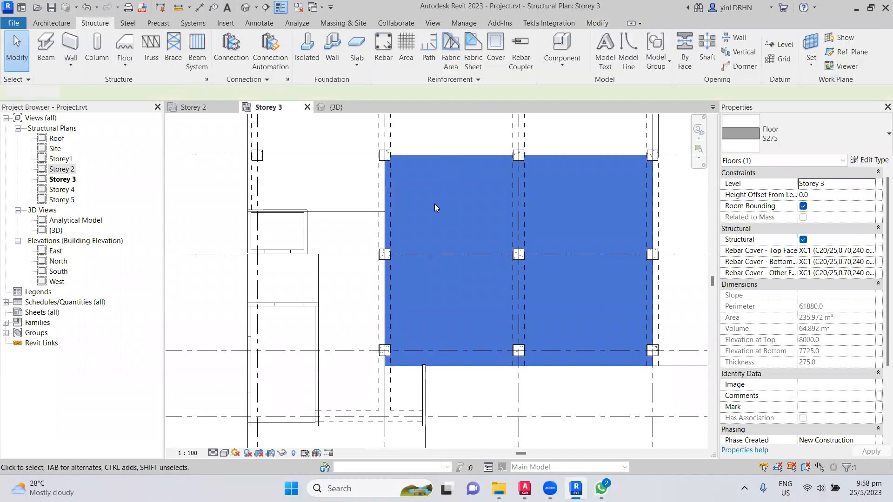
- Make only the KSH-COM4-21-05-S-AR-WSO-L3 import visible again in the Storey 3 plan
click(823, 241)
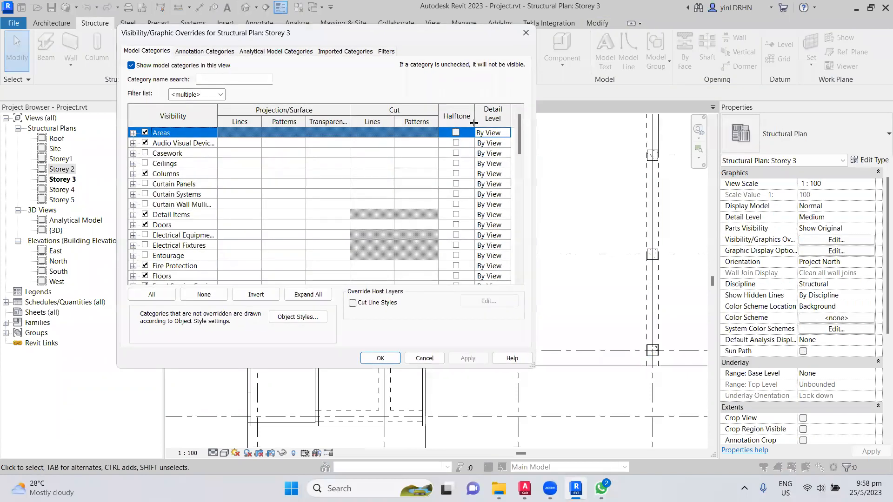
click(346, 51)
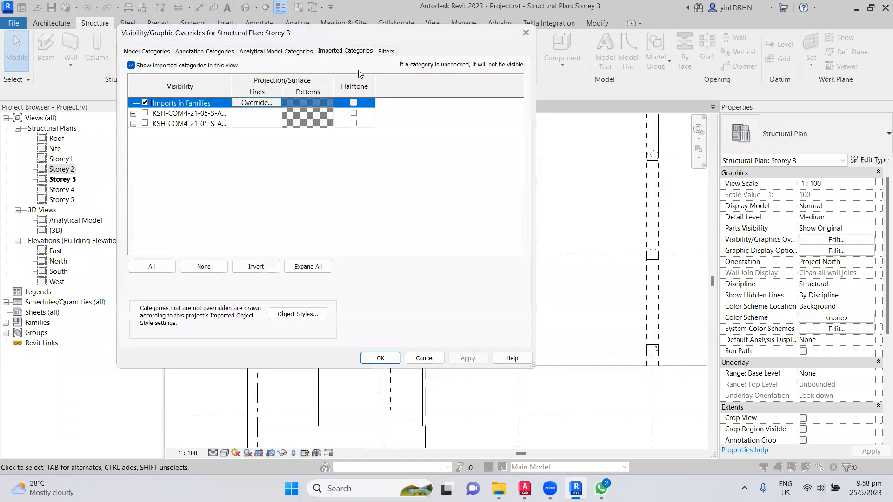
click(144, 123)
click(380, 358)
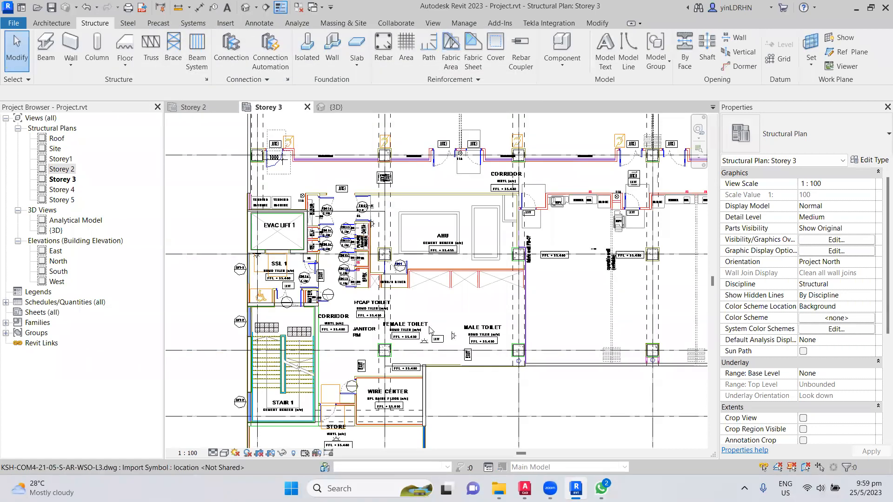
- Cut a 2600 x 1100 mm by-face opening in the S275 floor over the crossed shaft beside the CHWR/S riser
scroll(422, 289, up, 2)
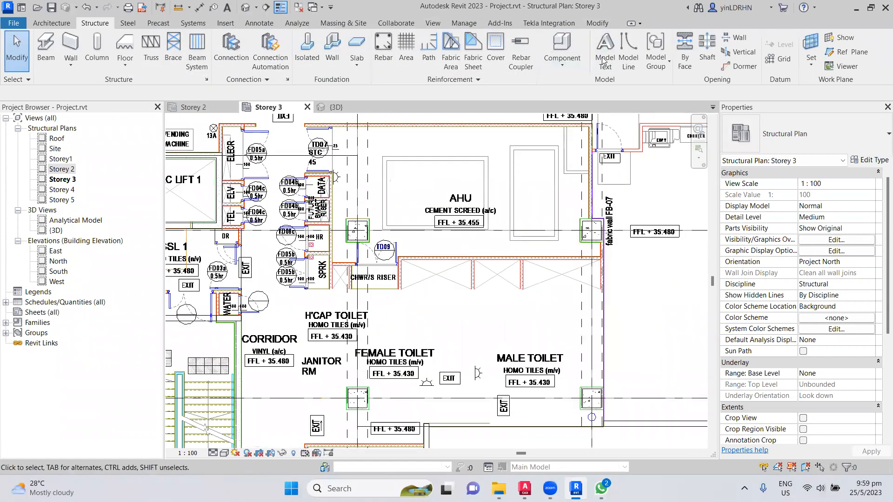
click(683, 50)
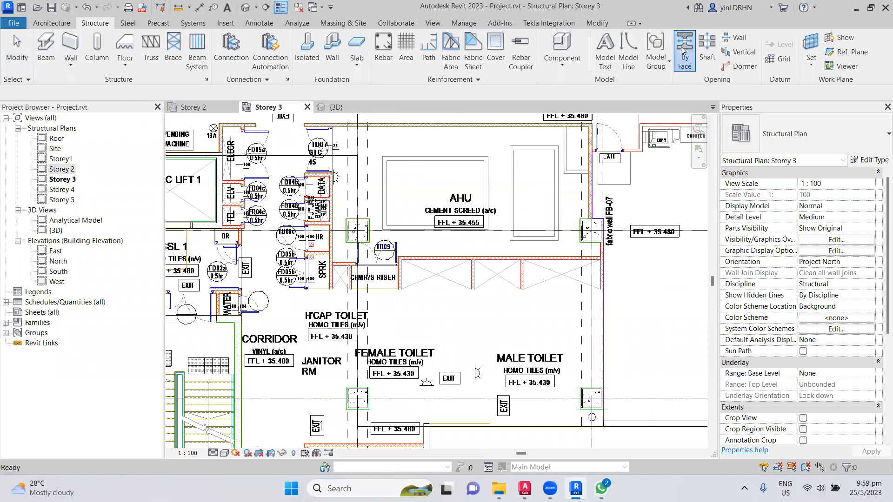
middle_drag(470, 169, 457, 239)
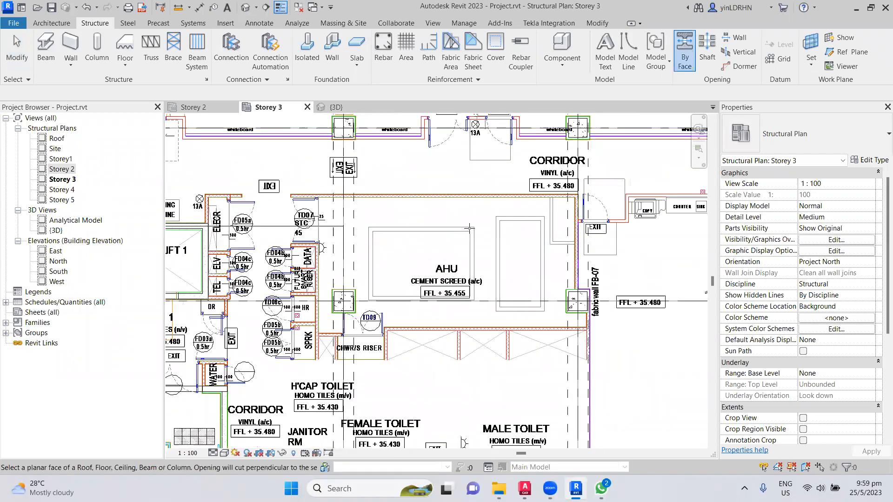
middle_drag(487, 370, 484, 266)
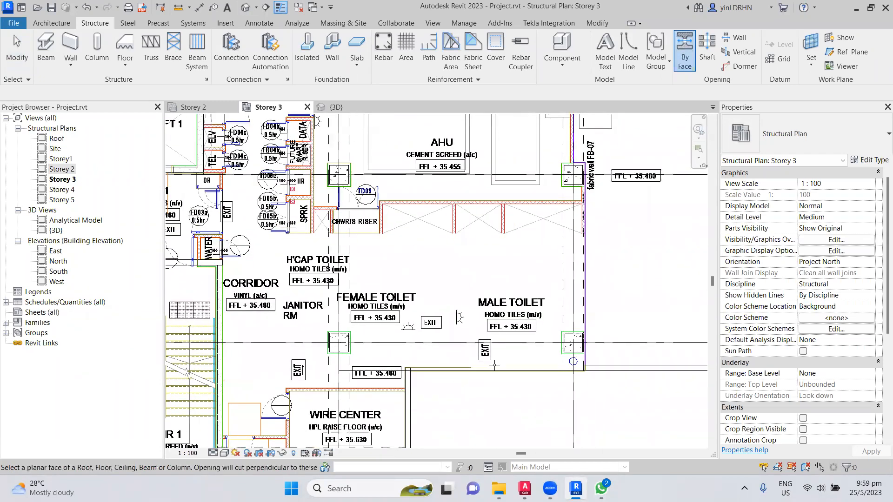
click(495, 369)
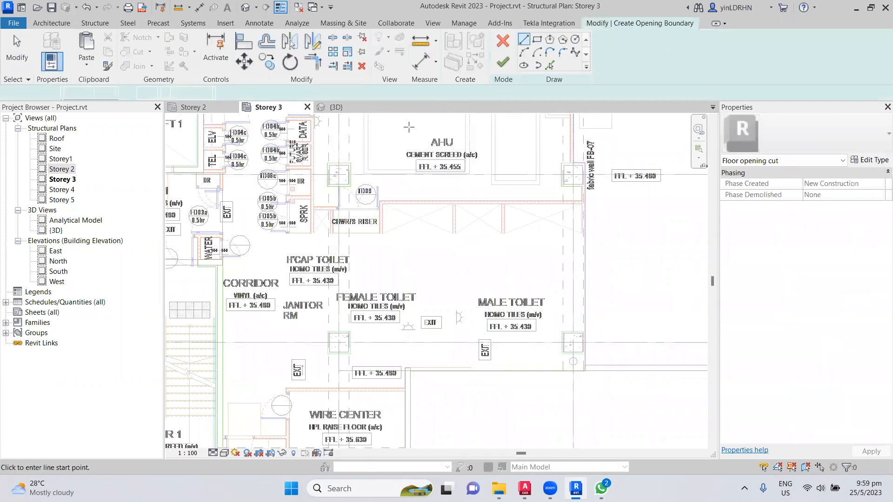
click(537, 39)
scroll(376, 205, up, 5)
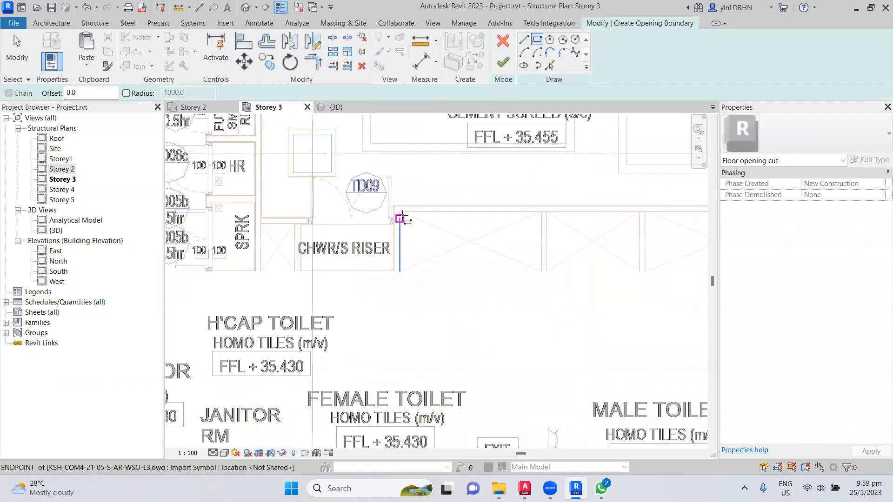
click(397, 209)
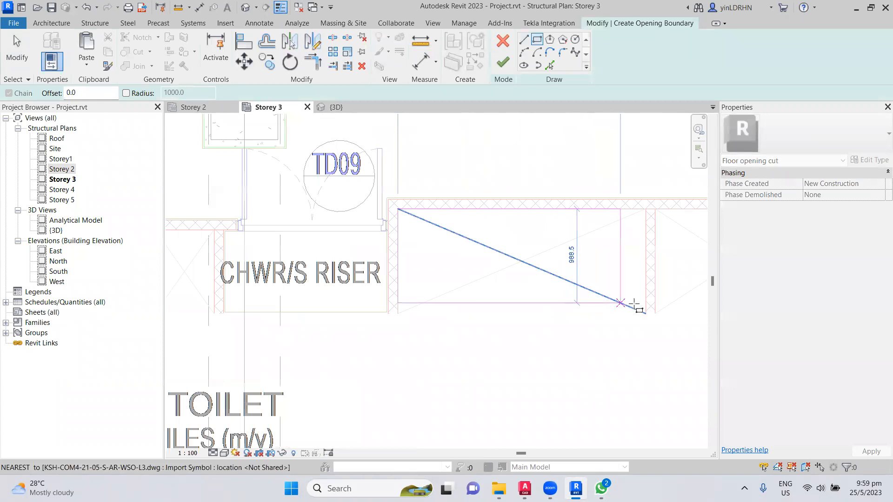
click(646, 313)
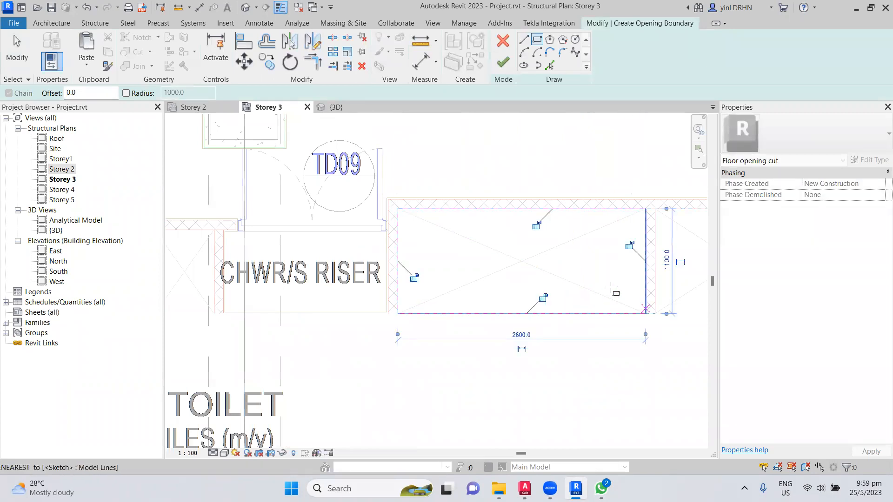
click(502, 63)
- Start a by-face opening in the S275 floor and sketch a 1700 x 1100 mm rectangle over the middle crossed shaft
middle_drag(391, 250, 220, 236)
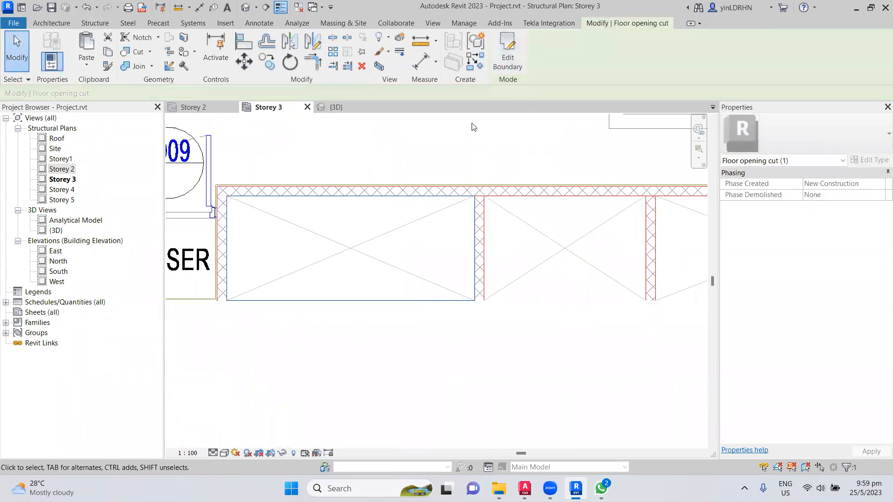
click(95, 22)
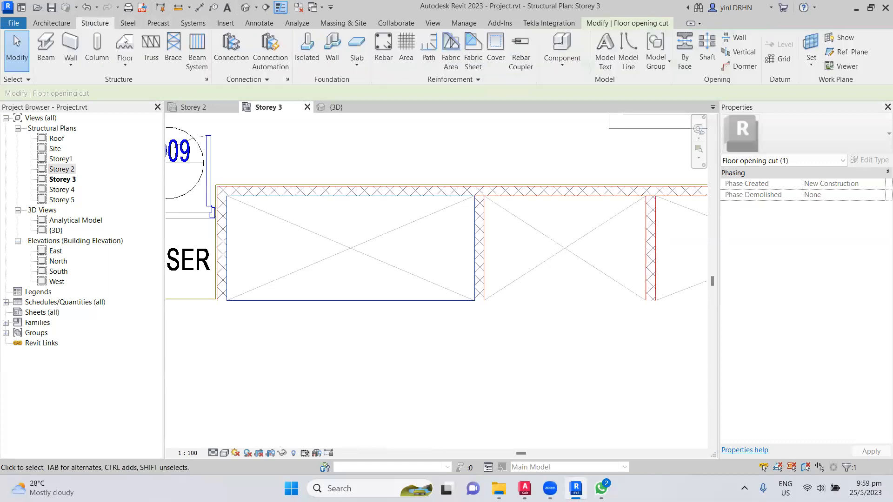
click(685, 52)
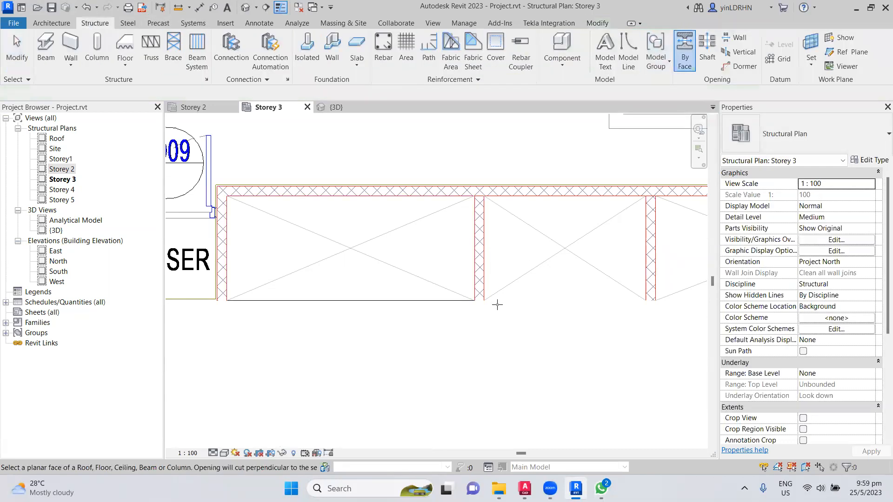
scroll(496, 302, down, 5)
click(500, 430)
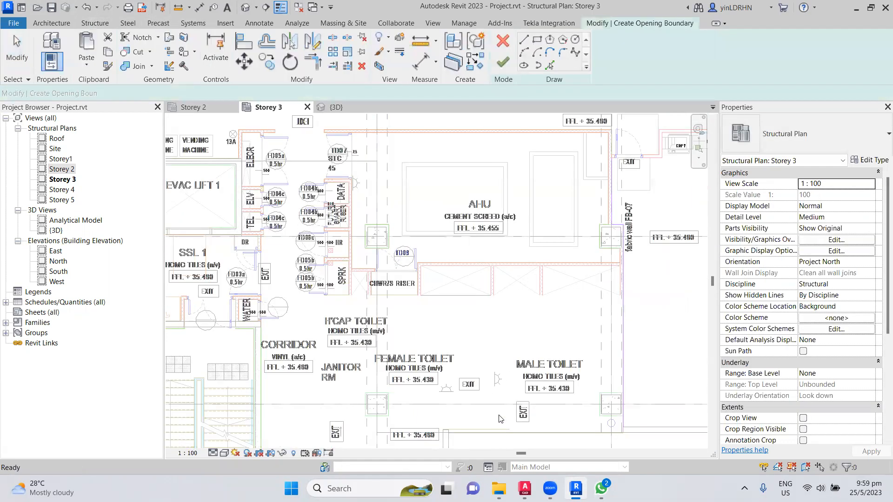
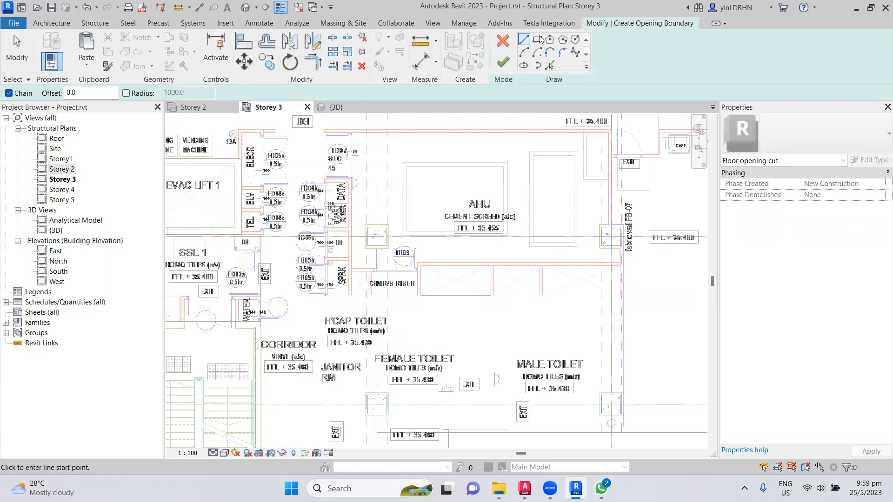
scroll(541, 281, up, 8)
key(r)
key(c)
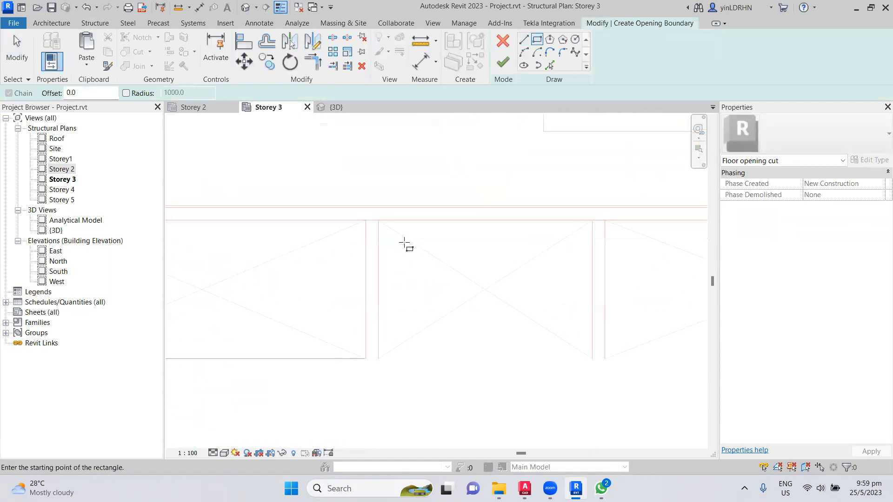
click(380, 220)
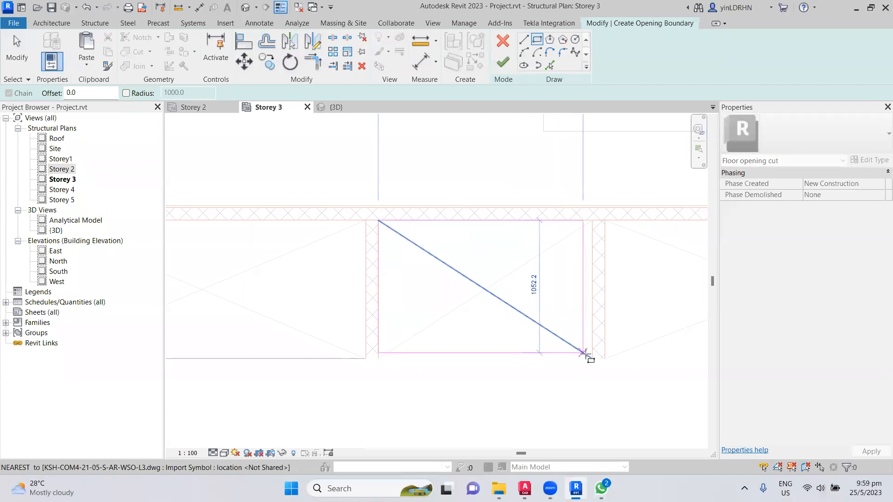
click(592, 358)
- Add a rectangle over the last crossed shaft beside the fabric wall to the same by-face opening and finish the sketch
middle_drag(641, 323, 405, 321)
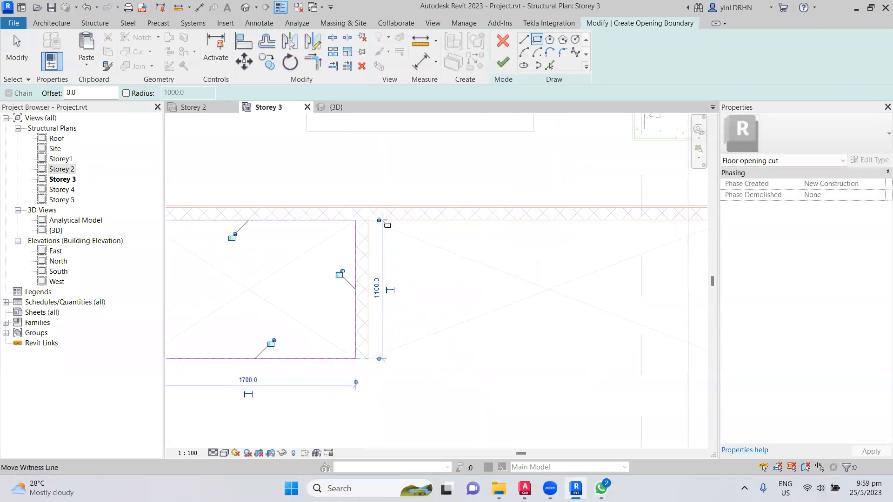
click(371, 220)
middle_drag(619, 335, 490, 295)
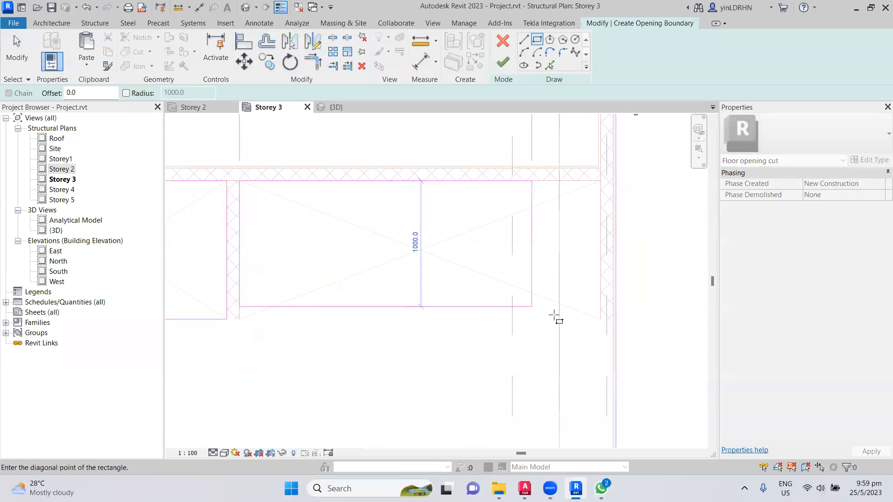
click(601, 320)
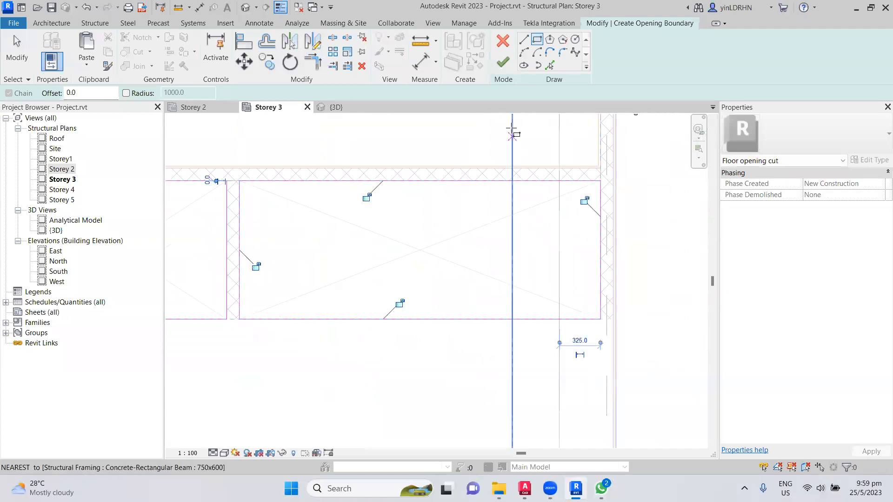
click(504, 62)
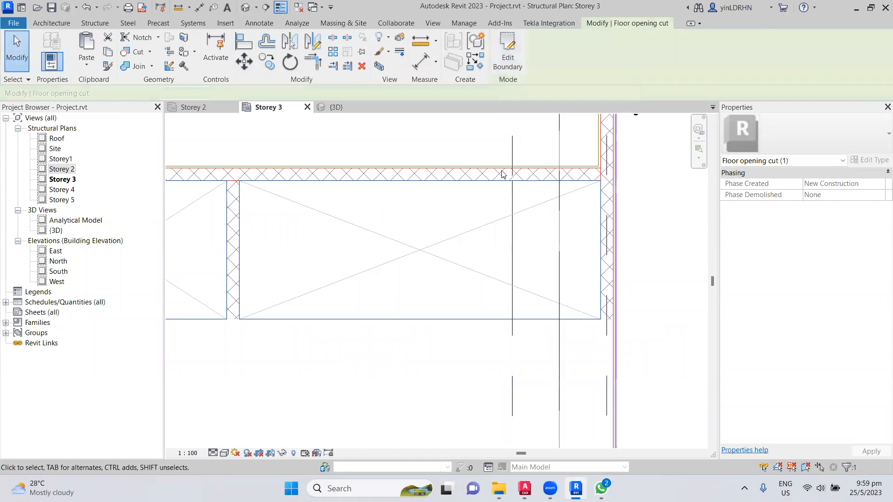
- Cross the opening beside the CHWR/S riser with two diagonal detail lines in the Thin Lines style
scroll(492, 264, down, 2)
middle_drag(411, 261, 368, 281)
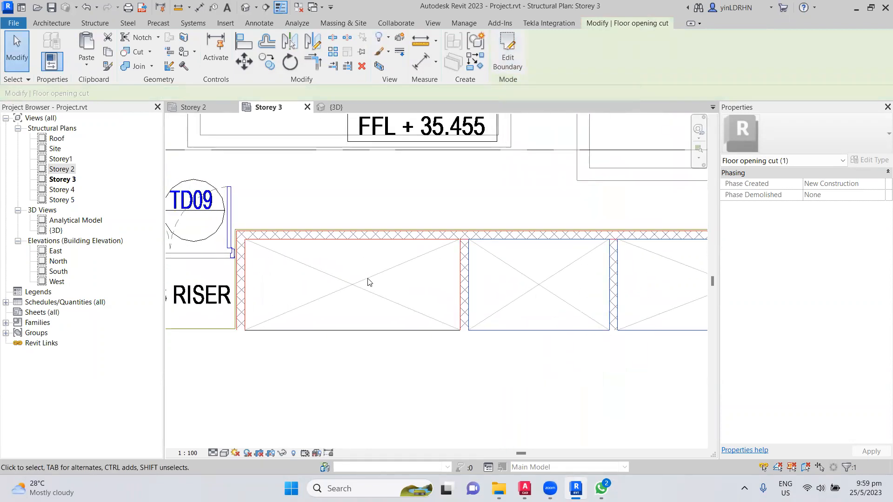
click(257, 25)
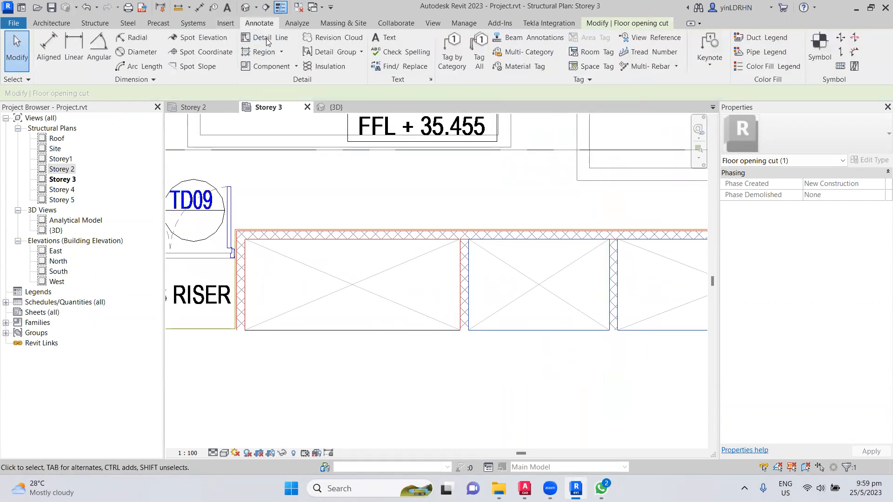
click(245, 239)
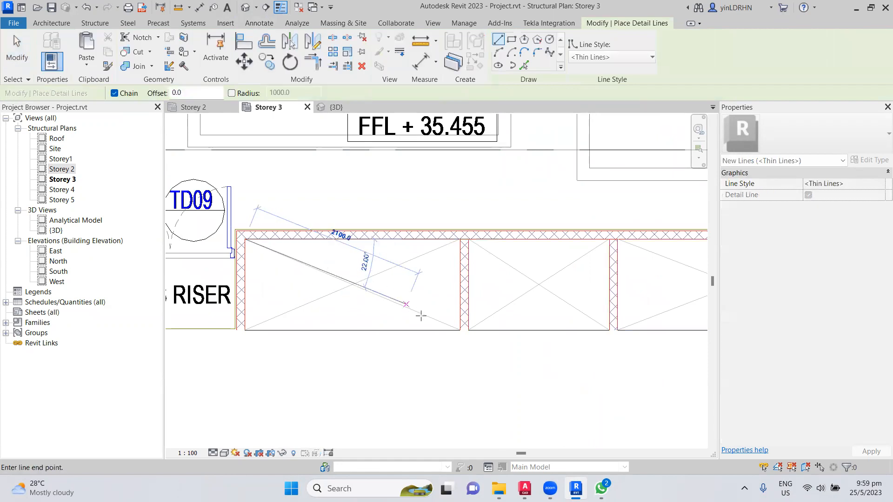
click(459, 330)
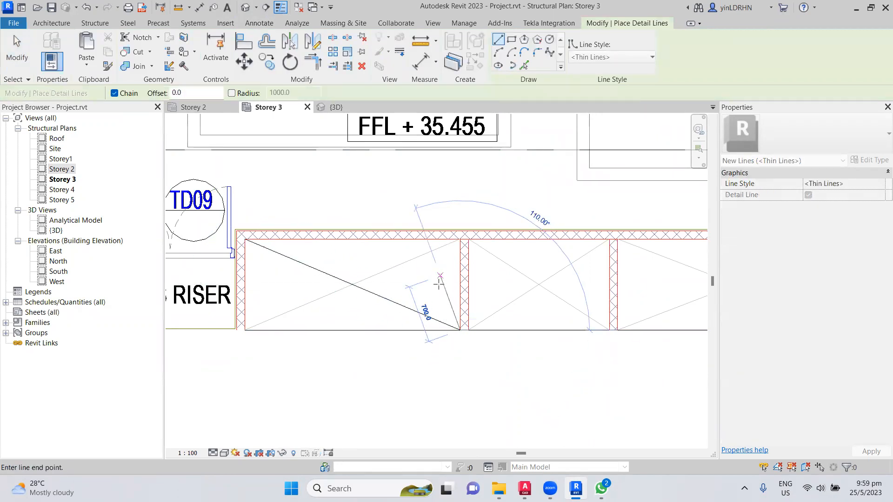
right_click(439, 285)
click(479, 102)
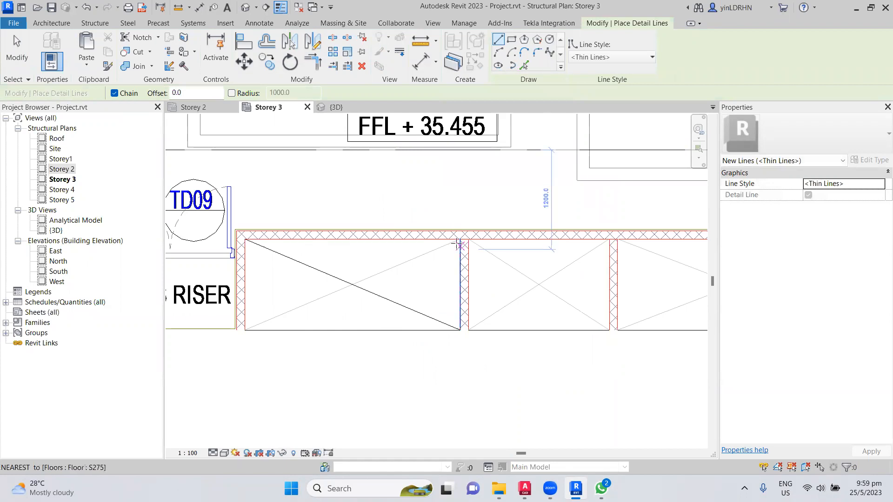
click(460, 239)
click(245, 330)
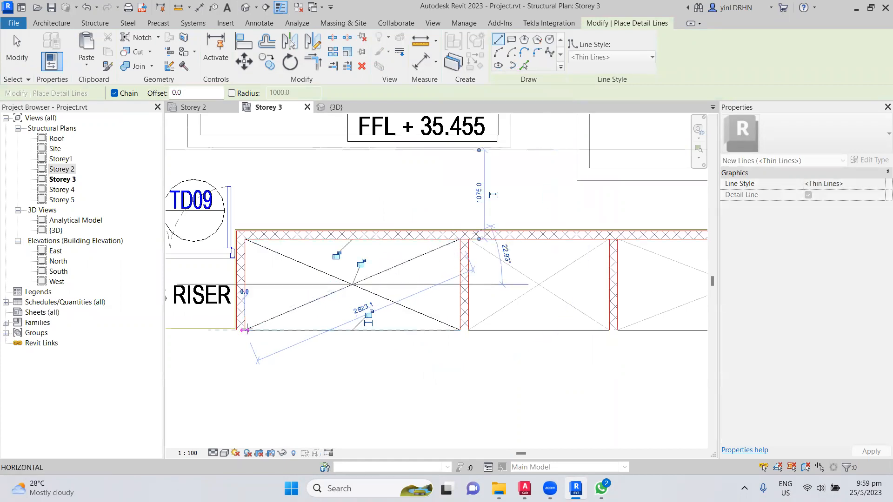
right_click(306, 381)
click(336, 198)
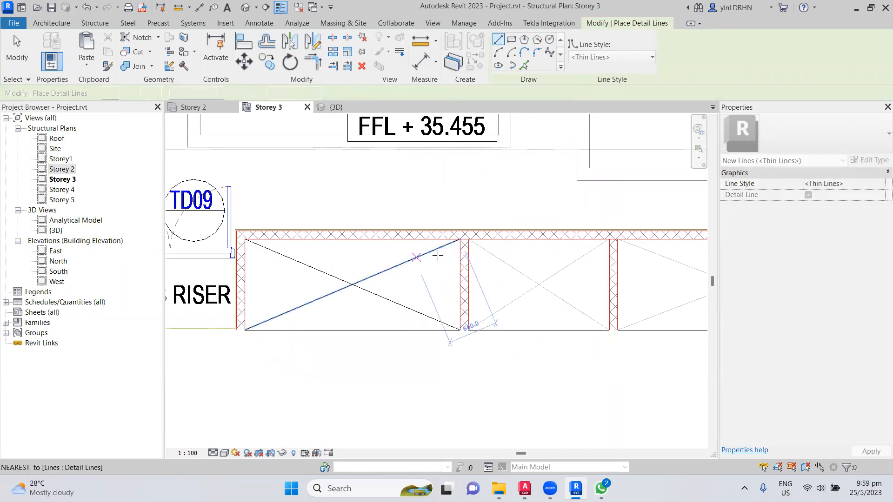
- Draw two corner-to-corner detail lines across the middle 1700 mm wide opening
click(609, 330)
right_click(587, 355)
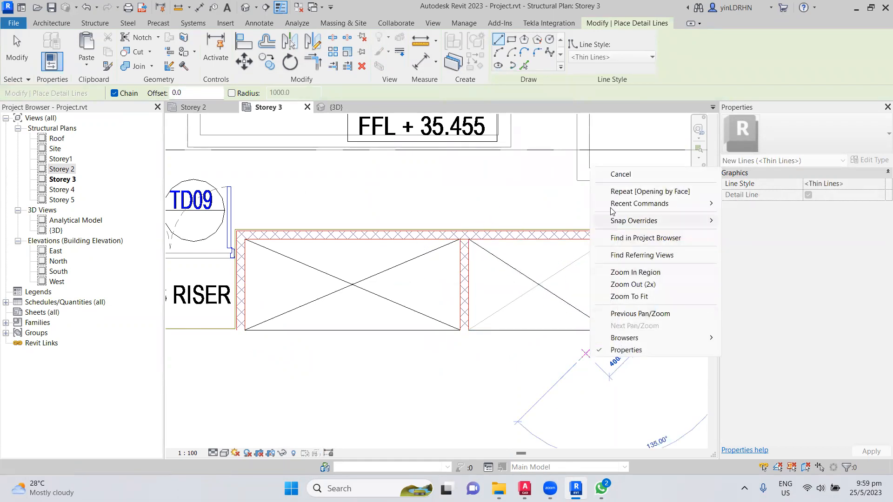
click(619, 180)
click(609, 239)
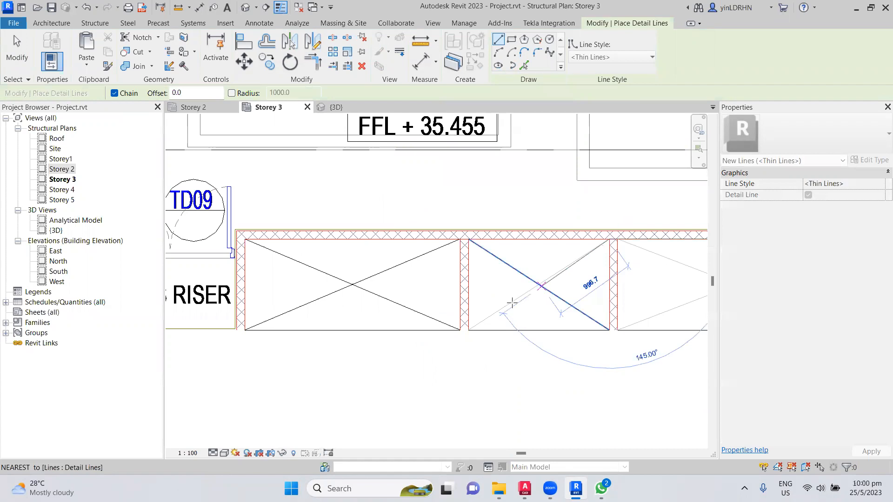
click(469, 330)
right_click(492, 354)
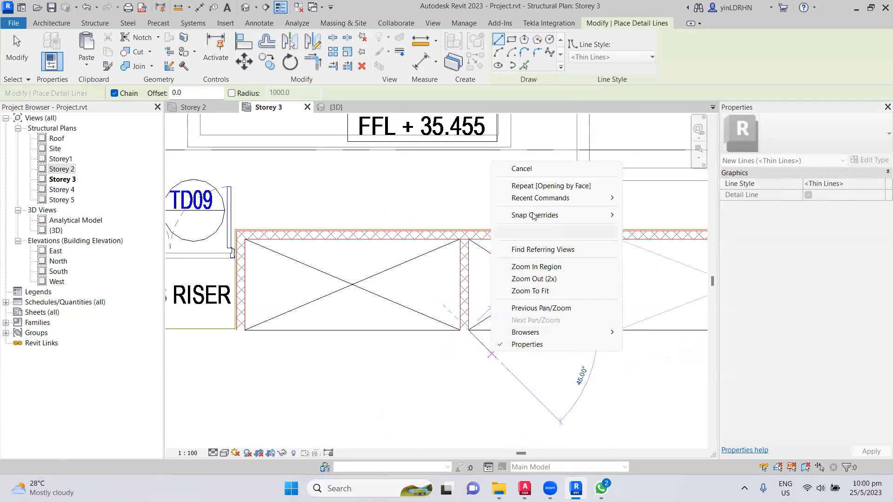
click(534, 173)
- Mark the last opening beside the fabric wall with two crossing diagonal detail lines and end the line command
middle_drag(389, 313, 165, 324)
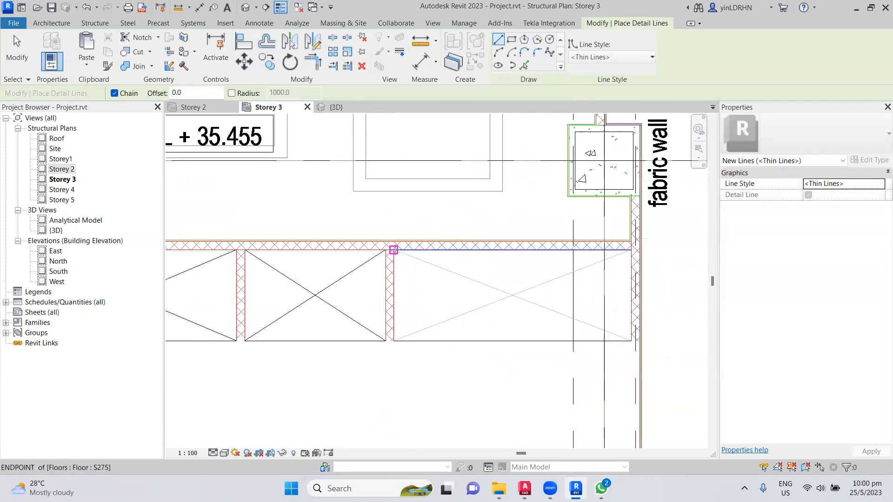
click(393, 250)
click(631, 340)
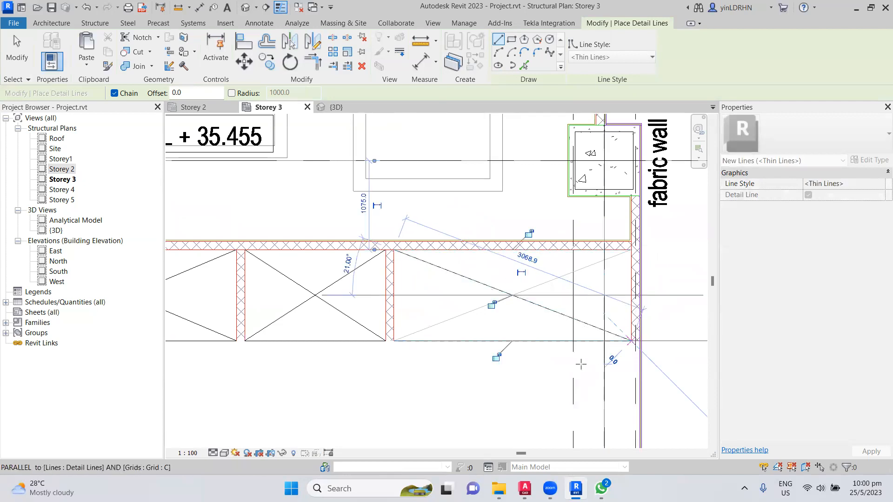
right_click(582, 364)
click(609, 182)
click(393, 341)
click(631, 250)
right_click(609, 274)
click(621, 281)
key(Escape)
key(Escape)
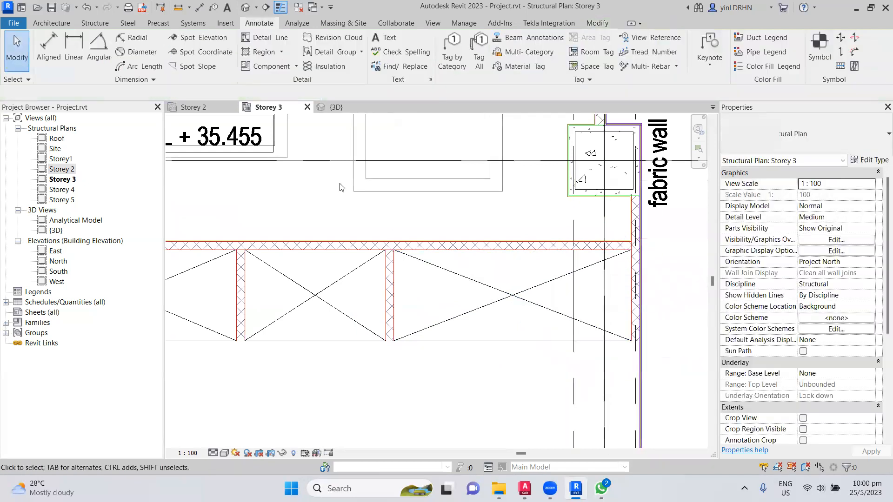
- Hide the imported KSH-COM4-21-05-S-AR-WSO-L3 drawing in the 3D view through its visibility overrides
click(337, 107)
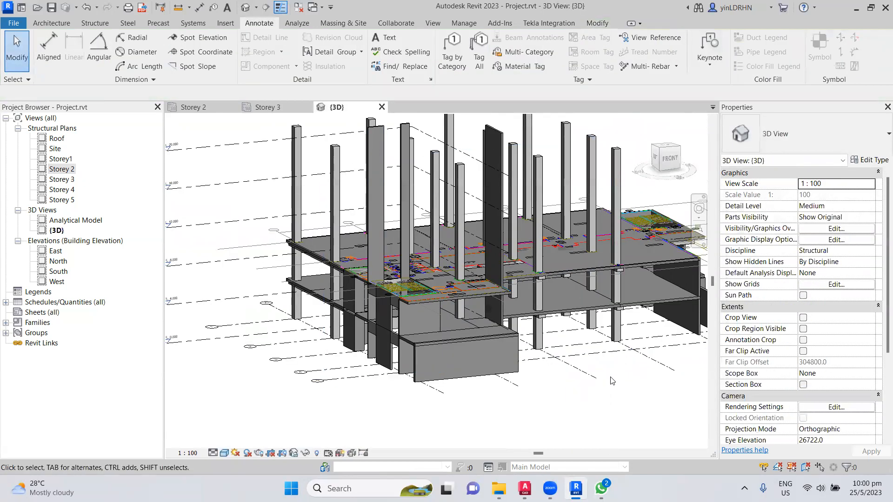
shift+middle_drag(606, 390, 535, 446)
middle_drag(533, 380, 527, 296)
ctrl+middle_drag(498, 352, 496, 380)
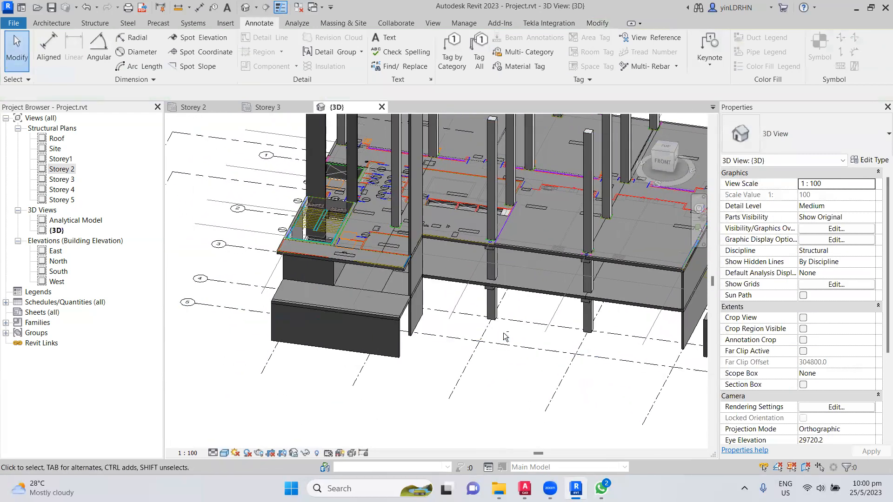
shift+middle_drag(505, 337, 485, 388)
scroll(439, 272, up, 3)
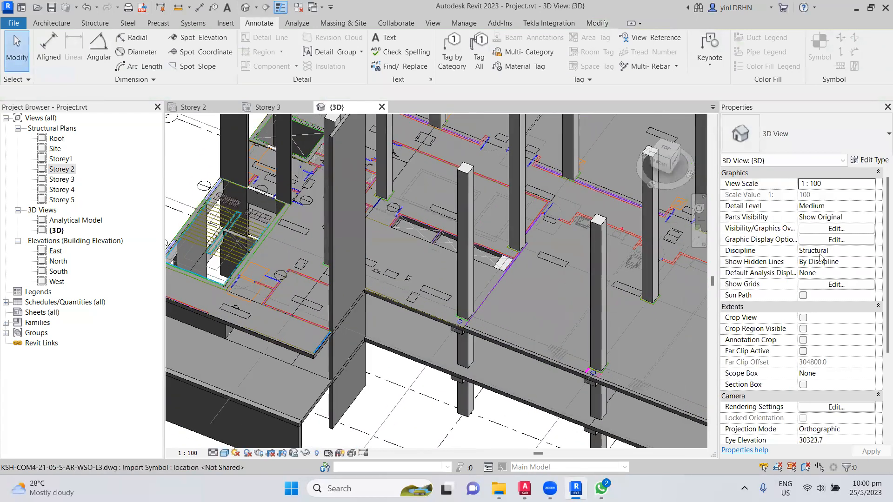
click(817, 230)
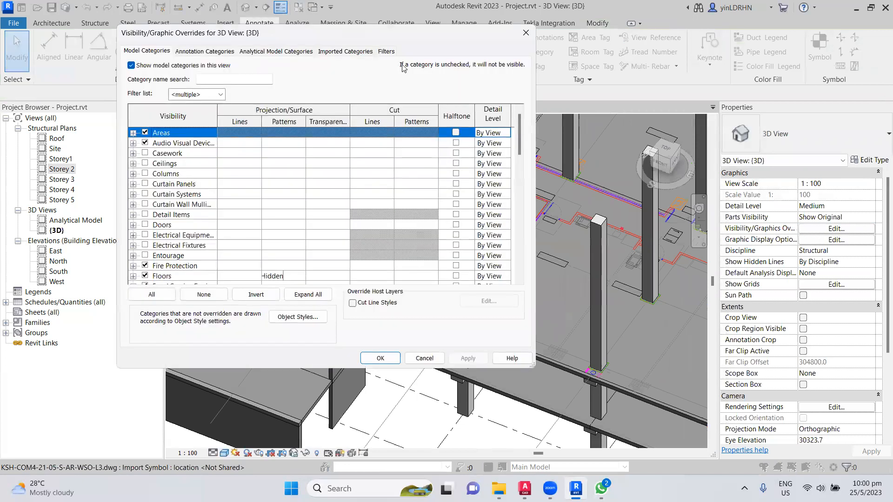
click(347, 51)
click(144, 123)
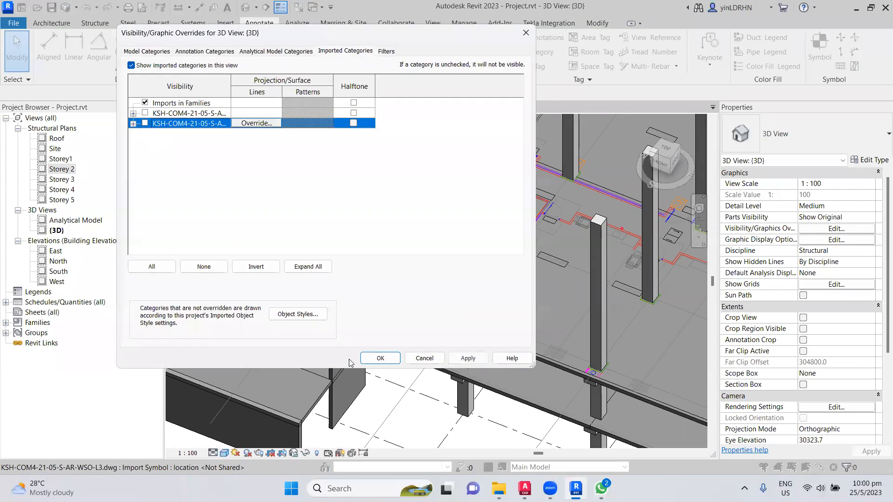
click(380, 359)
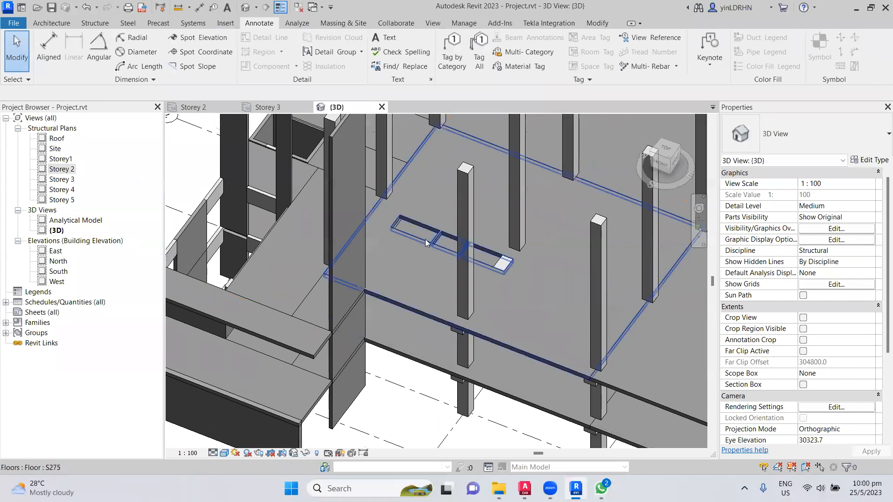
- Inspect the three new shaft openings in the S275 floor in 3D, and close the 3D view
scroll(432, 269, up, 4)
shift+middle_drag(438, 297, 470, 218)
middle_drag(489, 257, 463, 385)
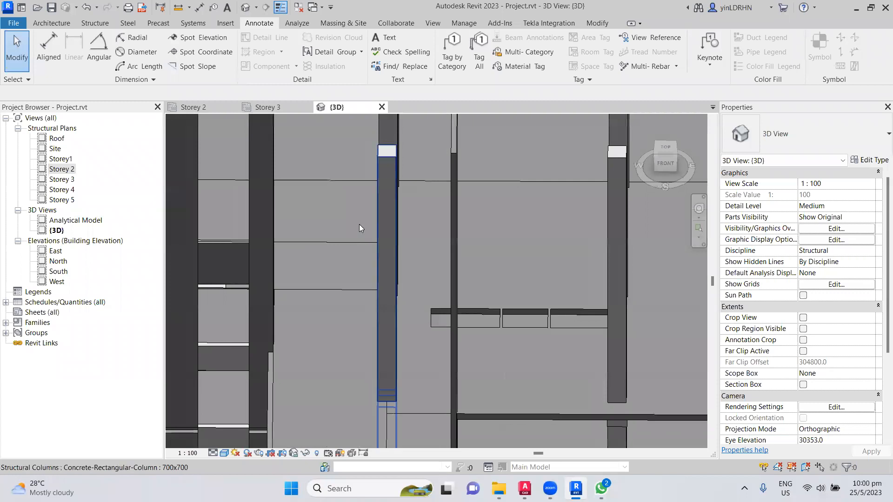
click(382, 107)
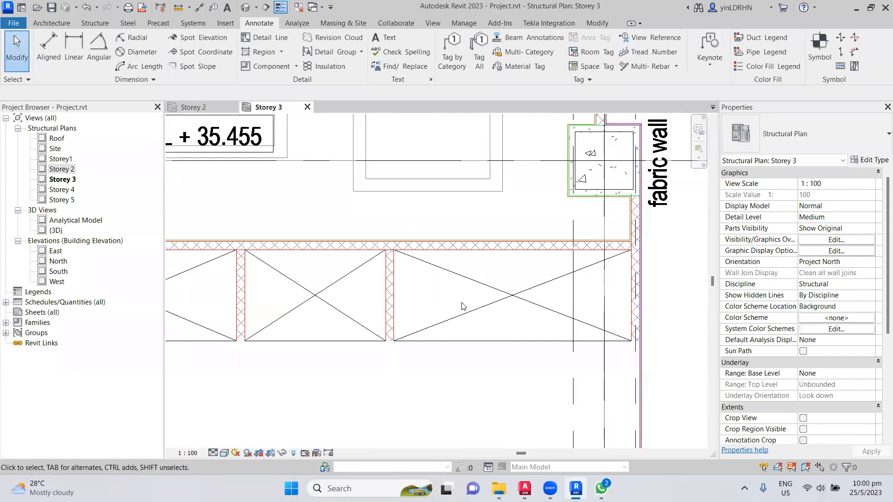
- Start a by-face opening in the S275 floor and sketch a 315 by 720 mm rectangle over the TEL riser shaft
scroll(462, 307, down, 5)
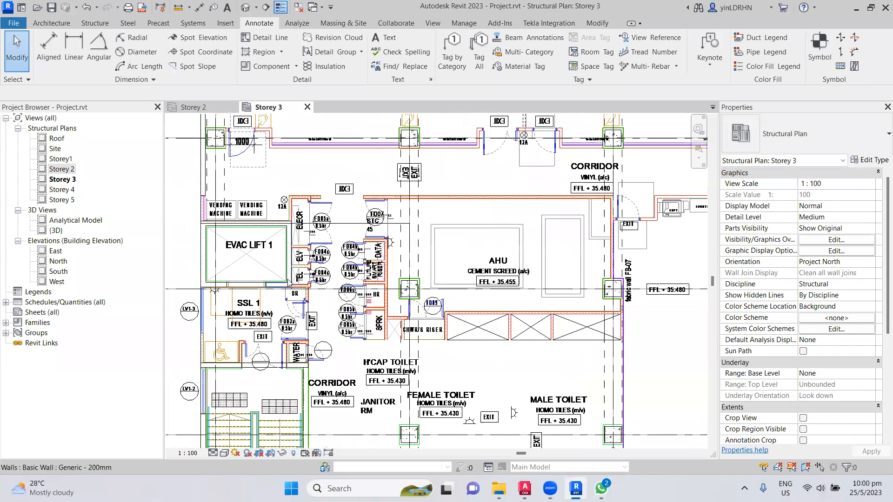
scroll(292, 282, up, 5)
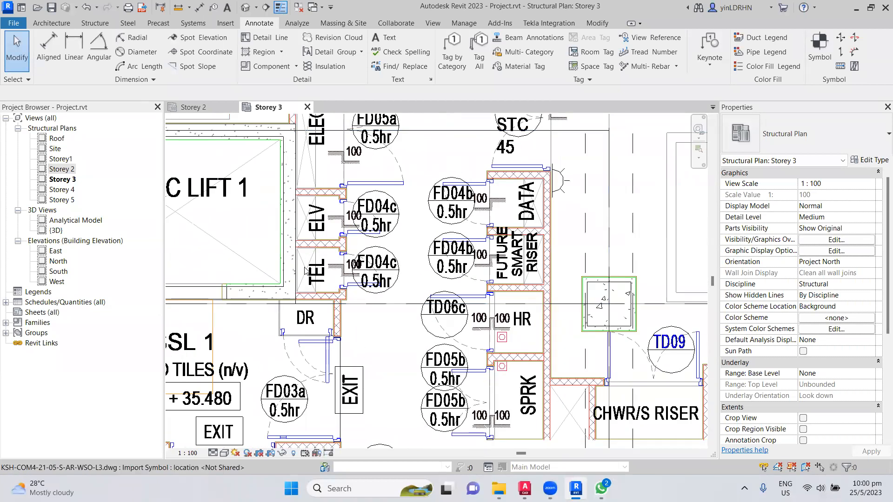
middle_drag(376, 269, 373, 358)
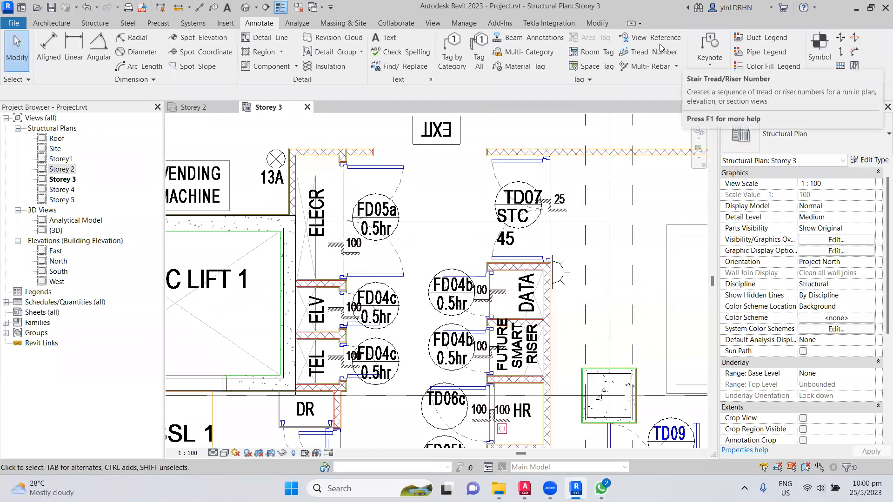
click(104, 26)
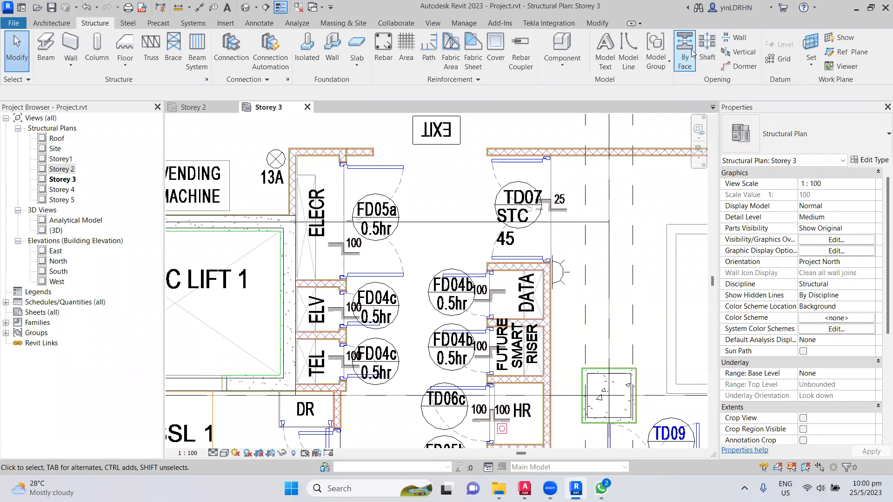
click(692, 53)
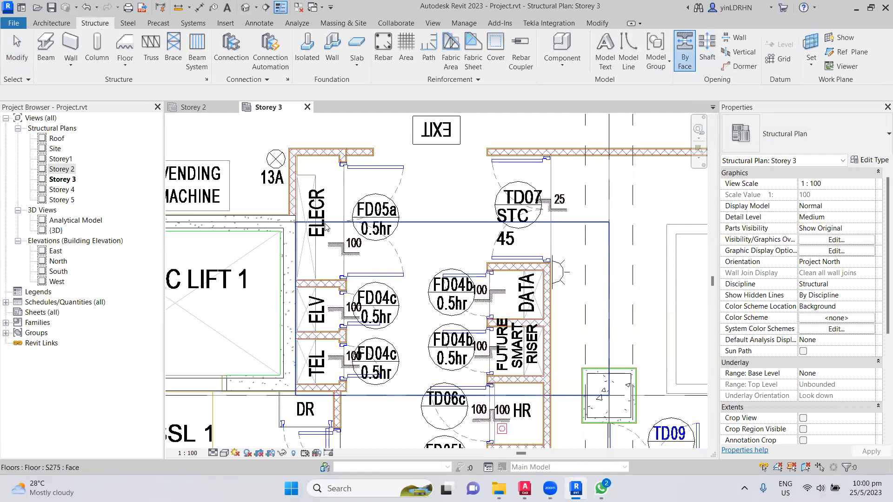
click(326, 228)
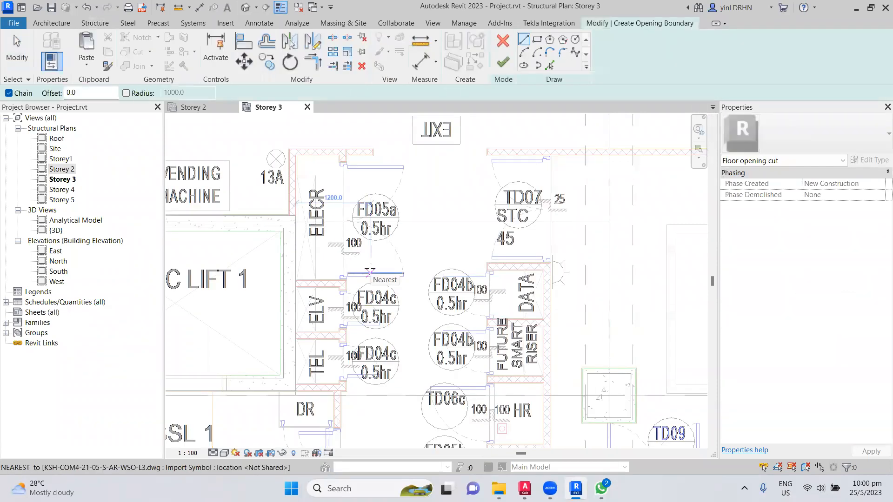
scroll(317, 376, up, 2)
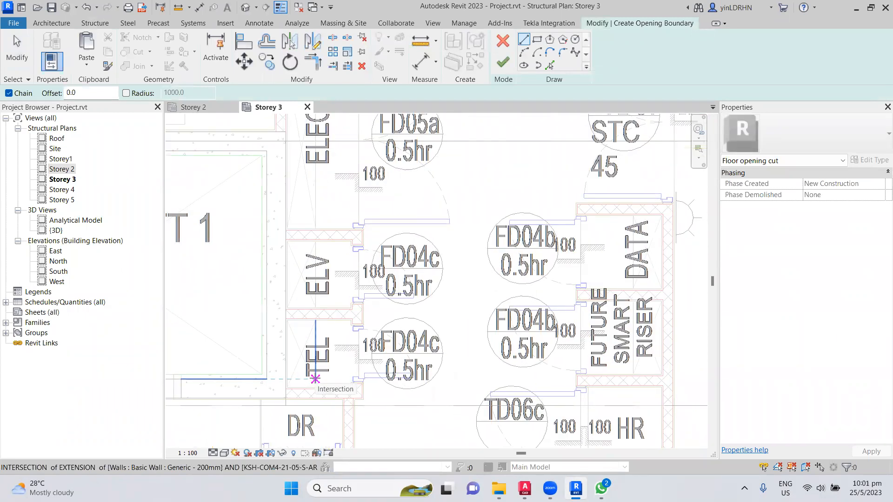
click(537, 39)
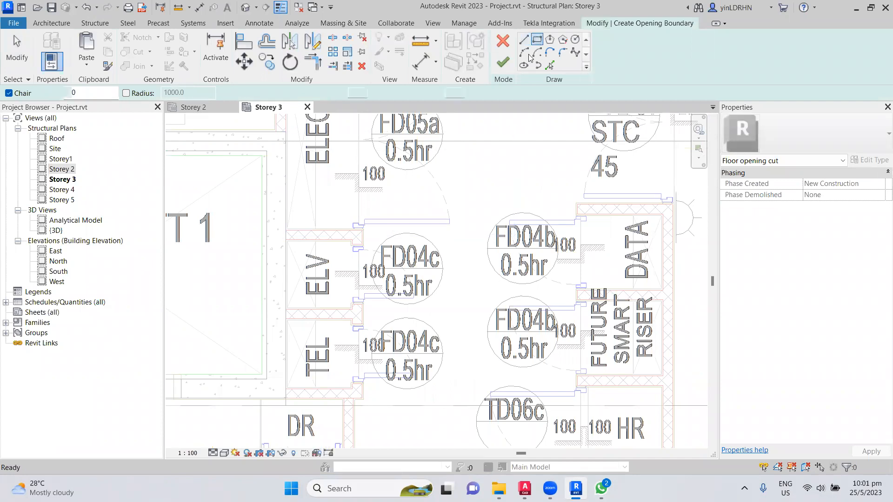
scroll(293, 328, up, 3)
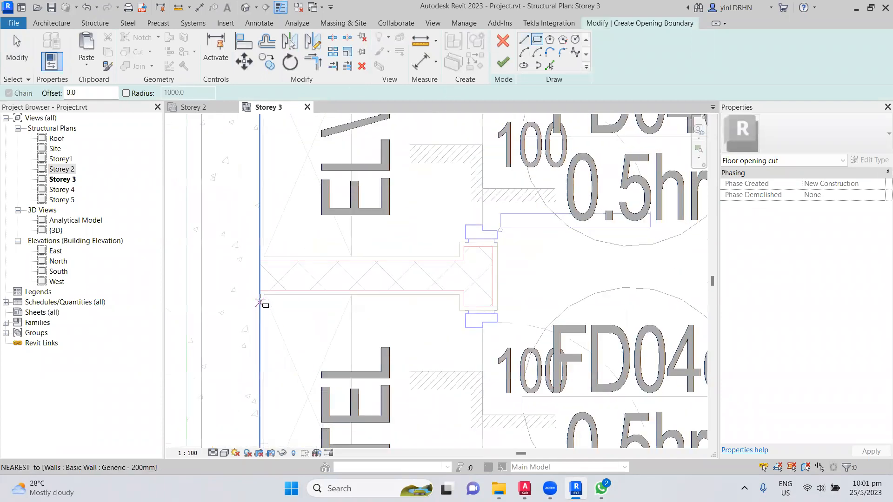
click(264, 295)
middle_drag(339, 369, 323, 280)
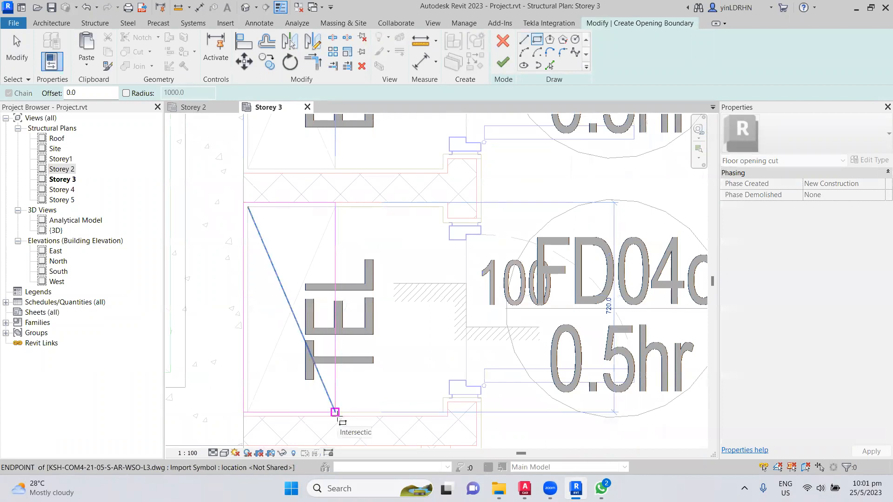
scroll(336, 413, up, 2)
scroll(334, 413, up, 1)
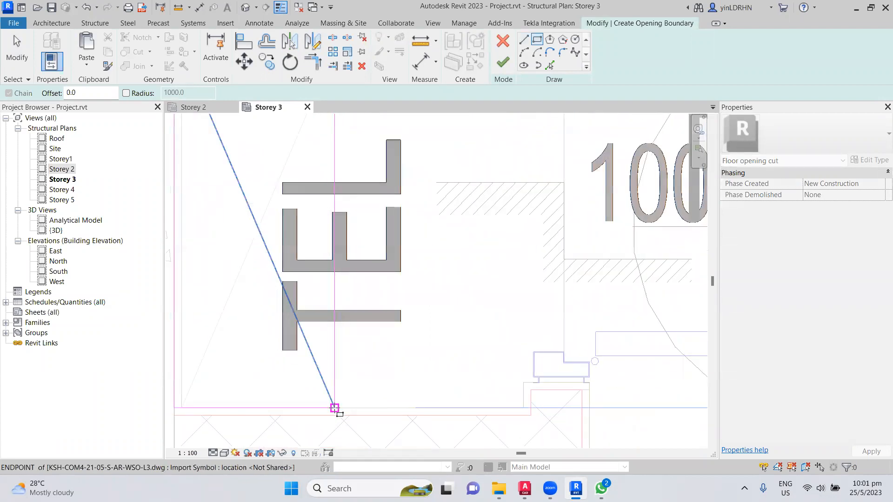
click(335, 409)
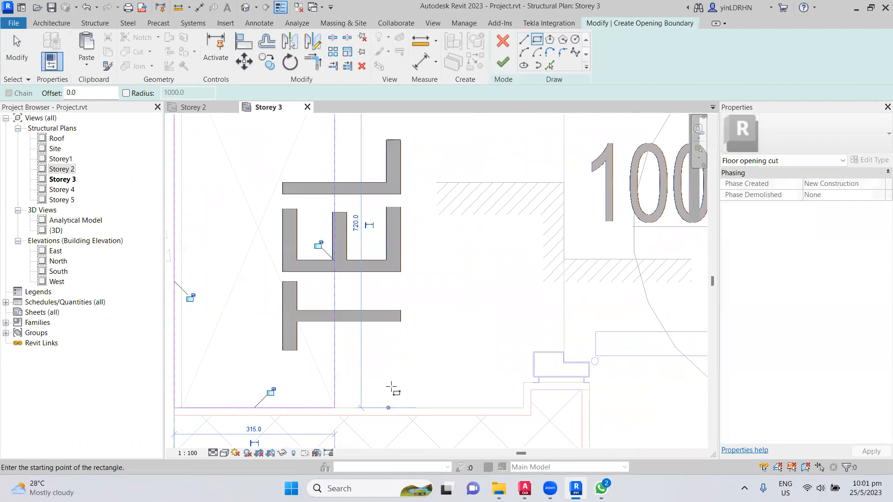
- Sketch a second opening rectangle about 300 mm wide over the ELV riser shaft, following the imported drawing
scroll(367, 268, down, 2)
mouse_move(409, 267)
middle_down()
mouse_move(416, 162)
mouse_move(422, 325)
middle_up()
click(274, 189)
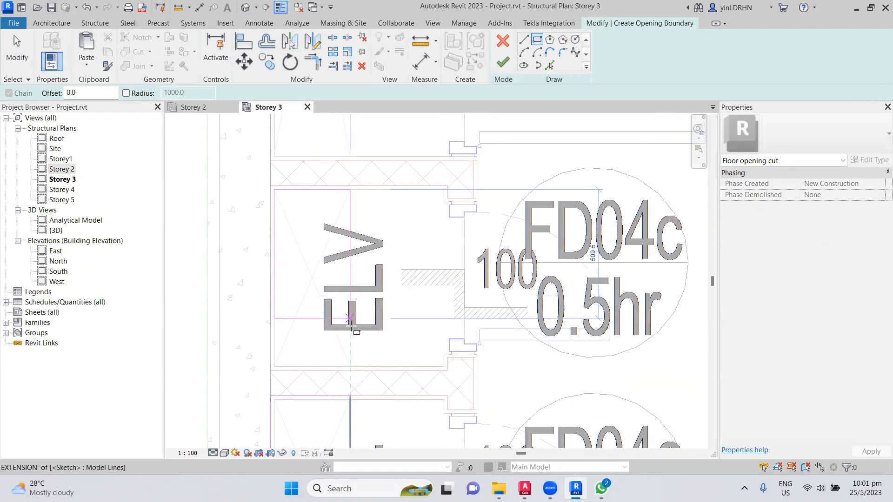
click(350, 323)
- Sketch a rectangle over the ELECR riser shaft down to the dividing wall, and finish the floor opening
middle_drag(350, 163, 350, 261)
middle_drag(346, 142, 347, 274)
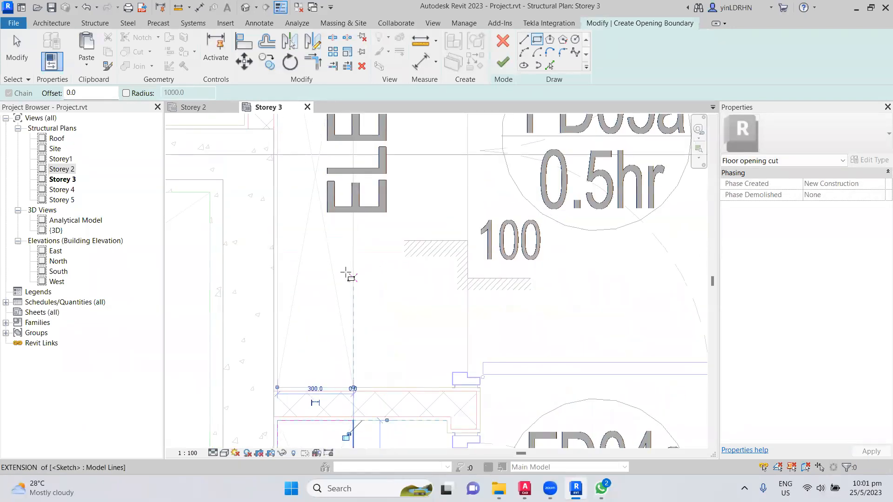
scroll(347, 275, down, 2)
middle_drag(319, 194, 328, 227)
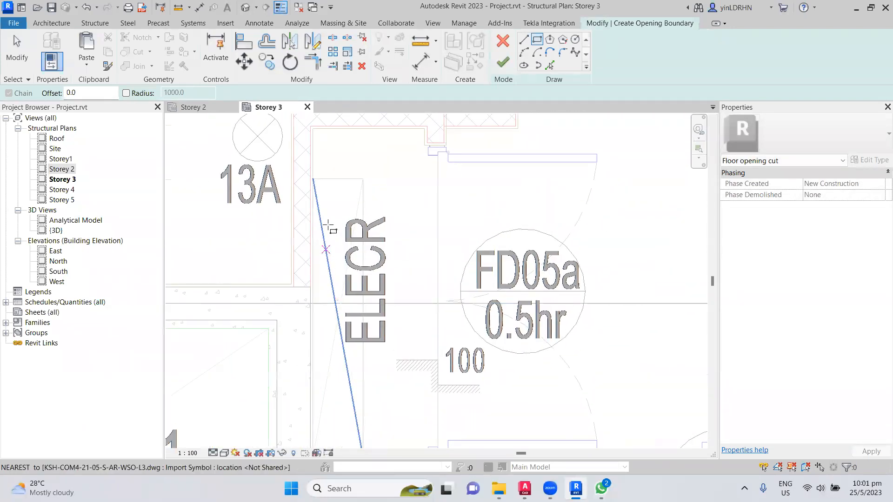
click(310, 179)
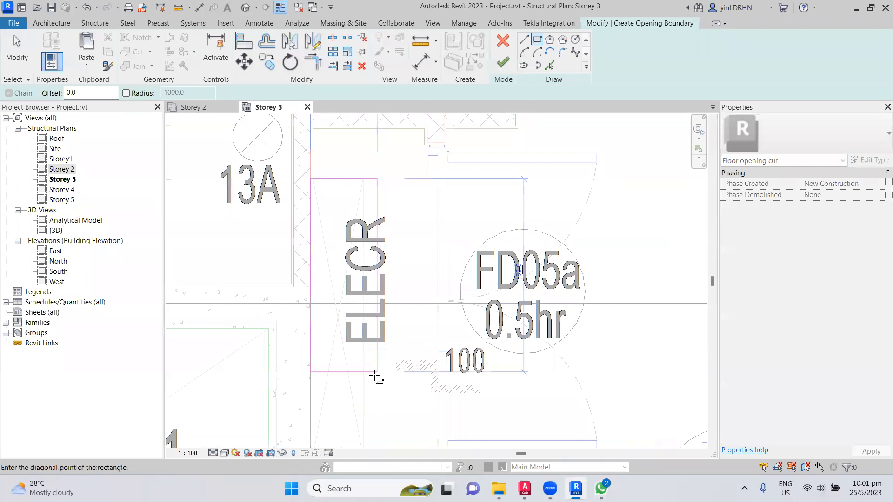
middle_drag(378, 375, 349, 274)
click(342, 328)
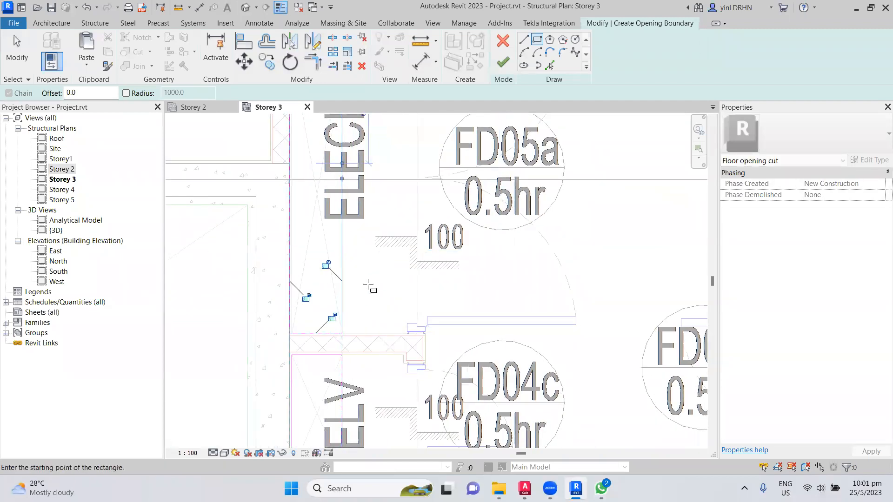
click(499, 69)
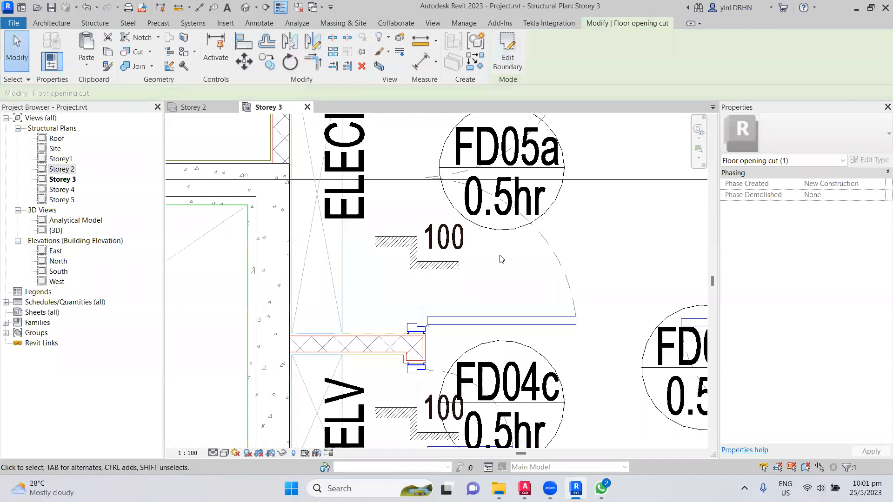
key(Escape)
- Mark the ELECR opening with two crossing diagonal detail lines in the Thin Lines style
scroll(500, 260, down, 2)
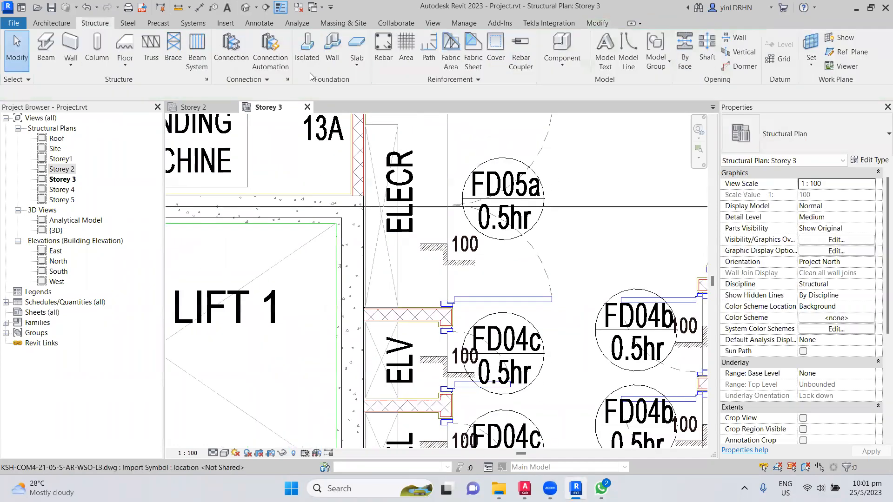
click(258, 23)
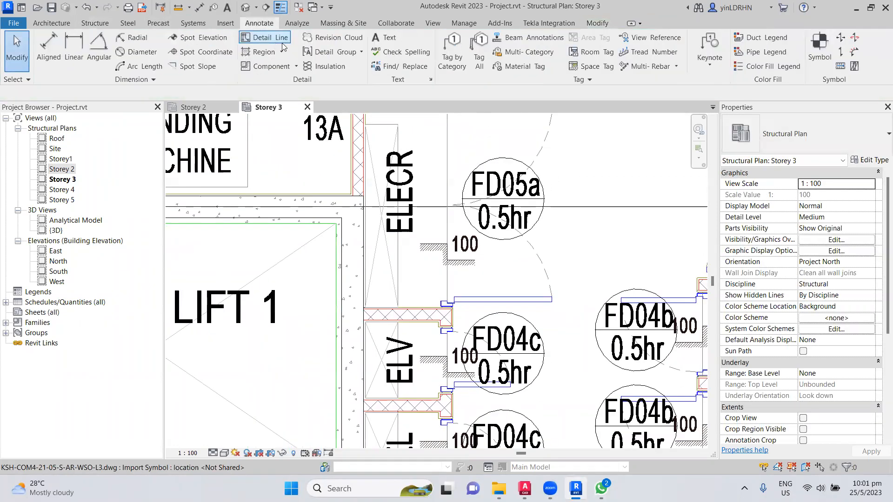
click(260, 38)
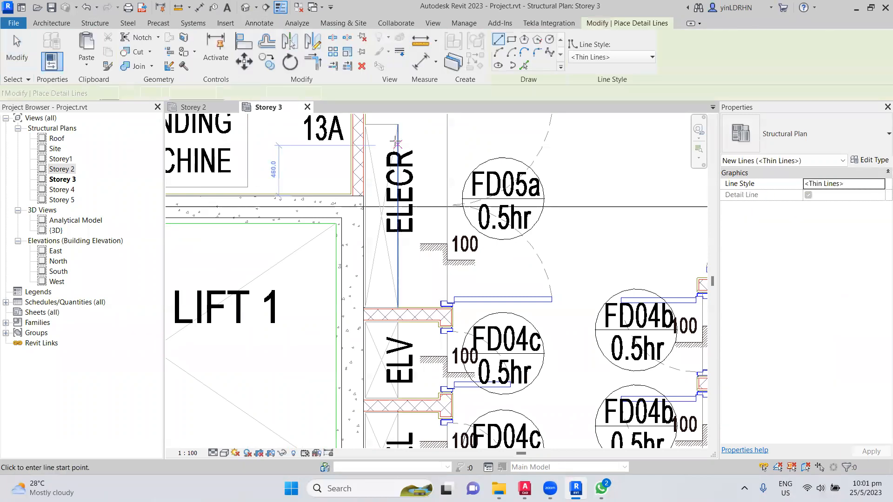
click(363, 307)
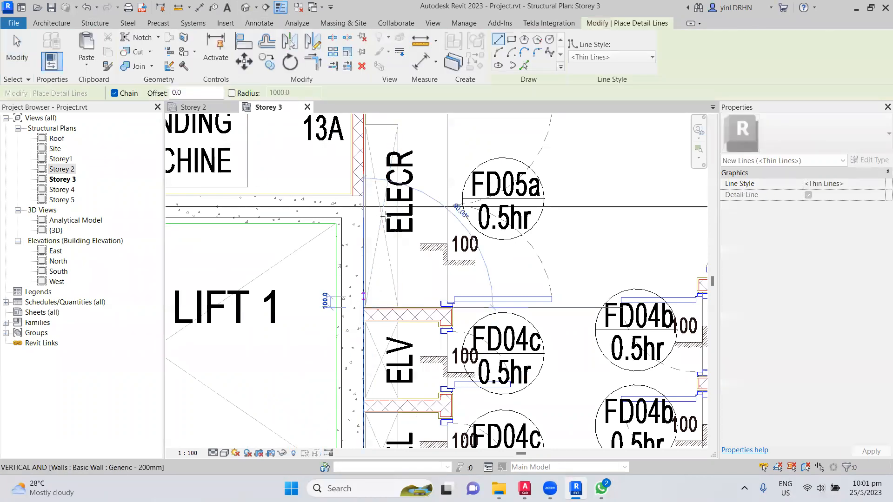
click(396, 126)
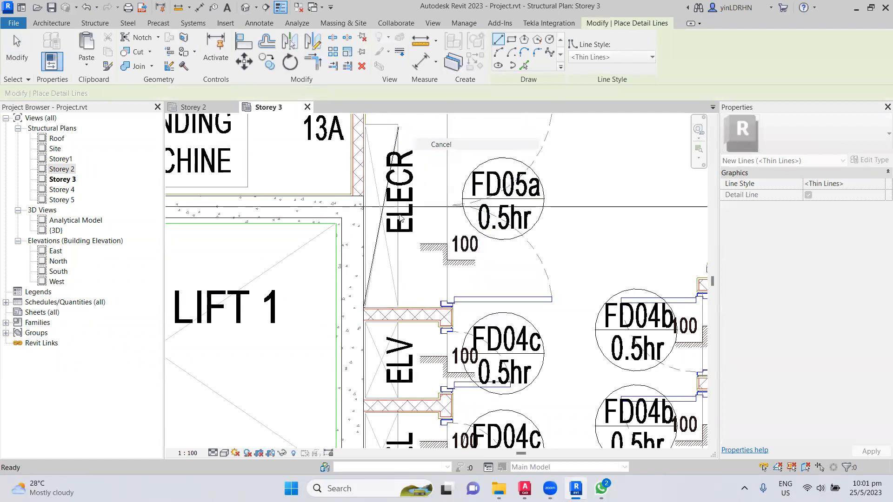
click(398, 307)
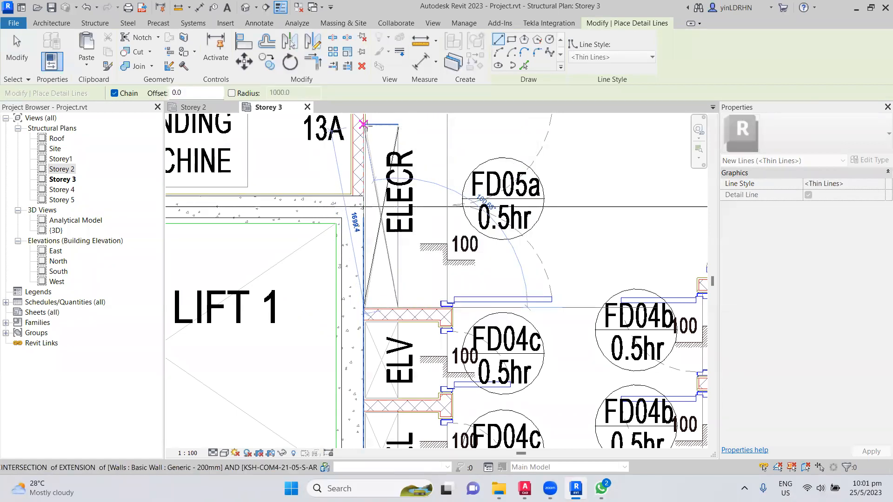
right_click(425, 131)
click(440, 142)
- Draw two crossing diagonal detail lines from corner to corner of the ELV opening
scroll(454, 233, down, 3)
scroll(401, 324, up, 3)
scroll(401, 324, up, 2)
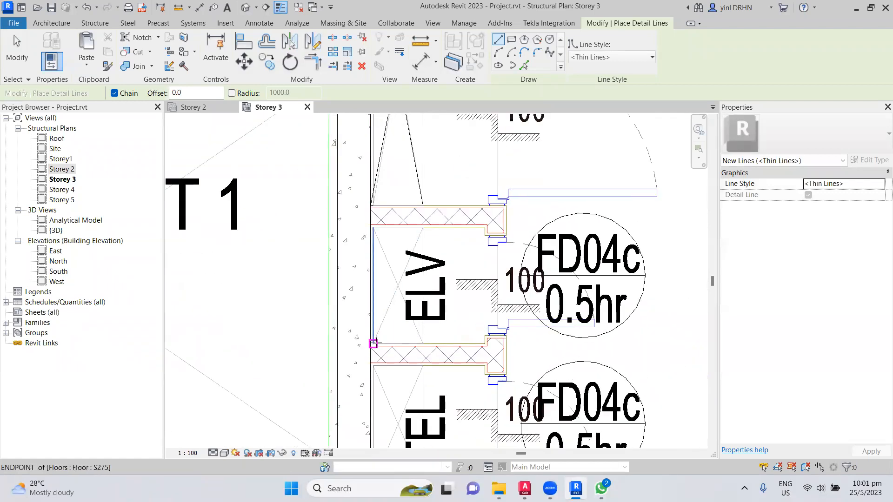
click(373, 344)
click(423, 227)
right_click(460, 238)
click(464, 248)
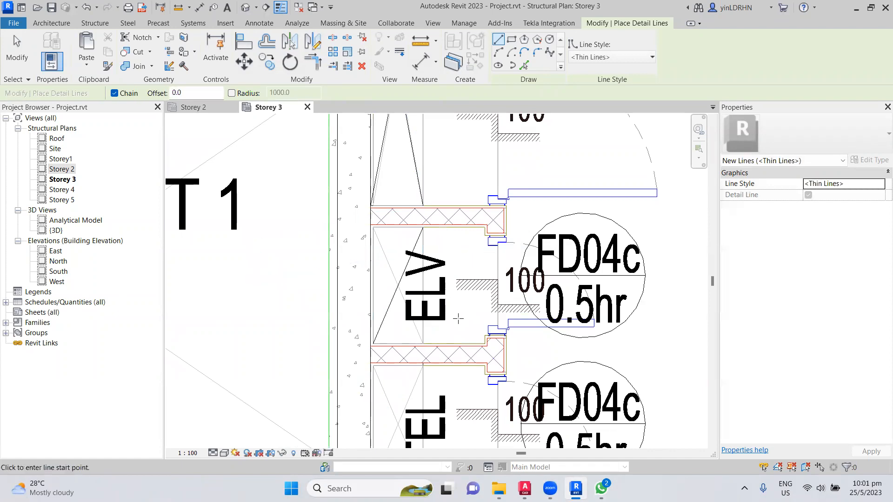
click(373, 227)
right_click(453, 260)
click(475, 267)
- Cross the TEL opening with two diagonal detail lines and end the line command
middle_drag(444, 366, 442, 183)
scroll(421, 273, up, 1)
scroll(400, 297, up, 1)
click(354, 306)
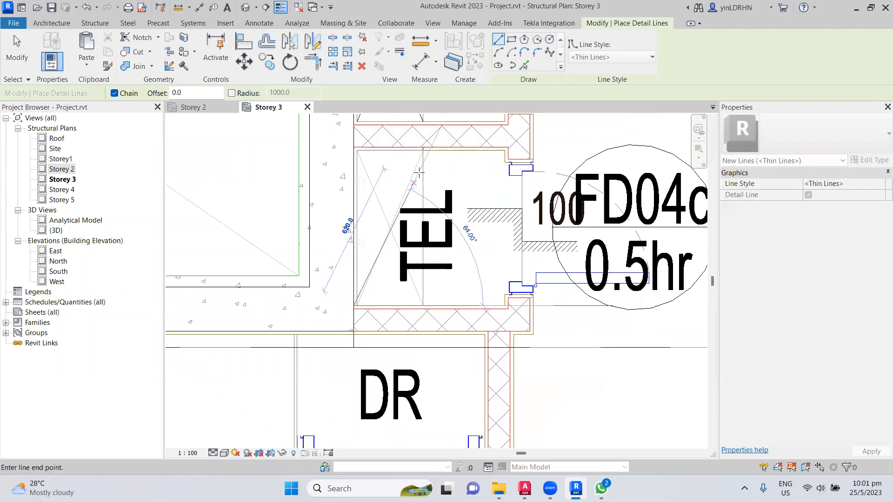
click(421, 148)
right_click(457, 168)
click(470, 174)
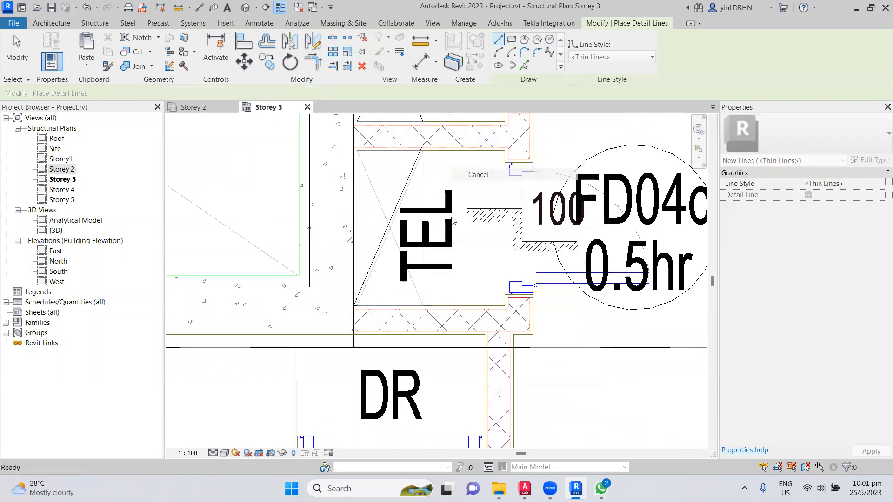
click(425, 307)
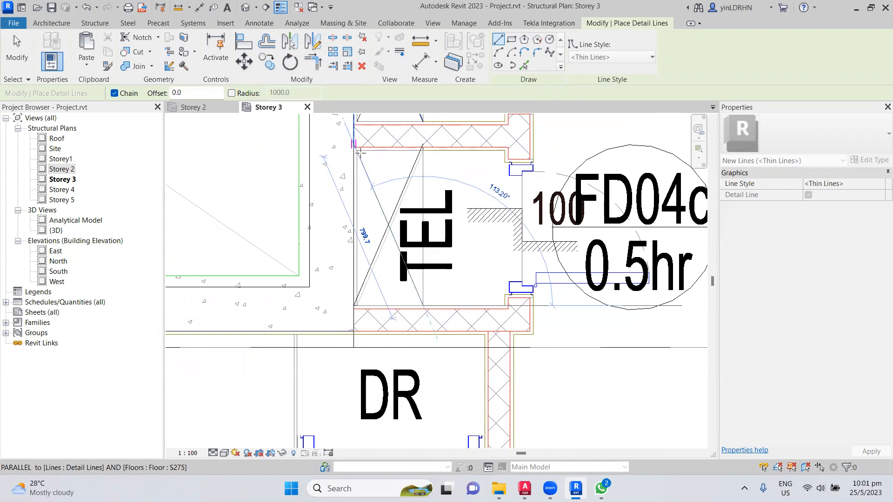
click(358, 152)
right_click(396, 180)
click(408, 186)
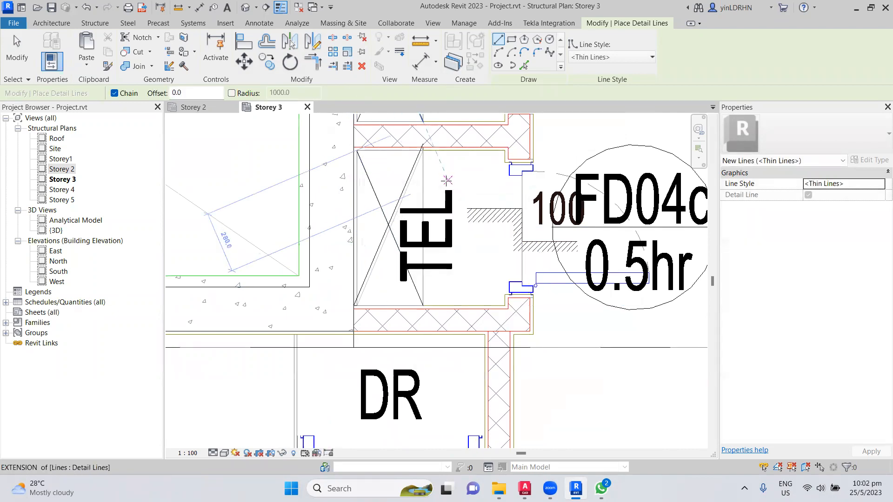
key(Escape)
- Cut a by-face floor opening with a rectangle about 300 by 770 mm over the DATA riser shaft
scroll(450, 219, down, 2)
scroll(450, 218, down, 2)
middle_drag(449, 219, 465, 342)
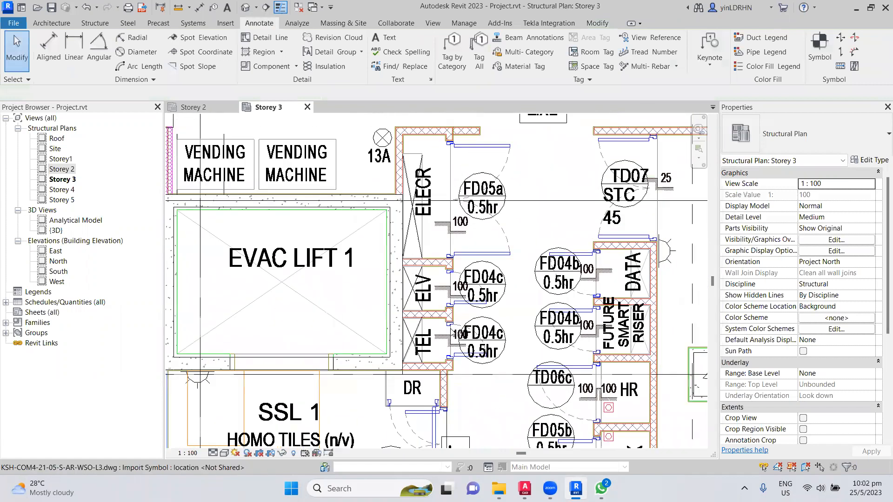
middle_drag(573, 353, 498, 305)
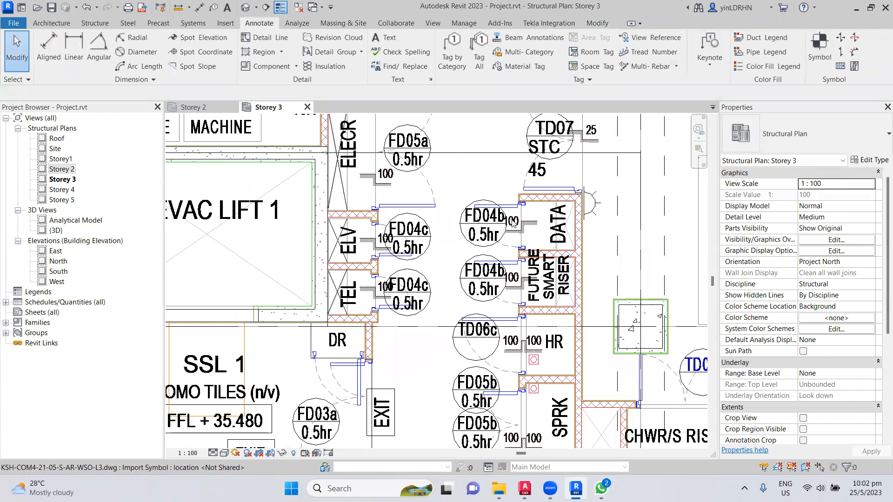
click(94, 22)
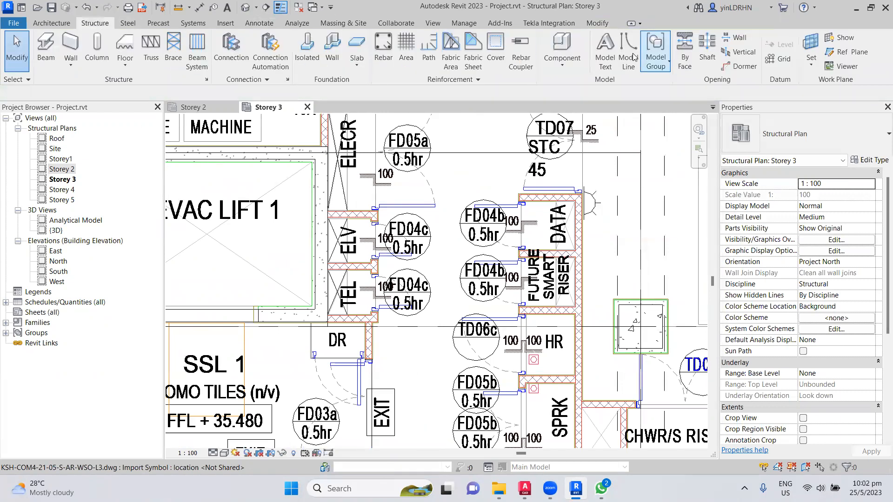
click(685, 49)
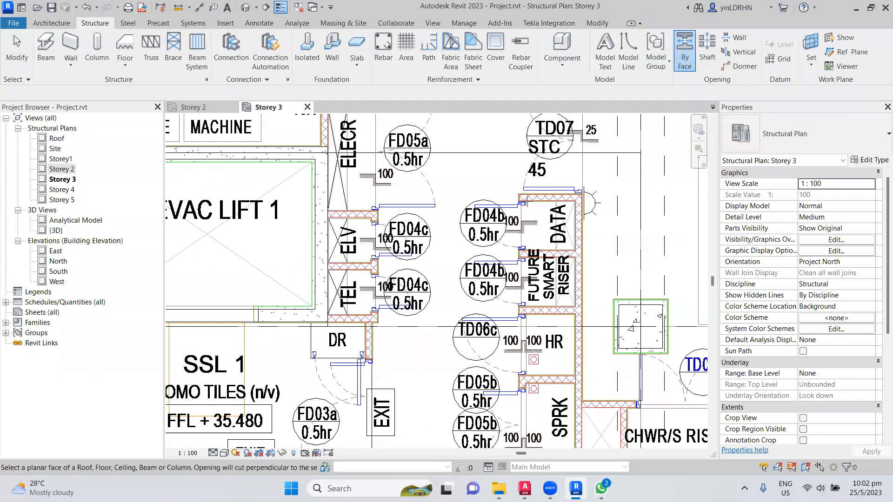
click(512, 151)
scroll(548, 133, up, 3)
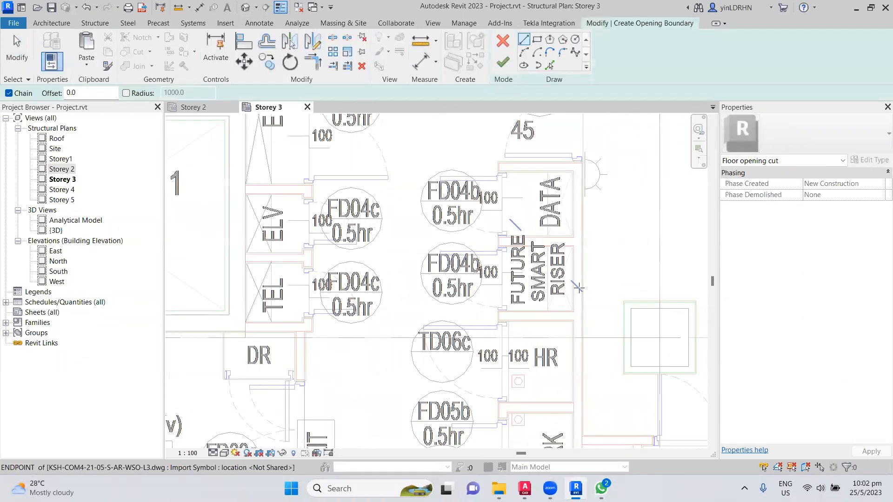
scroll(548, 134, up, 2)
click(531, 133)
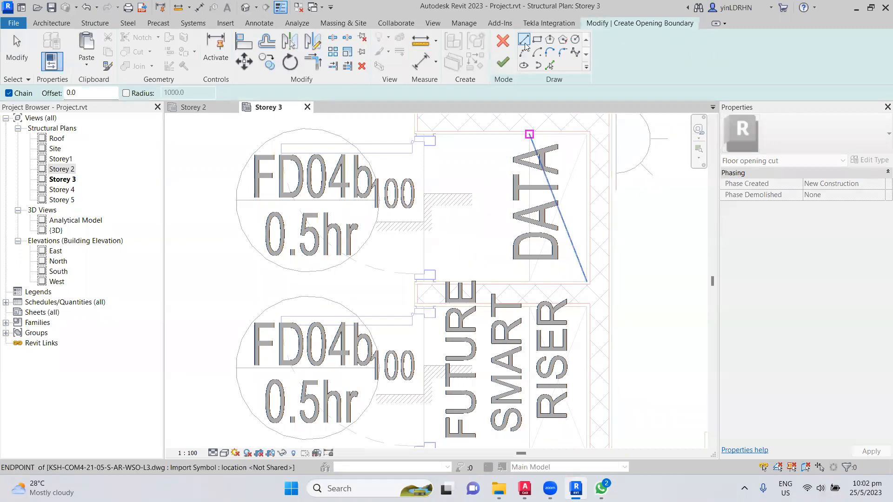
click(537, 39)
click(530, 134)
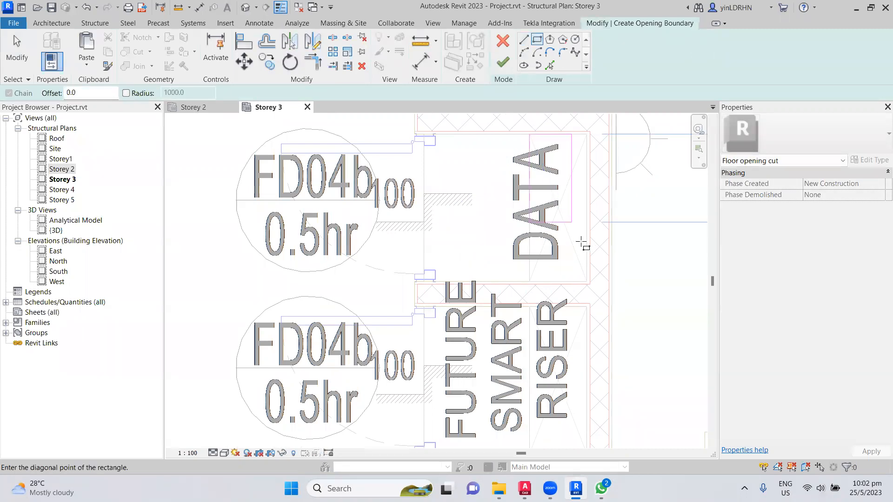
click(587, 281)
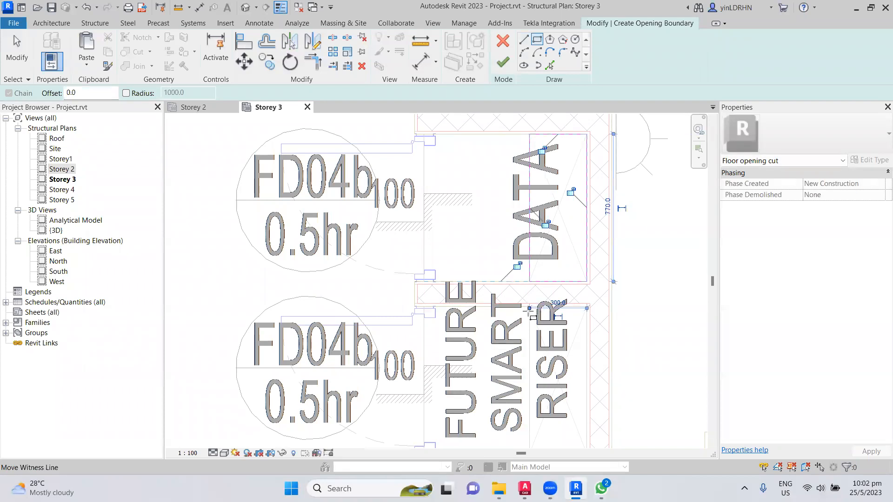
middle_drag(554, 360, 536, 251)
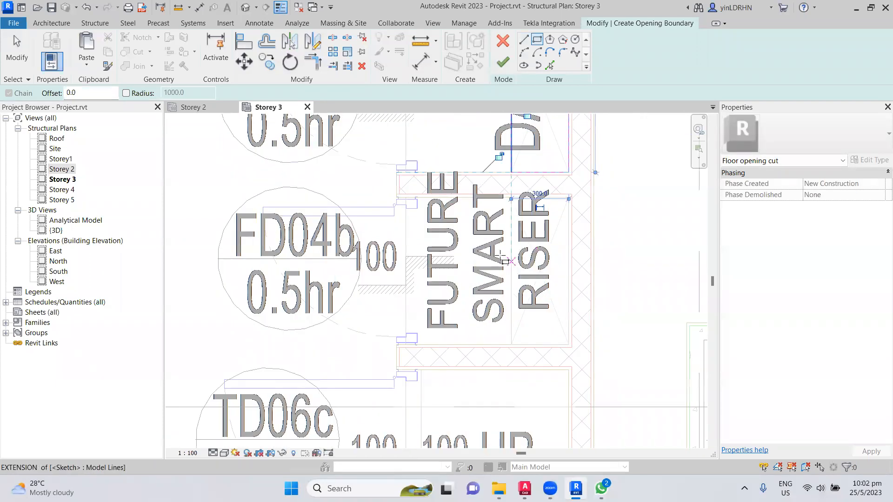
click(503, 62)
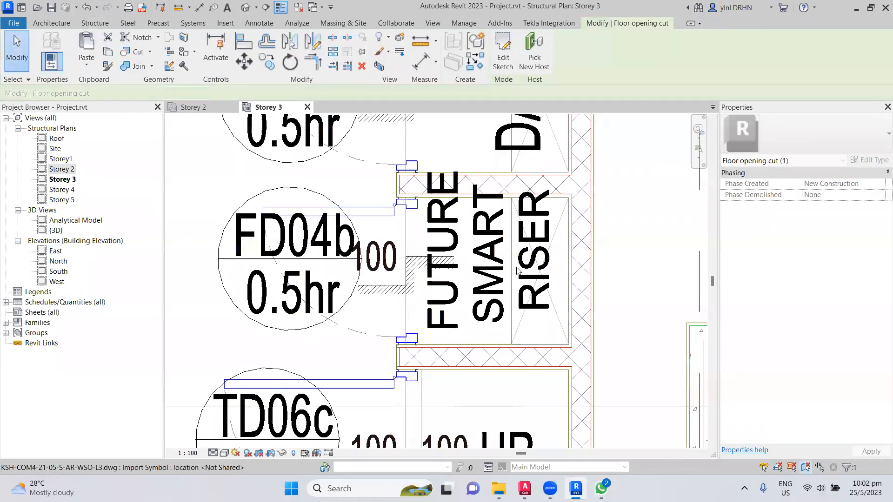
- Begin another by-face opening in the Storey 3 floor and sketch a rectangle about 300 by 770 mm over the DATA shaft
middle_drag(520, 196, 527, 254)
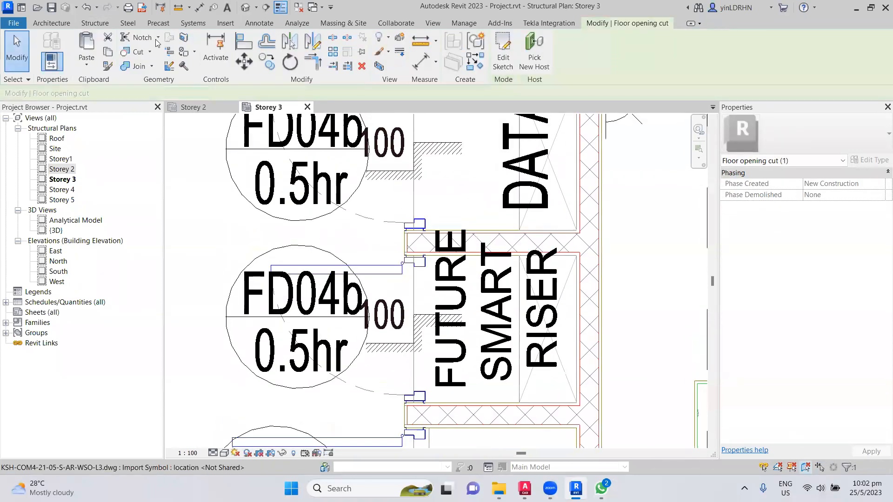
click(89, 21)
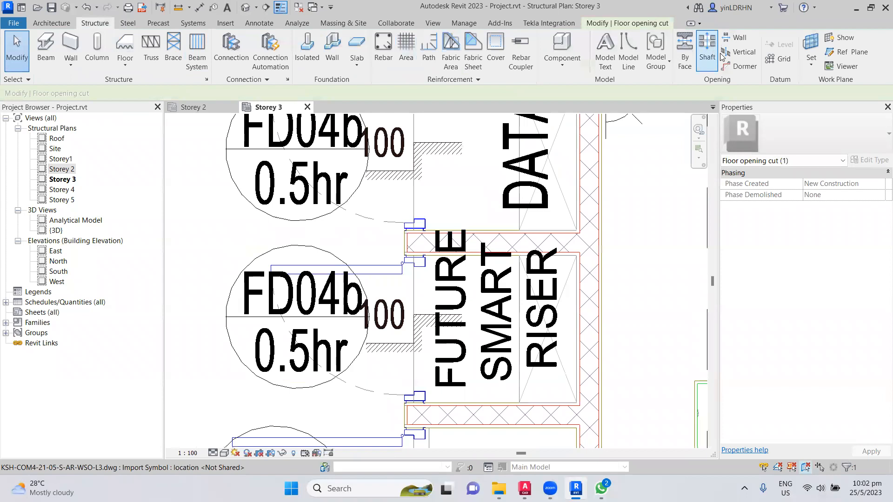
click(686, 51)
scroll(518, 273, down, 2)
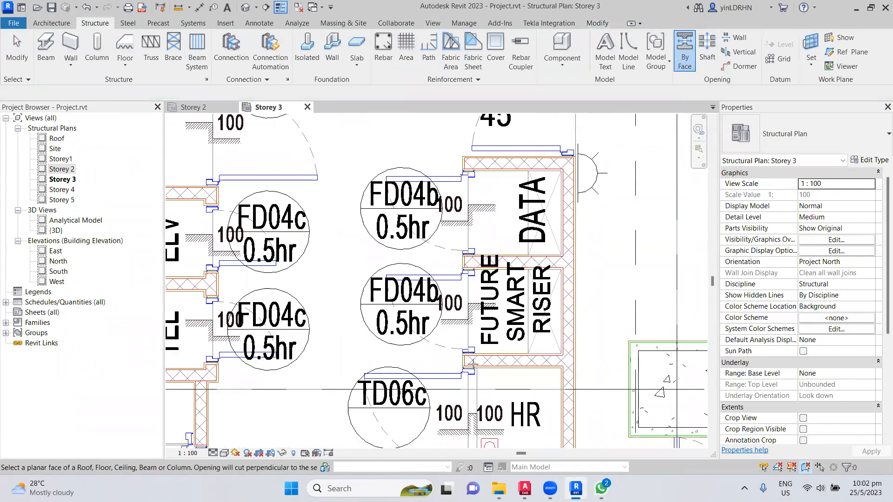
scroll(521, 208, down, 2)
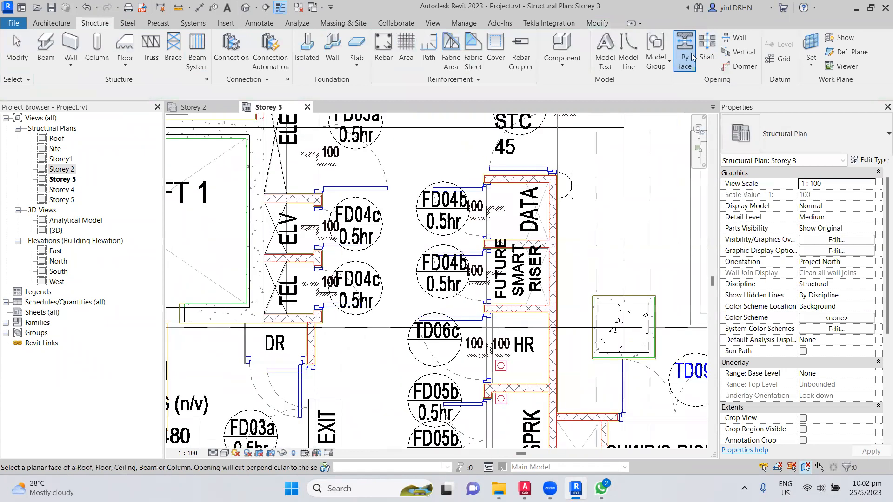
click(475, 128)
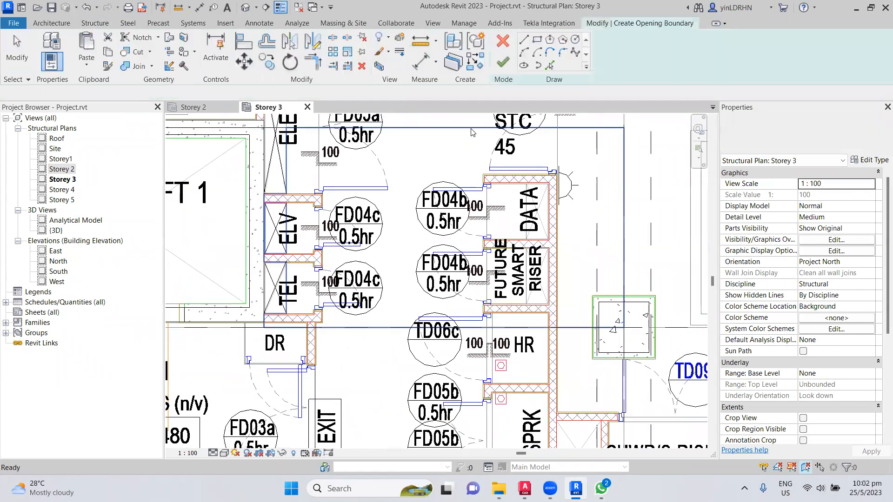
scroll(537, 212, up, 4)
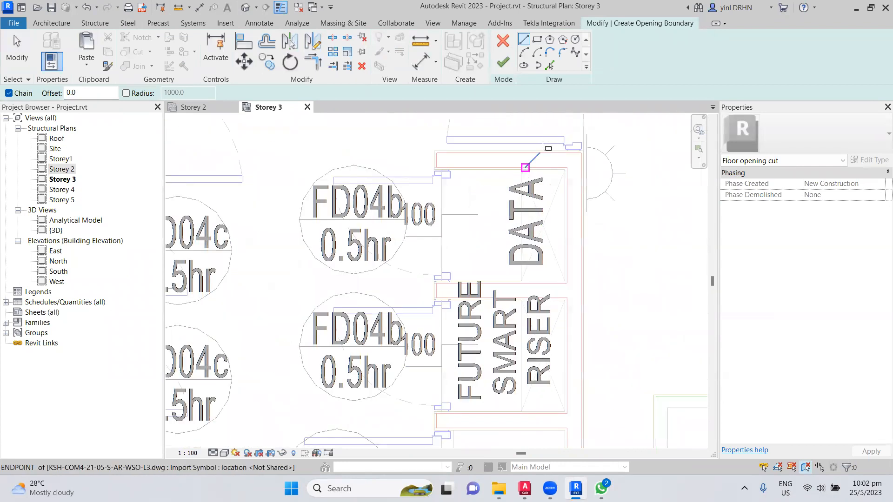
scroll(526, 180, up, 3)
click(517, 162)
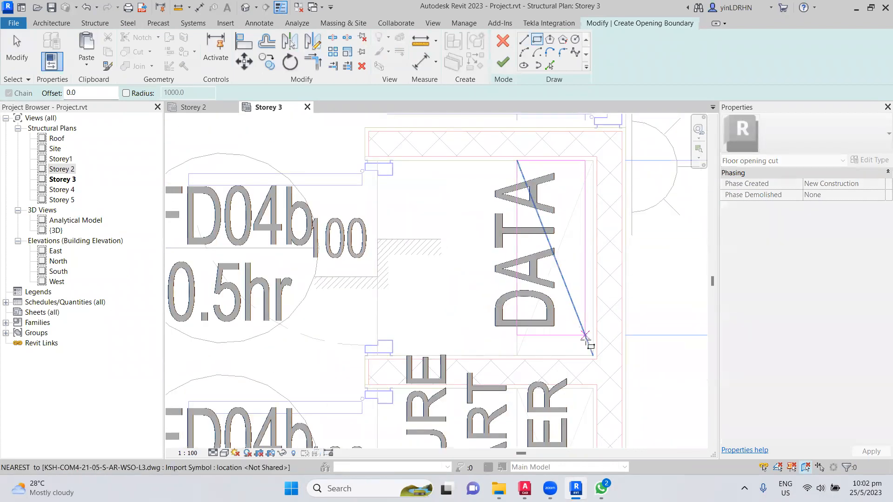
click(593, 356)
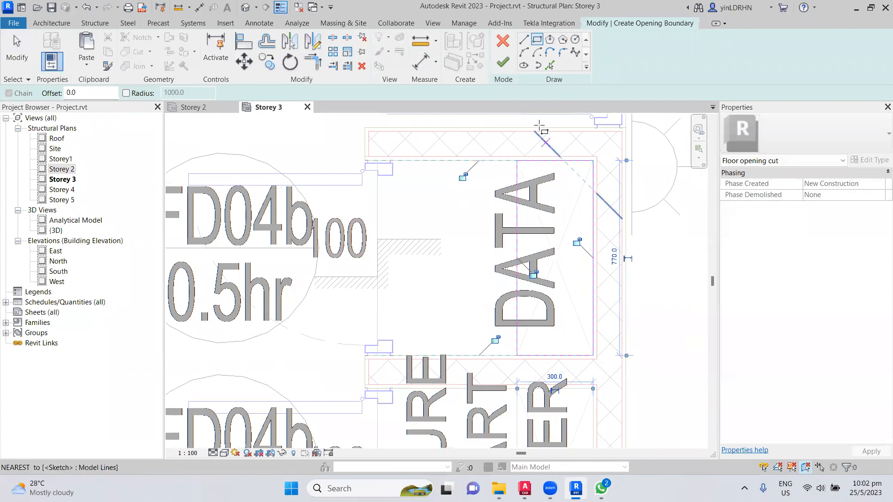
- Add a rectangle about 300 by 770 mm over the Future Smart Riser shaft to the same sketch, and finish the opening
middle_drag(533, 341, 515, 205)
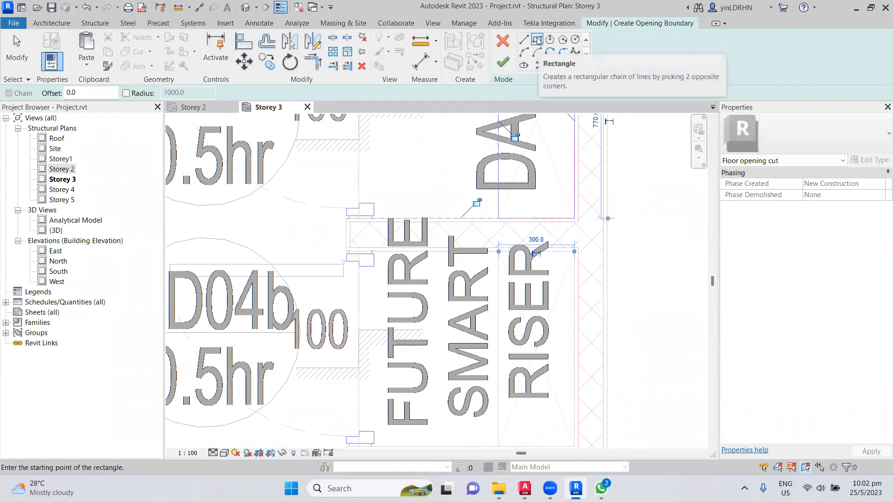
scroll(507, 265, up, 2)
click(492, 242)
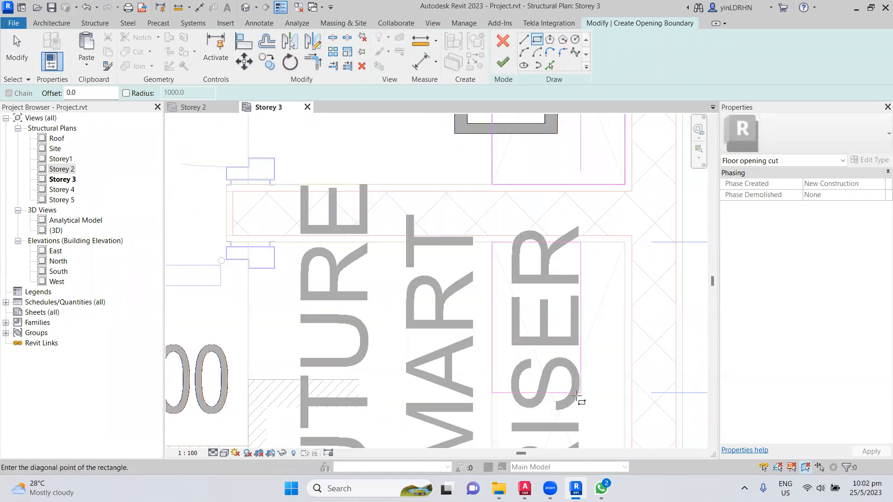
middle_drag(580, 392, 549, 167)
click(594, 358)
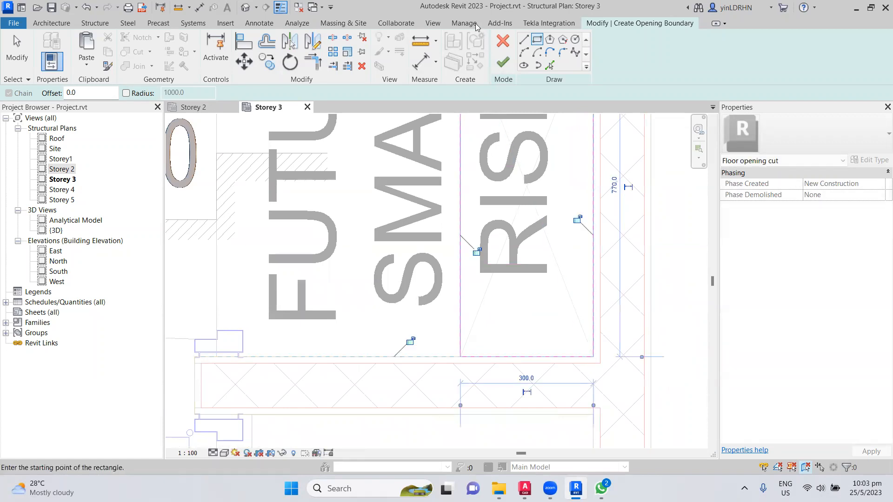
click(503, 62)
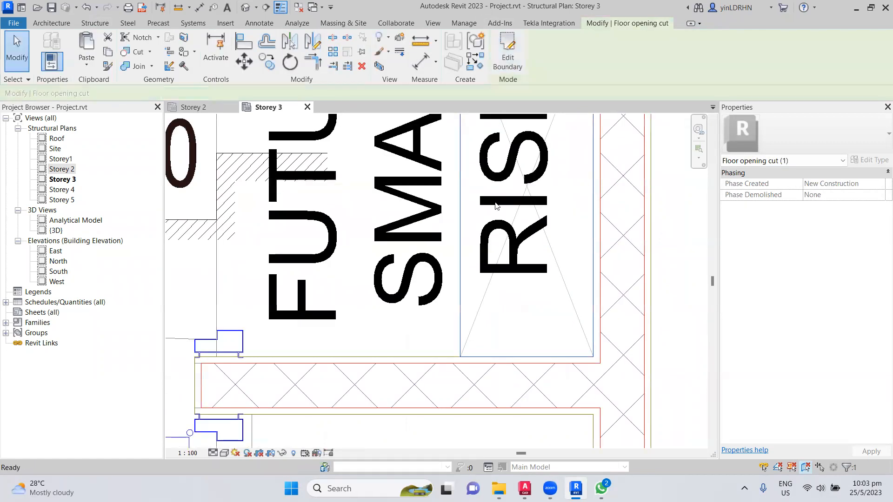
- Mark the Future Smart Riser opening with two corner-to-corner diagonal detail lines in the Thin Lines style
click(259, 22)
click(260, 40)
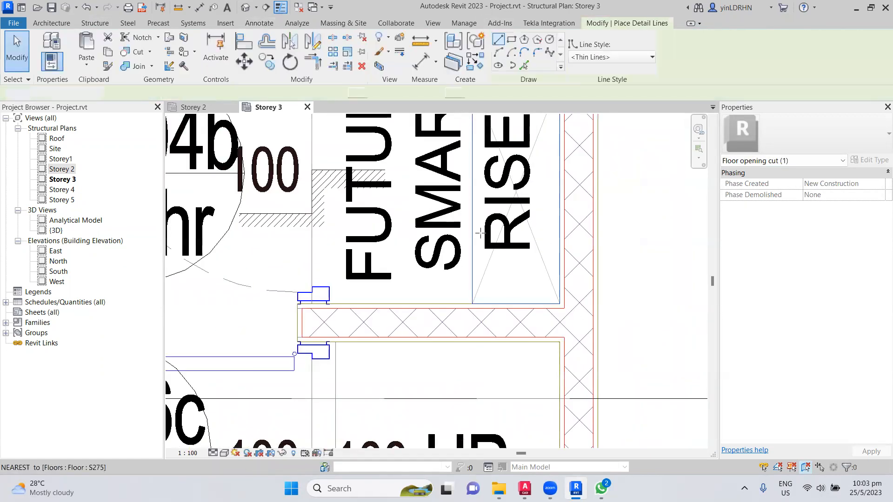
click(473, 304)
middle_drag(501, 233, 458, 394)
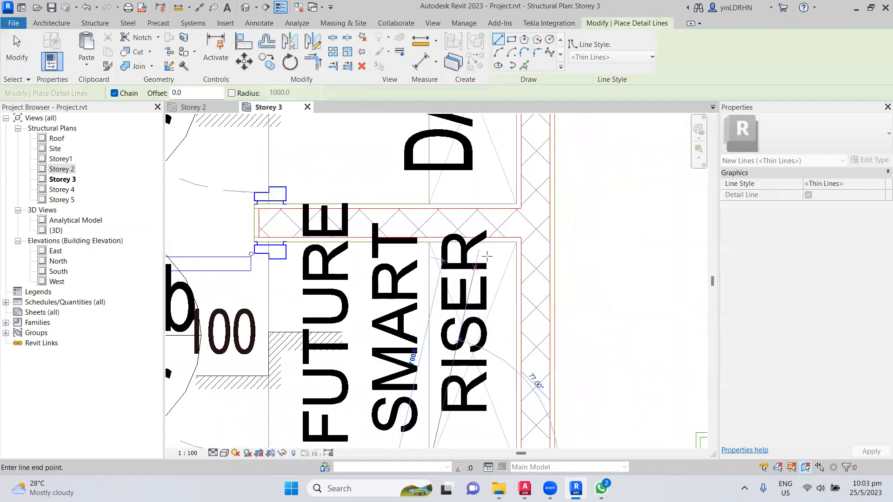
click(516, 242)
right_click(596, 229)
click(605, 238)
click(429, 242)
middle_drag(471, 358, 466, 174)
click(511, 281)
right_click(585, 251)
click(600, 258)
- Cross the DATA opening with two diagonal detail lines and end the line command
scroll(616, 261, down, 4)
middle_drag(626, 188, 610, 422)
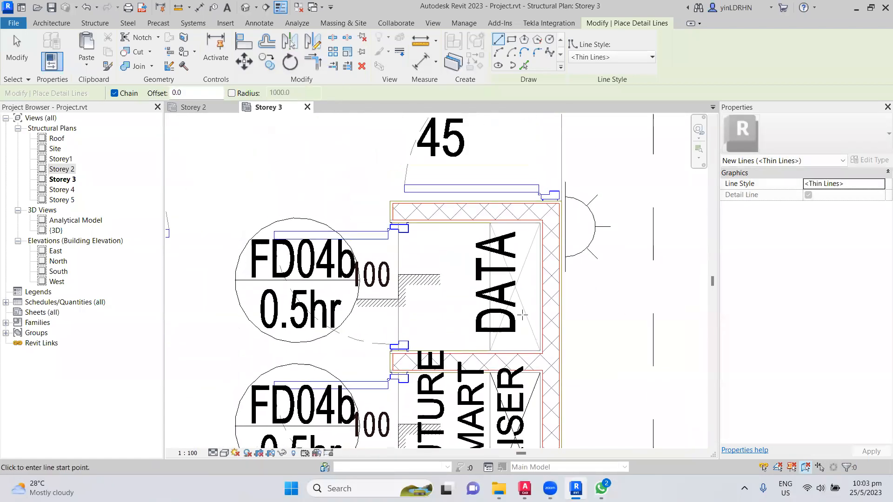
scroll(508, 317, up, 3)
click(484, 367)
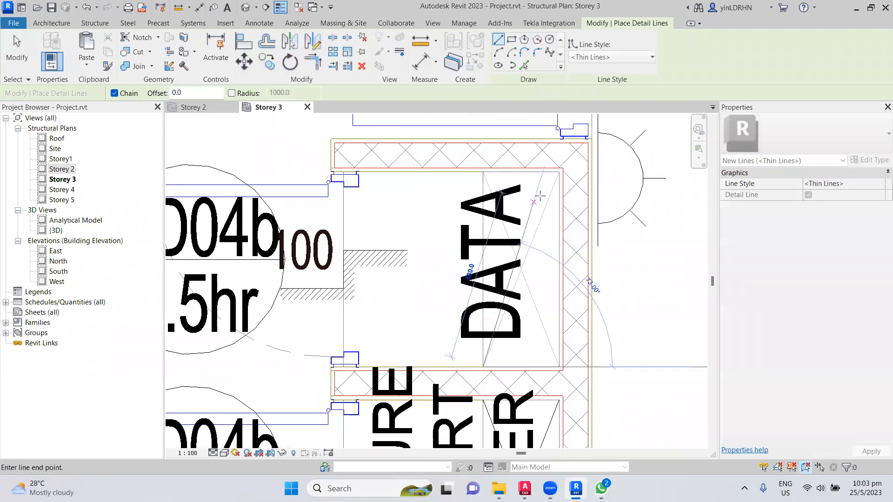
click(557, 173)
right_click(622, 186)
click(637, 193)
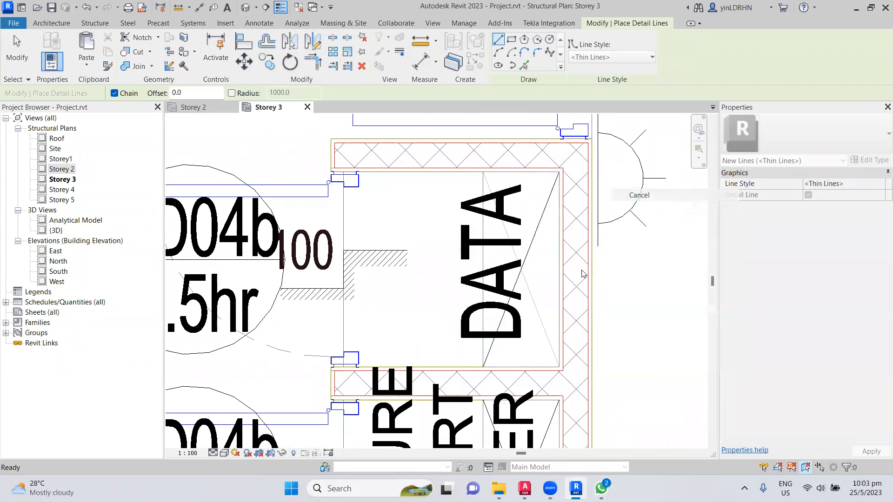
click(559, 367)
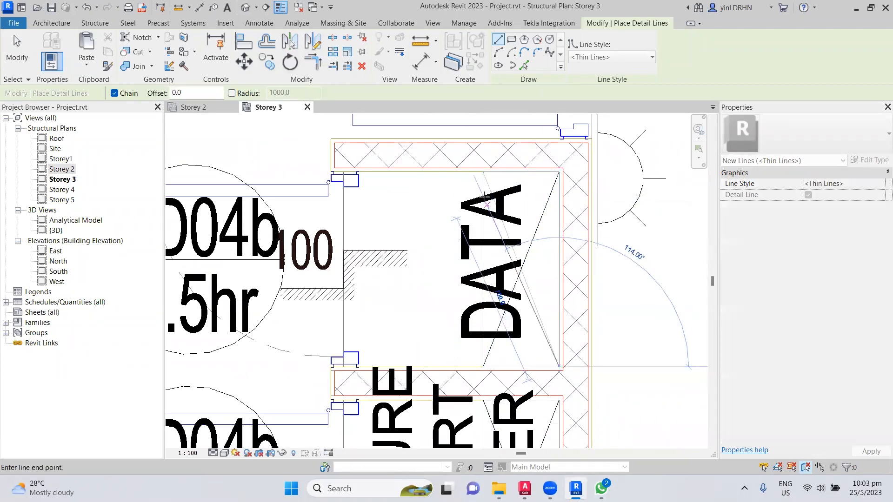
click(483, 173)
right_click(451, 201)
click(474, 208)
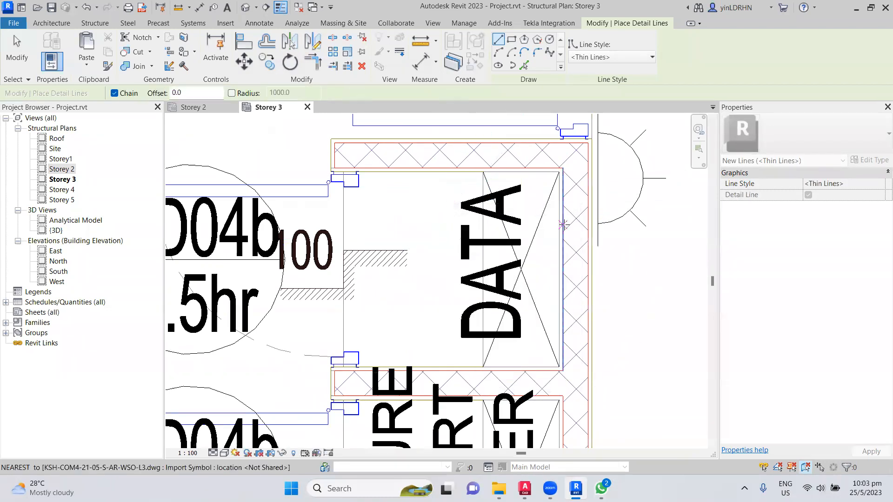
scroll(569, 225, down, 3)
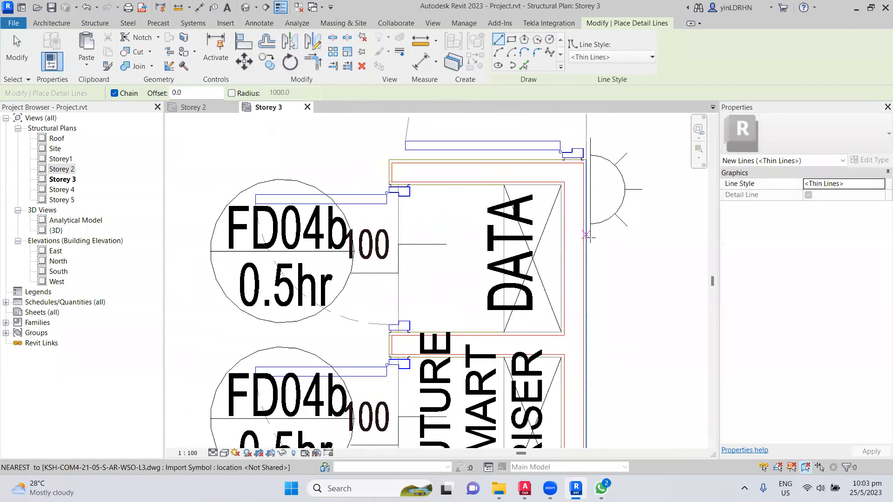
key(Escape)
key(Escape)
- Check the crossed riser openings beside the lift, and examine the corridor and toilet areas of the Storey 3 plan
scroll(615, 245, down, 1)
scroll(615, 245, down, 2)
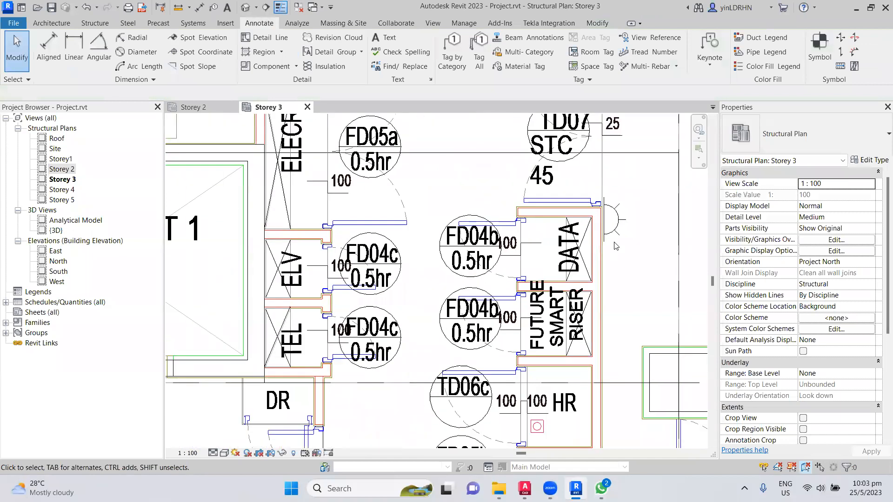
scroll(615, 246, down, 4)
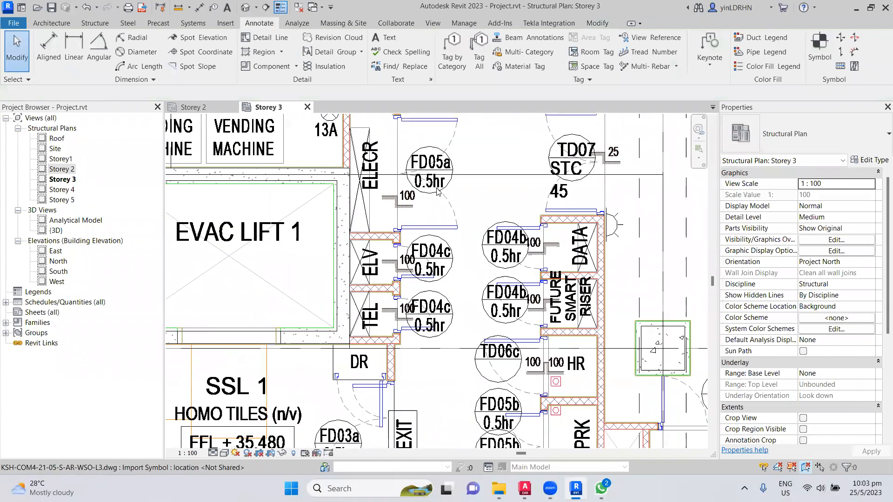
scroll(426, 335, up, 3)
scroll(426, 335, down, 3)
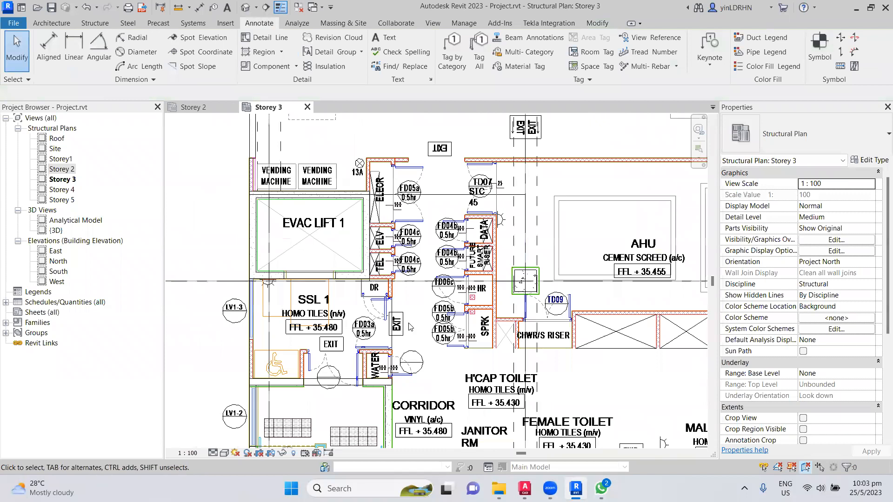
middle_drag(426, 350, 389, 250)
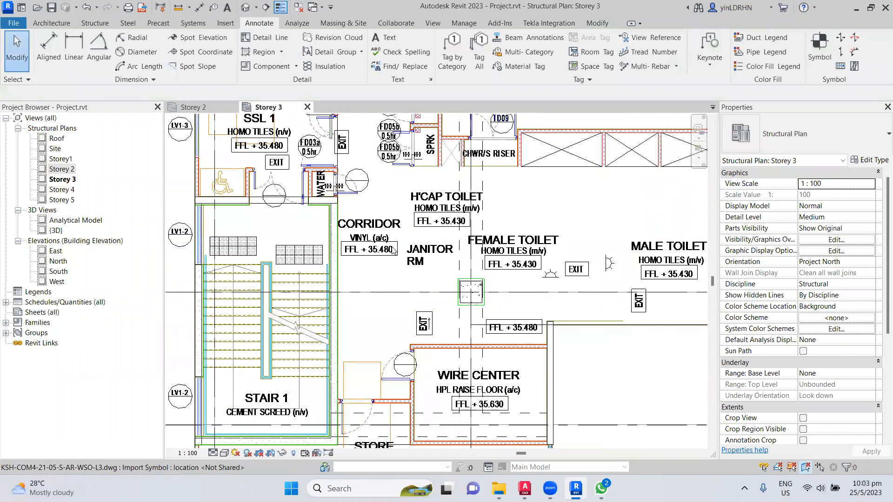
scroll(393, 251, down, 1)
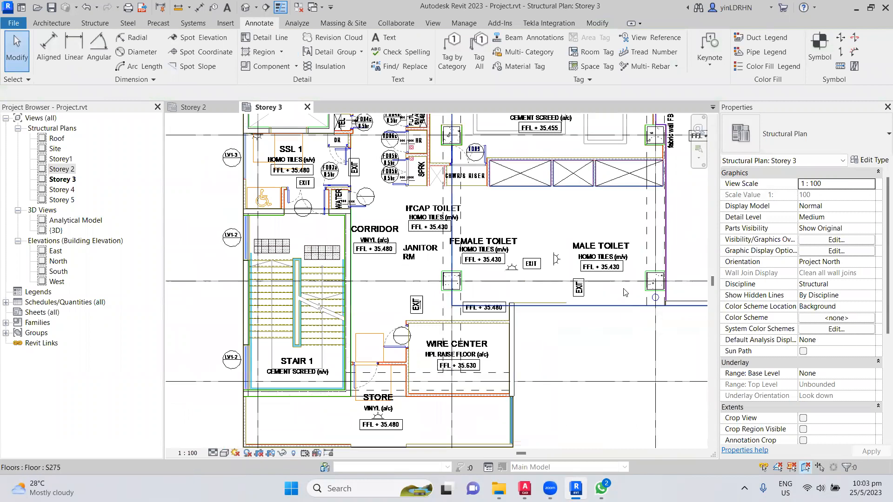
- Review the rest of the Storey 3 plan, and examine the riser and shaft openings near the lift in the default 3D view
middle_drag(624, 292, 465, 362)
scroll(540, 274, down, 2)
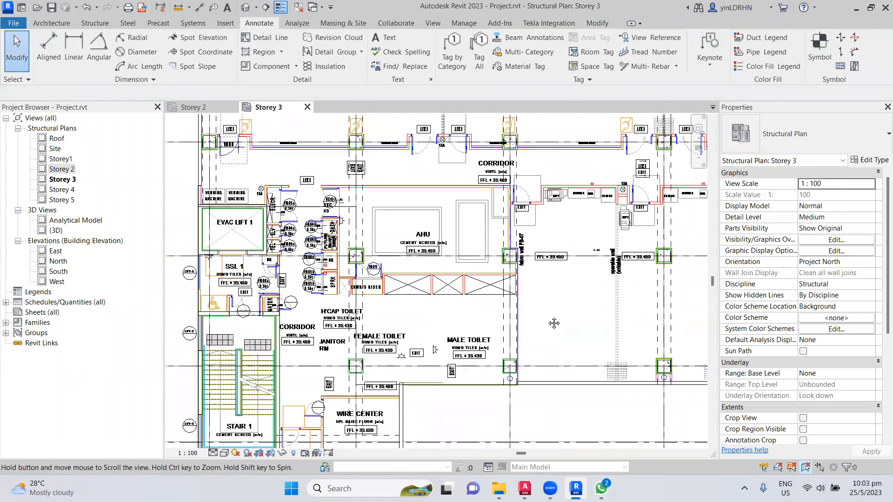
mouse_move(576, 144)
middle_down()
mouse_move(554, 343)
mouse_move(465, 293)
mouse_move(363, 298)
middle_up()
mouse_move(535, 280)
middle_down()
mouse_move(450, 308)
mouse_move(434, 204)
middle_up()
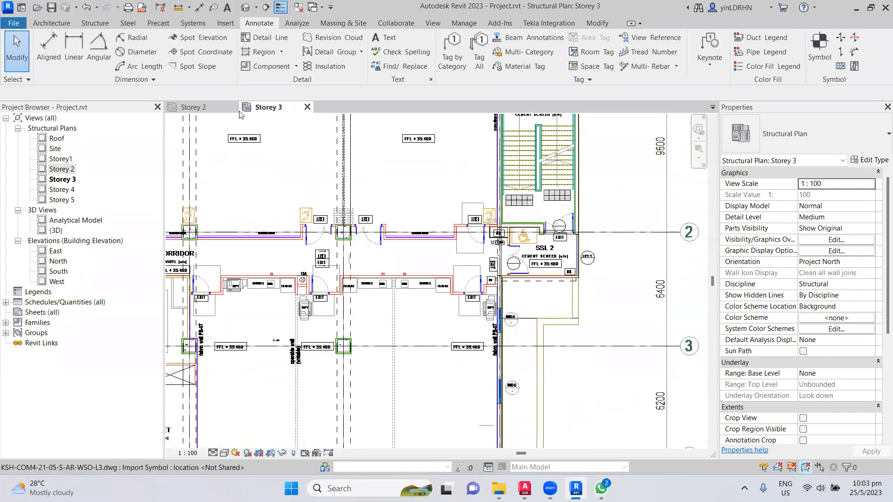
click(245, 7)
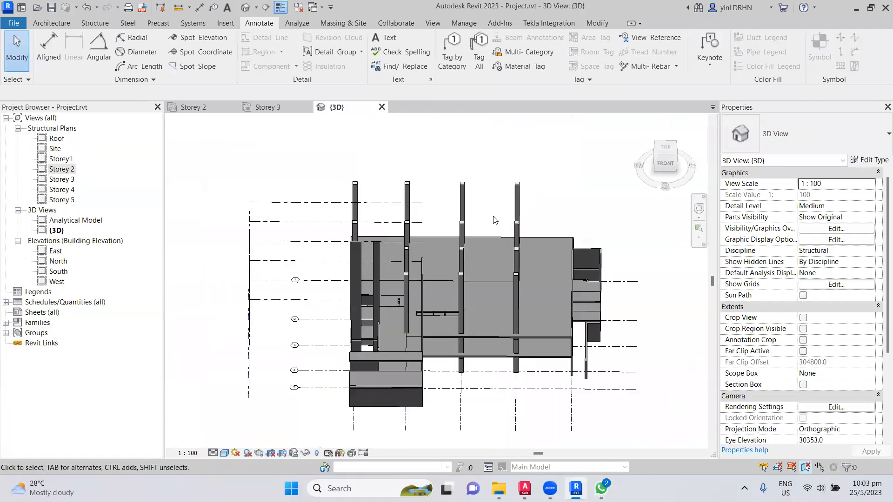
shift+middle_drag(586, 413, 605, 382)
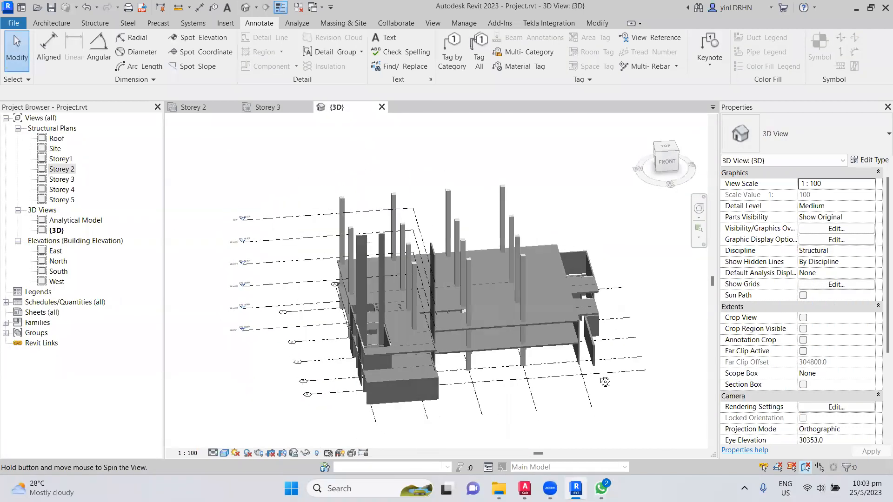
scroll(377, 314, up, 8)
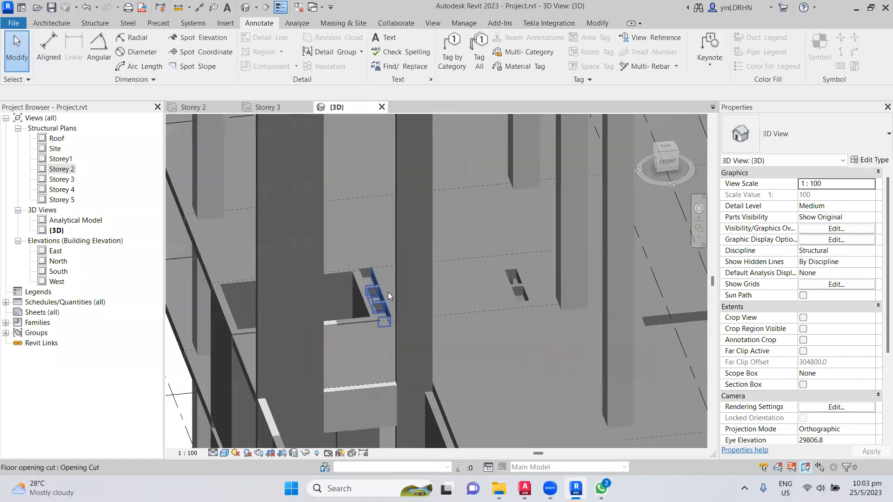
scroll(388, 293, up, 2)
shift+middle_drag(417, 322, 451, 261)
scroll(450, 259, down, 2)
shift+middle_drag(472, 298, 456, 248)
scroll(505, 252, down, 2)
scroll(536, 296, down, 3)
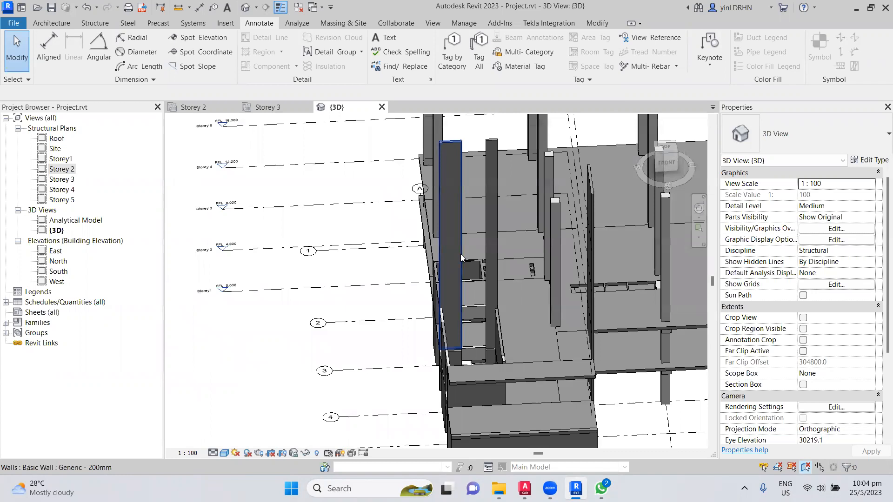
- Set the top constraint of the two tall Generic - 200mm walls beside the lift shaft to Up to level: Storey 3
click(461, 254)
click(870, 241)
click(870, 240)
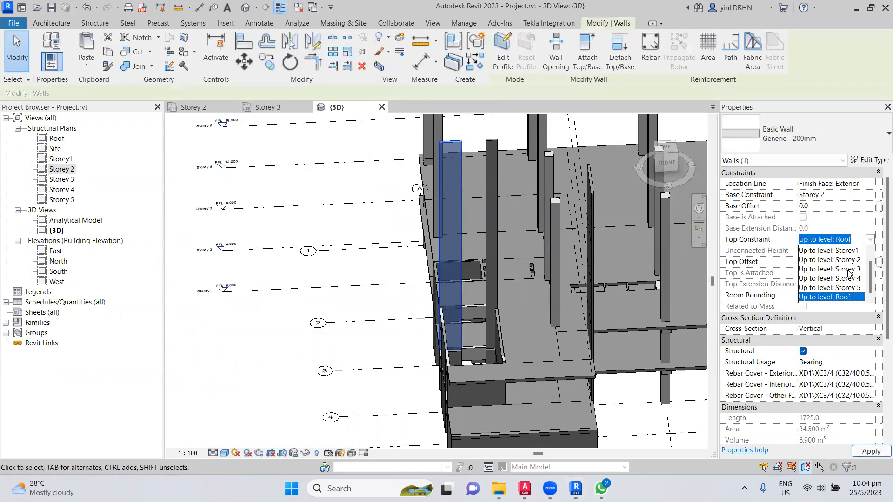
click(849, 274)
click(498, 241)
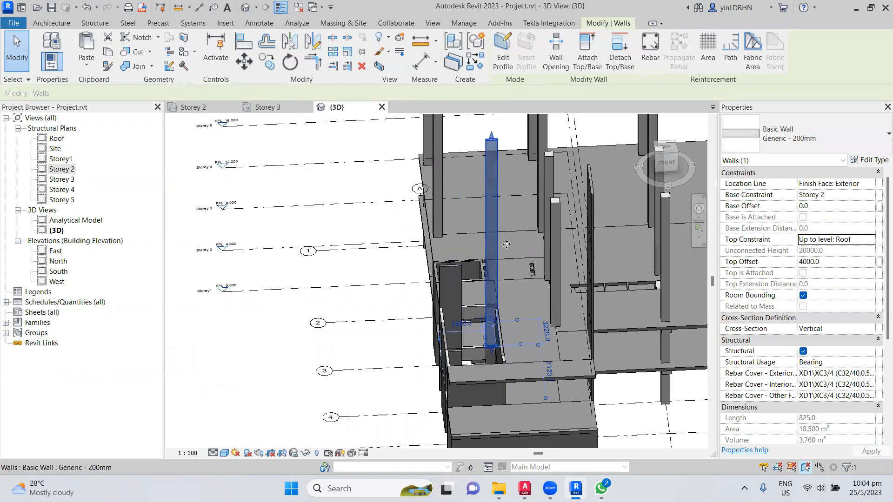
click(865, 241)
click(870, 240)
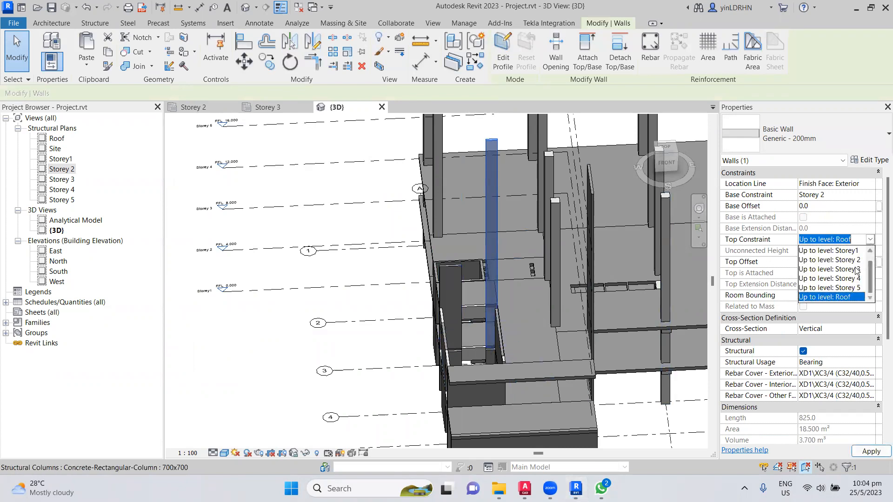
click(849, 274)
click(285, 313)
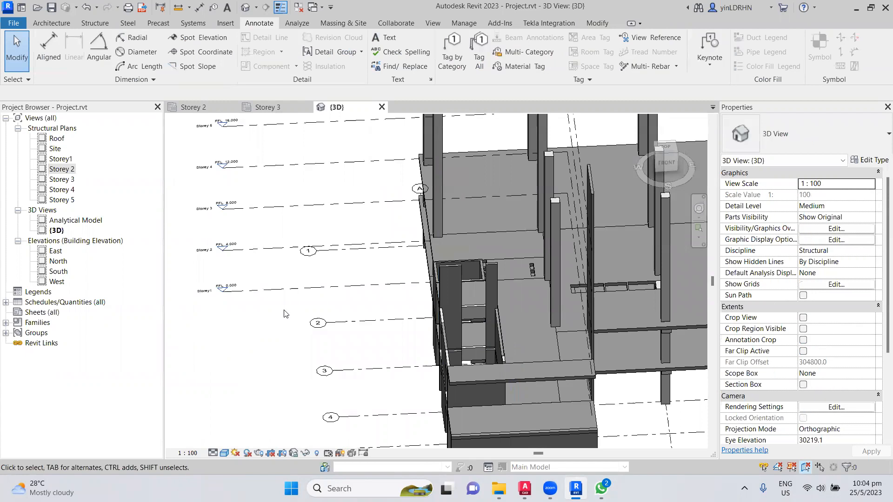
- Inspect the floors, walls, columns and stair enclosures of the model from several sides in 3D
shift+middle_drag(312, 351, 250, 339)
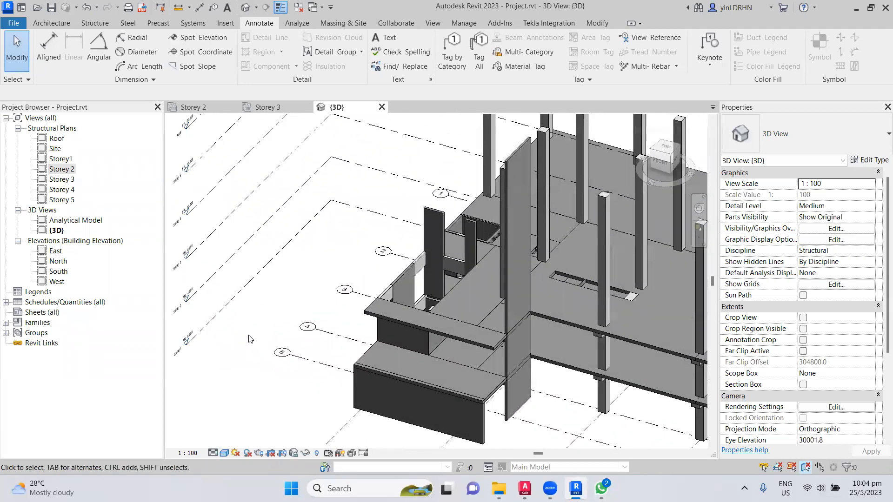
shift+middle_drag(325, 370, 572, 336)
scroll(655, 233, up, 4)
scroll(655, 234, up, 2)
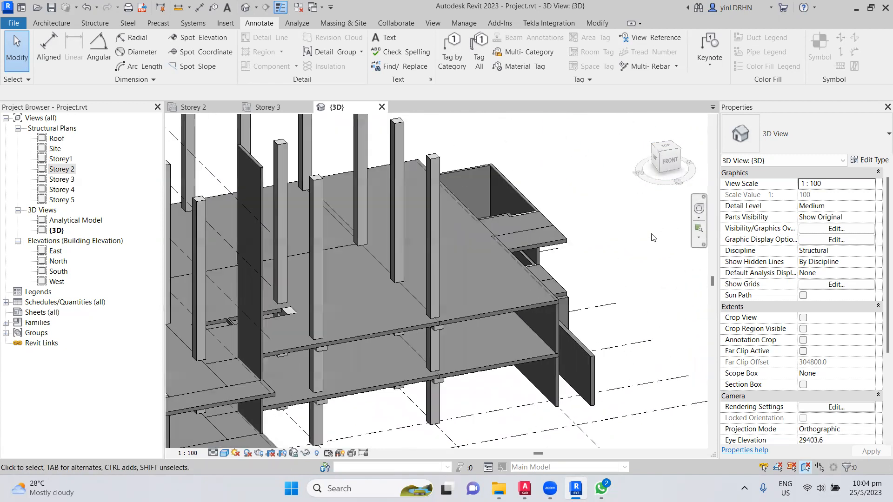
scroll(626, 259, up, 3)
shift+middle_drag(619, 254, 499, 420)
scroll(567, 399, down, 2)
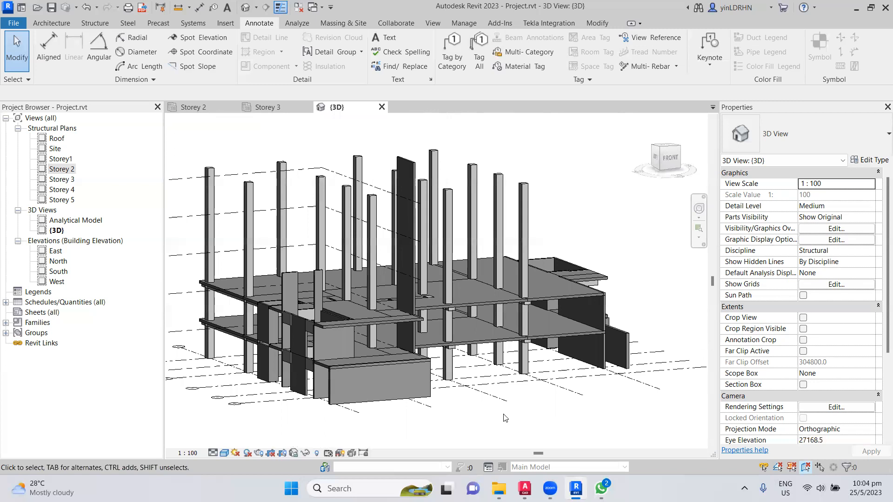
- Return to the Storey 2 structural plan and save the project
click(199, 109)
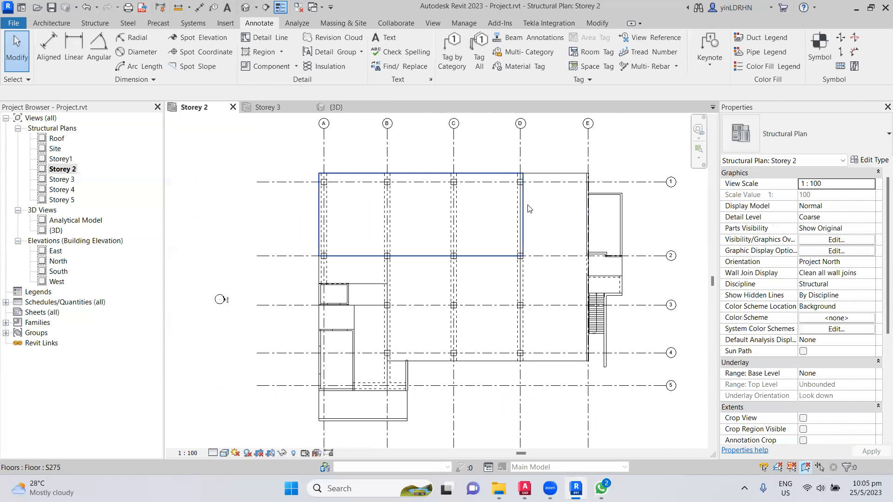
scroll(527, 206, up, 2)
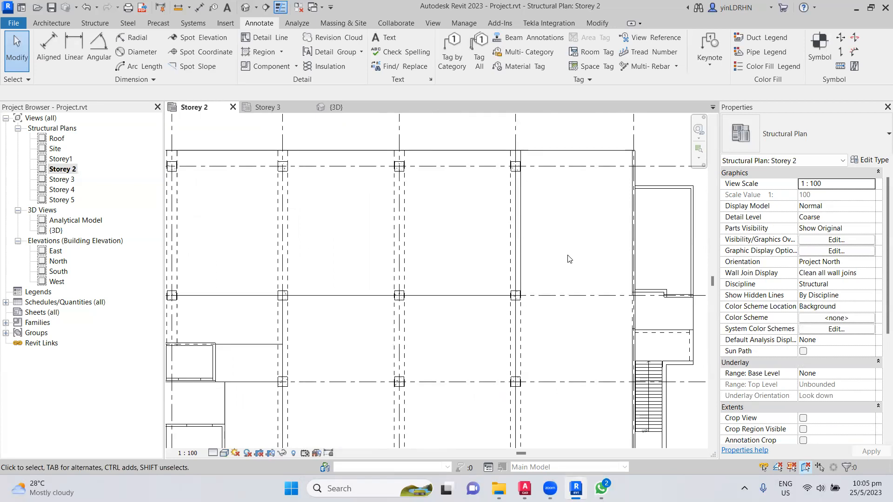
scroll(553, 238, down, 3)
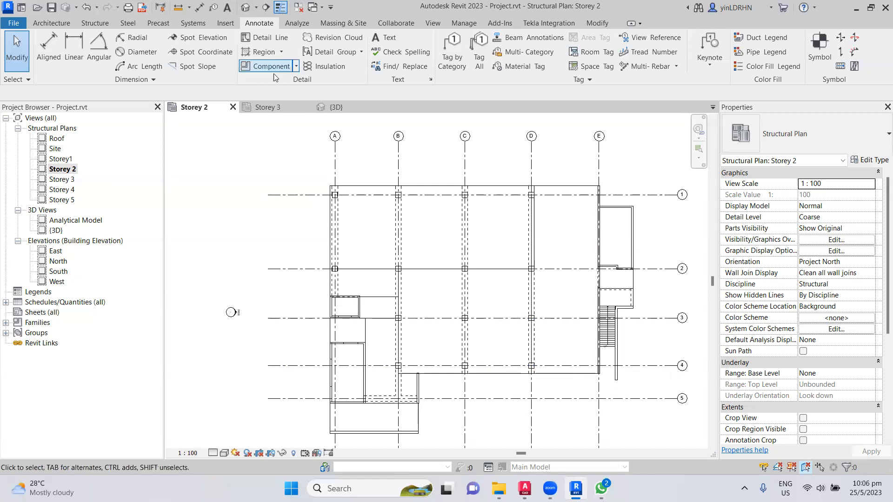
click(57, 8)
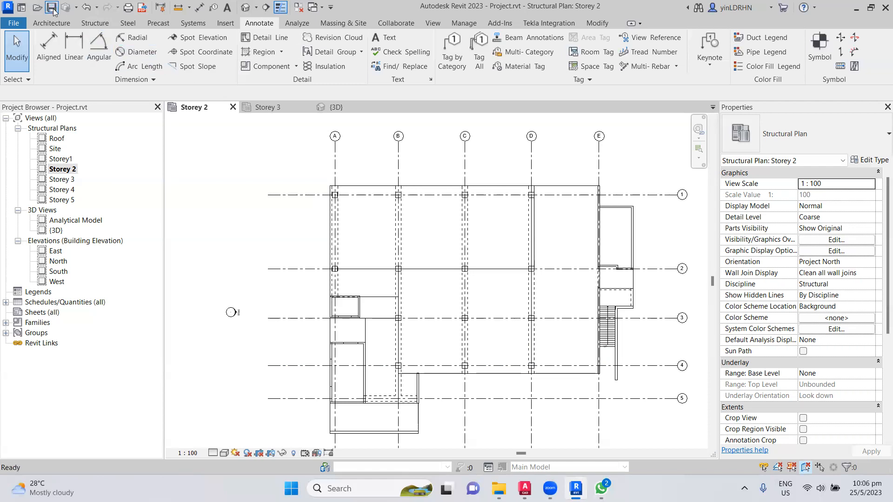